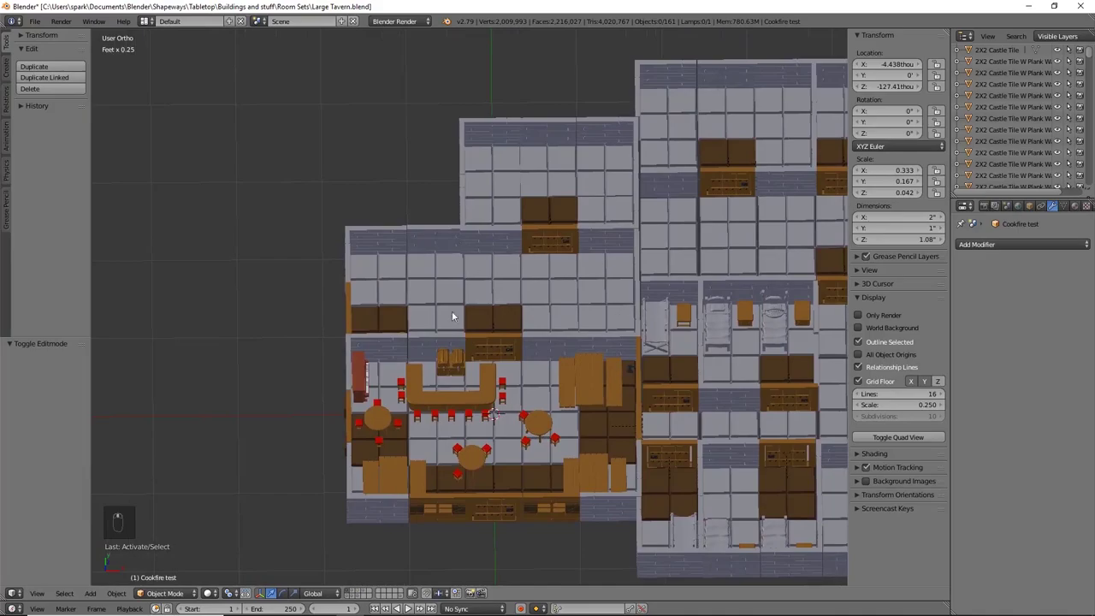
Step: Look over the rooms and furniture of the tavern floor plan from above
{"action": "middle_click_drag", "start_coordinate": [612, 398], "coordinate": [471, 400], "text": "shift"}
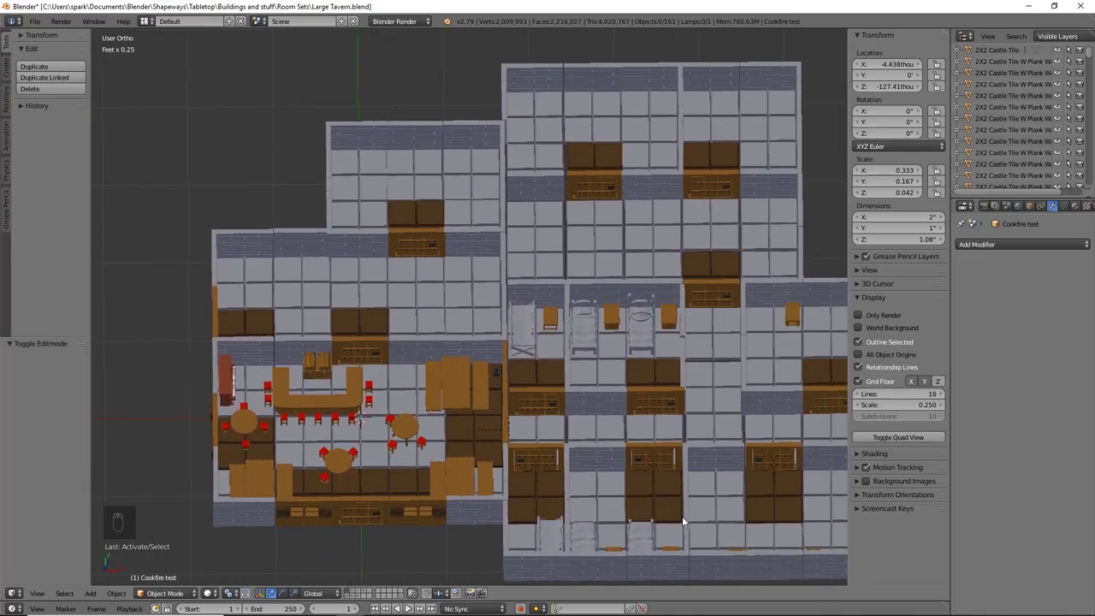
{"action": "middle_click_drag", "start_coordinate": [383, 297], "coordinate": [436, 320], "text": "shift"}
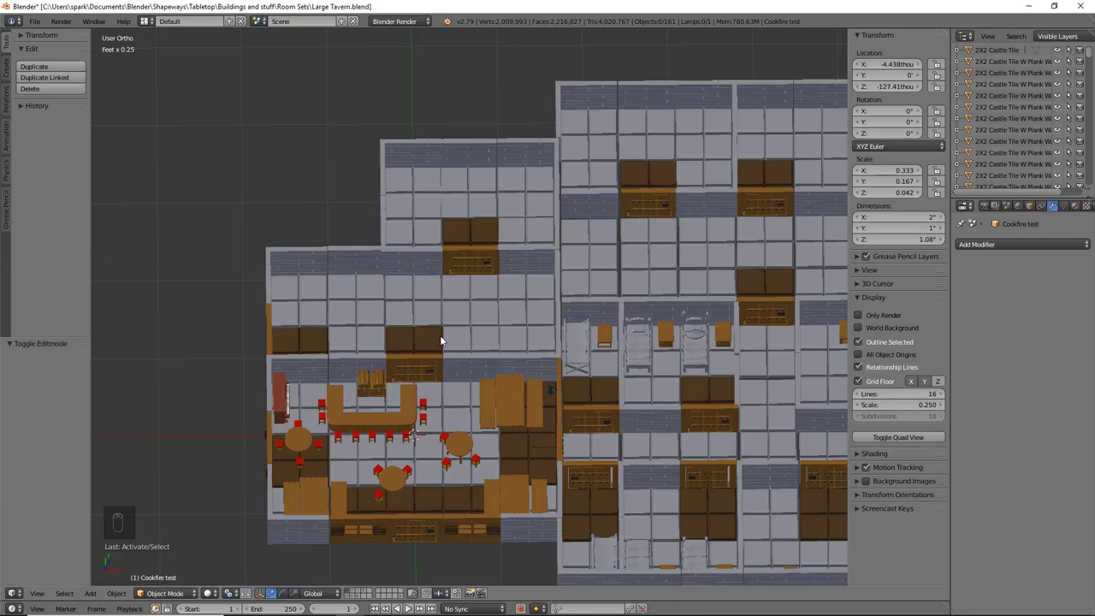
{"action": "middle_click_drag", "start_coordinate": [478, 354], "coordinate": [513, 369], "text": "shift"}
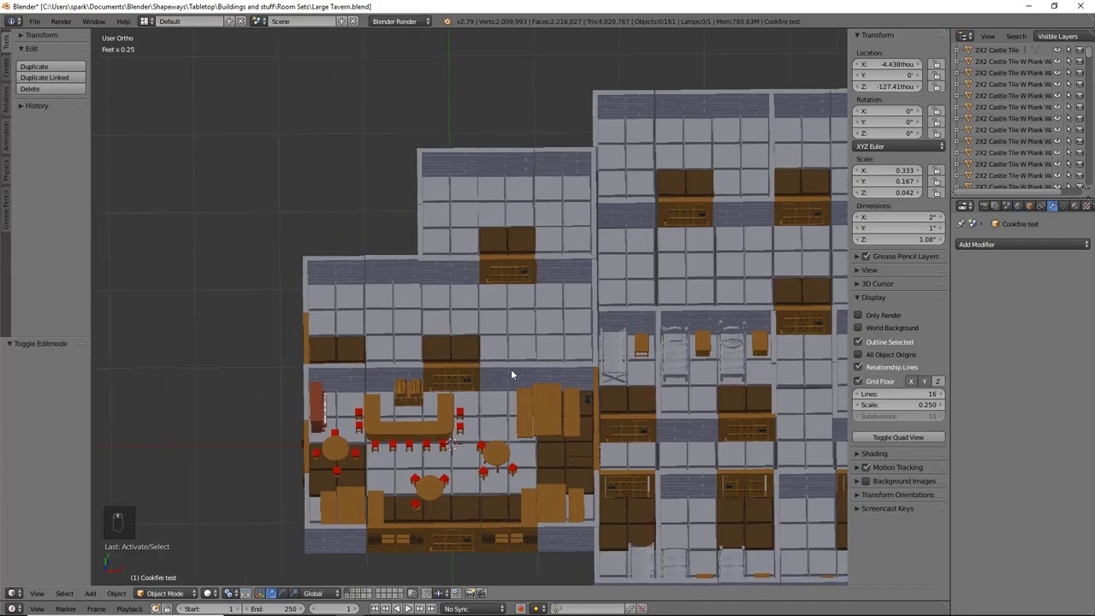
{"action": "scroll", "coordinate": [504, 369], "scroll_direction": "up", "scroll_amount": 4}
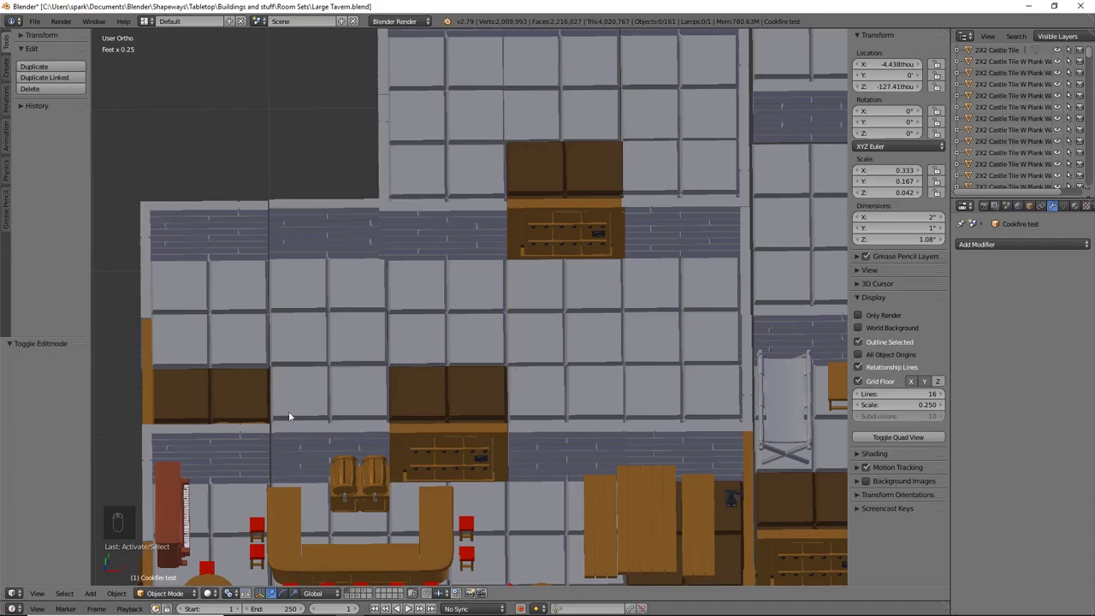
{"action": "scroll", "coordinate": [509, 374], "scroll_direction": "down", "scroll_amount": 6}
{"action": "scroll", "coordinate": [527, 371], "scroll_direction": "up", "scroll_amount": 7}
{"action": "middle_click_drag", "start_coordinate": [527, 370], "coordinate": [563, 373], "text": "shift"}
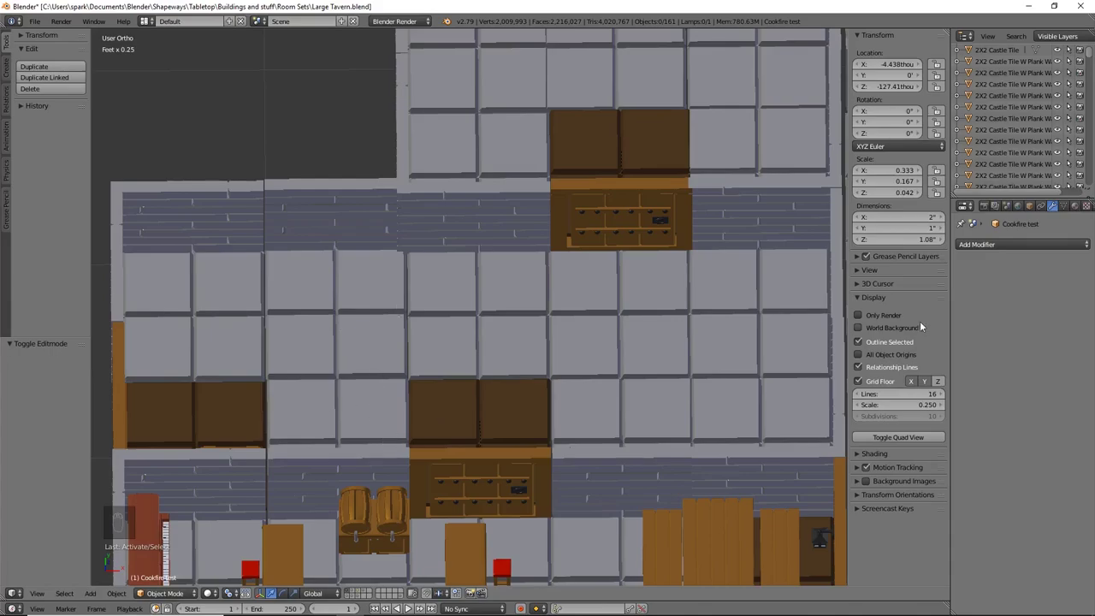
Step: Set the scene's unit preset to Inches
{"action": "left_click", "coordinate": [1008, 206]}
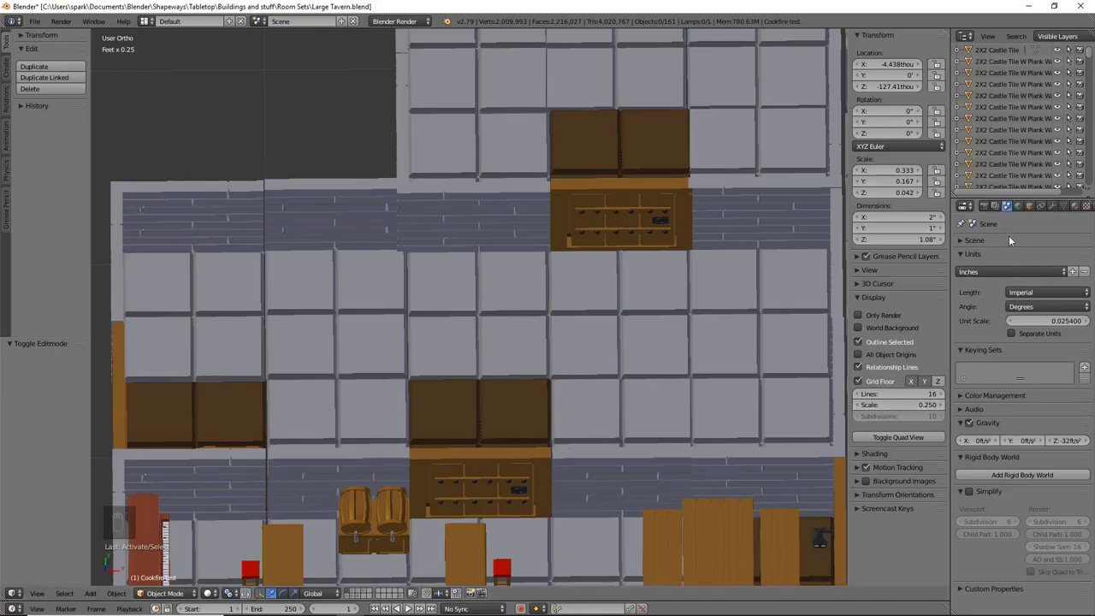
{"action": "left_click", "coordinate": [987, 272]}
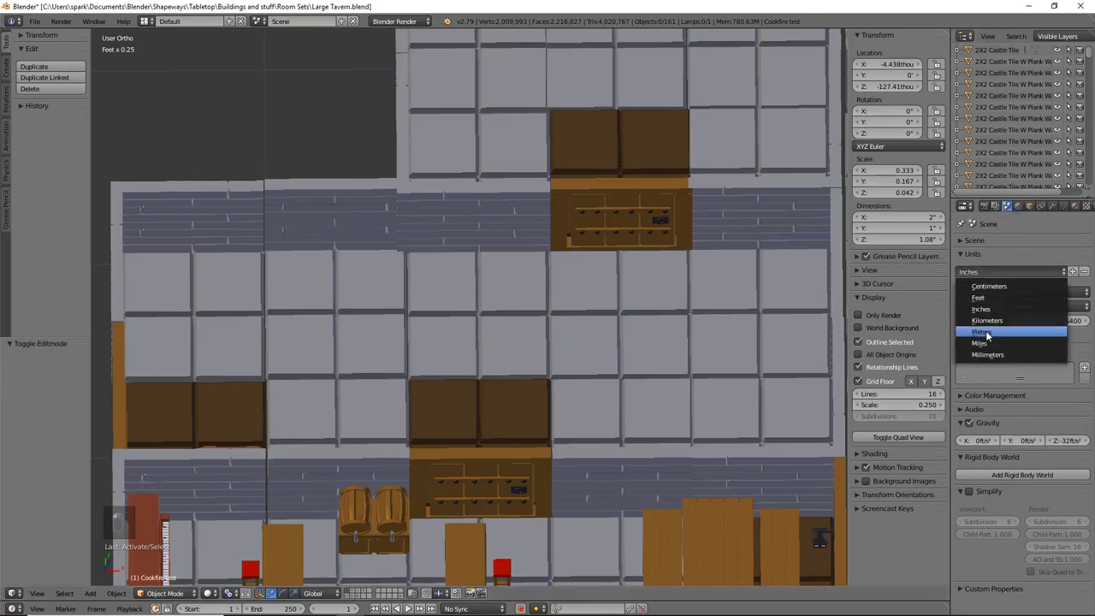
{"action": "left_click", "coordinate": [983, 309]}
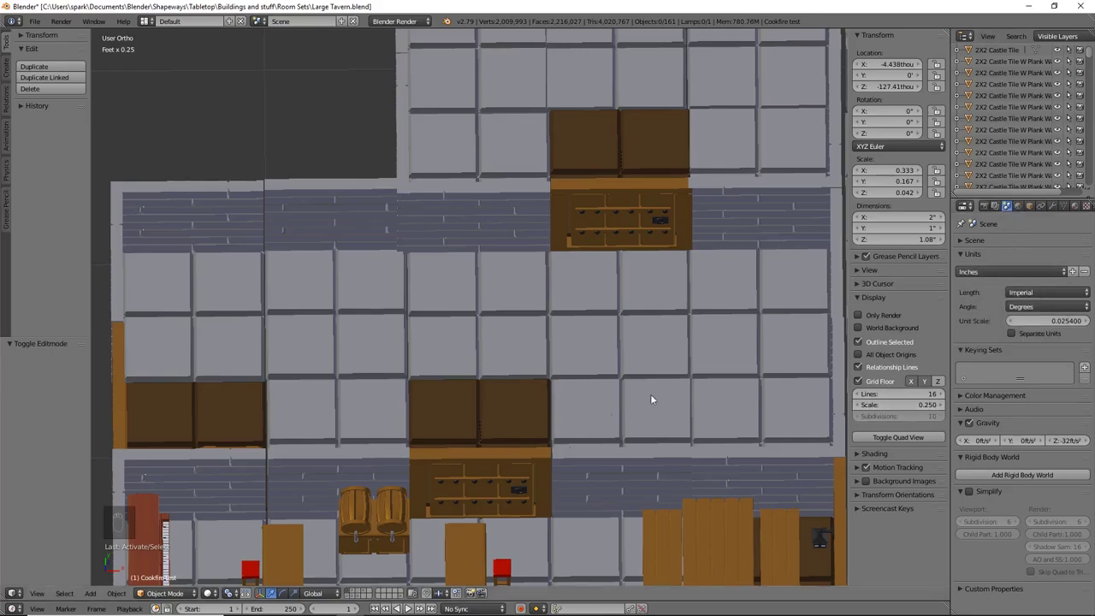
Step: Add a cube mesh at the origin of an empty layer and view it from the front
{"action": "left_click", "coordinate": [359, 593]}
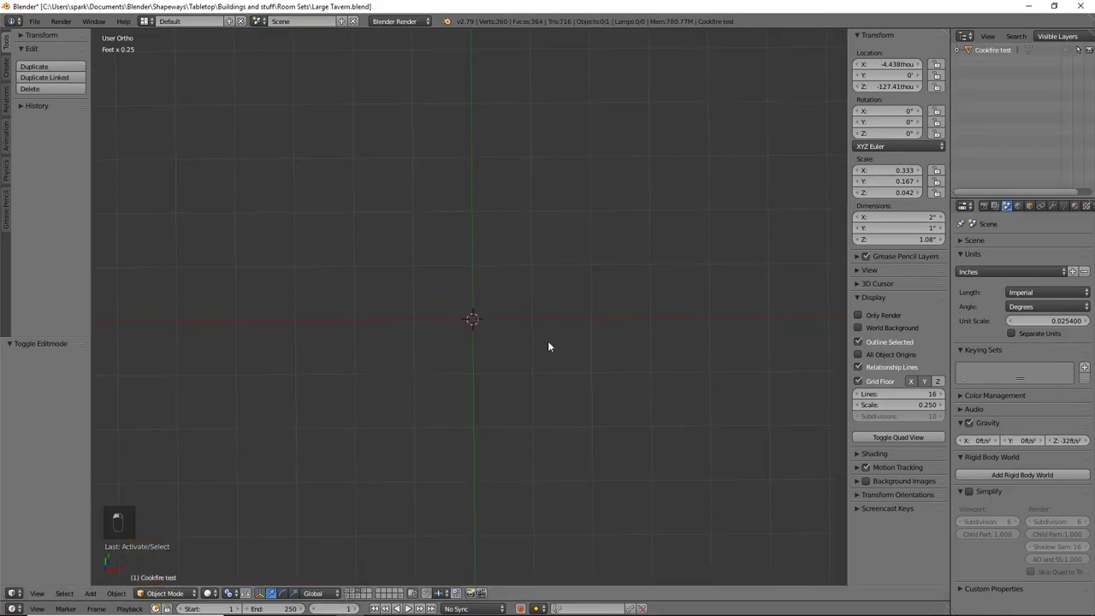
{"action": "key", "text": "shift+a"}
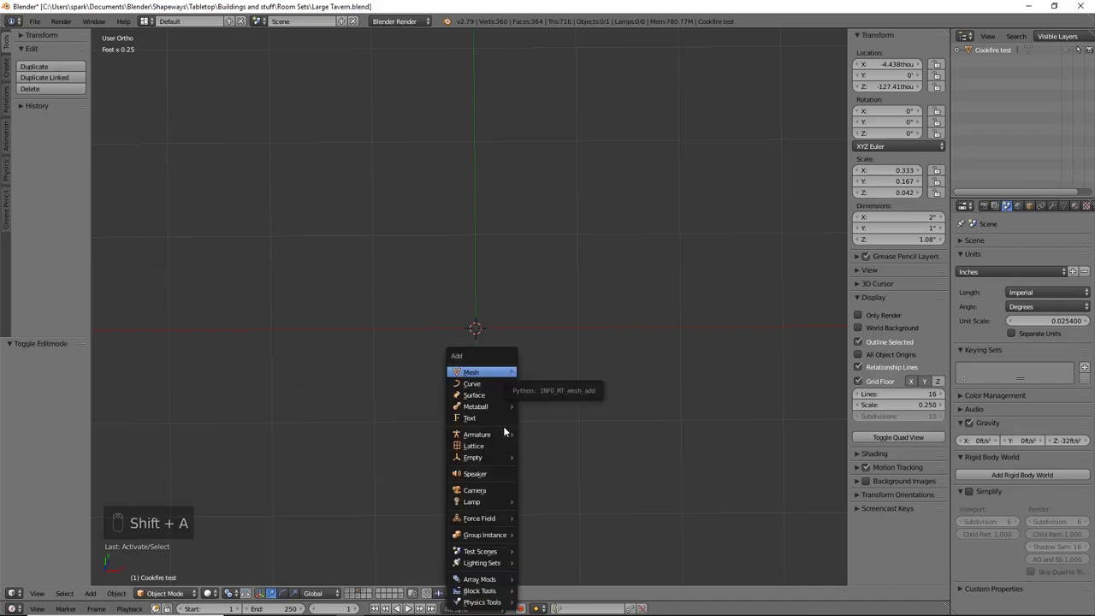
{"action": "mouse_move", "coordinate": [495, 374]}
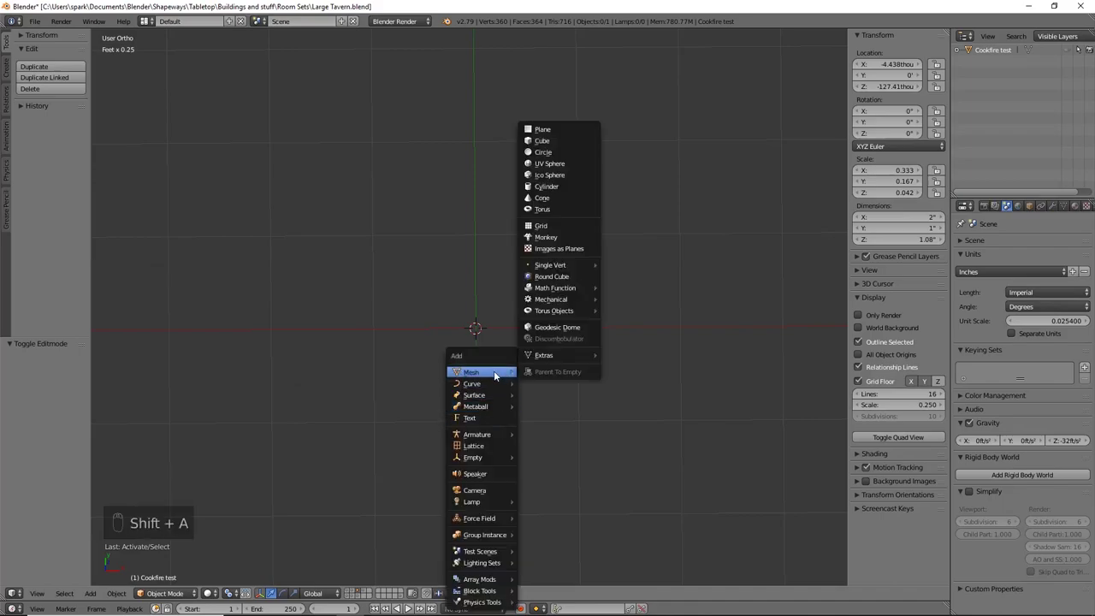
{"action": "left_click", "coordinate": [540, 146]}
{"action": "key", "text": "KP_1"}
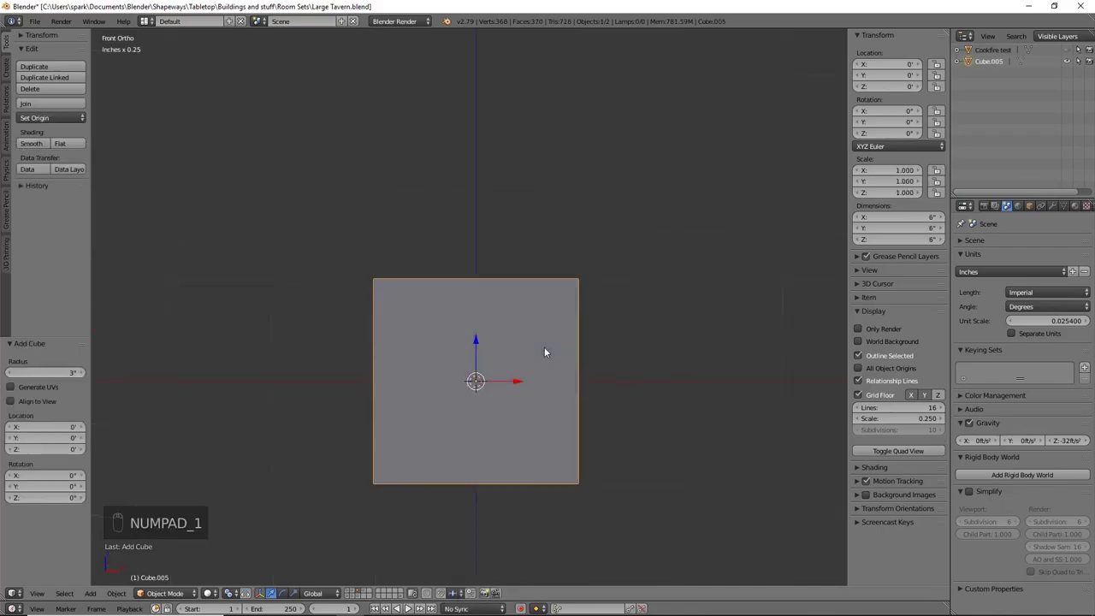
{"action": "key", "text": "Tab"}
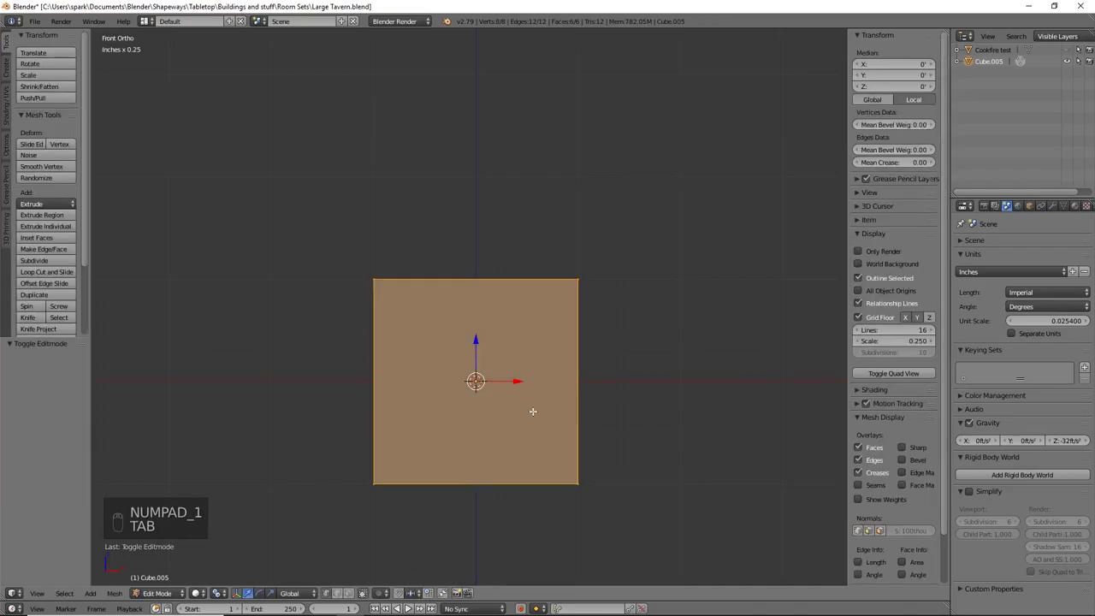
{"action": "middle_click_drag", "start_coordinate": [533, 411], "coordinate": [538, 379], "text": "shift"}
{"action": "key", "text": "Tab"}
Step: Set the cube's dimensions to 2 inches in X, 1 inch in Y and 0.25 inch in Z
{"action": "scroll", "coordinate": [729, 325], "scroll_direction": "up", "scroll_amount": 3}
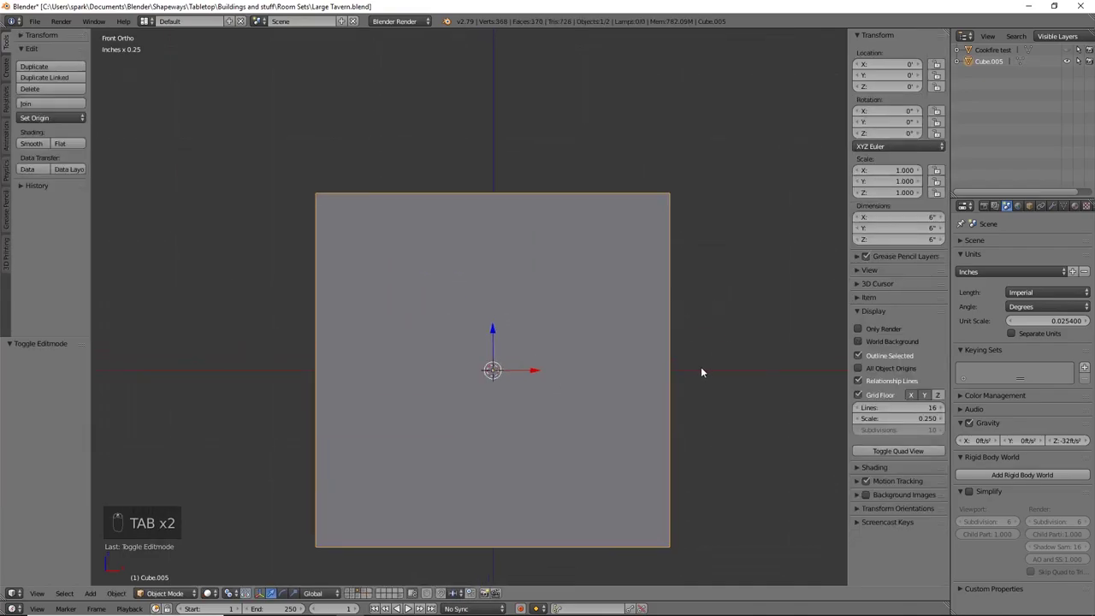
{"action": "scroll", "coordinate": [764, 310], "scroll_direction": "down", "scroll_amount": 1, "text": "shift"}
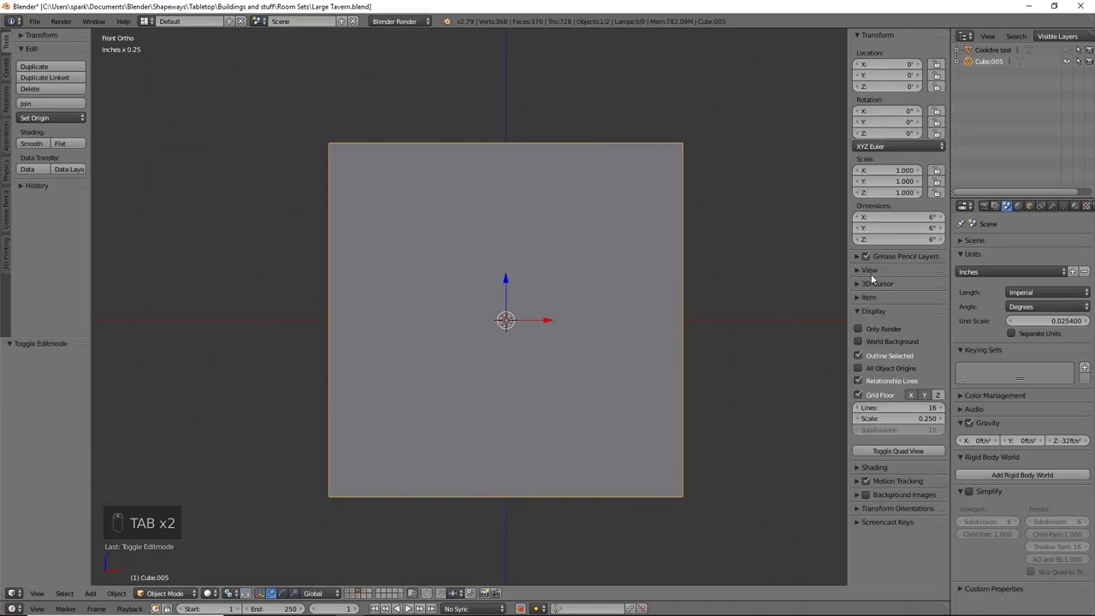
{"action": "left_click", "coordinate": [899, 217]}
{"action": "type", "text": "2"}
{"action": "key", "text": "Return"}
{"action": "left_click", "coordinate": [915, 229]}
{"action": "type", "text": "1"}
{"action": "key", "text": "Return"}
{"action": "left_click", "coordinate": [921, 240]}
{"action": "key", "text": "BackSpace"}
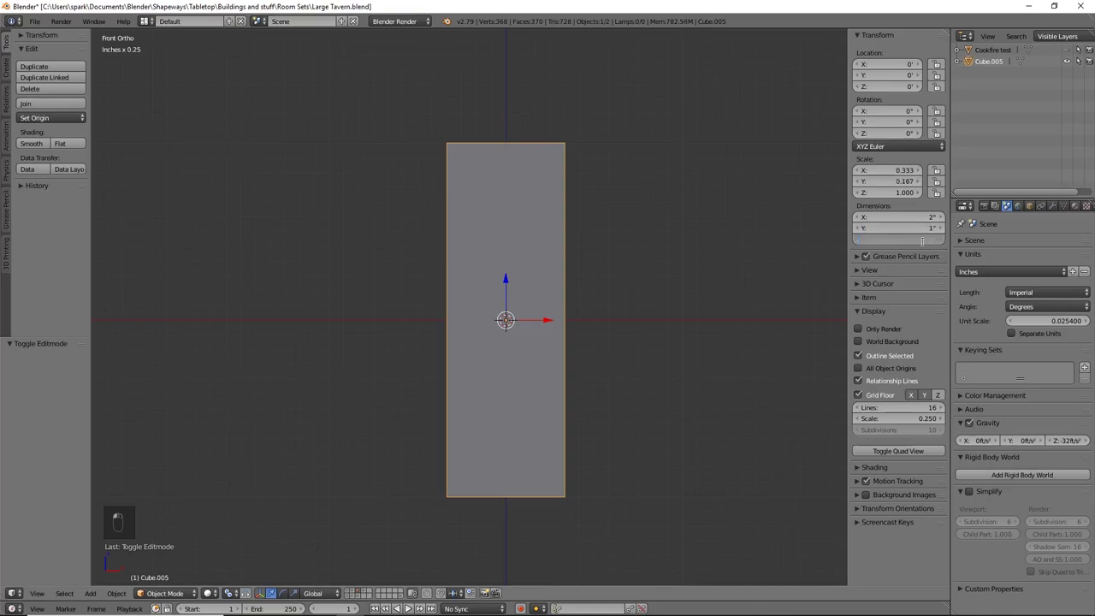
{"action": "type", "text": ".25"}
{"action": "key", "text": "Return"}
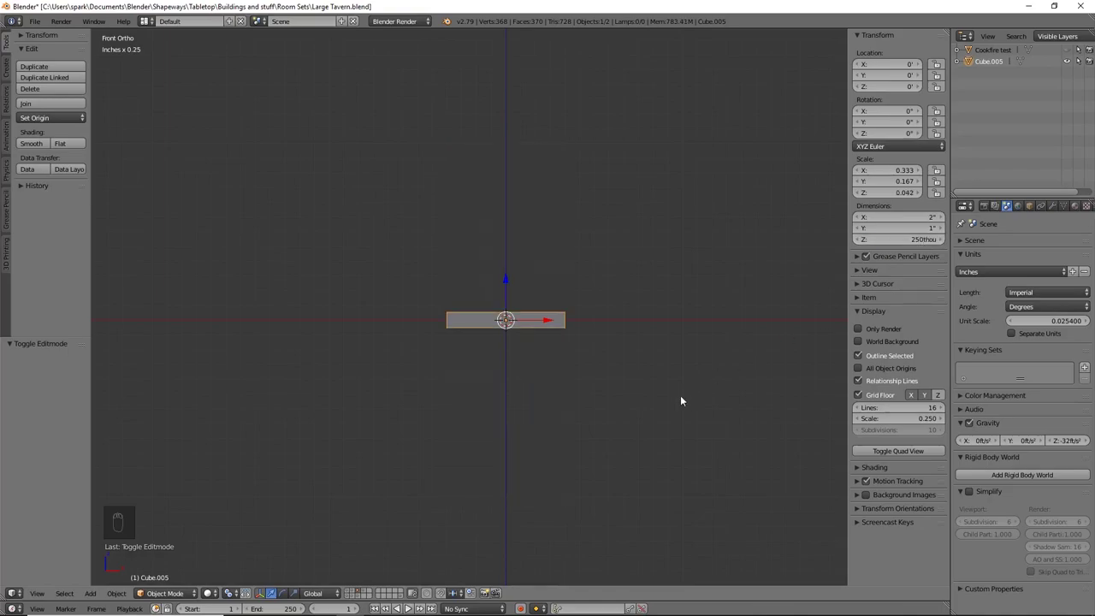
Step: Cut one centred vertical edge loop through the middle of the block's mesh
{"action": "scroll", "coordinate": [680, 396], "scroll_direction": "up", "scroll_amount": 5}
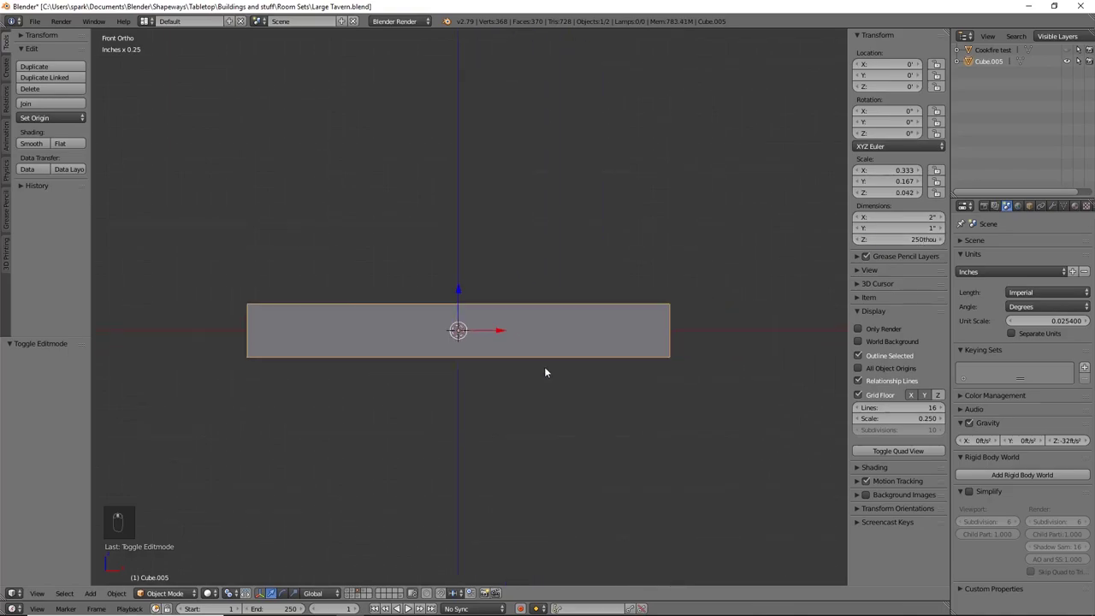
{"action": "key", "text": "Tab"}
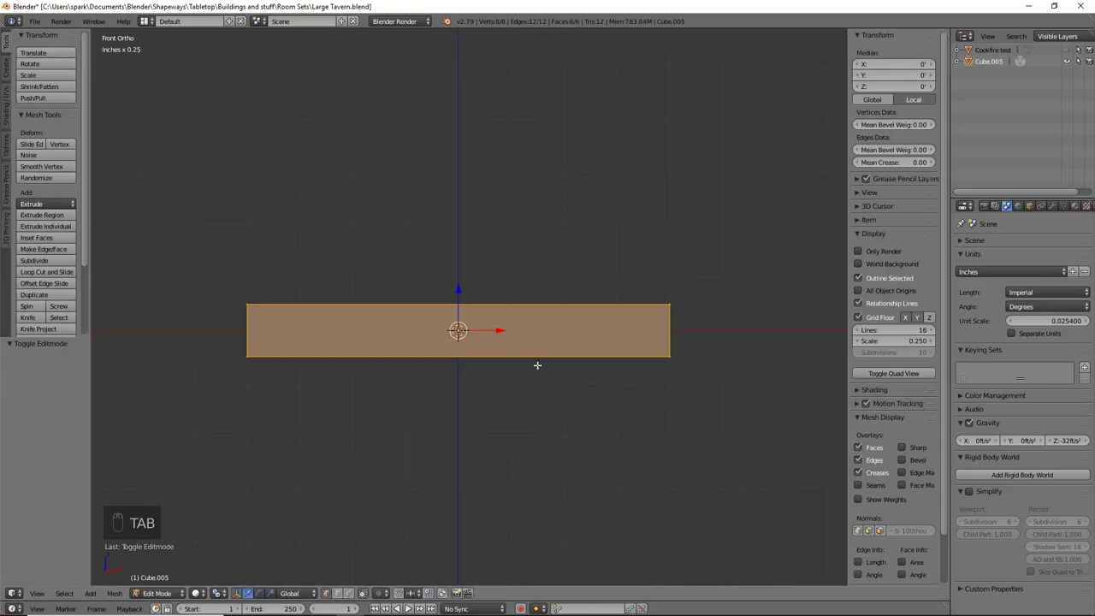
{"action": "key", "text": "a"}
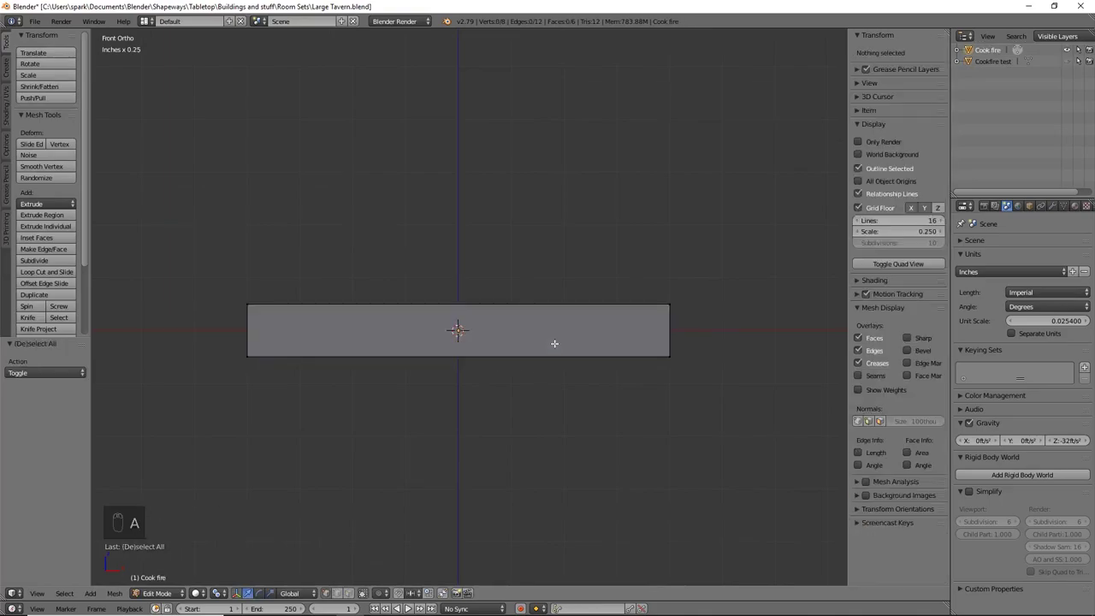
{"action": "key", "text": "ctrl+r"}
{"action": "left_click", "coordinate": [463, 335]}
{"action": "right_click", "coordinate": [463, 335]}
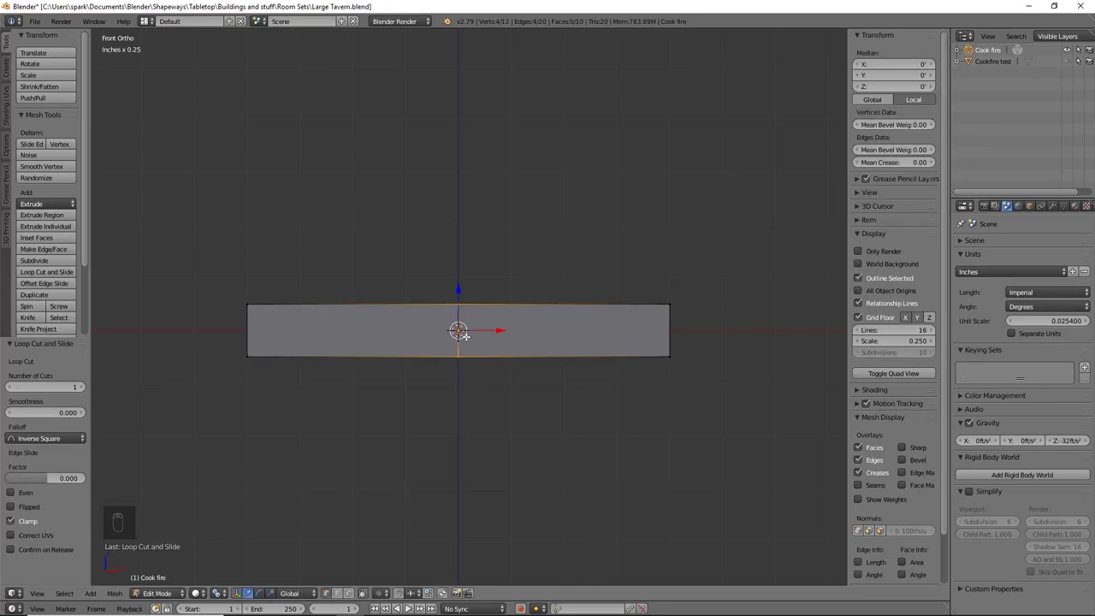
Step: Show the mesh in wireframe and delete the end vertices on the block's negative X side
{"action": "key", "text": "a"}
{"action": "key", "text": "z"}
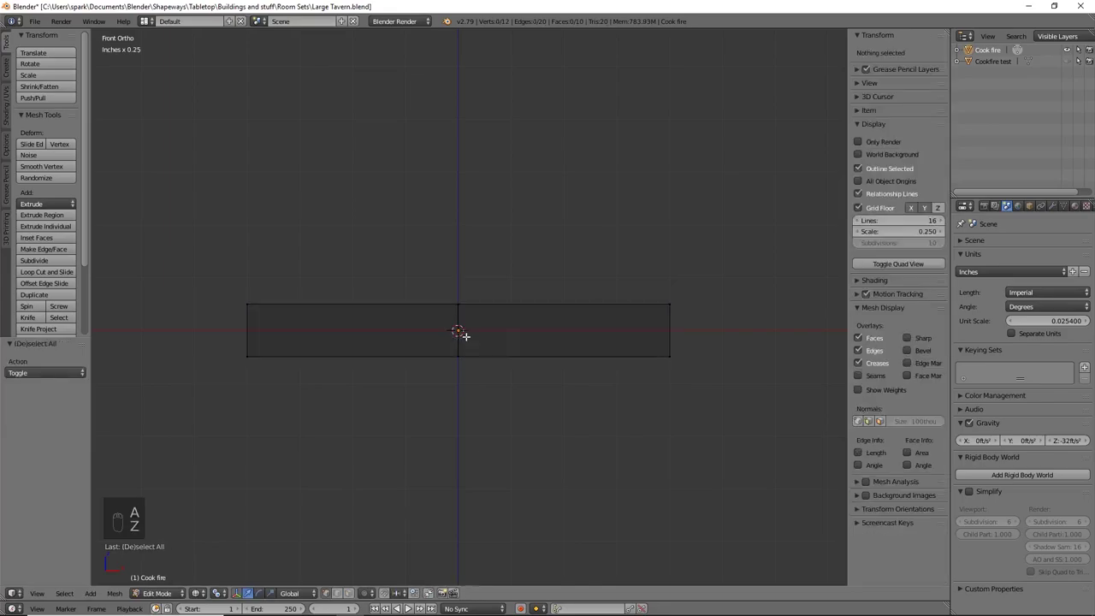
{"action": "key", "text": "b"}
{"action": "left_click_drag", "start_coordinate": [185, 245], "coordinate": [362, 435]}
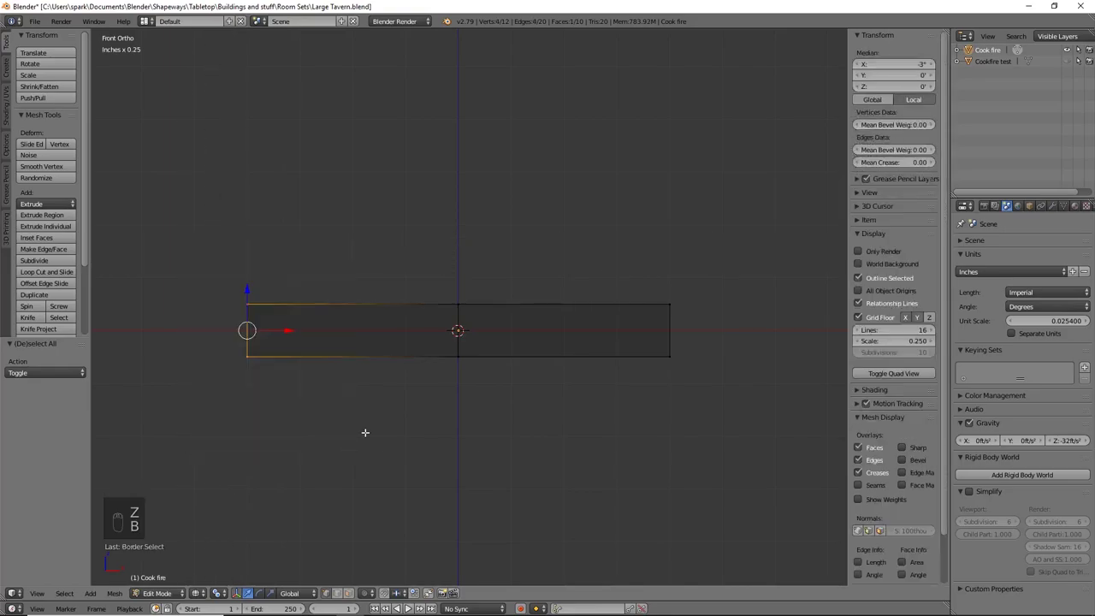
{"action": "key", "text": "x"}
{"action": "left_click", "coordinate": [365, 432]}
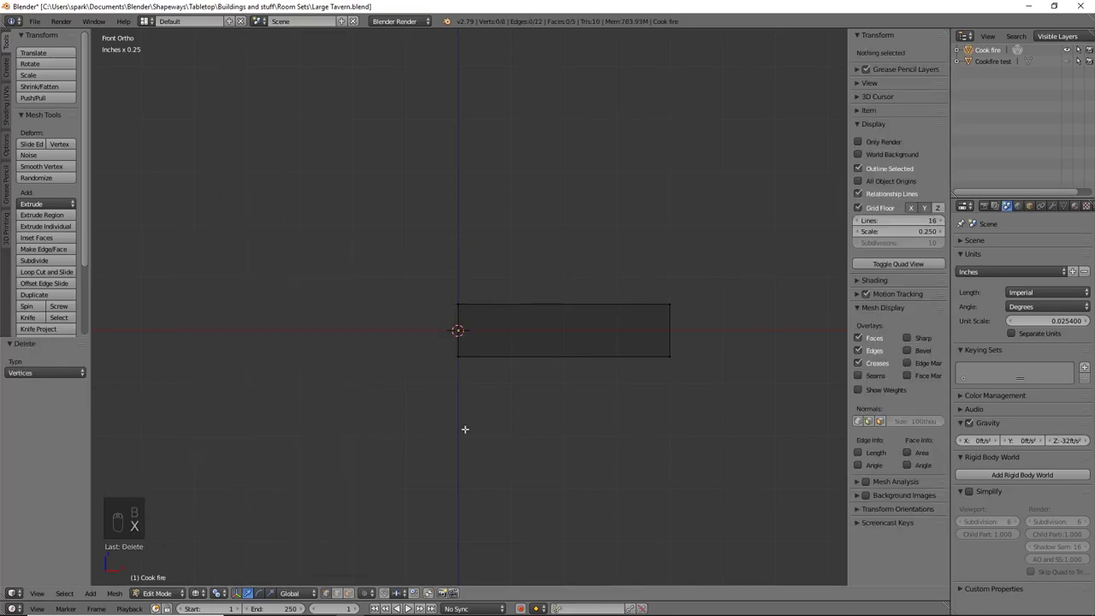
Step: Add a Mirror modifier on the X axis to the half block and enable Clipping
{"action": "left_click", "coordinate": [1055, 209]}
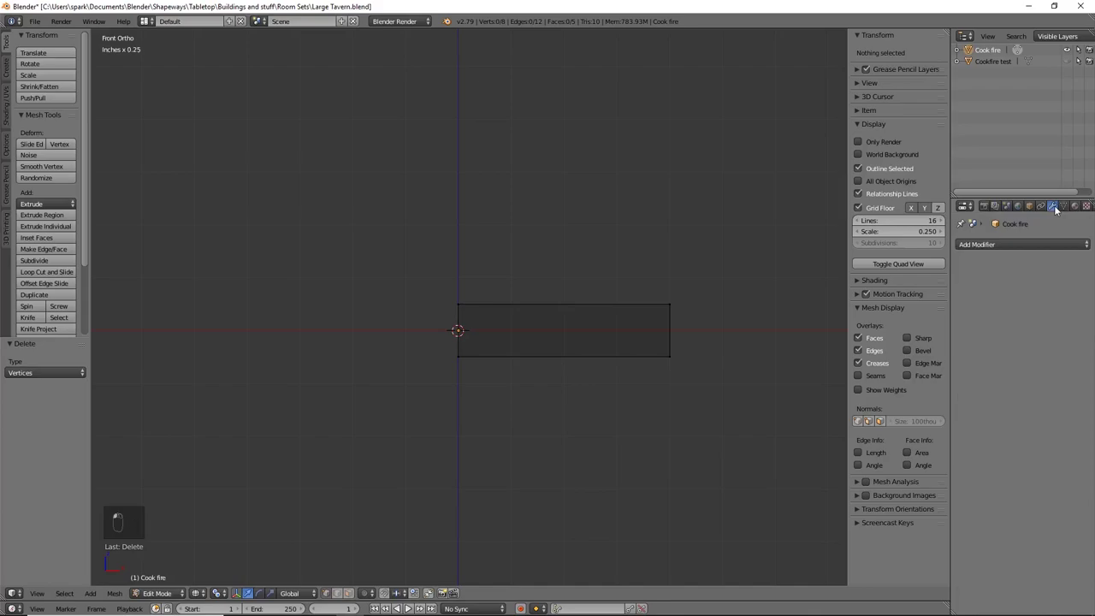
{"action": "left_click", "coordinate": [1029, 244]}
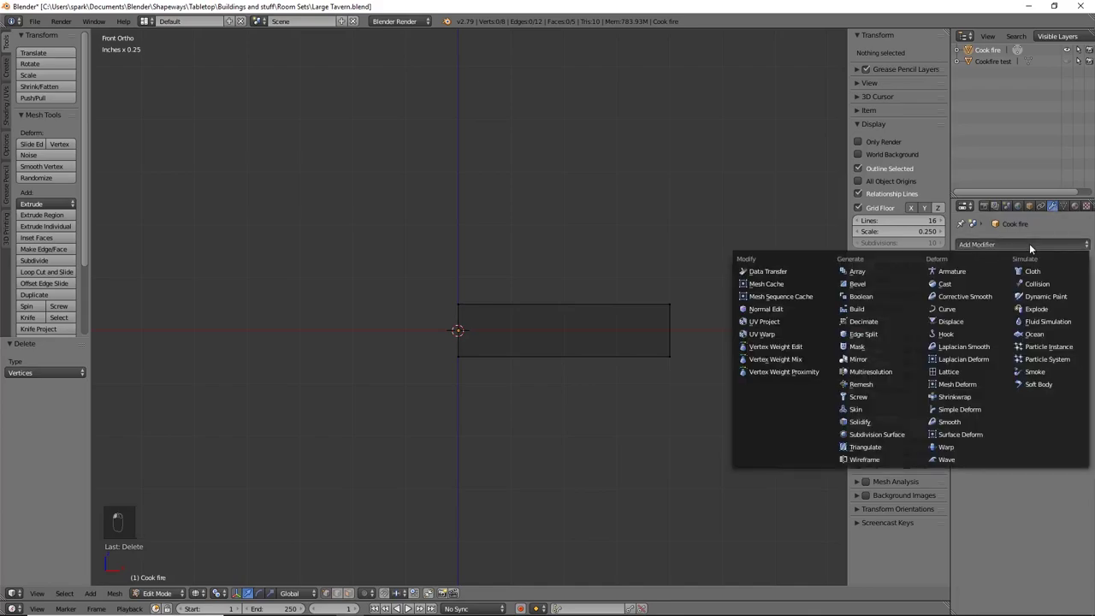
{"action": "left_click", "coordinate": [860, 359]}
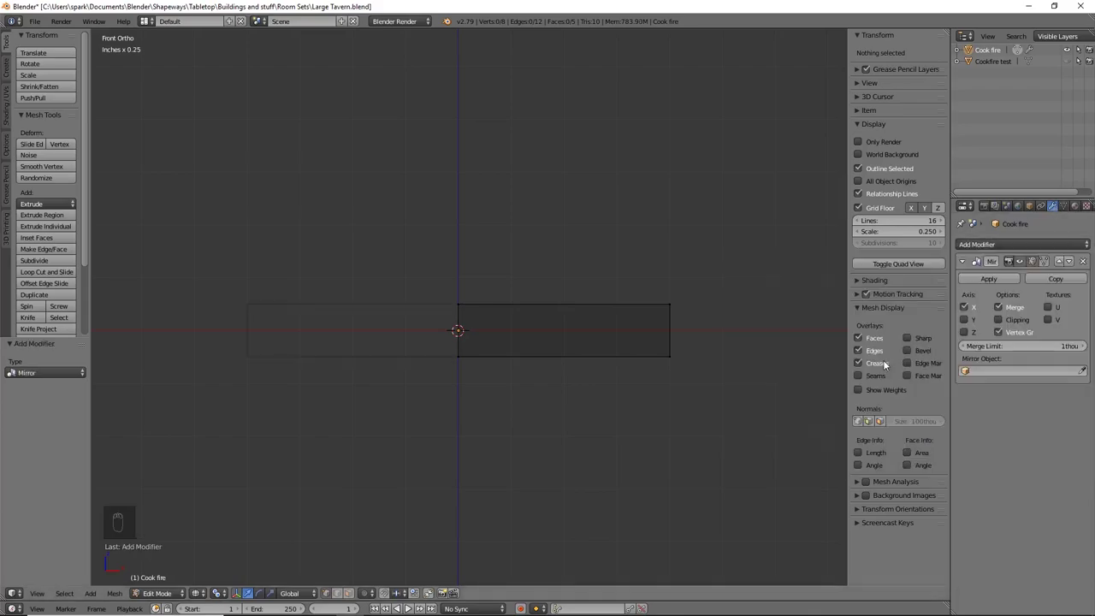
{"action": "left_click", "coordinate": [1006, 321]}
Step: Try moving the whole half block to test the mirror's clipping
{"action": "key", "text": "a"}
{"action": "key", "text": "g"}
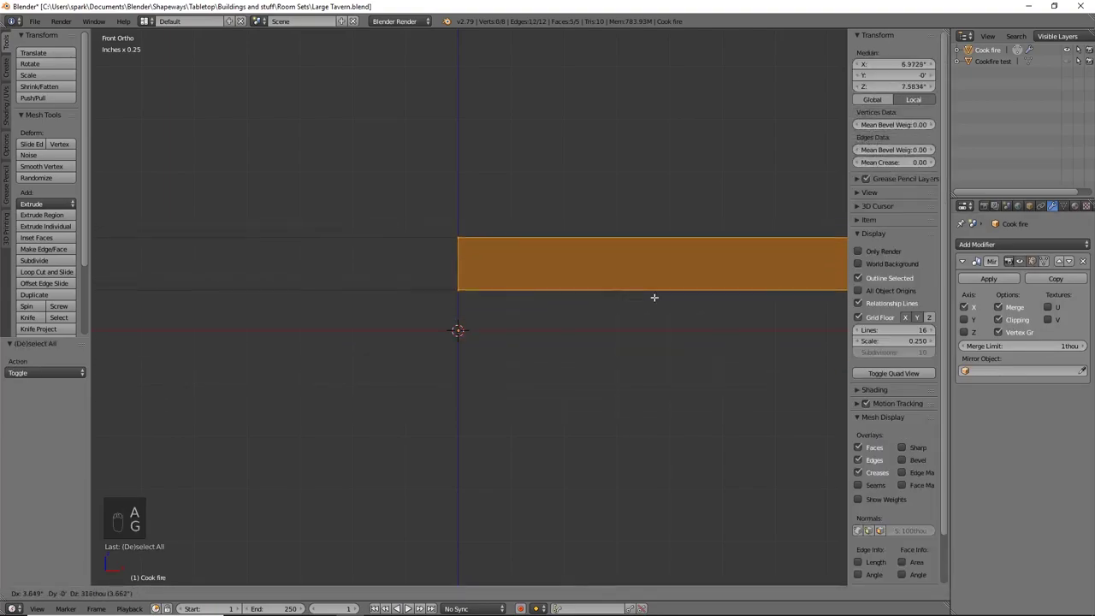
{"action": "right_click", "coordinate": [729, 314]}
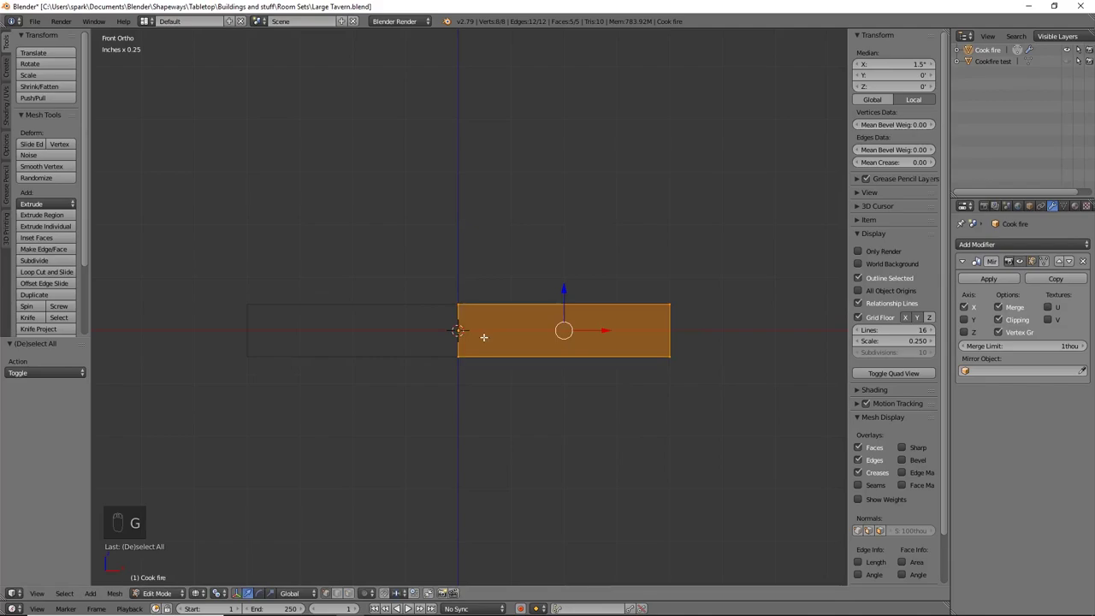
Step: Hide the properties sidebar and switch the mesh to face selection with solid shading
{"action": "key", "text": "n"}
{"action": "middle_click_drag", "start_coordinate": [484, 337], "coordinate": [662, 311]}
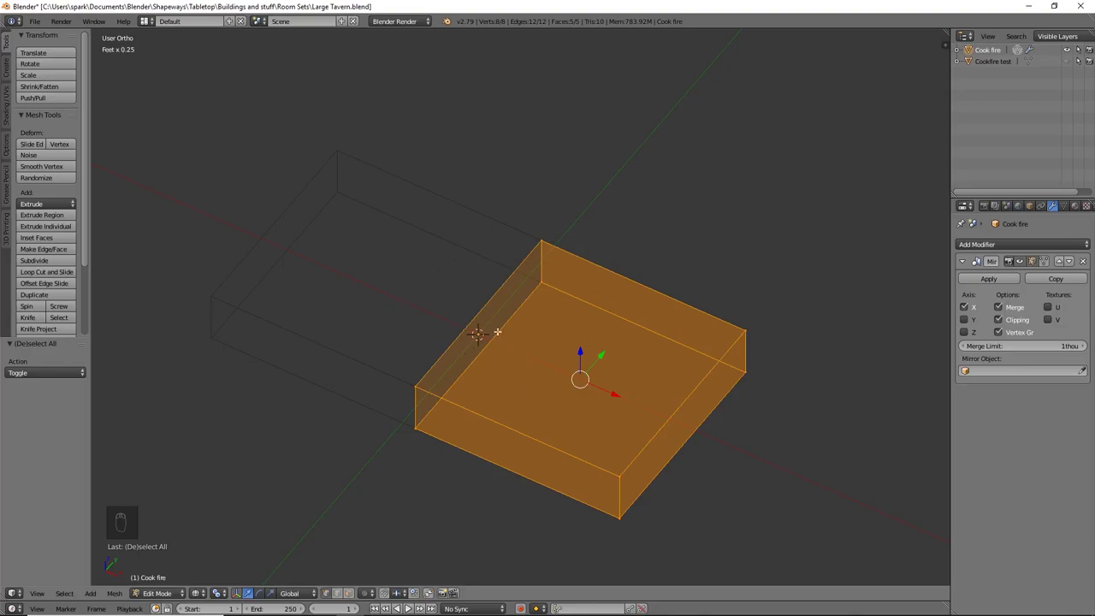
{"action": "middle_click_drag", "start_coordinate": [617, 408], "coordinate": [601, 431]}
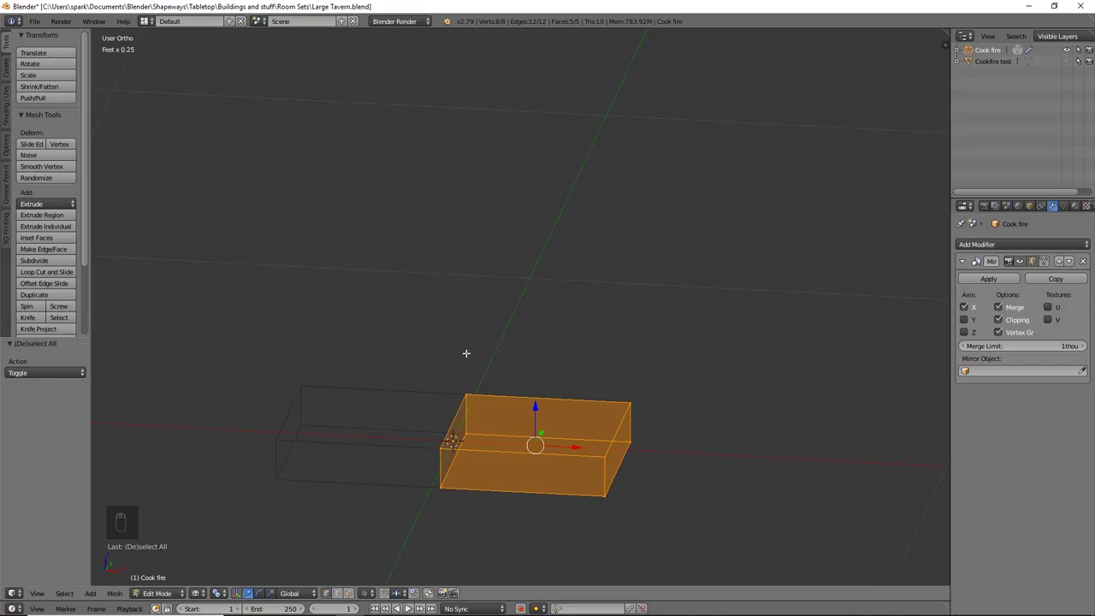
{"action": "scroll", "coordinate": [577, 431], "scroll_direction": "up", "scroll_amount": 3}
{"action": "middle_click_drag", "start_coordinate": [608, 459], "coordinate": [434, 507], "text": "shift"}
{"action": "left_click", "coordinate": [325, 593]}
{"action": "key", "text": "z"}
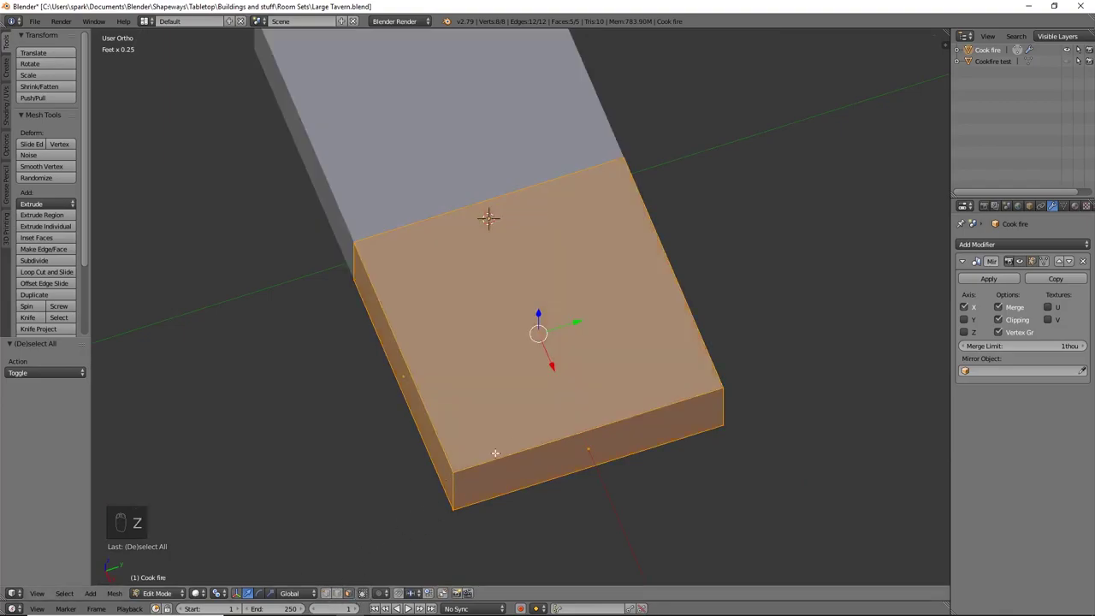
Step: Extrude the half block's top face in place and scale the new face to about 0.74
{"action": "right_click", "coordinate": [567, 317]}
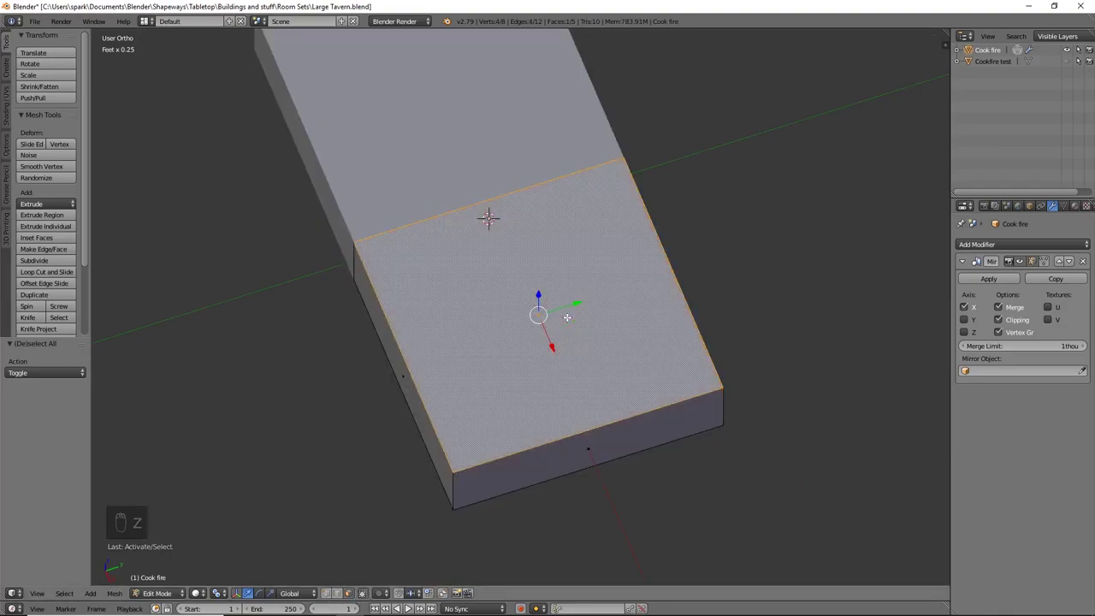
{"action": "key", "text": "e"}
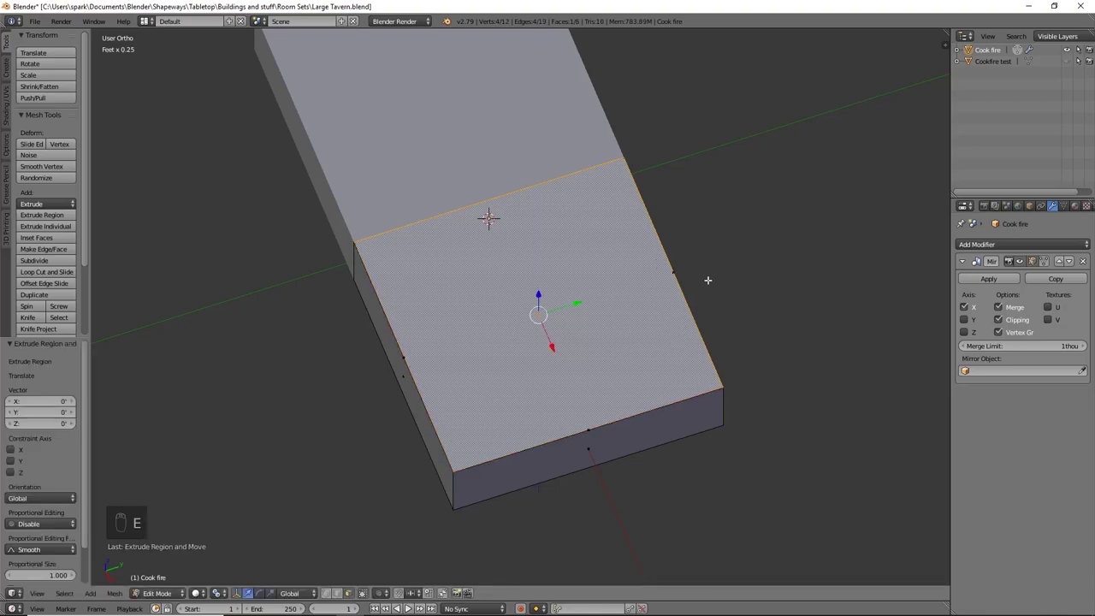
{"action": "key", "text": "s"}
{"action": "left_click", "coordinate": [817, 371]}
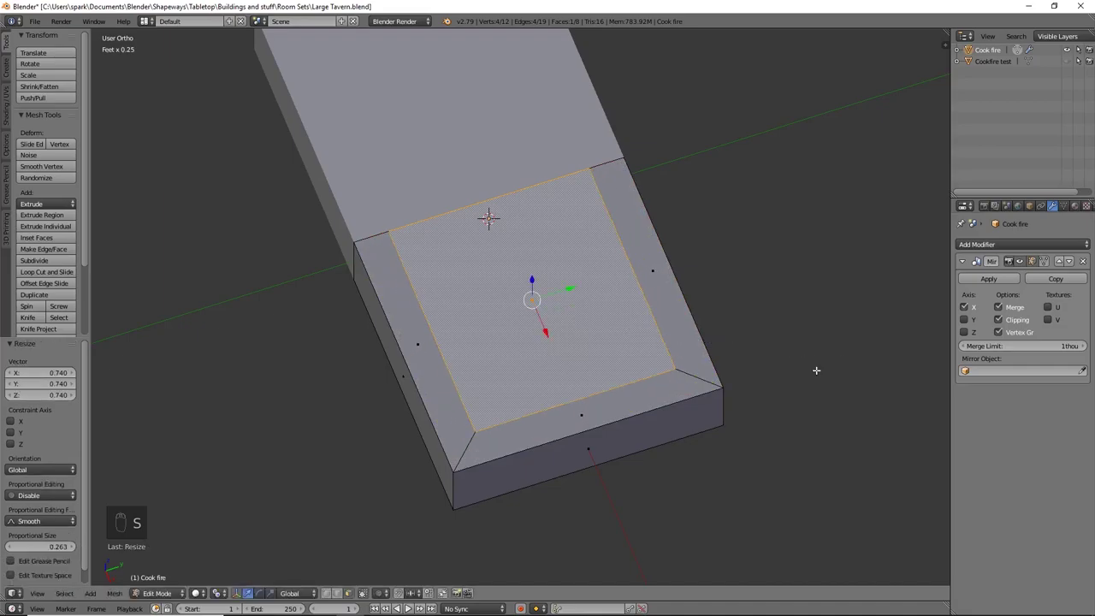
Step: Fine-tune the inner top face's size from above, scaling it by about 0.943 and then by about 1.033
{"action": "key", "text": "KP_7"}
{"action": "middle_click_drag", "start_coordinate": [816, 371], "coordinate": [811, 399], "text": "shift"}
{"action": "scroll", "coordinate": [807, 428], "scroll_direction": "up", "scroll_amount": 1}
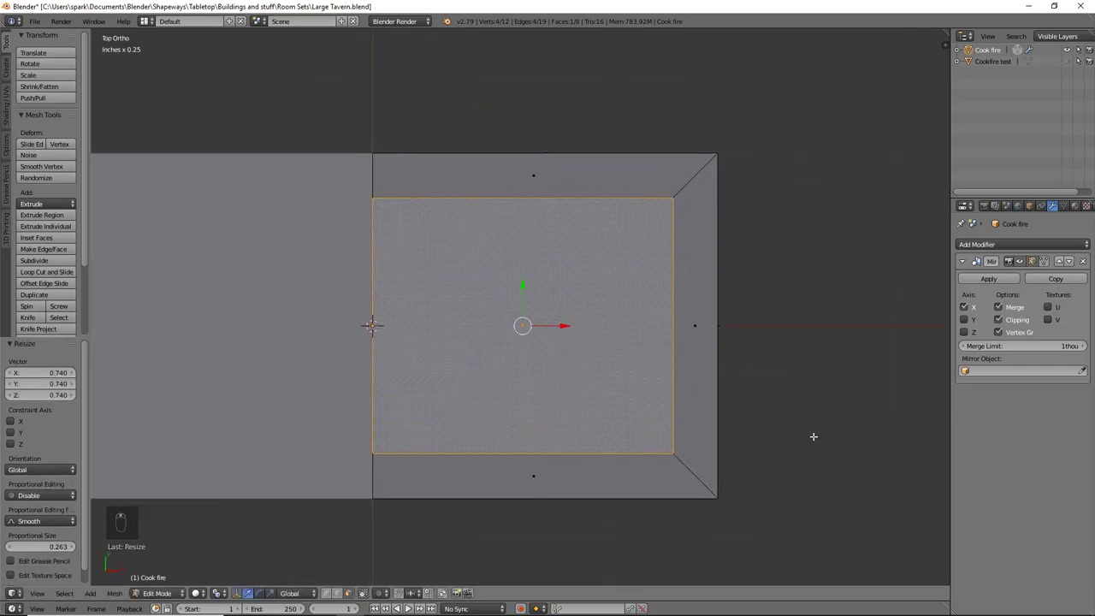
{"action": "key", "text": "s"}
{"action": "left_click", "coordinate": [794, 440]}
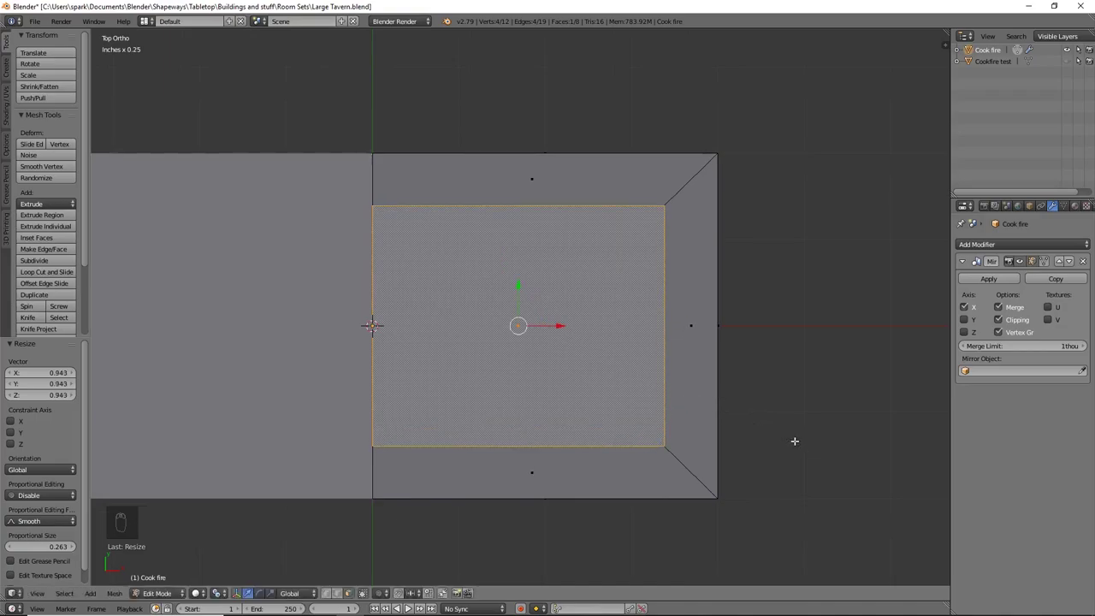
{"action": "key", "text": "s"}
{"action": "left_click", "coordinate": [803, 444]}
Step: Extrude the inner top face and lower it about 175 thou on Z to sink a pit into the block
{"action": "middle_click_drag", "start_coordinate": [803, 444], "coordinate": [666, 389]}
{"action": "key", "text": "KP_1"}
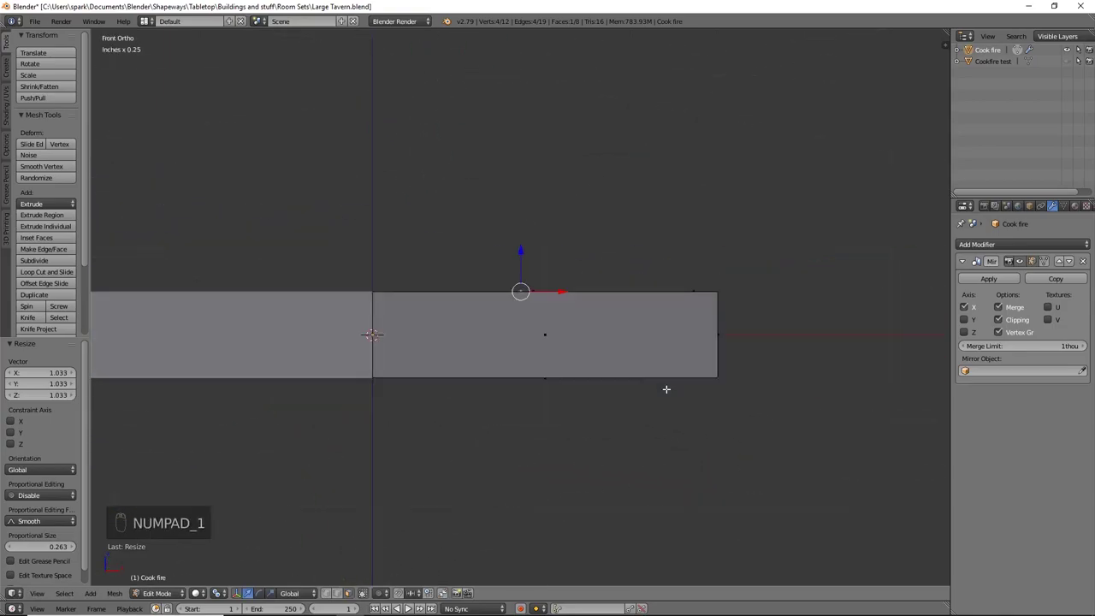
{"action": "key", "text": "e"}
{"action": "right_click", "coordinate": [665, 389]}
{"action": "key", "text": "z"}
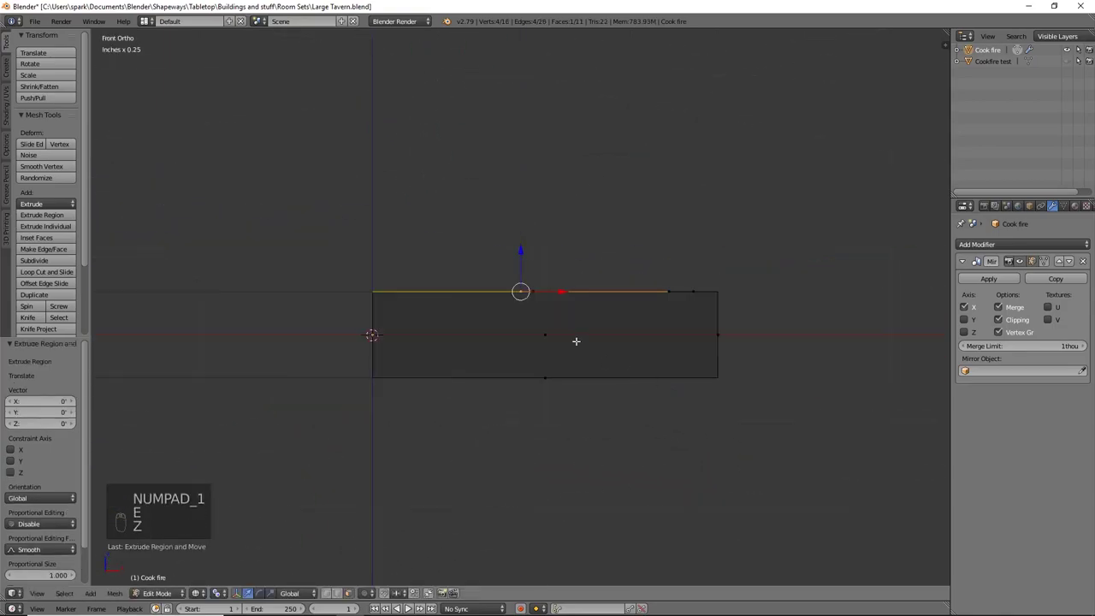
{"action": "left_click_drag", "start_coordinate": [521, 252], "coordinate": [530, 311]}
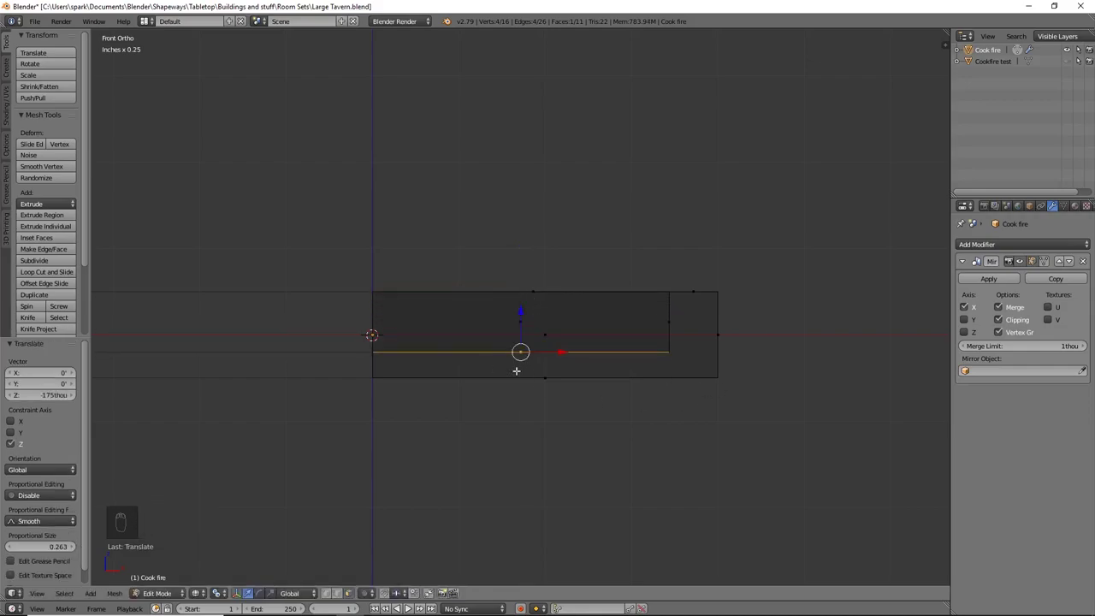
Step: Add a centred crosswise loop cut through the half block and straighten it by scaling to 0 on X
{"action": "middle_click_drag", "start_coordinate": [751, 463], "coordinate": [601, 367]}
{"action": "scroll", "coordinate": [631, 396], "scroll_direction": "up", "scroll_amount": 4}
{"action": "key", "text": "KP_7"}
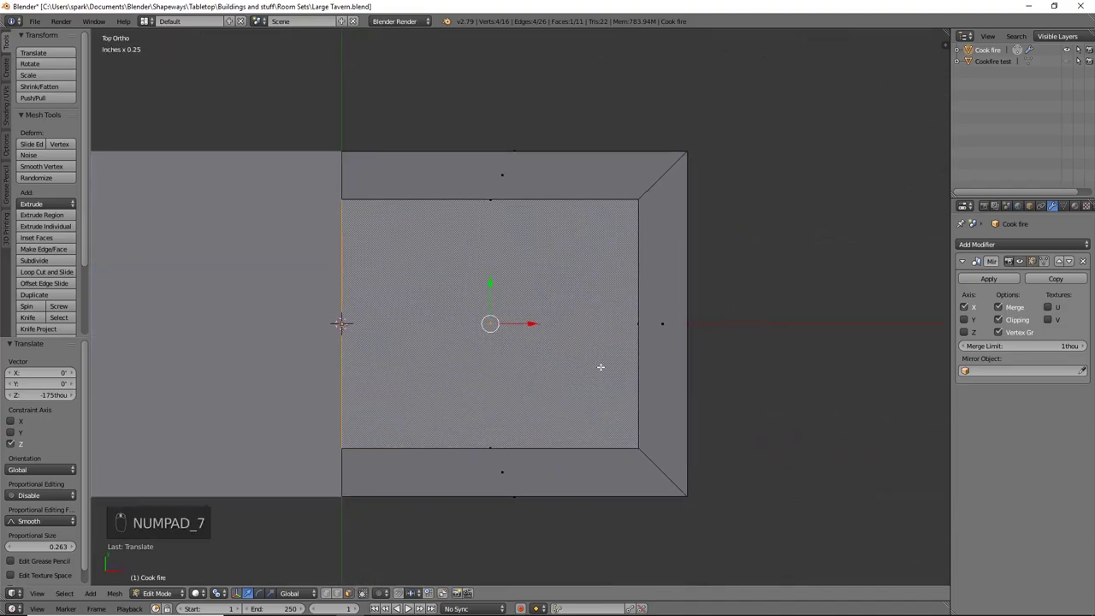
{"action": "key", "text": "ctrl+r"}
{"action": "left_click", "coordinate": [516, 185]}
{"action": "right_click", "coordinate": [516, 188]}
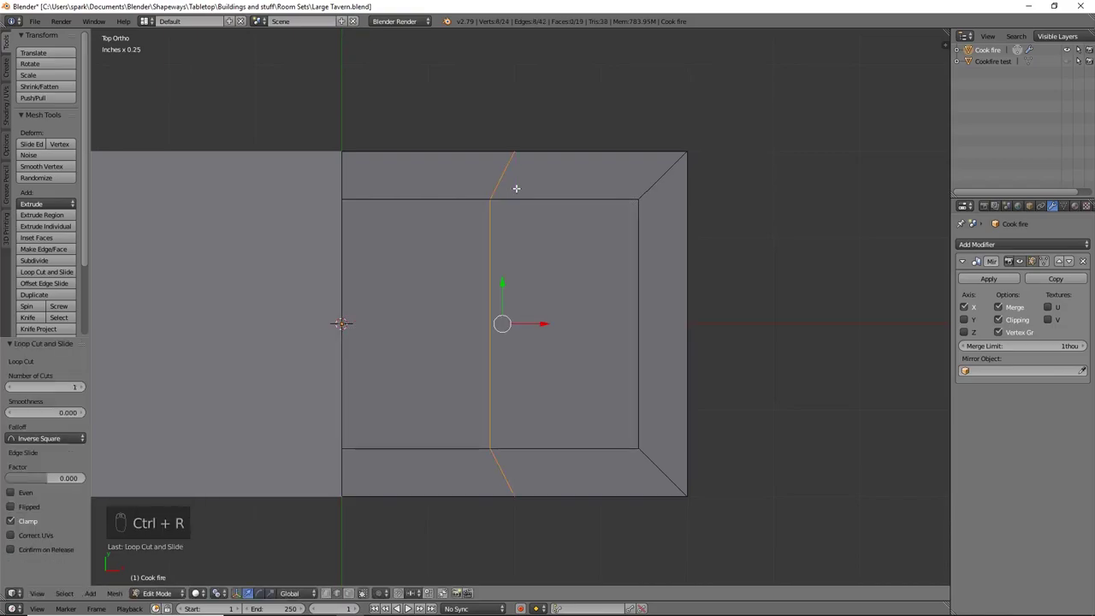
{"action": "key", "text": "s"}
{"action": "key", "text": "x"}
{"action": "key", "text": "0"}
{"action": "key", "text": "Return"}
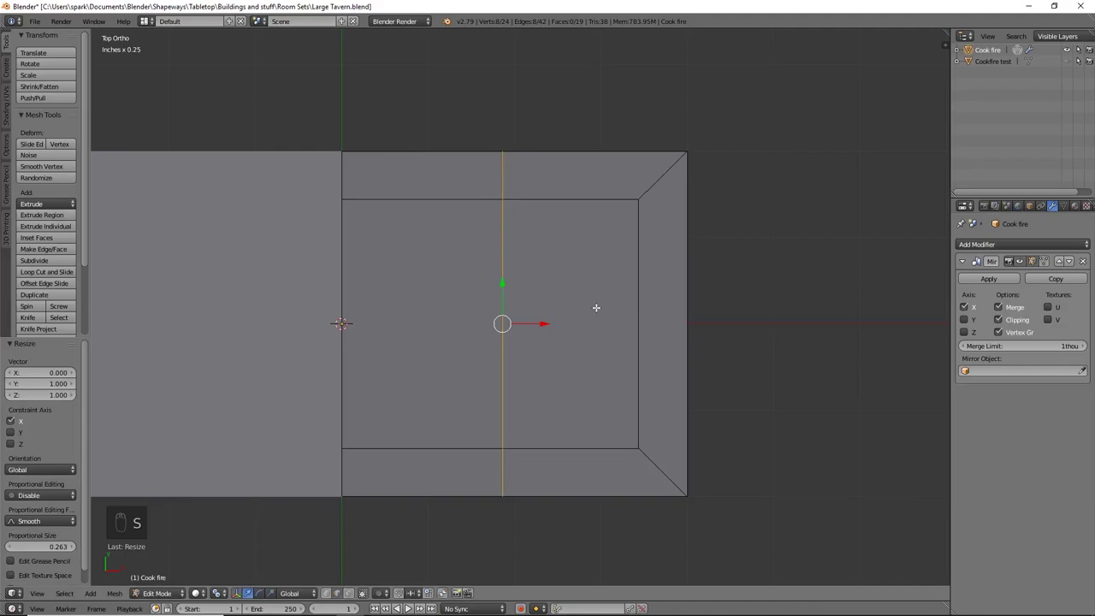
Step: Add a centred lengthwise loop cut along the half block without sliding it
{"action": "key", "text": "ctrl+r"}
{"action": "left_click", "coordinate": [506, 314]}
{"action": "right_click", "coordinate": [506, 314]}
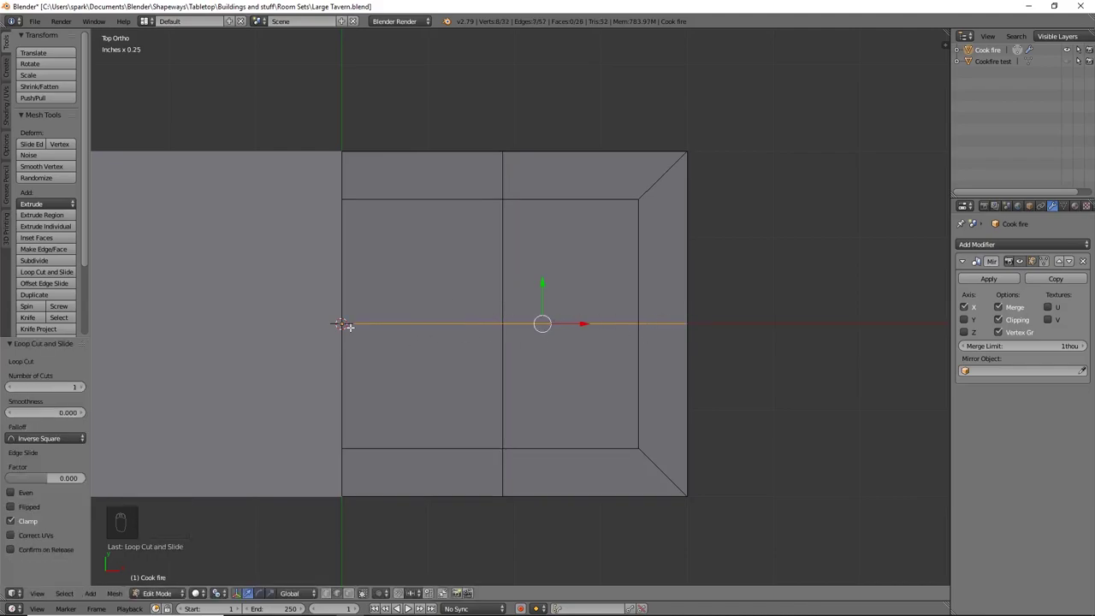
Step: Add two crosswise loop cuts, one close to the mirror seam and one just on the seam side of the middle cut
{"action": "key", "text": "ctrl+r"}
{"action": "left_click", "coordinate": [381, 203]}
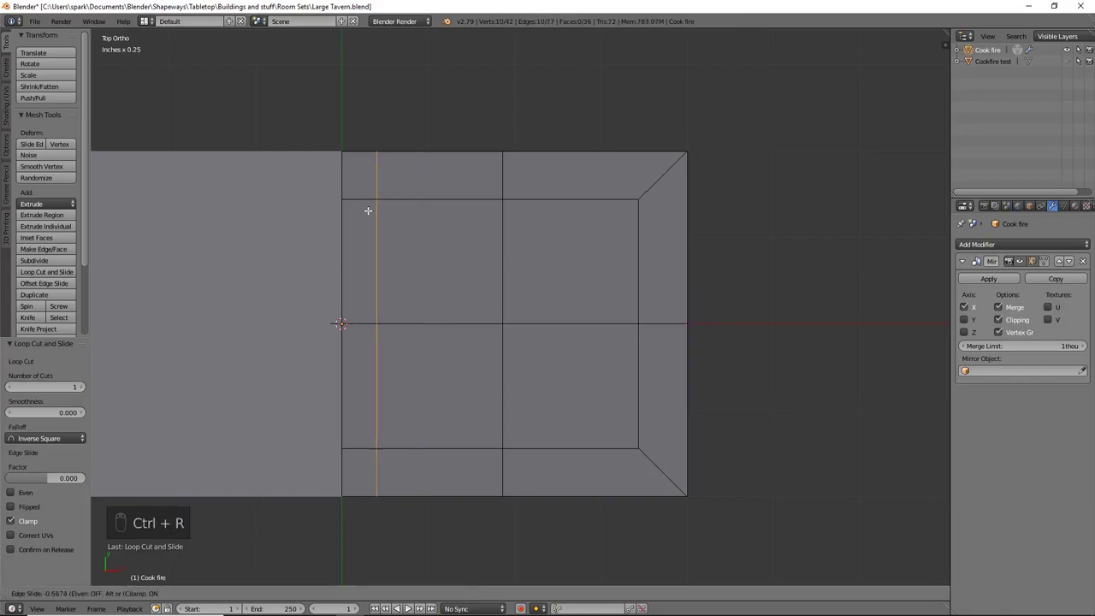
{"action": "left_click", "coordinate": [344, 215]}
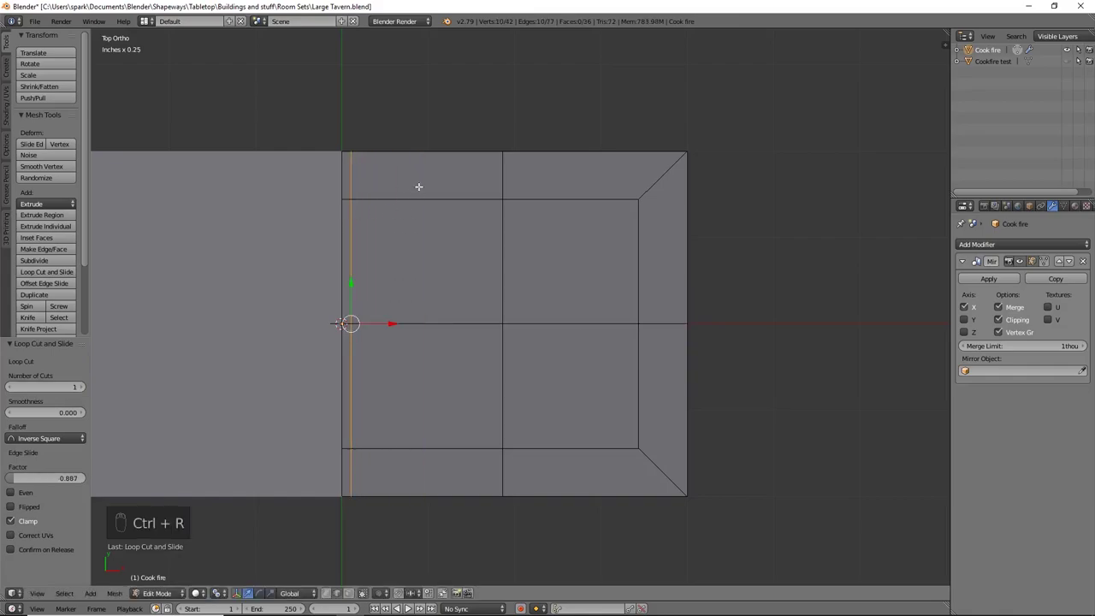
{"action": "key", "text": "ctrl+r"}
{"action": "left_click", "coordinate": [454, 167]}
{"action": "left_click", "coordinate": [499, 173]}
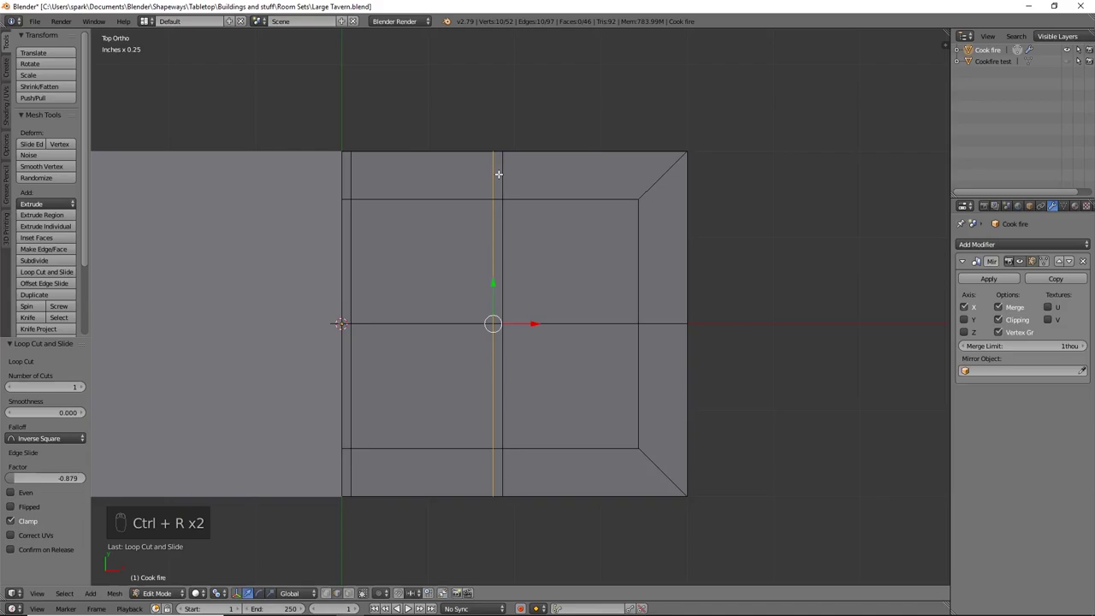
Step: Add a crosswise loop cut on the outer side of the middle cut, flatten it to 0 on X and move it about -11.6 thou
{"action": "key", "text": "ctrl+r"}
{"action": "left_click", "coordinate": [550, 178]}
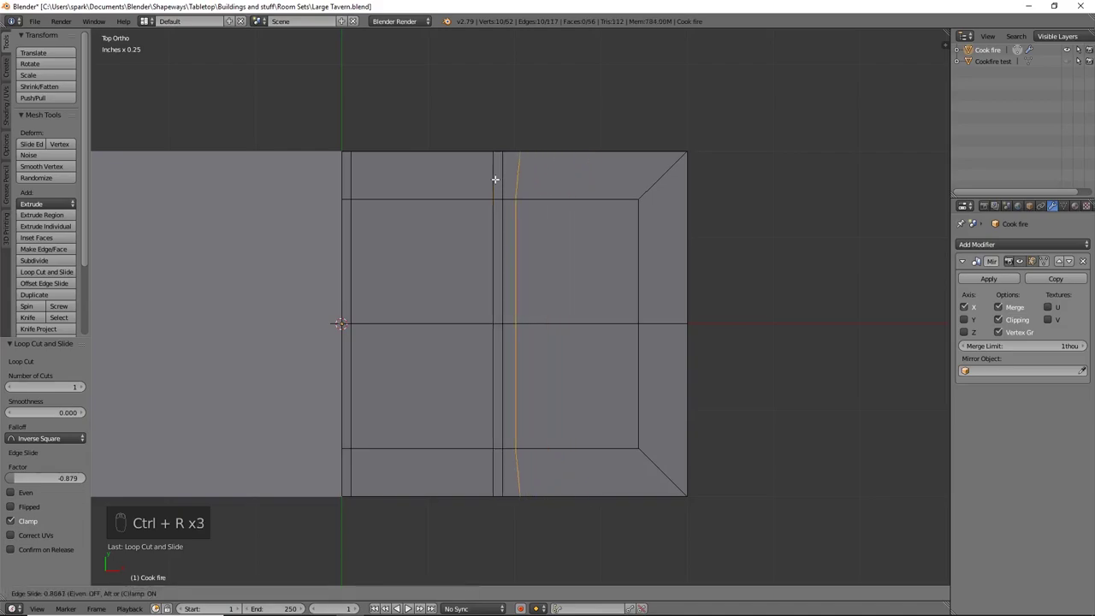
{"action": "left_click", "coordinate": [495, 179]}
{"action": "key", "text": "s"}
{"action": "key", "text": "x"}
{"action": "key", "text": "0"}
{"action": "key", "text": "Return"}
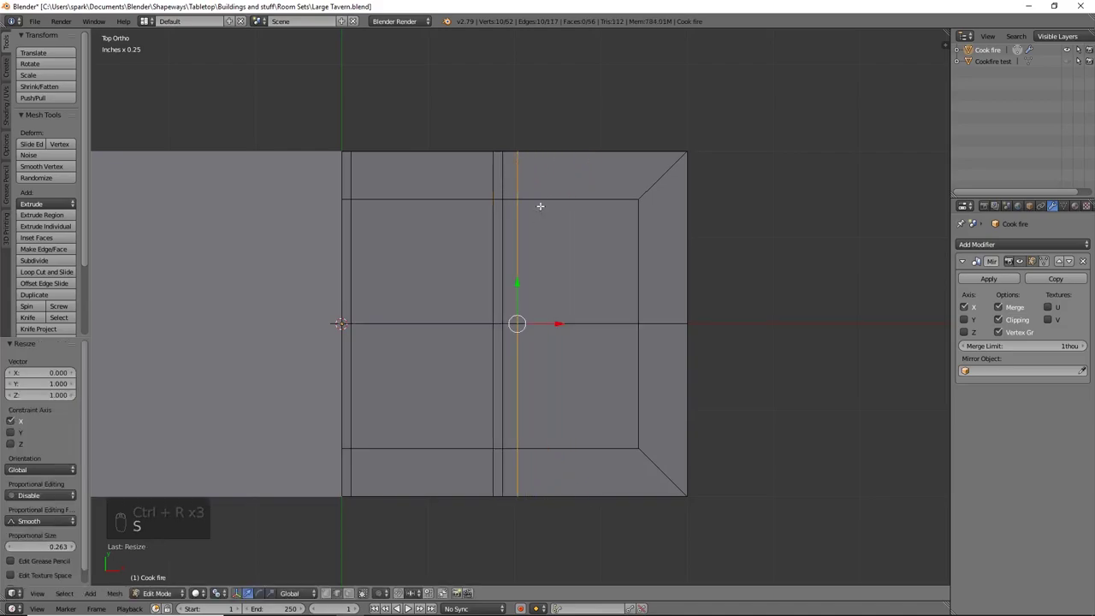
{"action": "key", "text": "g"}
{"action": "key", "text": "x"}
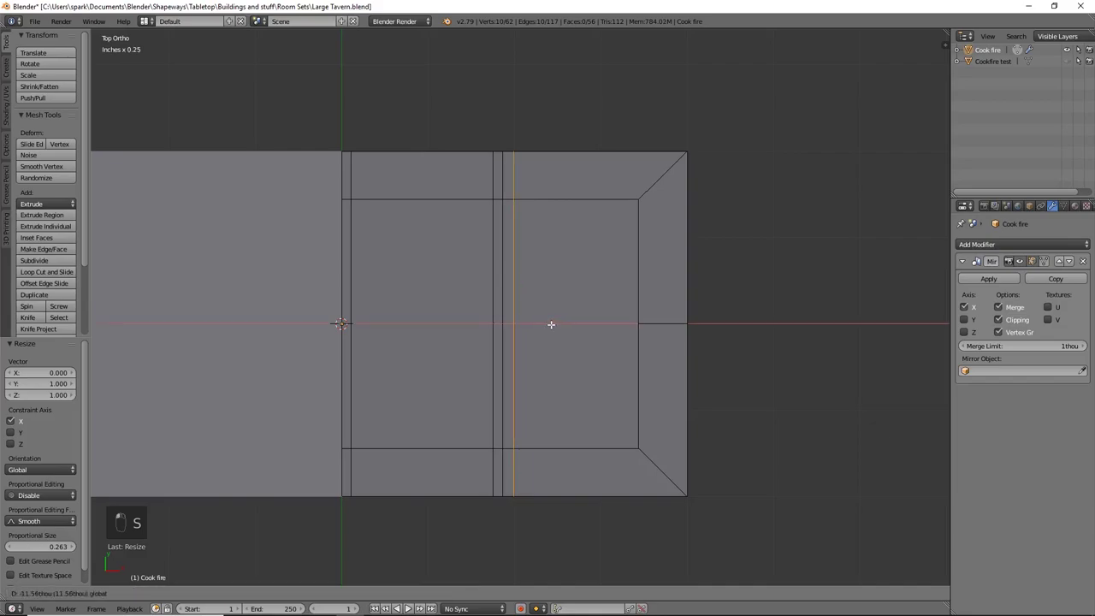
{"action": "left_click", "coordinate": [551, 324]}
Step: Add a crosswise loop cut just inside the pit's end wall, flatten it to 0 on X and move it about -18.2 thou
{"action": "key", "text": "ctrl+r"}
{"action": "left_click", "coordinate": [599, 163]}
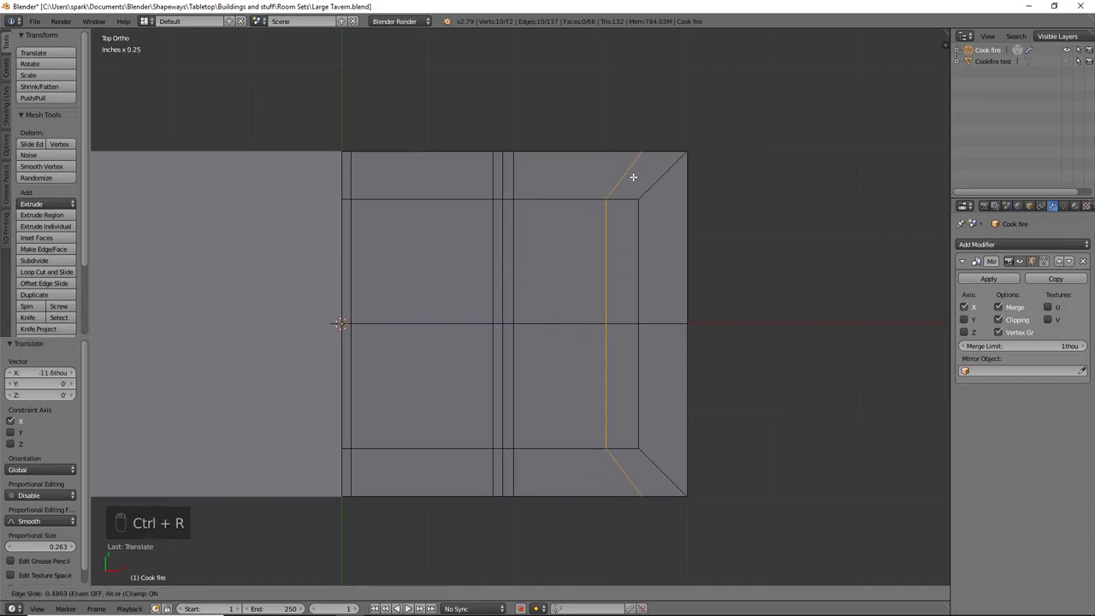
{"action": "left_click", "coordinate": [648, 186]}
{"action": "key", "text": "s"}
{"action": "key", "text": "x"}
{"action": "key", "text": "0"}
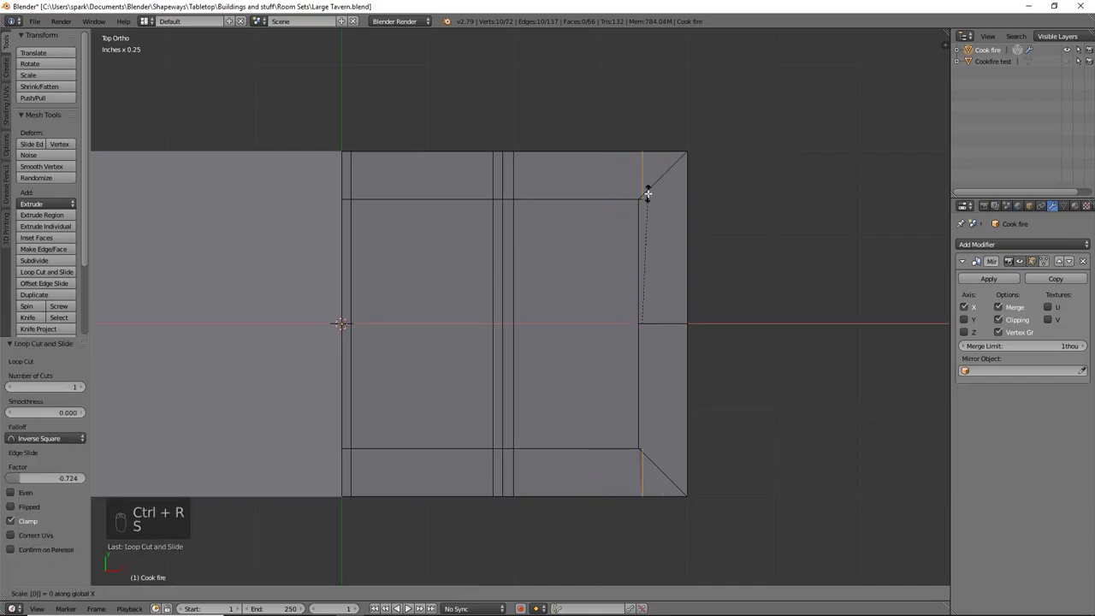
{"action": "left_click", "coordinate": [647, 193]}
{"action": "key", "text": "g"}
{"action": "key", "text": "x"}
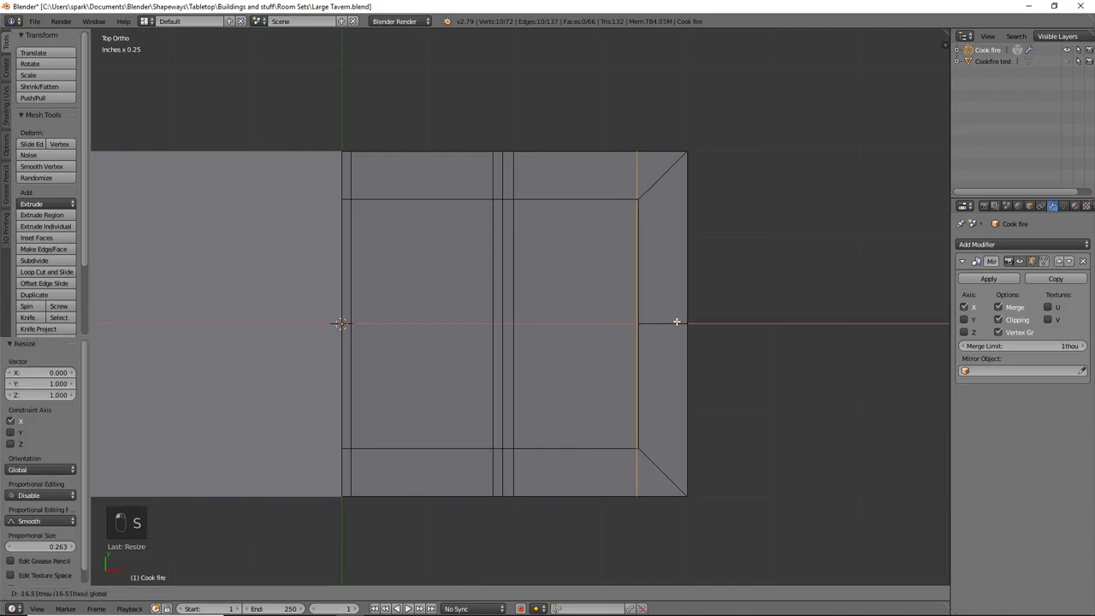
{"action": "left_click", "coordinate": [675, 321]}
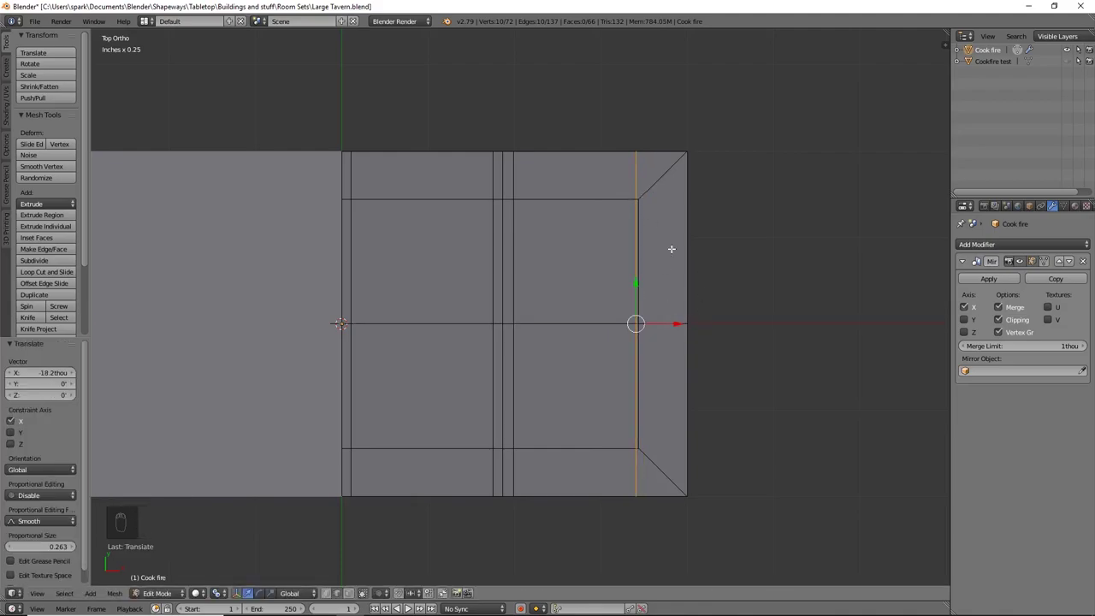
Step: Add a lengthwise loop cut on the +Y side of the centre cut, flatten it to 0 on Y and move it about -18.2 thou
{"action": "key", "text": "ctrl+r"}
{"action": "left_click", "coordinate": [675, 248]}
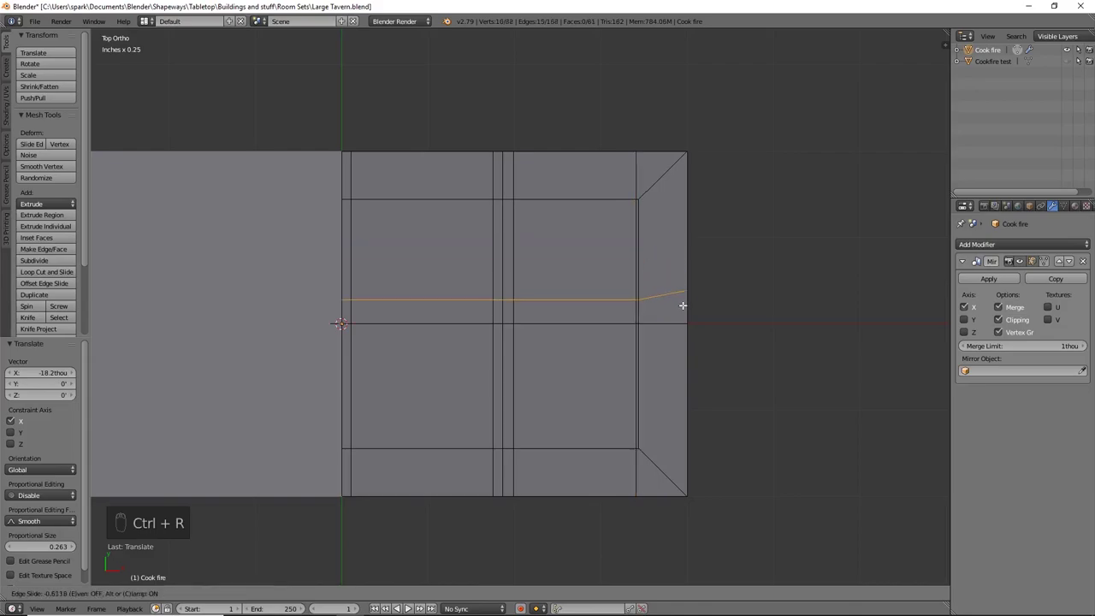
{"action": "left_click", "coordinate": [684, 321]}
{"action": "key", "text": "0"}
{"action": "key", "text": "Return"}
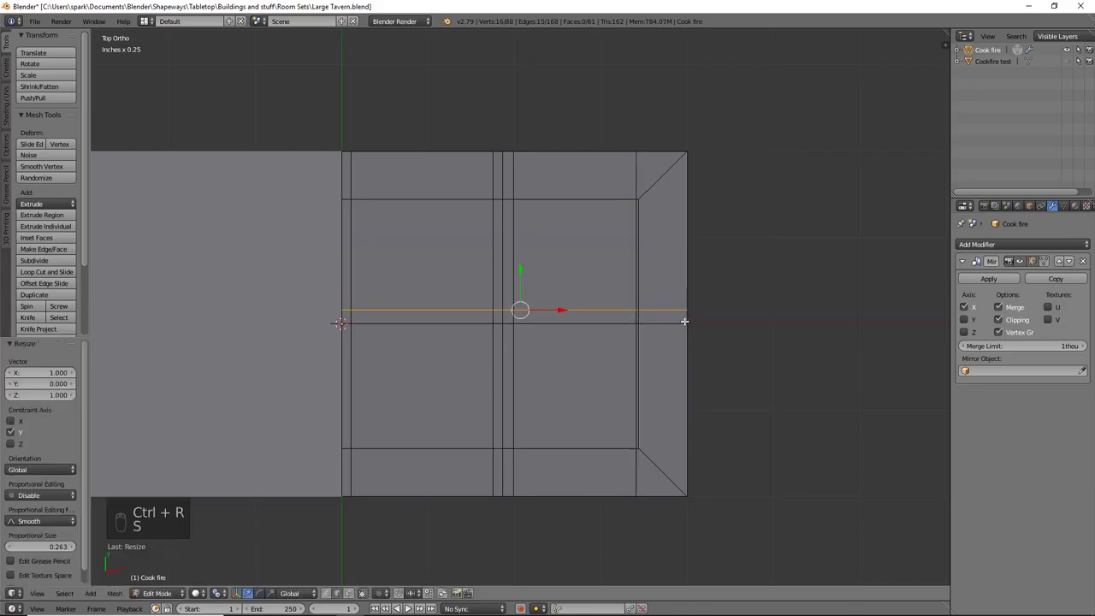
{"action": "key", "text": "g"}
{"action": "left_click", "coordinate": [527, 274]}
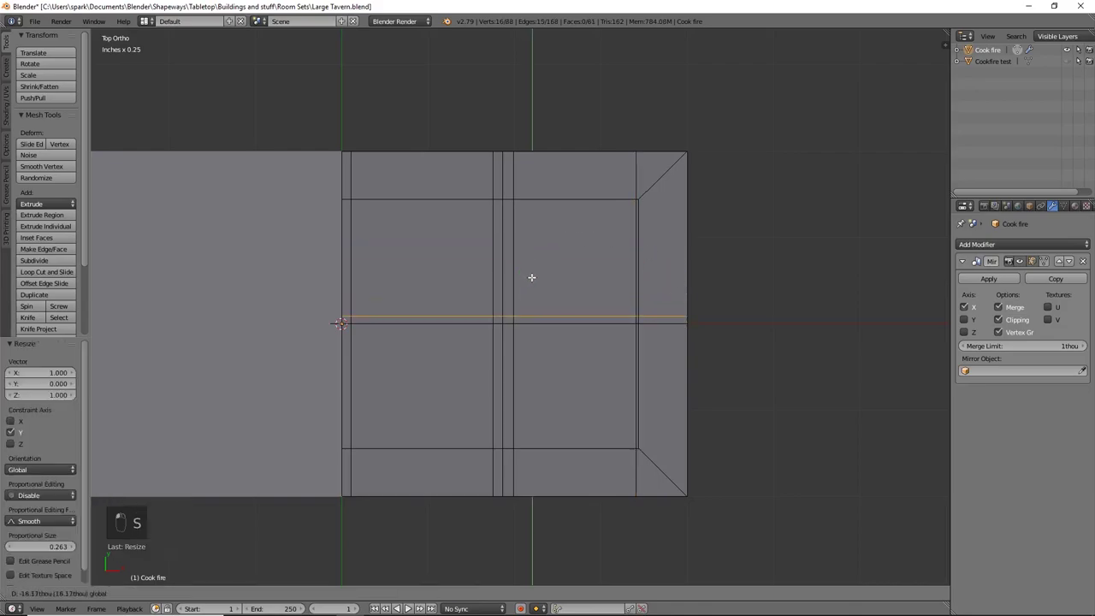
Step: Add a lengthwise loop cut just on the -Y side of the centre cut and flatten it to 0 on Y
{"action": "key", "text": "ctrl+r"}
{"action": "left_click", "coordinate": [635, 383]}
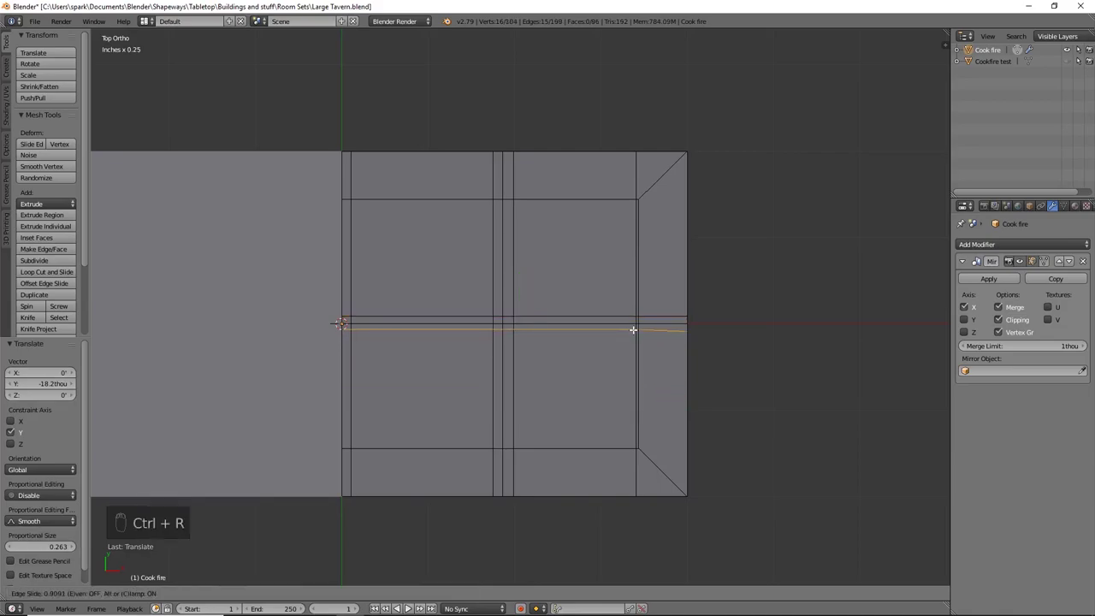
{"action": "left_click", "coordinate": [633, 331]}
{"action": "key", "text": "s"}
{"action": "key", "text": "y"}
{"action": "key", "text": "0"}
{"action": "key", "text": "Return"}
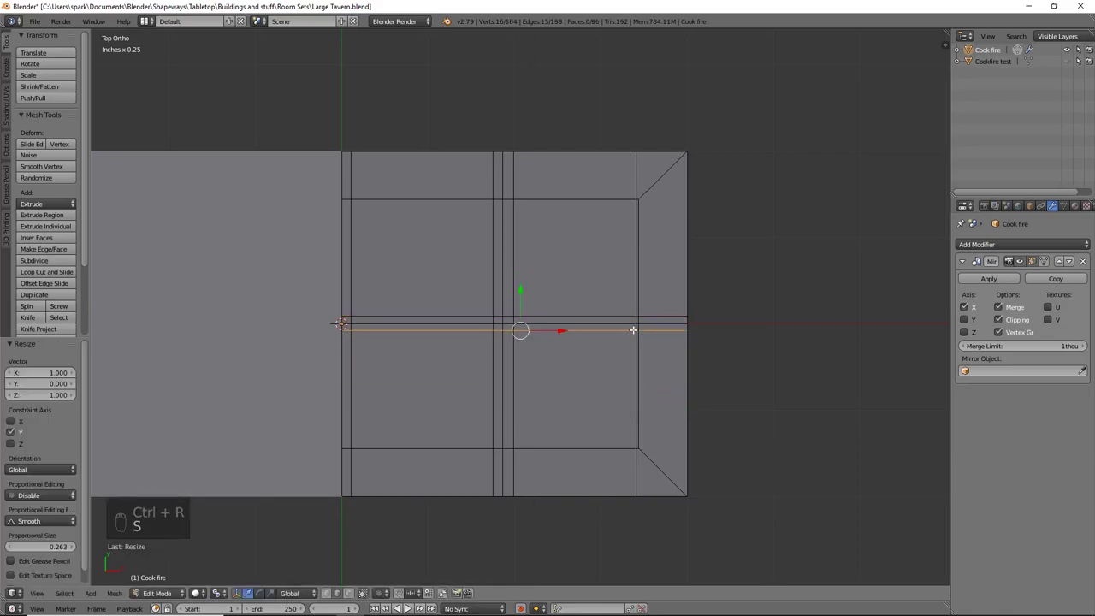
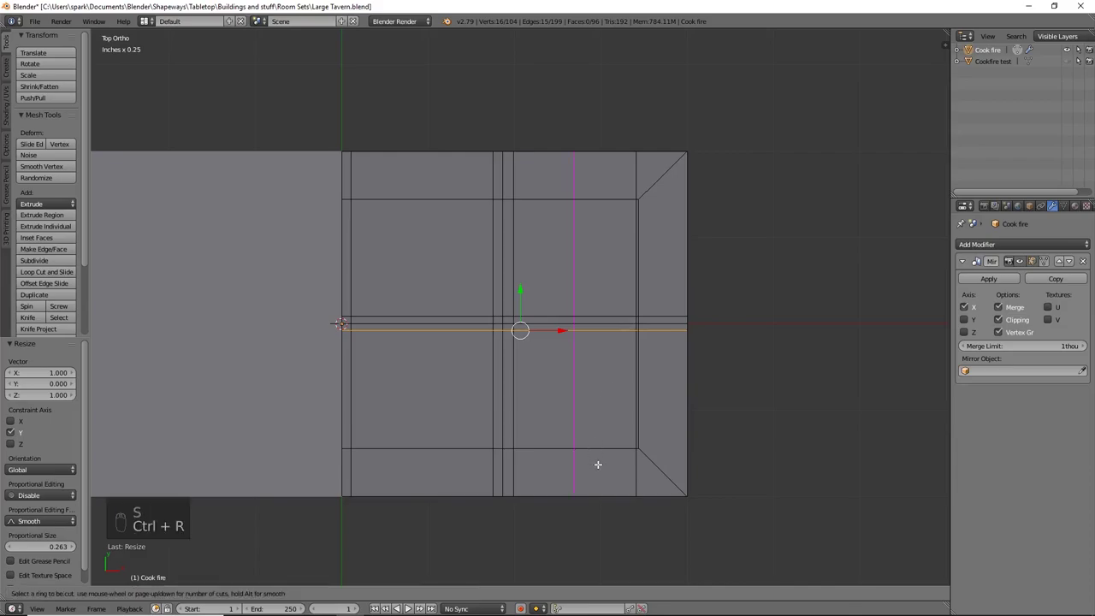
{"action": "right_click", "coordinate": [596, 462]}
{"action": "key", "text": "ctrl+z"}
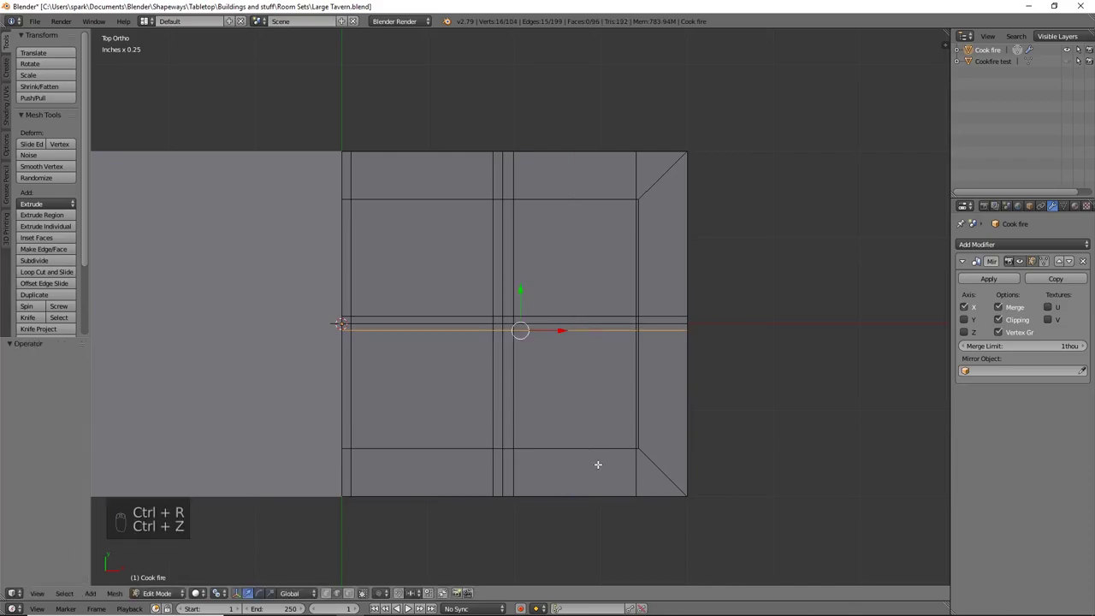
Step: Add a lengthwise loop cut by the pit's -Y wall, flatten it to 0 on Y and move it about 56.1 thou to sit just inside
{"action": "key", "text": "ctrl+r"}
{"action": "left_click", "coordinate": [633, 381]}
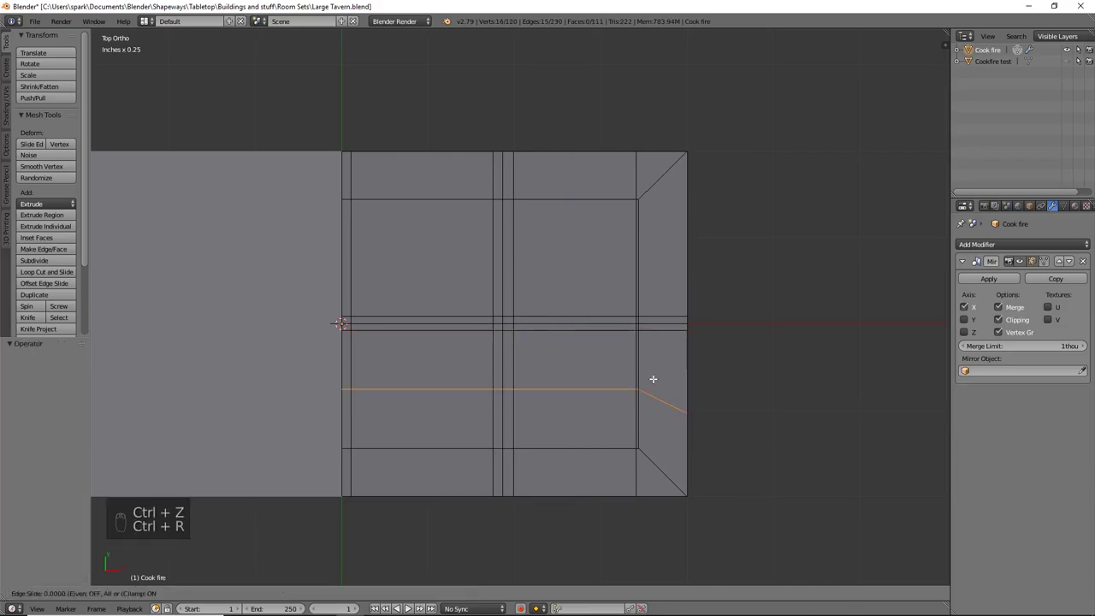
{"action": "left_click", "coordinate": [680, 431]}
{"action": "key", "text": "s"}
{"action": "key", "text": "y"}
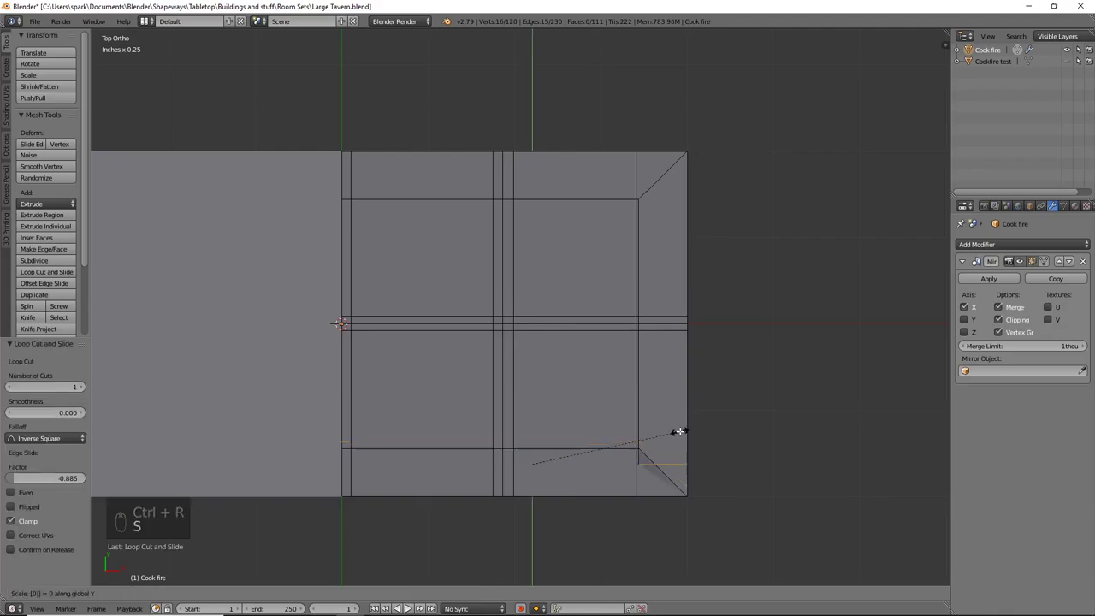
{"action": "key", "text": "0"}
{"action": "key", "text": "Return"}
{"action": "left_click", "coordinate": [560, 372]}
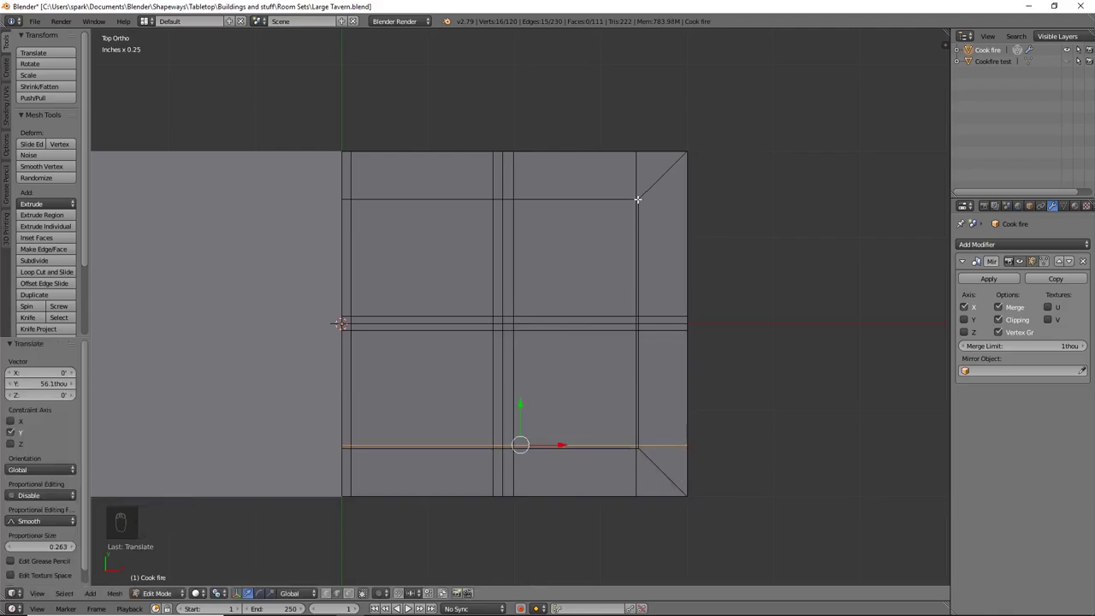
Step: Add a lengthwise loop cut by the pit's +Y wall, flatten it to 0 on Y and move it about 127 thou on Y
{"action": "key", "text": "ctrl+r"}
{"action": "left_click", "coordinate": [642, 240]}
{"action": "left_click", "coordinate": [643, 242]}
{"action": "key", "text": "s"}
{"action": "key", "text": "y"}
{"action": "key", "text": "0"}
{"action": "key", "text": "Return"}
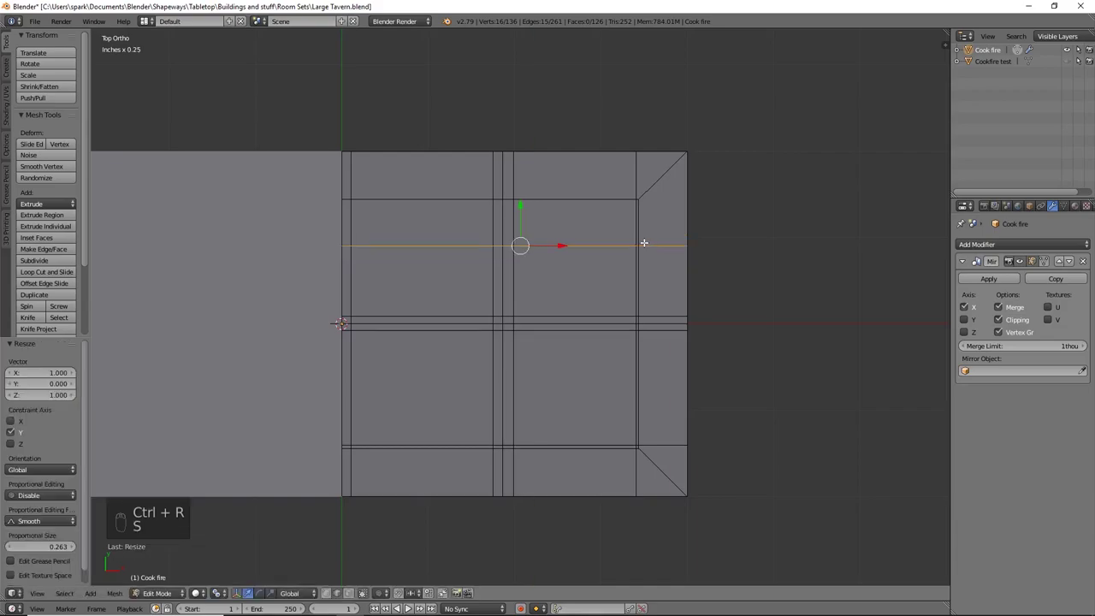
{"action": "left_click_drag", "start_coordinate": [521, 206], "coordinate": [538, 164]}
Step: Select the seven joint edges across the top of the rim, including both corner diagonals, and lower them on Z to form V-shaped grooves between the stones
{"action": "right_click", "coordinate": [341, 177]}
{"action": "middle_click_drag", "start_coordinate": [463, 309], "coordinate": [519, 196]}
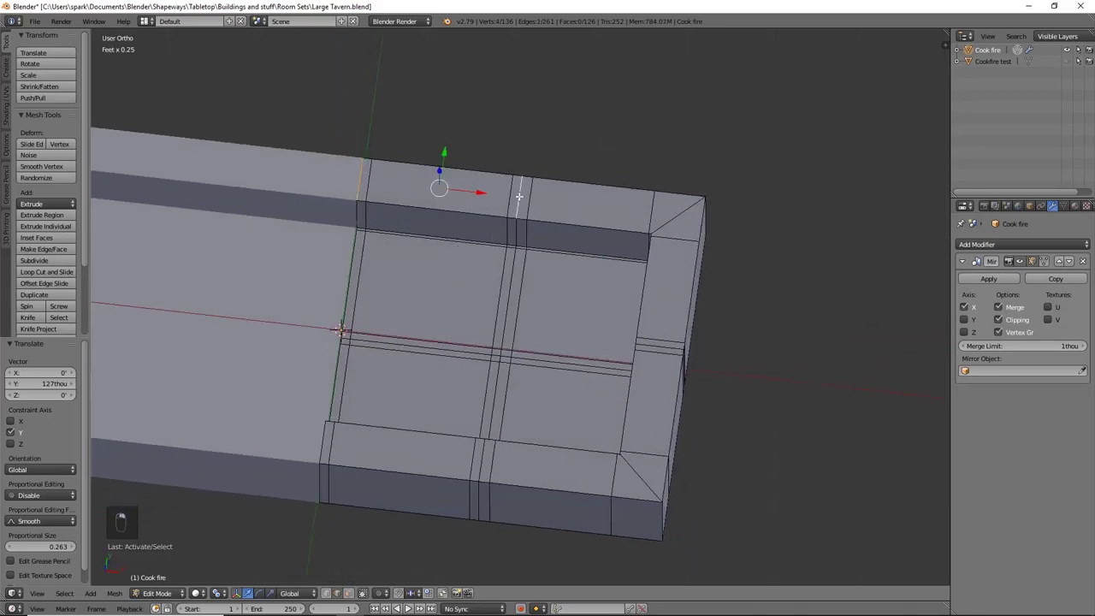
{"action": "right_click", "coordinate": [682, 213], "text": "shift"}
{"action": "right_click", "coordinate": [664, 348], "text": "shift"}
{"action": "right_click", "coordinate": [645, 478], "text": "shift"}
{"action": "right_click", "coordinate": [482, 461], "text": "shift"}
{"action": "right_click", "coordinate": [321, 442], "text": "shift"}
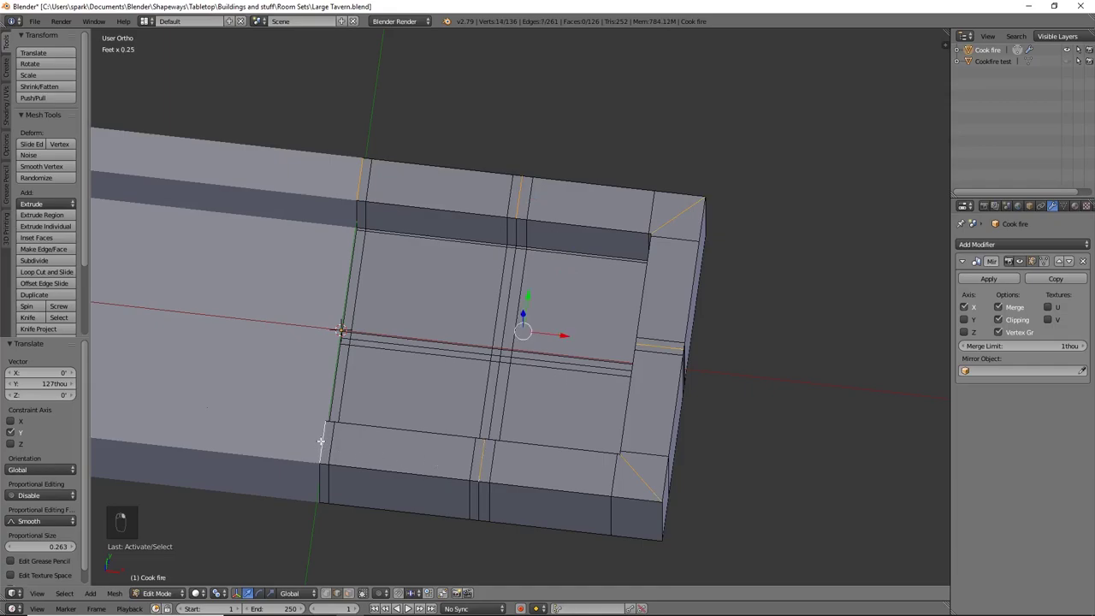
{"action": "key", "text": "KP_1"}
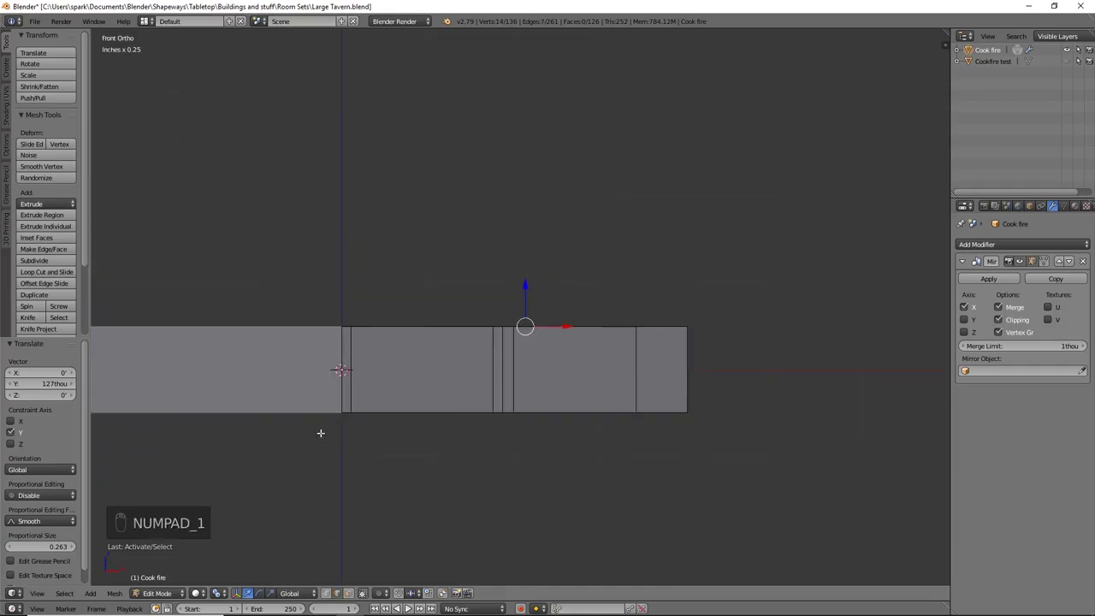
{"action": "left_click_drag", "start_coordinate": [526, 289], "coordinate": [538, 337]}
{"action": "middle_click_drag", "start_coordinate": [665, 411], "coordinate": [606, 463]}
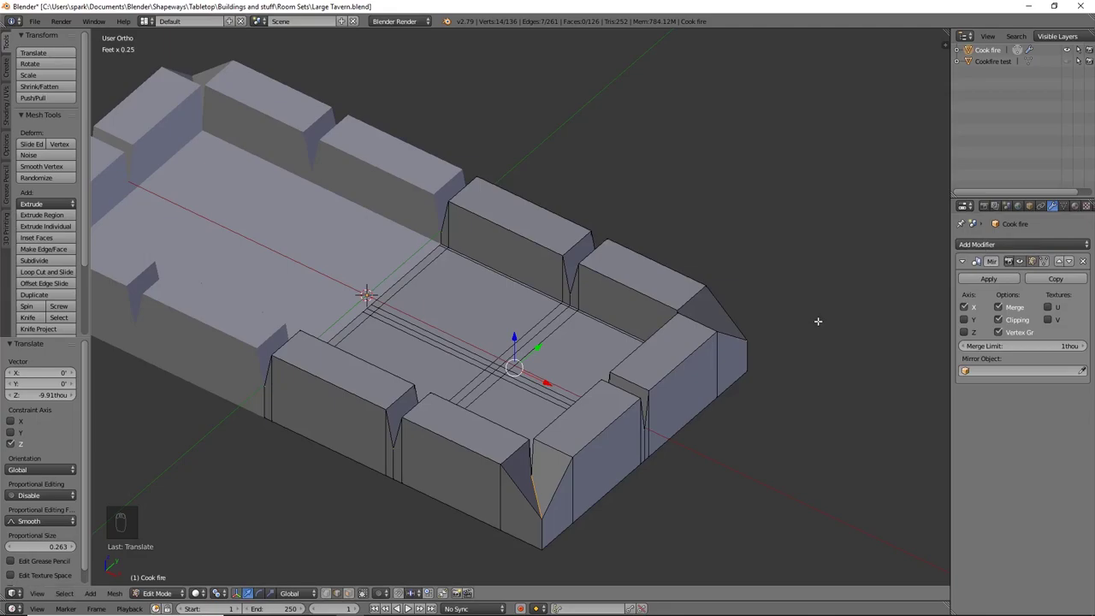
{"action": "key", "text": "Tab"}
{"action": "key", "text": "Tab"}
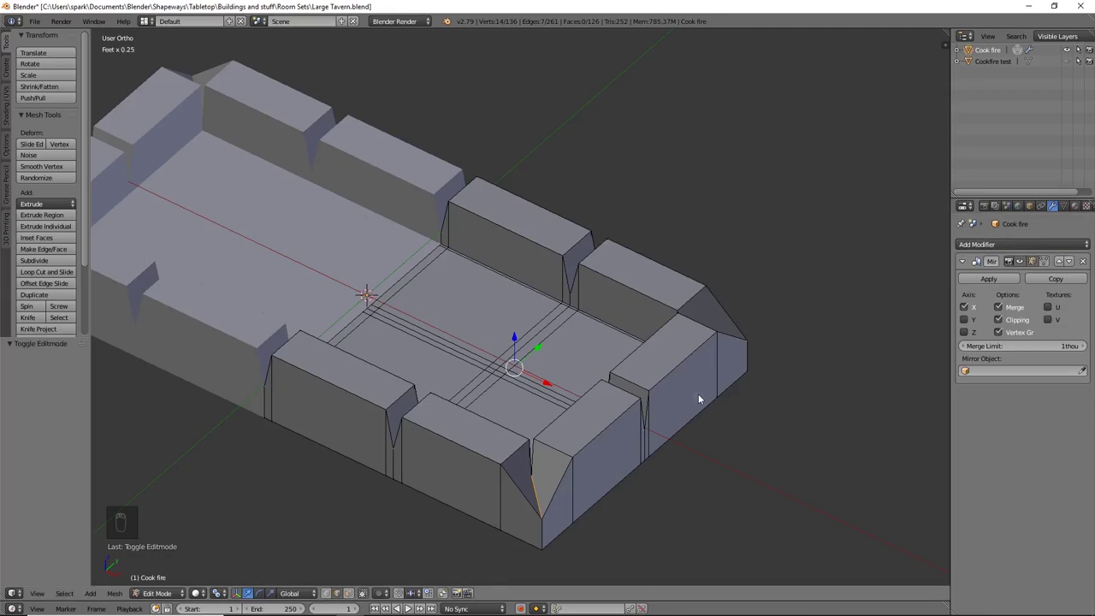
Step: Leave mesh editing, duplicate the cook fire in place and hide the original
{"action": "key", "text": "Tab"}
{"action": "key", "text": "shift+d"}
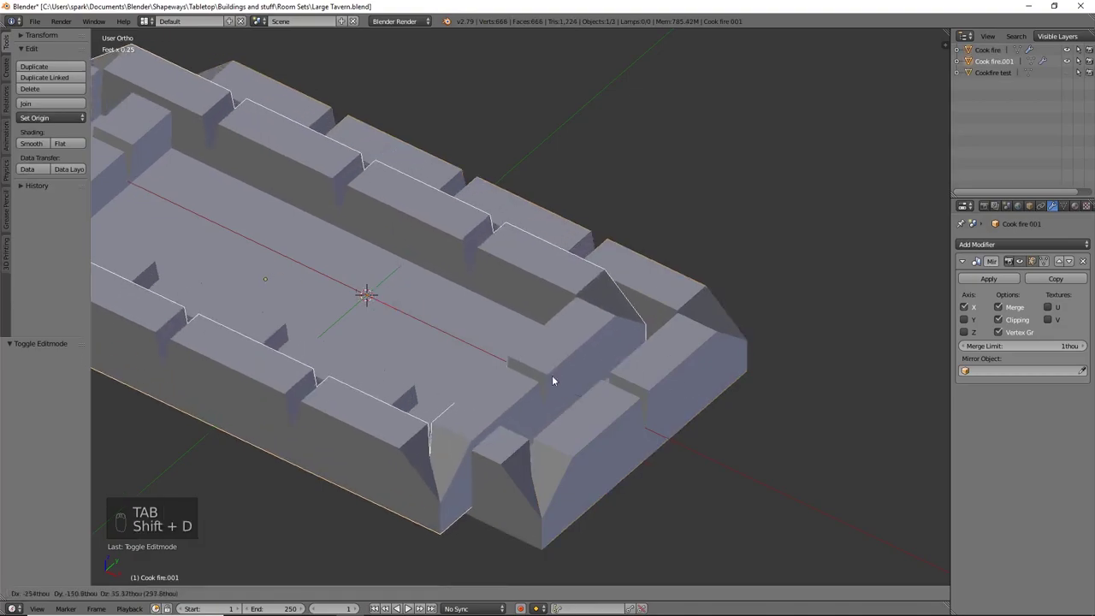
{"action": "right_click", "coordinate": [766, 365]}
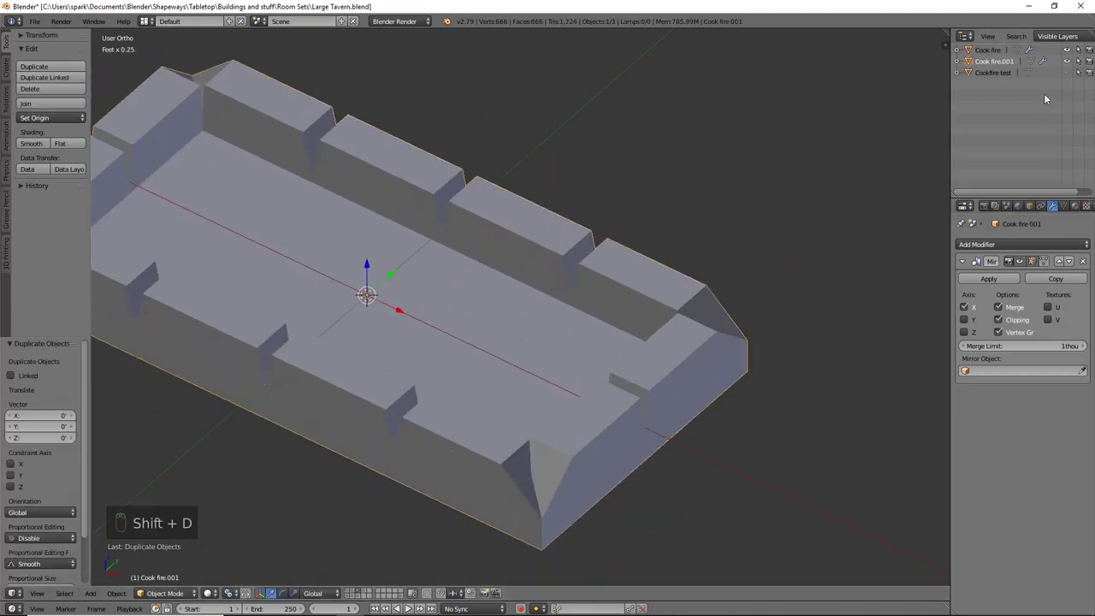
{"action": "left_click", "coordinate": [1069, 51]}
{"action": "scroll", "coordinate": [554, 340], "scroll_direction": "down", "scroll_amount": 3}
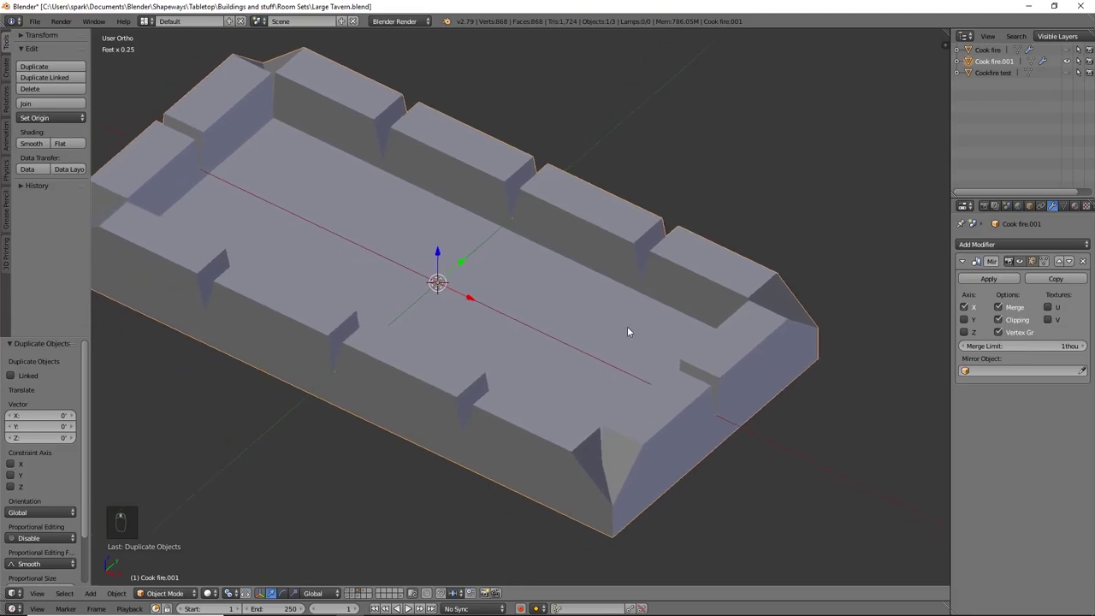
Step: Apply the Mirror modifier on the duplicated cook fire and switch it to Sculpt Mode
{"action": "middle_click_drag", "start_coordinate": [651, 295], "coordinate": [663, 330], "text": "shift"}
{"action": "left_click", "coordinate": [1009, 282]}
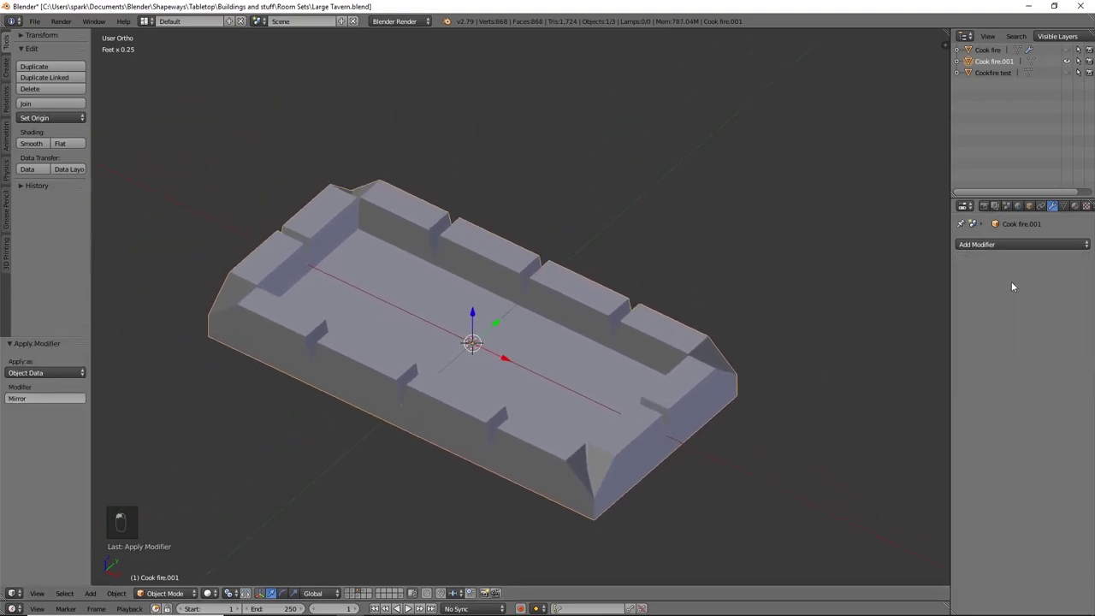
{"action": "left_click", "coordinate": [167, 593]}
{"action": "left_click", "coordinate": [168, 555]}
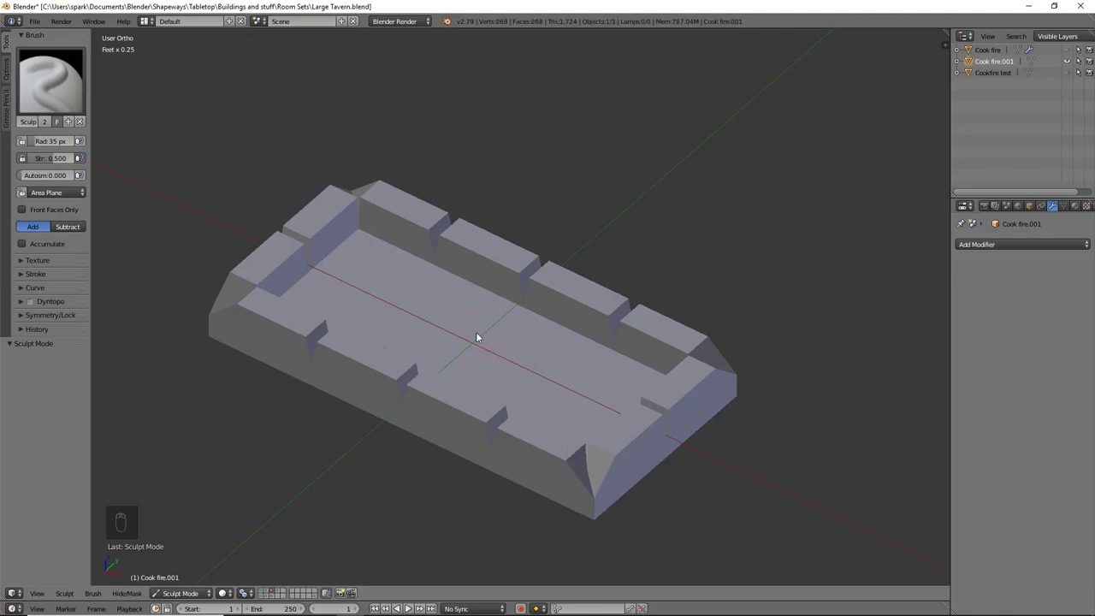
Step: Choose the SculptDraw brush, enable Dyntopo at a 12 px detail size and widen the brush settings area
{"action": "left_click", "coordinate": [62, 75]}
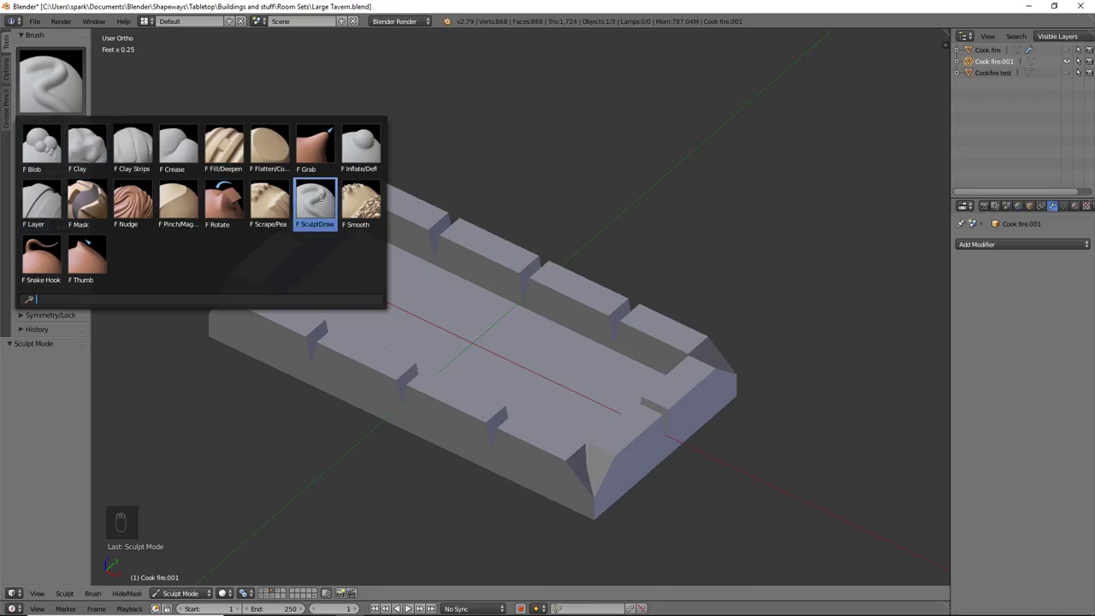
{"action": "left_click", "coordinate": [322, 199]}
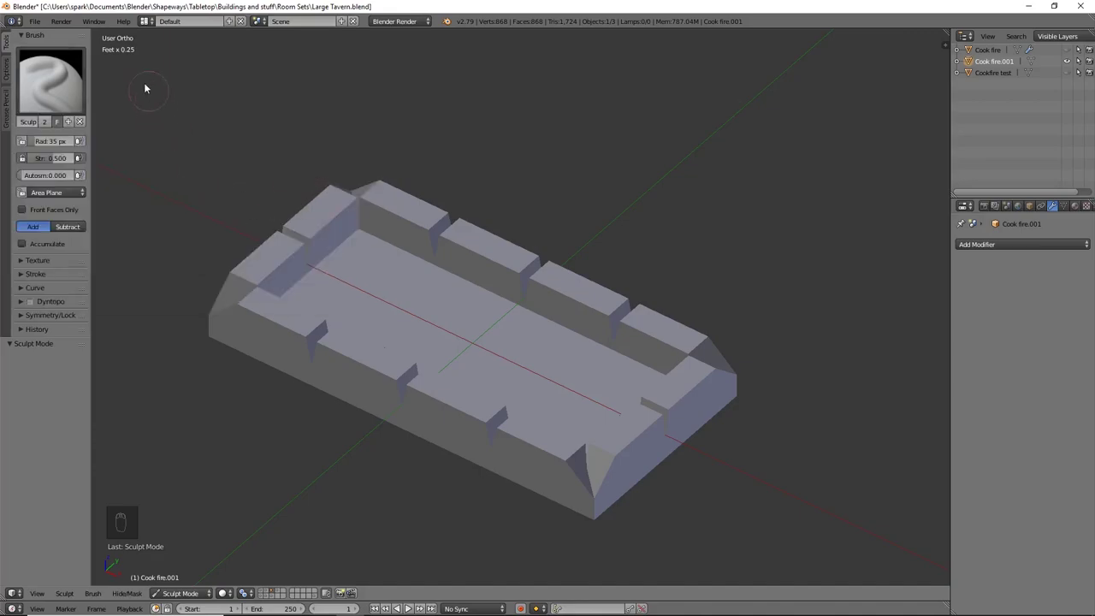
{"action": "left_click", "coordinate": [21, 301]}
{"action": "left_click", "coordinate": [31, 301]}
{"action": "left_click_drag", "start_coordinate": [90, 316], "coordinate": [115, 482]}
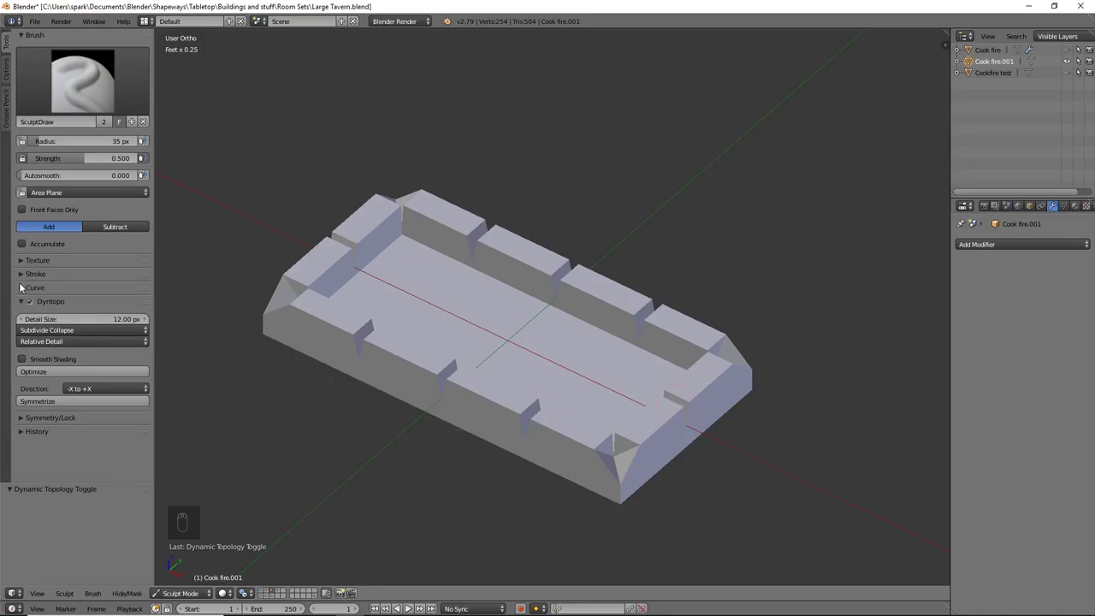
Step: Test the brush on an outer rim stone, undo the stroke and enable mirroring on both X and Y
{"action": "left_click", "coordinate": [25, 418]}
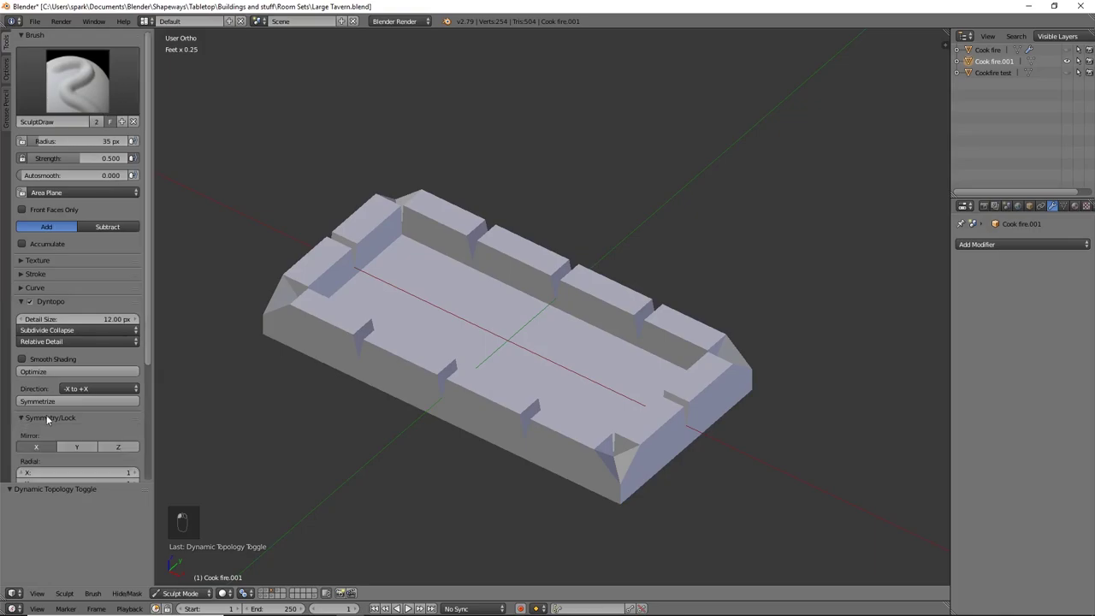
{"action": "scroll", "coordinate": [25, 420], "scroll_direction": "down", "scroll_amount": 3}
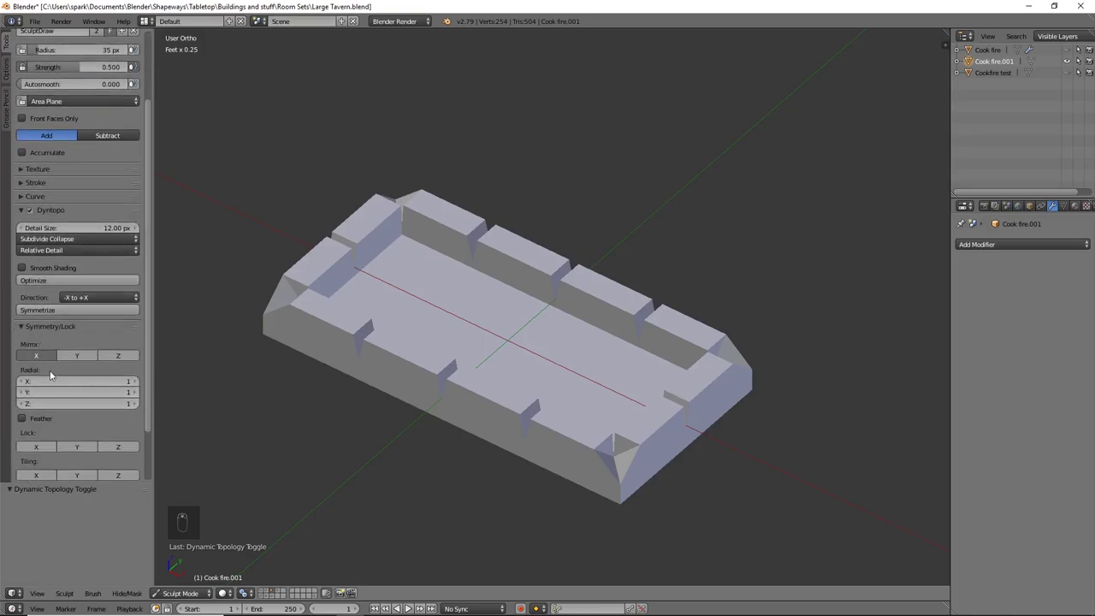
{"action": "mouse_move", "coordinate": [568, 441]}
{"action": "left_mouse_down"}
{"action": "mouse_move", "coordinate": [598, 476]}
{"action": "mouse_move", "coordinate": [536, 496]}
{"action": "left_mouse_up"}
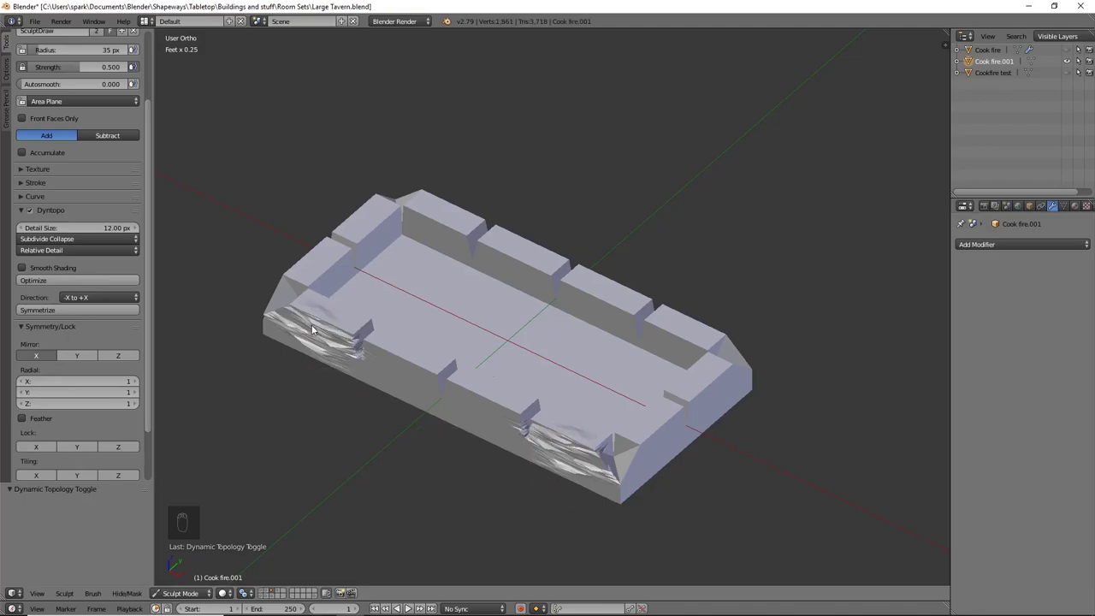
{"action": "key", "text": "ctrl+z"}
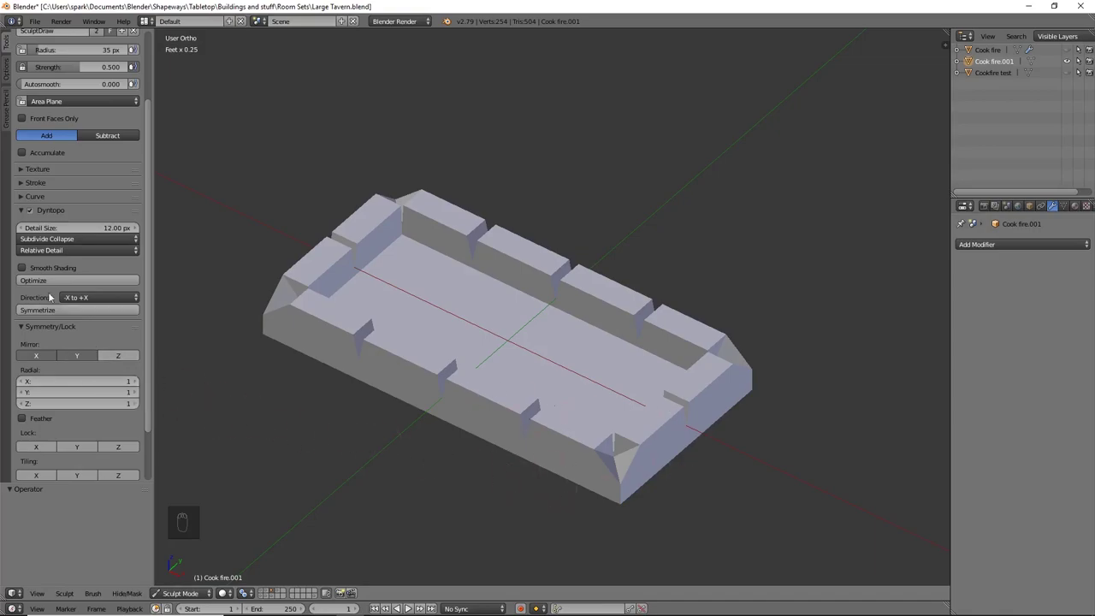
{"action": "scroll", "coordinate": [58, 281], "scroll_direction": "up", "scroll_amount": 4}
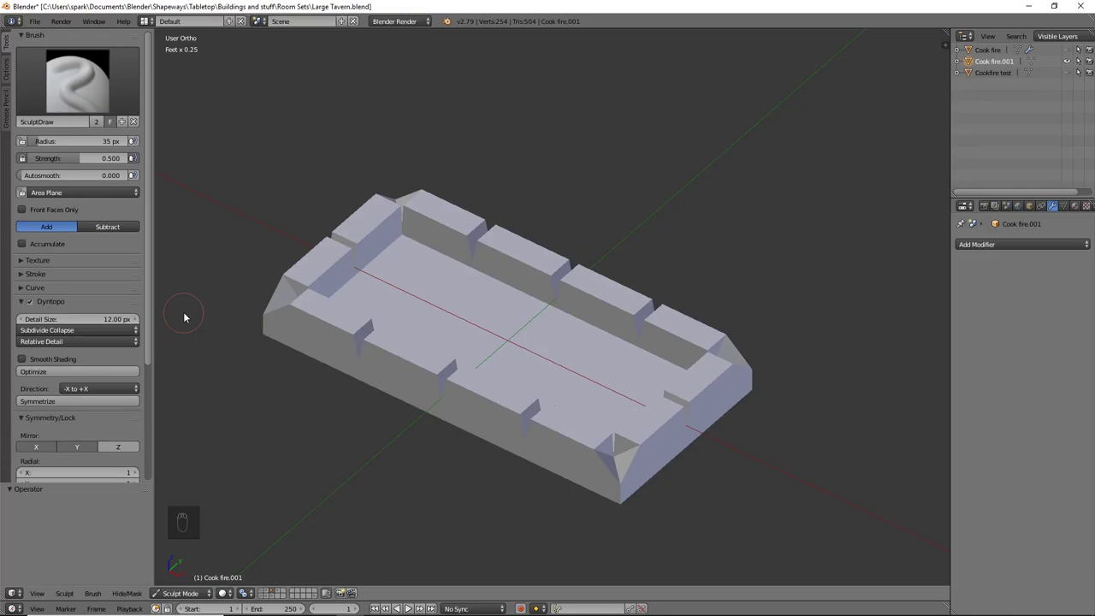
Step: Sculpt chipped roughness along the top edges of the long-side rim stones with the 35 px SculptDraw brush
{"action": "scroll", "coordinate": [184, 316], "scroll_direction": "up", "scroll_amount": 5}
{"action": "middle_click_drag", "start_coordinate": [184, 317], "coordinate": [683, 293]}
{"action": "left_click_drag", "start_coordinate": [684, 293], "coordinate": [579, 366]}
{"action": "middle_click_drag", "start_coordinate": [580, 366], "coordinate": [739, 266]}
{"action": "scroll", "coordinate": [738, 267], "scroll_direction": "up", "scroll_amount": 2}
{"action": "left_click_drag", "start_coordinate": [738, 266], "coordinate": [766, 358]}
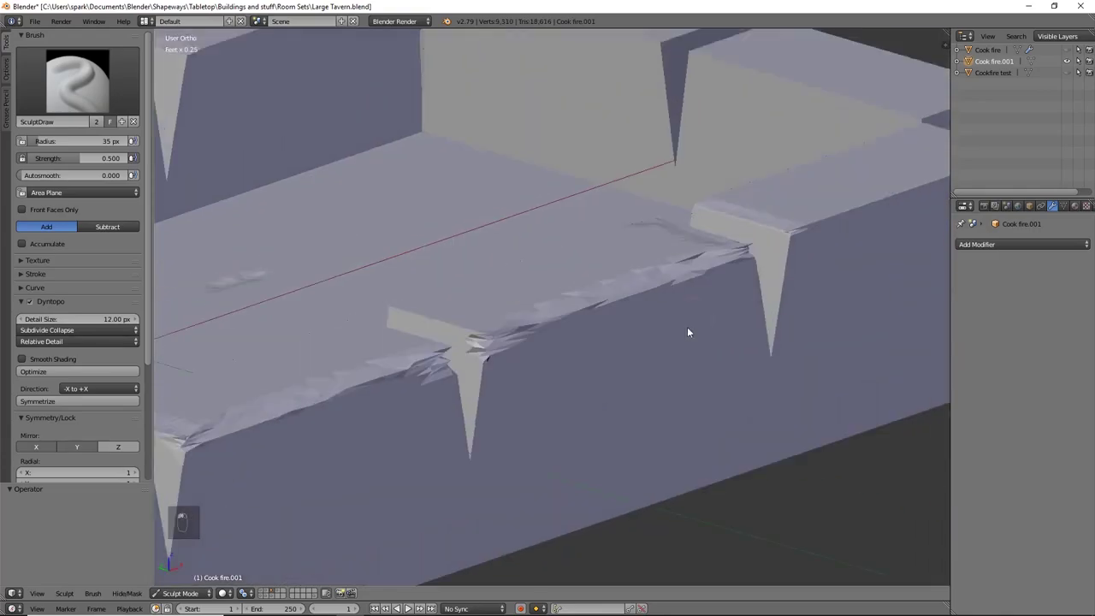
Step: Roughen the inner pit walls of the long-side stones and the edges of the grooves between them
{"action": "middle_click_drag", "start_coordinate": [765, 358], "coordinate": [594, 300]}
{"action": "scroll", "coordinate": [414, 474], "scroll_direction": "up", "scroll_amount": 3}
{"action": "left_click_drag", "start_coordinate": [413, 474], "coordinate": [376, 385]}
{"action": "scroll", "coordinate": [457, 254], "scroll_direction": "down", "scroll_amount": 3}
{"action": "left_click_drag", "start_coordinate": [457, 254], "coordinate": [789, 159]}
{"action": "middle_click_drag", "start_coordinate": [789, 152], "coordinate": [599, 213]}
{"action": "mouse_move", "coordinate": [599, 214]}
{"action": "left_mouse_down"}
{"action": "mouse_move", "coordinate": [450, 200]}
{"action": "mouse_move", "coordinate": [428, 391]}
{"action": "left_mouse_up"}
{"action": "scroll", "coordinate": [428, 391], "scroll_direction": "down", "scroll_amount": 3}
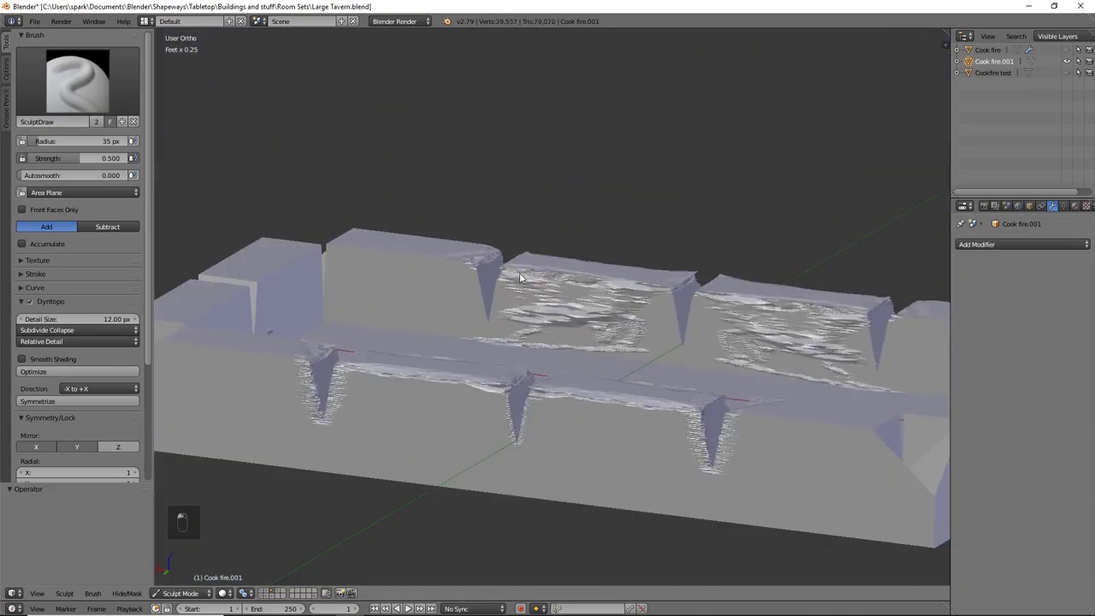
Step: Sculpt rough stone texture over the tops and outer faces of the rim along the long sides and ends
{"action": "left_click_drag", "start_coordinate": [360, 265], "coordinate": [482, 321]}
{"action": "mouse_move", "coordinate": [482, 321]}
{"action": "middle_mouse_down"}
{"action": "mouse_move", "coordinate": [647, 280]}
{"action": "mouse_move", "coordinate": [631, 397]}
{"action": "middle_mouse_up"}
{"action": "scroll", "coordinate": [548, 402], "scroll_direction": "up", "scroll_amount": 4}
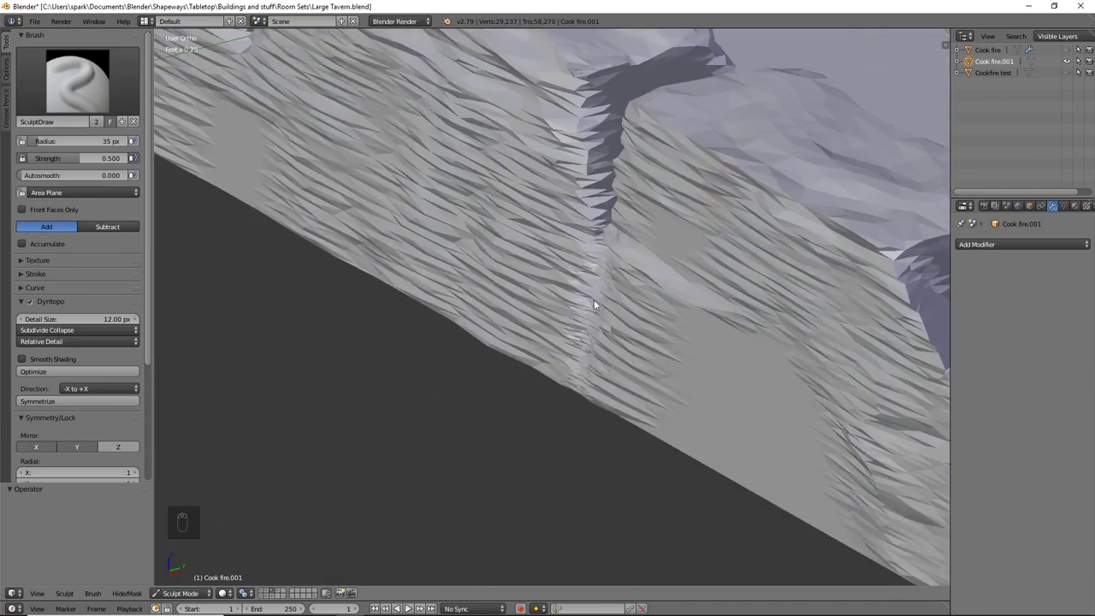
{"action": "scroll", "coordinate": [638, 304], "scroll_direction": "up", "scroll_amount": 3}
{"action": "middle_click_drag", "start_coordinate": [638, 304], "coordinate": [637, 278]}
{"action": "scroll", "coordinate": [587, 496], "scroll_direction": "down", "scroll_amount": 4}
{"action": "key", "text": "ctrl+z"}
{"action": "mouse_move", "coordinate": [637, 278]}
{"action": "left_mouse_down"}
{"action": "mouse_move", "coordinate": [520, 326]}
{"action": "mouse_move", "coordinate": [609, 380]}
{"action": "mouse_move", "coordinate": [585, 347]}
{"action": "mouse_move", "coordinate": [457, 333]}
{"action": "mouse_move", "coordinate": [487, 282]}
{"action": "left_mouse_up"}
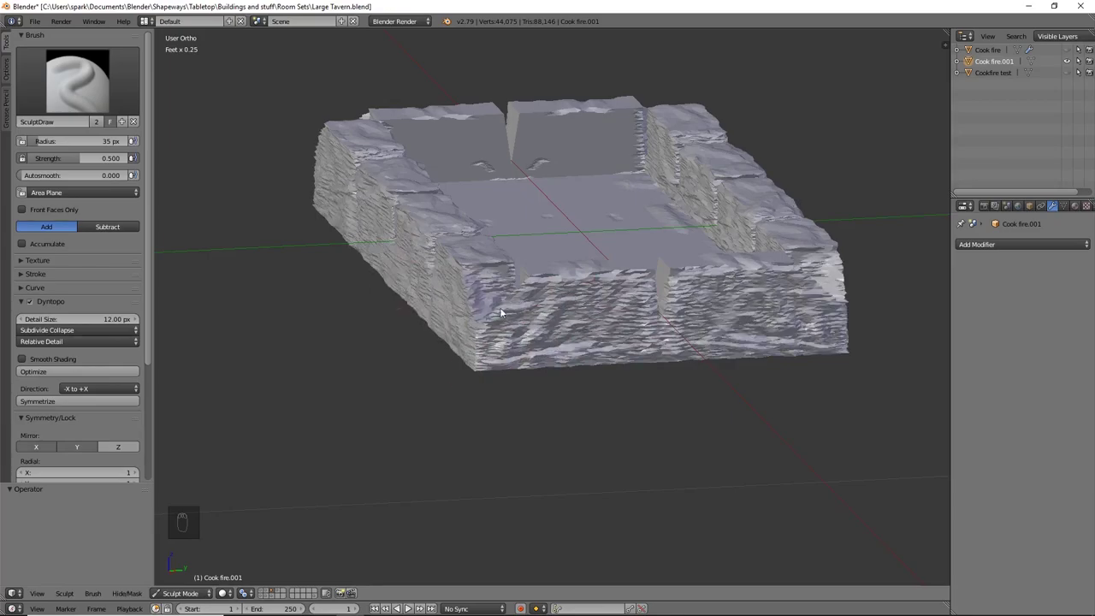
Step: Continue the stone texture around the joint grooves of the rim, roughening the stone edges beside them
{"action": "middle_click_drag", "start_coordinate": [487, 281], "coordinate": [551, 373]}
{"action": "scroll", "coordinate": [551, 373], "scroll_direction": "up", "scroll_amount": 3}
{"action": "left_click_drag", "start_coordinate": [710, 248], "coordinate": [872, 308]}
{"action": "scroll", "coordinate": [617, 287], "scroll_direction": "up", "scroll_amount": 2}
{"action": "scroll", "coordinate": [617, 287], "scroll_direction": "up", "scroll_amount": 3}
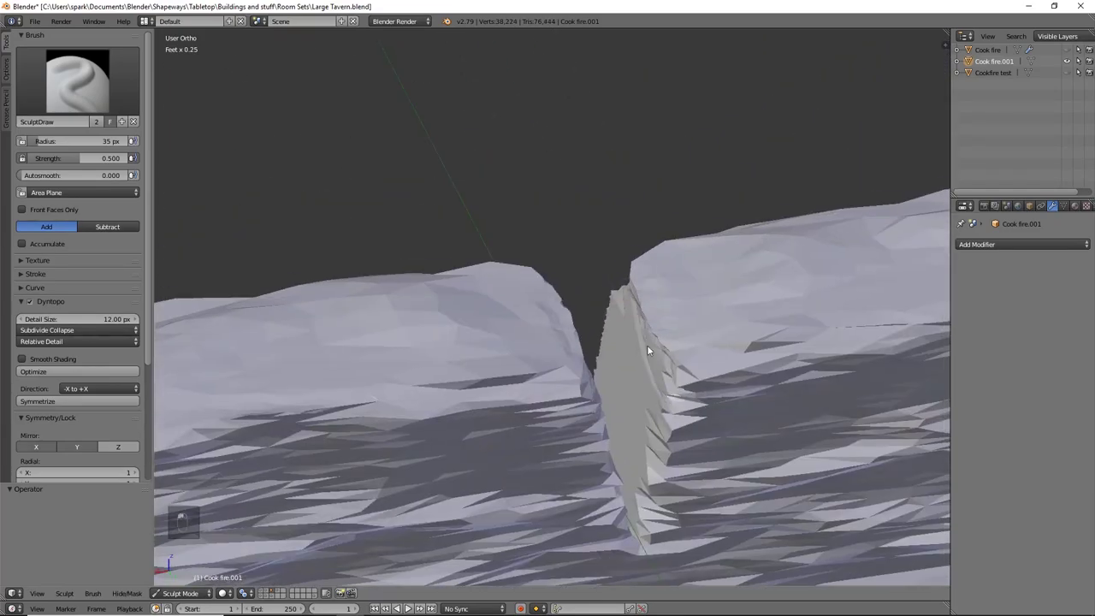
{"action": "scroll", "coordinate": [598, 319], "scroll_direction": "down", "scroll_amount": 1}
{"action": "scroll", "coordinate": [598, 325], "scroll_direction": "up", "scroll_amount": 4}
Step: Enlarge the brush radius to 71 px and roughen the diagonal corner groove and the stones around it
{"action": "key", "text": "f"}
{"action": "left_click", "coordinate": [610, 370]}
{"action": "middle_click_drag", "start_coordinate": [610, 371], "coordinate": [768, 255]}
{"action": "left_click_drag", "start_coordinate": [768, 255], "coordinate": [717, 262]}
{"action": "mouse_move", "coordinate": [717, 262]}
{"action": "middle_mouse_down"}
{"action": "mouse_move", "coordinate": [569, 197]}
{"action": "mouse_move", "coordinate": [551, 284]}
{"action": "middle_mouse_up"}
{"action": "scroll", "coordinate": [551, 284], "scroll_direction": "up", "scroll_amount": 3}
Step: Smooth the jagged outer corner and its diagonal groove with the Smooth brush at 0.500 strength
{"action": "left_click", "coordinate": [77, 81]}
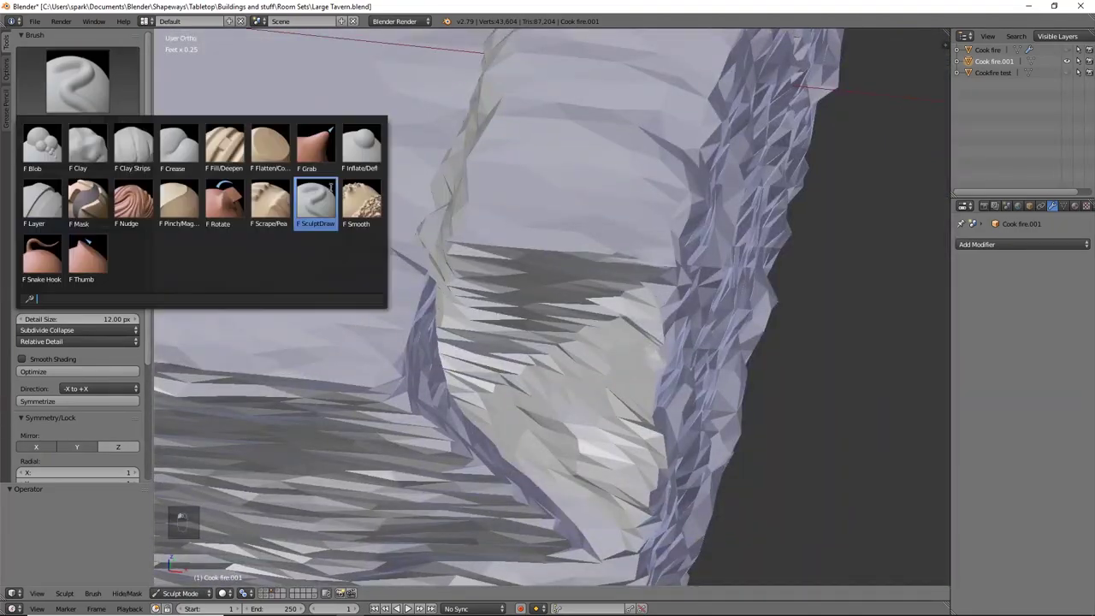
{"action": "left_click", "coordinate": [282, 203]}
{"action": "scroll", "coordinate": [473, 240], "scroll_direction": "down", "scroll_amount": 5}
{"action": "middle_click_drag", "start_coordinate": [509, 351], "coordinate": [587, 465]}
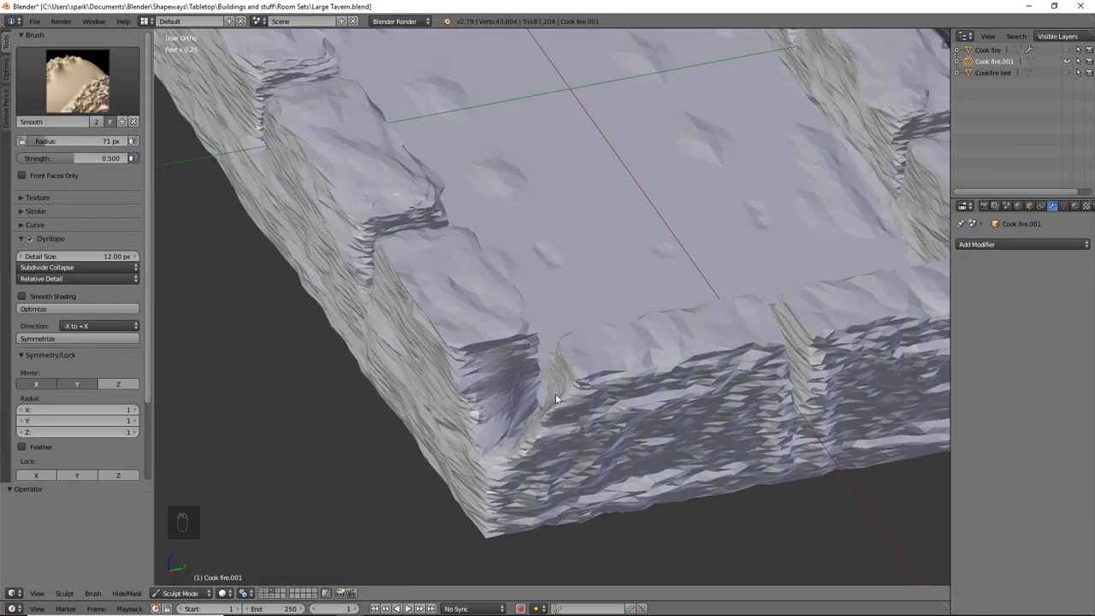
{"action": "scroll", "coordinate": [539, 396], "scroll_direction": "up", "scroll_amount": 3}
{"action": "mouse_move", "coordinate": [597, 187]}
{"action": "middle_mouse_down"}
{"action": "mouse_move", "coordinate": [806, 403]}
{"action": "mouse_move", "coordinate": [745, 415]}
{"action": "mouse_move", "coordinate": [659, 293]}
{"action": "mouse_move", "coordinate": [636, 301]}
{"action": "mouse_move", "coordinate": [257, 184]}
{"action": "mouse_move", "coordinate": [513, 379]}
{"action": "mouse_move", "coordinate": [611, 342]}
{"action": "mouse_move", "coordinate": [490, 254]}
{"action": "mouse_move", "coordinate": [631, 338]}
{"action": "mouse_move", "coordinate": [550, 400]}
{"action": "middle_mouse_up"}
Step: Inflate the end stone beside the corner groove with the Inflate/Deflate brush at 71 px radius
{"action": "key", "text": "i"}
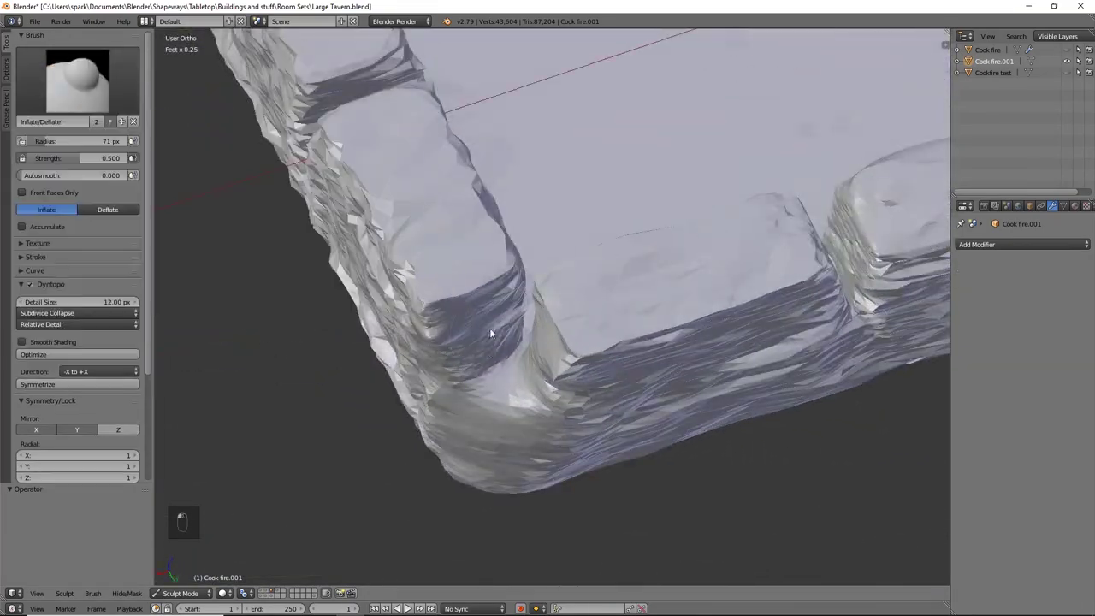
{"action": "mouse_move", "coordinate": [449, 421]}
{"action": "left_mouse_down"}
{"action": "mouse_move", "coordinate": [461, 341]}
{"action": "mouse_move", "coordinate": [444, 324]}
{"action": "mouse_move", "coordinate": [469, 364]}
{"action": "mouse_move", "coordinate": [466, 297]}
{"action": "mouse_move", "coordinate": [462, 343]}
{"action": "mouse_move", "coordinate": [426, 315]}
{"action": "mouse_move", "coordinate": [401, 365]}
{"action": "mouse_move", "coordinate": [500, 293]}
{"action": "left_mouse_up"}
{"action": "middle_click_drag", "start_coordinate": [498, 286], "coordinate": [431, 224]}
{"action": "mouse_move", "coordinate": [430, 223]}
{"action": "left_mouse_down"}
{"action": "mouse_move", "coordinate": [423, 248]}
{"action": "mouse_move", "coordinate": [403, 215]}
{"action": "mouse_move", "coordinate": [445, 257]}
{"action": "left_mouse_up"}
{"action": "middle_click_drag", "start_coordinate": [445, 257], "coordinate": [500, 278]}
{"action": "left_click_drag", "start_coordinate": [501, 278], "coordinate": [453, 282]}
{"action": "middle_click_drag", "start_coordinate": [454, 282], "coordinate": [443, 232]}
{"action": "left_click_drag", "start_coordinate": [442, 232], "coordinate": [462, 256]}
{"action": "mouse_move", "coordinate": [462, 257]}
{"action": "middle_mouse_down"}
{"action": "mouse_move", "coordinate": [590, 361]}
{"action": "mouse_move", "coordinate": [538, 443]}
{"action": "middle_mouse_up"}
Step: Smooth the inflated corner and rework its stones with the SculptDraw brush
{"action": "scroll", "coordinate": [590, 361], "scroll_direction": "down", "scroll_amount": 6}
{"action": "key", "text": "s"}
{"action": "scroll", "coordinate": [724, 381], "scroll_direction": "up", "scroll_amount": 6}
{"action": "mouse_move", "coordinate": [724, 382]}
{"action": "middle_mouse_down"}
{"action": "mouse_move", "coordinate": [560, 479]}
{"action": "mouse_move", "coordinate": [672, 419]}
{"action": "mouse_move", "coordinate": [513, 402]}
{"action": "middle_mouse_up"}
{"action": "left_click", "coordinate": [77, 81]}
{"action": "left_click", "coordinate": [43, 202]}
{"action": "left_click", "coordinate": [77, 81]}
{"action": "left_click", "coordinate": [316, 201]}
{"action": "mouse_move", "coordinate": [462, 342]}
{"action": "middle_mouse_down"}
{"action": "mouse_move", "coordinate": [424, 360]}
{"action": "mouse_move", "coordinate": [616, 311]}
{"action": "mouse_move", "coordinate": [501, 344]}
{"action": "mouse_move", "coordinate": [561, 425]}
{"action": "middle_mouse_up"}
{"action": "key", "text": "s"}
{"action": "scroll", "coordinate": [504, 343], "scroll_direction": "down", "scroll_amount": 4}
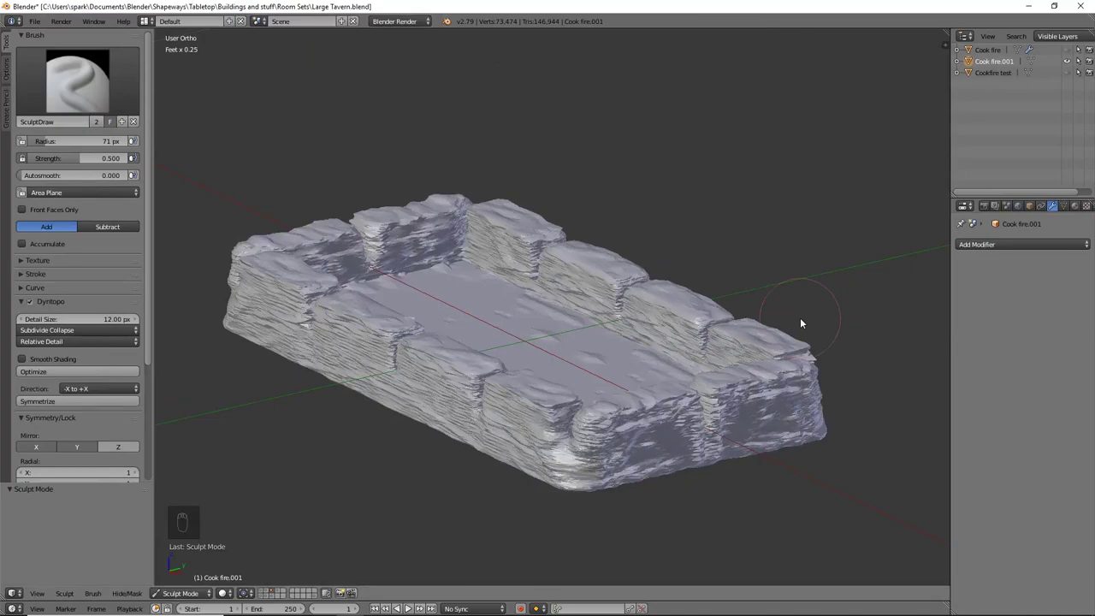
Step: Examine the sculpted corner stones and the groove between them from several angles
{"action": "middle_click_drag", "start_coordinate": [773, 362], "coordinate": [610, 353]}
{"action": "scroll", "coordinate": [611, 354], "scroll_direction": "up", "scroll_amount": 3}
{"action": "middle_click_drag", "start_coordinate": [615, 483], "coordinate": [564, 306]}
{"action": "scroll", "coordinate": [524, 374], "scroll_direction": "up", "scroll_amount": 5}
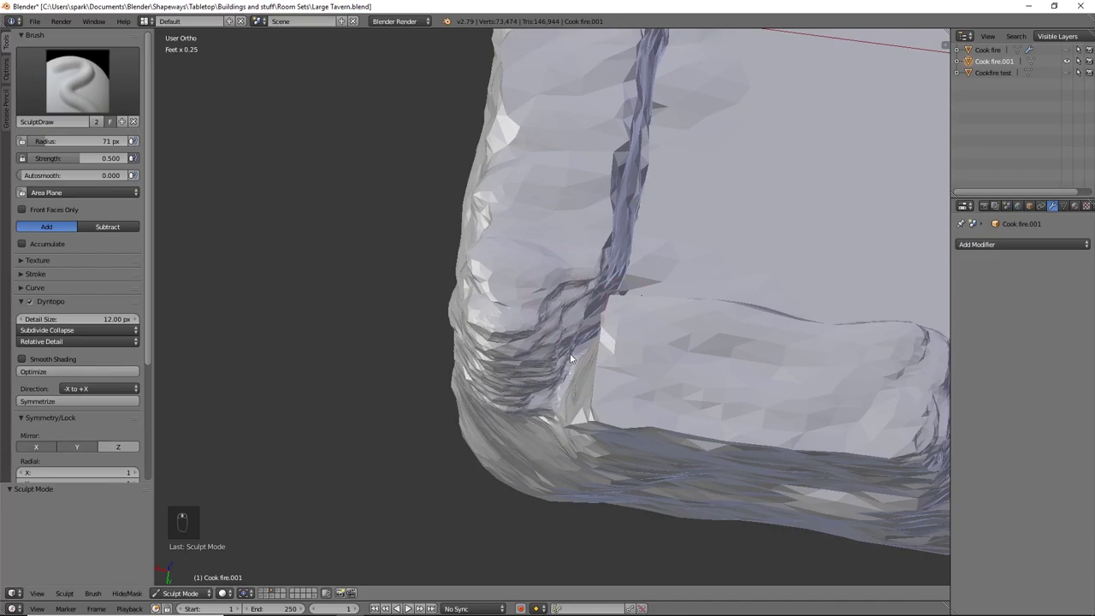
{"action": "middle_click_drag", "start_coordinate": [570, 372], "coordinate": [554, 345]}
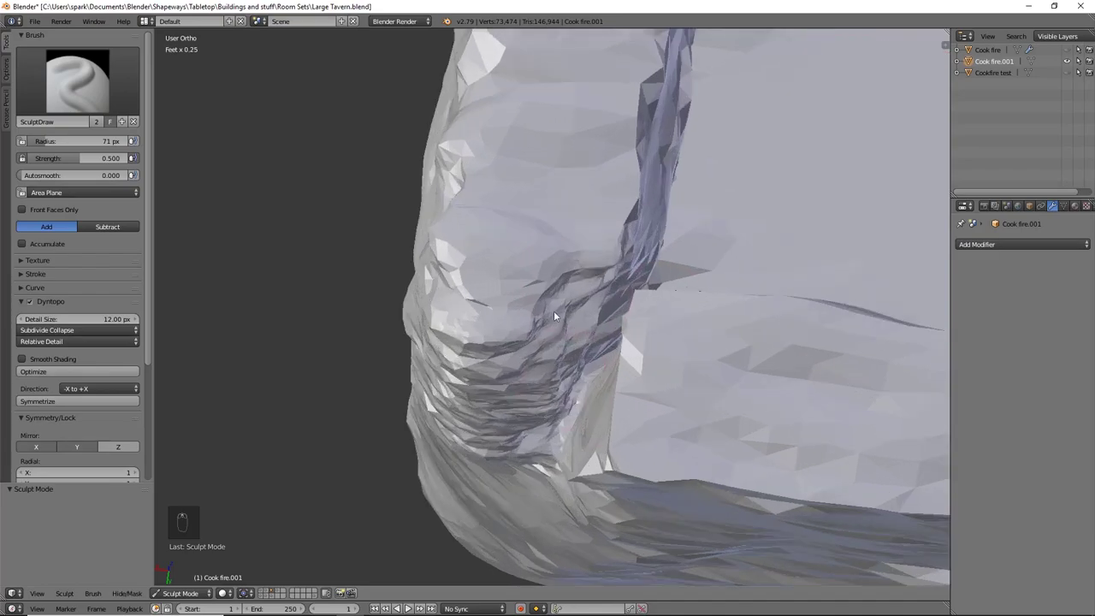
{"action": "middle_click_drag", "start_coordinate": [669, 430], "coordinate": [690, 286]}
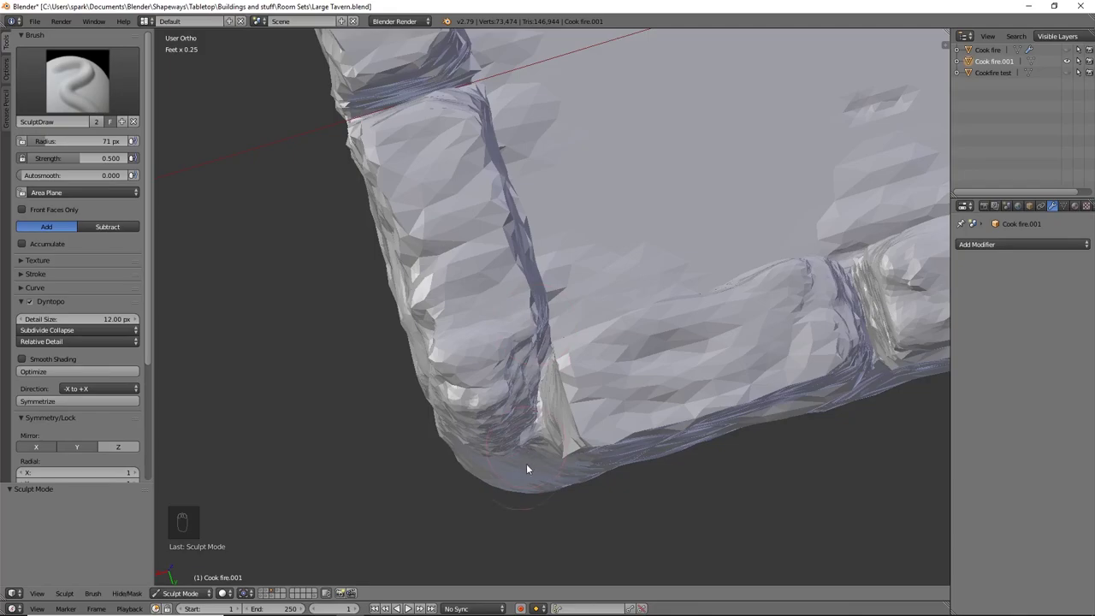
{"action": "middle_click_drag", "start_coordinate": [522, 467], "coordinate": [558, 358]}
{"action": "scroll", "coordinate": [558, 357], "scroll_direction": "down", "scroll_amount": 3}
{"action": "mouse_move", "coordinate": [637, 230]}
{"action": "middle_mouse_down"}
{"action": "mouse_move", "coordinate": [592, 345]}
{"action": "mouse_move", "coordinate": [723, 362]}
{"action": "mouse_move", "coordinate": [598, 368]}
{"action": "middle_mouse_up"}
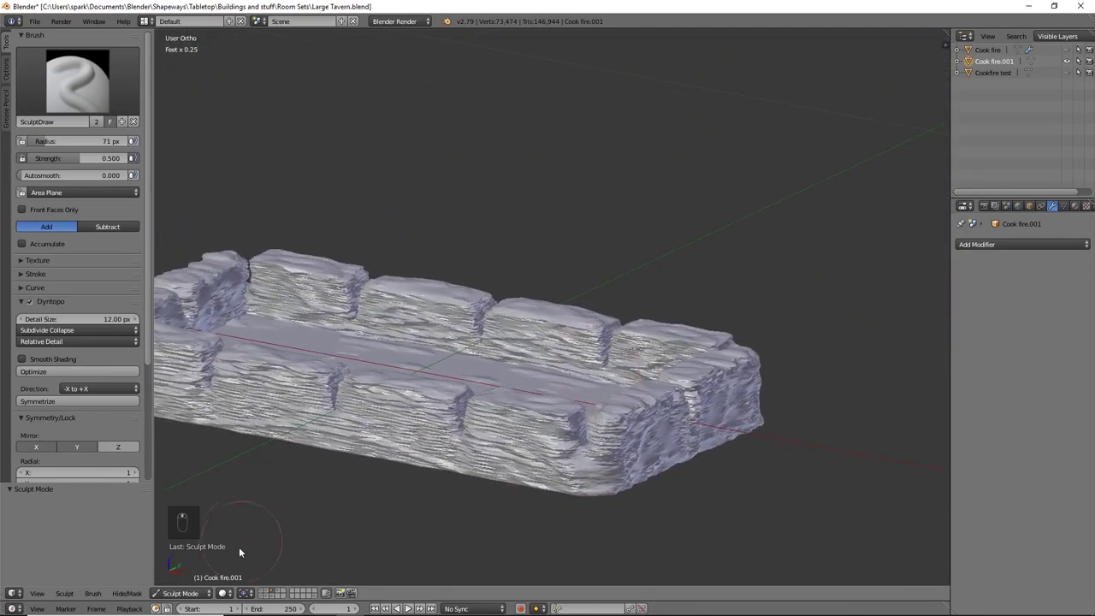
Step: Return to Object Mode and add a mesh cylinder at the centre of the cook fire
{"action": "left_click", "coordinate": [180, 593]}
{"action": "left_click", "coordinate": [184, 580]}
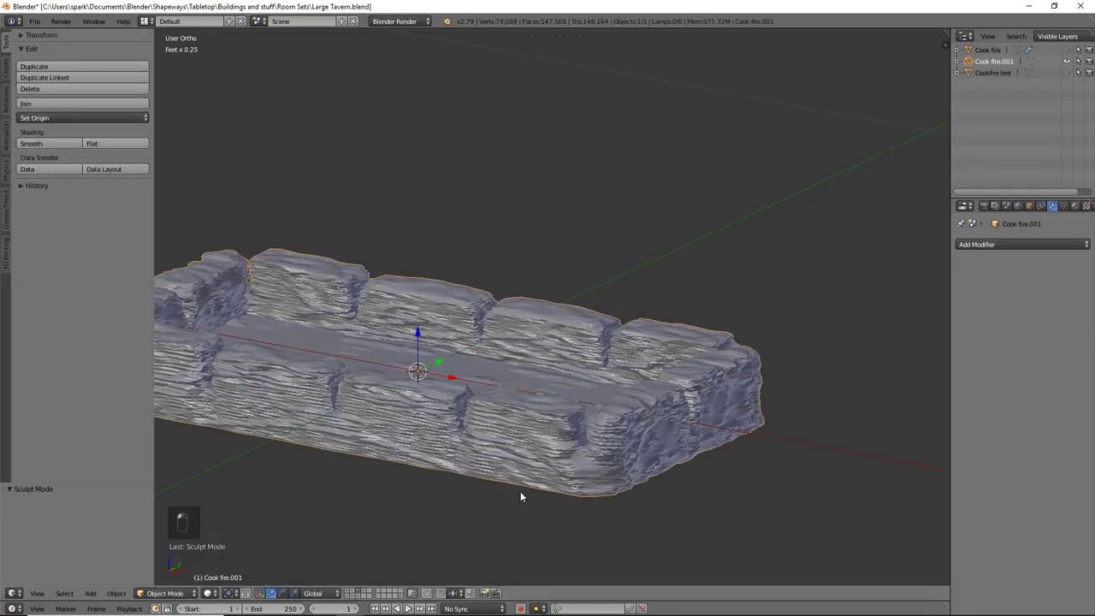
{"action": "middle_click_drag", "start_coordinate": [515, 473], "coordinate": [708, 428], "text": "shift"}
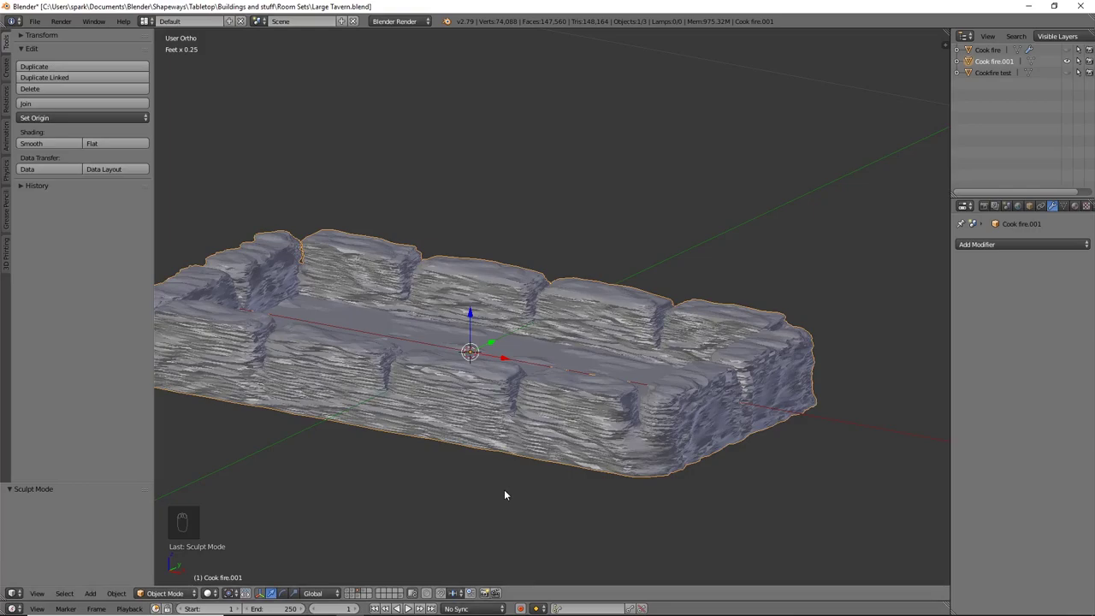
{"action": "key", "text": "shift+a"}
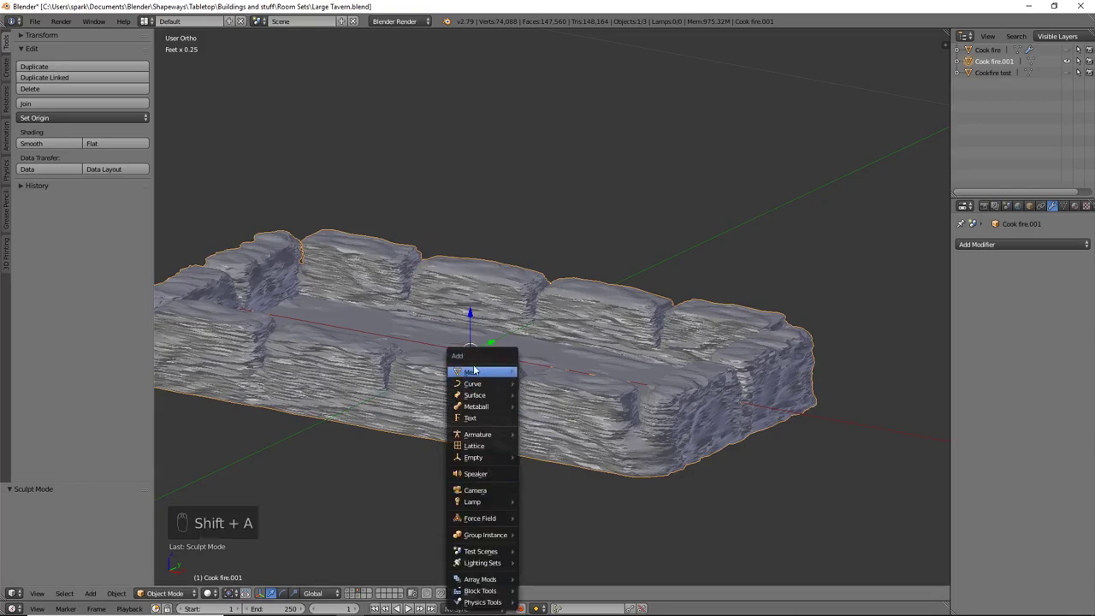
{"action": "mouse_move", "coordinate": [480, 376]}
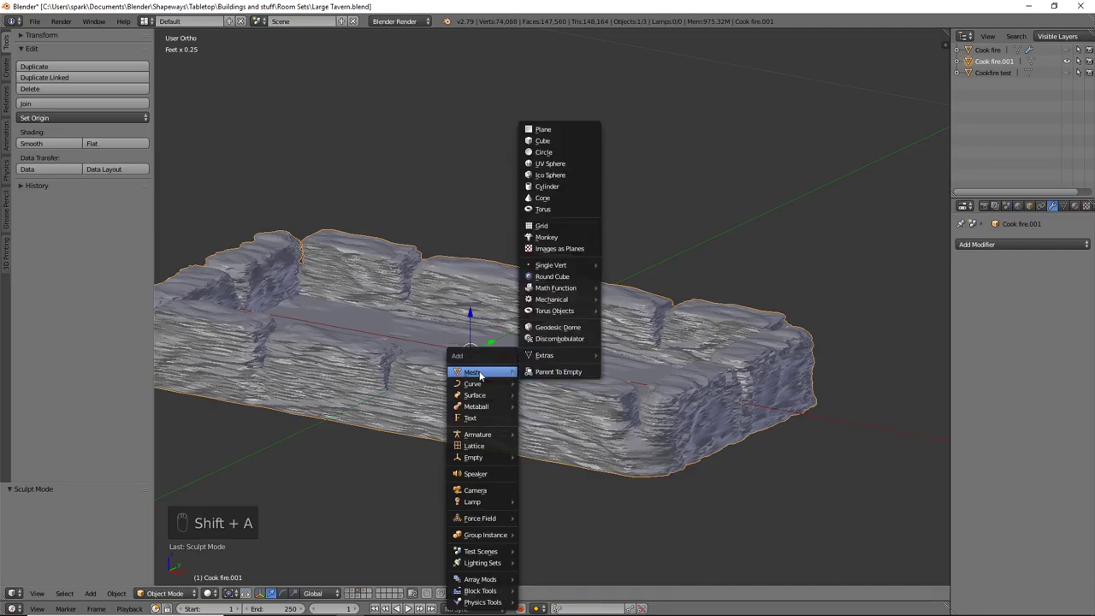
{"action": "left_click", "coordinate": [557, 186]}
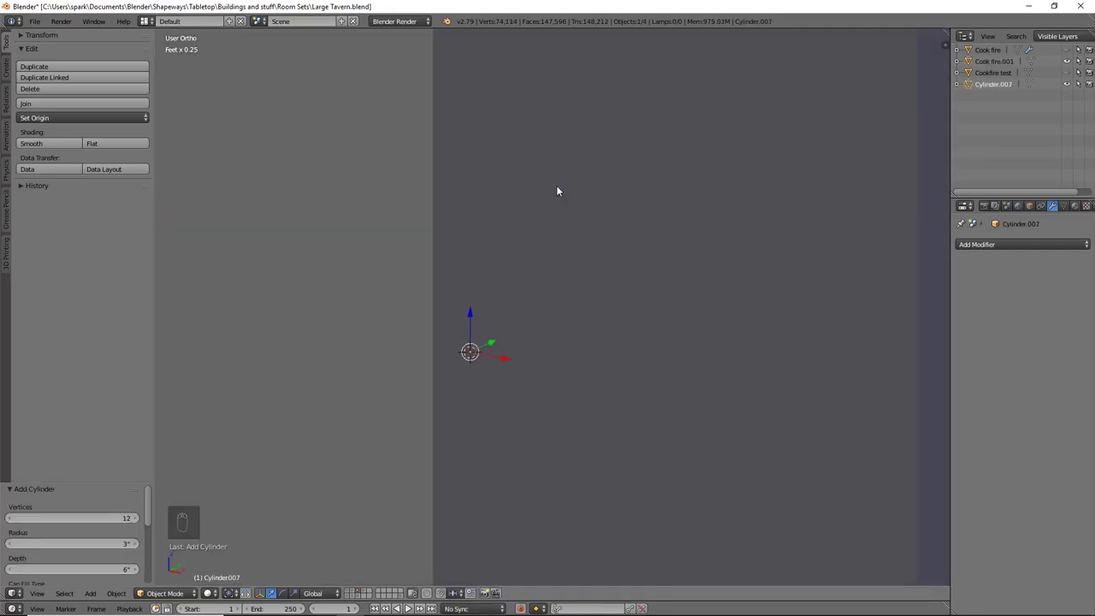
{"action": "scroll", "coordinate": [556, 185], "scroll_direction": "down", "scroll_amount": 5}
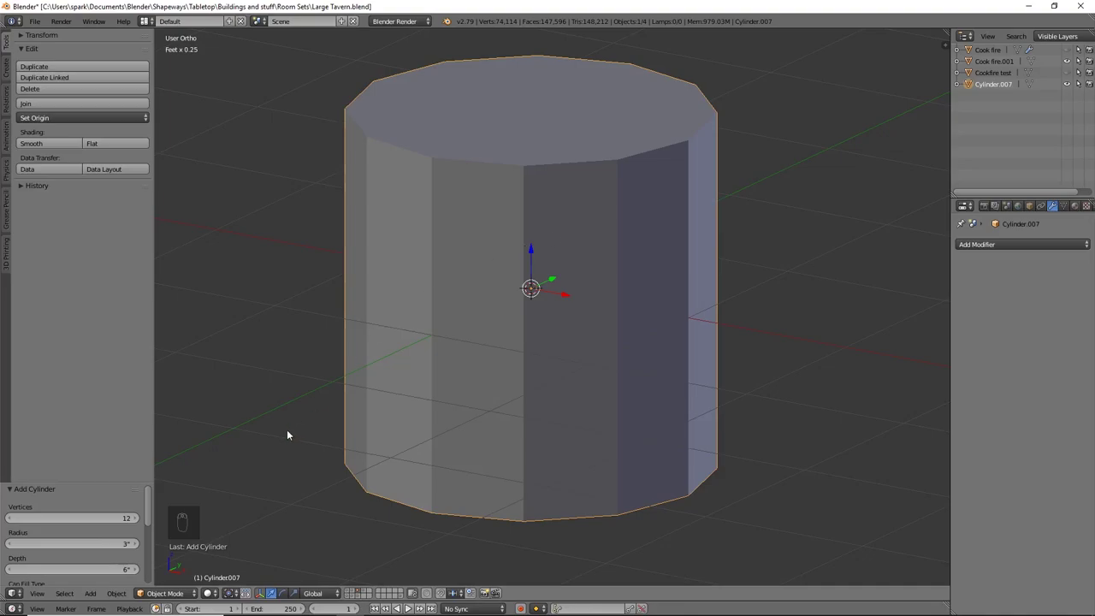
Step: Set the new cylinder to 8 vertices and reveal its transform properties and the complete creation settings
{"action": "left_click", "coordinate": [102, 520]}
{"action": "type", "text": "1"}
{"action": "key", "text": "Return"}
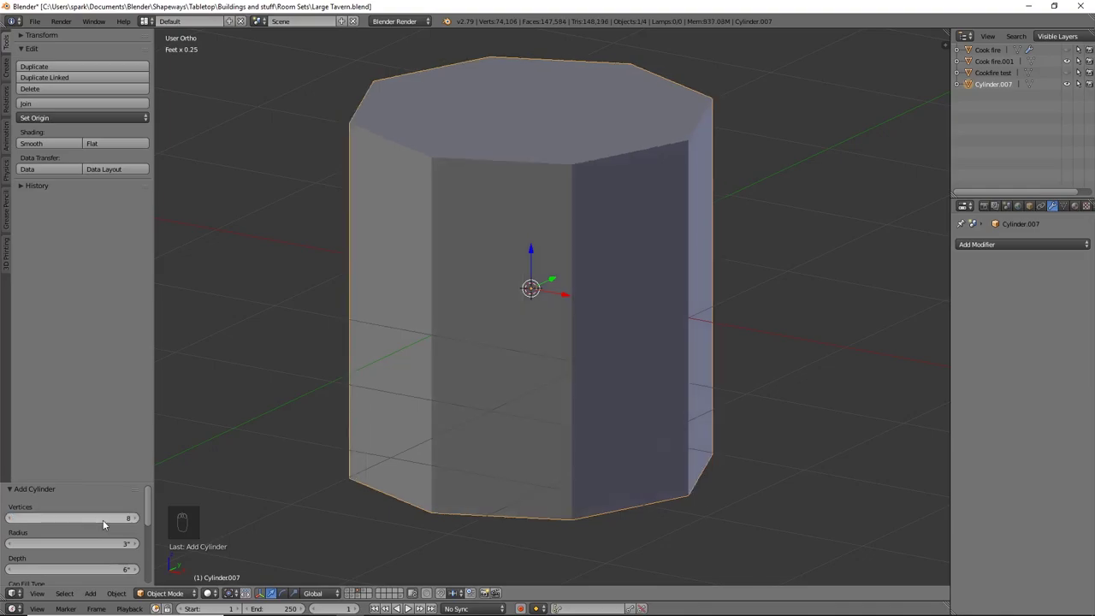
{"action": "key", "text": "n"}
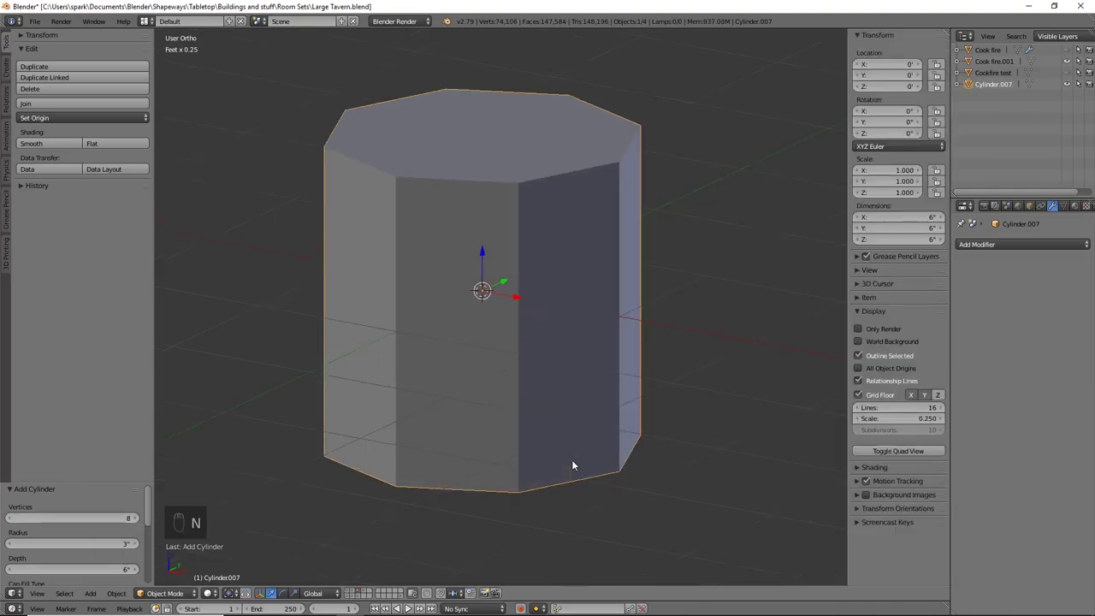
{"action": "scroll", "coordinate": [69, 556], "scroll_direction": "down", "scroll_amount": 4}
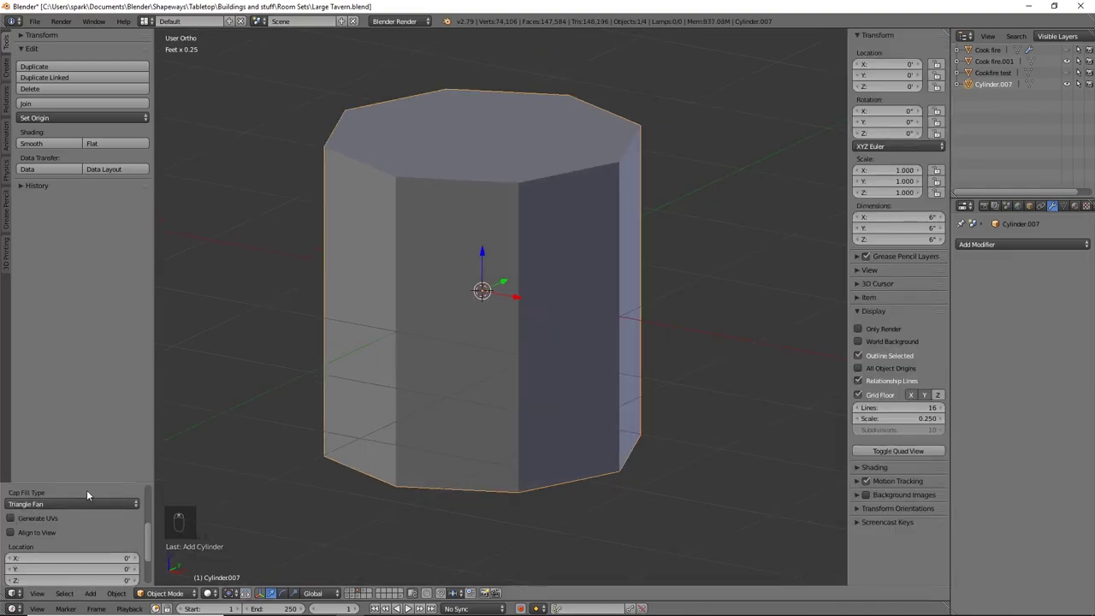
{"action": "left_click_drag", "start_coordinate": [89, 485], "coordinate": [98, 324]}
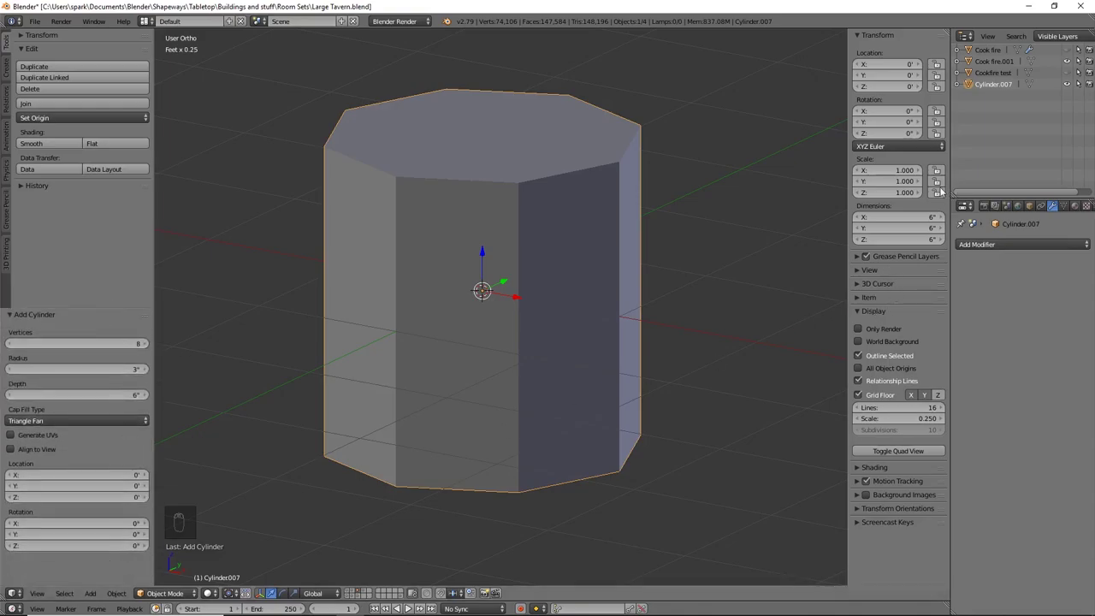
Step: Set the cylinder's dimensions to 150 thou in X and Y and 1.25 inches in Z
{"action": "left_click", "coordinate": [885, 218]}
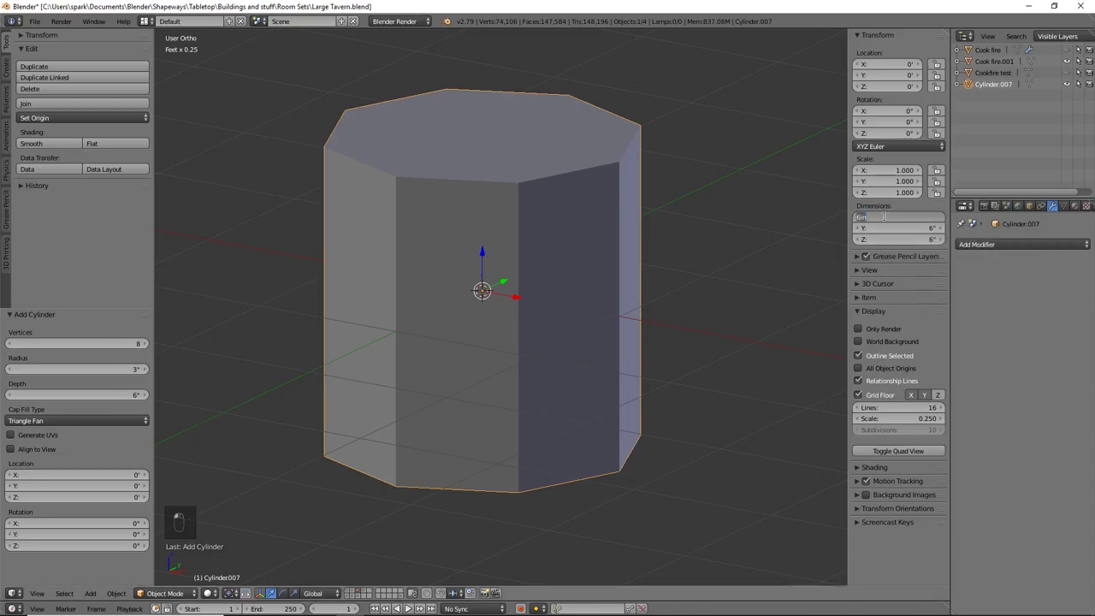
{"action": "key", "text": "BackSpace"}
{"action": "type", "text": "150thou"}
{"action": "key", "text": "Return"}
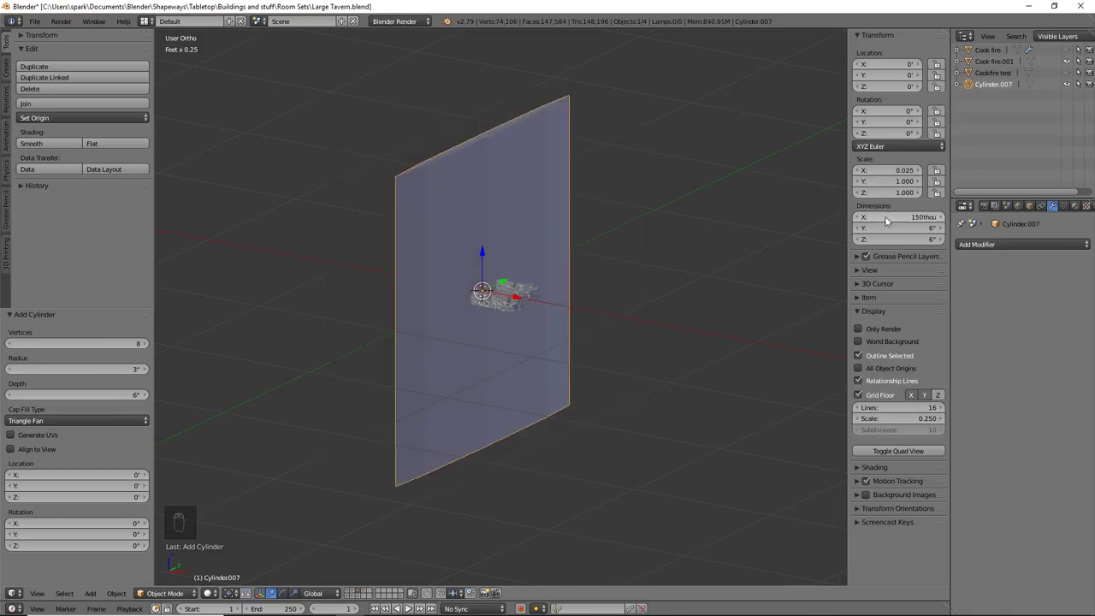
{"action": "left_click", "coordinate": [886, 227]}
{"action": "type", "text": ".15"}
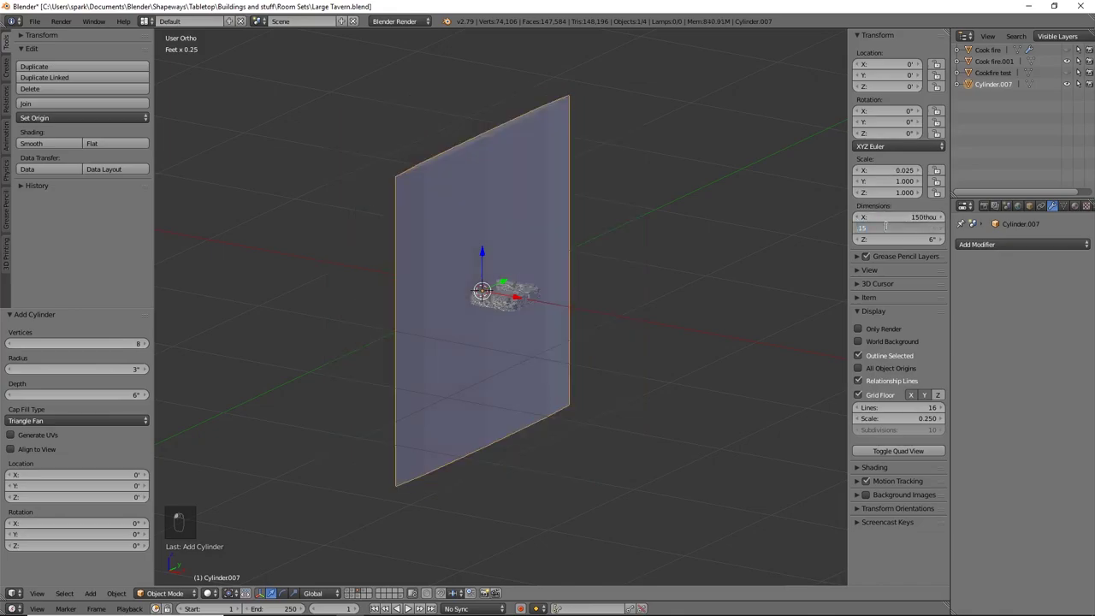
{"action": "key", "text": "Return"}
{"action": "left_click", "coordinate": [895, 241]}
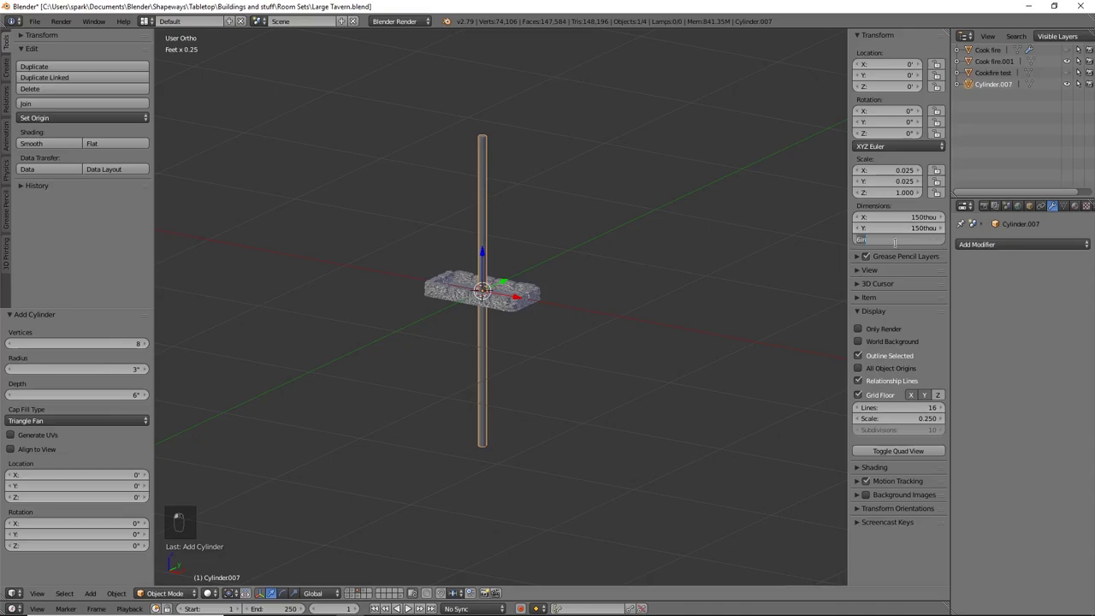
{"action": "type", "text": "1"}
{"action": "key", "text": "Return"}
Step: In the front view, move the post onto the +X end of the cook fire, at about X 835 thou and Z 526 thou
{"action": "scroll", "coordinate": [582, 340], "scroll_direction": "up", "scroll_amount": 9}
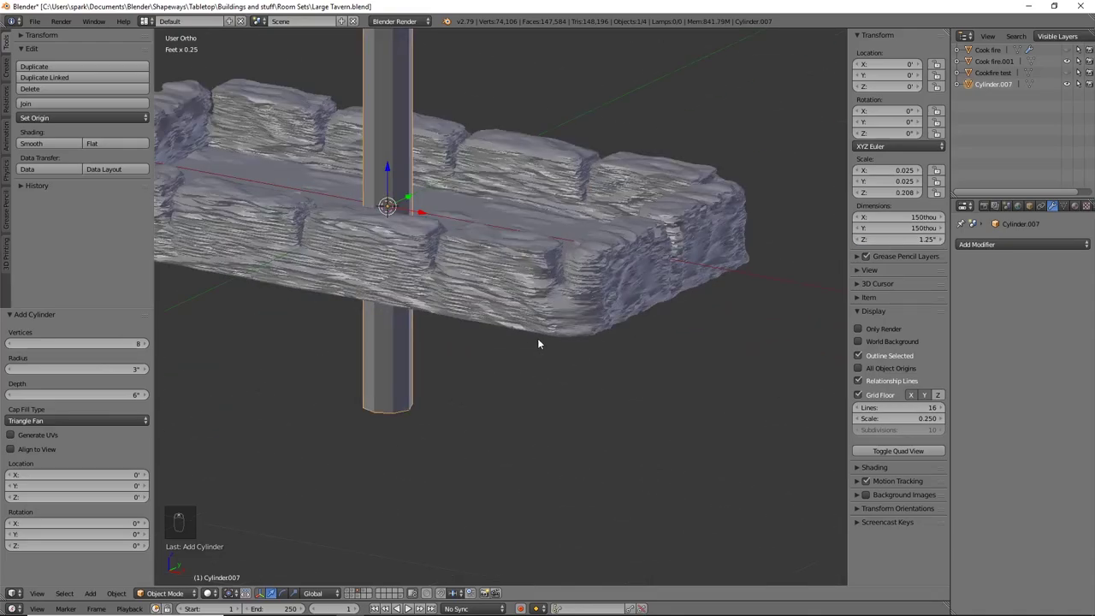
{"action": "key", "text": "KP_1"}
{"action": "key", "text": "z"}
{"action": "scroll", "coordinate": [531, 398], "scroll_direction": "up", "scroll_amount": 5}
{"action": "middle_click_drag", "start_coordinate": [518, 419], "coordinate": [549, 335], "text": "shift"}
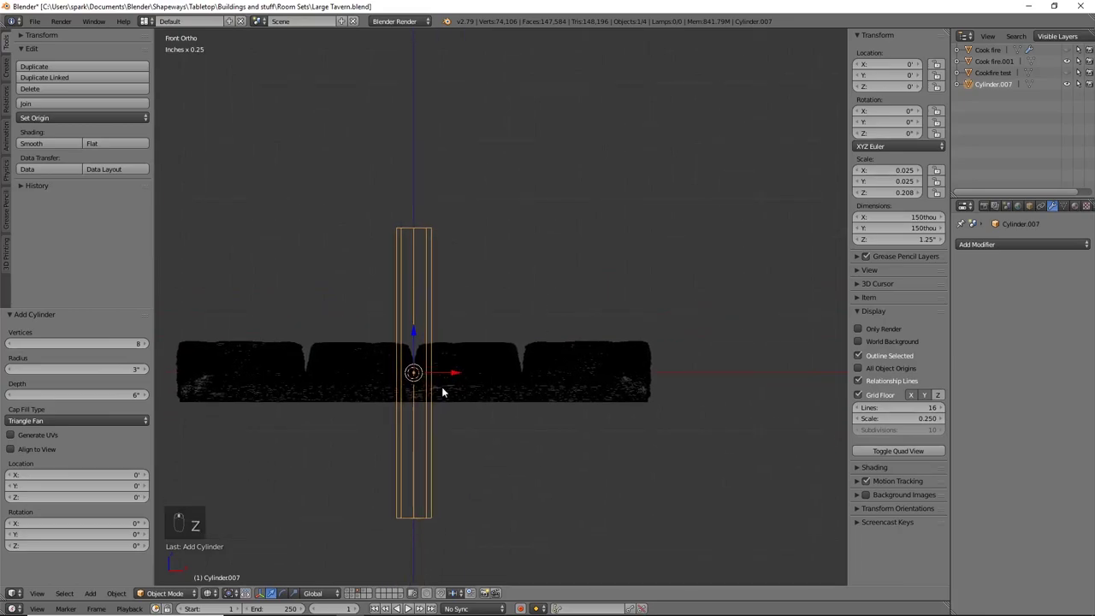
{"action": "key", "text": "g"}
{"action": "left_click", "coordinate": [635, 257]}
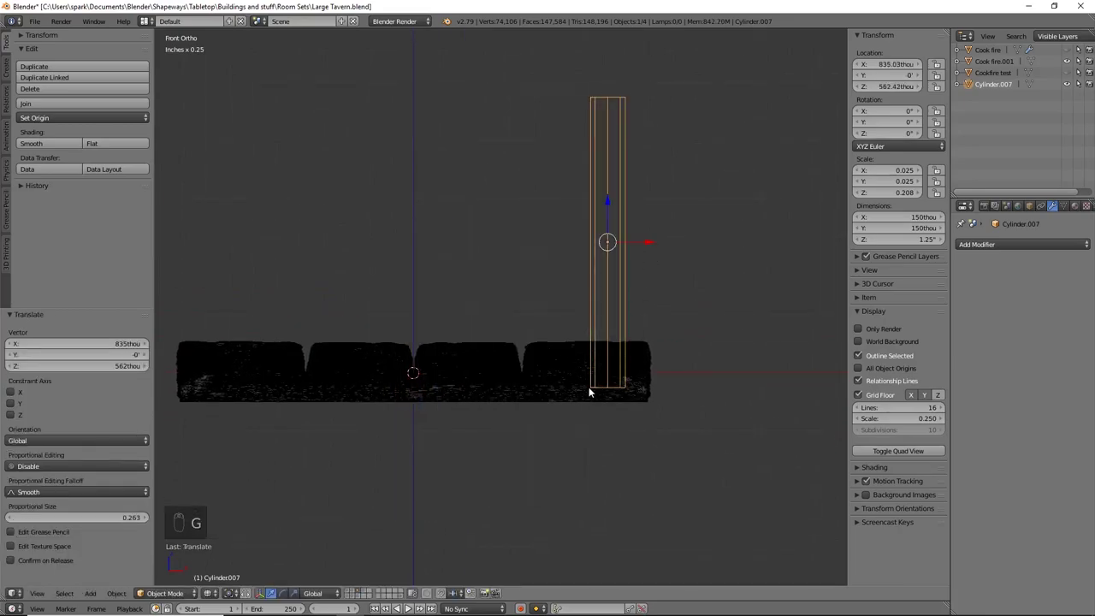
{"action": "left_click_drag", "start_coordinate": [606, 203], "coordinate": [604, 211]}
Step: From the top view, shift the post along X to about 825 thou, against the inner edge of the end stones
{"action": "mouse_move", "coordinate": [699, 261]}
{"action": "middle_mouse_down"}
{"action": "mouse_move", "coordinate": [685, 277]}
{"action": "mouse_move", "coordinate": [711, 301]}
{"action": "mouse_move", "coordinate": [667, 380]}
{"action": "mouse_move", "coordinate": [682, 391]}
{"action": "middle_mouse_up"}
{"action": "key", "text": "z"}
{"action": "key", "text": "KP_Decimal"}
{"action": "key", "text": "KP_7"}
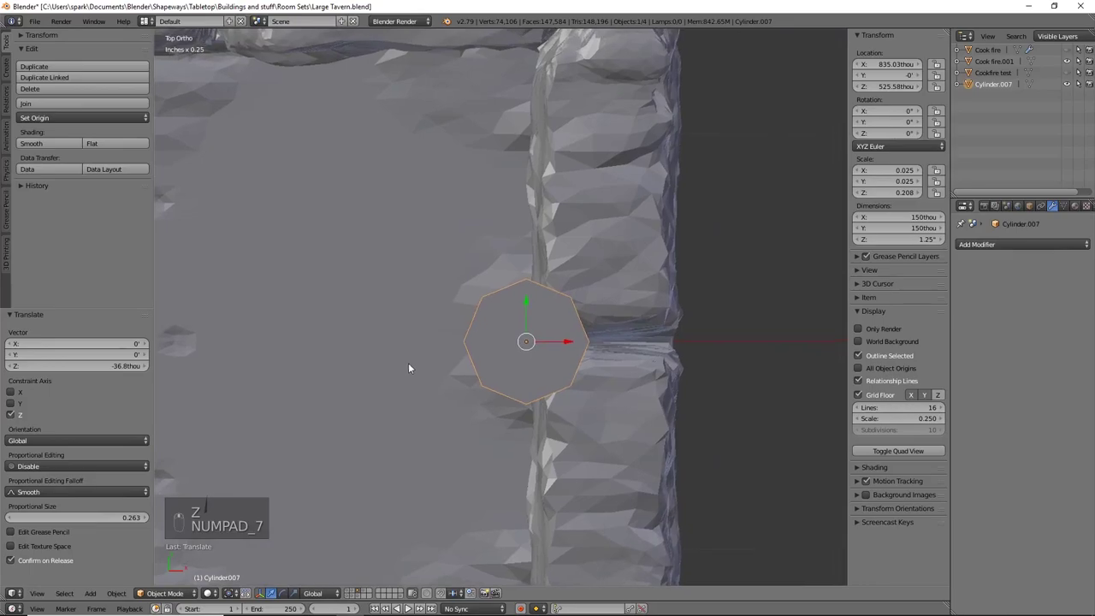
{"action": "key", "text": "z"}
{"action": "left_click_drag", "start_coordinate": [567, 342], "coordinate": [559, 348]}
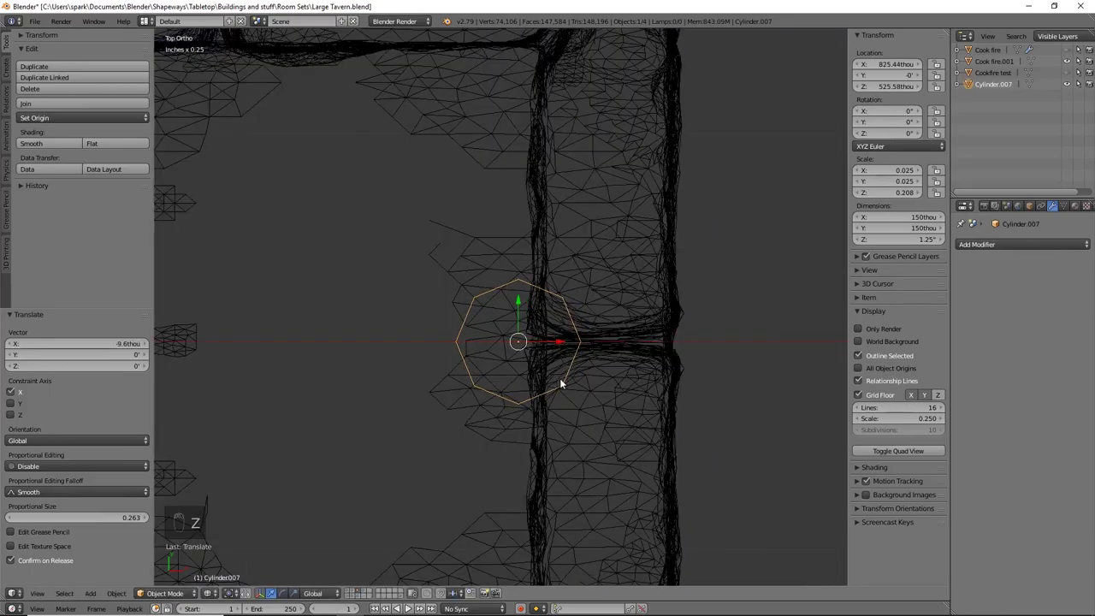
{"action": "key", "text": "z"}
{"action": "mouse_move", "coordinate": [621, 395]}
{"action": "middle_mouse_down"}
{"action": "mouse_move", "coordinate": [571, 344]}
{"action": "mouse_move", "coordinate": [504, 343]}
{"action": "mouse_move", "coordinate": [453, 386]}
{"action": "mouse_move", "coordinate": [435, 386]}
{"action": "mouse_move", "coordinate": [497, 381]}
{"action": "mouse_move", "coordinate": [535, 397]}
{"action": "mouse_move", "coordinate": [490, 382]}
{"action": "mouse_move", "coordinate": [452, 391]}
{"action": "mouse_move", "coordinate": [510, 362]}
{"action": "mouse_move", "coordinate": [497, 487]}
{"action": "mouse_move", "coordinate": [521, 431]}
{"action": "mouse_move", "coordinate": [599, 417]}
{"action": "mouse_move", "coordinate": [631, 458]}
{"action": "mouse_move", "coordinate": [706, 432]}
{"action": "mouse_move", "coordinate": [649, 345]}
{"action": "mouse_move", "coordinate": [675, 342]}
{"action": "middle_mouse_up"}
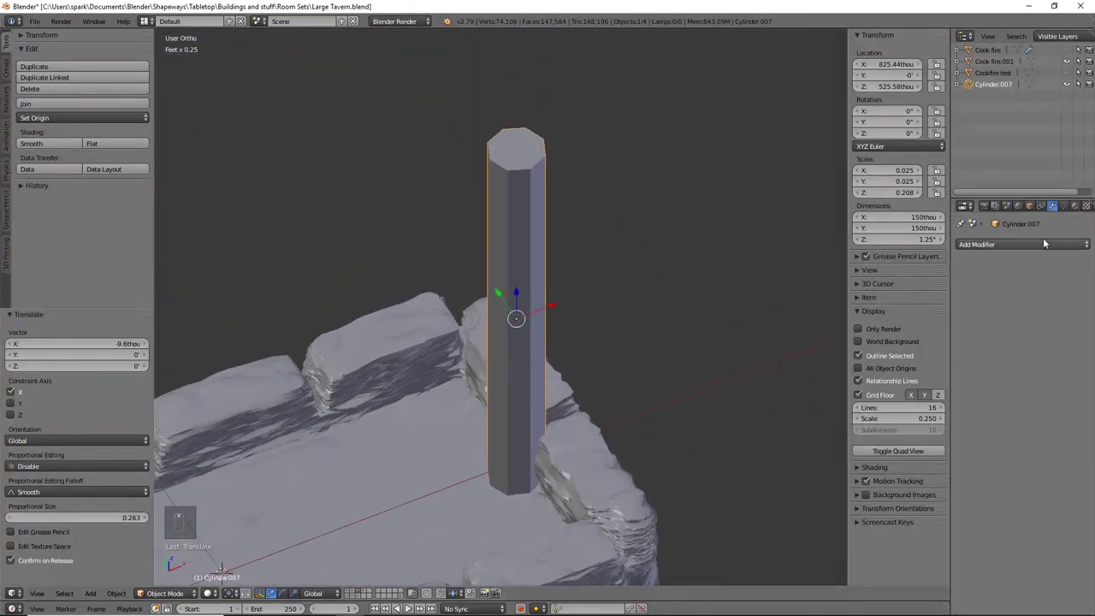
{"action": "left_click", "coordinate": [1032, 244]}
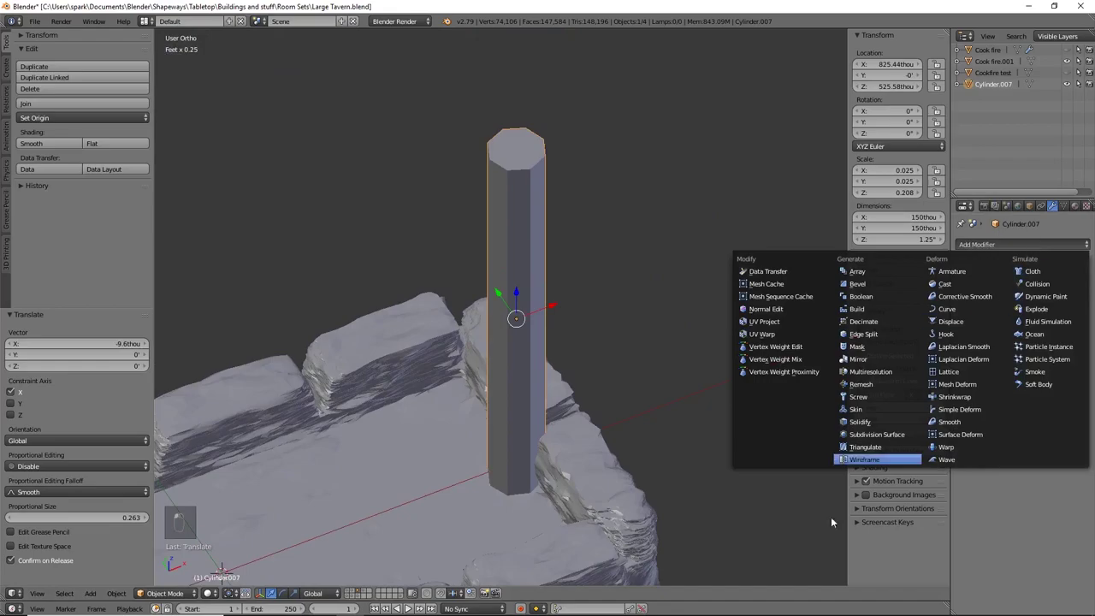
{"action": "key", "text": "Escape"}
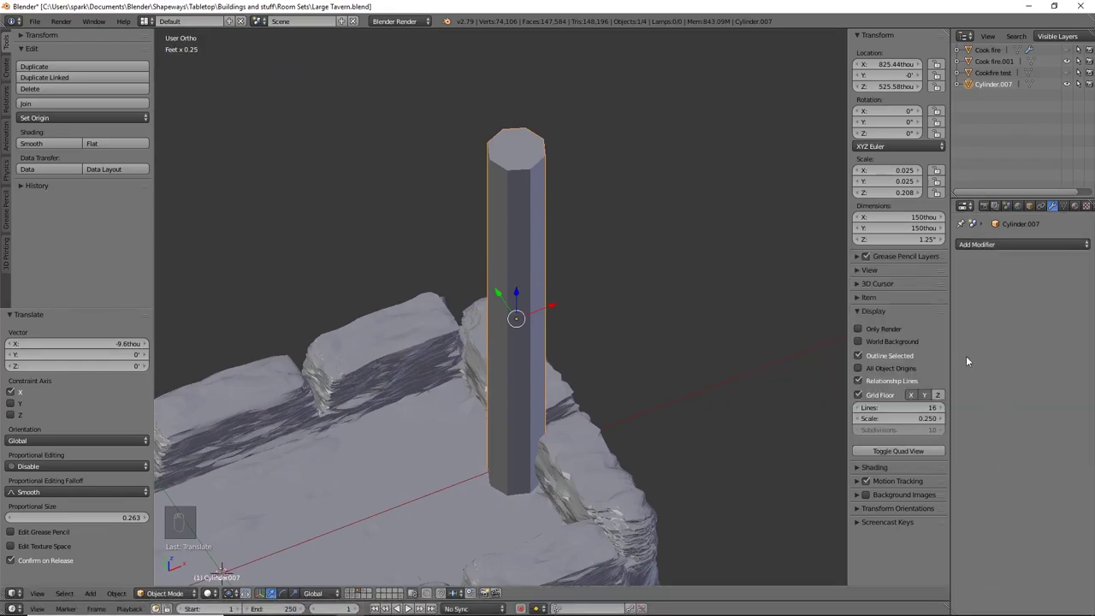
Step: Duplicate the post in place and rotate the copy 90° in the front view to form a crossbeam
{"action": "middle_click_drag", "start_coordinate": [567, 361], "coordinate": [675, 418]}
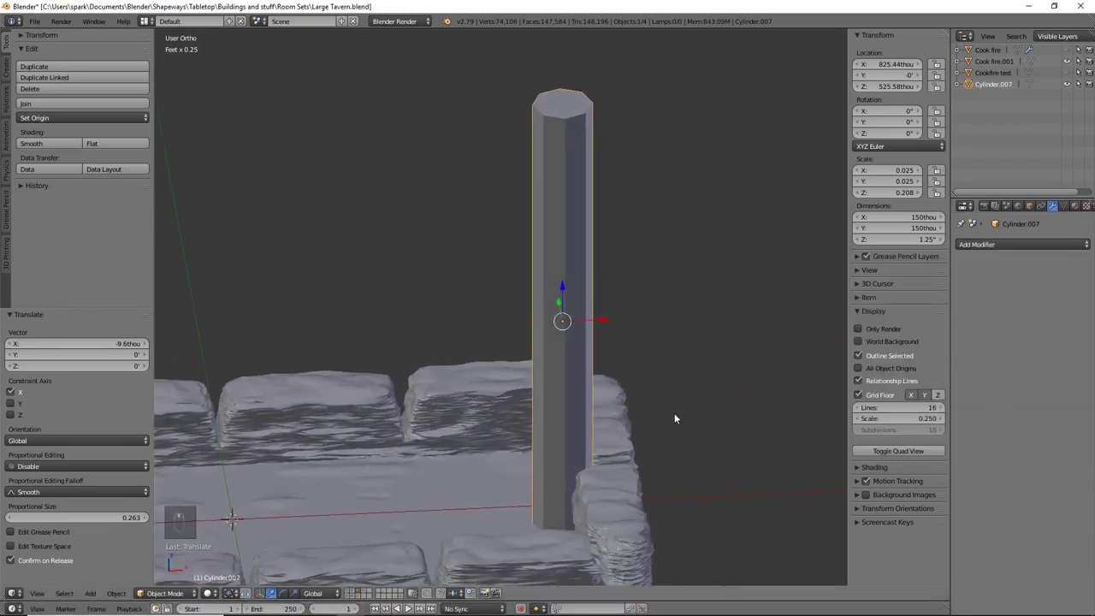
{"action": "scroll", "coordinate": [674, 419], "scroll_direction": "down", "scroll_amount": 4}
{"action": "key", "text": "KP_1"}
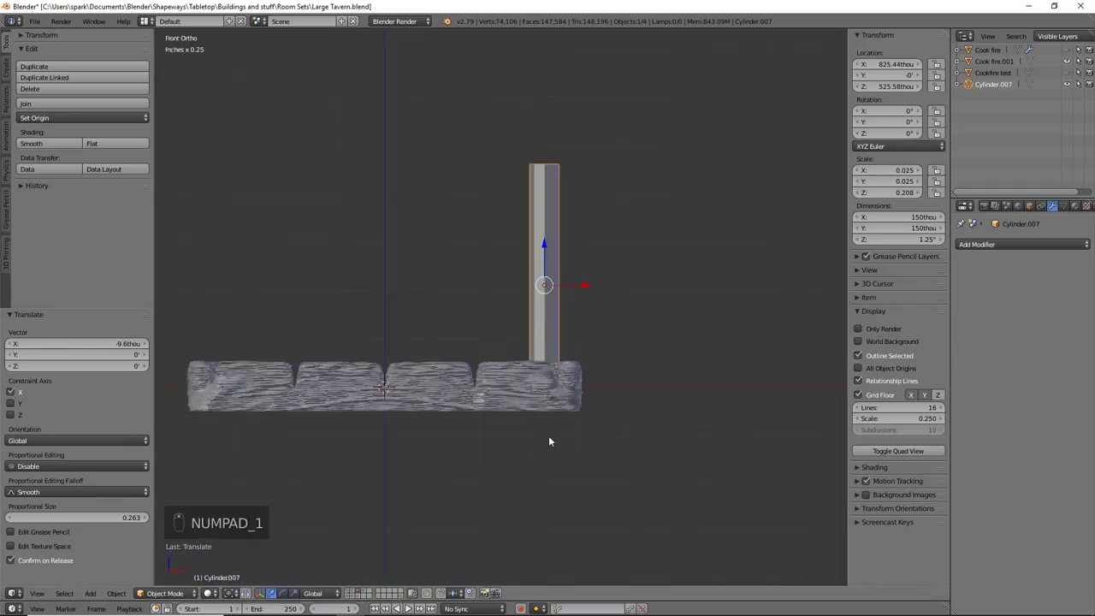
{"action": "middle_click_drag", "start_coordinate": [549, 442], "coordinate": [597, 442], "text": "shift"}
{"action": "key", "text": "shift+d"}
{"action": "right_click", "coordinate": [610, 442]}
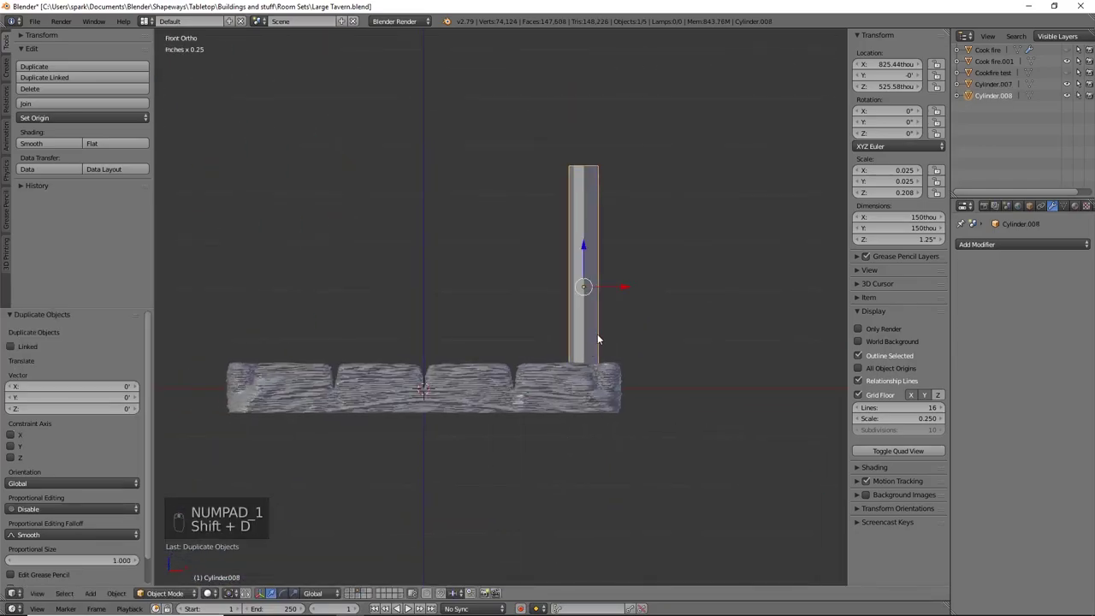
{"action": "type", "text": "r90"}
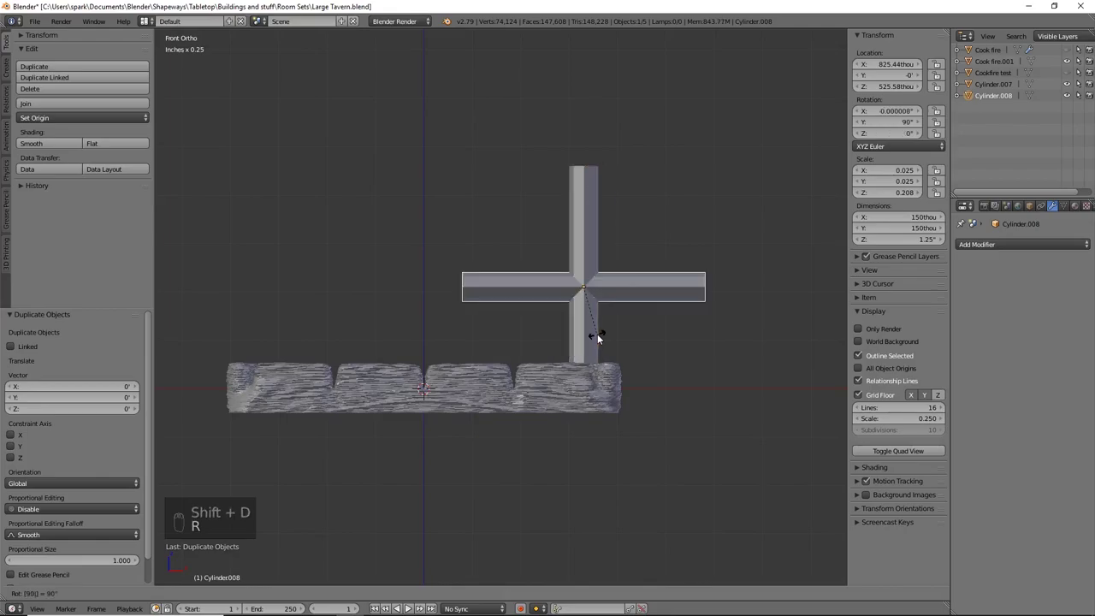
{"action": "left_click", "coordinate": [597, 333]}
Step: Move the crossbeam to the top of the post, at about X 381 thou and Z 1.05 inches
{"action": "key", "text": "g"}
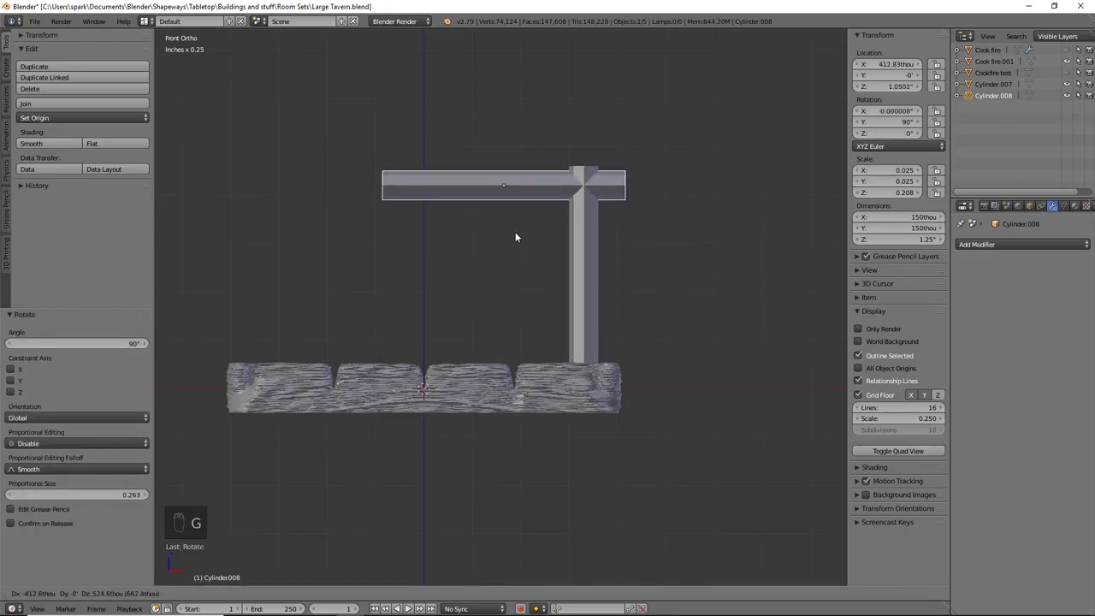
{"action": "left_click", "coordinate": [516, 232]}
{"action": "middle_click_drag", "start_coordinate": [757, 206], "coordinate": [658, 279], "text": "shift"}
{"action": "scroll", "coordinate": [659, 279], "scroll_direction": "up", "scroll_amount": 5}
{"action": "scroll", "coordinate": [651, 208], "scroll_direction": "up", "scroll_amount": 2}
{"action": "scroll", "coordinate": [675, 237], "scroll_direction": "right", "scroll_amount": 2, "text": "ctrl"}
{"action": "middle_click_drag", "start_coordinate": [675, 237], "coordinate": [523, 305]}
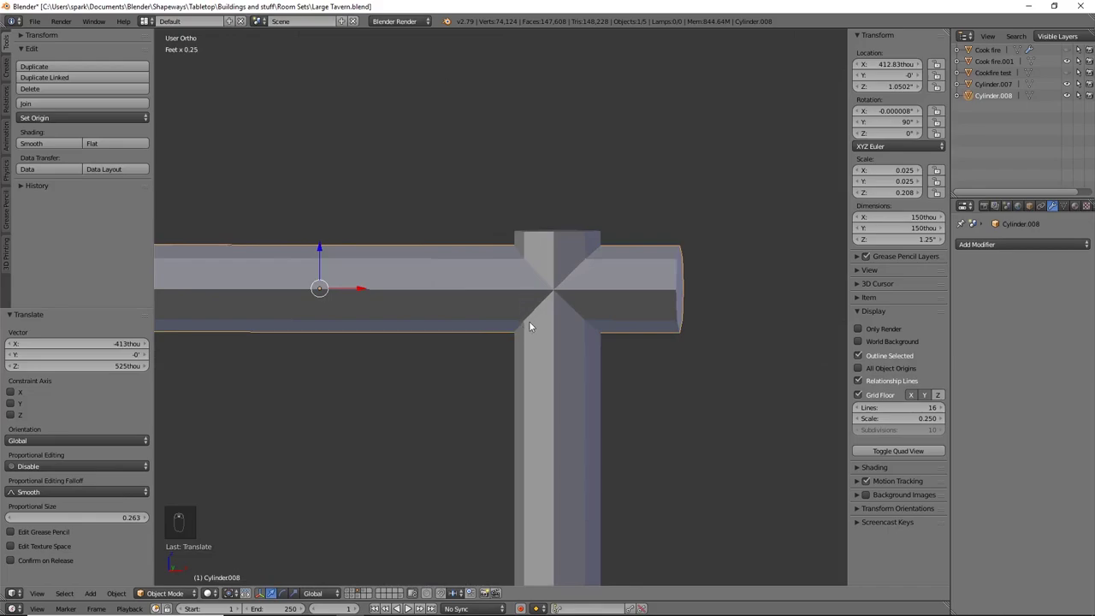
{"action": "key", "text": "KP_1"}
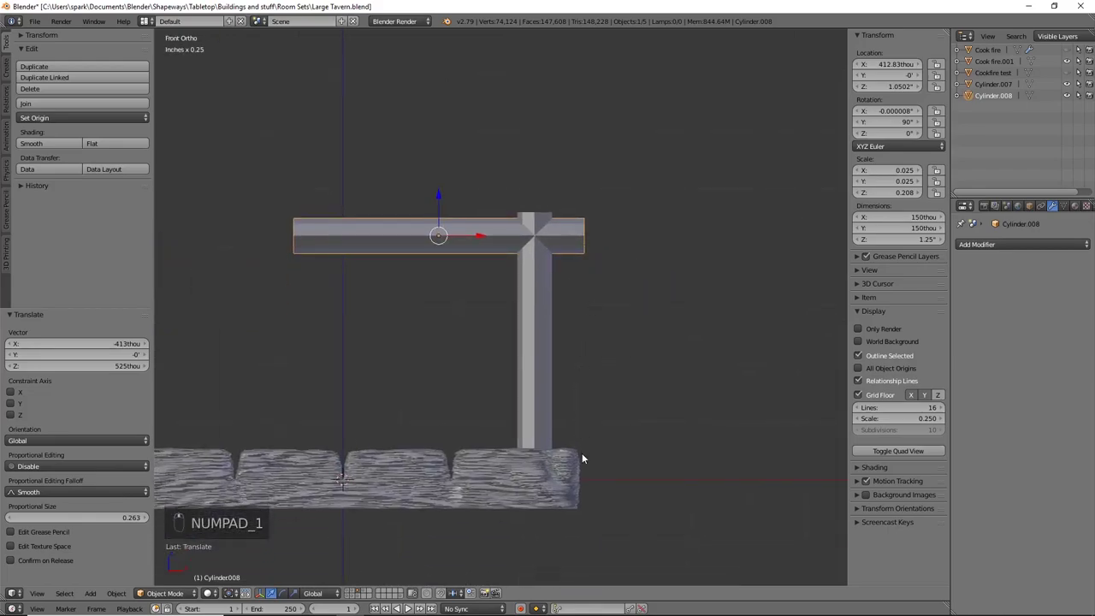
{"action": "left_click_drag", "start_coordinate": [477, 235], "coordinate": [471, 234]}
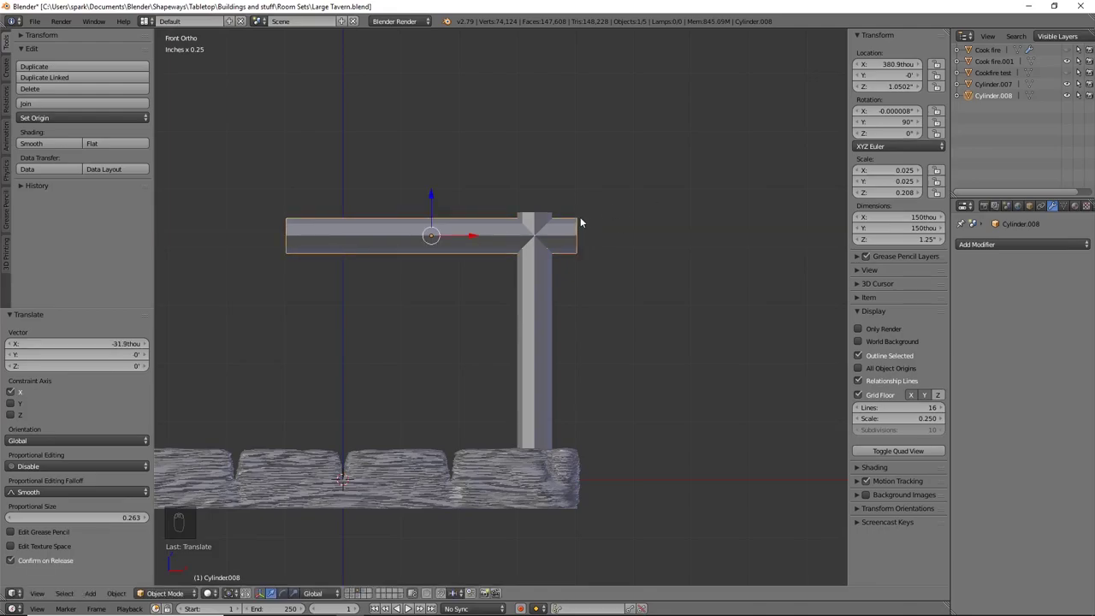
Step: Merge the crossbeam into the post with a Boolean modifier set to Union, and apply it
{"action": "scroll", "coordinate": [345, 325], "scroll_direction": "down", "scroll_amount": 3}
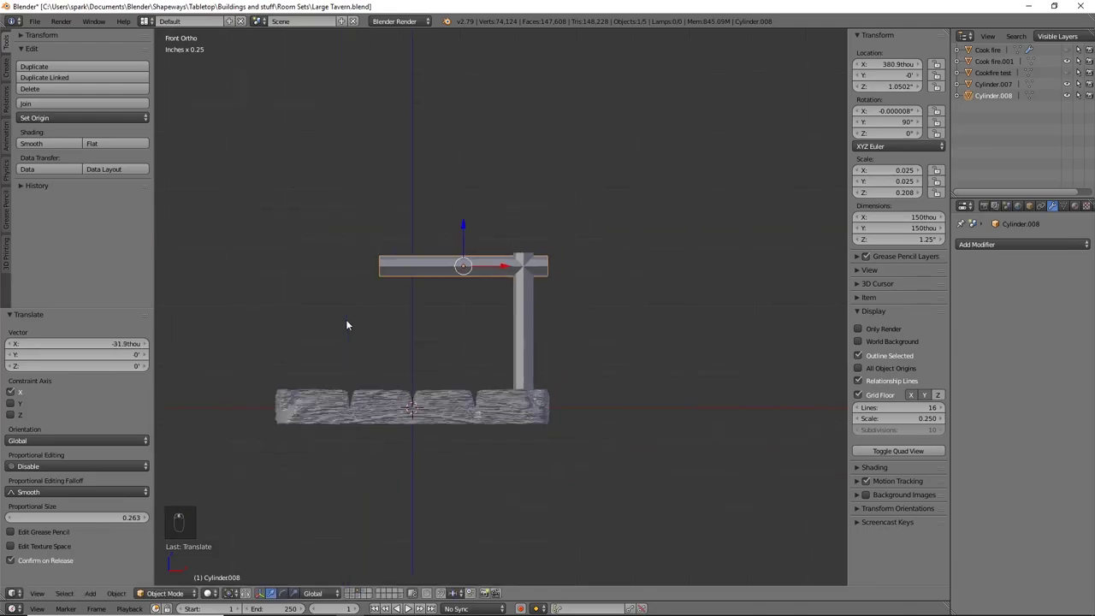
{"action": "scroll", "coordinate": [505, 310], "scroll_direction": "up", "scroll_amount": 2}
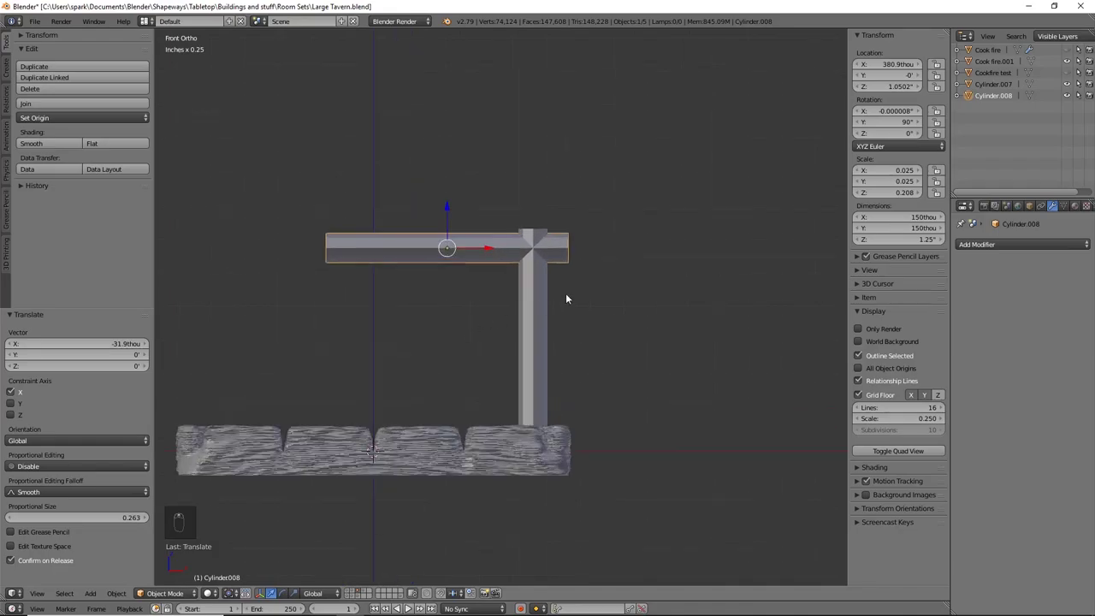
{"action": "right_click", "coordinate": [545, 302]}
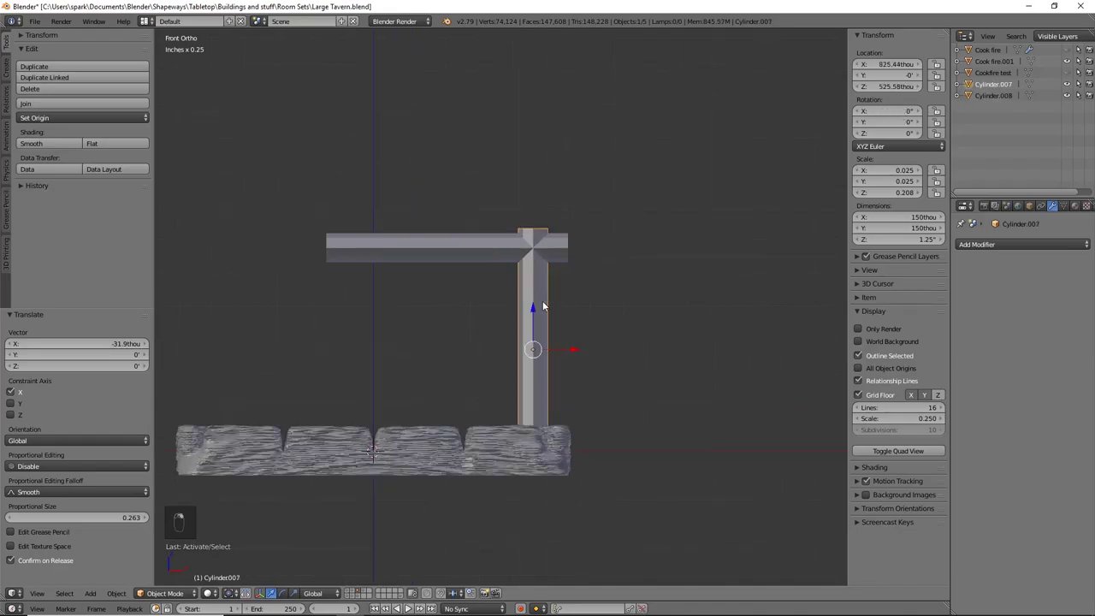
{"action": "left_click", "coordinate": [965, 246]}
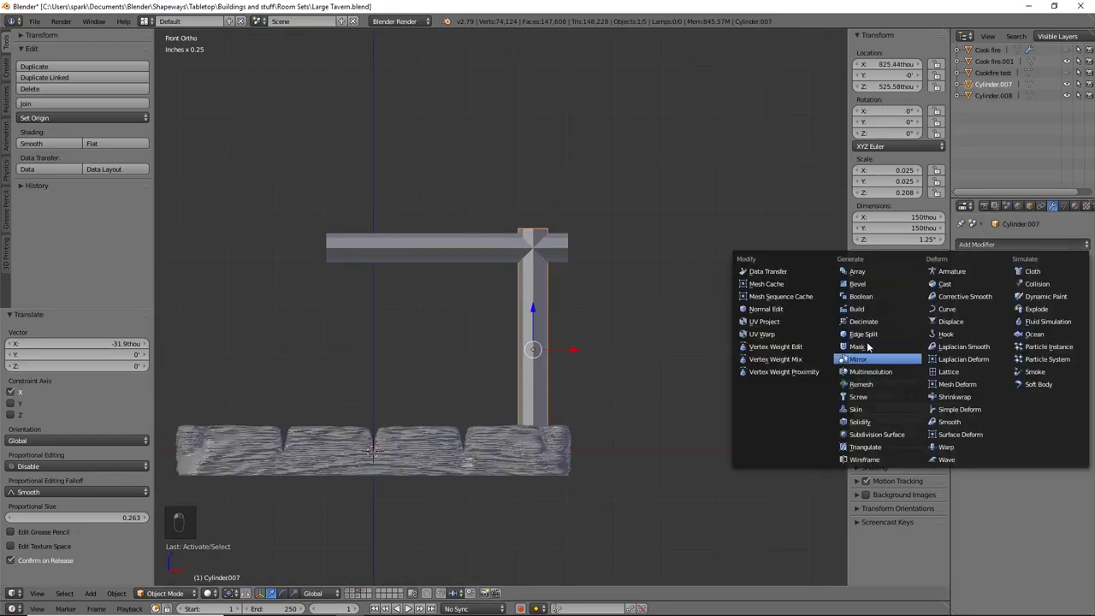
{"action": "left_click", "coordinate": [918, 298]}
{"action": "left_click", "coordinate": [991, 308]}
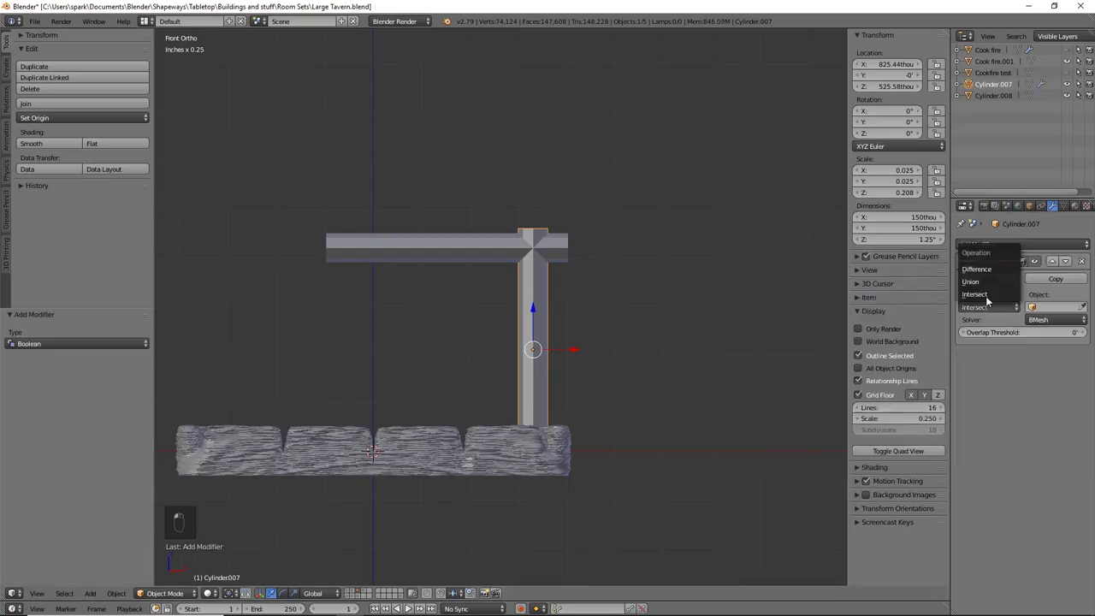
{"action": "left_click", "coordinate": [988, 290]}
{"action": "left_click", "coordinate": [1081, 307]}
{"action": "left_click", "coordinate": [371, 245]}
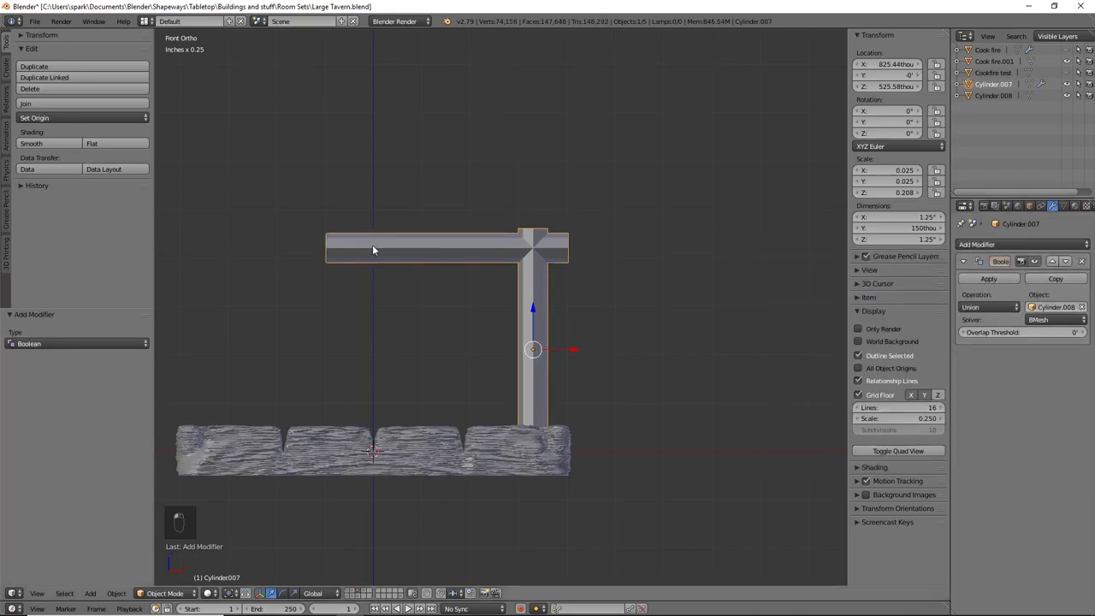
{"action": "left_click", "coordinate": [986, 280]}
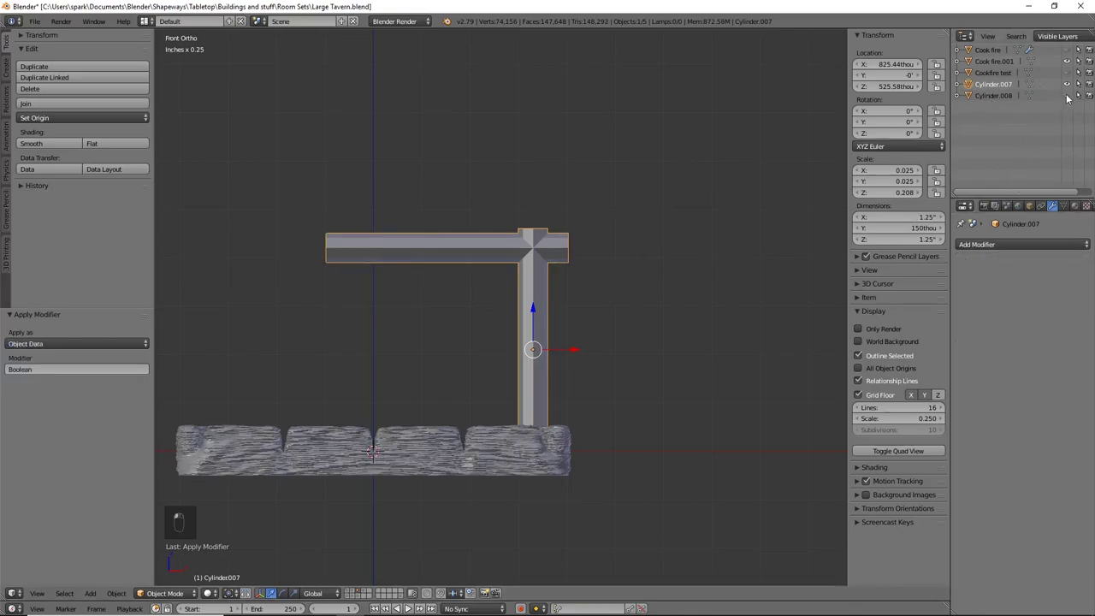
Step: Enter Edit Mode on the merged frame, deselect all its geometry, and inspect the post and beam joint in wireframe
{"action": "key", "text": "Tab"}
{"action": "scroll", "coordinate": [584, 269], "scroll_direction": "up", "scroll_amount": 6}
{"action": "middle_click_drag", "start_coordinate": [680, 122], "coordinate": [631, 261]}
{"action": "key", "text": "z"}
{"action": "scroll", "coordinate": [611, 294], "scroll_direction": "up", "scroll_amount": 3}
{"action": "key", "text": "a"}
{"action": "scroll", "coordinate": [564, 358], "scroll_direction": "down", "scroll_amount": 5}
{"action": "middle_click_drag", "start_coordinate": [564, 358], "coordinate": [614, 317]}
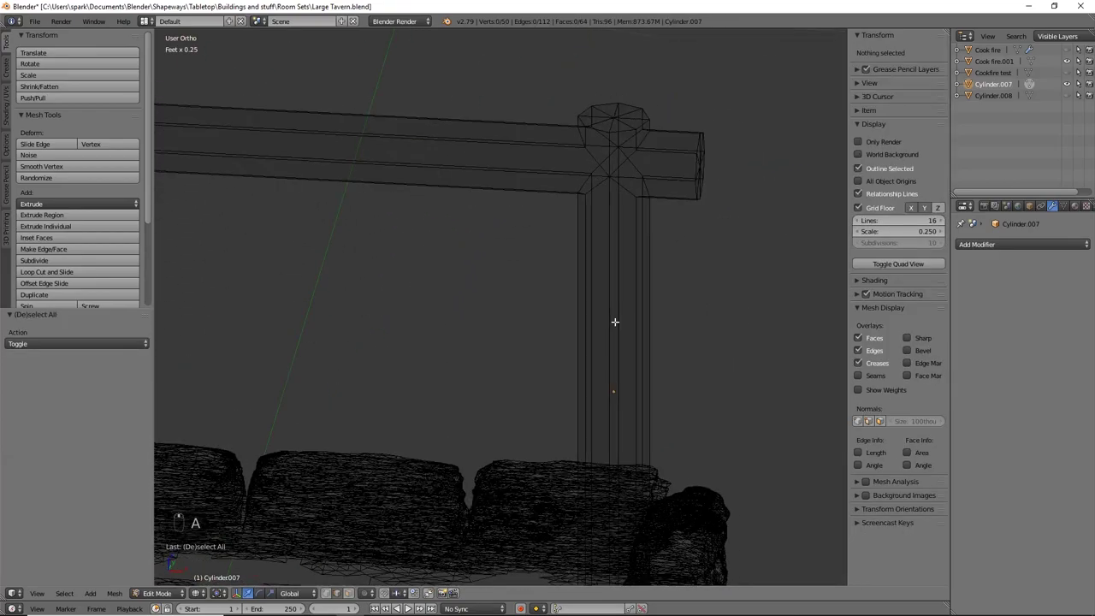
Step: Select an edge on the post in the front view and add a Mirror modifier to the merged frame
{"action": "key", "text": "KP_1"}
{"action": "scroll", "coordinate": [590, 329], "scroll_direction": "down", "scroll_amount": 3}
{"action": "right_click", "coordinate": [536, 321]}
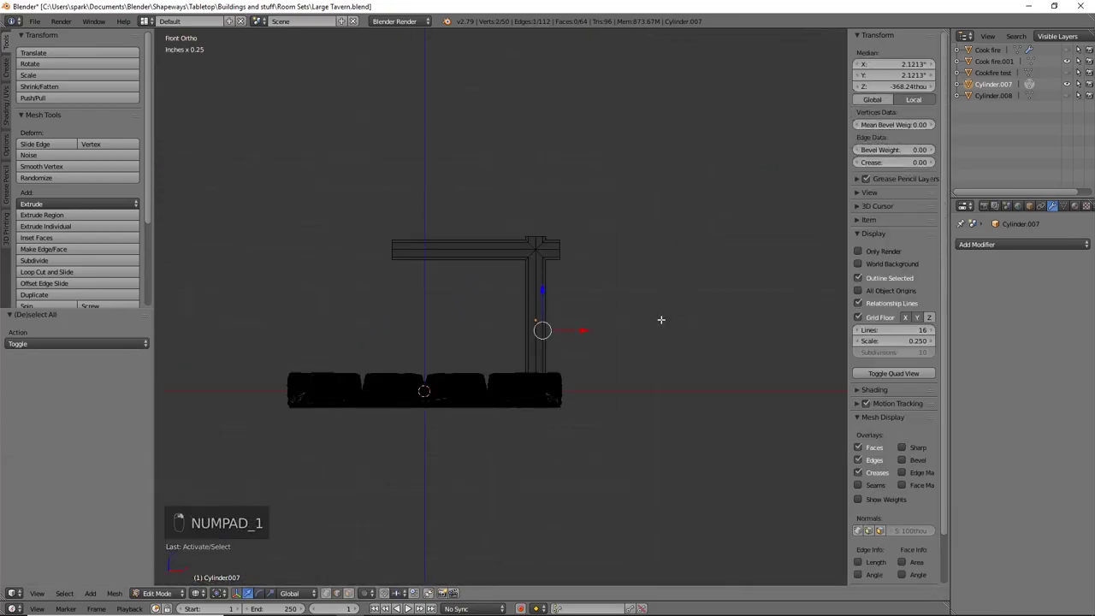
{"action": "left_click", "coordinate": [1002, 246]}
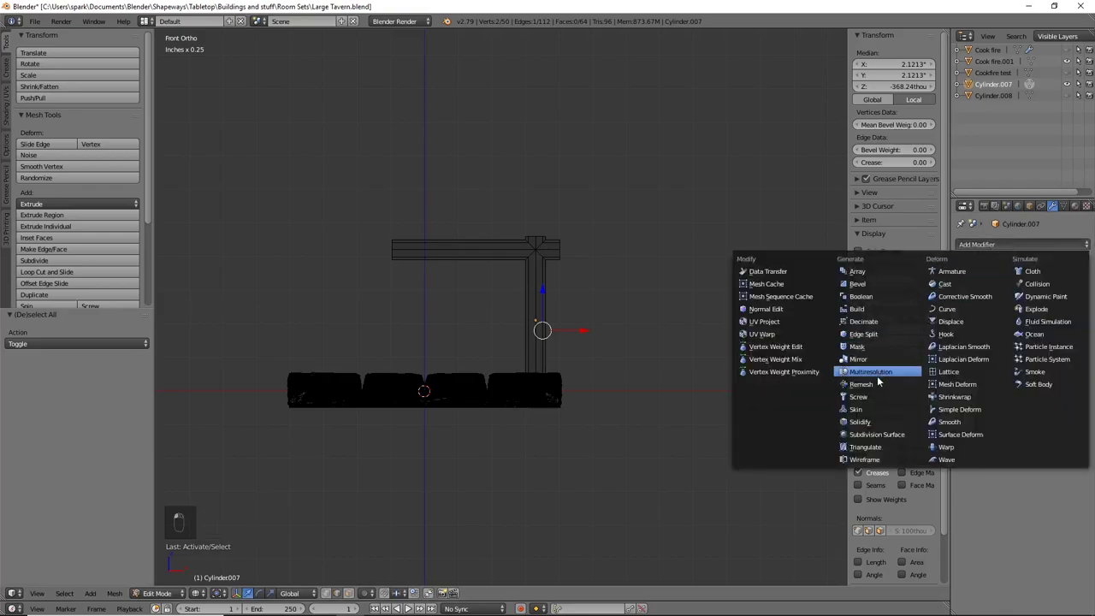
{"action": "left_click", "coordinate": [860, 360]}
{"action": "middle_click_drag", "start_coordinate": [637, 370], "coordinate": [692, 406], "text": "shift"}
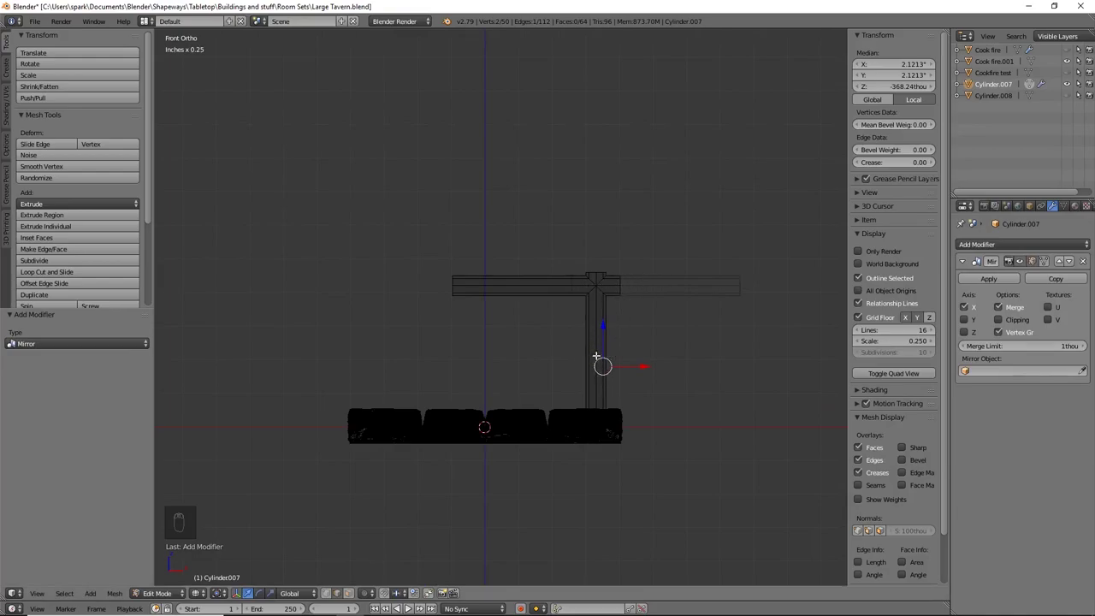
Step: Remove the Mirror modifier from the frame and set the frame's origin to the 3D cursor
{"action": "left_click", "coordinate": [1083, 261]}
{"action": "key", "text": "Tab"}
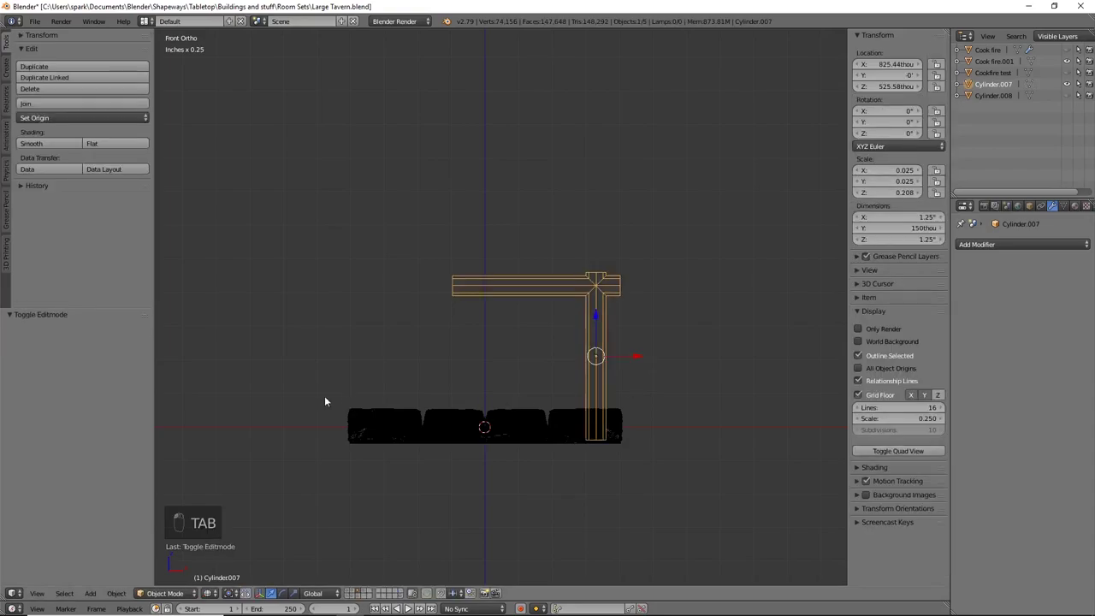
{"action": "left_click", "coordinate": [77, 117]}
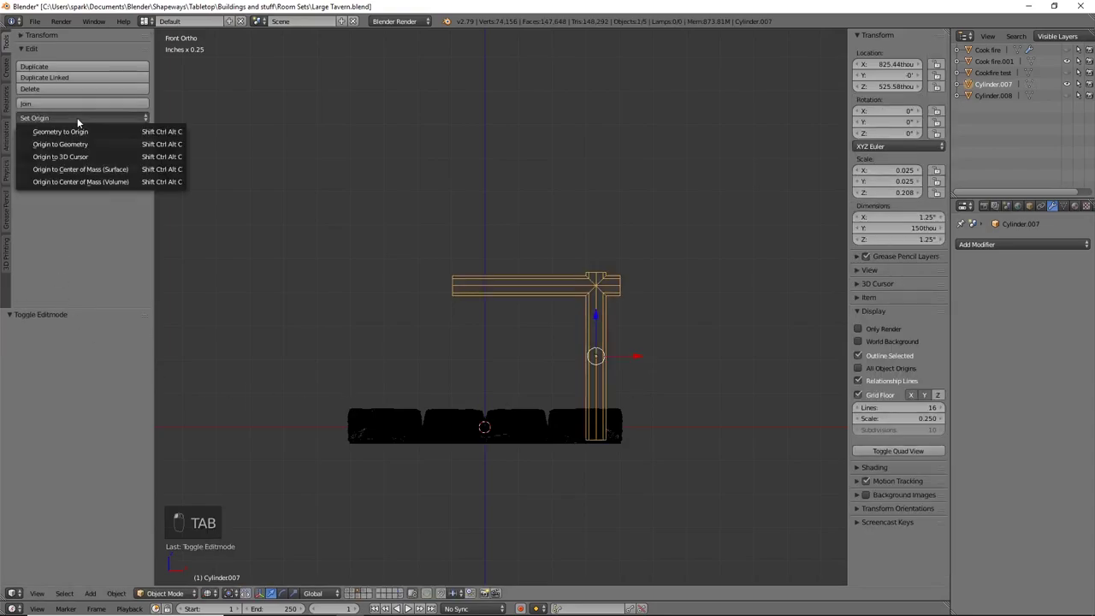
{"action": "left_click", "coordinate": [77, 157]}
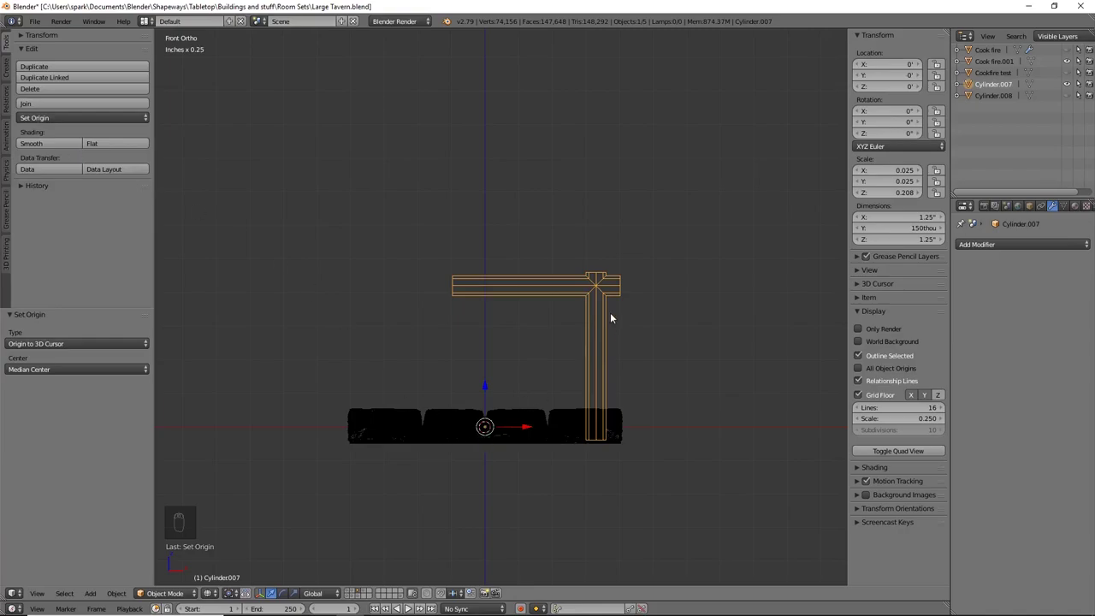
Step: Add a Mirror modifier across X with Clipping enabled to the frame, and return to Edit Mode
{"action": "left_click", "coordinate": [1042, 244]}
{"action": "left_click", "coordinate": [873, 349]}
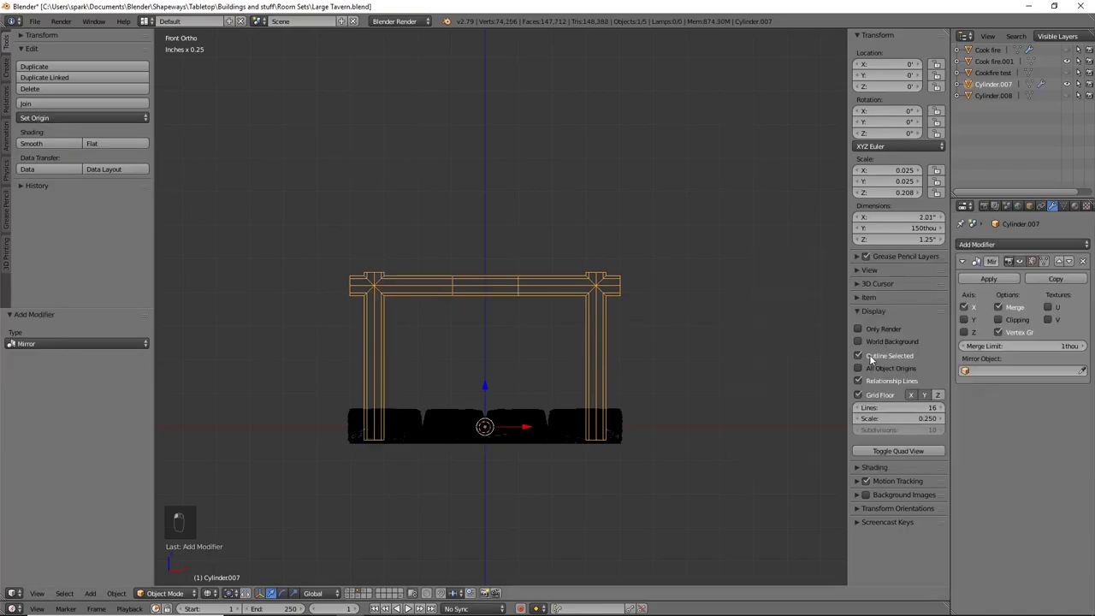
{"action": "key", "text": "Tab"}
Step: Select the crossbeam's inner end vertices and move them about 397 thou along X onto the mirror centre line
{"action": "scroll", "coordinate": [580, 329], "scroll_direction": "up", "scroll_amount": 5}
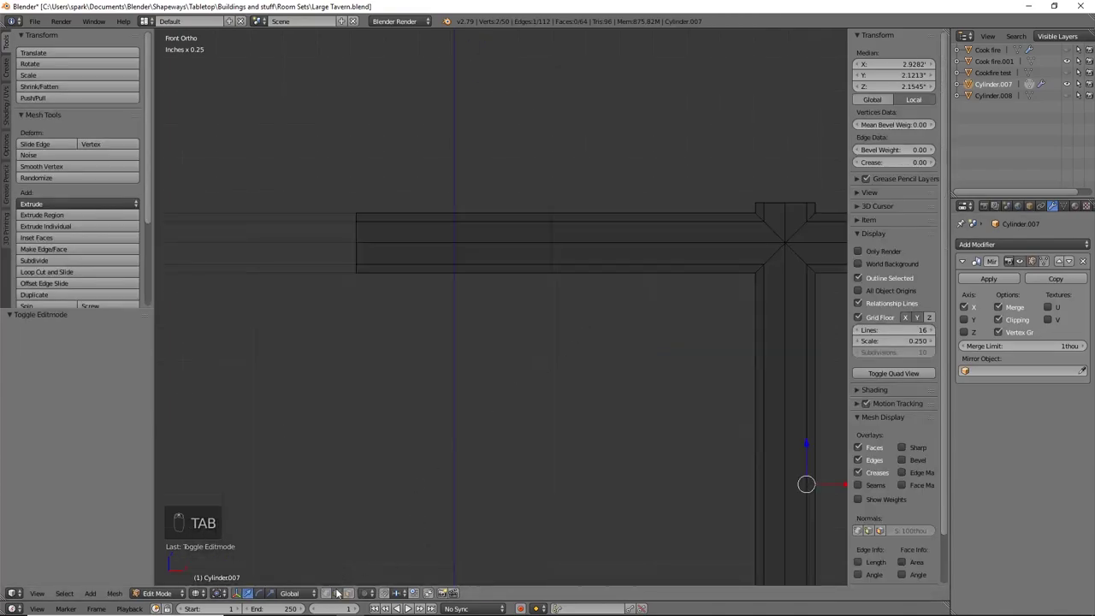
{"action": "key", "text": "a"}
{"action": "key", "text": "a"}
{"action": "key", "text": "b"}
{"action": "left_click_drag", "start_coordinate": [303, 208], "coordinate": [450, 284]}
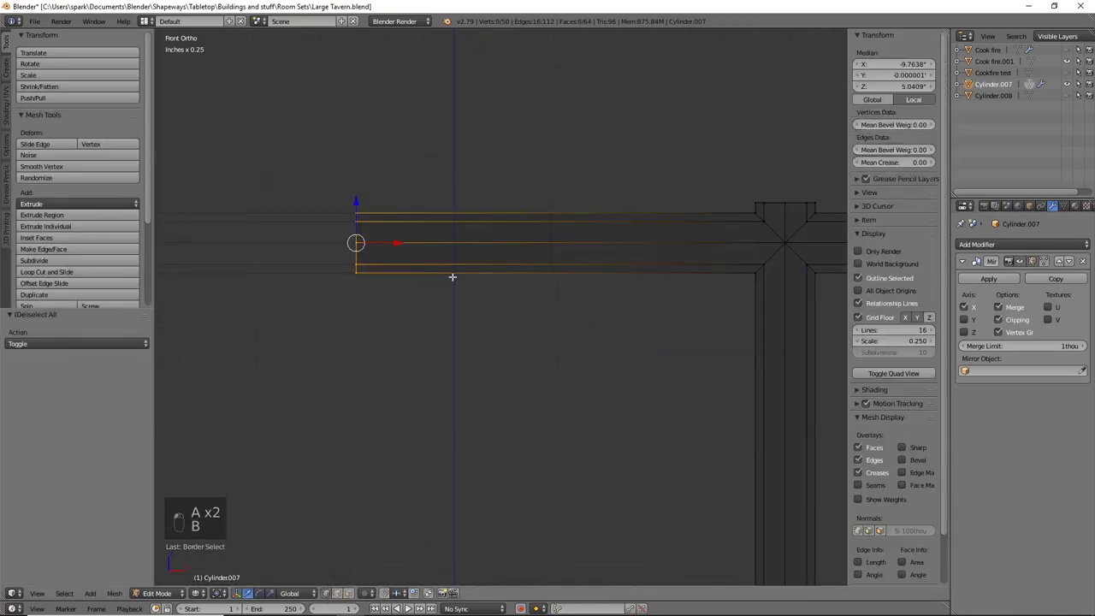
{"action": "left_click_drag", "start_coordinate": [415, 244], "coordinate": [553, 247]}
{"action": "scroll", "coordinate": [553, 427], "scroll_direction": "down", "scroll_amount": 6}
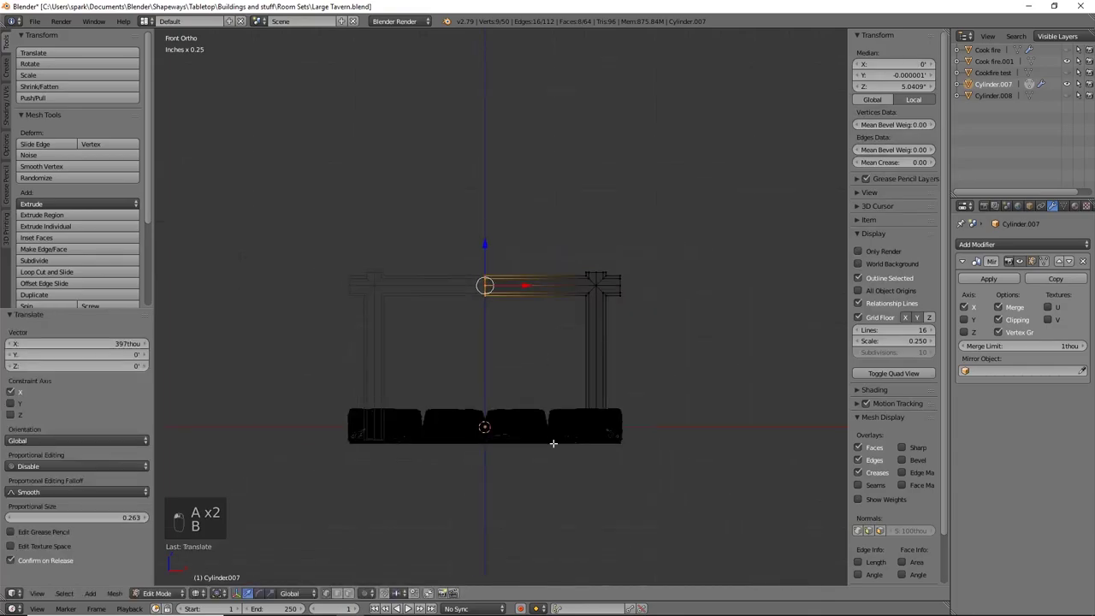
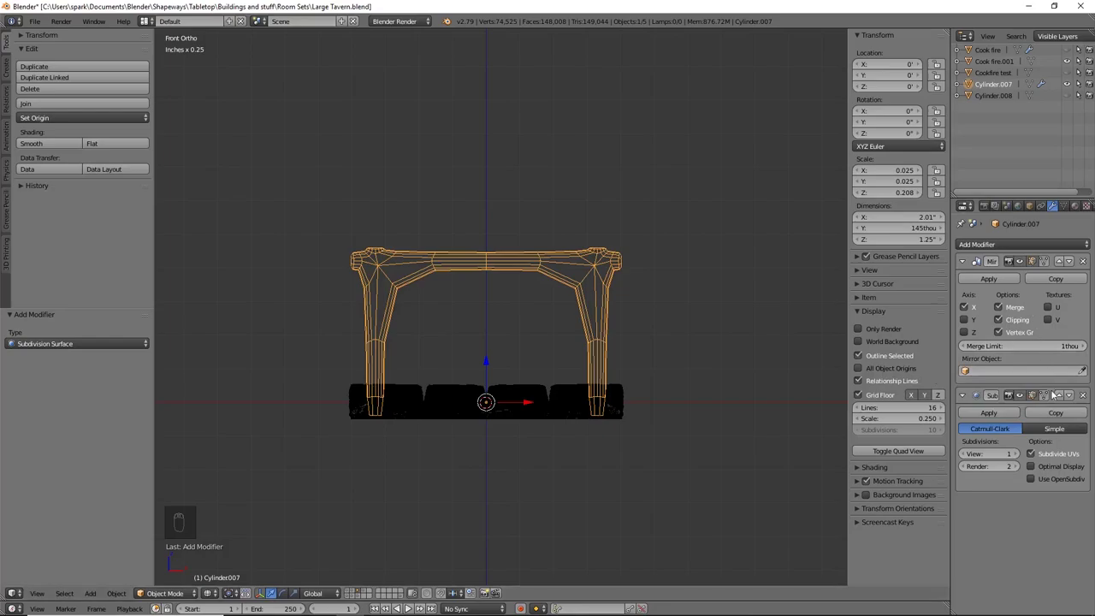
Step: Set the frame's Subdivision Surface view level to 3 and return to Edit Mode
{"action": "left_click", "coordinate": [1016, 453]}
{"action": "left_click", "coordinate": [1017, 453]}
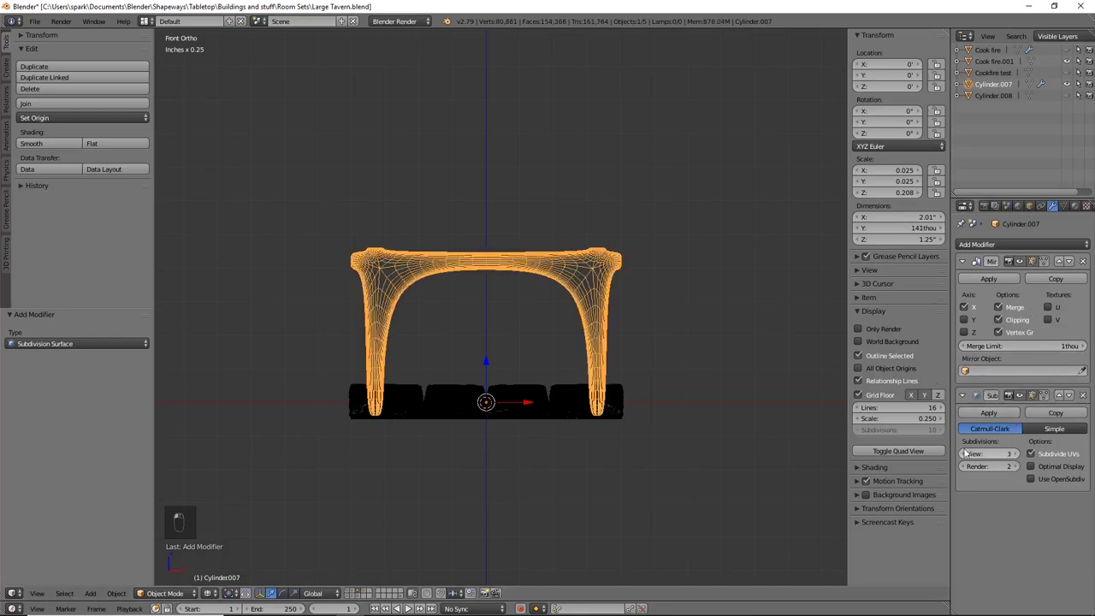
{"action": "key", "text": "Tab"}
Step: Add an edge loop around the post below the crossbeam, flatten it to 0 along Z, and raise it about 78.2 thou
{"action": "scroll", "coordinate": [594, 343], "scroll_direction": "up", "scroll_amount": 3}
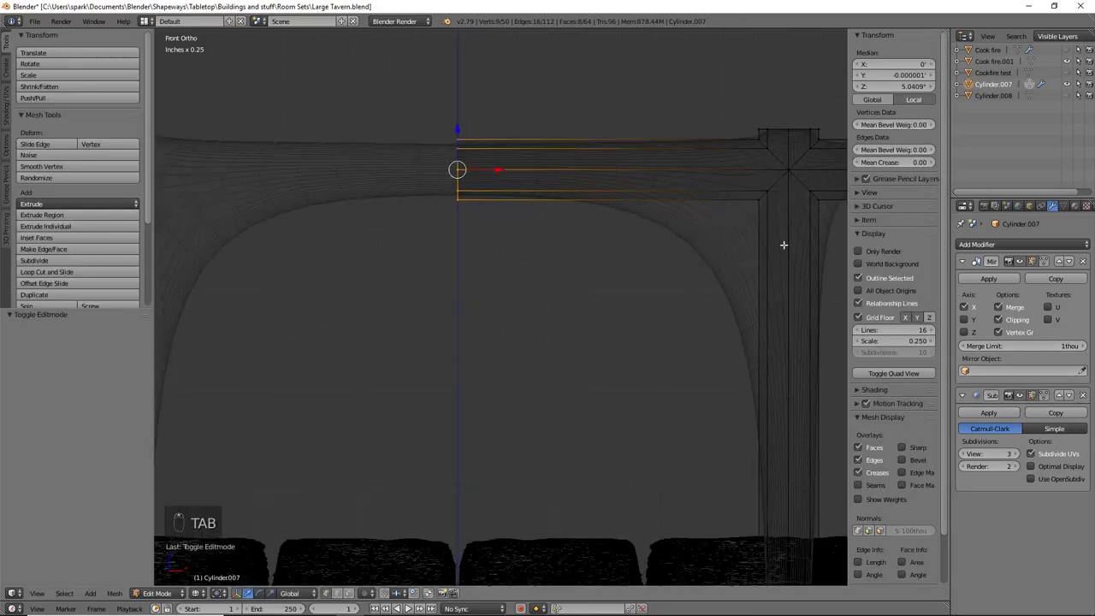
{"action": "middle_click_drag", "start_coordinate": [782, 245], "coordinate": [589, 396], "text": "shift"}
{"action": "key", "text": "ctrl+r"}
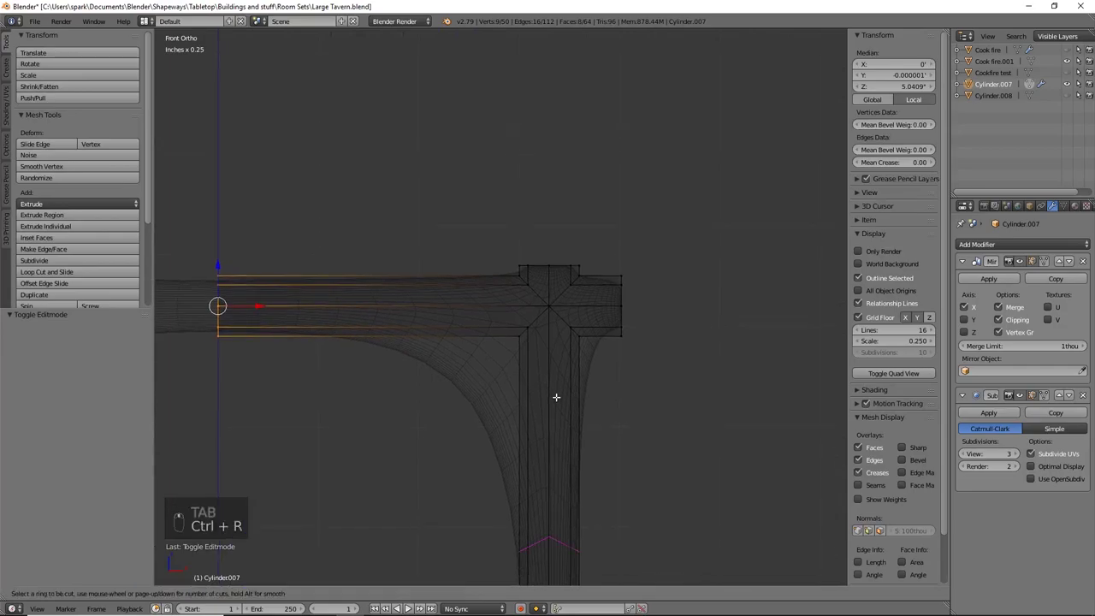
{"action": "left_click", "coordinate": [564, 334]}
{"action": "left_click", "coordinate": [595, 223]}
{"action": "key", "text": "s"}
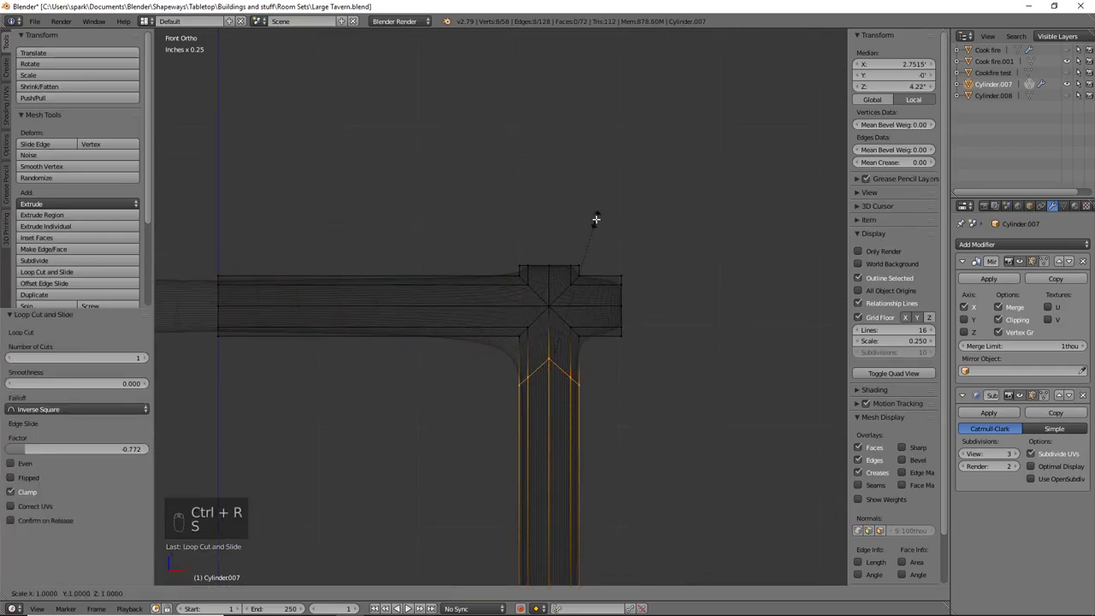
{"action": "key", "text": "z"}
{"action": "key", "text": "0"}
{"action": "key", "text": "Return"}
{"action": "left_click_drag", "start_coordinate": [549, 332], "coordinate": [587, 307]}
Step: Crease the post's new edge loop below the joint with a factor of 1
{"action": "key", "text": "ctrl+e"}
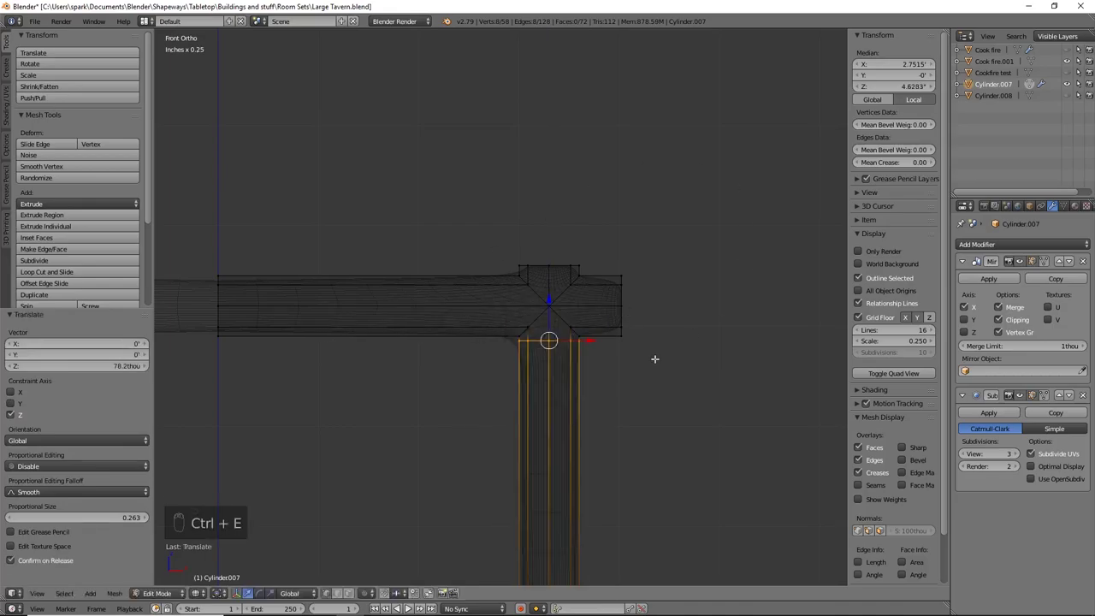
{"action": "key", "text": "shift+e"}
{"action": "left_click", "coordinate": [690, 309]}
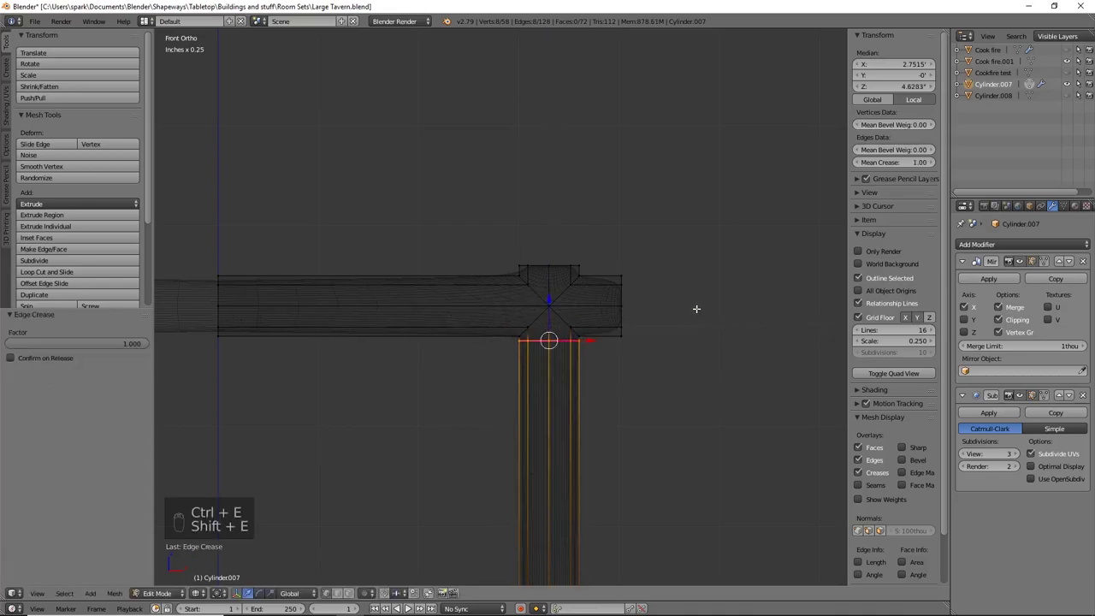
Step: Add an edge loop flattened along X on the crossbeam's outer stub, about 11.4 thou closer to the post, and crease it at 1
{"action": "key", "text": "ctrl+r"}
{"action": "left_click", "coordinate": [592, 293]}
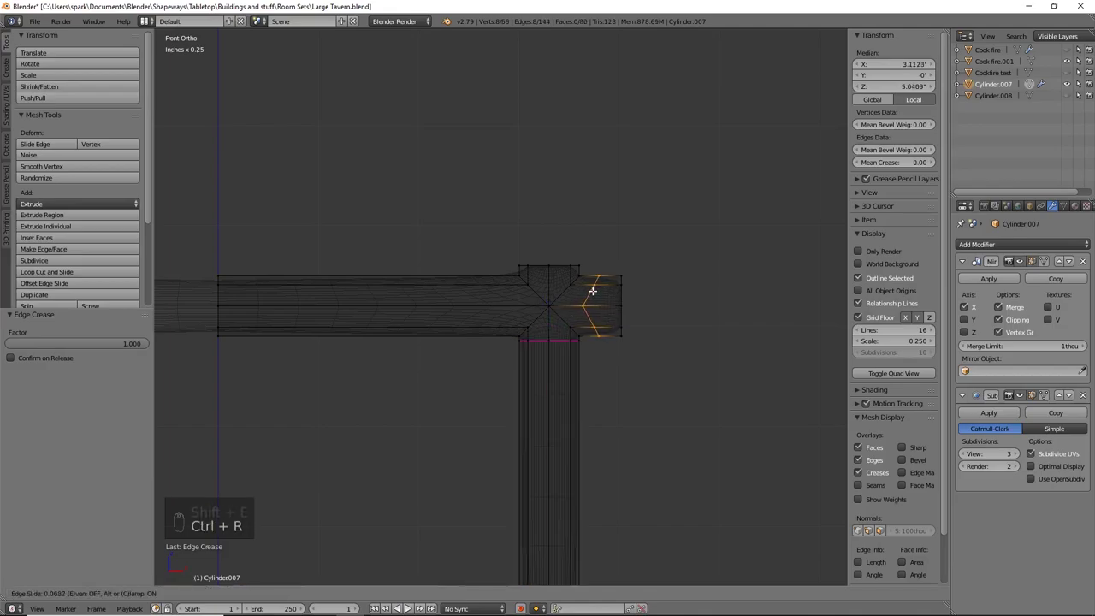
{"action": "left_click", "coordinate": [590, 293]}
{"action": "type", "text": "sx0"}
{"action": "key", "text": "Return"}
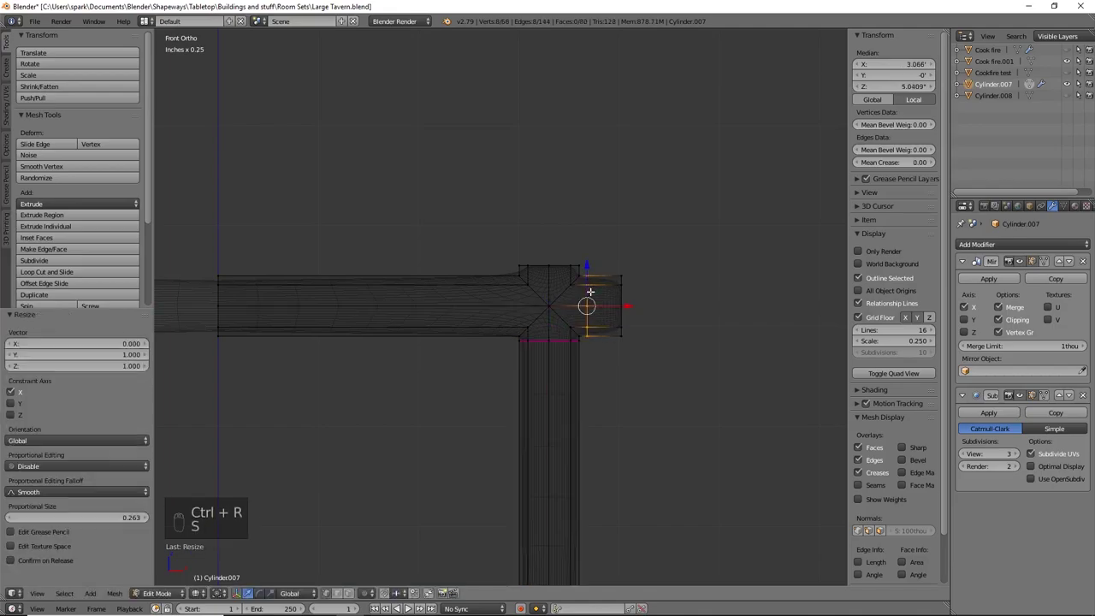
{"action": "left_click_drag", "start_coordinate": [631, 309], "coordinate": [621, 310]}
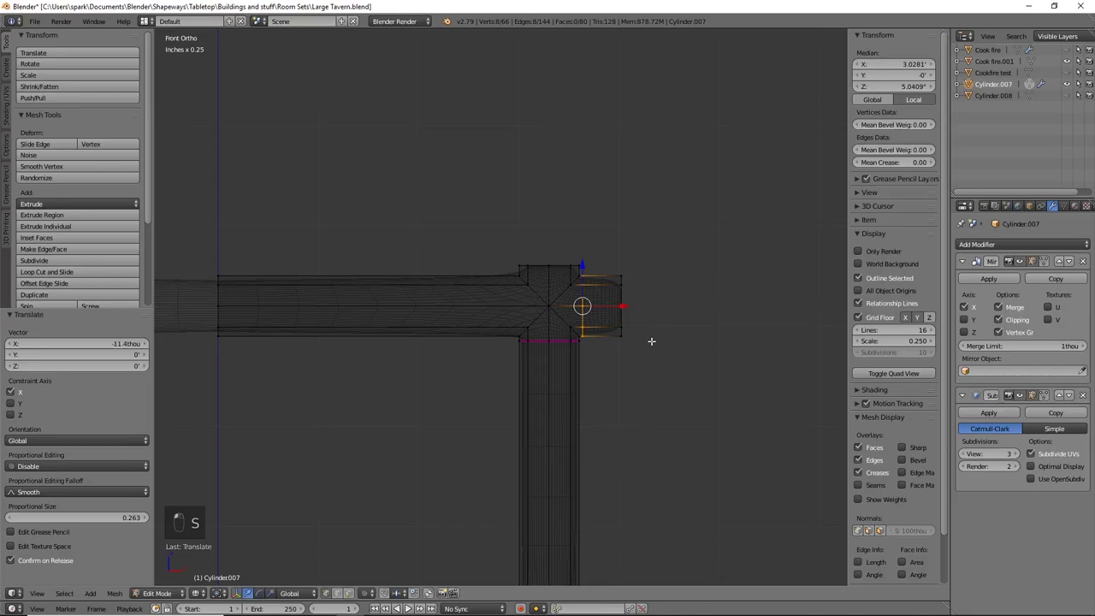
{"action": "key", "text": "shift+e"}
{"action": "left_click", "coordinate": [668, 279]}
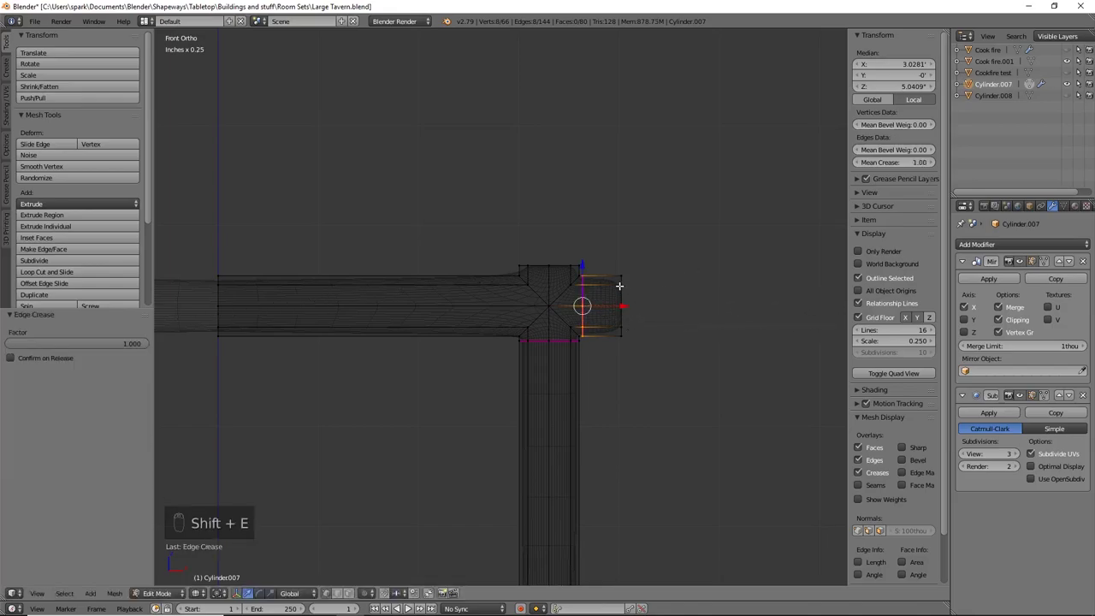
Step: Add a centred edge loop around the post's top stub above the crossbeam and crease it at 1
{"action": "key", "text": "ctrl+r"}
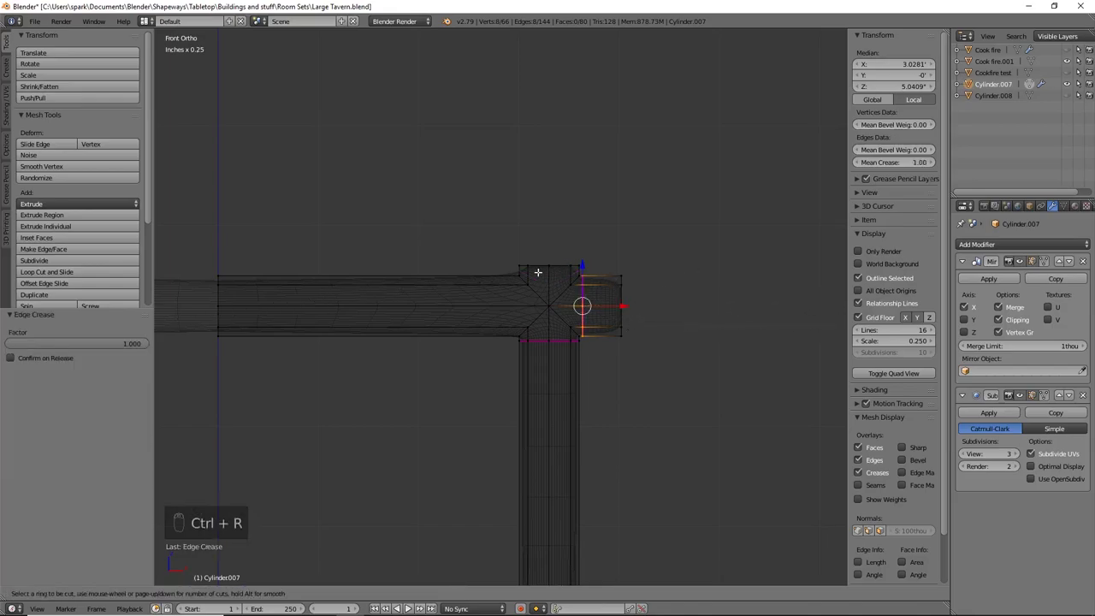
{"action": "left_click", "coordinate": [546, 272]}
{"action": "right_click", "coordinate": [546, 273]}
{"action": "key", "text": "shift+e"}
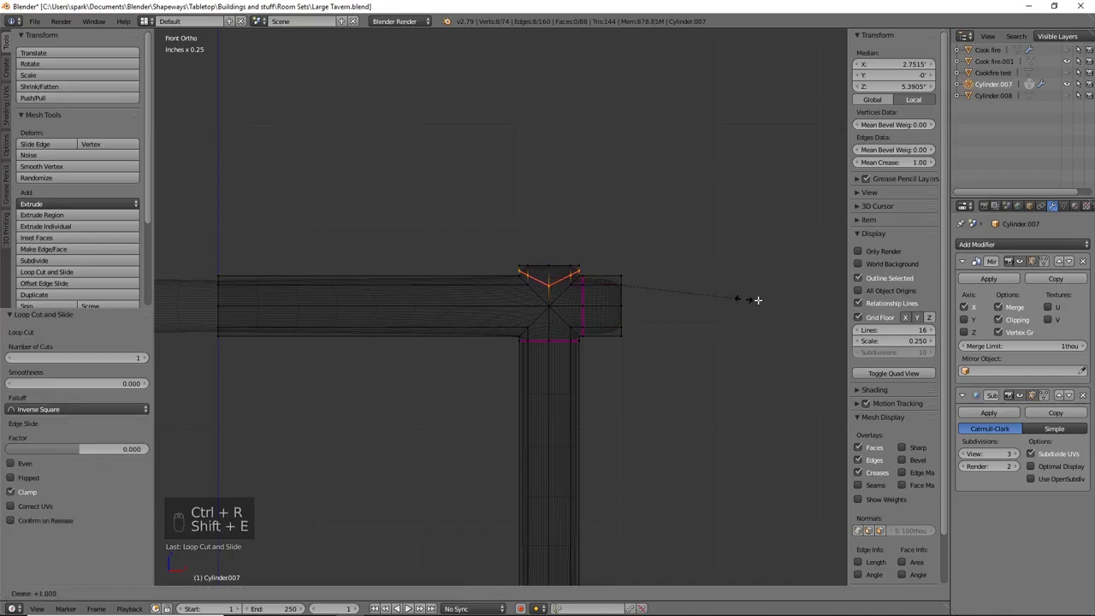
{"action": "left_click", "coordinate": [725, 280]}
{"action": "right_click", "coordinate": [558, 261], "text": "alt"}
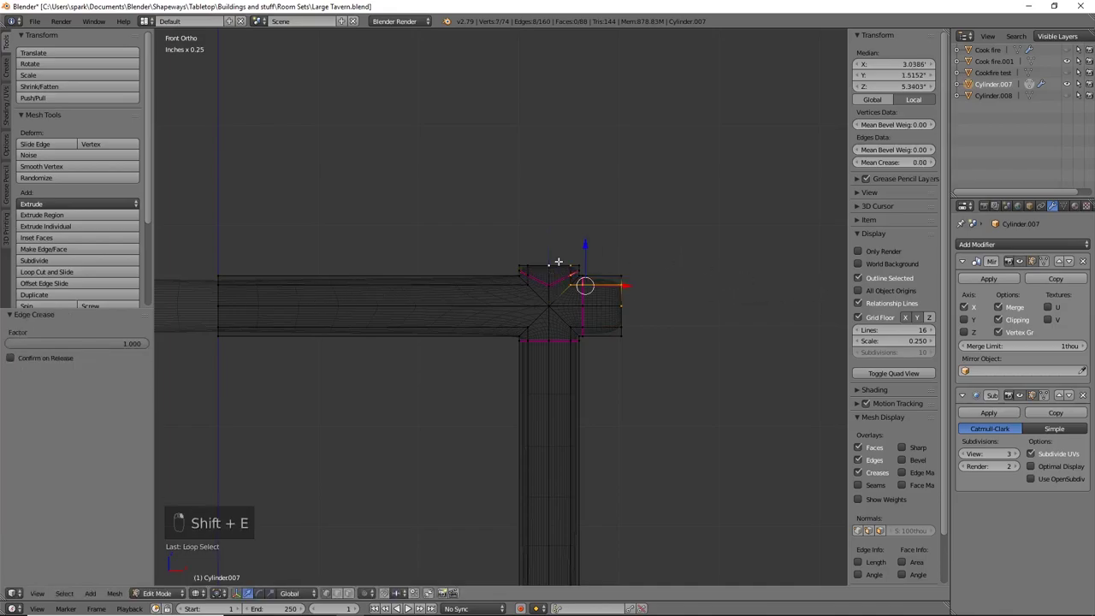
Step: Add an edge loop on the inner crossbeam, slid to about -0.924 against the post, and crease it at 1
{"action": "key", "text": "ctrl+r"}
{"action": "left_click", "coordinate": [530, 317]}
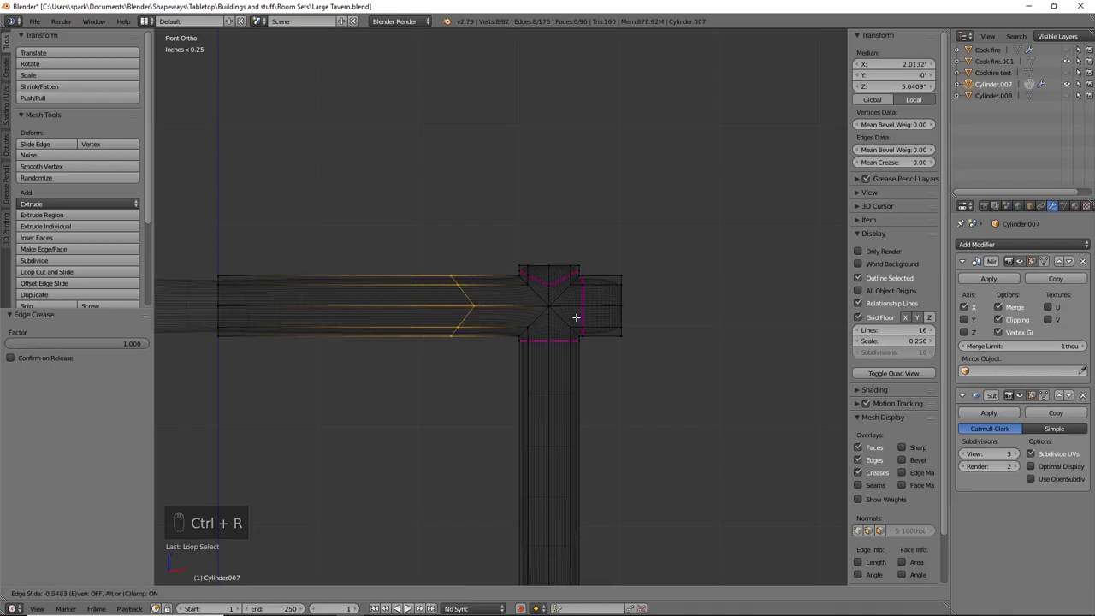
{"action": "left_click", "coordinate": [627, 322]}
{"action": "key", "text": "ctrl+e"}
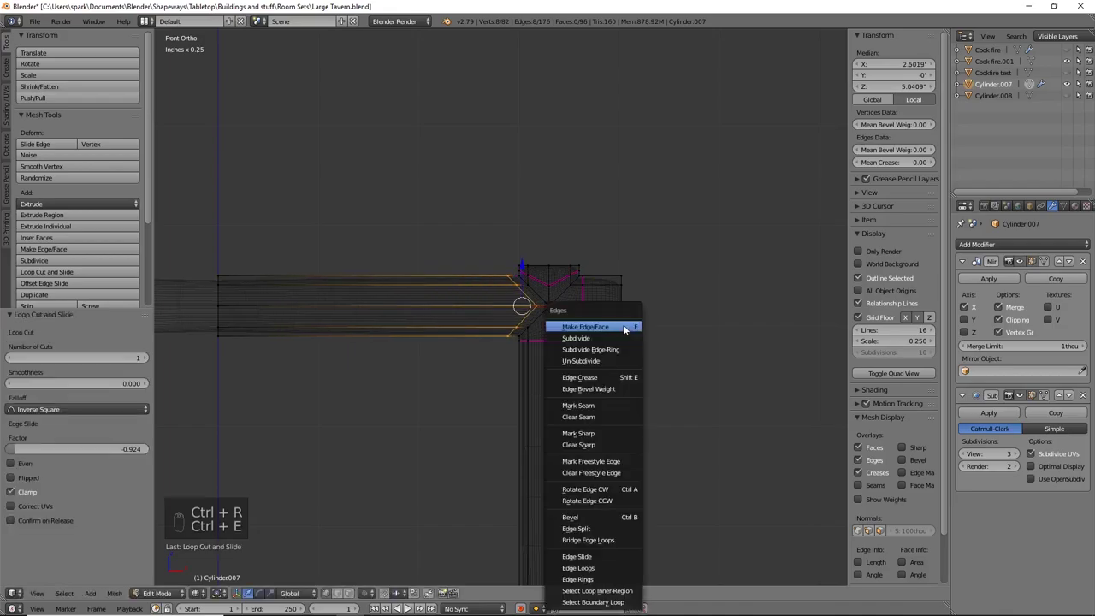
{"action": "key", "text": "shift+w"}
{"action": "right_click", "coordinate": [649, 319]}
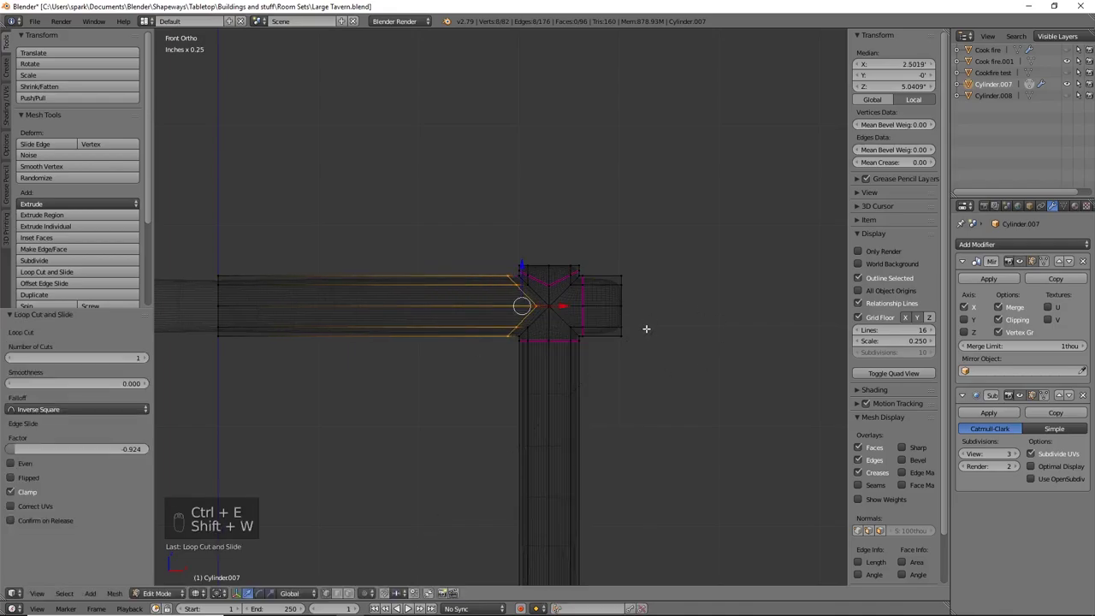
{"action": "key", "text": "shift+e"}
{"action": "left_click", "coordinate": [704, 330]}
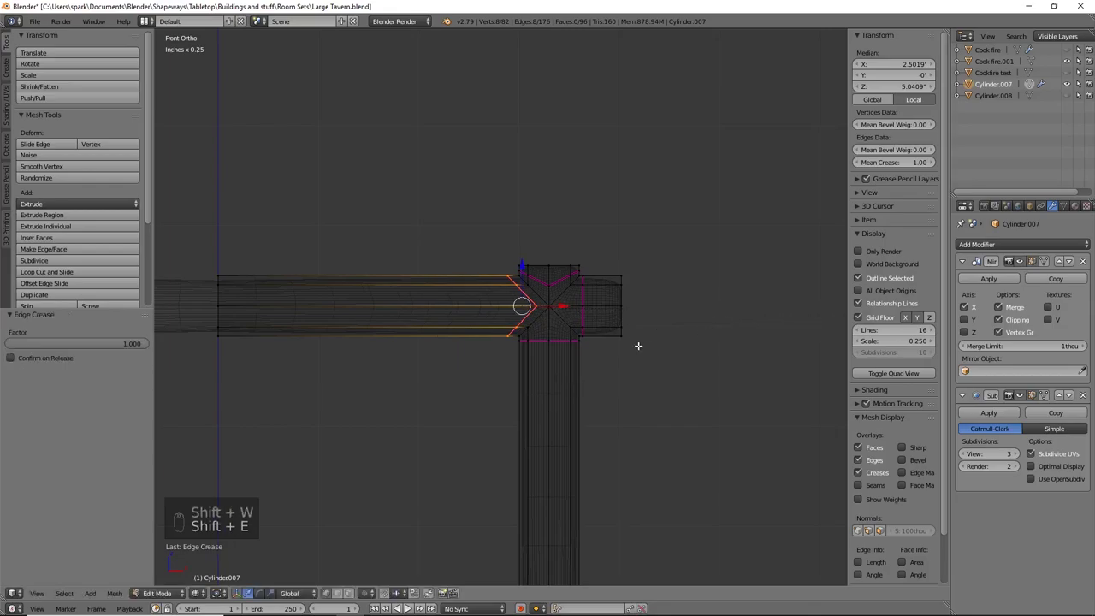
Step: Examine the creased post and crossbeam joint in solid shading from several angles, with and without the edit mesh
{"action": "mouse_move", "coordinate": [638, 345]}
{"action": "middle_mouse_down"}
{"action": "mouse_move", "coordinate": [653, 370]}
{"action": "mouse_move", "coordinate": [687, 379]}
{"action": "mouse_move", "coordinate": [619, 408]}
{"action": "mouse_move", "coordinate": [570, 350]}
{"action": "middle_mouse_up"}
{"action": "key", "text": "z"}
{"action": "scroll", "coordinate": [586, 372], "scroll_direction": "up", "scroll_amount": 3}
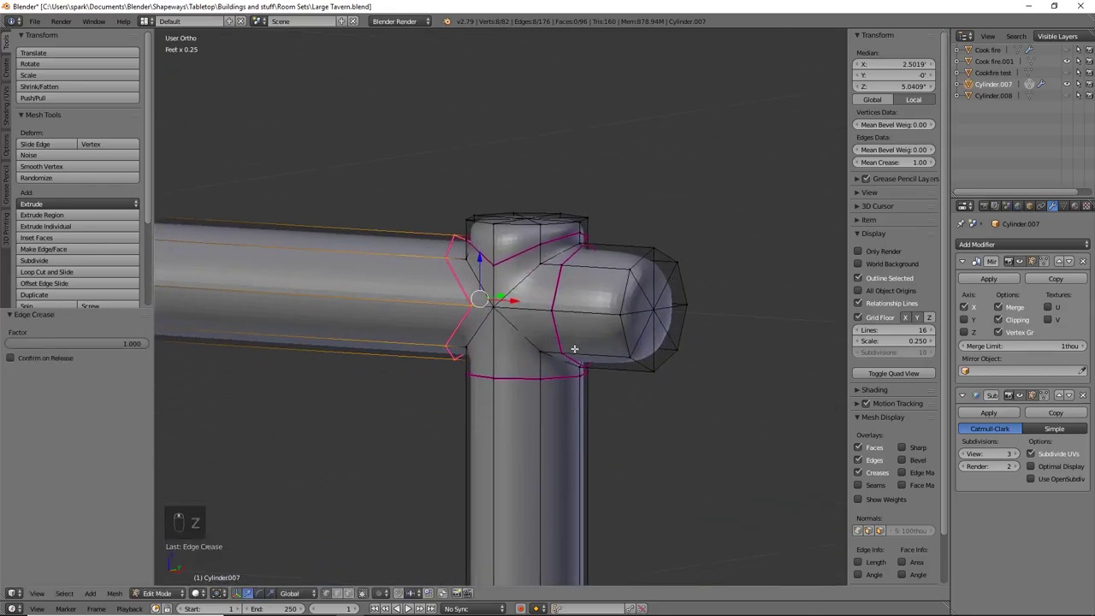
{"action": "scroll", "coordinate": [510, 350], "scroll_direction": "up", "scroll_amount": 2}
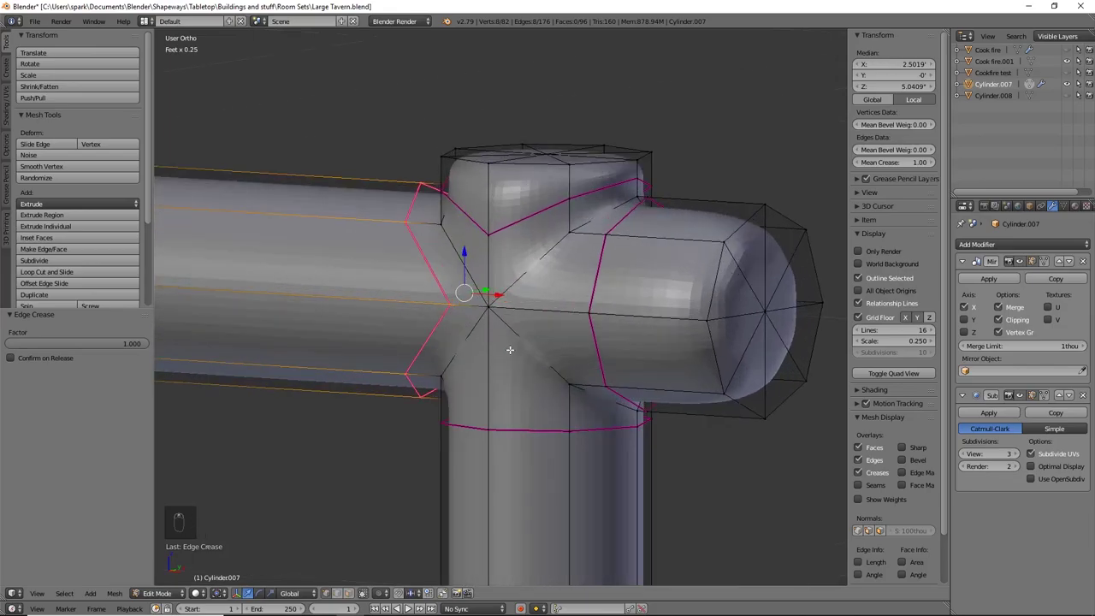
{"action": "key", "text": "Tab"}
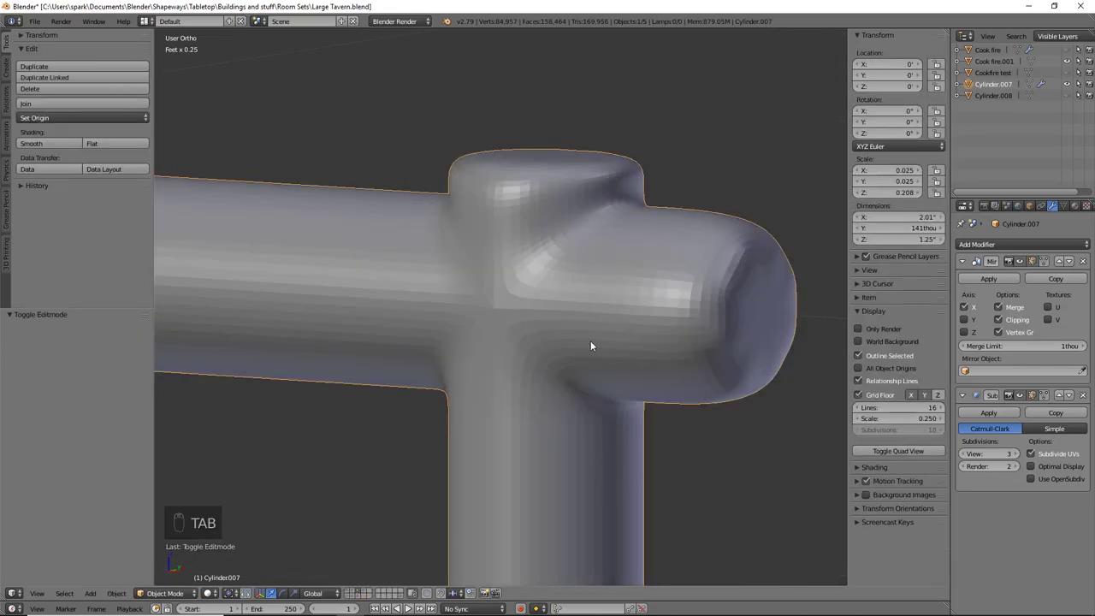
{"action": "middle_click_drag", "start_coordinate": [591, 345], "coordinate": [628, 317]}
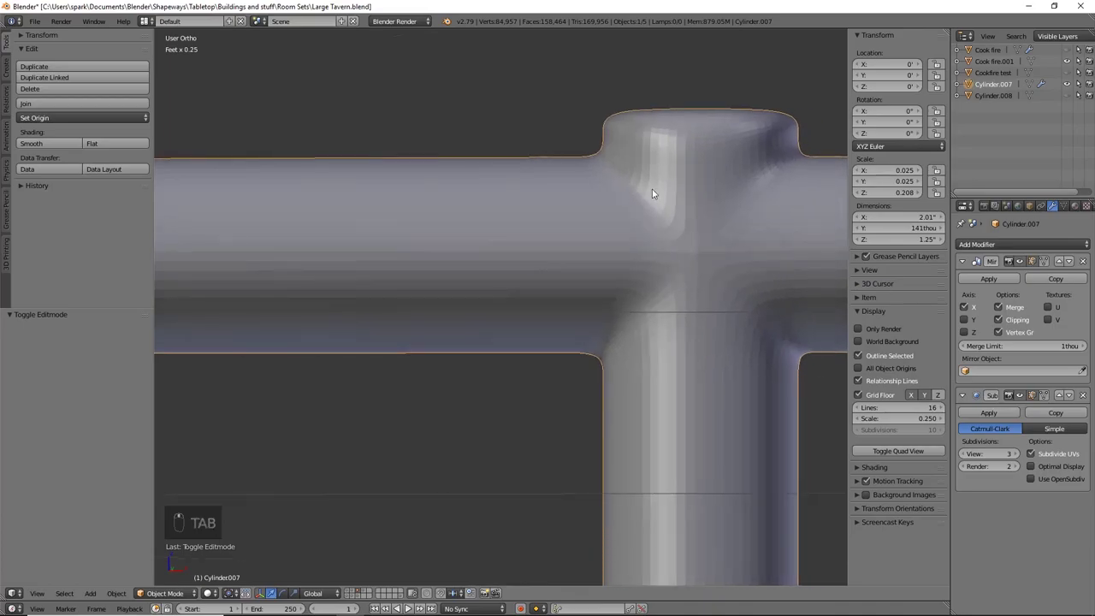
{"action": "middle_click_drag", "start_coordinate": [689, 277], "coordinate": [494, 299]}
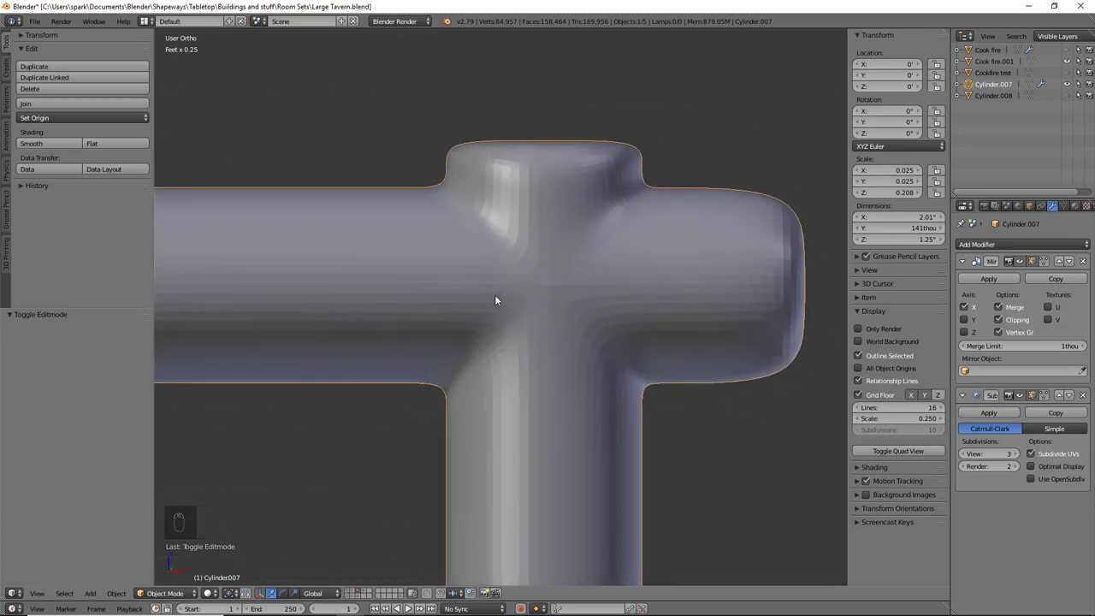
Step: Add an edge loop around the crossbeam's outer stub near its end cap, slid to a factor of about -0.63
{"action": "key", "text": "Tab"}
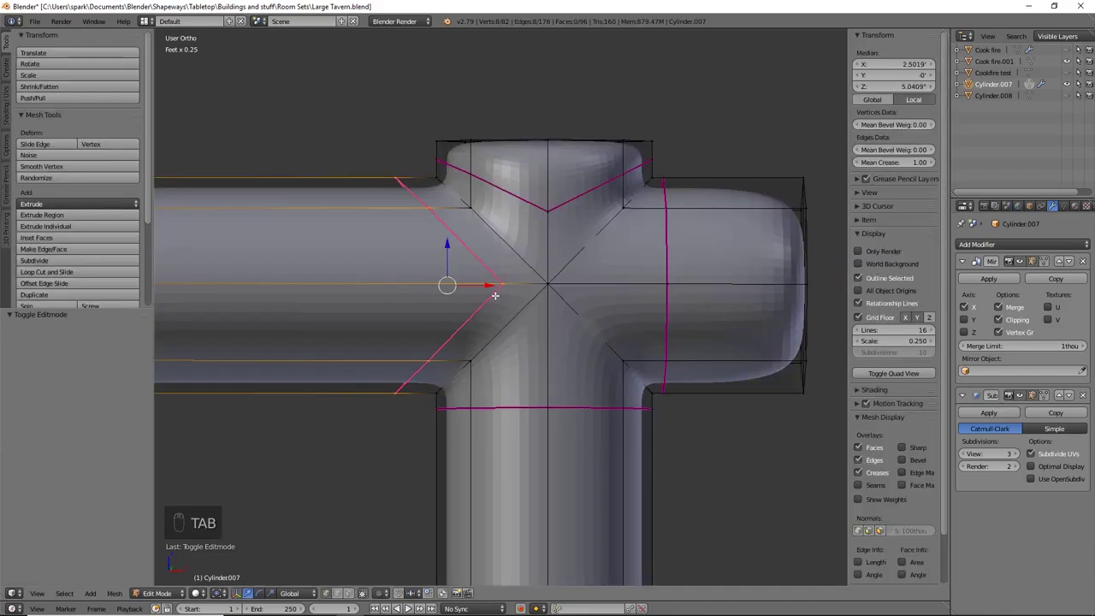
{"action": "scroll", "coordinate": [631, 316], "scroll_direction": "down", "scroll_amount": 5}
{"action": "middle_click_drag", "start_coordinate": [589, 369], "coordinate": [579, 382]}
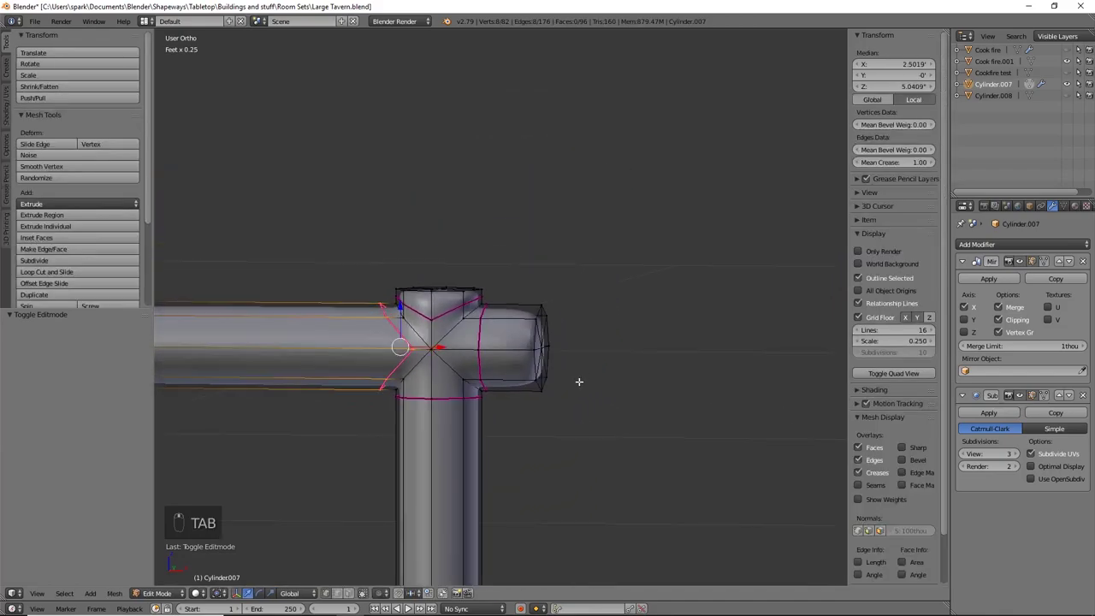
{"action": "key", "text": "ctrl+r"}
{"action": "left_click", "coordinate": [519, 334]}
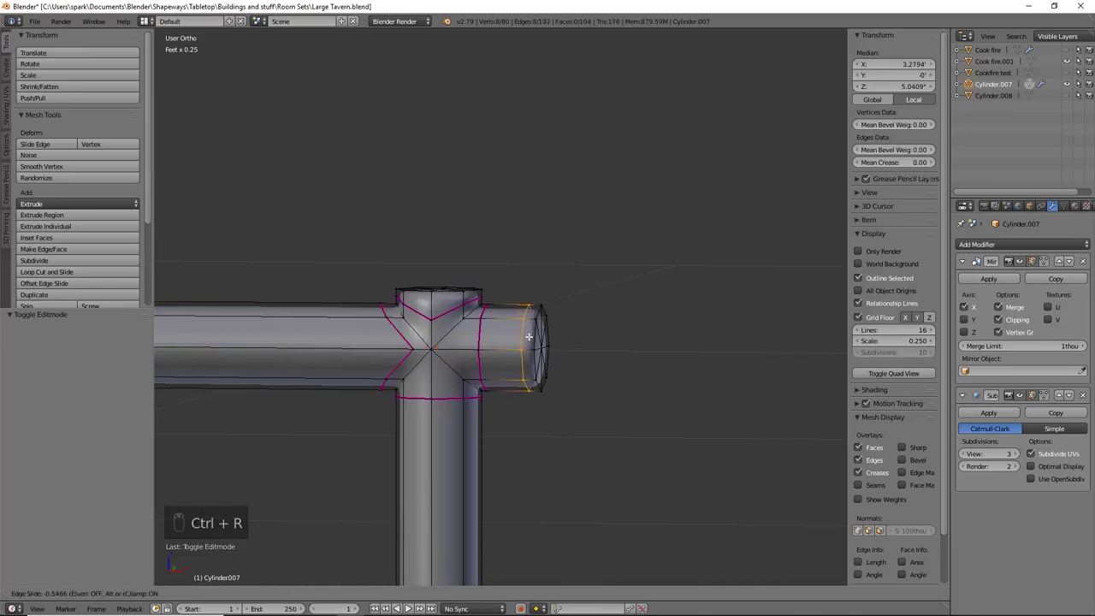
{"action": "left_click", "coordinate": [531, 337]}
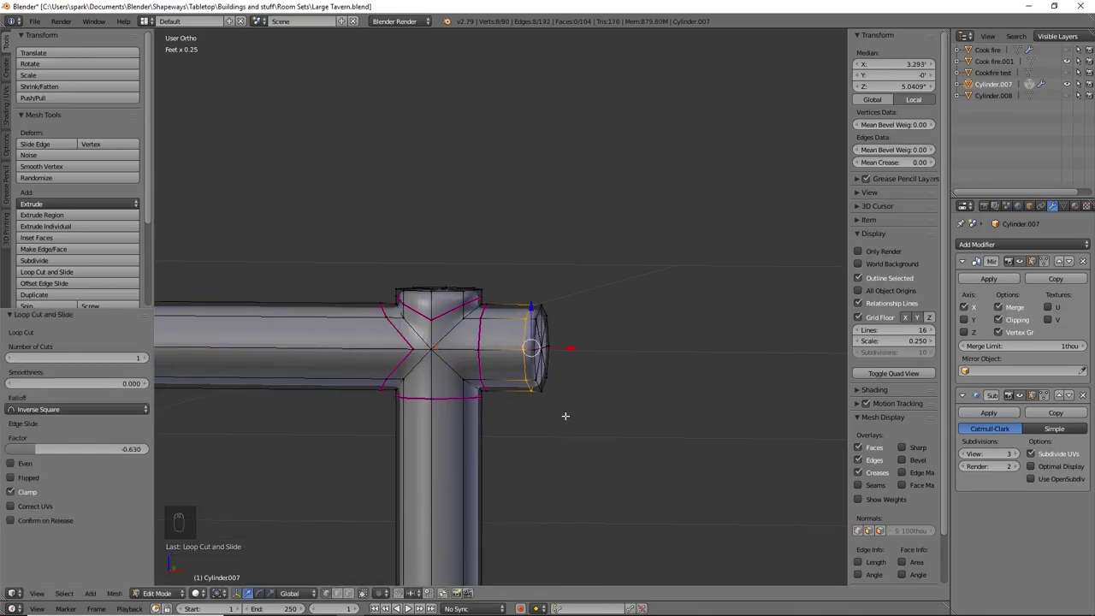
Step: Add an edge loop around the post's top stub near its cap, slid to a factor of about -0.519
{"action": "scroll", "coordinate": [548, 402], "scroll_direction": "up", "scroll_amount": 4}
{"action": "middle_click_drag", "start_coordinate": [418, 329], "coordinate": [452, 334], "text": "shift"}
{"action": "key", "text": "ctrl+r"}
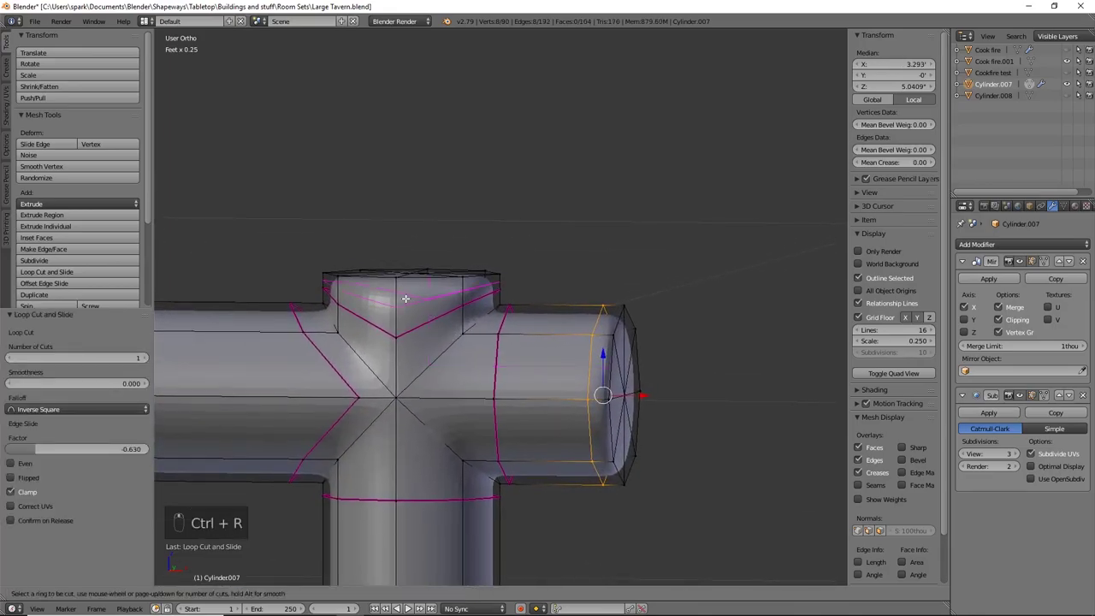
{"action": "left_click", "coordinate": [406, 298]}
{"action": "left_click", "coordinate": [409, 285]}
{"action": "middle_click_drag", "start_coordinate": [510, 407], "coordinate": [504, 381], "text": "shift"}
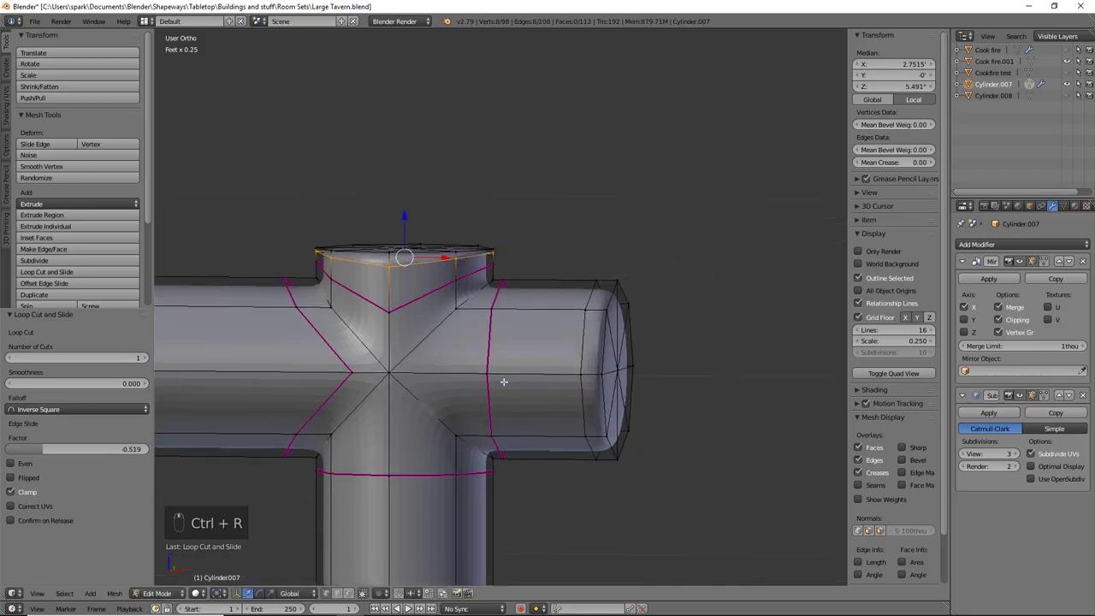
Step: Add an edge loop around the post's lower end inside the stone rim, slid to a factor of about 0.909
{"action": "scroll", "coordinate": [504, 382], "scroll_direction": "down", "scroll_amount": 6}
{"action": "middle_click_drag", "start_coordinate": [508, 317], "coordinate": [547, 340]}
{"action": "scroll", "coordinate": [540, 344], "scroll_direction": "up", "scroll_amount": 2}
{"action": "key", "text": "KP_1"}
{"action": "key", "text": "z"}
{"action": "scroll", "coordinate": [581, 270], "scroll_direction": "up", "scroll_amount": 3}
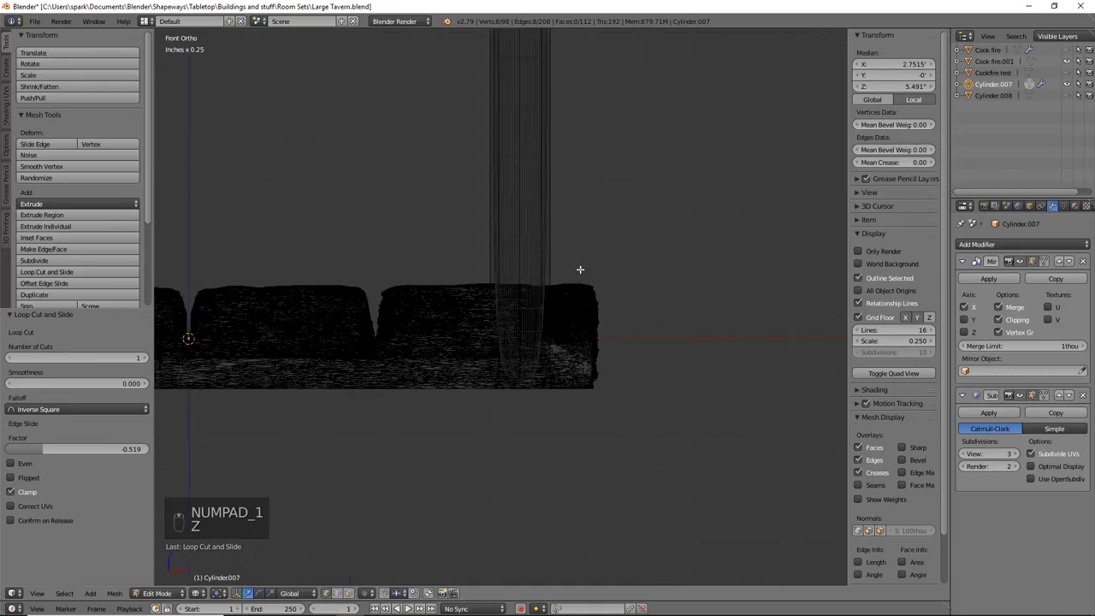
{"action": "key", "text": "ctrl+r"}
{"action": "left_click", "coordinate": [522, 213]}
{"action": "left_click", "coordinate": [532, 378]}
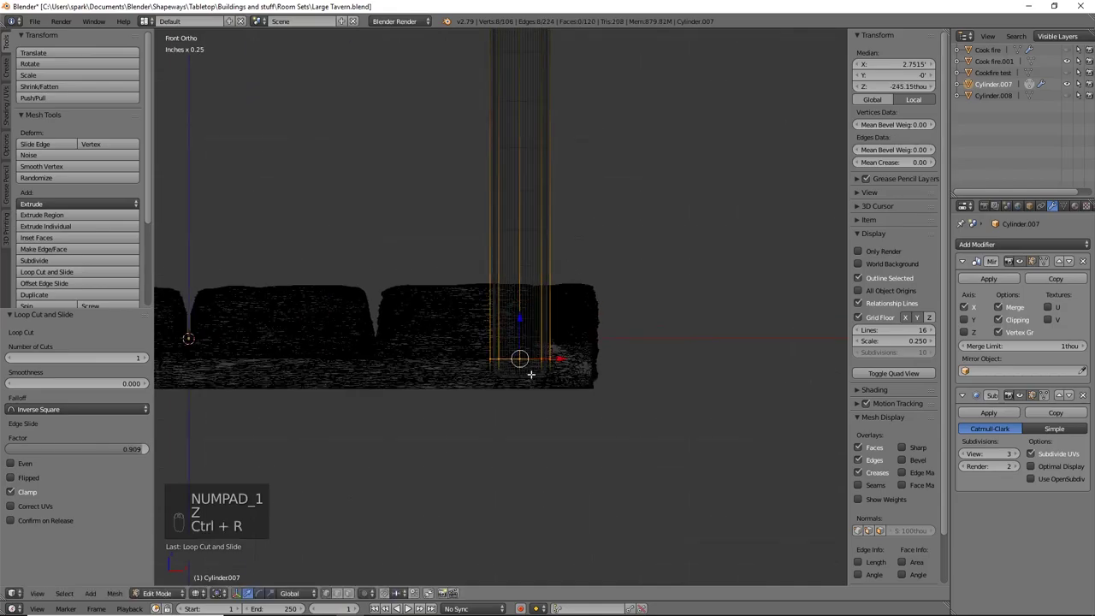
Step: Crease the edge loop at the very bottom of the post at 1 and return to Object Mode
{"action": "left_click", "coordinate": [530, 374], "text": "alt"}
{"action": "left_click", "coordinate": [529, 380], "text": "alt"}
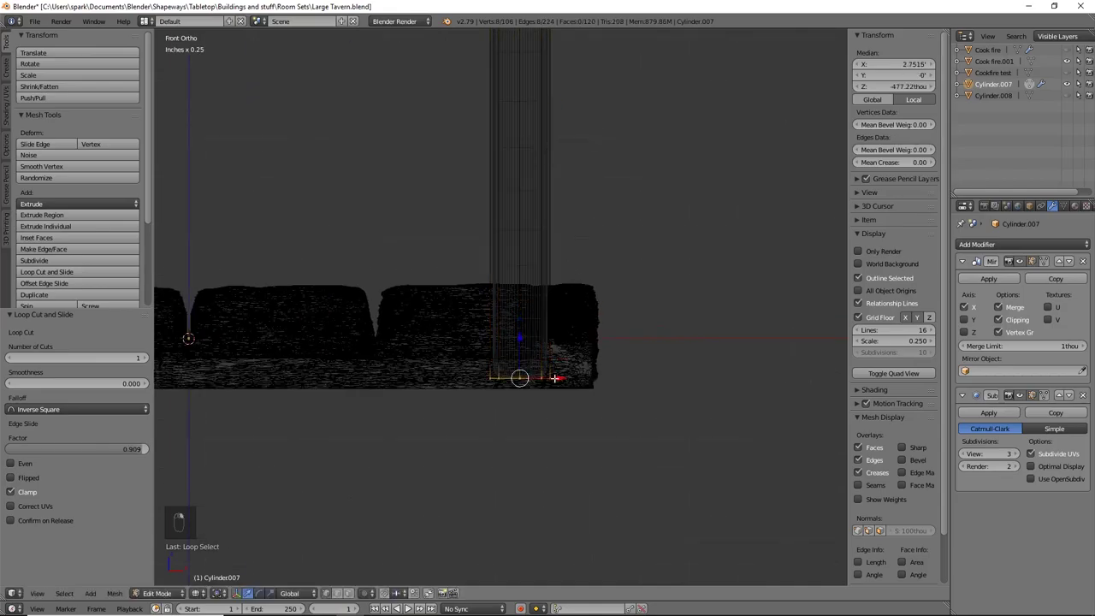
{"action": "key", "text": "shift+e"}
{"action": "left_click", "coordinate": [550, 288]}
{"action": "key", "text": "z"}
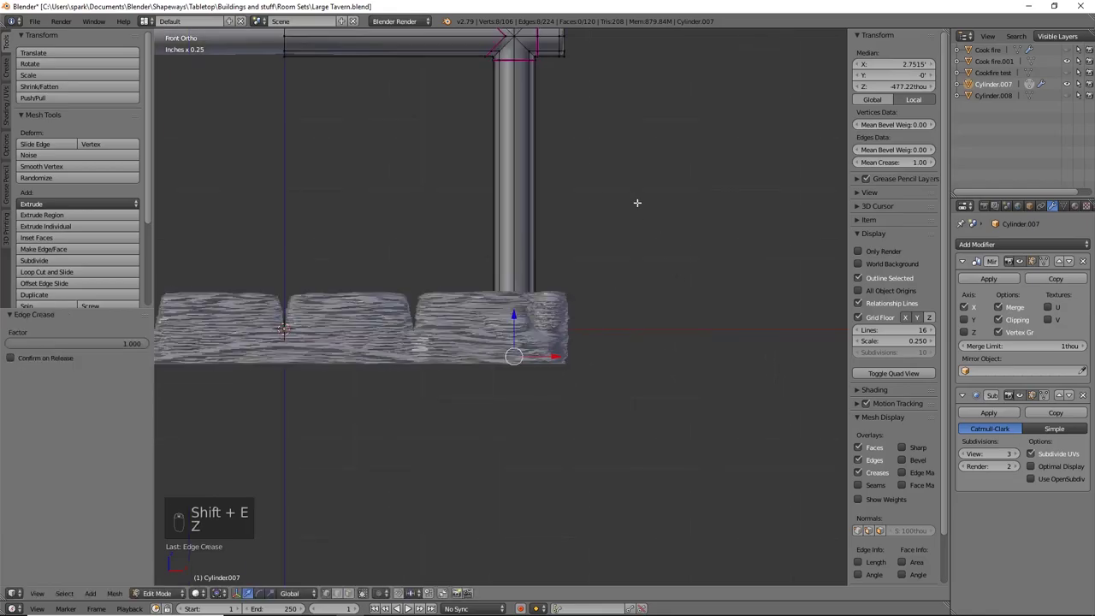
{"action": "mouse_move", "coordinate": [635, 203]}
{"action": "middle_mouse_down"}
{"action": "mouse_move", "coordinate": [569, 201]}
{"action": "mouse_move", "coordinate": [621, 317]}
{"action": "mouse_move", "coordinate": [609, 328]}
{"action": "mouse_move", "coordinate": [543, 349]}
{"action": "mouse_move", "coordinate": [453, 329]}
{"action": "middle_mouse_up"}
{"action": "key", "text": "Tab"}
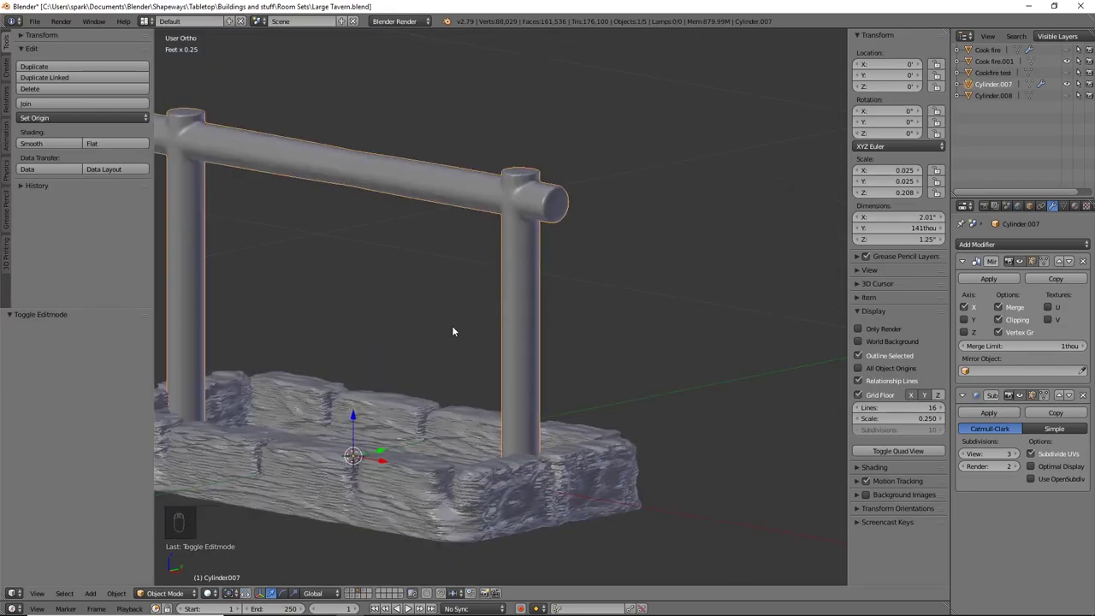
Step: Rename the post-and-crossbeam object as Stand
{"action": "double_click", "coordinate": [997, 84]}
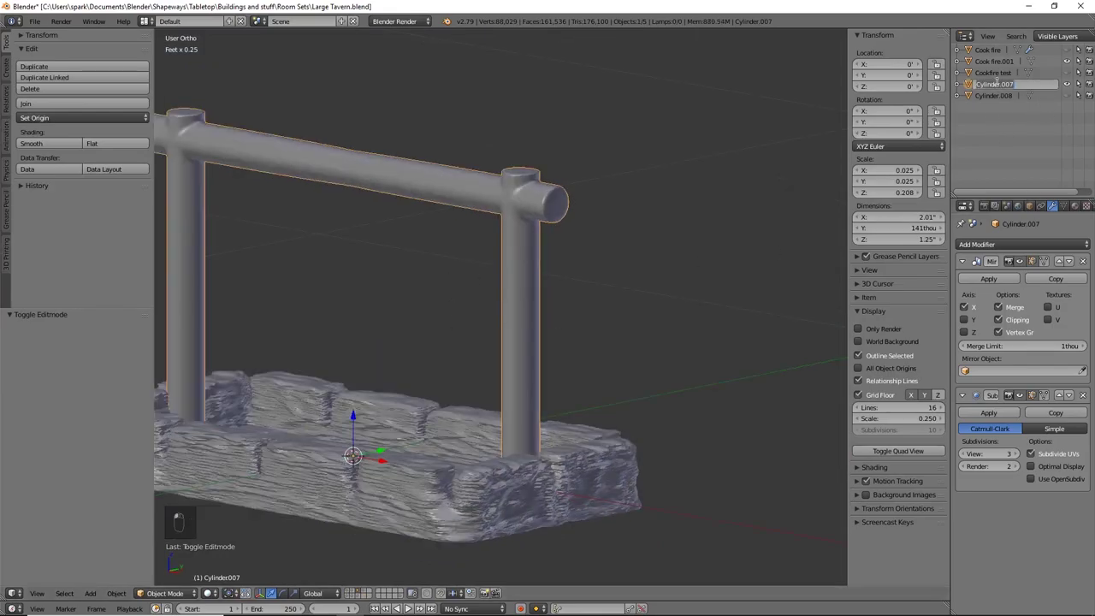
{"action": "type", "text": "Stand"}
{"action": "key", "text": "Return"}
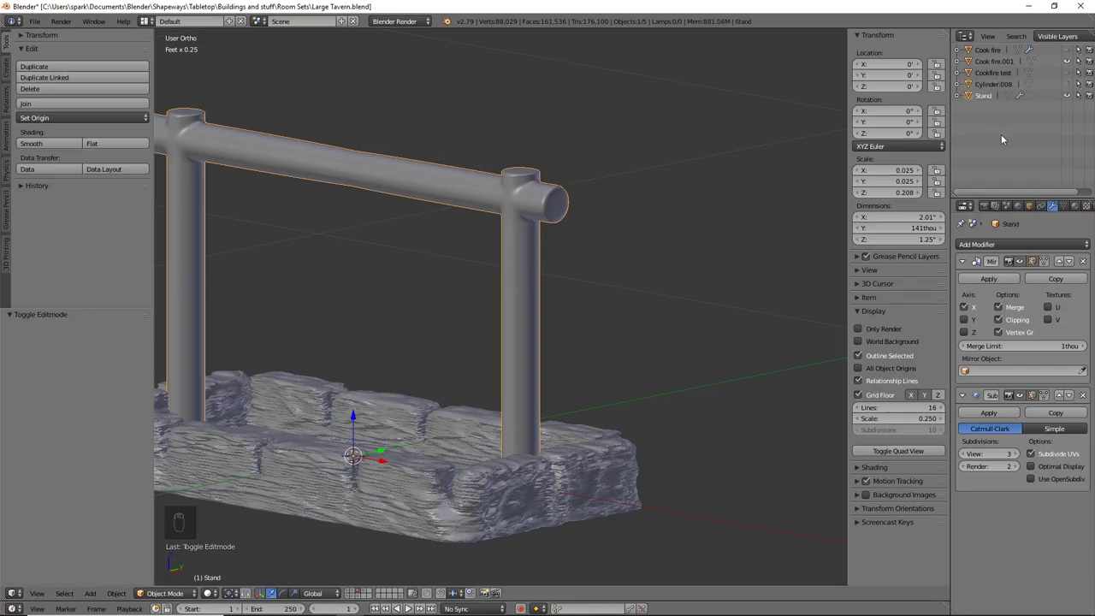
Step: Delete the hidden leftover object Cylinder.008 from the scene
{"action": "left_click", "coordinate": [1001, 84]}
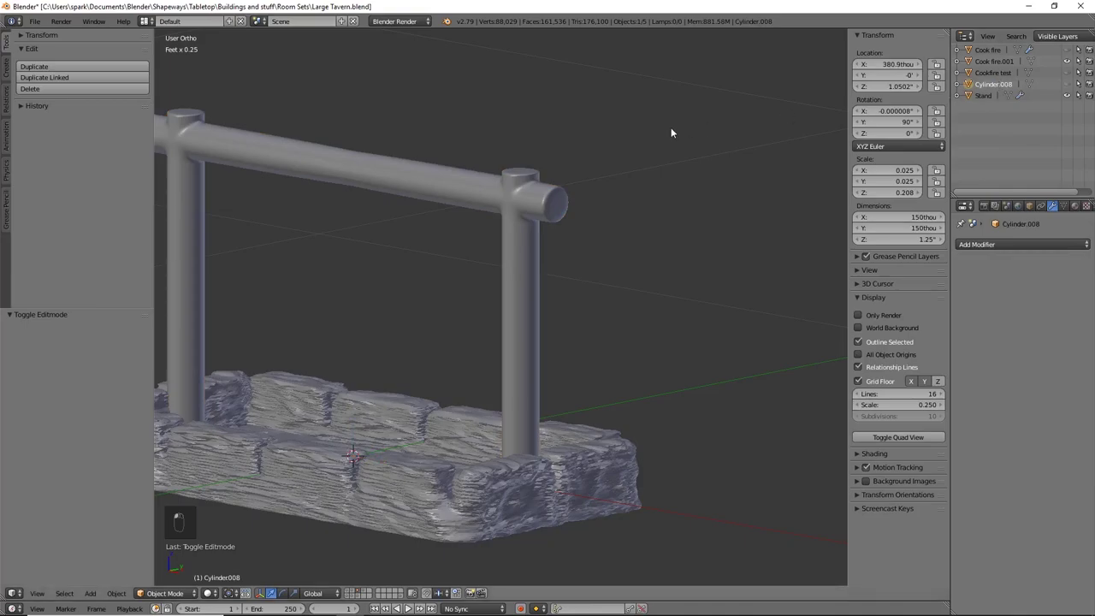
{"action": "key", "text": "x"}
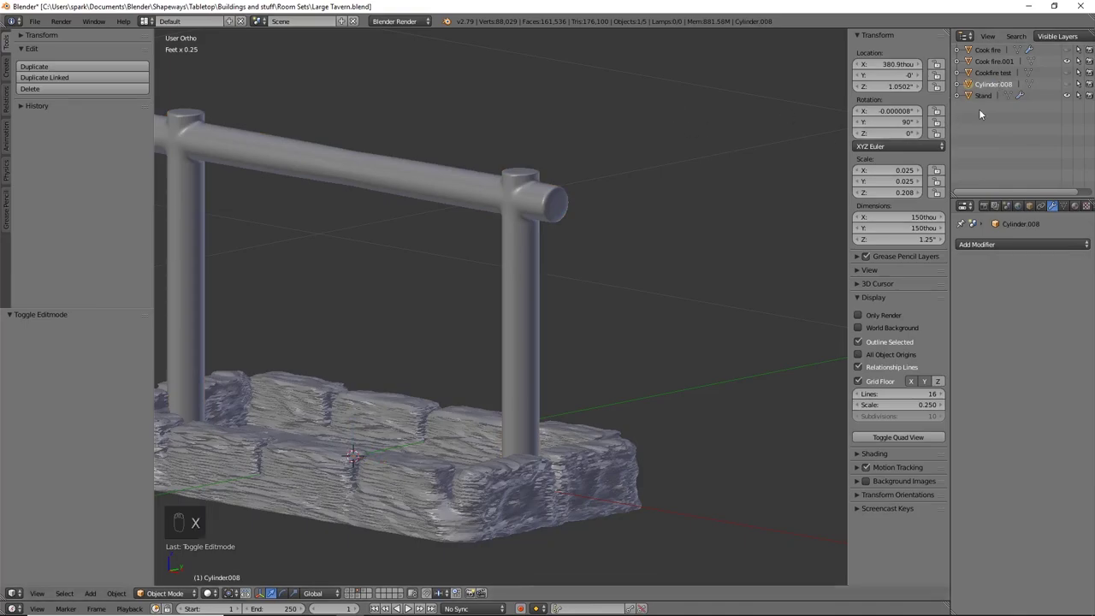
{"action": "right_click", "coordinate": [990, 85]}
{"action": "left_click", "coordinate": [944, 122]}
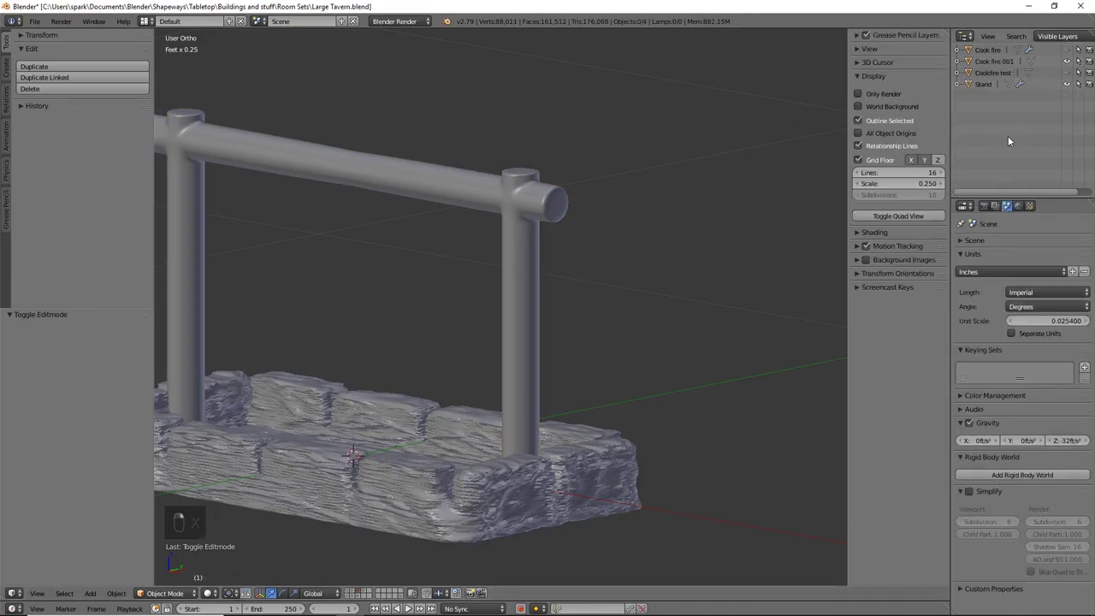
Step: Hide the Stand and Cook fire.001 objects to clear the workspace
{"action": "key", "text": "Home"}
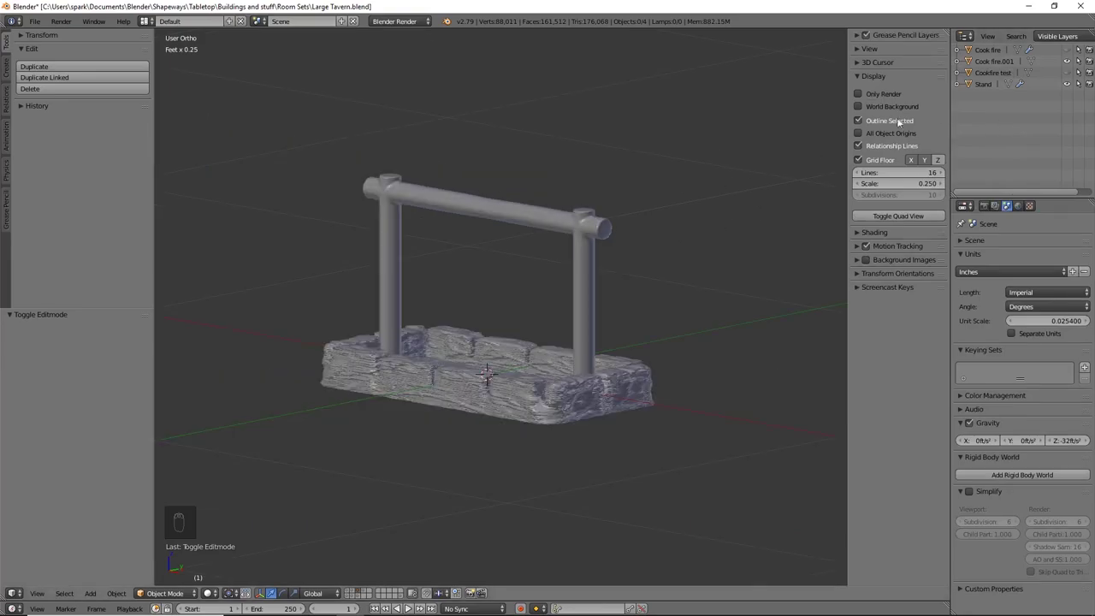
{"action": "left_click", "coordinate": [1067, 84]}
{"action": "left_click", "coordinate": [1067, 62]}
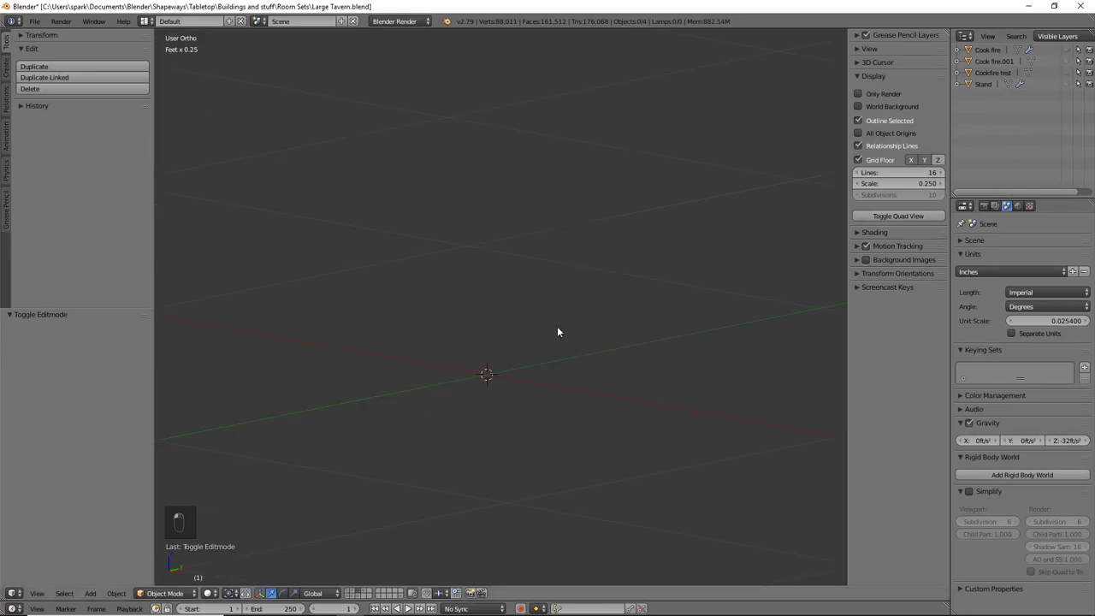
Step: Add a 12-vertex mesh circle at the origin with a radius of 152 thou
{"action": "key", "text": "shift+a"}
{"action": "mouse_move", "coordinate": [559, 331]}
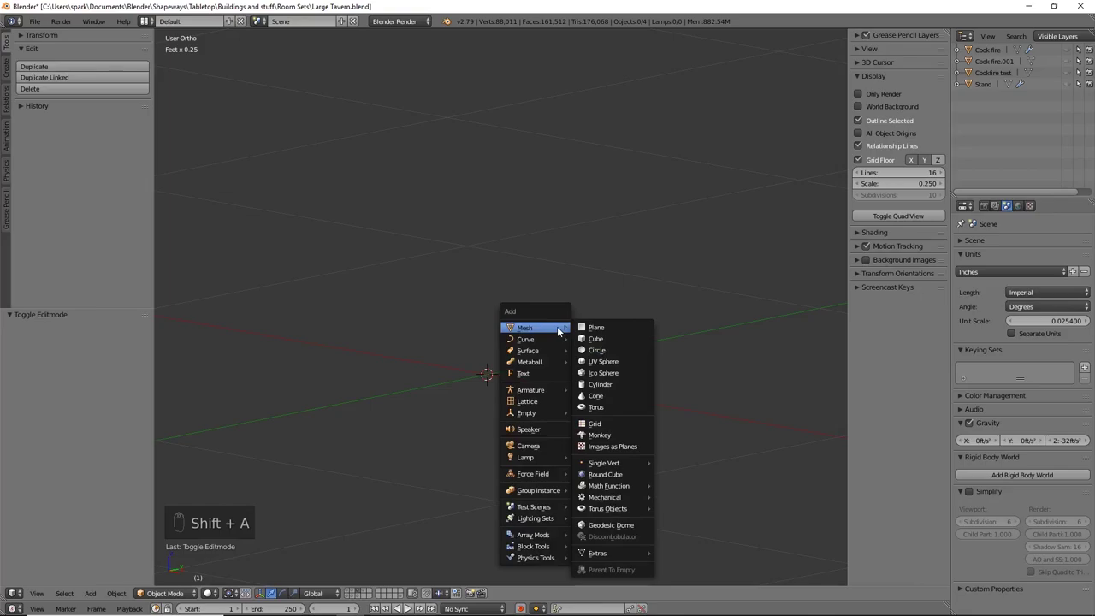
{"action": "left_click", "coordinate": [599, 351]}
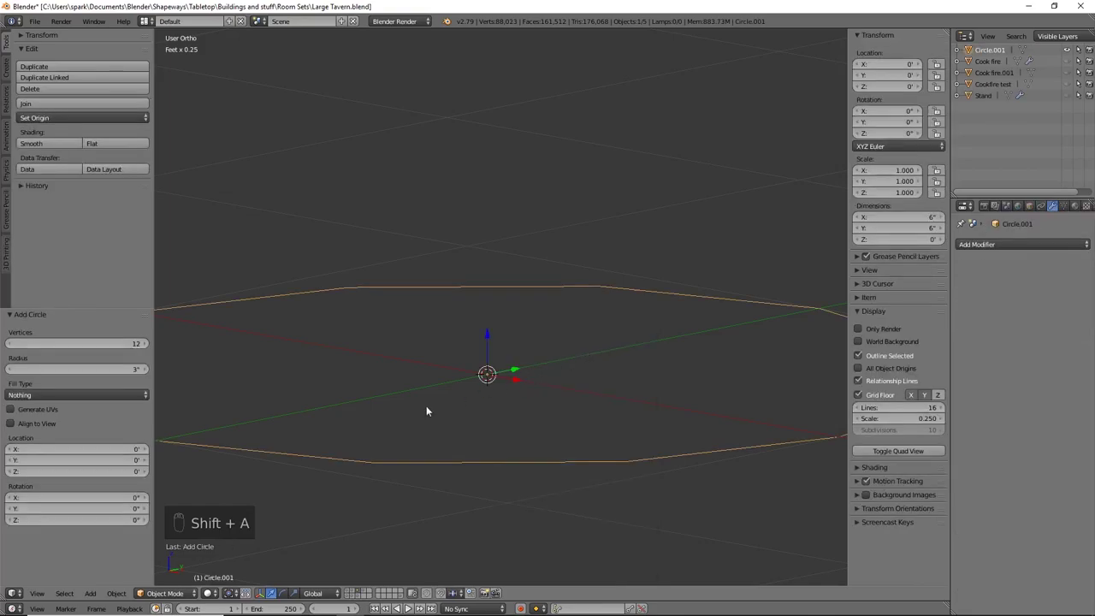
{"action": "left_click", "coordinate": [136, 368]}
{"action": "type", "text": "3in"}
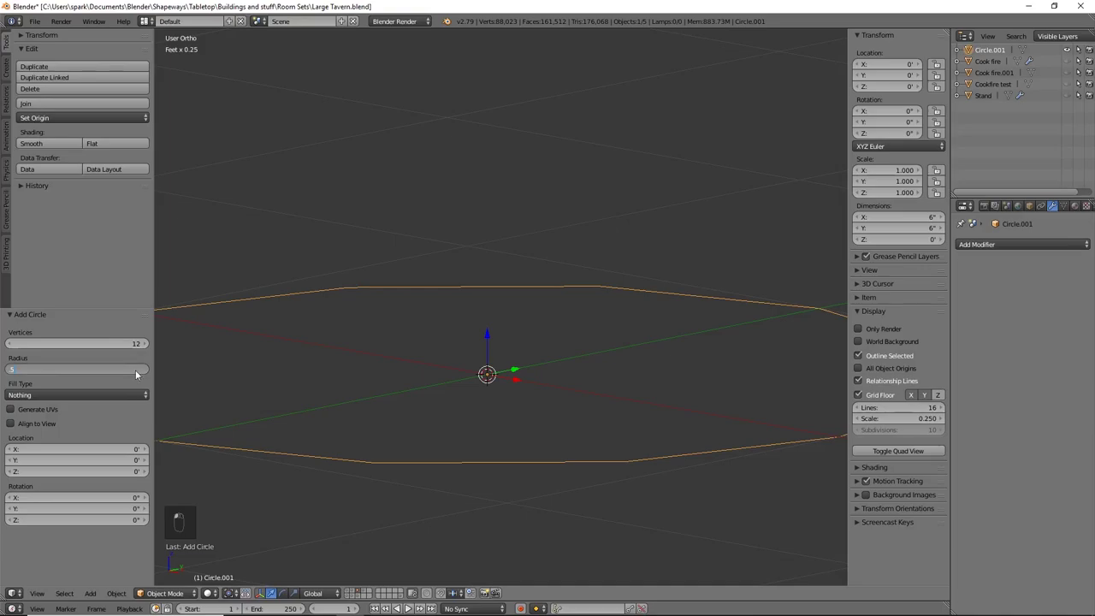
{"action": "key", "text": "Return"}
{"action": "scroll", "coordinate": [459, 398], "scroll_direction": "down", "scroll_amount": 5}
{"action": "scroll", "coordinate": [465, 407], "scroll_direction": "up", "scroll_amount": 8}
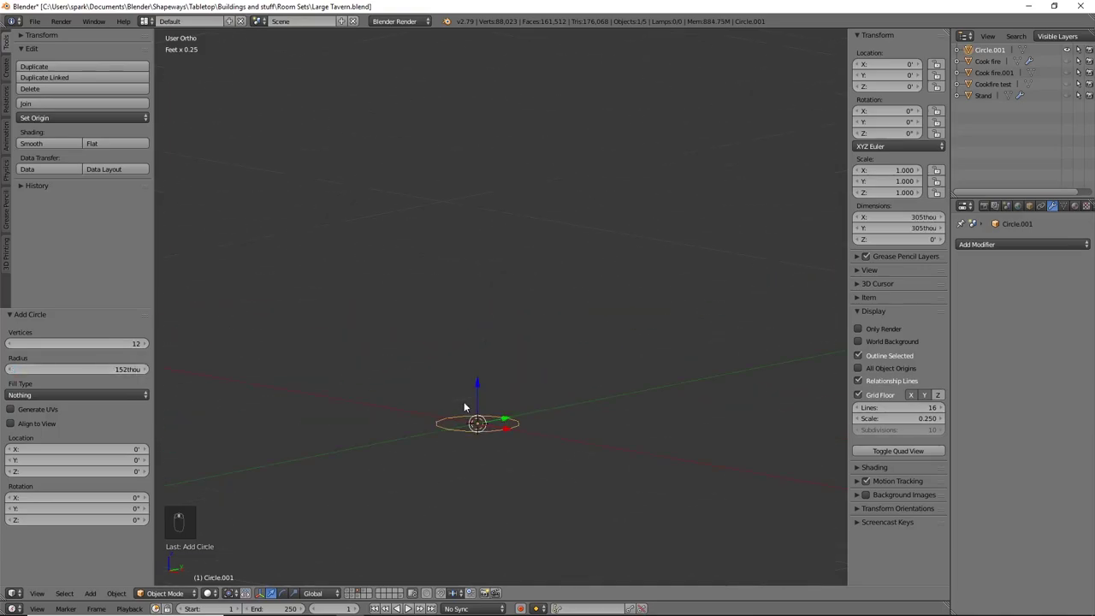
Step: Fill the new circle with an Ngon face
{"action": "key", "text": "KP_7"}
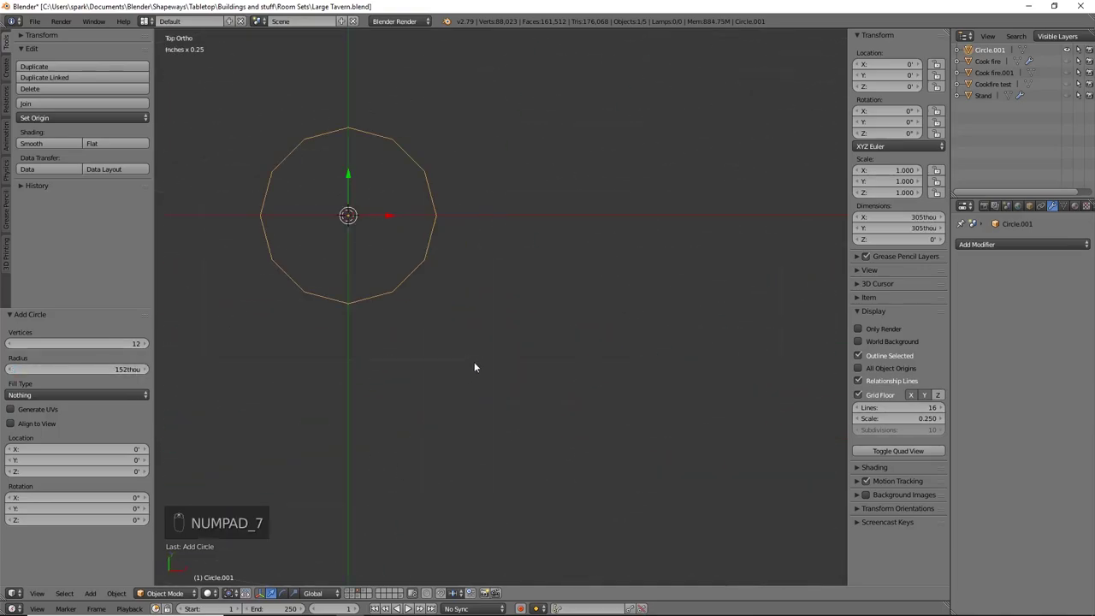
{"action": "left_click", "coordinate": [120, 395]}
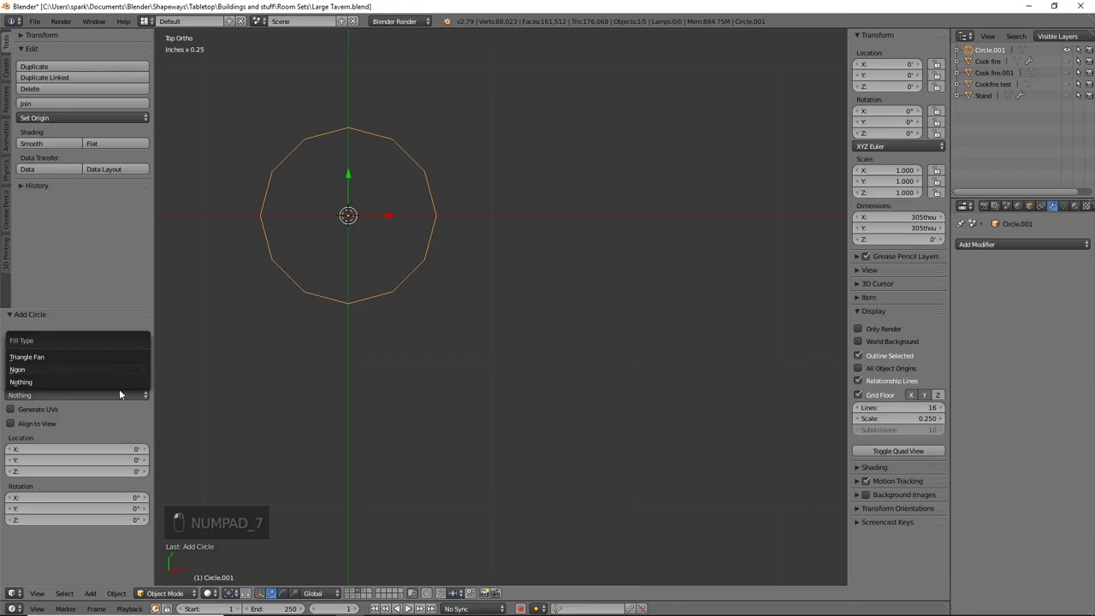
{"action": "left_click", "coordinate": [55, 369]}
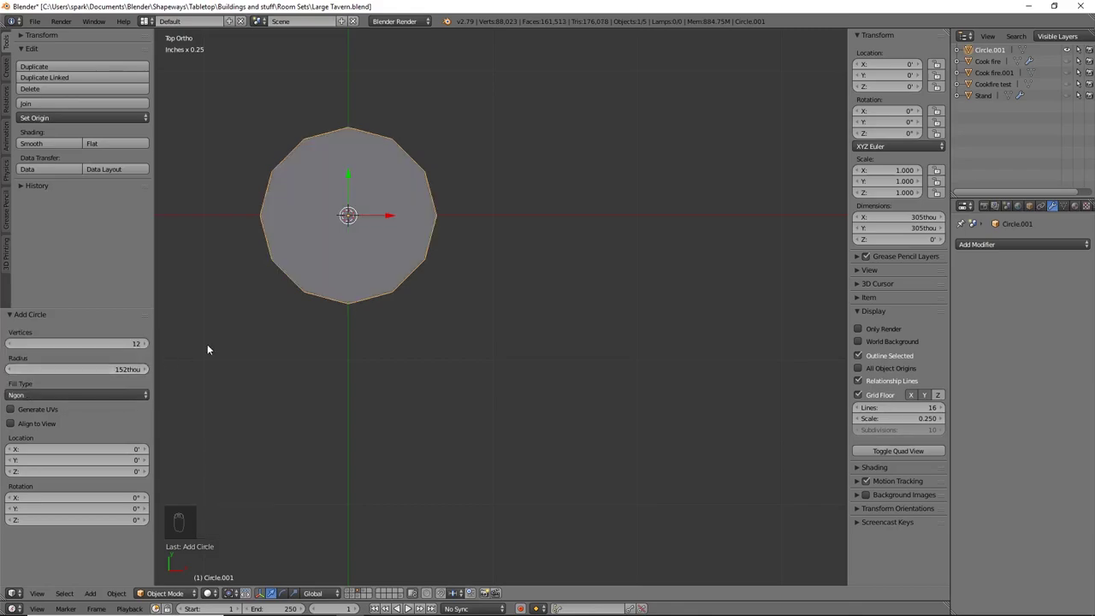
Step: Extrude the circle's face about 104 thou downward along Z in front view
{"action": "middle_click_drag", "start_coordinate": [353, 264], "coordinate": [518, 348], "text": "shift"}
{"action": "key", "text": "Tab"}
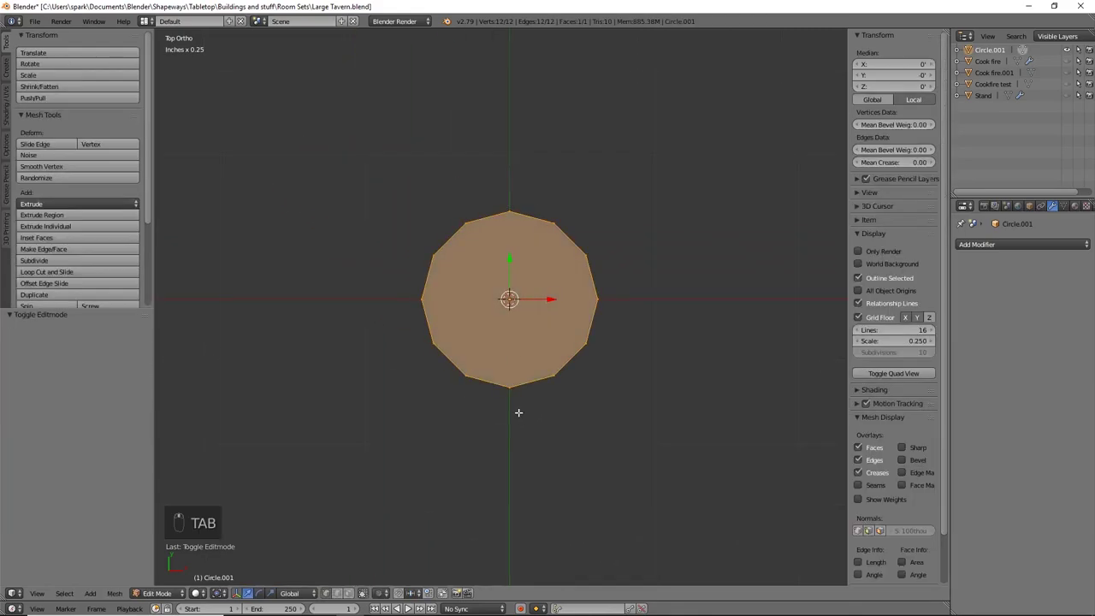
{"action": "middle_click_drag", "start_coordinate": [515, 410], "coordinate": [514, 383]}
{"action": "key", "text": "KP_1"}
{"action": "key", "text": "KP_Decimal"}
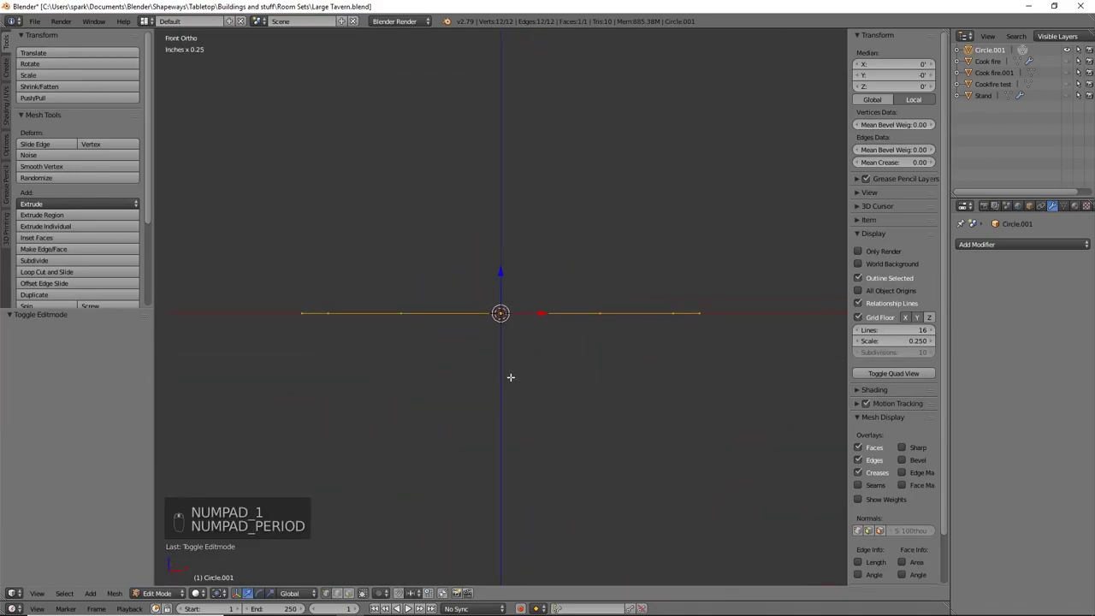
{"action": "key", "text": "n"}
{"action": "key", "text": "e"}
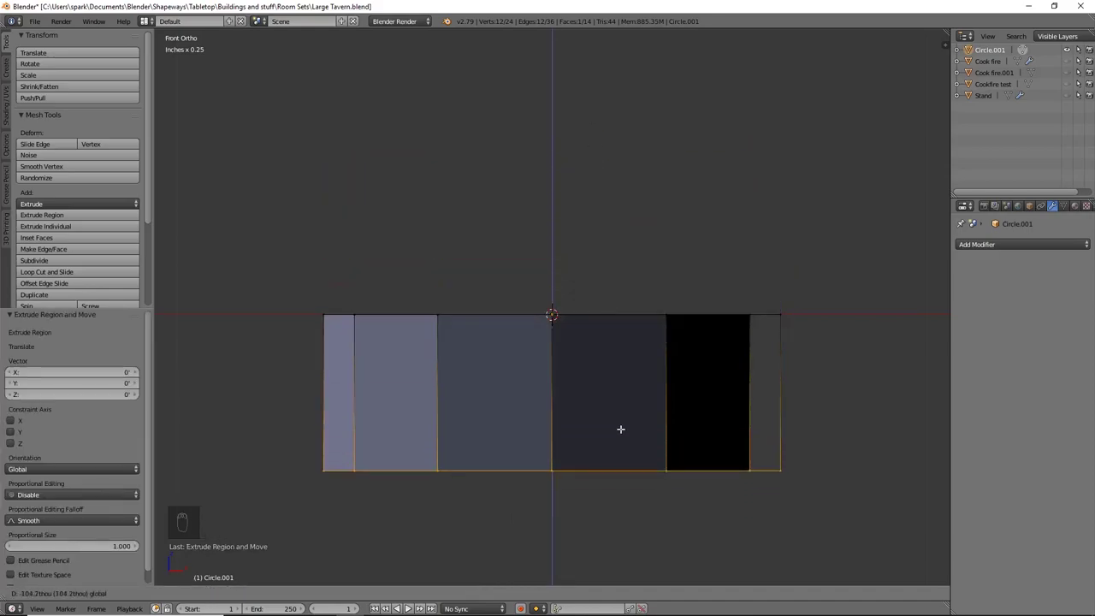
{"action": "left_click", "coordinate": [620, 429]}
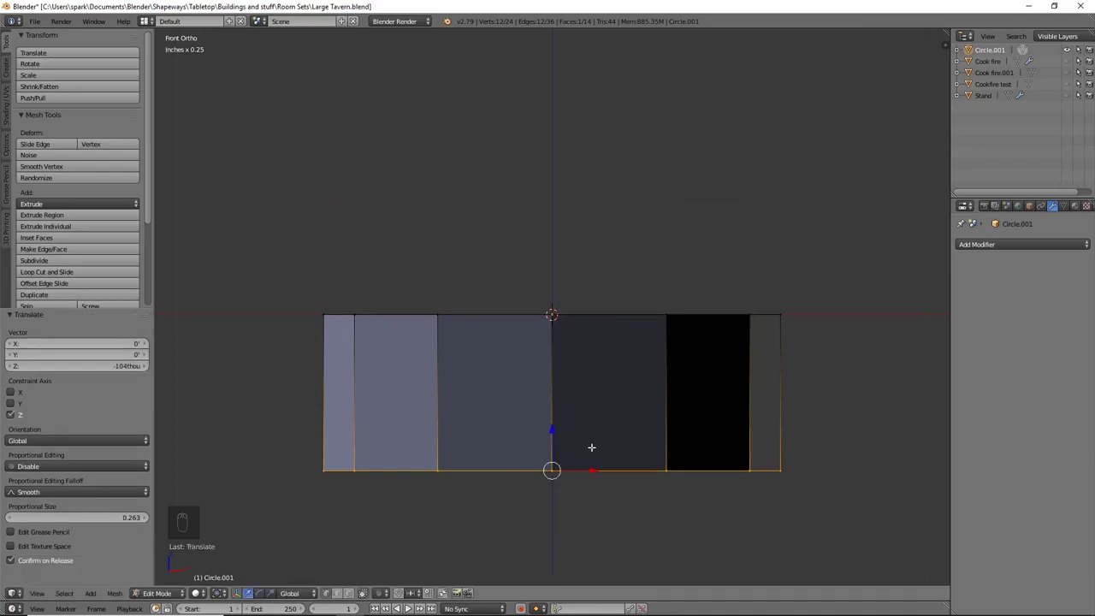
Step: Raise the extruded face 214 thou along Z, and lower it by about 96.6 thou to leave a shallow disc
{"action": "key", "text": "g"}
{"action": "key", "text": "z"}
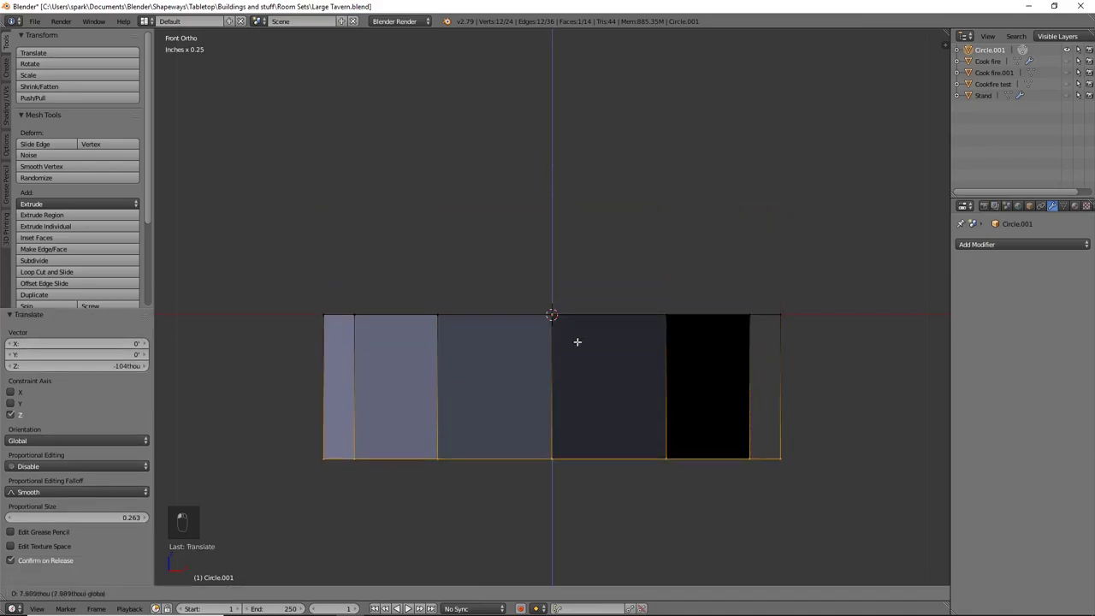
{"action": "left_click", "coordinate": [574, 107]}
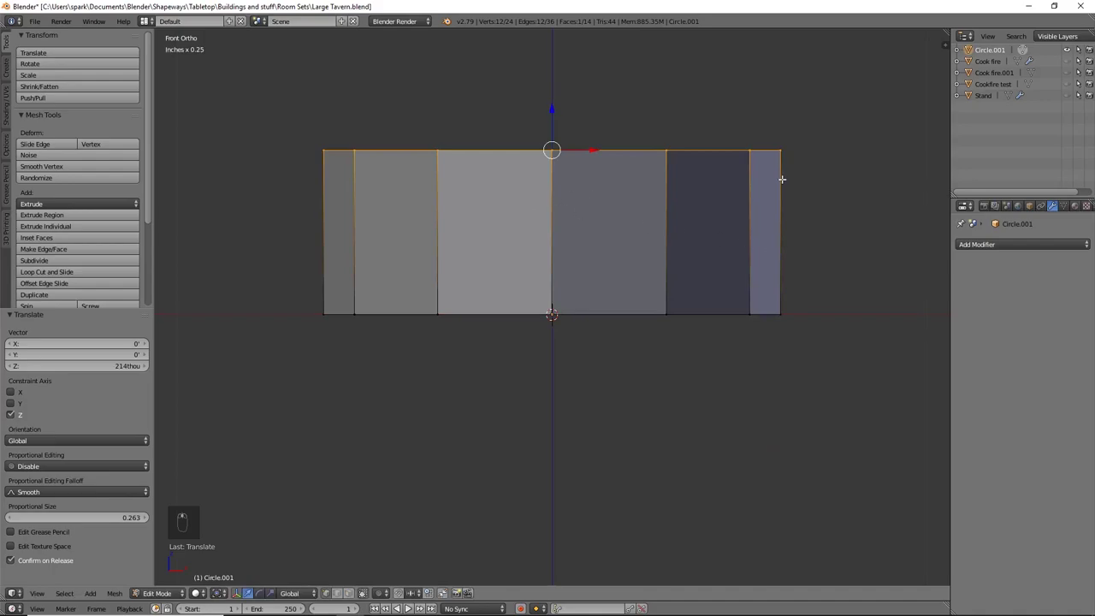
{"action": "middle_click_drag", "start_coordinate": [595, 140], "coordinate": [600, 295], "text": "shift"}
{"action": "key", "text": "g"}
{"action": "key", "text": "z"}
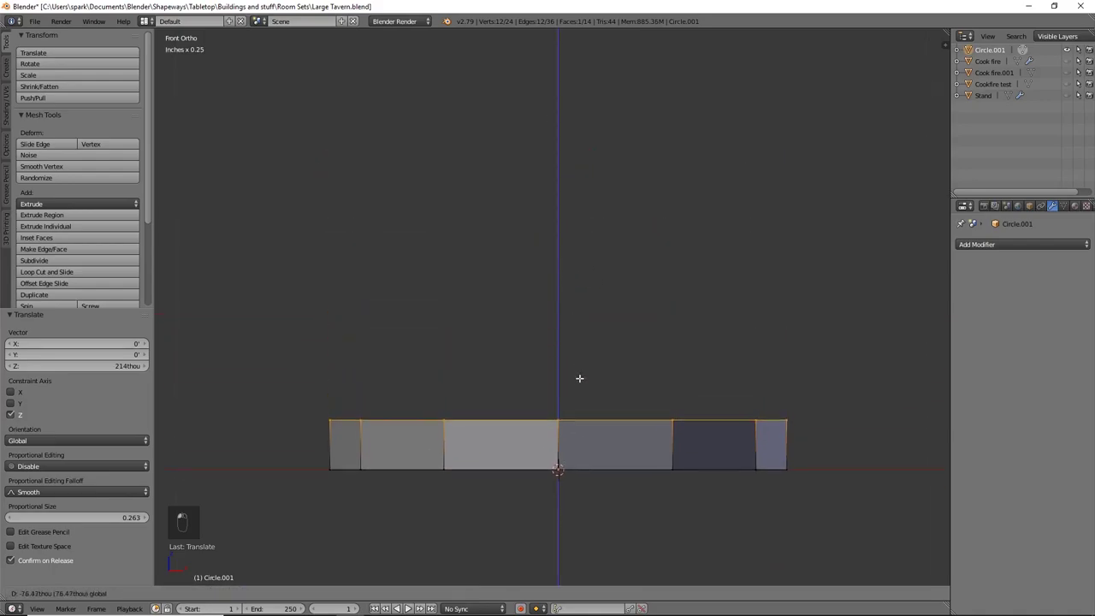
{"action": "left_click", "coordinate": [583, 405]}
Step: Scale the disc's top face by about 1.133 to flare the sides outward
{"action": "middle_click_drag", "start_coordinate": [616, 399], "coordinate": [546, 375], "text": "shift"}
{"action": "key", "text": "s"}
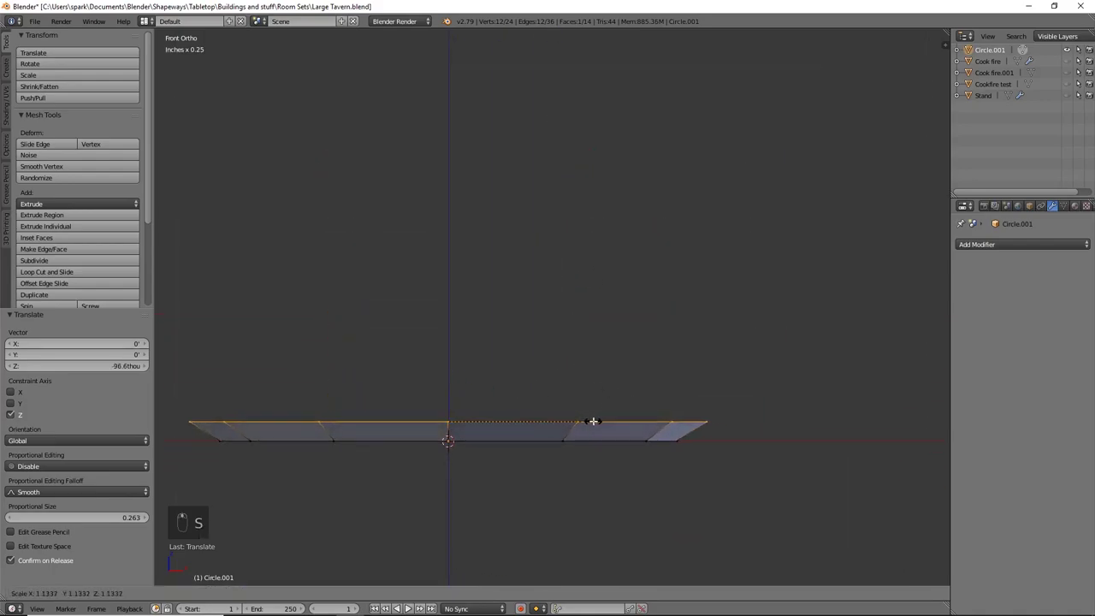
{"action": "left_click", "coordinate": [592, 420]}
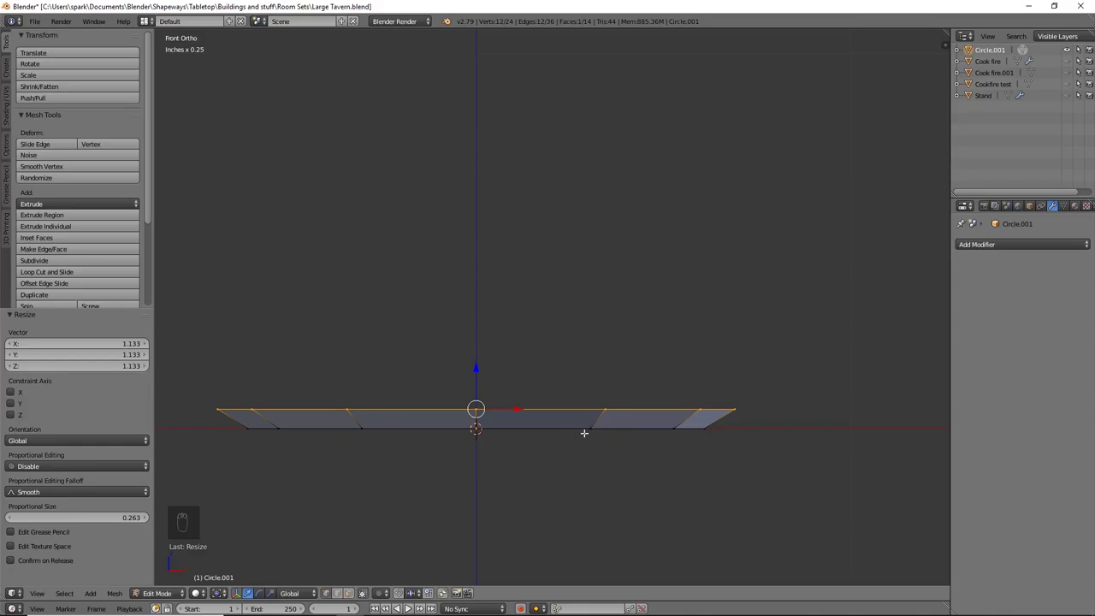
Step: Lower the flared top face about 1.14 thou along Z and scale it by a further 1.054
{"action": "left_click_drag", "start_coordinate": [477, 374], "coordinate": [480, 374]}
{"action": "key", "text": "s"}
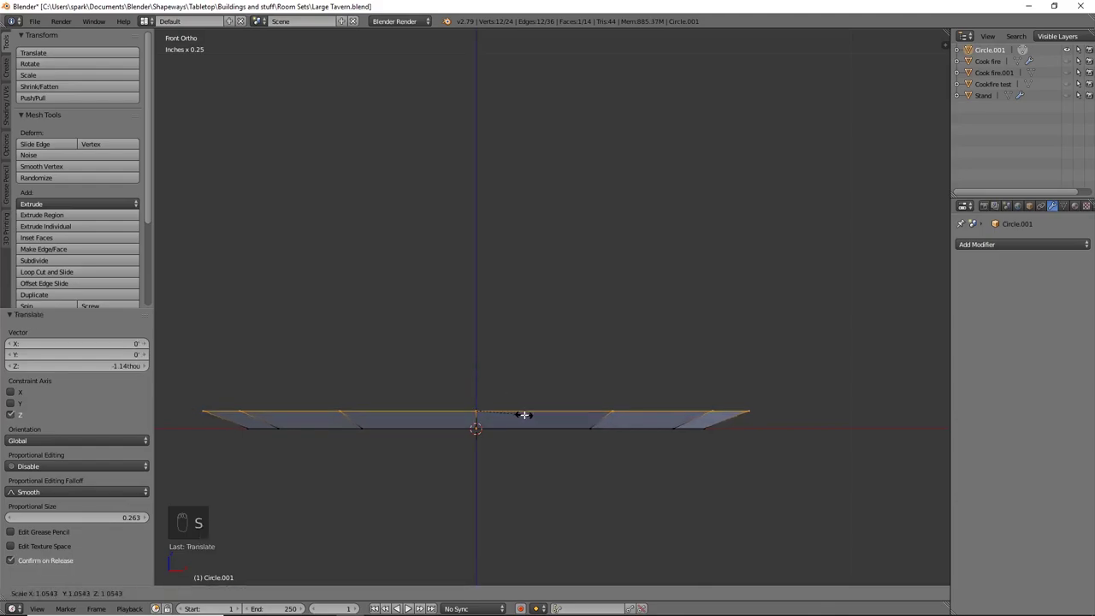
{"action": "left_click", "coordinate": [523, 415]}
{"action": "middle_click_drag", "start_coordinate": [548, 457], "coordinate": [484, 387]}
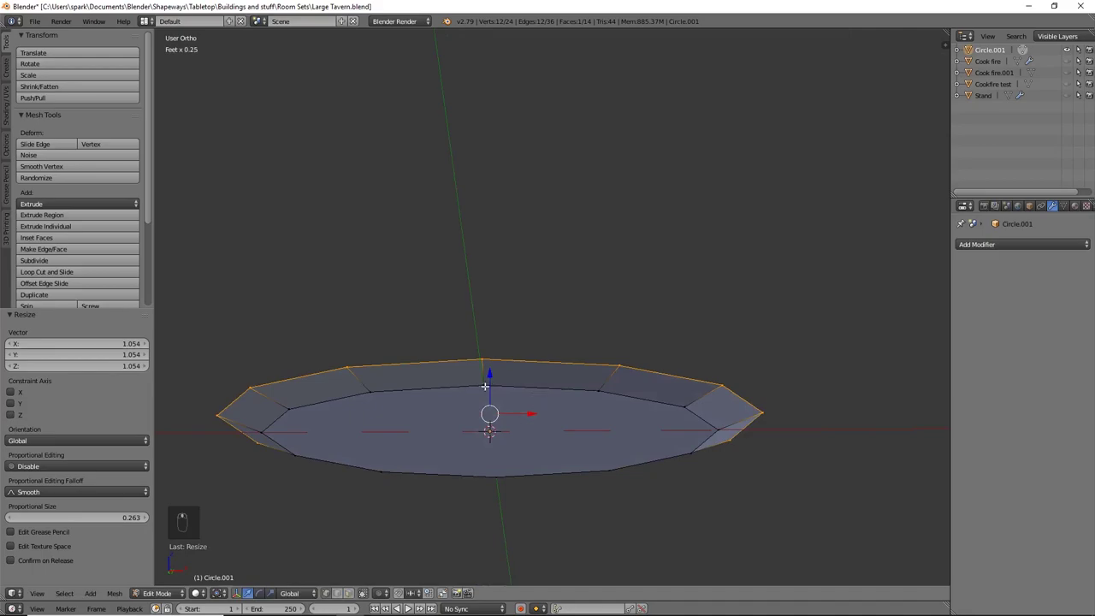
Step: Extrude the vessel's top face 57.8 thou upward in front view and scale it by 1.475 to flare the sides
{"action": "key", "text": "KP_1"}
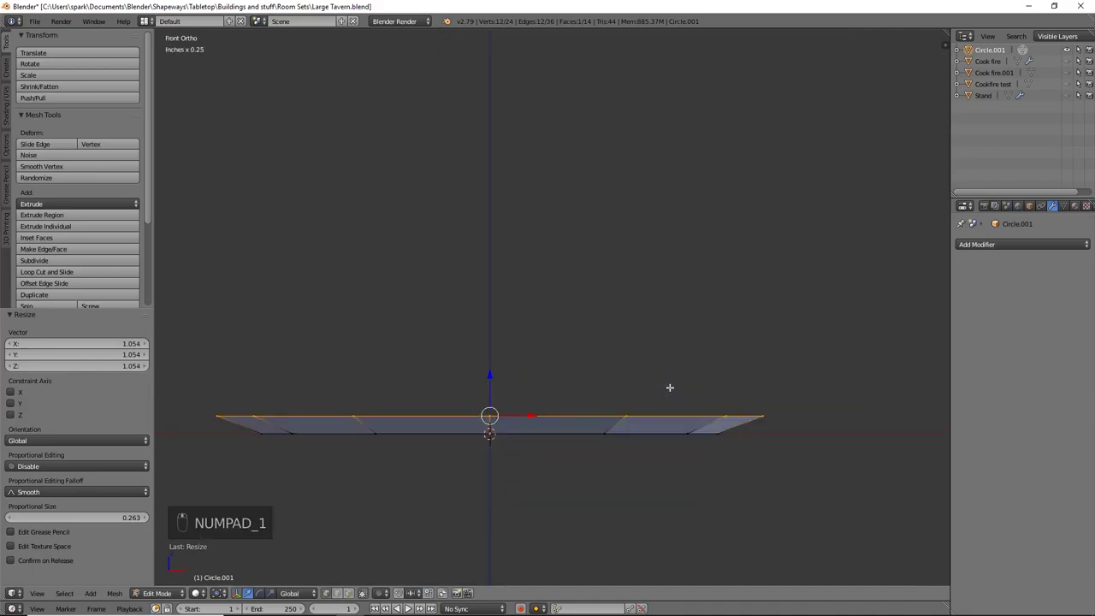
{"action": "middle_click_drag", "start_coordinate": [640, 391], "coordinate": [657, 409], "text": "shift"}
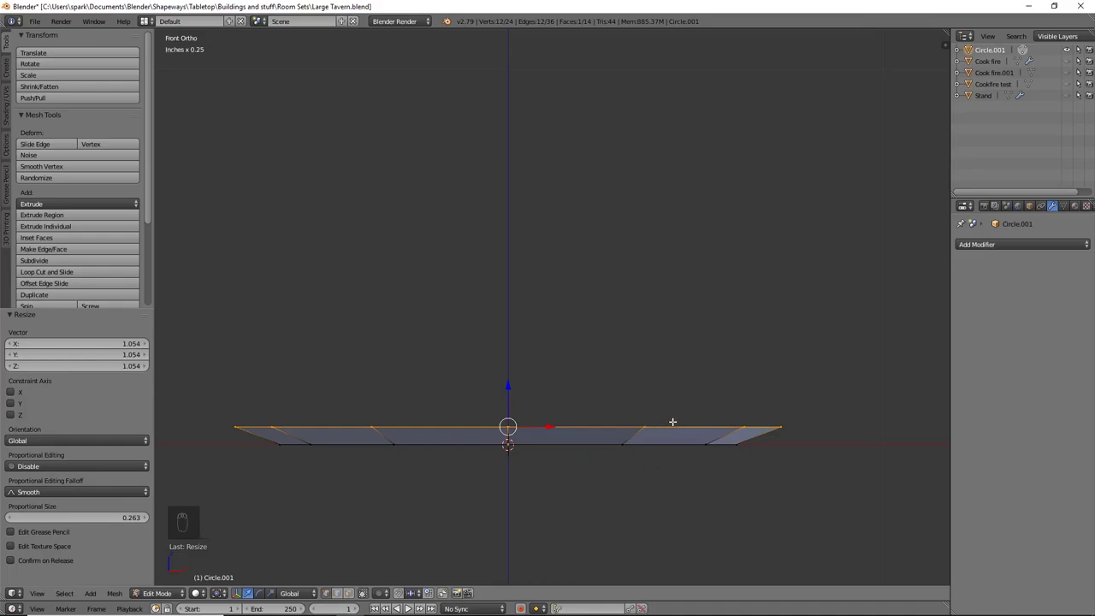
{"action": "key", "text": "e"}
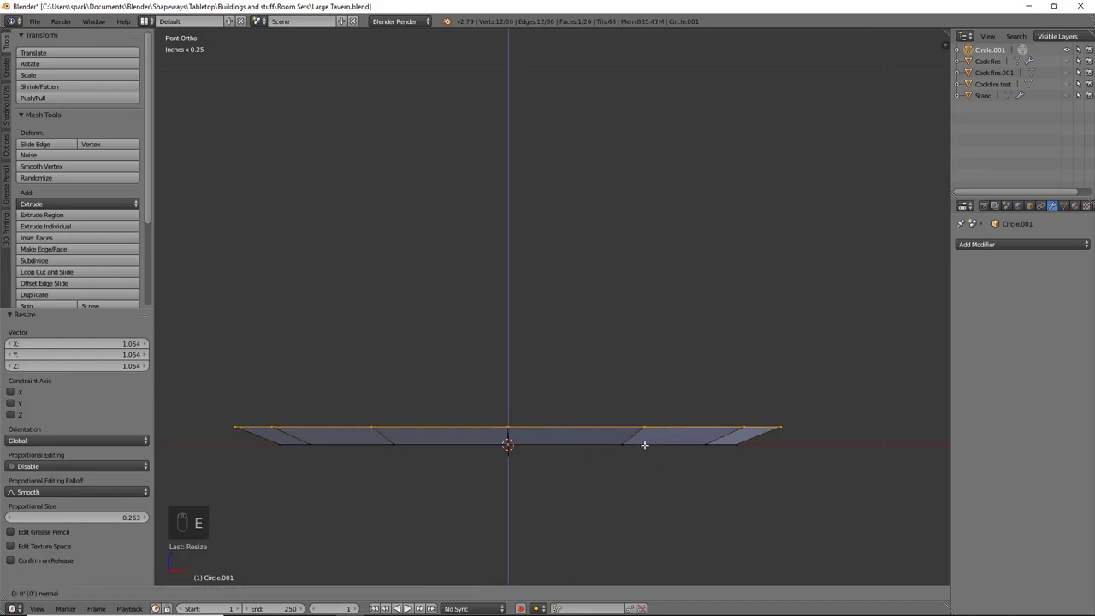
{"action": "left_click", "coordinate": [505, 292]}
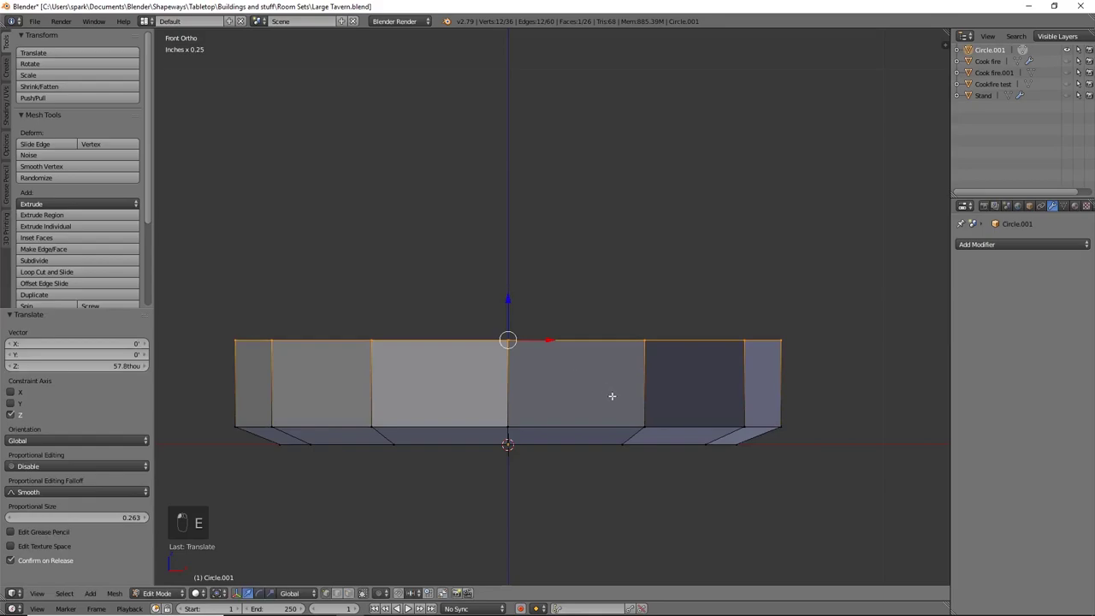
{"action": "key", "text": "s"}
{"action": "left_click", "coordinate": [675, 395]}
{"action": "scroll", "coordinate": [678, 405], "scroll_direction": "down", "scroll_amount": 5}
{"action": "scroll", "coordinate": [675, 398], "scroll_direction": "up", "scroll_amount": 3, "text": "shift"}
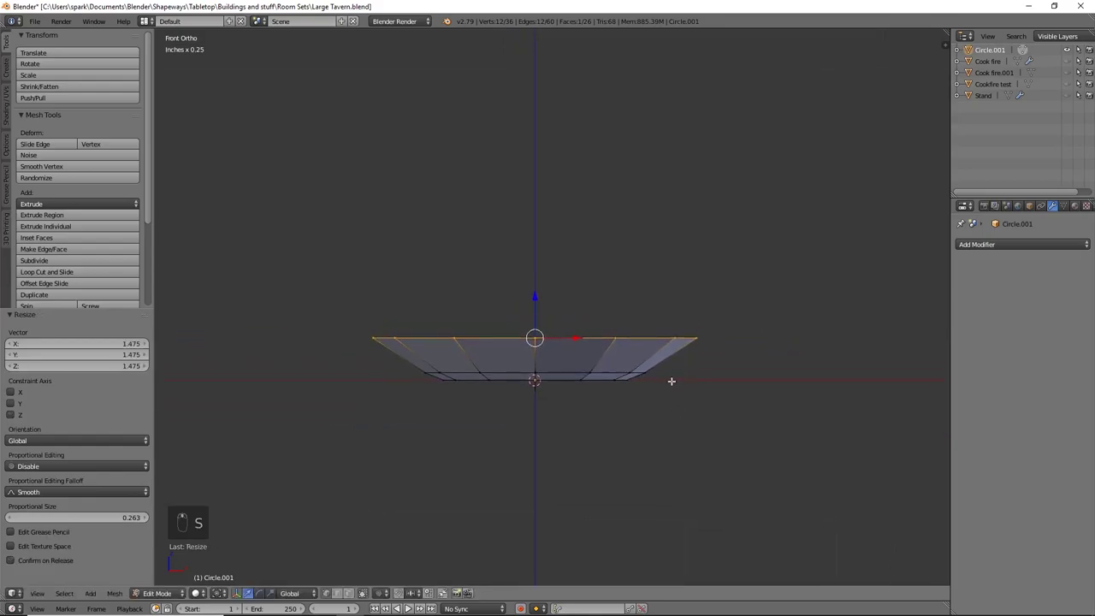
Step: Extrude the top face about 152 thou upward, and extrude it again by another 107 thou
{"action": "key", "text": "e"}
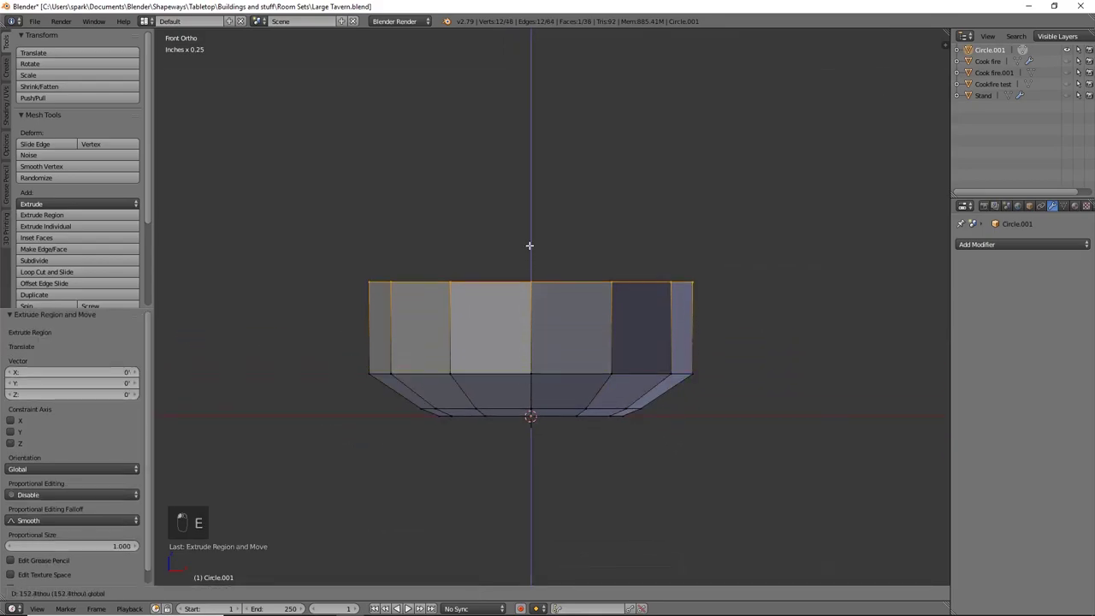
{"action": "left_click", "coordinate": [531, 245]}
{"action": "key", "text": "e"}
{"action": "left_click", "coordinate": [527, 170]}
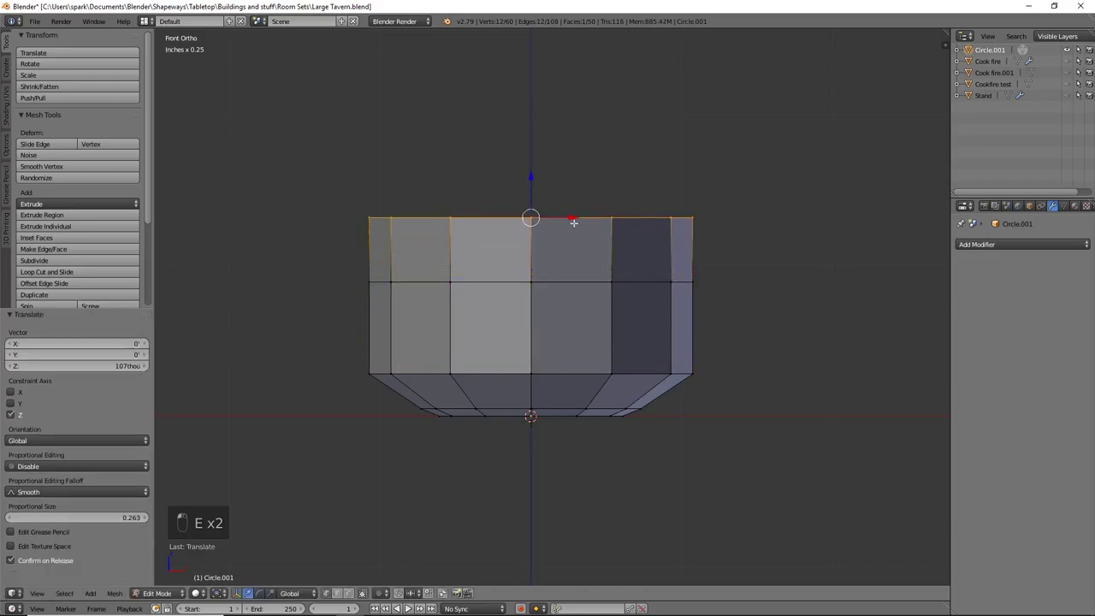
Step: Scale the top face down to about 0.8 and lower it slightly along Z to form the vessel's shoulder
{"action": "key", "text": "s"}
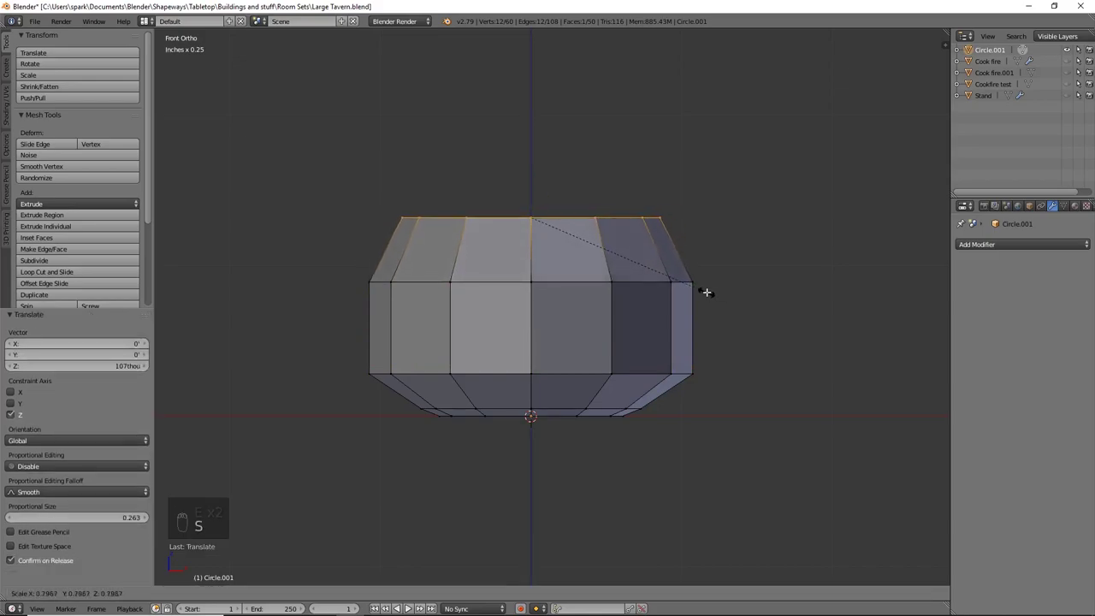
{"action": "left_click", "coordinate": [708, 291]}
{"action": "mouse_move", "coordinate": [530, 180]}
{"action": "left_mouse_down"}
{"action": "mouse_move", "coordinate": [533, 191]}
{"action": "mouse_move", "coordinate": [531, 181]}
{"action": "left_mouse_up"}
Step: Extrude the top face 5.68 thou upward and widen it into a lip, then extrude it slightly higher to thicken the rim
{"action": "key", "text": "e"}
{"action": "right_click", "coordinate": [565, 310]}
{"action": "key", "text": "s"}
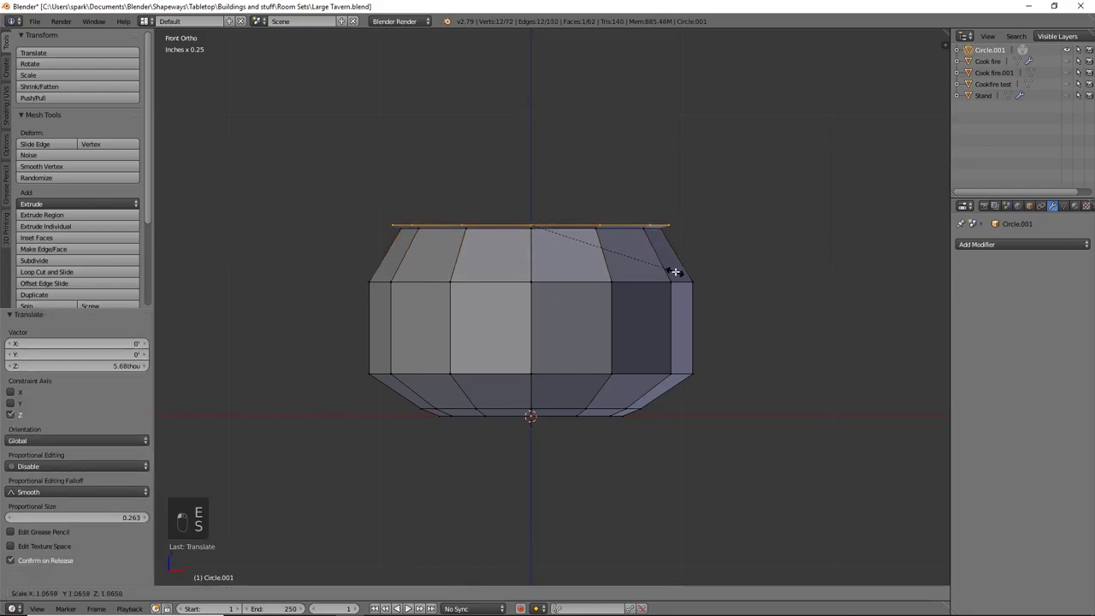
{"action": "right_click", "coordinate": [668, 274]}
{"action": "key", "text": "e"}
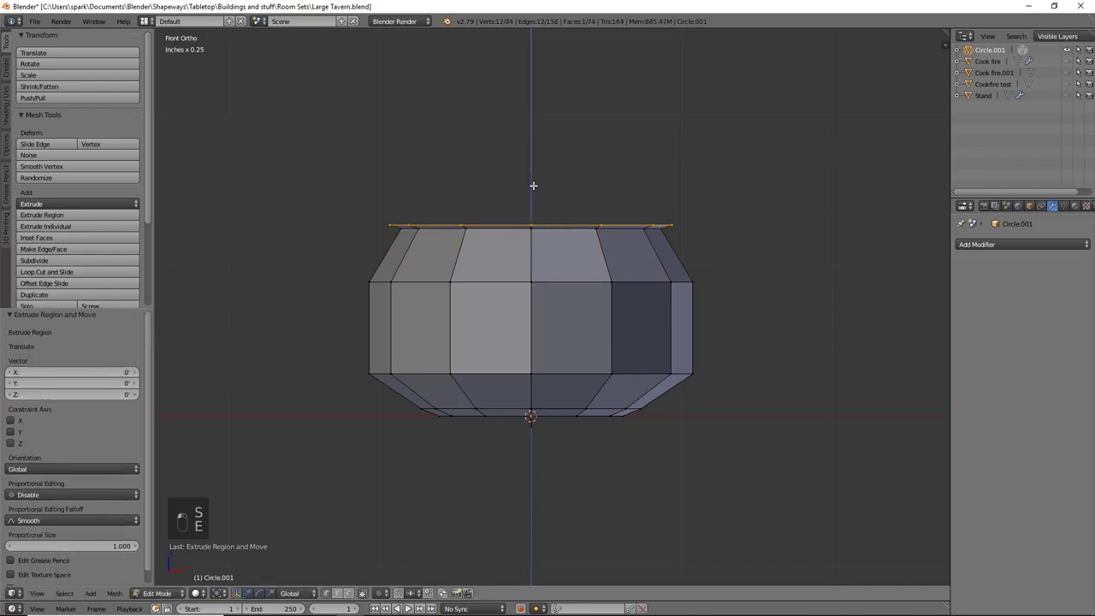
{"action": "right_click", "coordinate": [533, 180]}
{"action": "key", "text": "e"}
{"action": "right_click", "coordinate": [702, 250]}
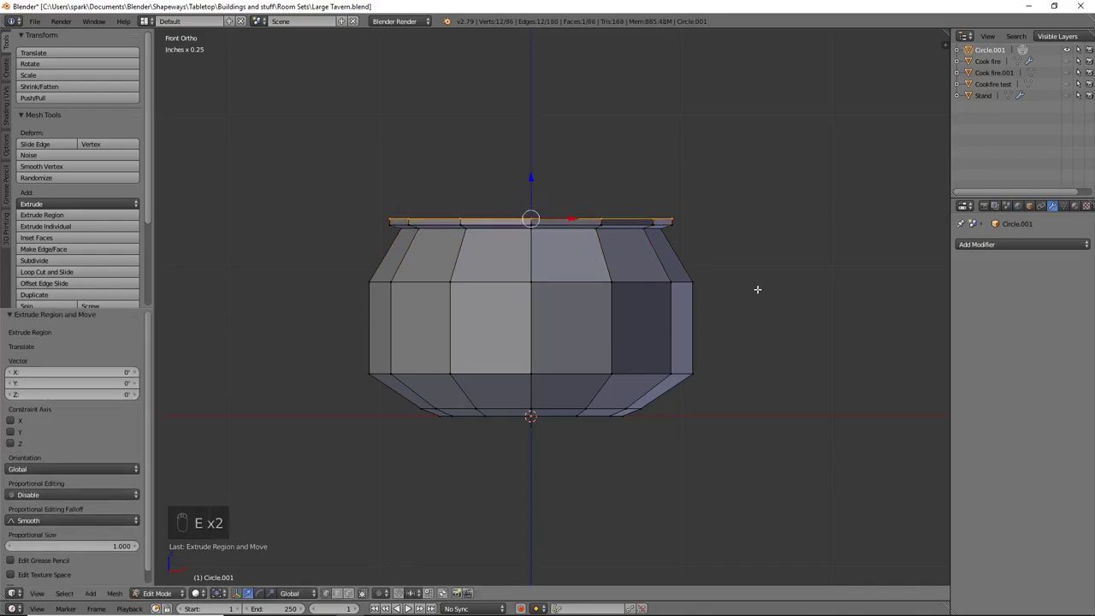
Step: Scale the rim's top face by 0.944, then extrude it in place and scale the new face by 0.927
{"action": "key", "text": "s"}
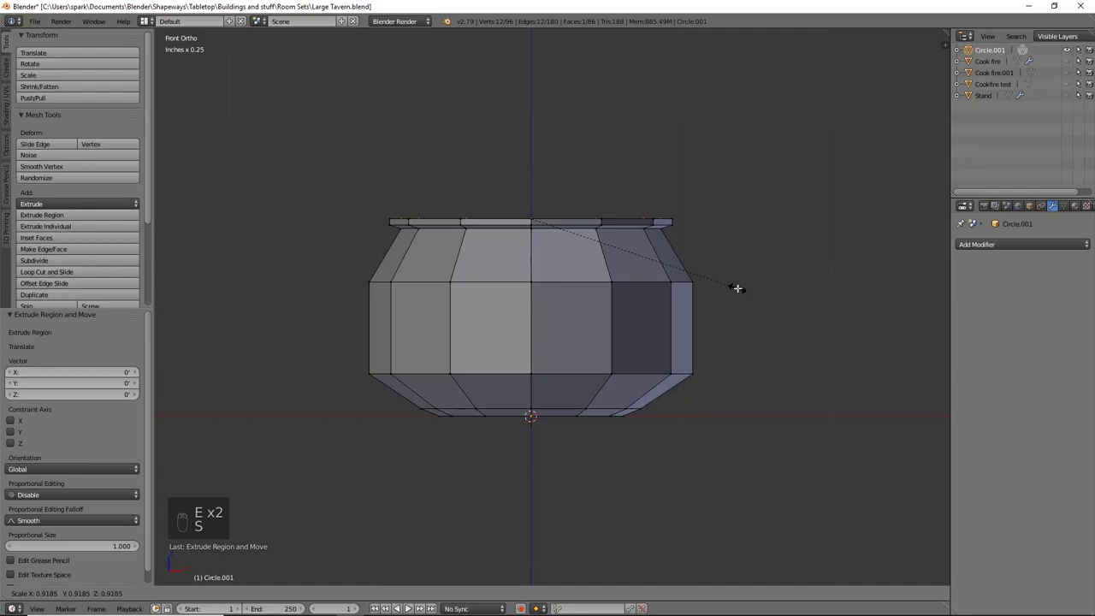
{"action": "left_click", "coordinate": [737, 289]}
{"action": "left_click_drag", "start_coordinate": [532, 178], "coordinate": [531, 178]}
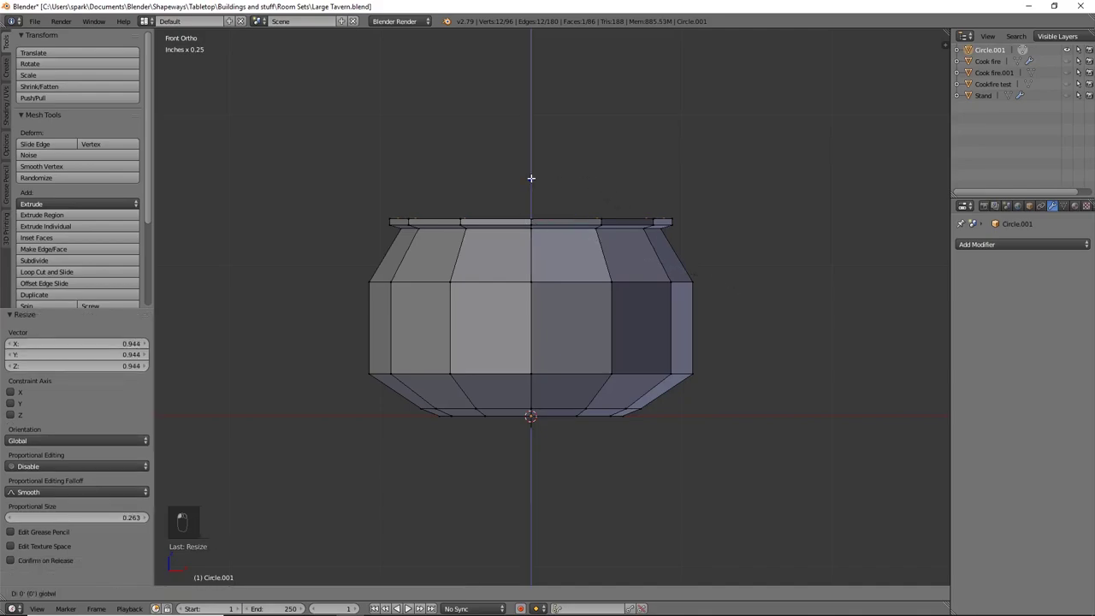
{"action": "right_click", "coordinate": [530, 178]}
{"action": "key", "text": "e"}
{"action": "right_click", "coordinate": [541, 190]}
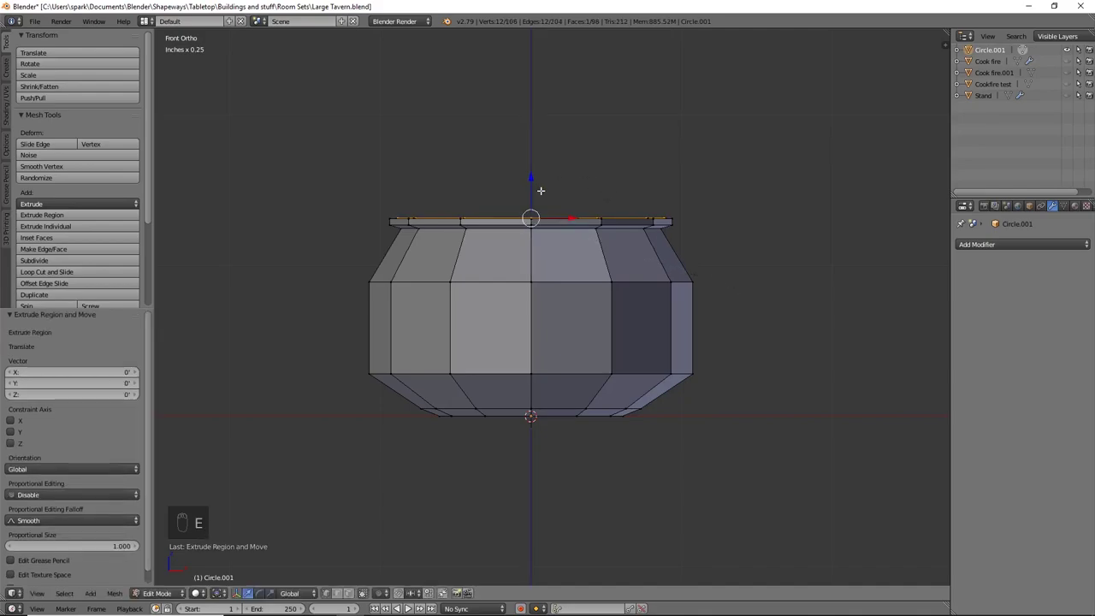
{"action": "key", "text": "s"}
{"action": "left_click", "coordinate": [720, 287]}
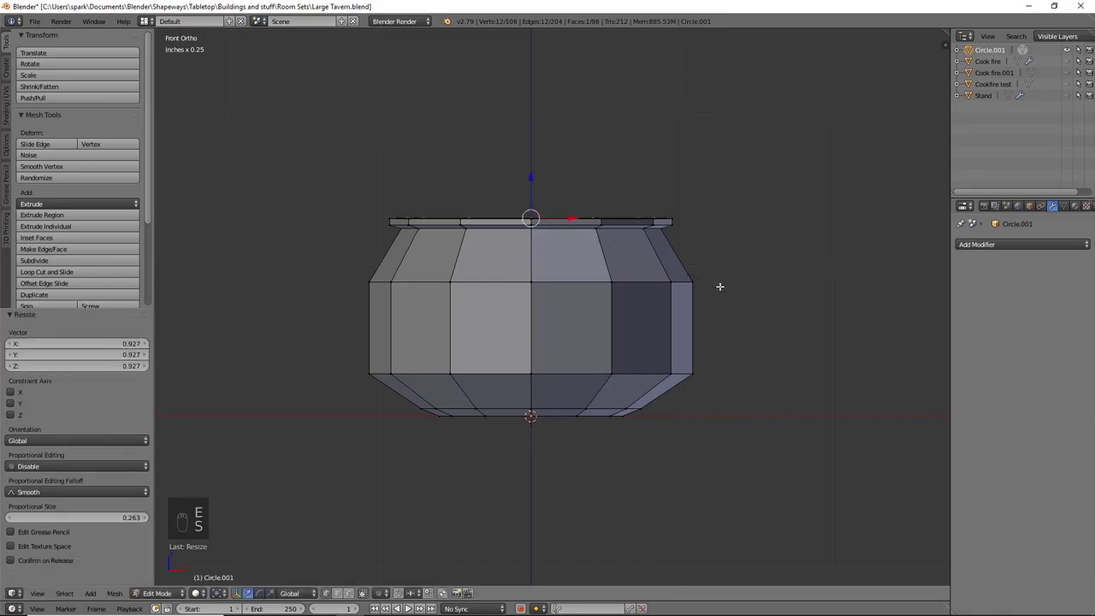
Step: Extrude the face inside the rim about 13 thou downward, scale it by 0.968, and lower it another 3.07 thou
{"action": "middle_click_drag", "start_coordinate": [690, 268], "coordinate": [609, 290]}
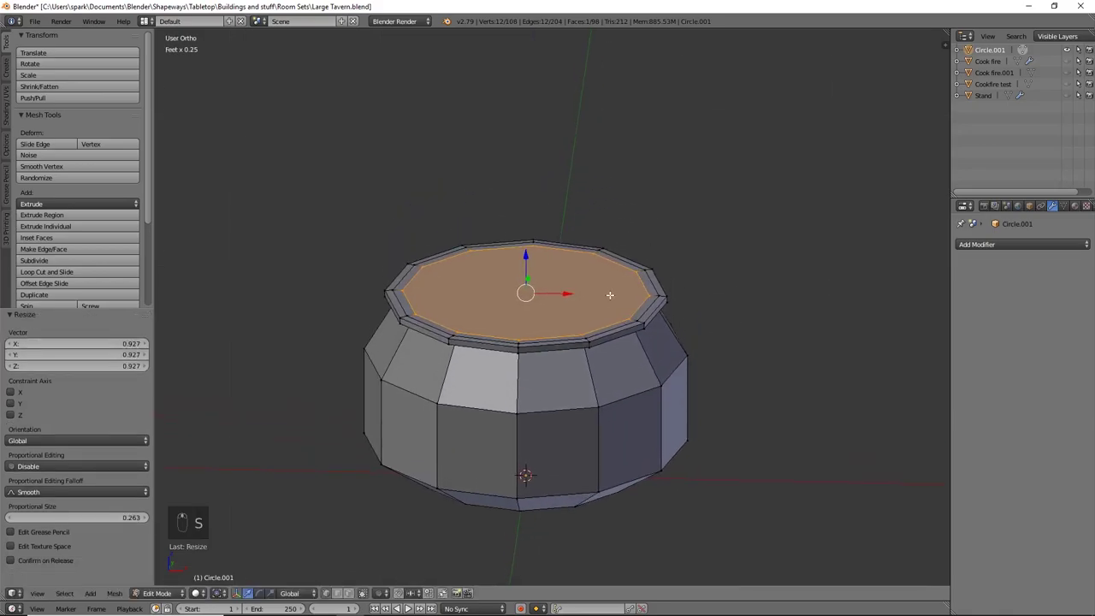
{"action": "key", "text": "e"}
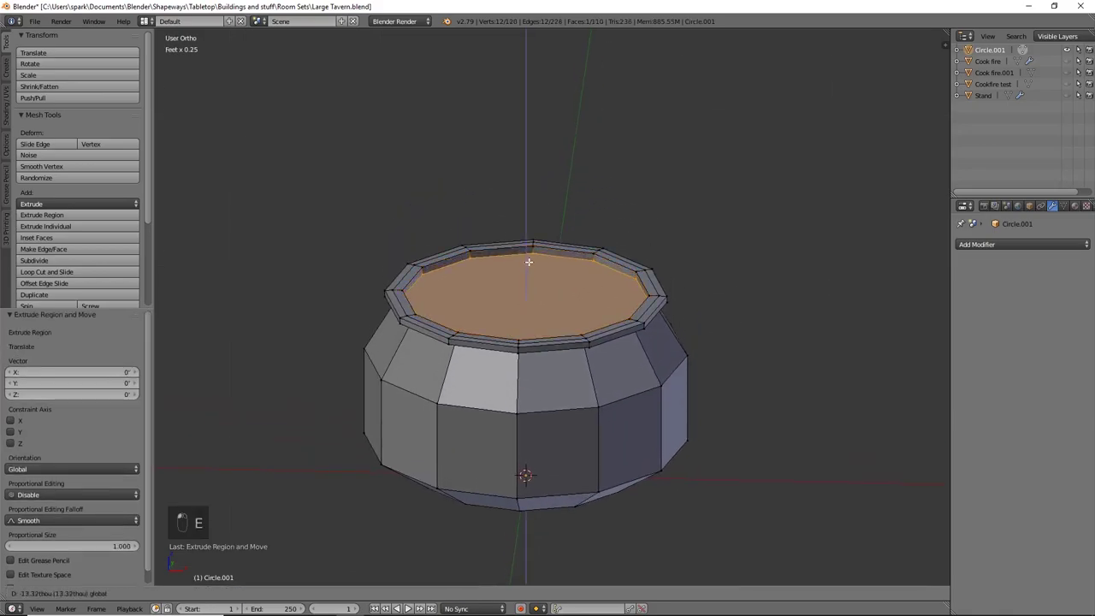
{"action": "left_click", "coordinate": [529, 262]}
{"action": "key", "text": "s"}
{"action": "left_click", "coordinate": [707, 364]}
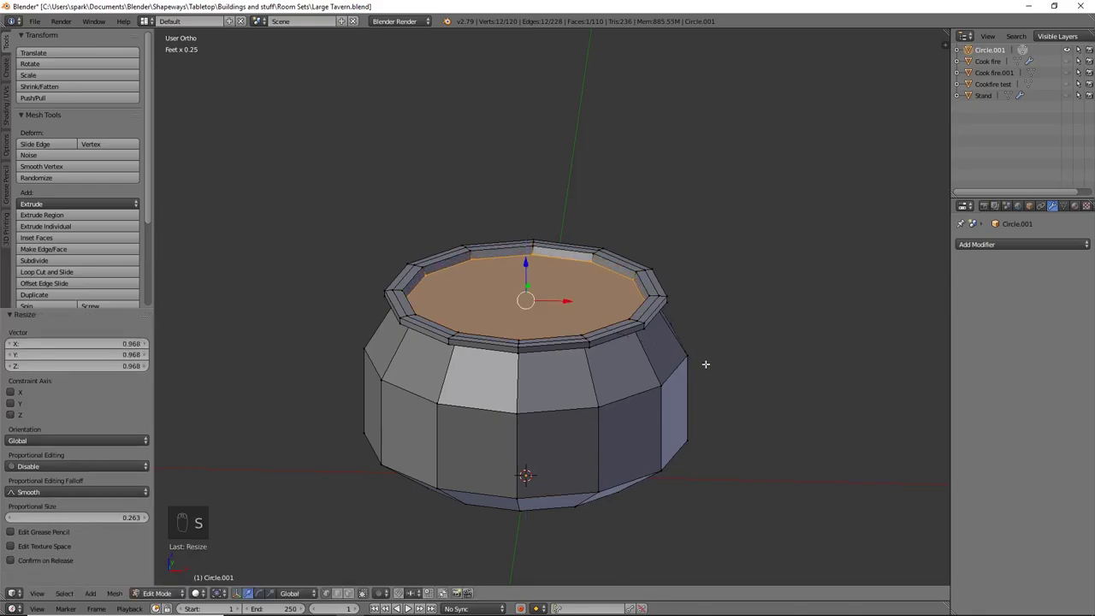
{"action": "left_click_drag", "start_coordinate": [528, 264], "coordinate": [529, 265]}
{"action": "left_click", "coordinate": [1008, 245]}
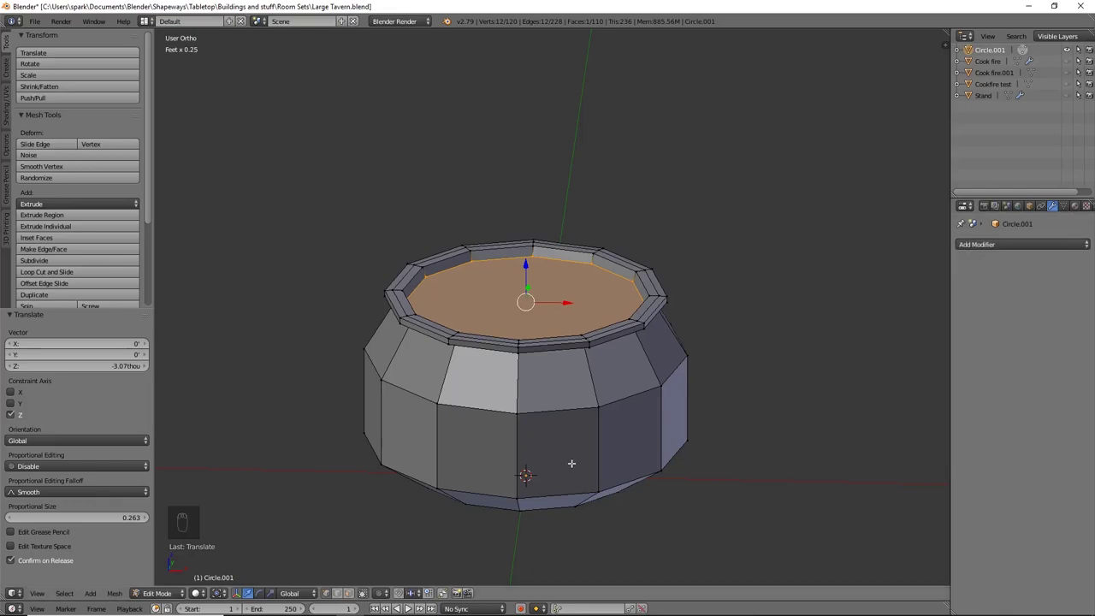
Step: Select the edge loop around the vessel's flat underside and delete the face it encloses
{"action": "middle_click_drag", "start_coordinate": [571, 463], "coordinate": [628, 254]}
{"action": "scroll", "coordinate": [624, 231], "scroll_direction": "up", "scroll_amount": 1}
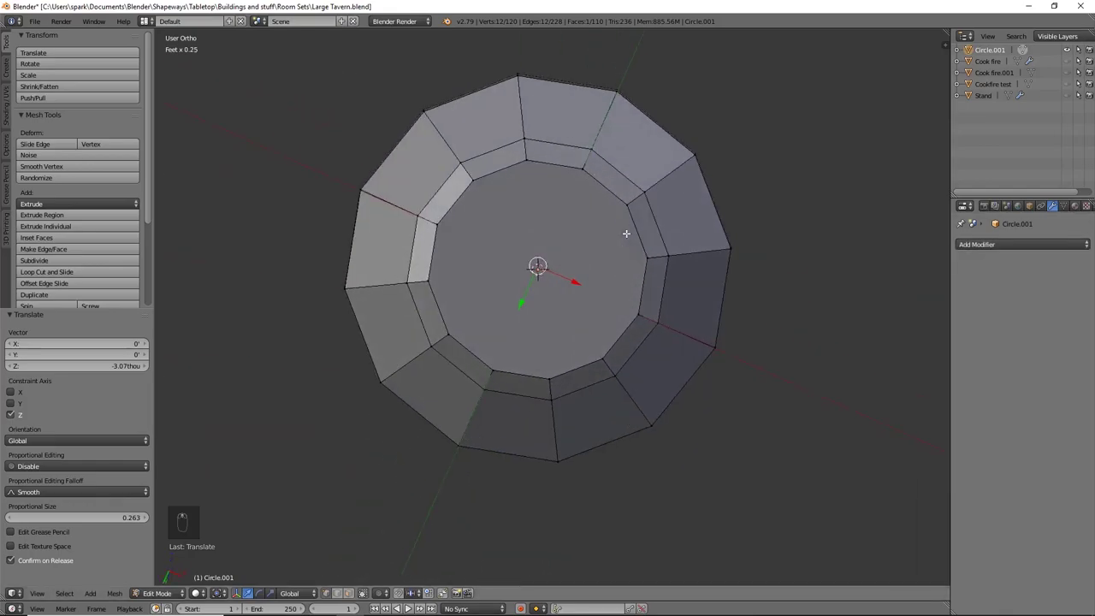
{"action": "left_click", "coordinate": [541, 162], "text": "alt"}
{"action": "key", "text": "x"}
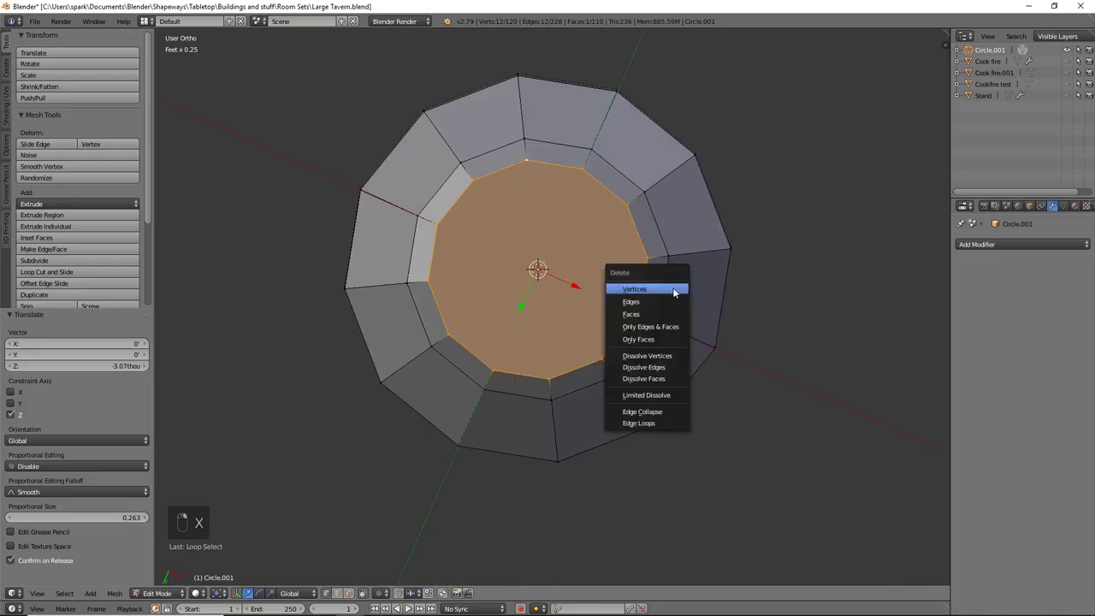
{"action": "left_click", "coordinate": [660, 313]}
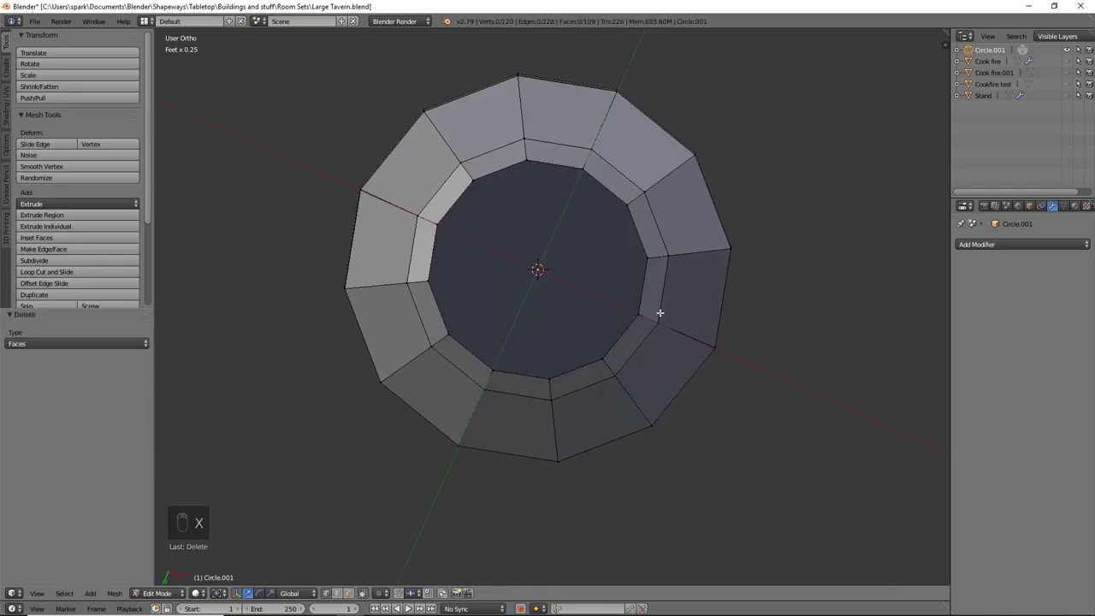
Step: Close the underside by extruding its open edge loop inward, then extruding again and merging the new vertices at center
{"action": "left_click", "coordinate": [614, 194], "text": "alt"}
{"action": "key", "text": "e"}
{"action": "key", "text": "s"}
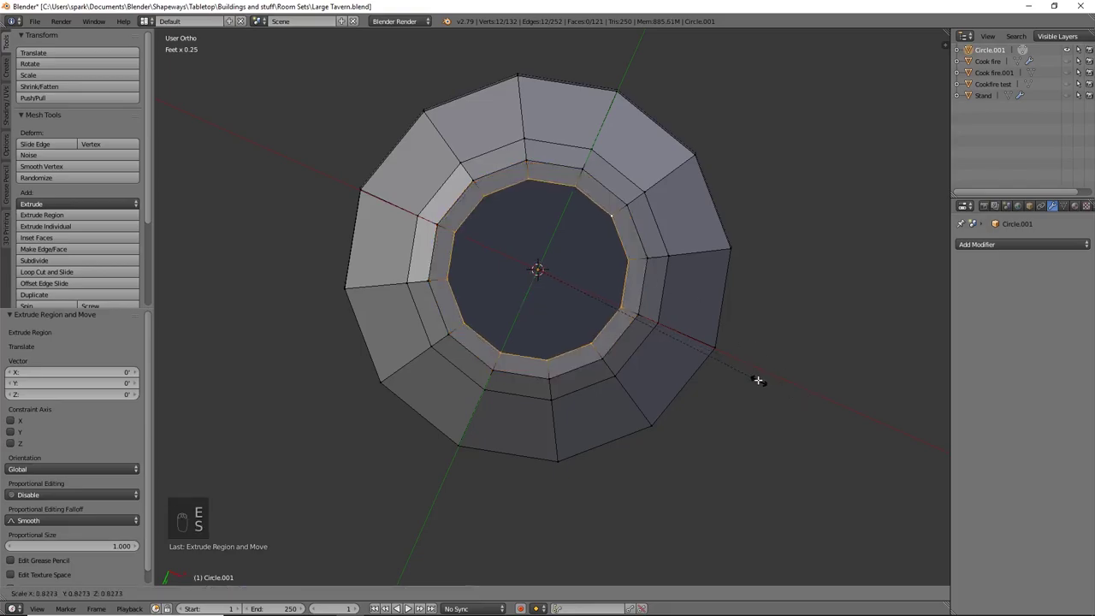
{"action": "left_click", "coordinate": [665, 347]}
{"action": "key", "text": "e"}
{"action": "right_click", "coordinate": [659, 347]}
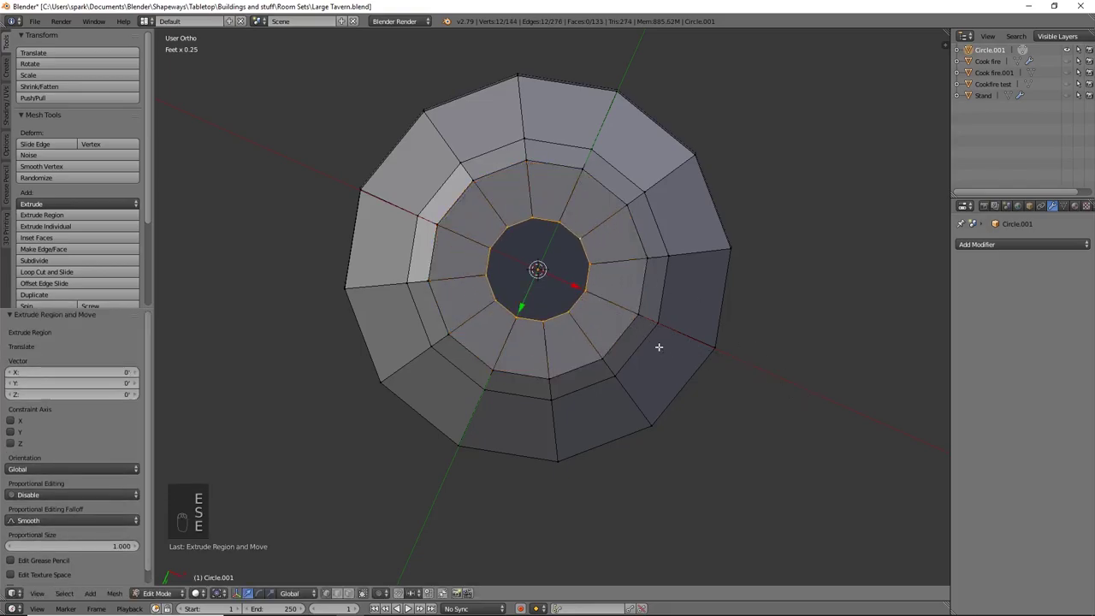
{"action": "key", "text": "alt+m"}
{"action": "left_click", "coordinate": [659, 346]}
Step: Delete the face inside the rim to open up the top of the vessel
{"action": "middle_click_drag", "start_coordinate": [653, 166], "coordinate": [644, 345]}
{"action": "right_click", "coordinate": [642, 277]}
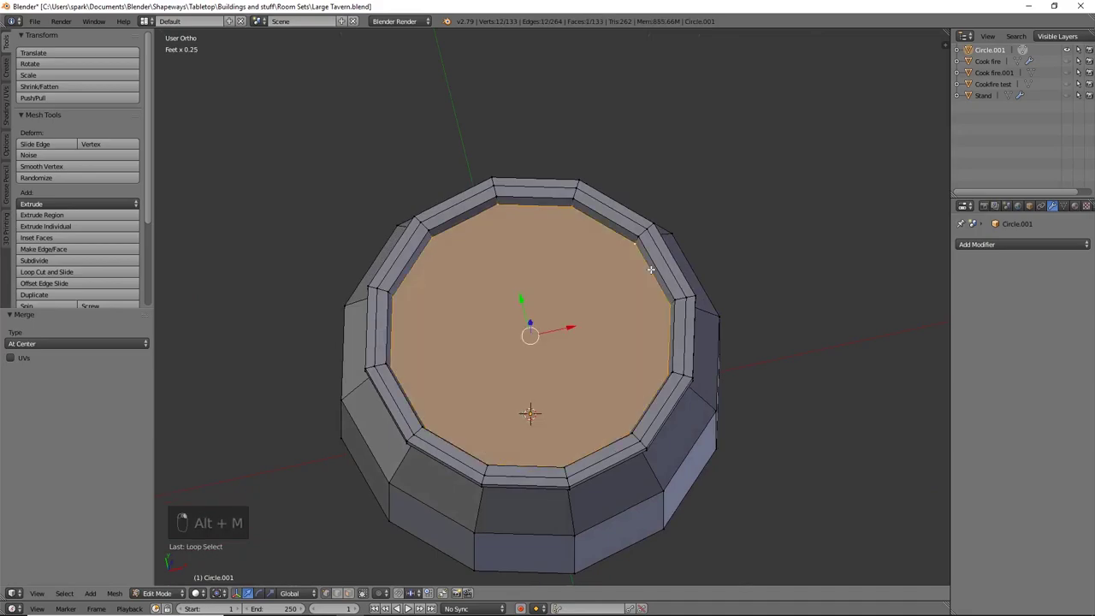
{"action": "key", "text": "x"}
{"action": "left_click", "coordinate": [651, 269]}
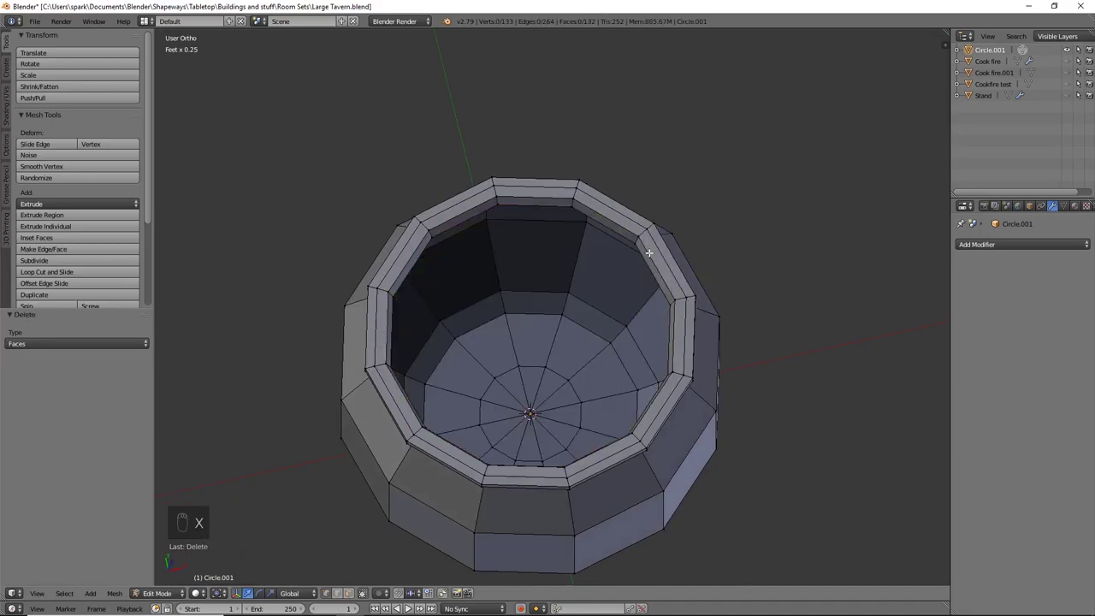
Step: Add a Subdivision Surface modifier to the vessel and set its view subdivisions to 3
{"action": "right_click", "coordinate": [650, 253], "text": "alt"}
{"action": "left_click", "coordinate": [1015, 245]}
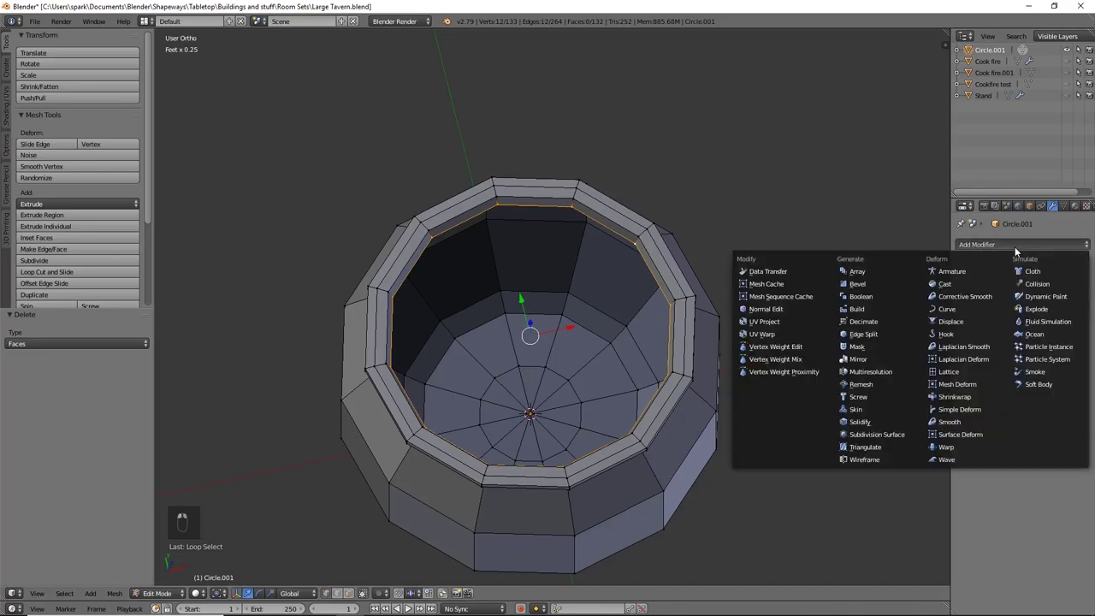
{"action": "left_click", "coordinate": [866, 433]}
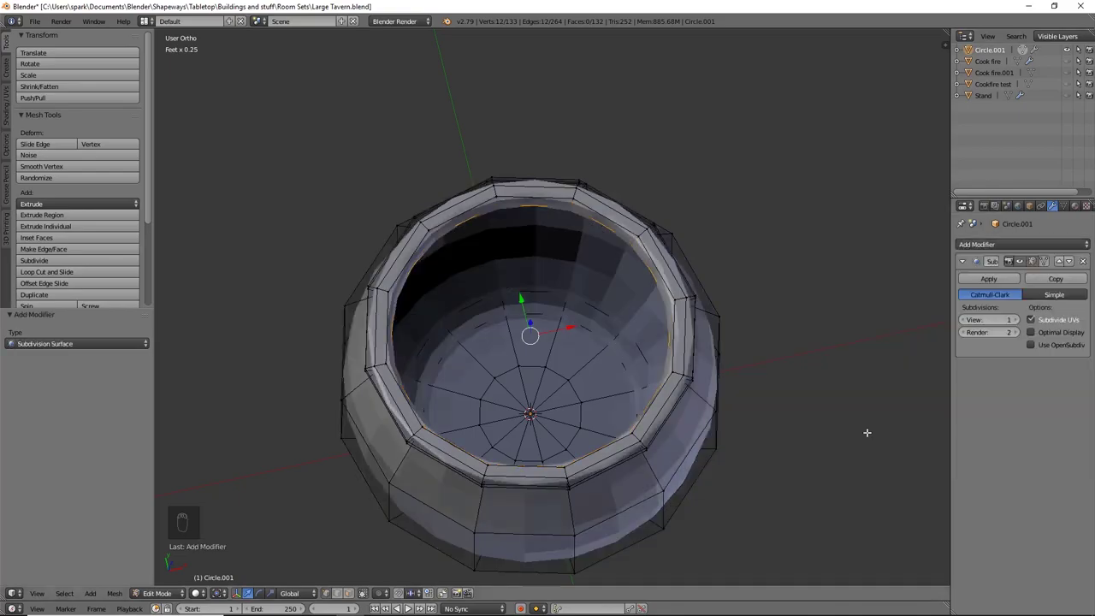
{"action": "left_click", "coordinate": [1015, 319]}
{"action": "left_click", "coordinate": [1016, 319]}
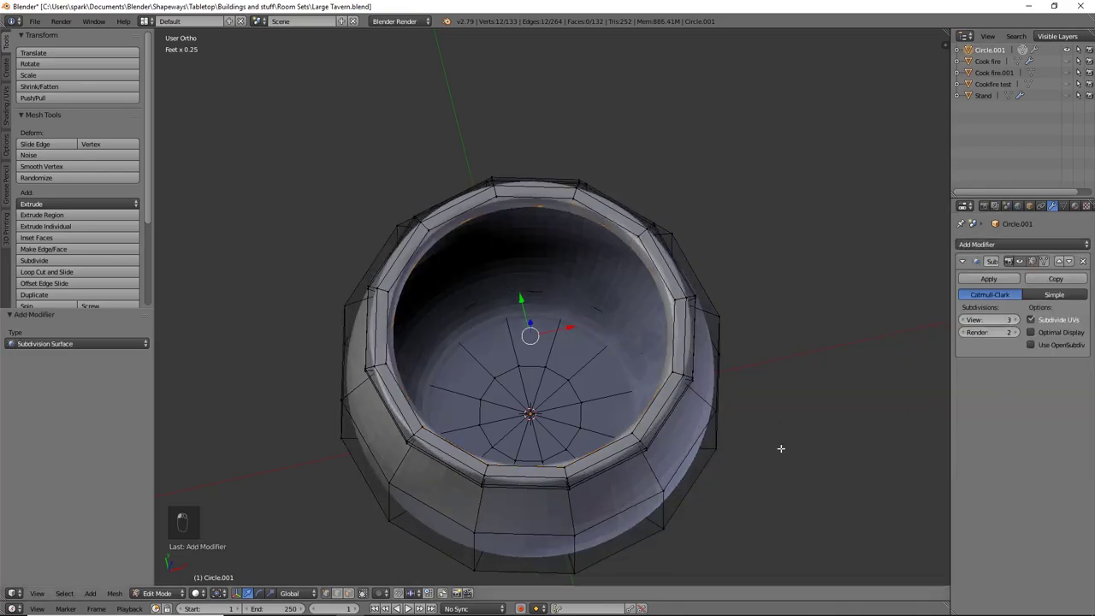
Step: Crease the edge loop where the vessel's body meets the underside of the rim
{"action": "key", "text": "KP_1"}
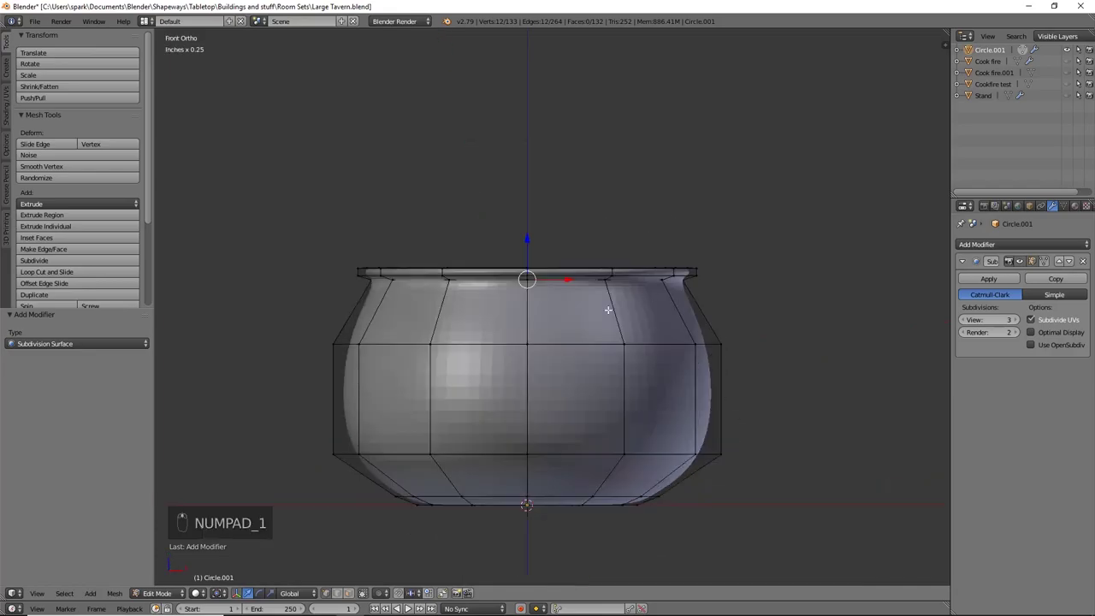
{"action": "scroll", "coordinate": [608, 310], "scroll_direction": "up", "scroll_amount": 4}
{"action": "right_click", "coordinate": [575, 245], "text": "alt"}
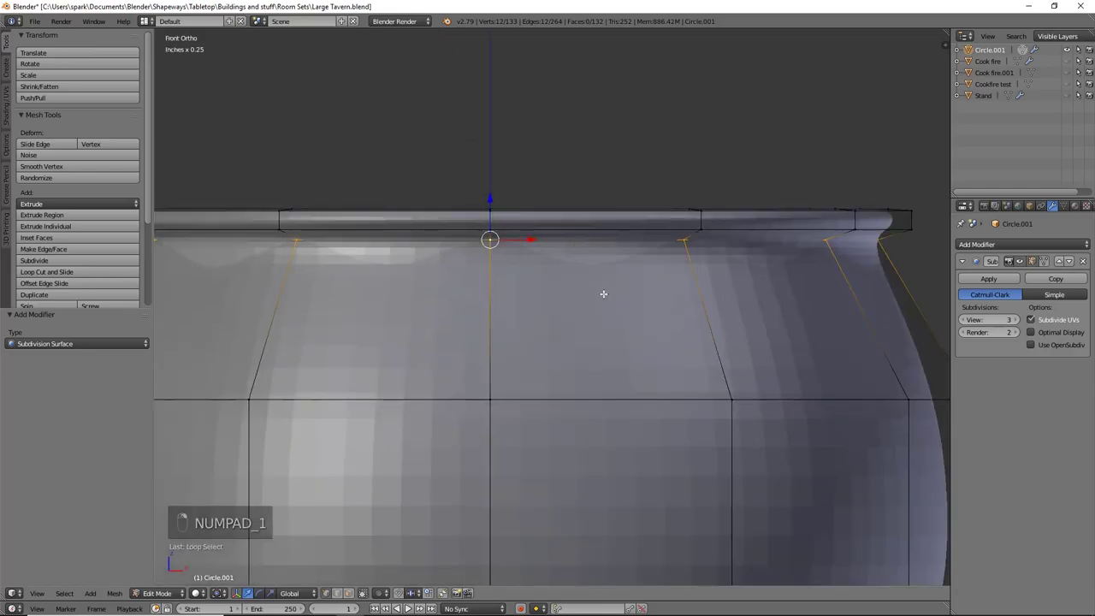
{"action": "key", "text": "shift+e"}
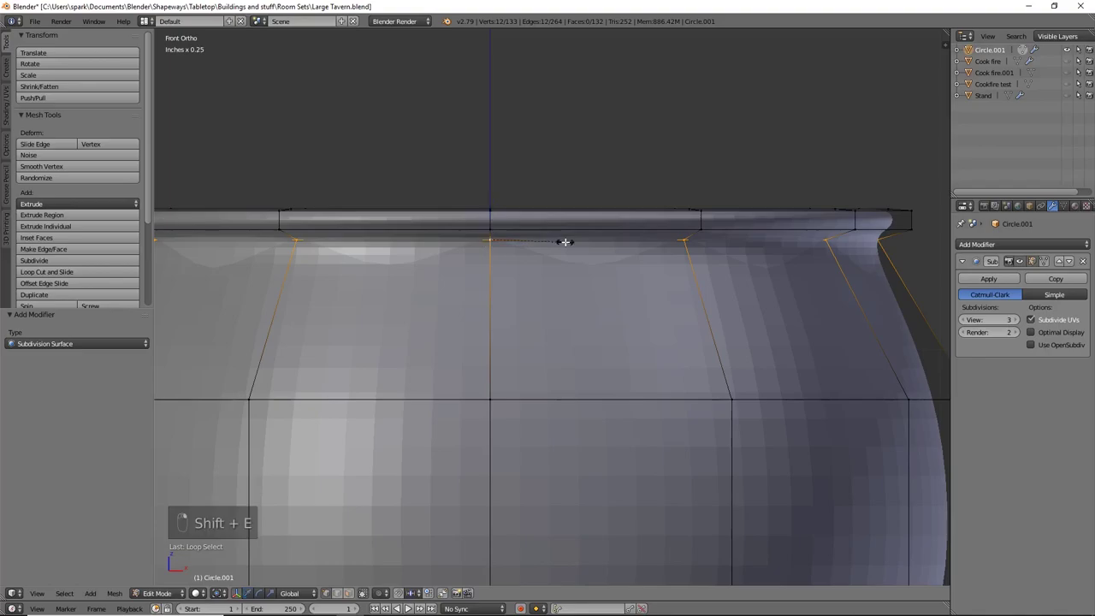
{"action": "left_click", "coordinate": [611, 269]}
Step: Leave mesh editing and apply smooth shading to the vessel
{"action": "scroll", "coordinate": [603, 322], "scroll_direction": "down", "scroll_amount": 4}
{"action": "middle_click_drag", "start_coordinate": [594, 390], "coordinate": [596, 417], "text": "shift"}
{"action": "key", "text": "Tab"}
{"action": "left_click", "coordinate": [65, 144]}
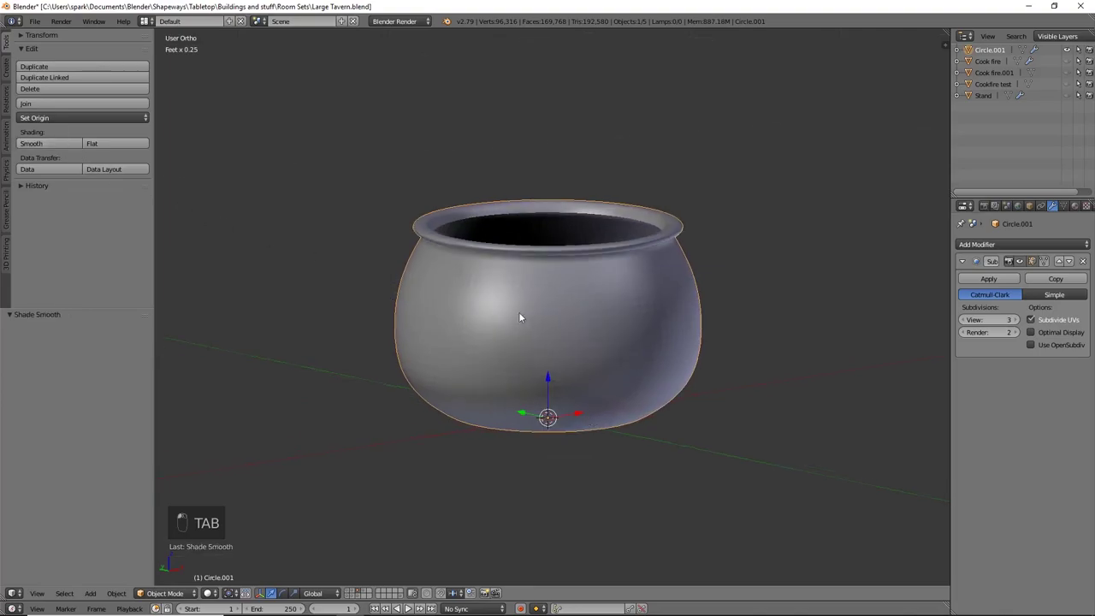
{"action": "middle_click_drag", "start_coordinate": [519, 312], "coordinate": [463, 308]}
Step: Add the rim's lower outer edge loop to the selected neck loop and lower both about 9.13 thou along Z
{"action": "key", "text": "KP_1"}
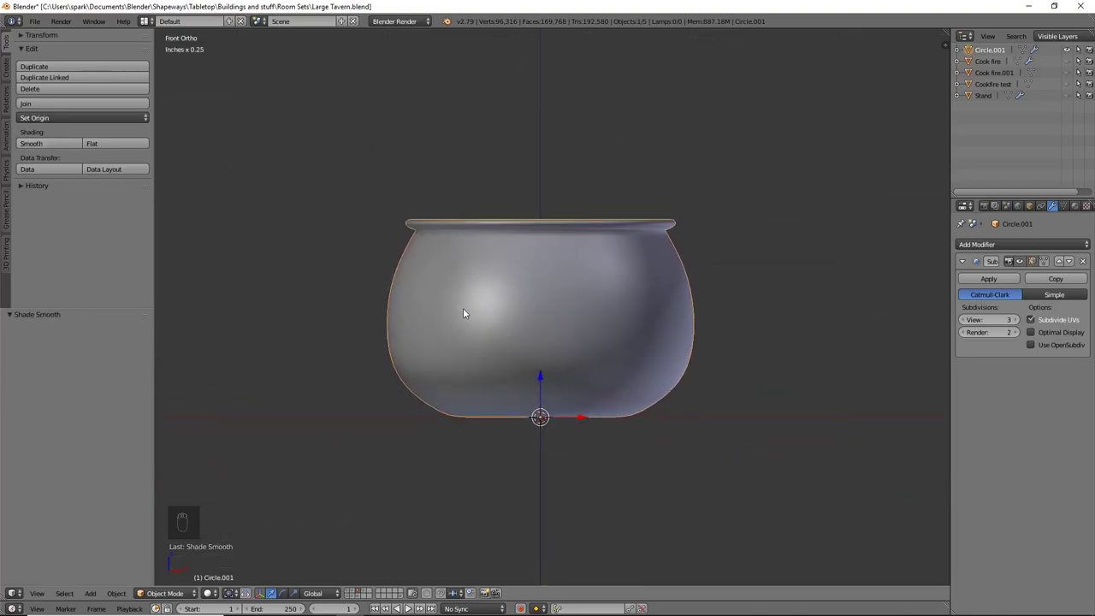
{"action": "key", "text": "Tab"}
{"action": "scroll", "coordinate": [462, 308], "scroll_direction": "up", "scroll_amount": 2}
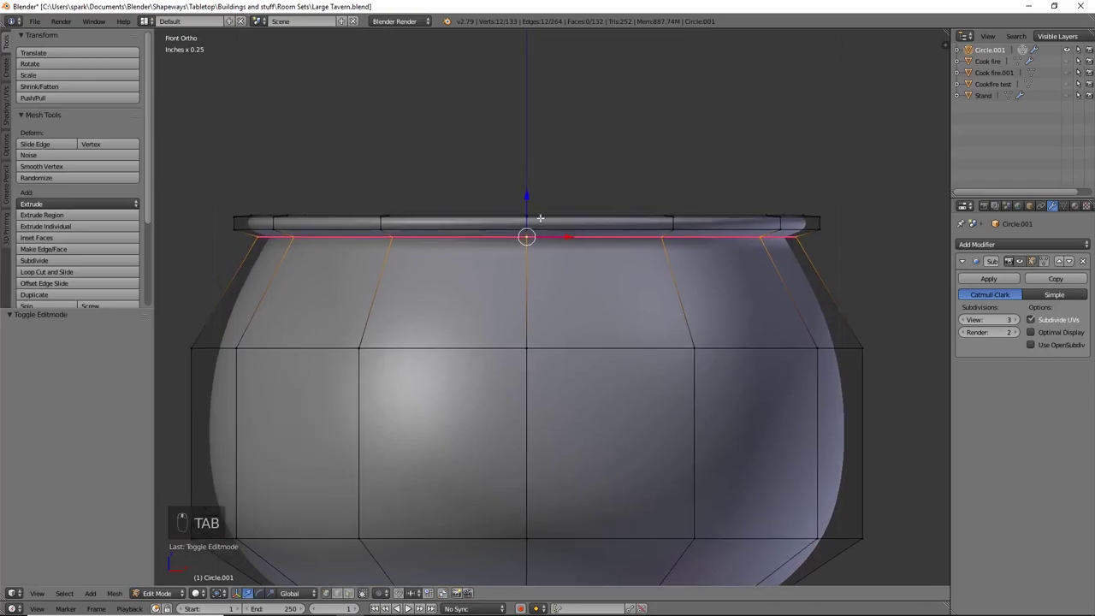
{"action": "left_click", "coordinate": [489, 227], "text": "alt+shift"}
{"action": "left_click_drag", "start_coordinate": [529, 195], "coordinate": [541, 210]}
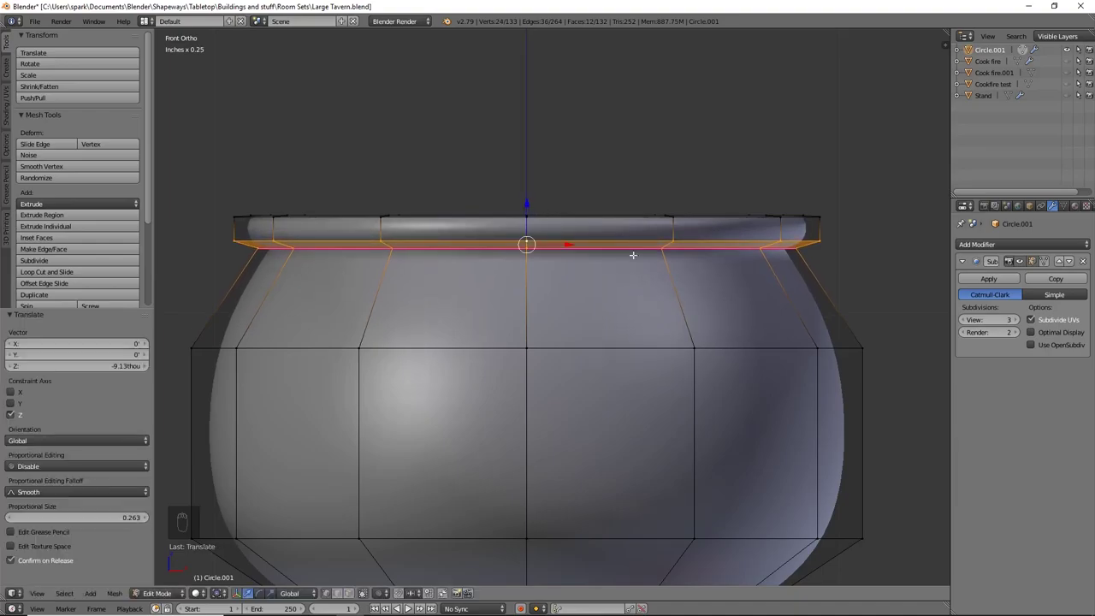
{"action": "middle_click_drag", "start_coordinate": [659, 255], "coordinate": [597, 277], "text": "shift"}
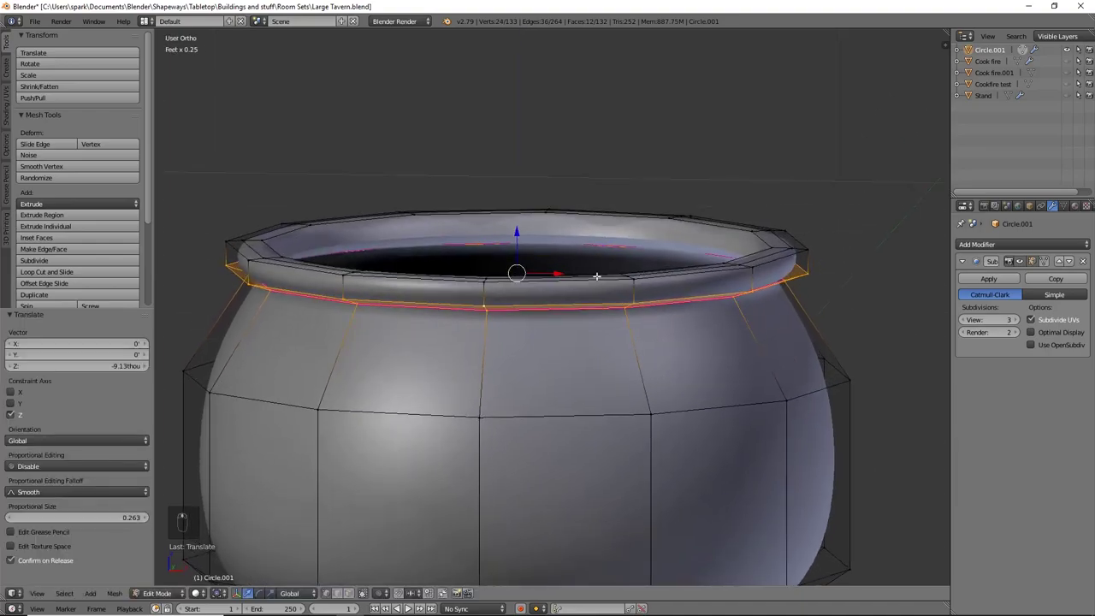
Step: Raise the rim's top edge loop slightly and leave mesh editing
{"action": "left_click", "coordinate": [519, 272], "text": "alt"}
{"action": "left_click_drag", "start_coordinate": [518, 198], "coordinate": [518, 190]}
{"action": "key", "text": "Tab"}
{"action": "scroll", "coordinate": [540, 443], "scroll_direction": "down", "scroll_amount": 3}
{"action": "middle_click_drag", "start_coordinate": [511, 434], "coordinate": [692, 352]}
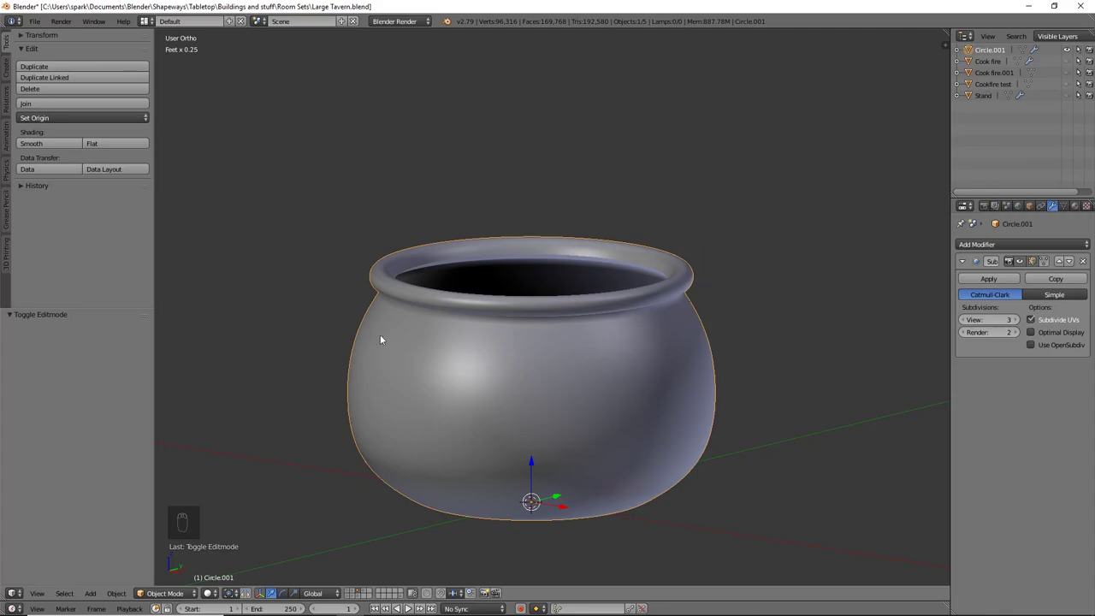
Step: Reopen the pot for mesh editing and select the open edge loop on the inner underside of the rim
{"action": "key", "text": "Tab"}
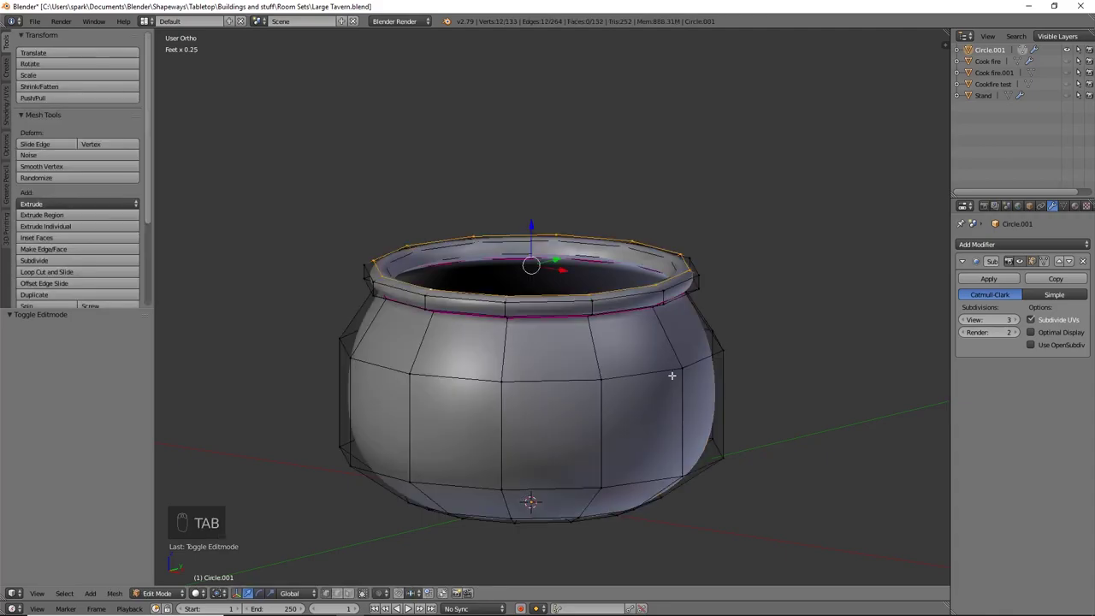
{"action": "middle_click_drag", "start_coordinate": [675, 379], "coordinate": [636, 385]}
{"action": "key", "text": "KP_3"}
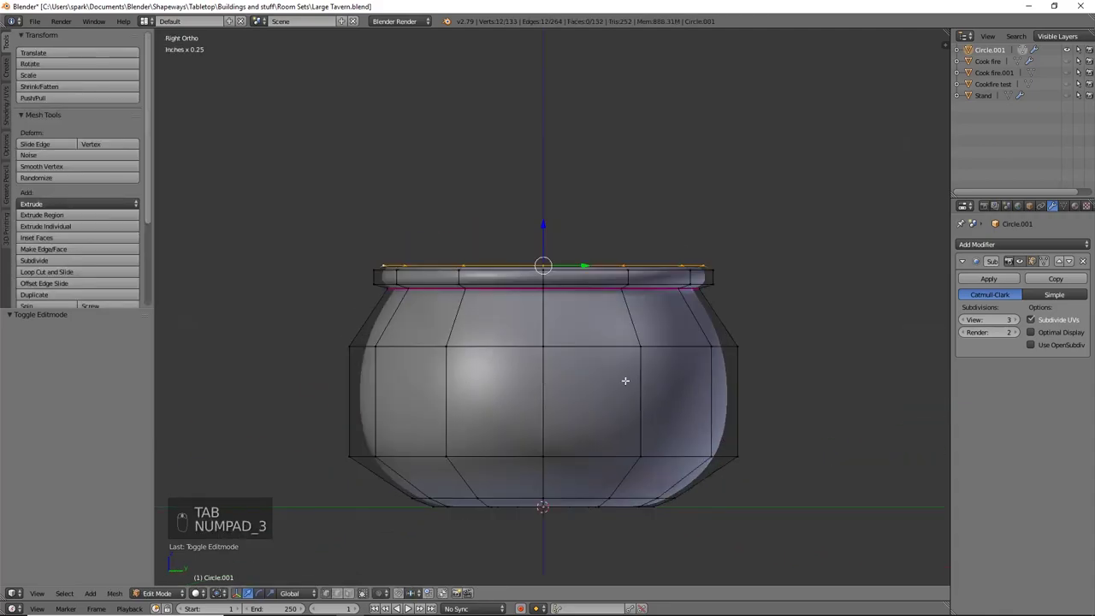
{"action": "scroll", "coordinate": [625, 381], "scroll_direction": "up", "scroll_amount": 4}
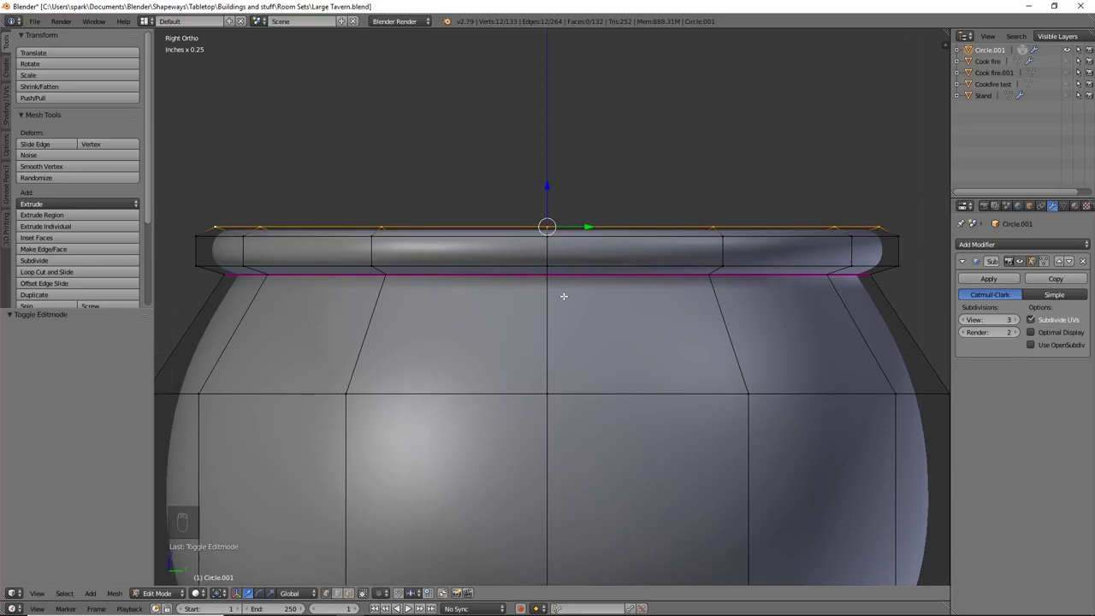
{"action": "middle_click_drag", "start_coordinate": [554, 296], "coordinate": [727, 500]}
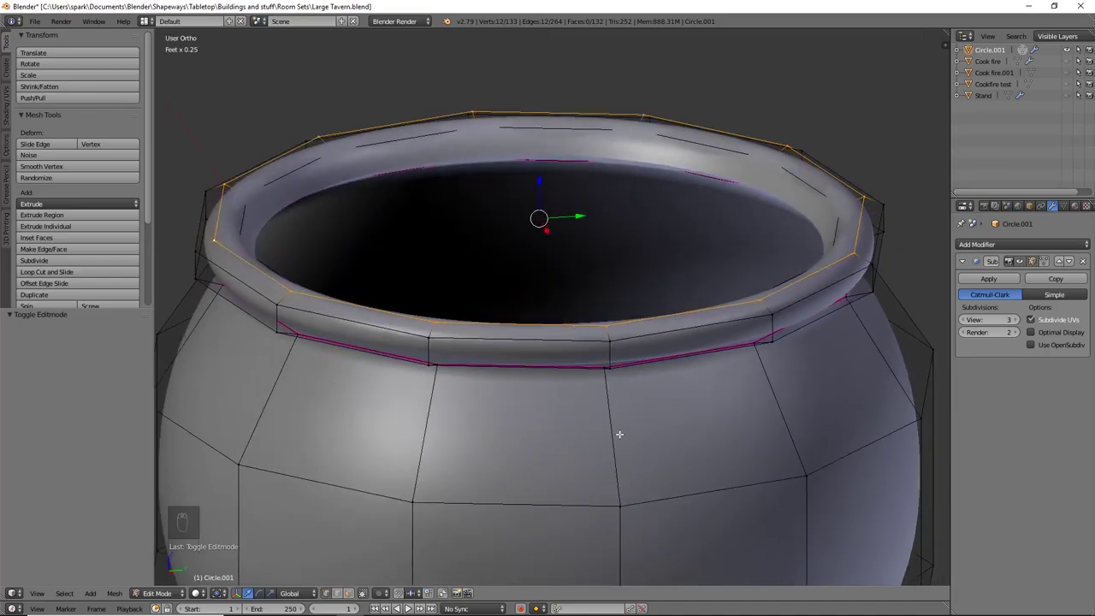
{"action": "middle_click_drag", "start_coordinate": [613, 395], "coordinate": [637, 272]}
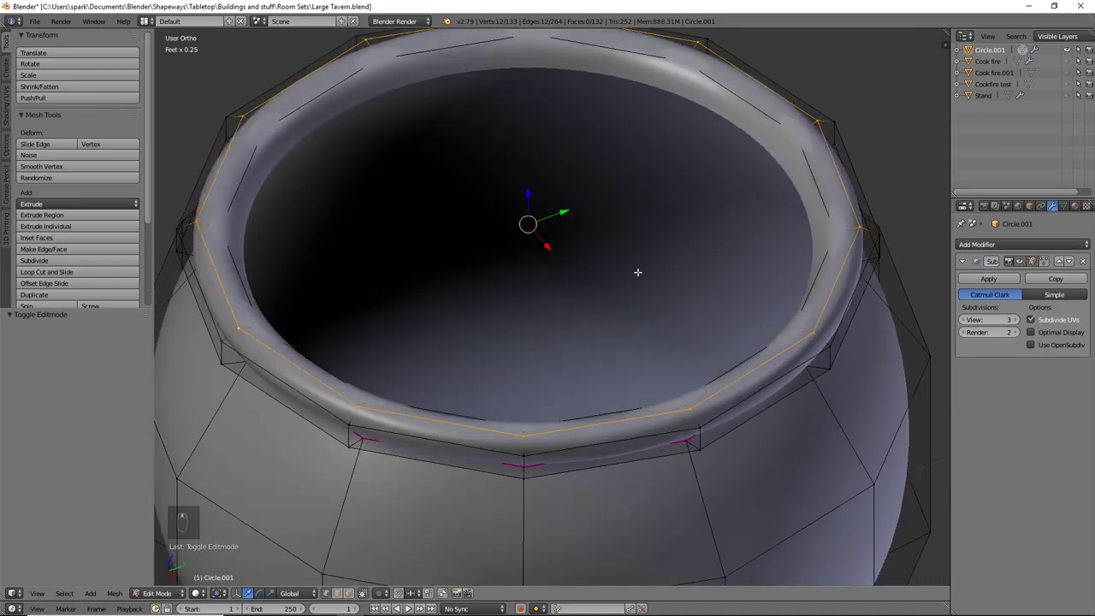
{"action": "right_click", "coordinate": [636, 79], "text": "alt"}
{"action": "middle_click_drag", "start_coordinate": [636, 79], "coordinate": [714, 220]}
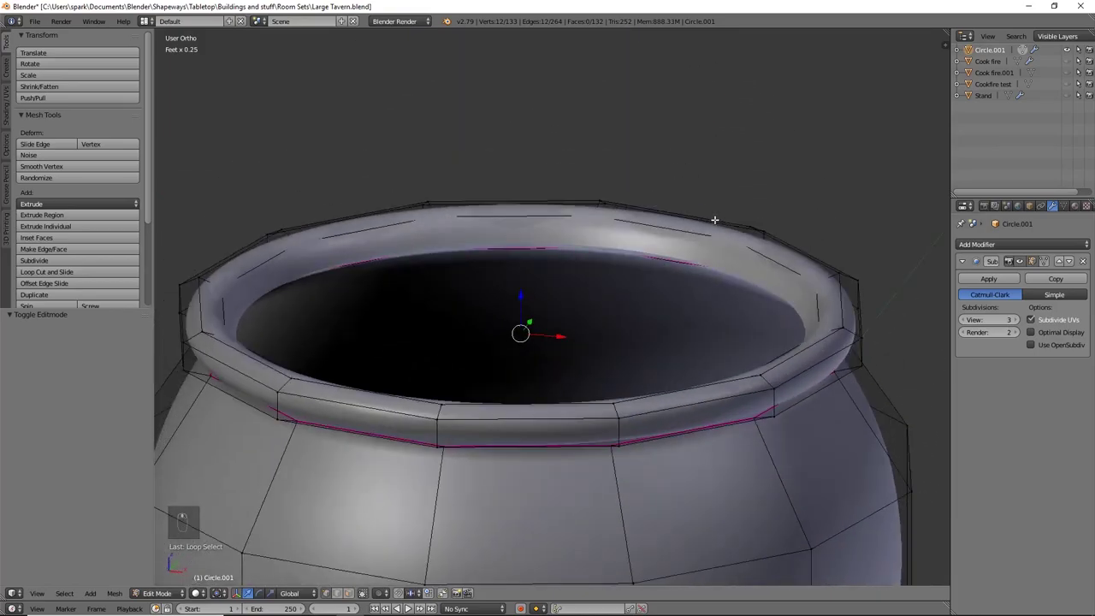
{"action": "middle_click_drag", "start_coordinate": [690, 257], "coordinate": [704, 306]}
{"action": "key", "text": "z"}
{"action": "right_click", "coordinate": [705, 225], "text": "alt"}
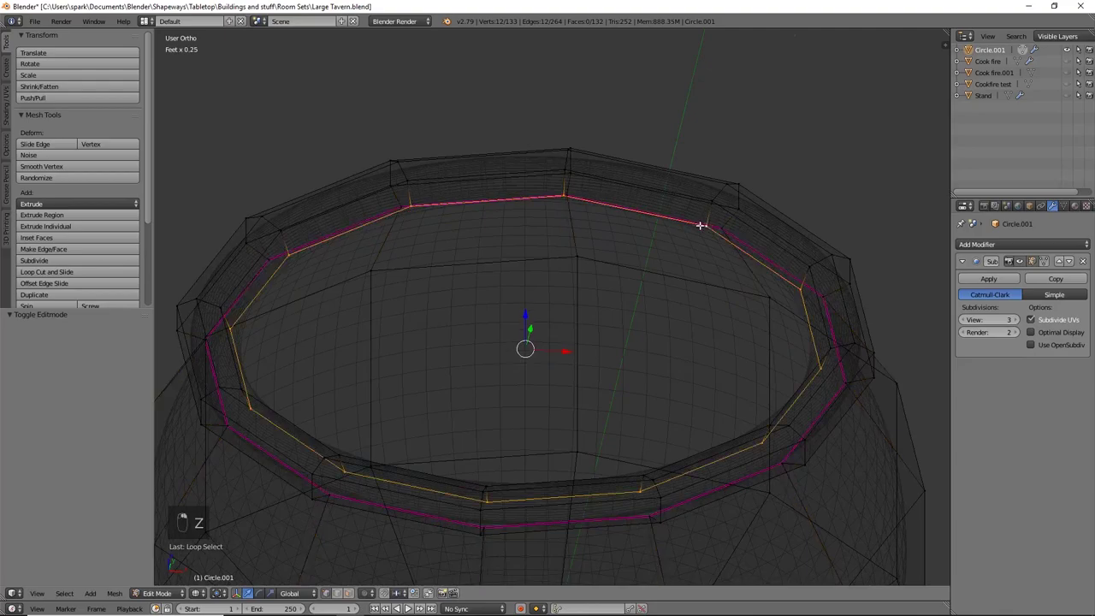
{"action": "key", "text": "z"}
{"action": "middle_click_drag", "start_coordinate": [747, 273], "coordinate": [702, 313]}
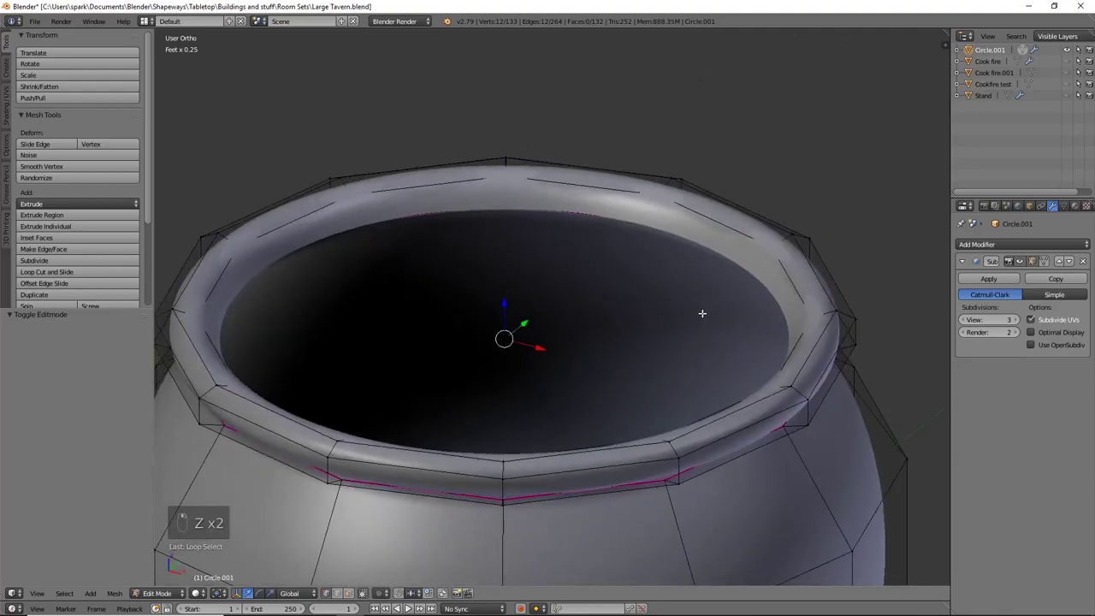
Step: Extrude the inner rim loop, scale it to 0.89 and lower it about 4.87 thou to start a liquid surface
{"action": "key", "text": "KP_1"}
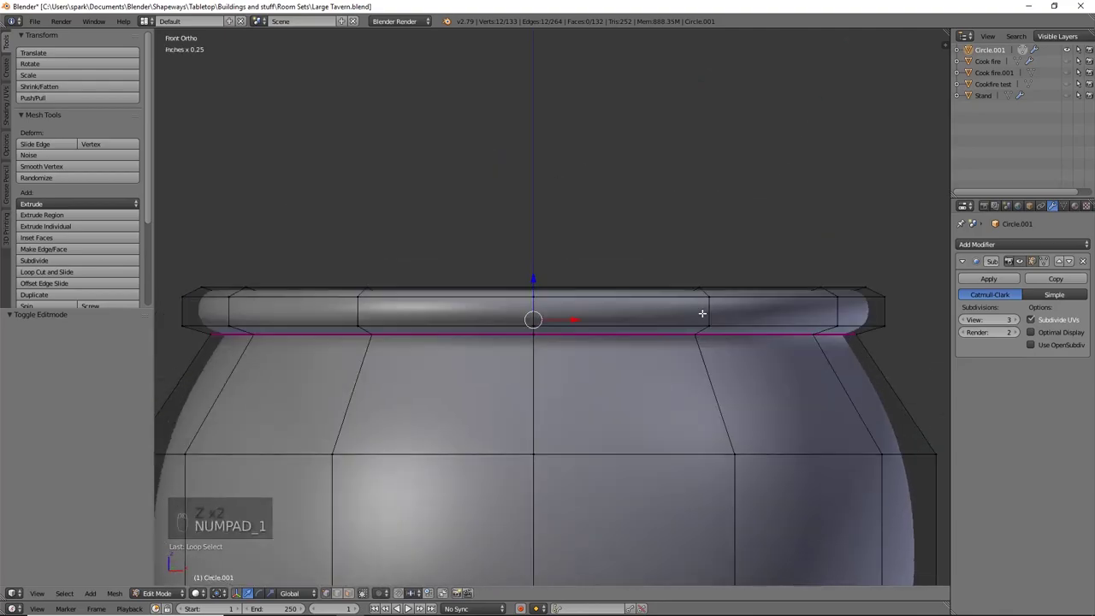
{"action": "scroll", "coordinate": [702, 314], "scroll_direction": "down", "scroll_amount": 1}
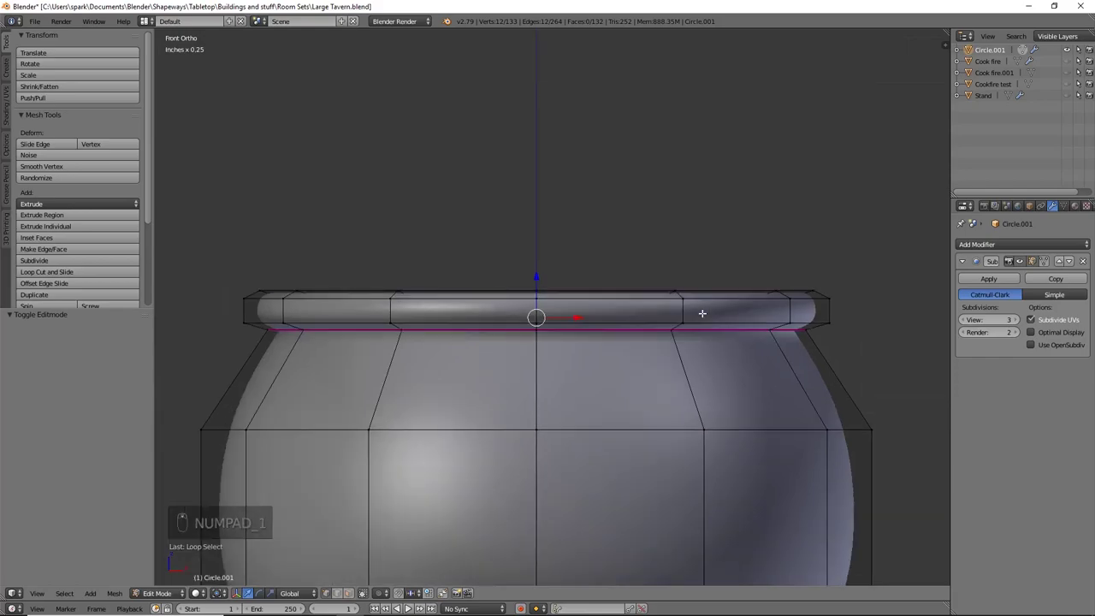
{"action": "key", "text": "z"}
{"action": "scroll", "coordinate": [626, 443], "scroll_direction": "down", "scroll_amount": 3, "text": "shift"}
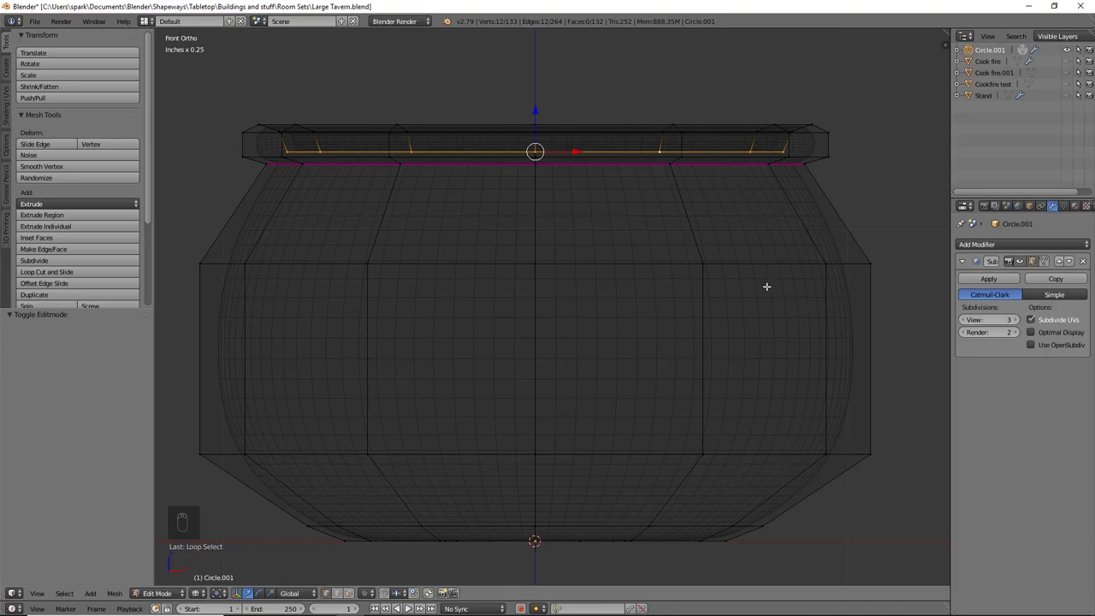
{"action": "key", "text": "z"}
{"action": "mouse_move", "coordinate": [767, 286]}
{"action": "middle_mouse_down"}
{"action": "mouse_move", "coordinate": [750, 317]}
{"action": "mouse_move", "coordinate": [713, 327]}
{"action": "mouse_move", "coordinate": [718, 393]}
{"action": "middle_mouse_up"}
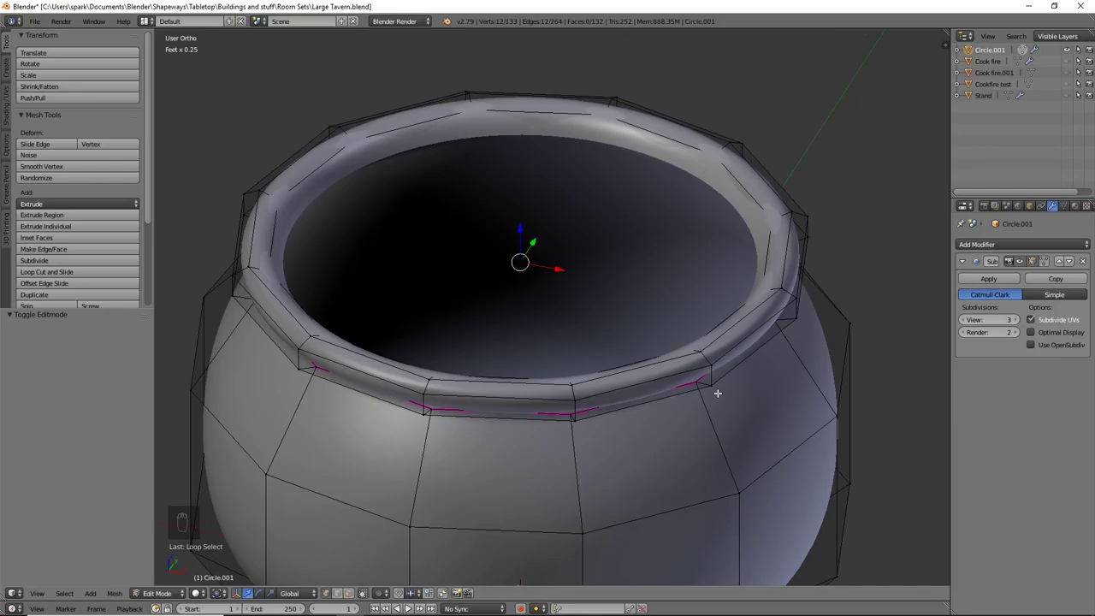
{"action": "key", "text": "e"}
{"action": "right_click", "coordinate": [669, 296]}
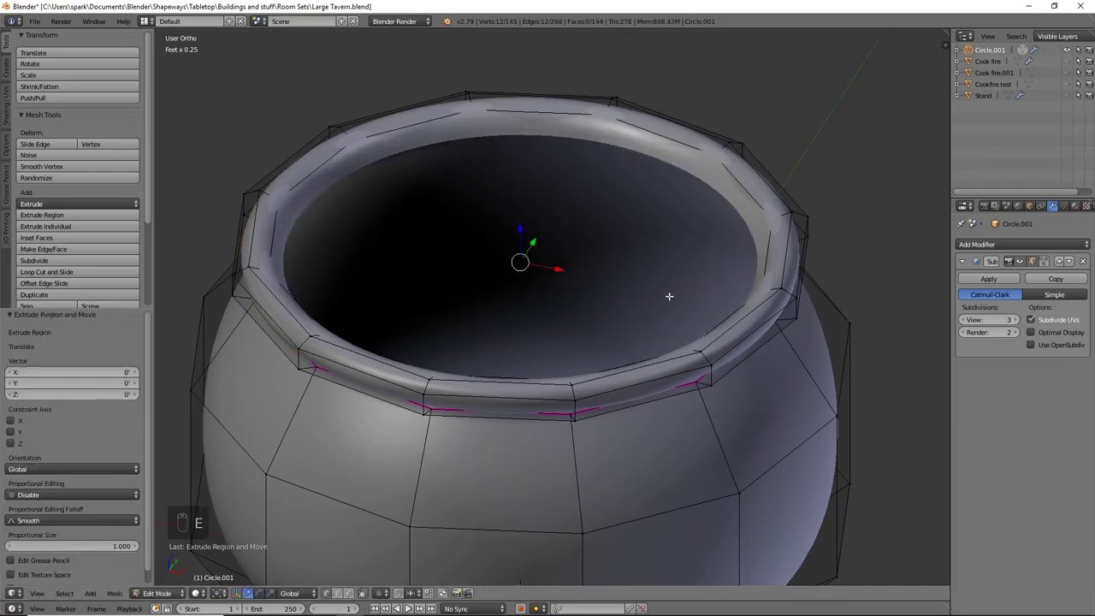
{"action": "key", "text": "s"}
{"action": "left_click", "coordinate": [744, 352]}
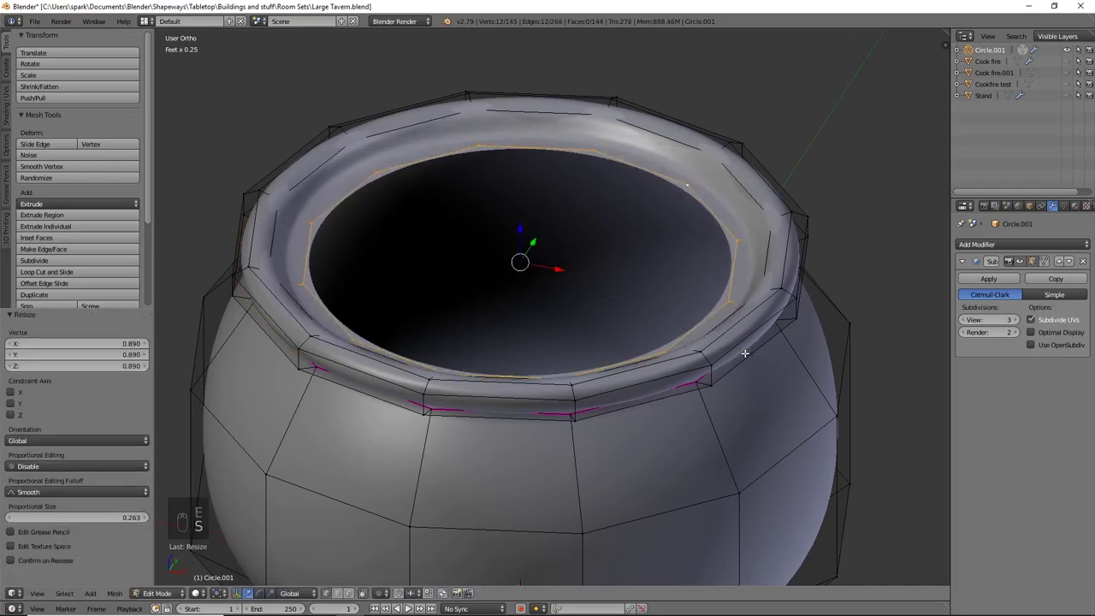
{"action": "left_click_drag", "start_coordinate": [520, 237], "coordinate": [590, 313]}
Step: Extrude a second ring inward from the liquid surface's open edge, scale it smaller and raise it slightly as a ripple crest
{"action": "key", "text": "e"}
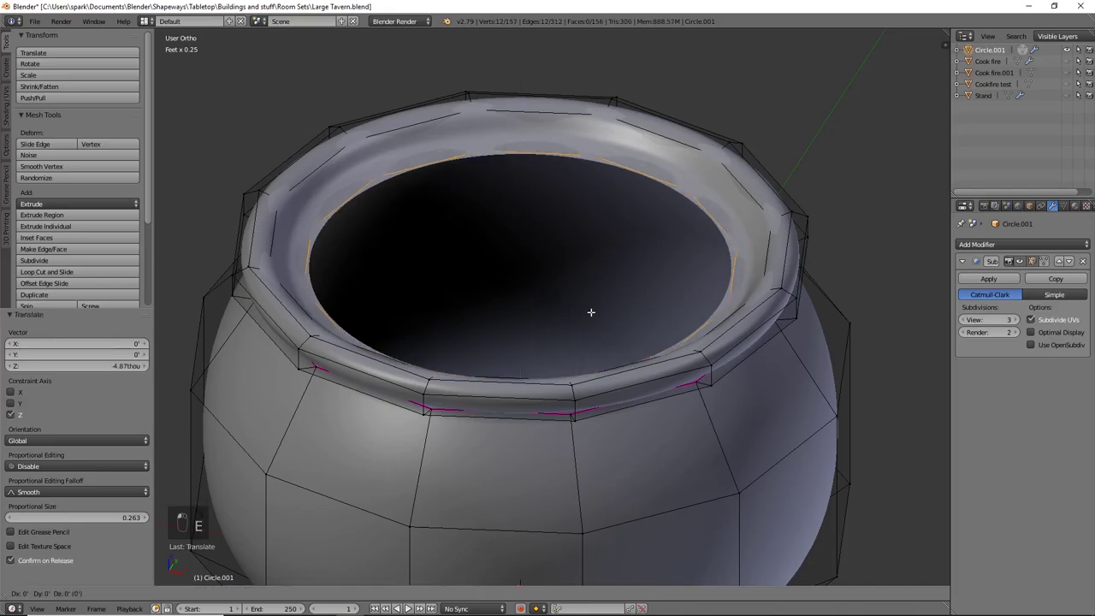
{"action": "right_click", "coordinate": [589, 311]}
{"action": "key", "text": "s"}
{"action": "left_click", "coordinate": [721, 371]}
{"action": "left_click_drag", "start_coordinate": [519, 233], "coordinate": [517, 218]}
Step: Extrude a third, smaller ring inward and lower it slightly as a ripple trough
{"action": "key", "text": "e"}
{"action": "right_click", "coordinate": [608, 313]}
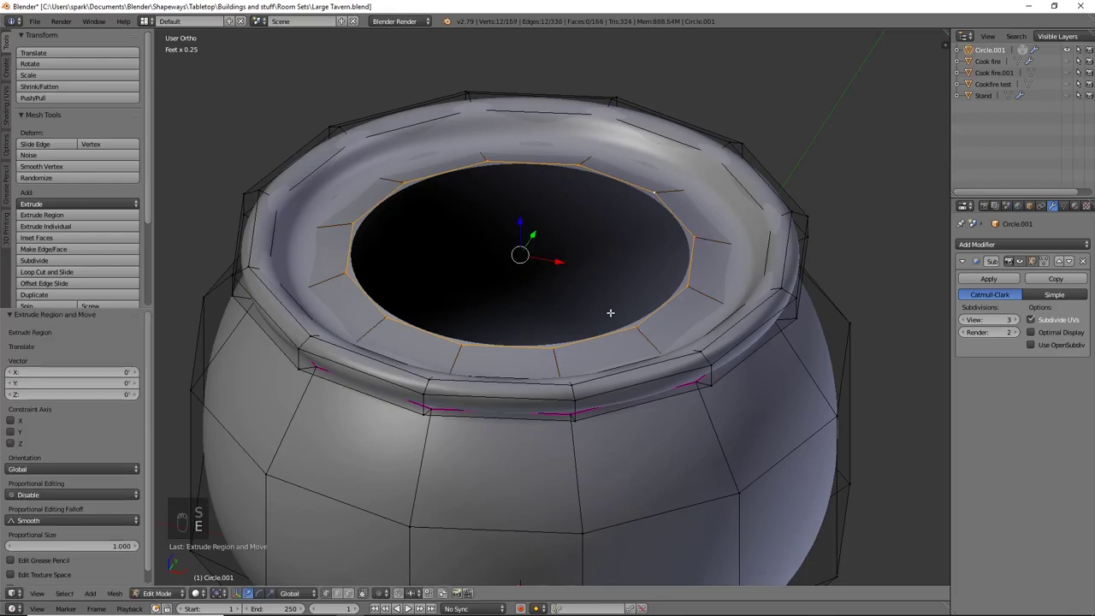
{"action": "key", "text": "s"}
{"action": "left_click", "coordinate": [751, 362]}
{"action": "left_click_drag", "start_coordinate": [521, 222], "coordinate": [519, 237]}
Step: Extrude a fourth, smaller ring inward and raise it slightly as the next ripple crest
{"action": "key", "text": "e"}
{"action": "right_click", "coordinate": [710, 329]}
{"action": "key", "text": "s"}
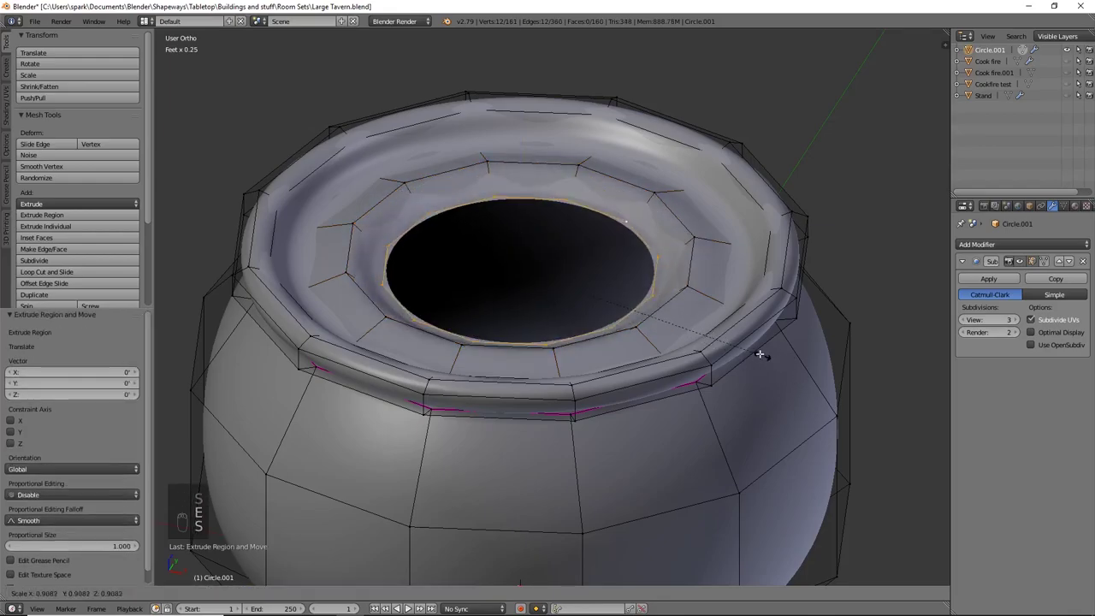
{"action": "left_click", "coordinate": [694, 334]}
{"action": "left_click_drag", "start_coordinate": [516, 238], "coordinate": [520, 222]}
Step: Extrude a fifth, smaller ring inward and lower it slightly as the next ripple trough
{"action": "key", "text": "e"}
{"action": "right_click", "coordinate": [589, 253]}
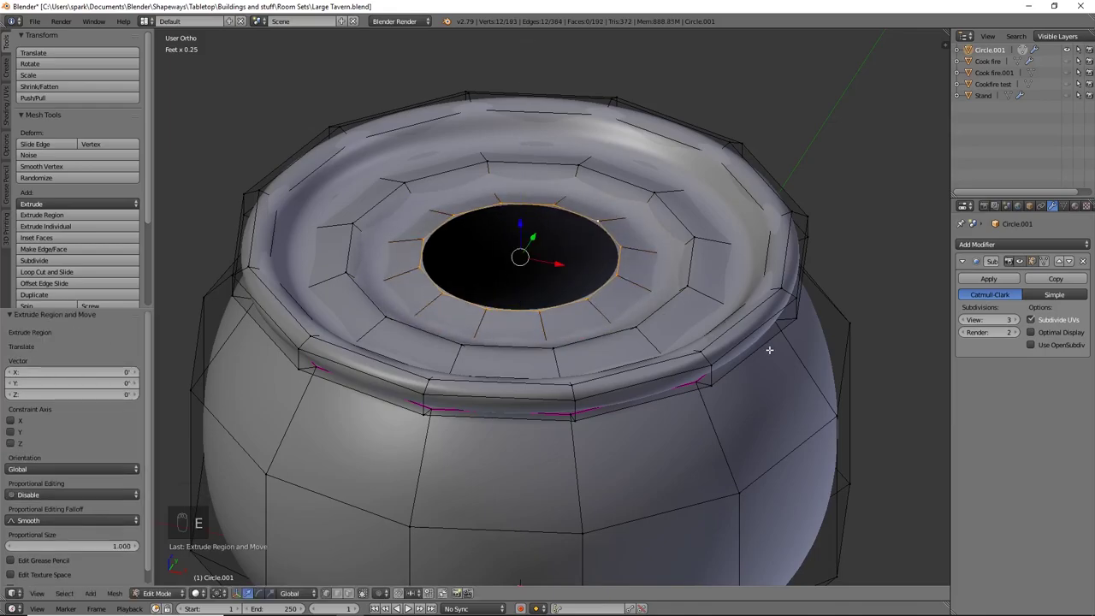
{"action": "key", "text": "s"}
{"action": "left_click", "coordinate": [680, 320]}
{"action": "left_click_drag", "start_coordinate": [521, 224], "coordinate": [526, 236]}
Step: Extrude a sixth, small ring toward the middle and raise it as the central ripple peak
{"action": "key", "text": "e"}
{"action": "key", "text": "s"}
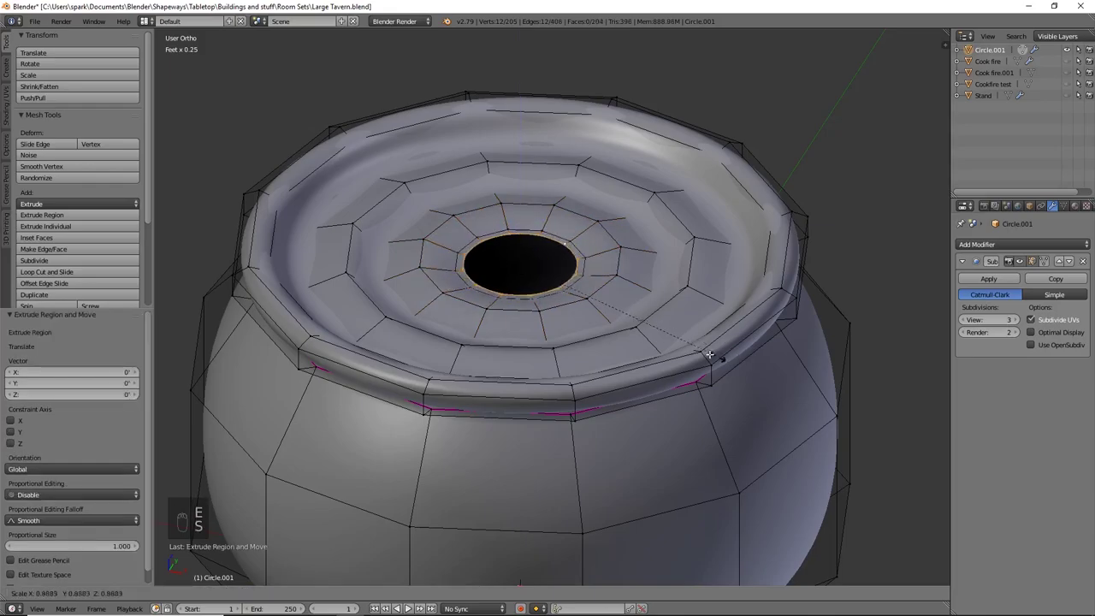
{"action": "left_click", "coordinate": [611, 321]}
{"action": "mouse_move", "coordinate": [520, 221]}
{"action": "left_mouse_down"}
{"action": "mouse_move", "coordinate": [515, 200]}
{"action": "mouse_move", "coordinate": [529, 219]}
{"action": "left_mouse_up"}
Step: Extrude a tiny ring inside the central peak, extrude once more and merge that last ring at its center to close the surface
{"action": "key", "text": "e"}
{"action": "key", "text": "s"}
{"action": "left_click", "coordinate": [604, 268]}
{"action": "key", "text": "e"}
{"action": "left_click", "coordinate": [529, 218]}
{"action": "key", "text": "alt+m"}
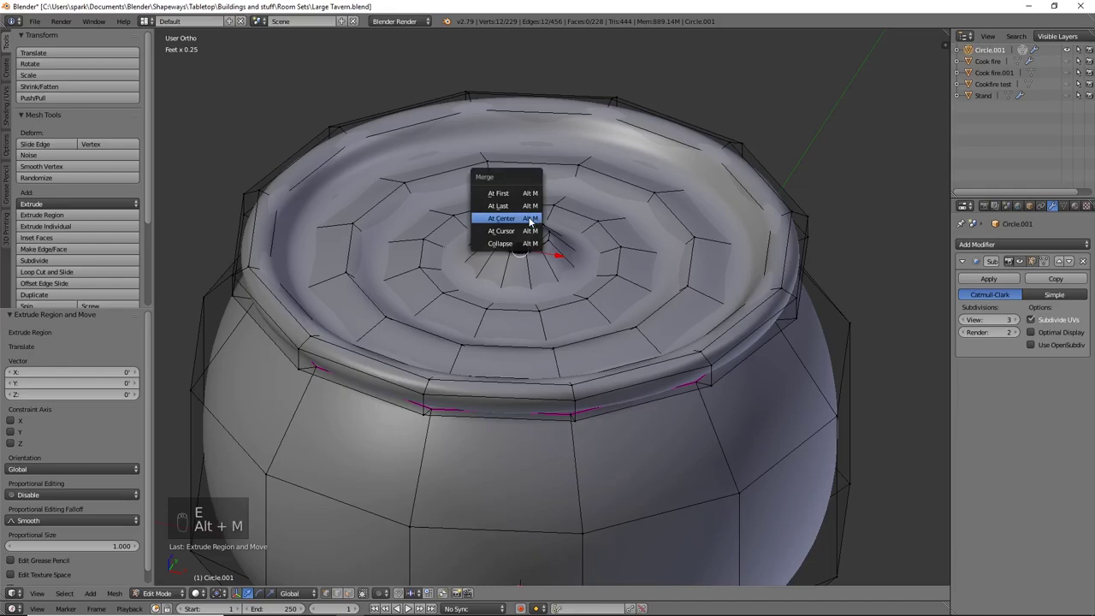
{"action": "left_click", "coordinate": [502, 219]}
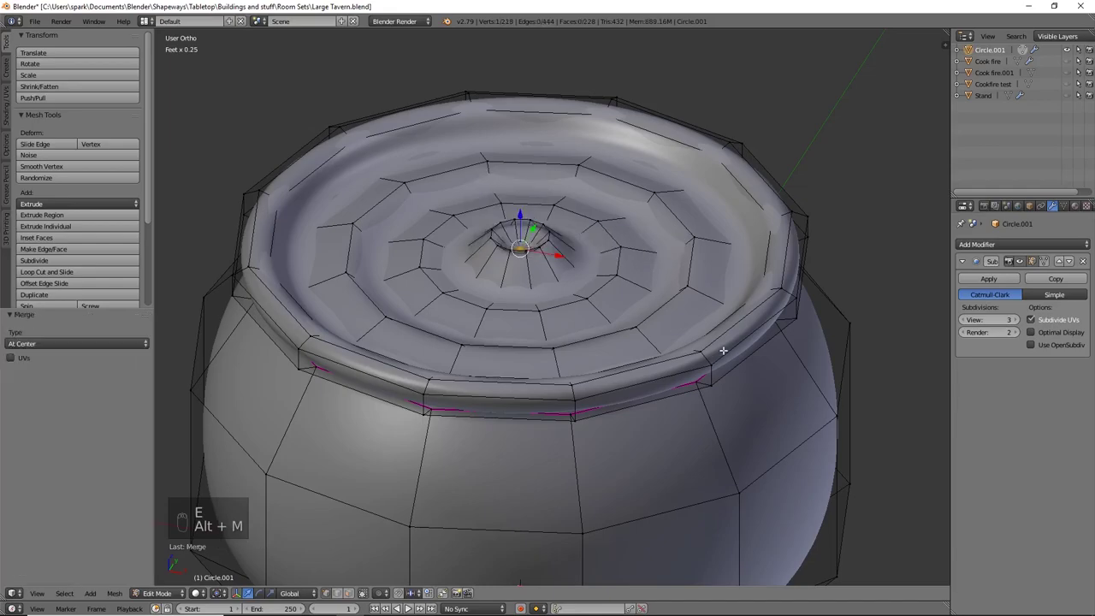
Step: Lower the outermost ripple crest's edge loop about 11.9 thou along Z
{"action": "right_click", "coordinate": [660, 293], "text": "alt"}
{"action": "key", "text": "g"}
{"action": "key", "text": "z"}
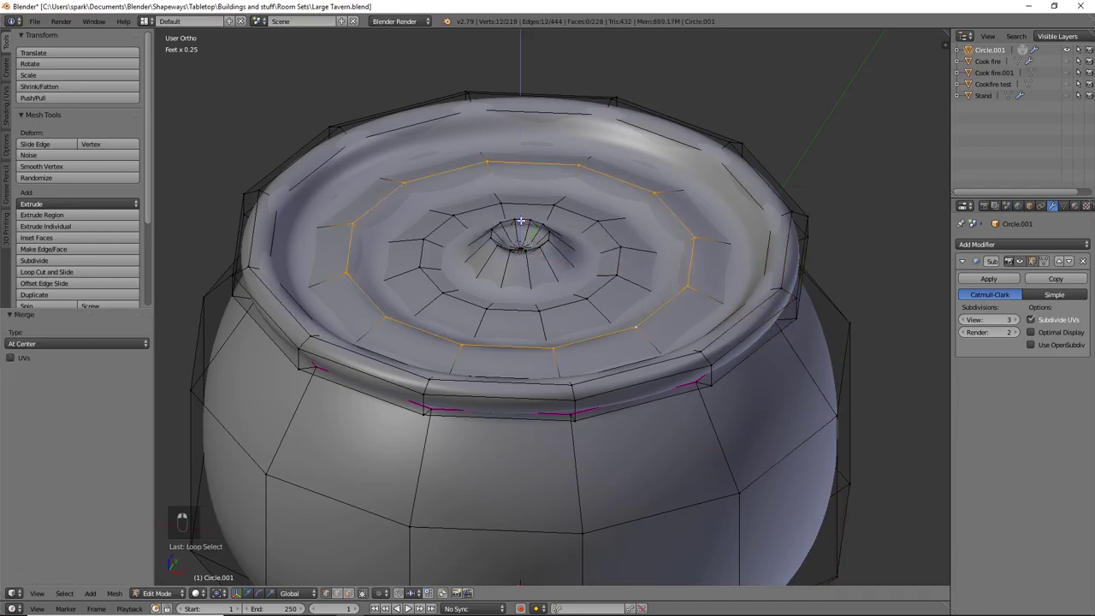
{"action": "left_click", "coordinate": [521, 232]}
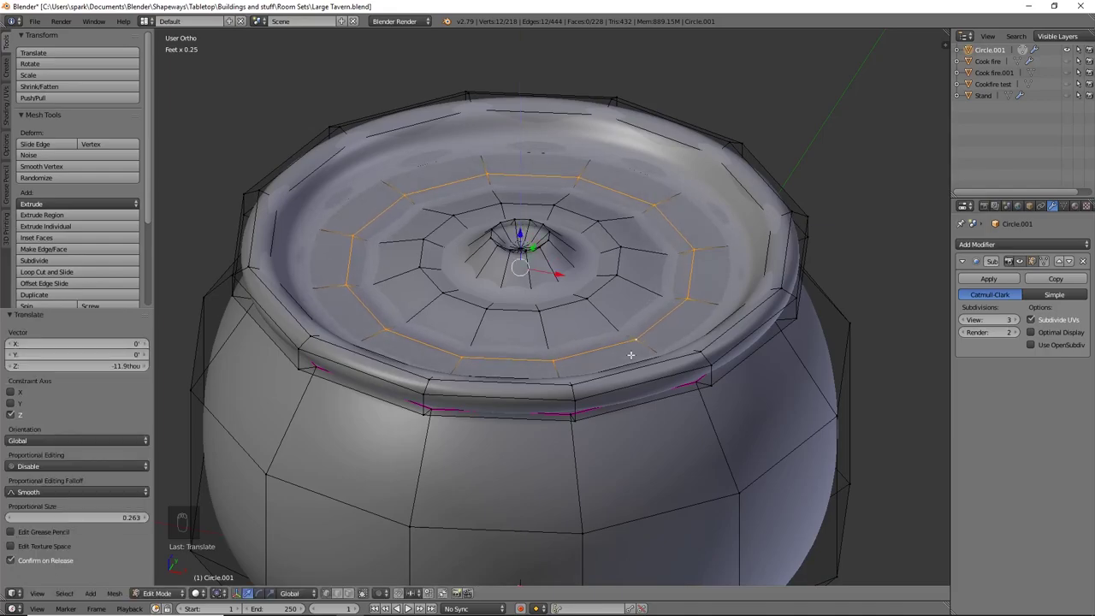
Step: Lower the edge loop around the top of the central peak about 8.09 thou along Z
{"action": "middle_click_drag", "start_coordinate": [630, 360], "coordinate": [650, 283]}
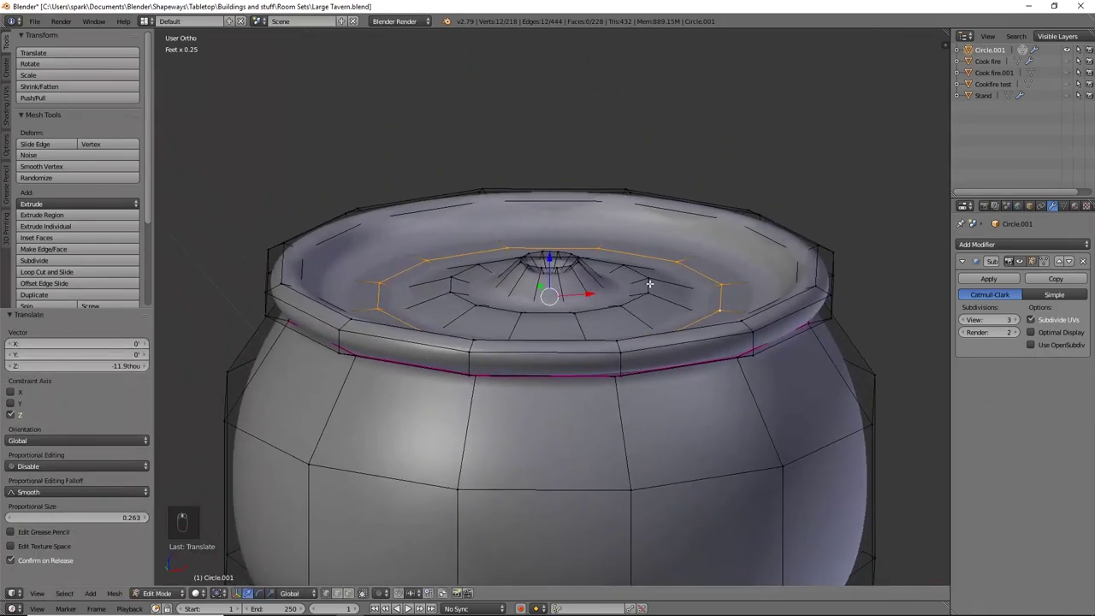
{"action": "right_click", "coordinate": [544, 266], "text": "alt"}
{"action": "right_click", "coordinate": [552, 266], "text": "alt"}
{"action": "key", "text": "g"}
{"action": "key", "text": "z"}
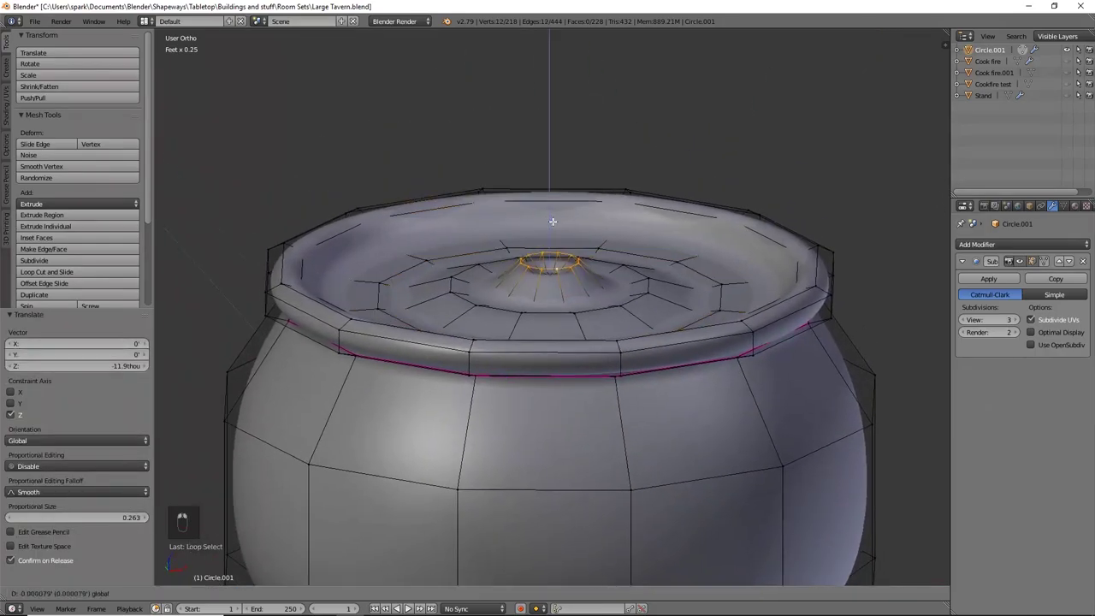
{"action": "left_click", "coordinate": [543, 257]}
Step: Lower the vertex at the center of the liquid surface about 6.66 thou along Z
{"action": "right_click", "coordinate": [552, 276]}
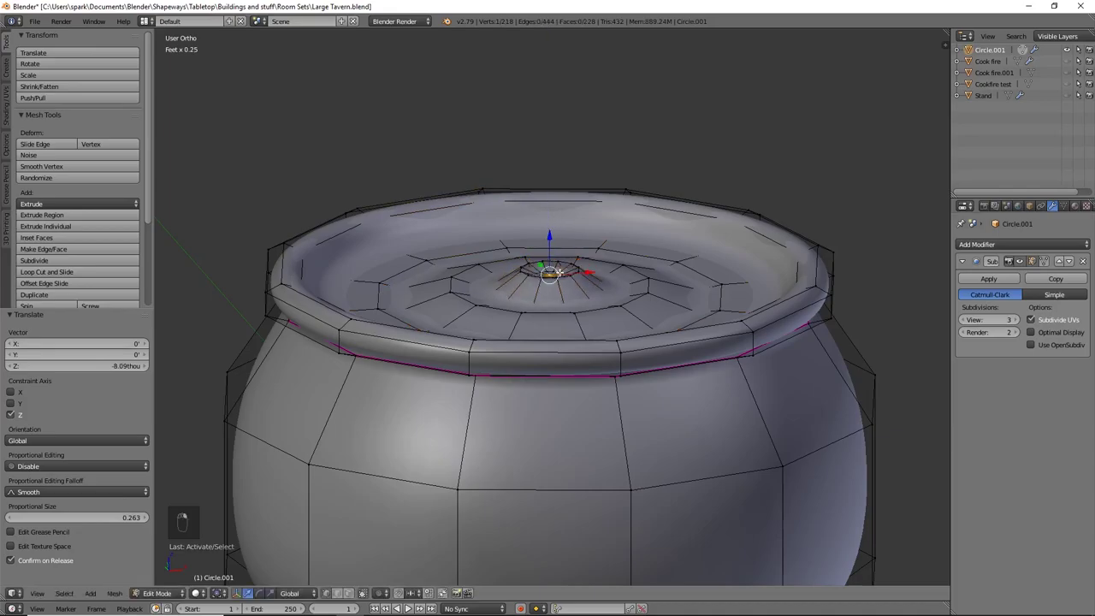
{"action": "key", "text": "g"}
{"action": "key", "text": "z"}
{"action": "left_click", "coordinate": [550, 242]}
Step: Lower the tiny edge loop around the center vertex about 2.38 thou along Z
{"action": "right_click", "coordinate": [548, 270], "text": "alt"}
{"action": "right_click", "coordinate": [550, 270], "text": "alt"}
{"action": "key", "text": "g"}
{"action": "key", "text": "z"}
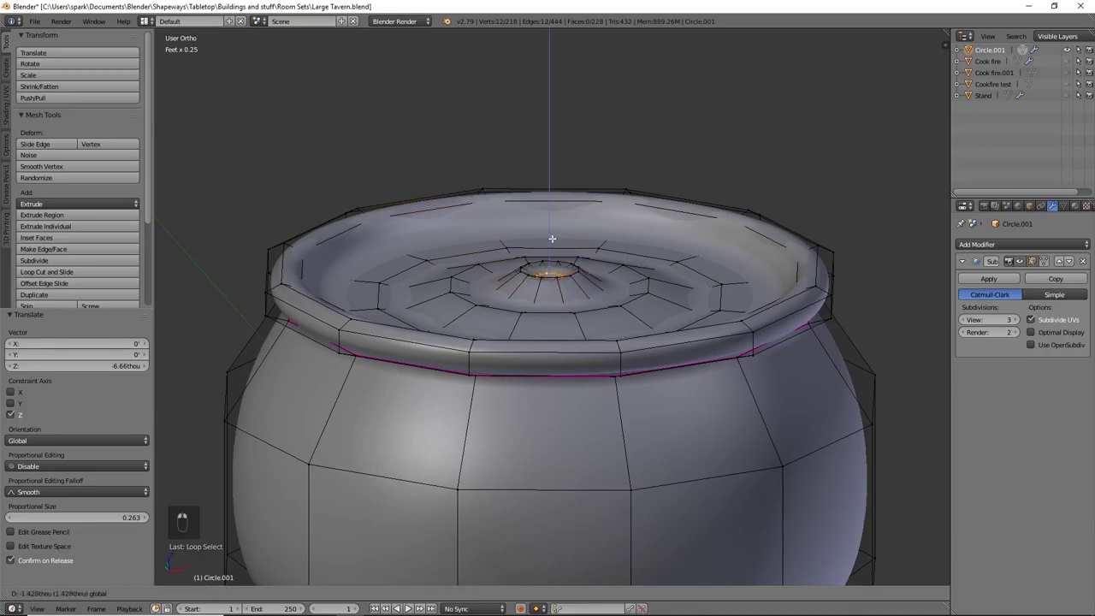
{"action": "left_click", "coordinate": [553, 240]}
{"action": "middle_click_drag", "start_coordinate": [617, 307], "coordinate": [560, 271]}
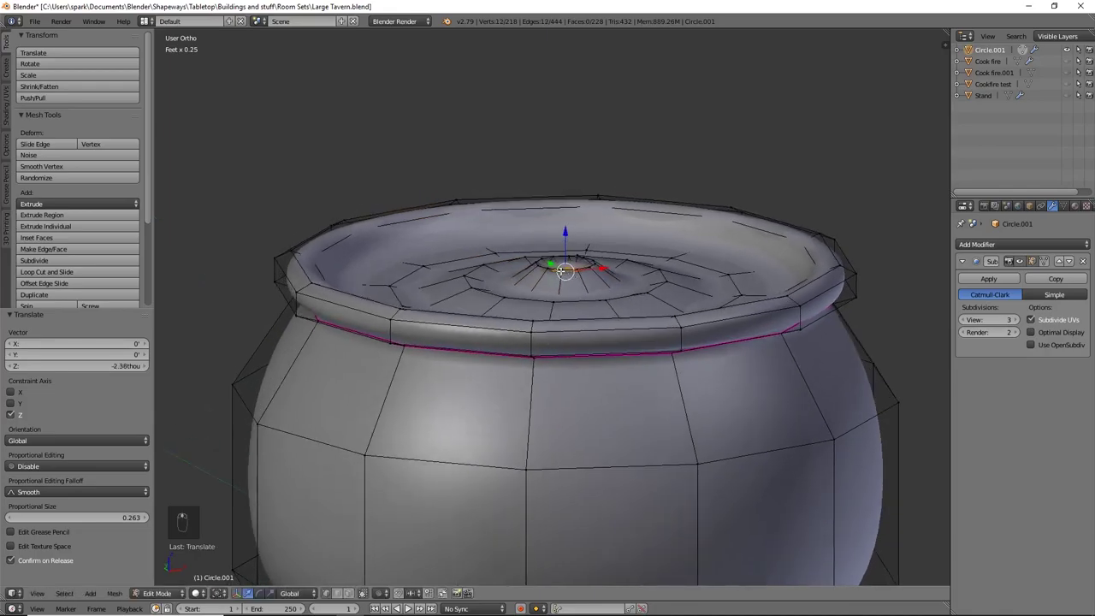
Step: Lower the centre ring of the pot's rippled surface 3.75 thou along Z and rotate it about 1.2°
{"action": "right_click", "coordinate": [557, 270], "text": "alt"}
{"action": "key", "text": "g"}
{"action": "key", "text": "z"}
{"action": "left_click", "coordinate": [569, 215]}
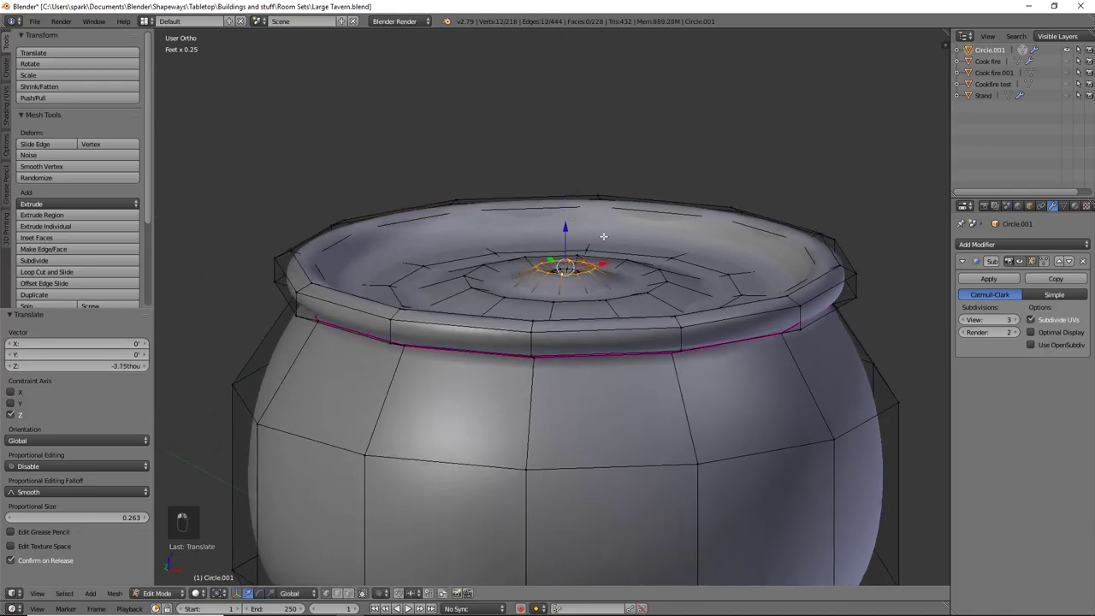
{"action": "middle_click_drag", "start_coordinate": [650, 257], "coordinate": [638, 252]}
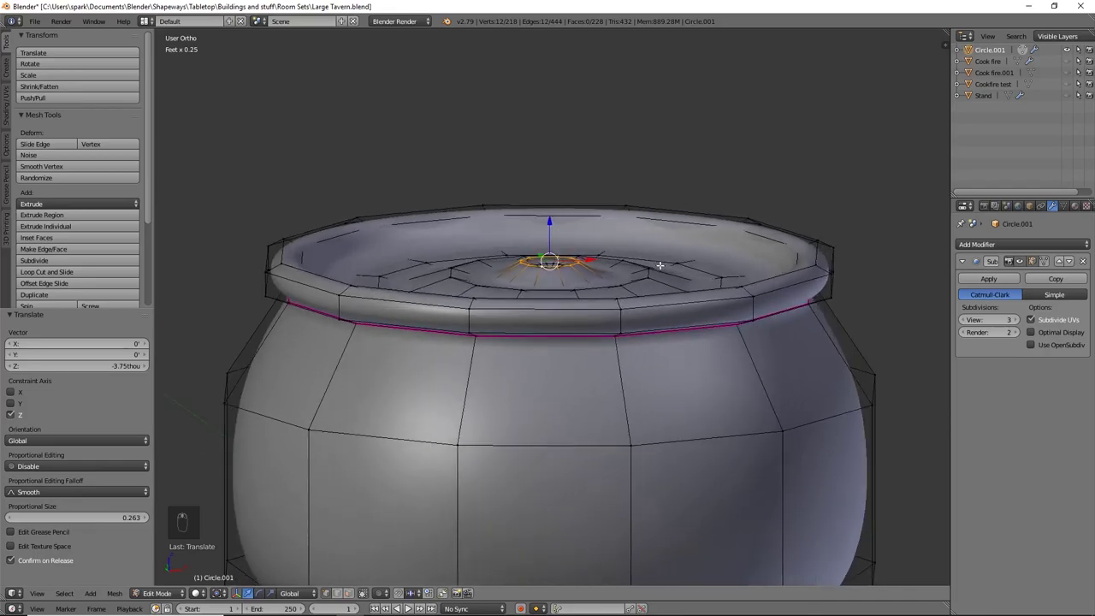
{"action": "key", "text": "r"}
{"action": "left_click", "coordinate": [659, 263]}
Step: Rotate the next three rings outward on the rippled surface by about -1.32°, 1.5° and -3.15° respectively
{"action": "right_click", "coordinate": [633, 275], "text": "alt"}
{"action": "key", "text": "r"}
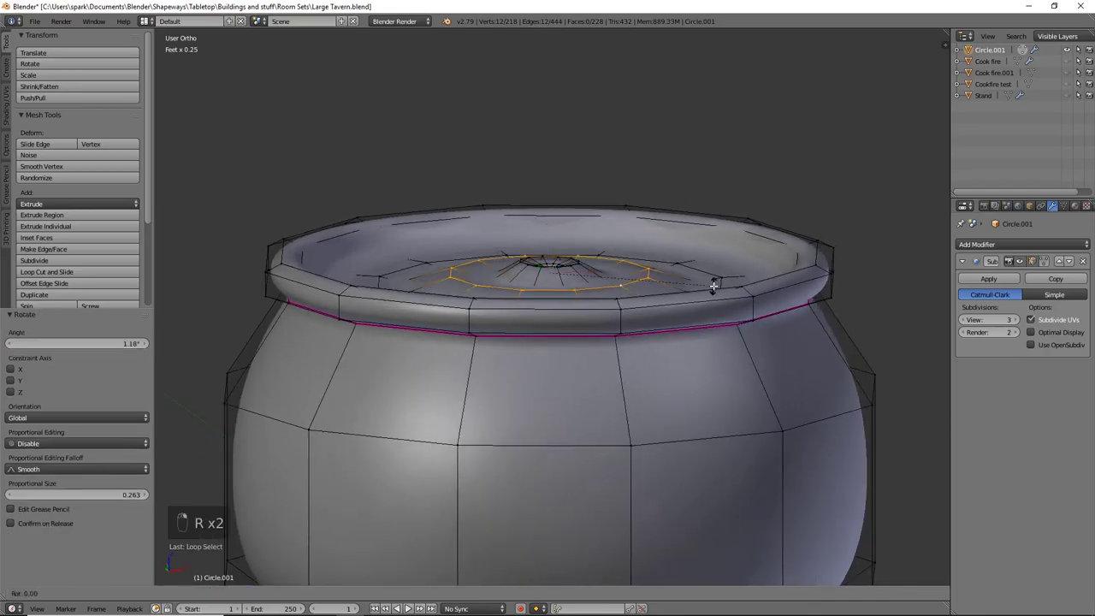
{"action": "left_click", "coordinate": [710, 279]}
{"action": "middle_click_drag", "start_coordinate": [709, 279], "coordinate": [685, 308]}
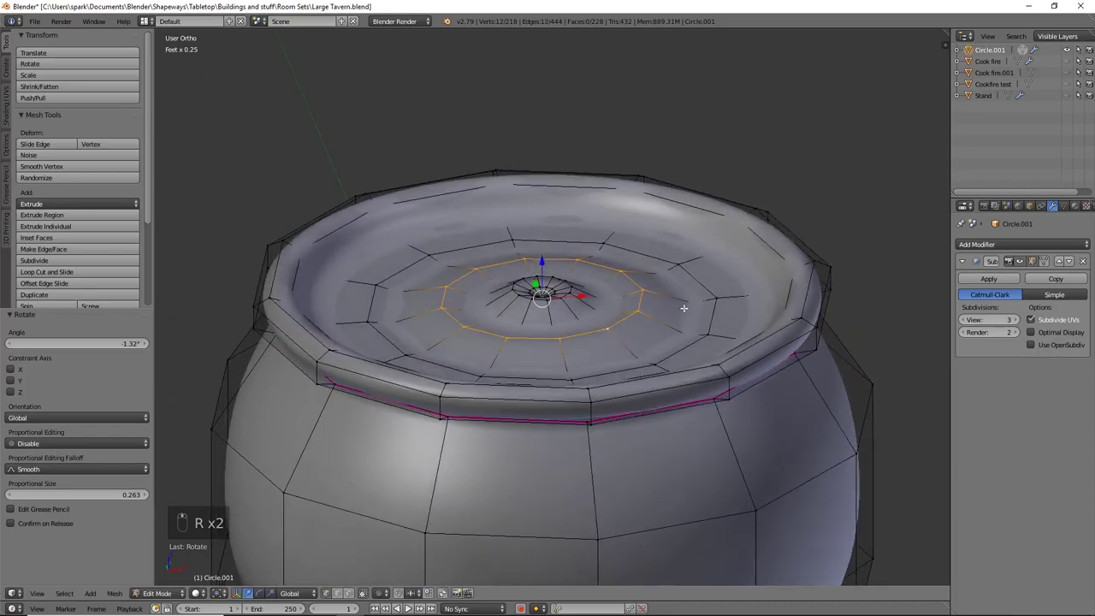
{"action": "right_click", "coordinate": [687, 310], "text": "alt"}
{"action": "right_click", "coordinate": [728, 320], "text": "alt"}
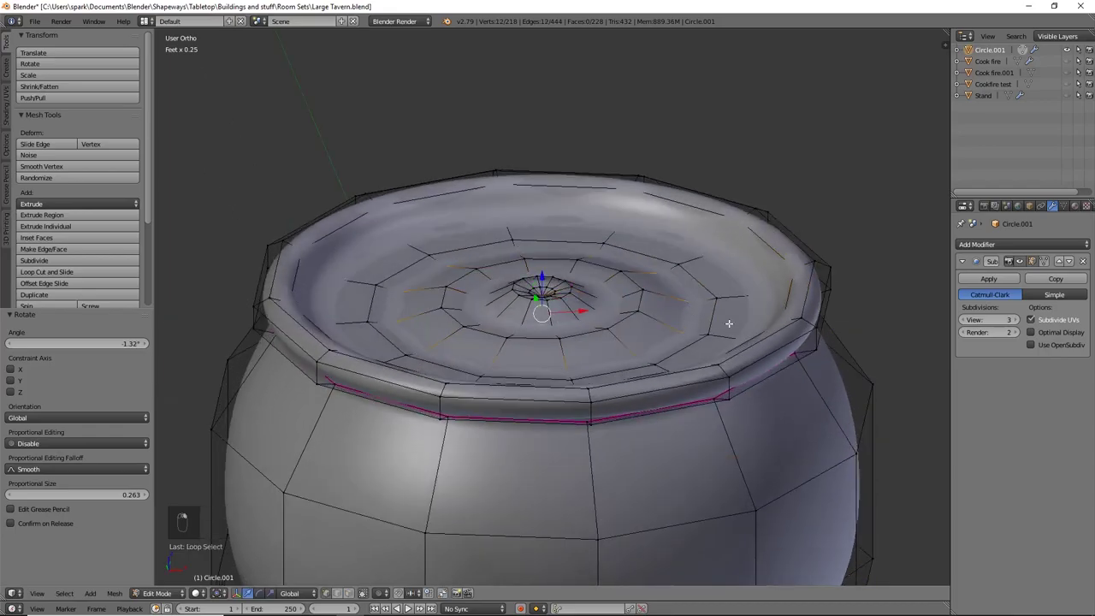
{"action": "key", "text": "r"}
{"action": "left_click", "coordinate": [729, 329]}
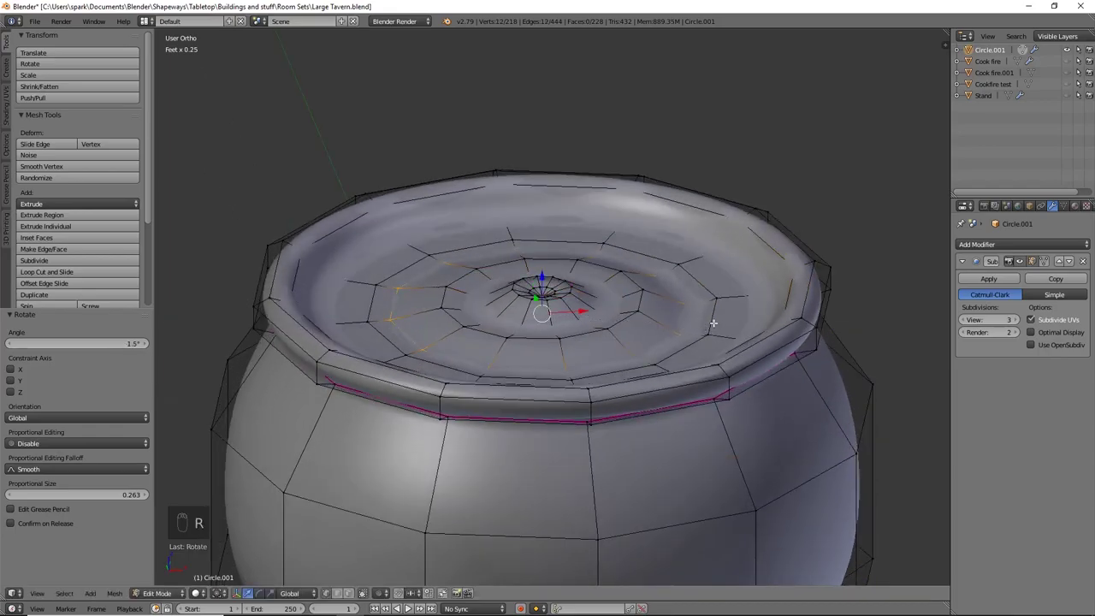
{"action": "key", "text": "r"}
{"action": "left_click", "coordinate": [748, 318]}
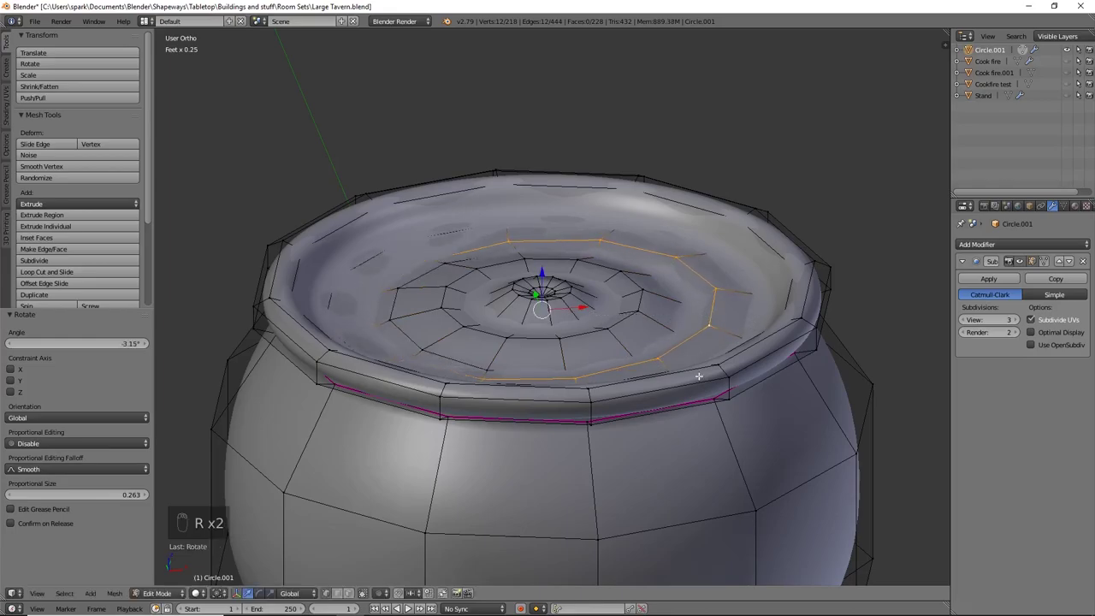
Step: Crease the outer edge loop of the rippled surface where it meets the pot's inner wall, and check the smoothed result
{"action": "middle_click_drag", "start_coordinate": [699, 377], "coordinate": [635, 499]}
{"action": "scroll", "coordinate": [616, 359], "scroll_direction": "down", "scroll_amount": 2}
{"action": "key", "text": "Tab"}
{"action": "key", "text": "Tab"}
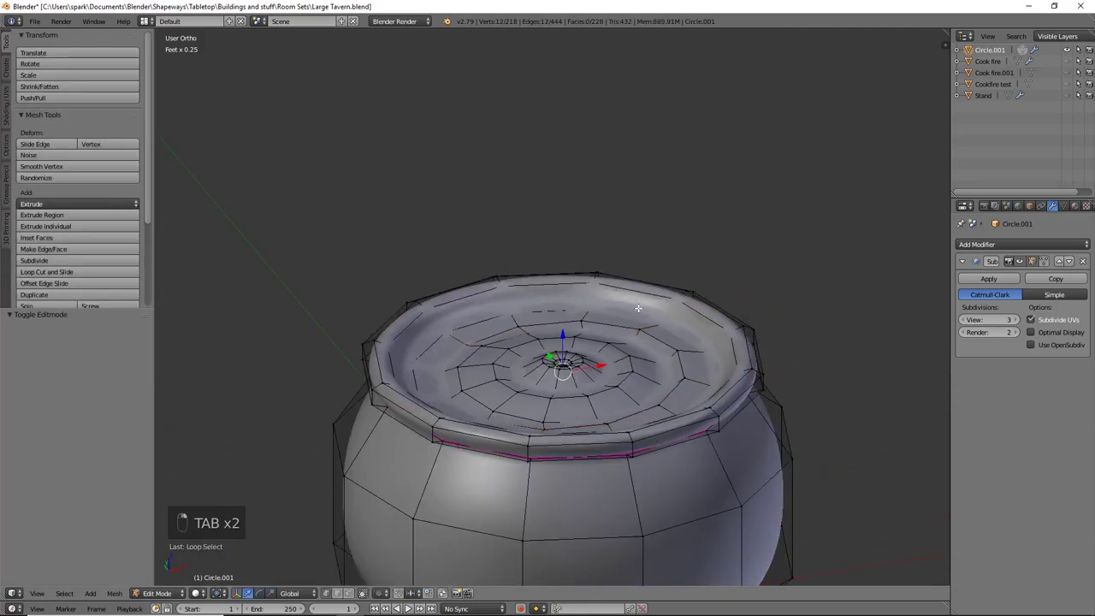
{"action": "key", "text": "z"}
{"action": "key", "text": "z"}
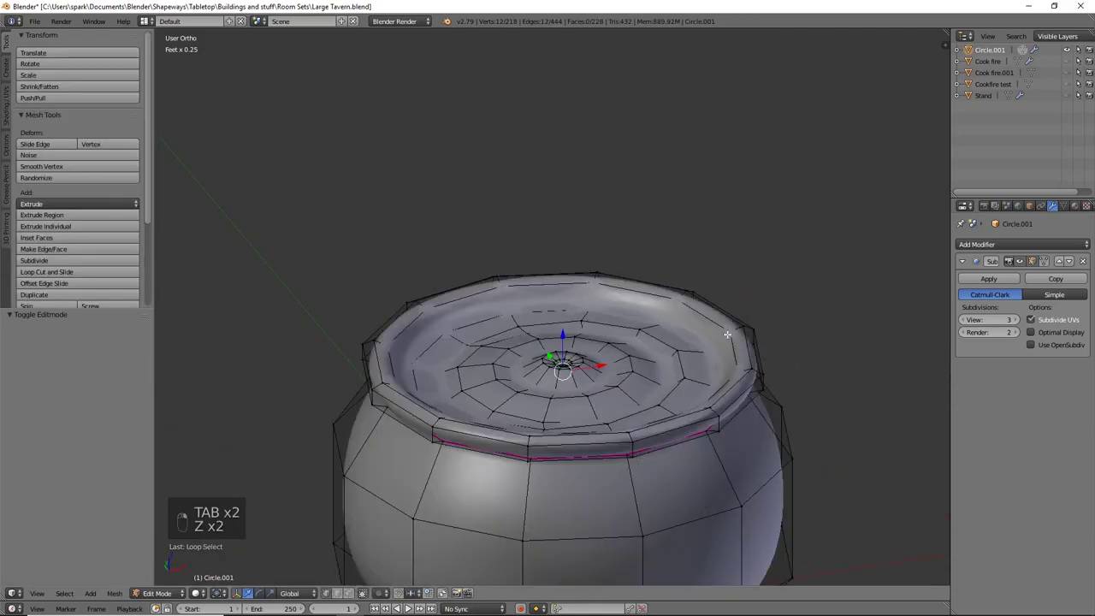
{"action": "middle_click_drag", "start_coordinate": [645, 308], "coordinate": [714, 350]}
{"action": "key", "text": "shift+e"}
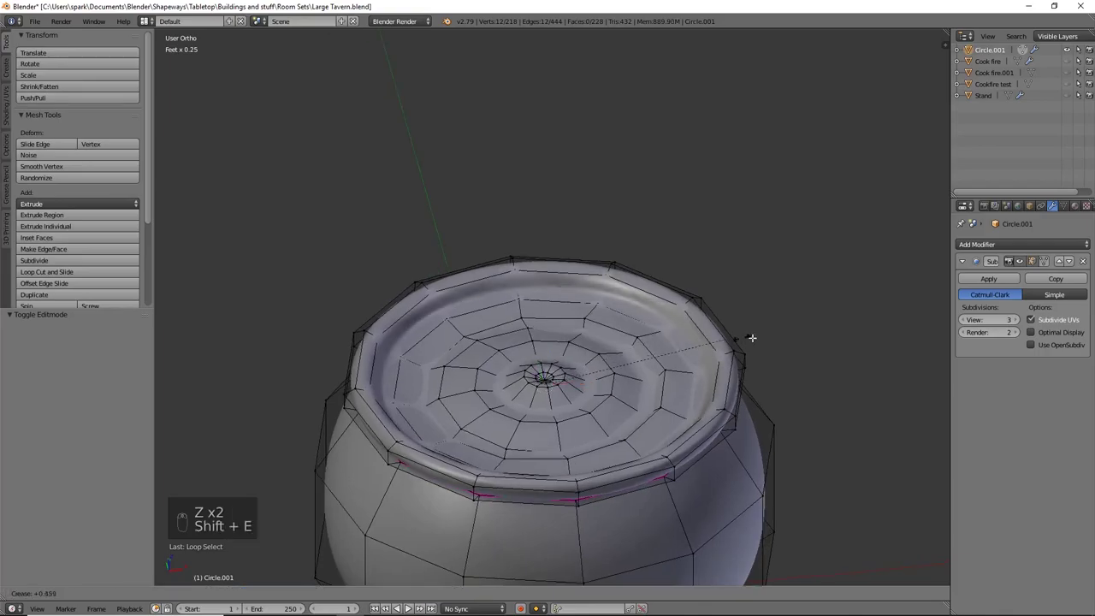
{"action": "left_click", "coordinate": [761, 286]}
{"action": "middle_click_drag", "start_coordinate": [767, 287], "coordinate": [674, 377]}
{"action": "key", "text": "Tab"}
{"action": "key", "text": "Tab"}
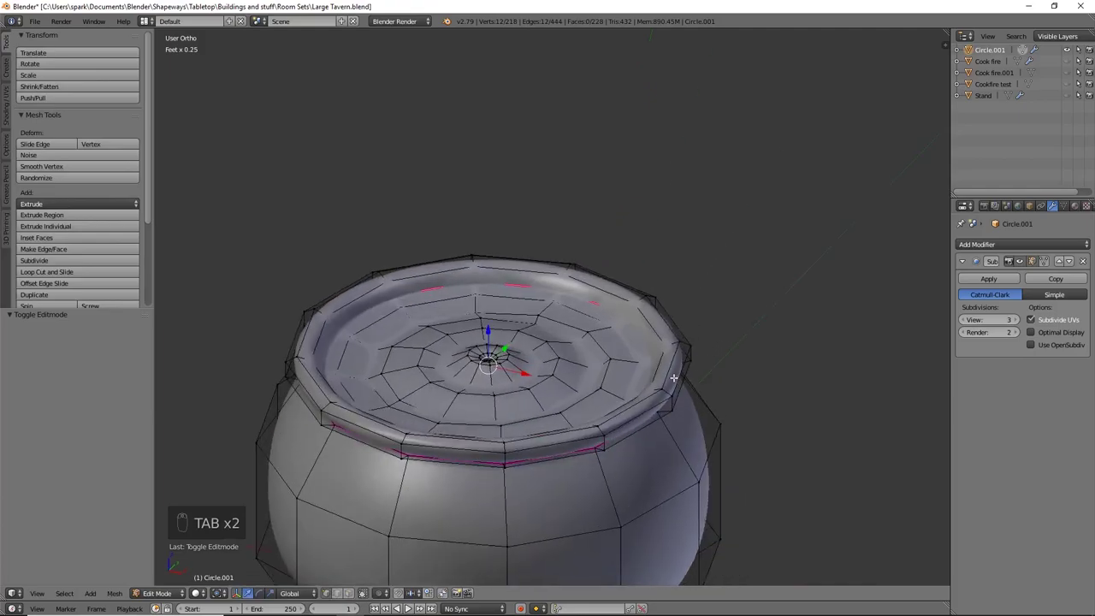
Step: Add a 32-segment, 16-ring UV sphere in Object Mode and align it to the right-side view
{"action": "key", "text": "Tab"}
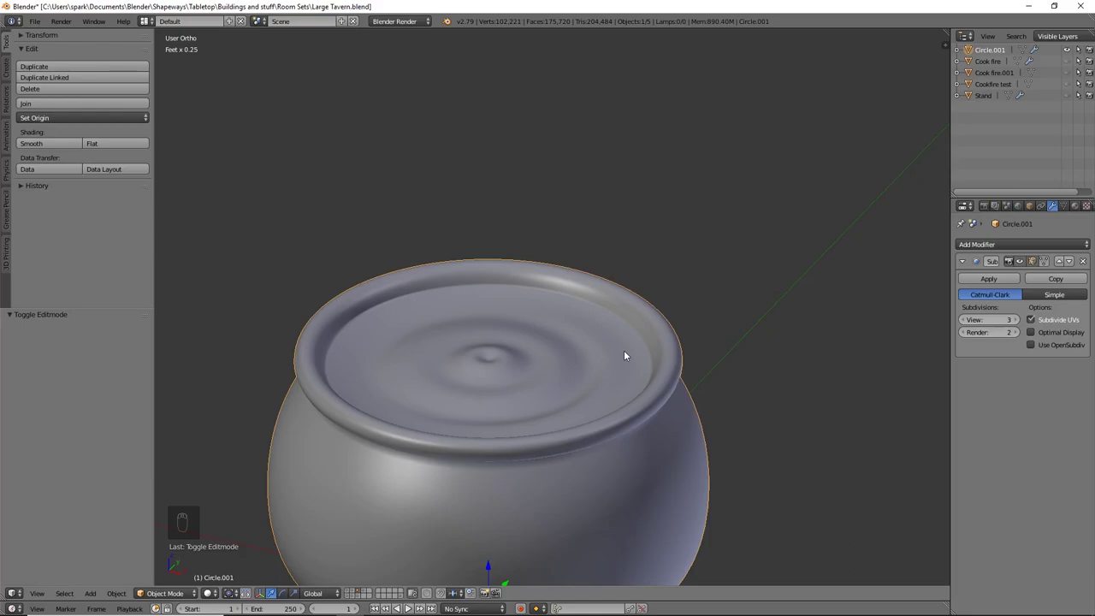
{"action": "key", "text": "shift+a"}
{"action": "mouse_move", "coordinate": [626, 354]}
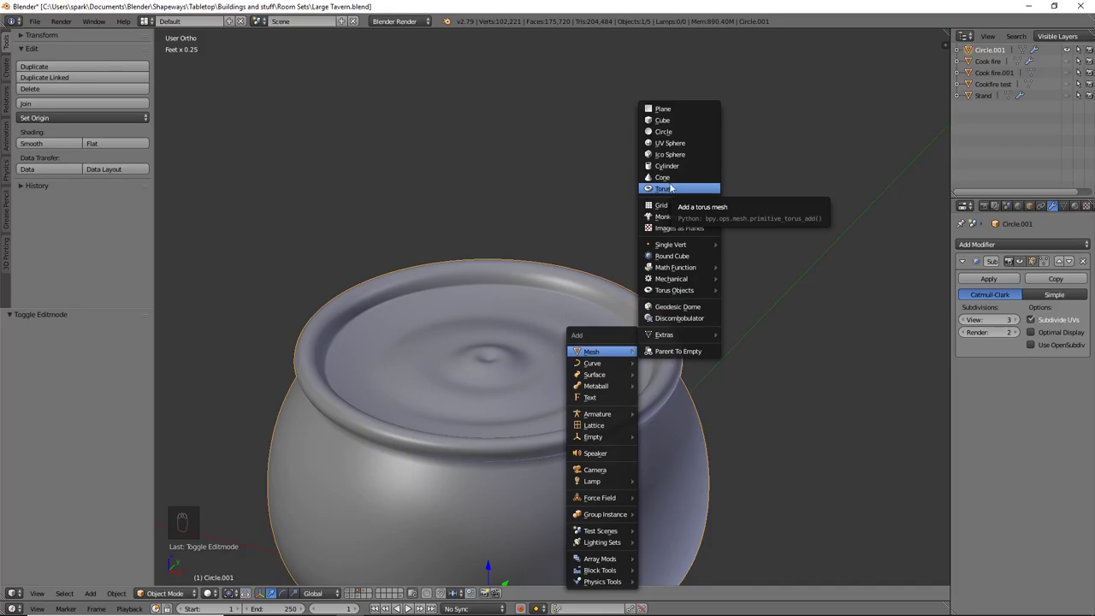
{"action": "left_click", "coordinate": [679, 144]}
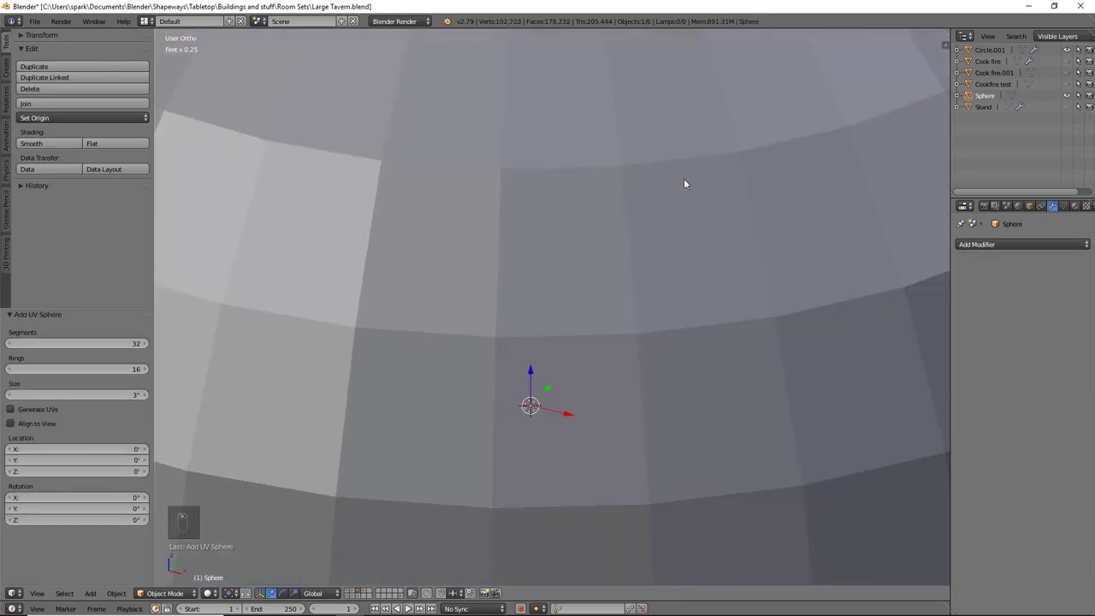
{"action": "key", "text": "KP_1"}
{"action": "key", "text": "KP_3"}
{"action": "scroll", "coordinate": [685, 179], "scroll_direction": "down", "scroll_amount": 8}
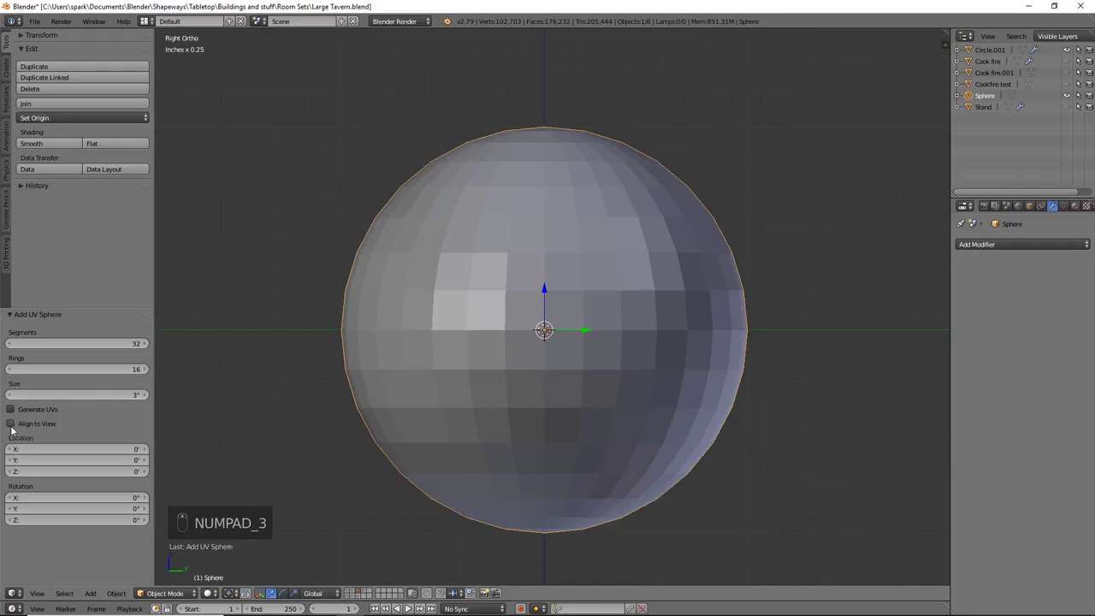
{"action": "left_click", "coordinate": [10, 424]}
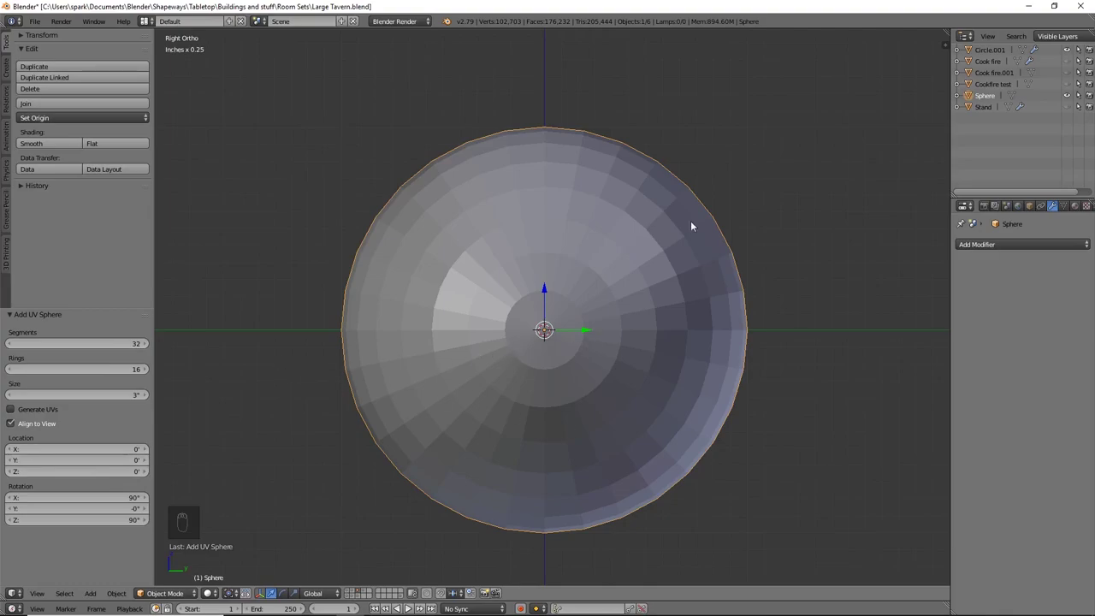
Step: Select the sphere's two opposite pole vertices on the X axis in Edit Mode and set proportional editing to Connected
{"action": "mouse_move", "coordinate": [391, 322]}
{"action": "middle_mouse_down"}
{"action": "mouse_move", "coordinate": [553, 332]}
{"action": "mouse_move", "coordinate": [391, 340]}
{"action": "middle_mouse_up"}
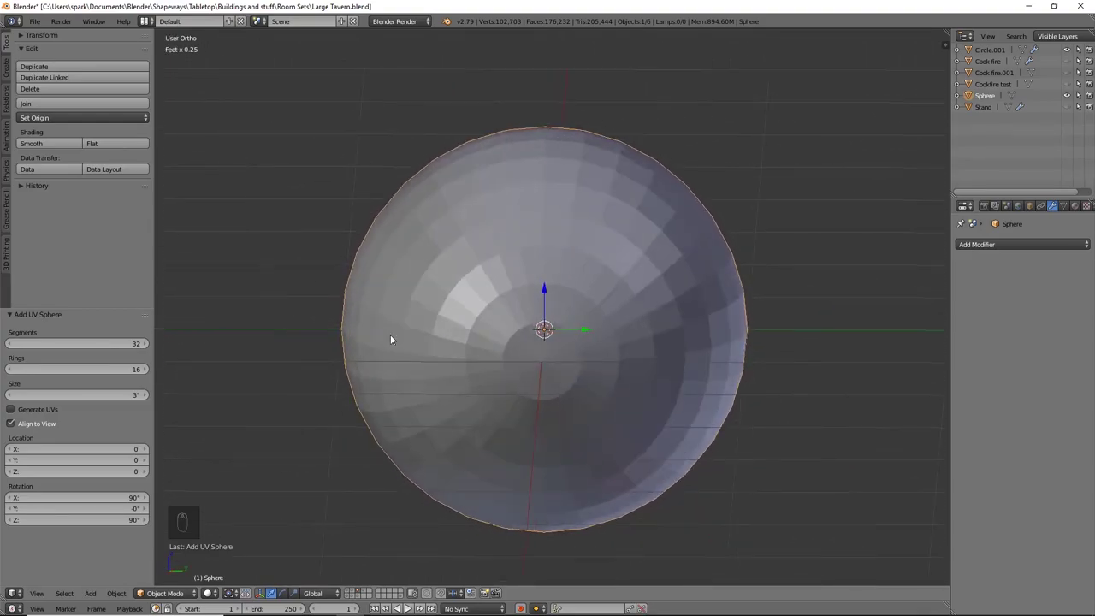
{"action": "key", "text": "KP_1"}
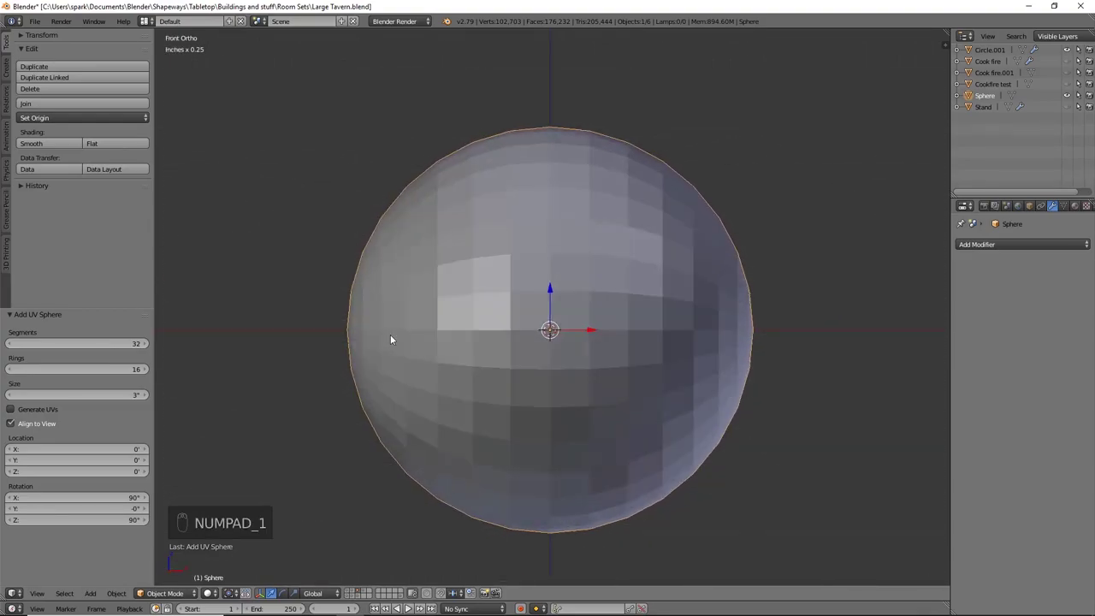
{"action": "key", "text": "Tab"}
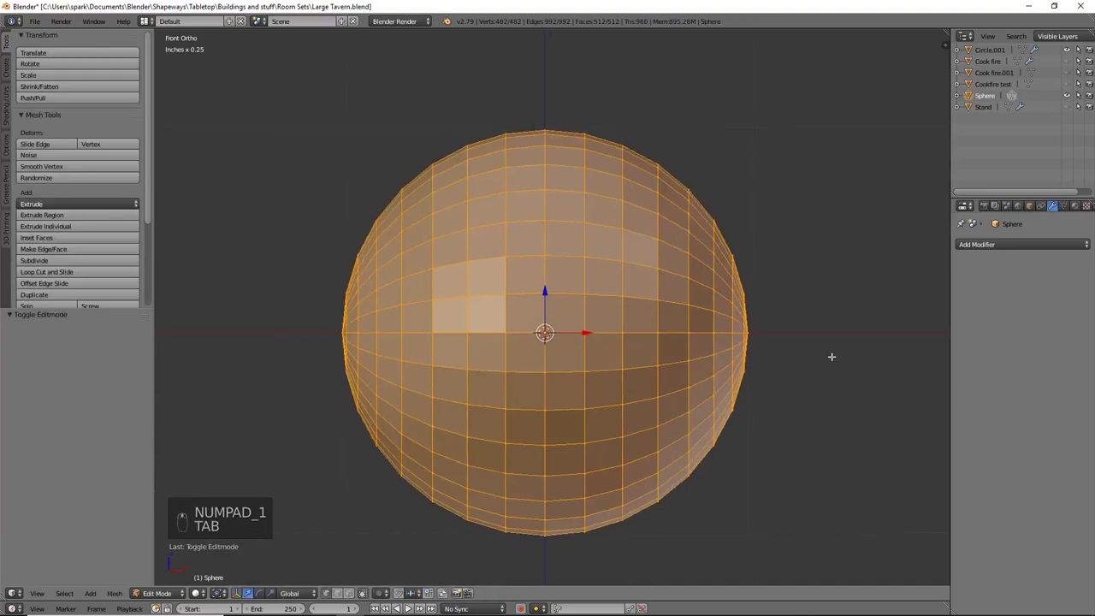
{"action": "middle_click_drag", "start_coordinate": [831, 356], "coordinate": [738, 367], "text": "shift"}
{"action": "right_click", "coordinate": [721, 361]}
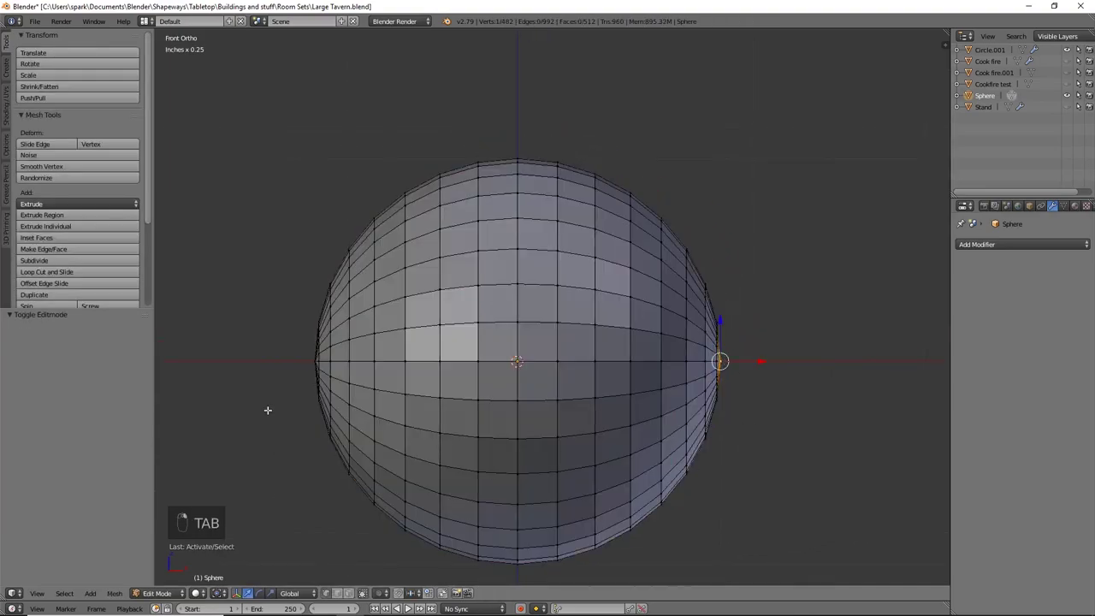
{"action": "right_click", "coordinate": [316, 361], "text": "shift"}
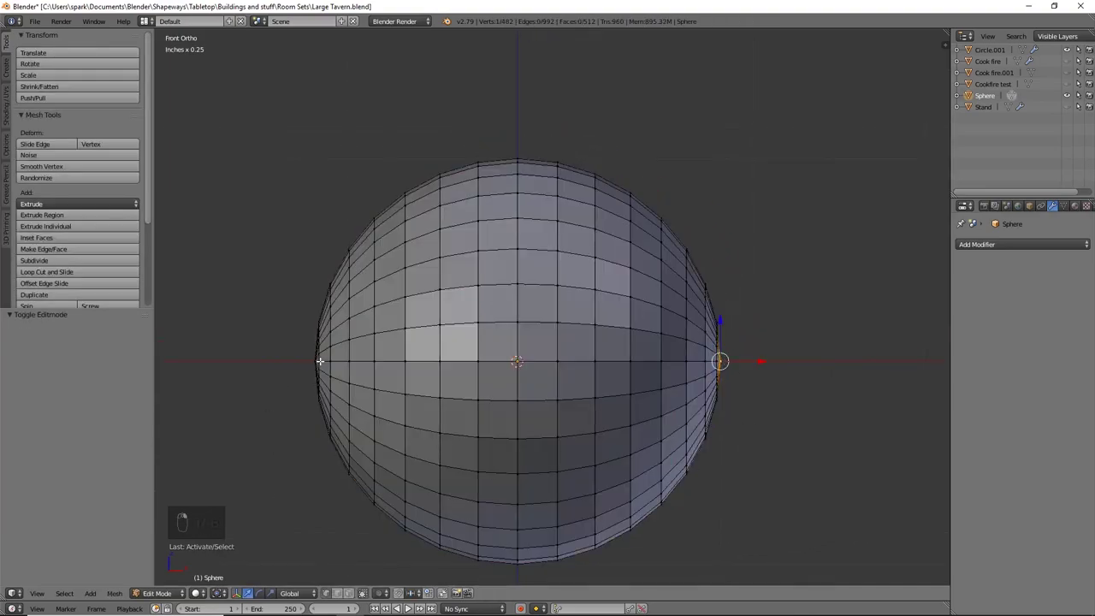
{"action": "left_click", "coordinate": [378, 598]}
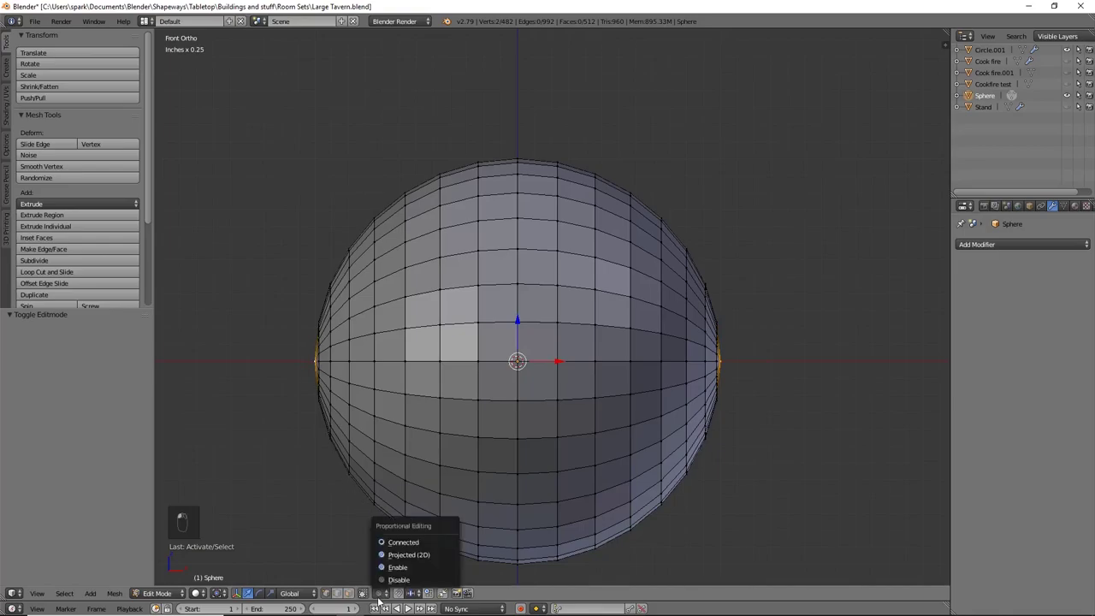
{"action": "left_click", "coordinate": [398, 542]}
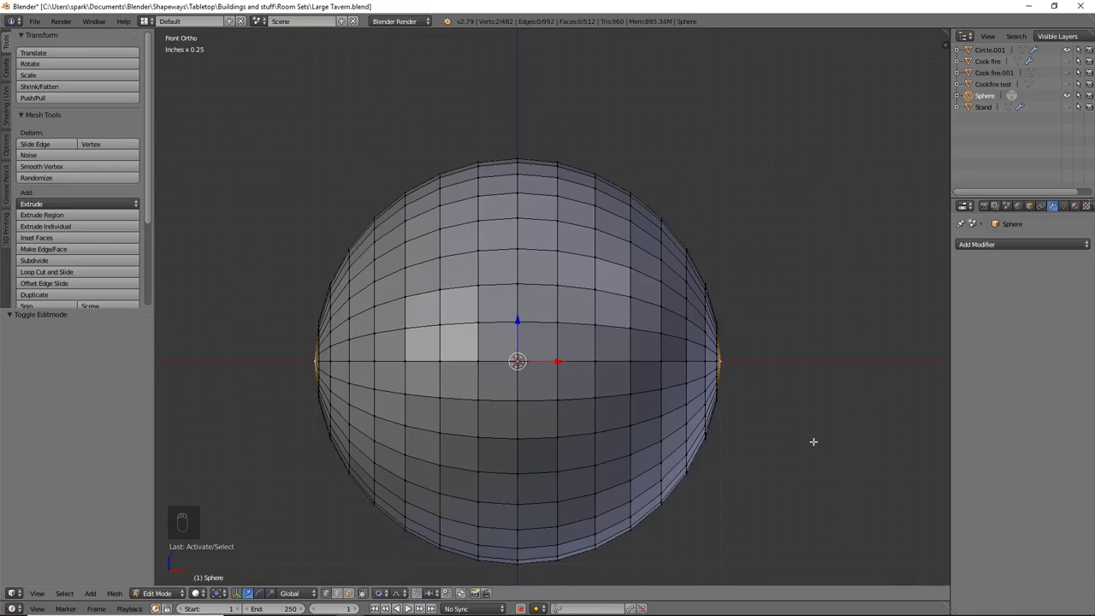
Step: Scale the two poles inward to 0.035 with a smooth proportional size of about 4.18, denting both sides of the sphere
{"action": "key", "text": "s"}
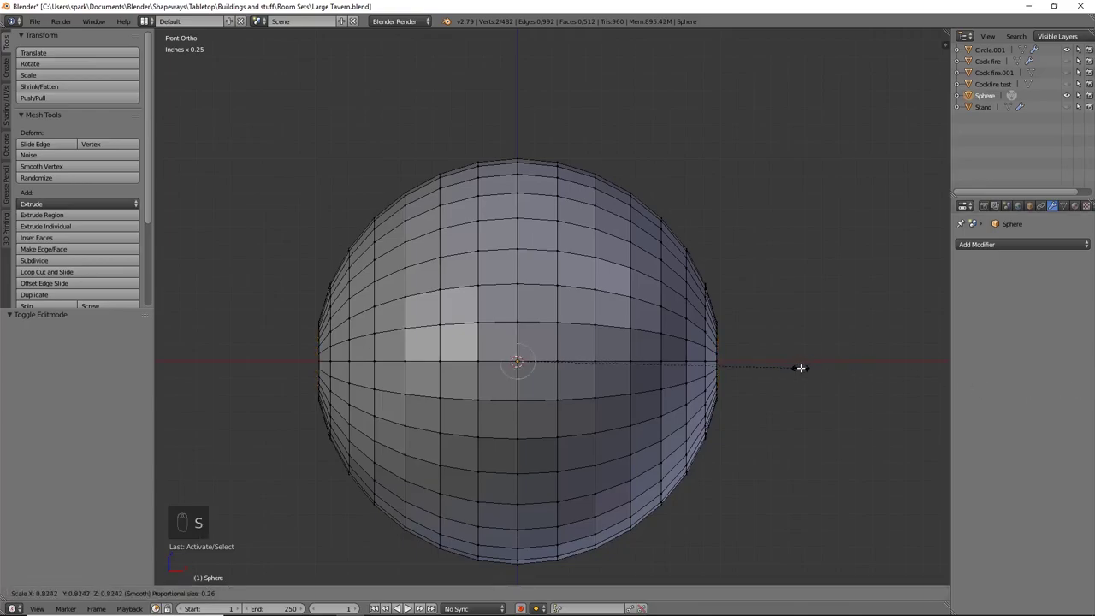
{"action": "scroll", "coordinate": [801, 368], "scroll_direction": "down", "scroll_amount": 1}
{"action": "scroll", "coordinate": [796, 370], "scroll_direction": "down", "scroll_amount": 20}
{"action": "scroll", "coordinate": [793, 371], "scroll_direction": "down", "scroll_amount": 8}
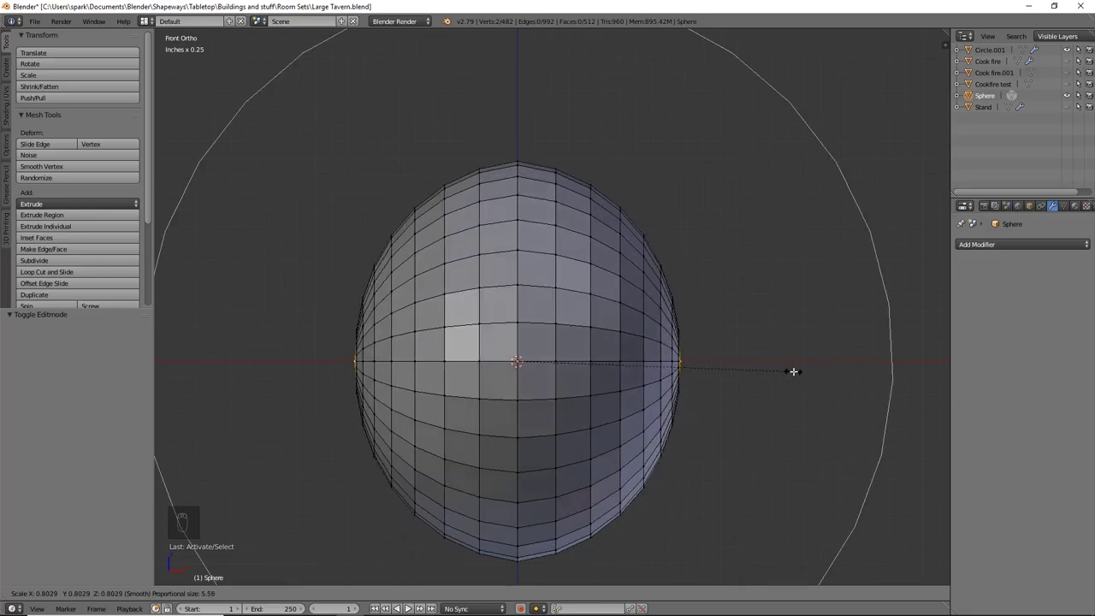
{"action": "scroll", "coordinate": [713, 373], "scroll_direction": "up", "scroll_amount": 3}
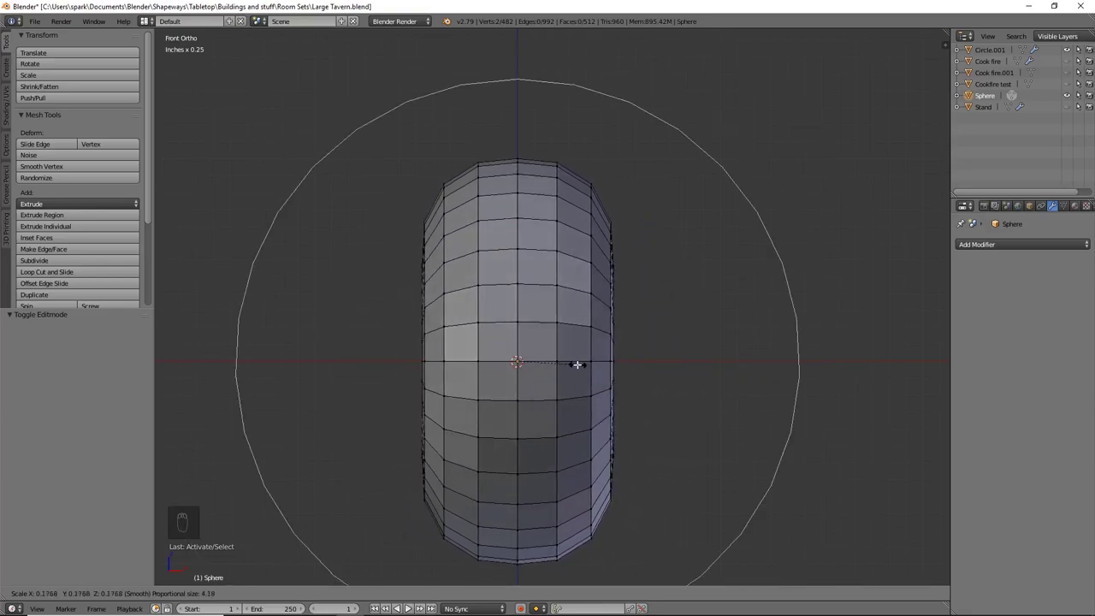
{"action": "left_click", "coordinate": [532, 362]}
Step: Examine the dented sphere from several angles in wireframe and solid shading to see how close the poles are
{"action": "middle_click_drag", "start_coordinate": [616, 379], "coordinate": [611, 420]}
{"action": "key", "text": "z"}
{"action": "scroll", "coordinate": [579, 435], "scroll_direction": "up", "scroll_amount": 10}
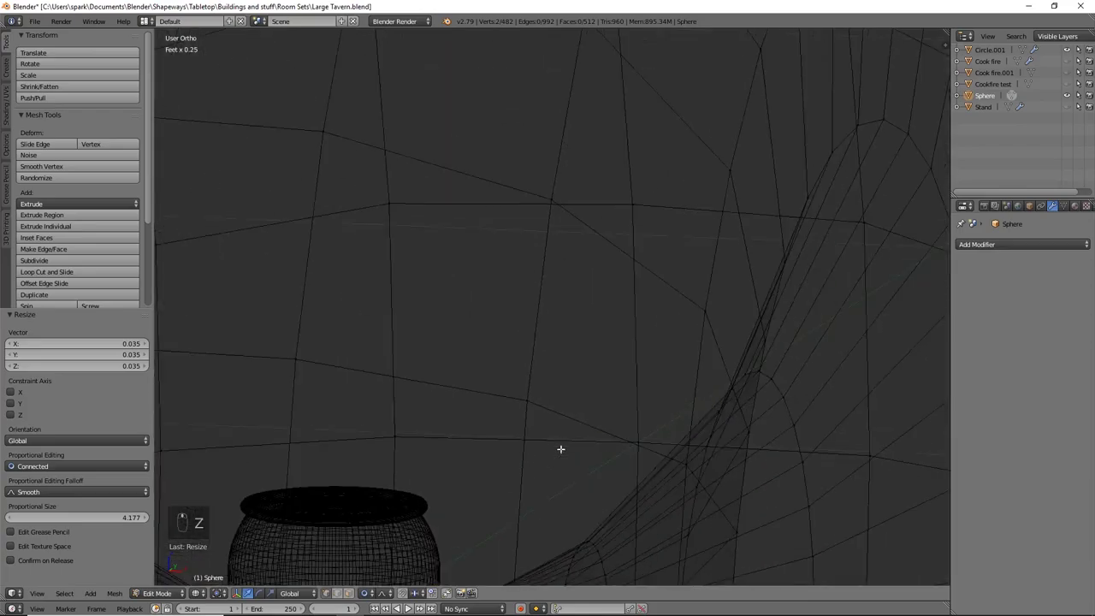
{"action": "middle_click_drag", "start_coordinate": [489, 372], "coordinate": [455, 374]}
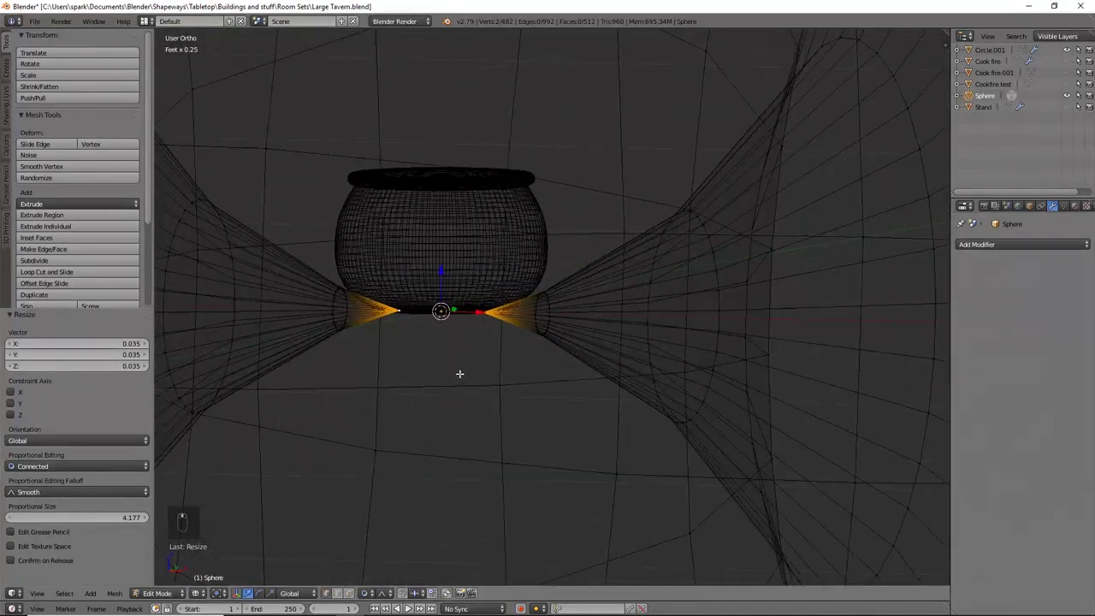
{"action": "scroll", "coordinate": [571, 362], "scroll_direction": "down", "scroll_amount": 6}
{"action": "key", "text": "z"}
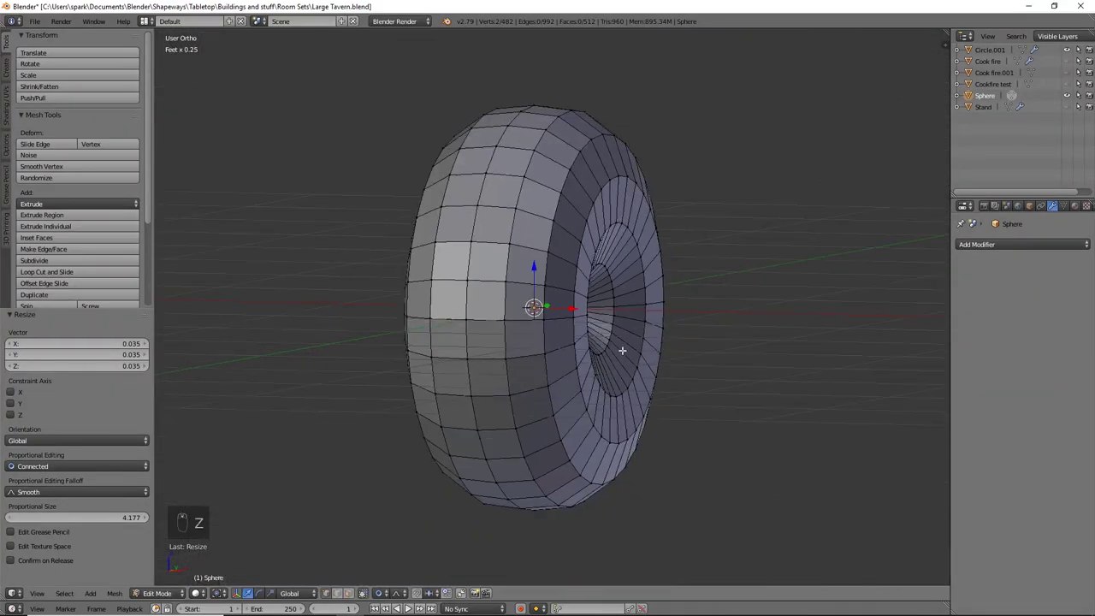
{"action": "middle_click_drag", "start_coordinate": [624, 347], "coordinate": [563, 387]}
Step: Deselect the vertices, return to Object Mode and scale the dented sphere to 0.062 in the front view
{"action": "key", "text": "a"}
{"action": "key", "text": "Tab"}
{"action": "key", "text": "KP_1"}
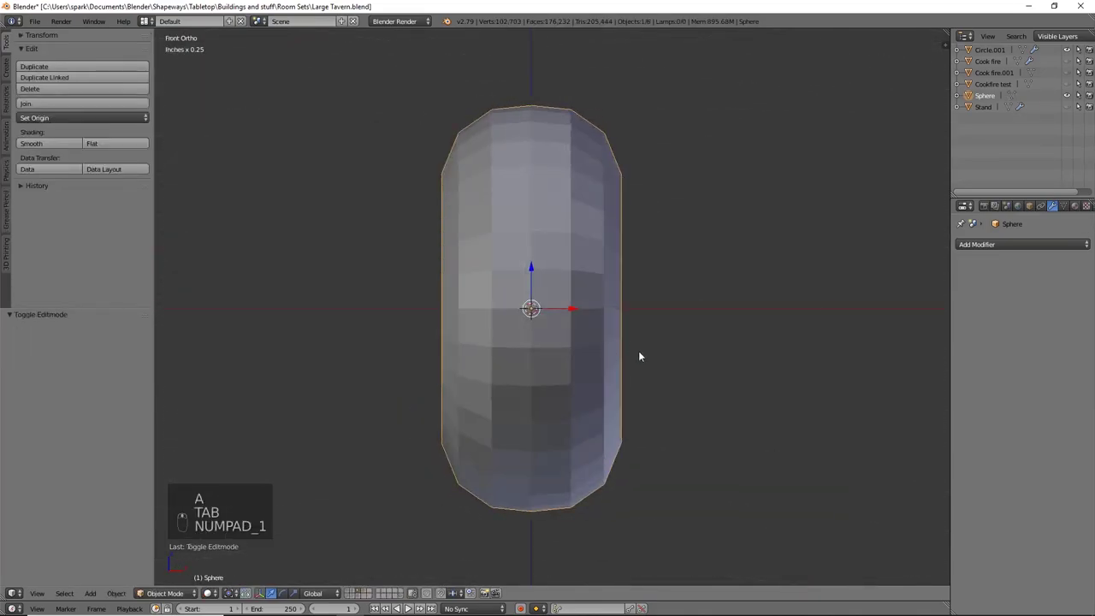
{"action": "middle_click_drag", "start_coordinate": [640, 357], "coordinate": [599, 407], "text": "shift"}
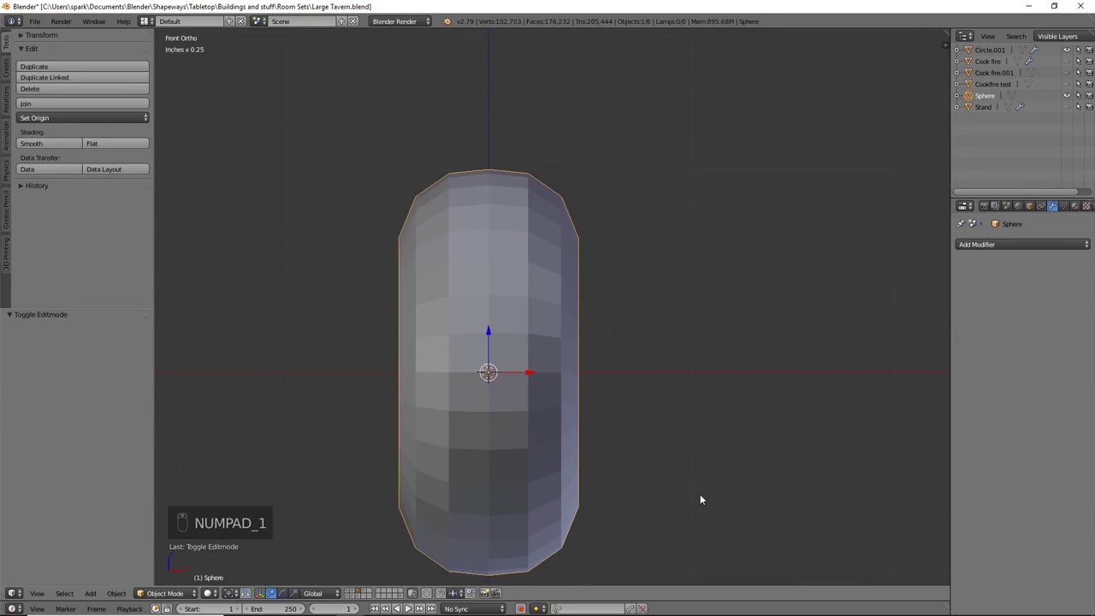
{"action": "key", "text": "s"}
{"action": "left_click", "coordinate": [505, 365]}
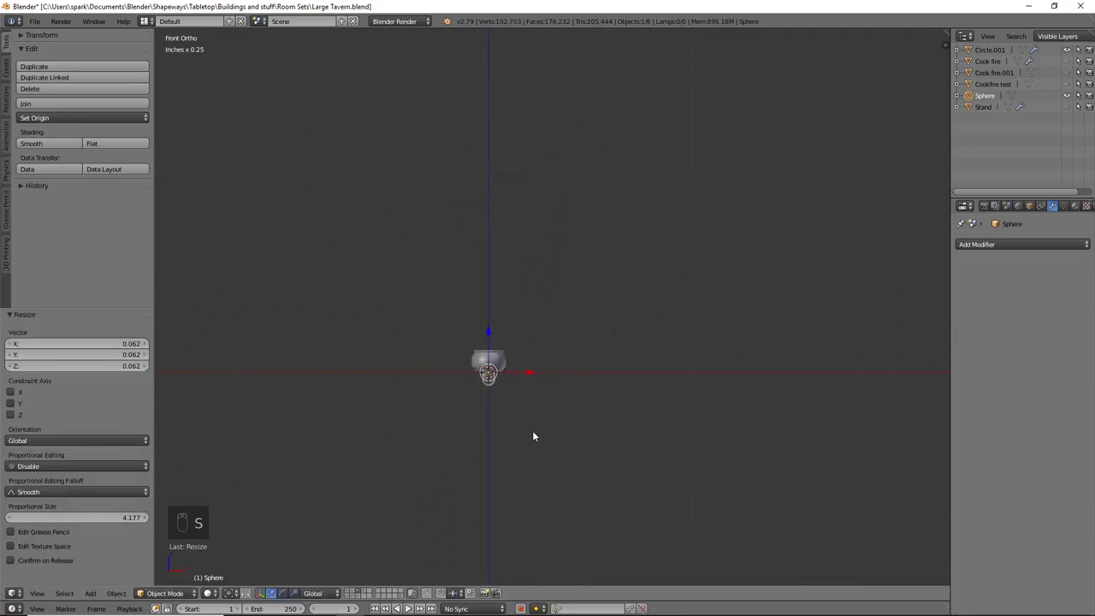
Step: Move the dented sphere up beside the pot's rim, 266 thou along X and 311 thou along Z
{"action": "scroll", "coordinate": [517, 438], "scroll_direction": "up", "scroll_amount": 3}
{"action": "middle_click_drag", "start_coordinate": [517, 438], "coordinate": [587, 369], "text": "shift"}
{"action": "scroll", "coordinate": [599, 351], "scroll_direction": "up", "scroll_amount": 4}
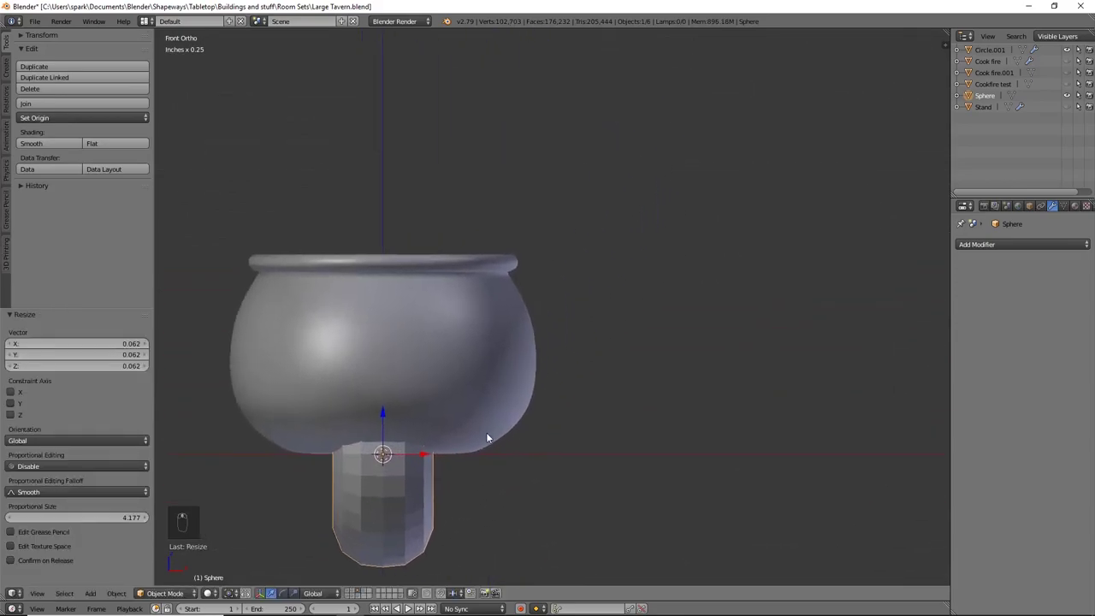
{"action": "key", "text": "g"}
{"action": "left_click", "coordinate": [711, 391]}
Step: Scale the dented sphere beside the pot's rim down to 0.099
{"action": "scroll", "coordinate": [701, 343], "scroll_direction": "up", "scroll_amount": 4}
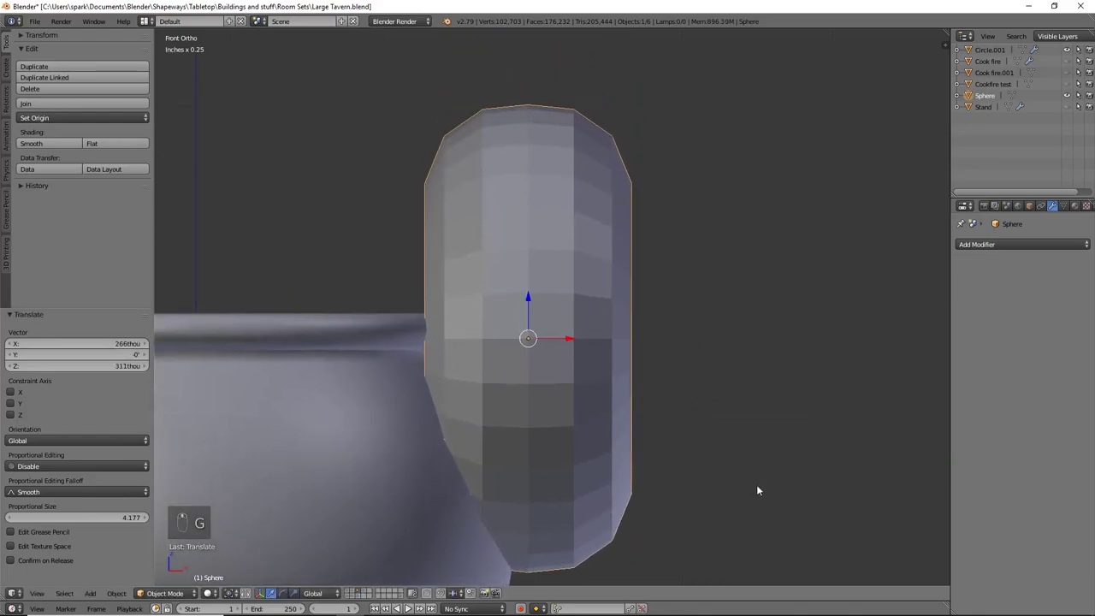
{"action": "key", "text": "s"}
{"action": "left_click", "coordinate": [550, 355]}
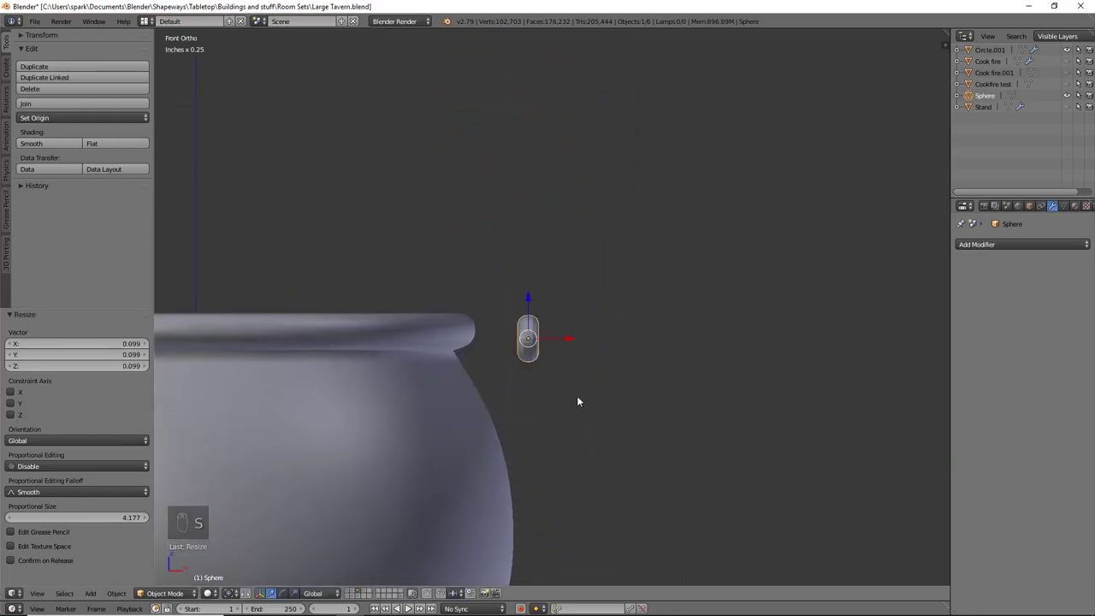
Step: Rotate the dented sphere -29.8° and move it -41.5 thou along X and -39.7 thou along Z onto the pot's wall
{"action": "key", "text": "r"}
{"action": "left_click", "coordinate": [647, 387]}
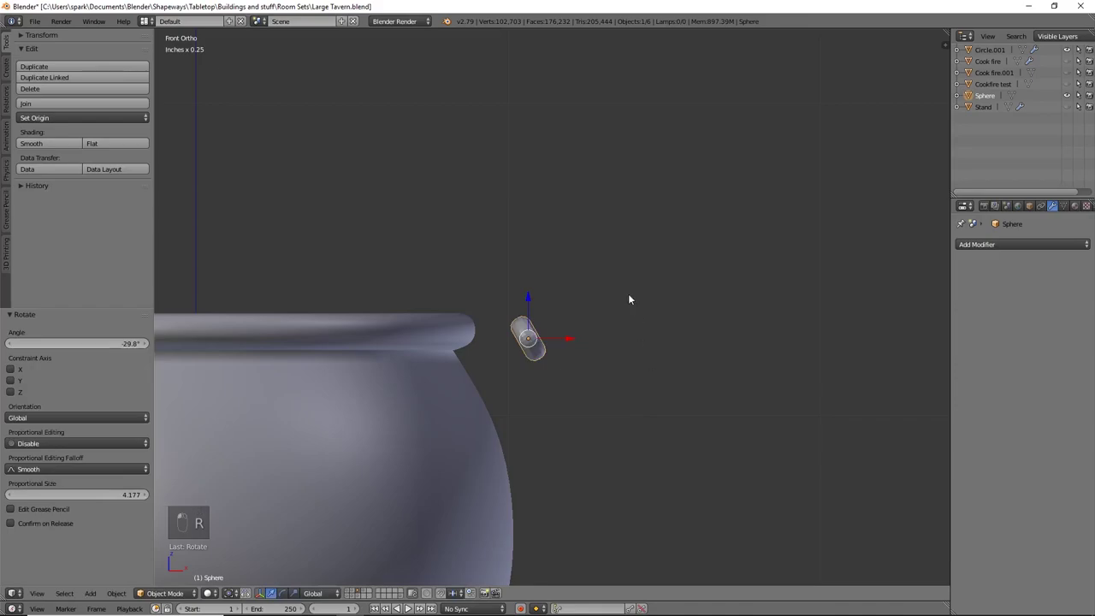
{"action": "key", "text": "g"}
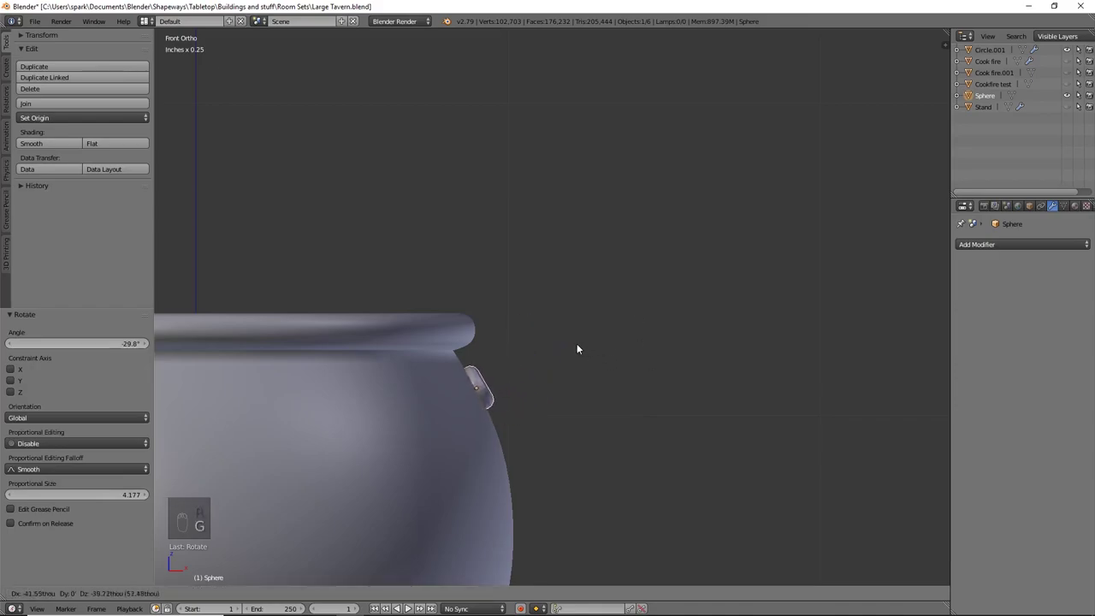
{"action": "left_click", "coordinate": [576, 345]}
Step: Scale the dented sphere by 1.540, move it 8.67 thou along X and -16 thou along Z, and scale it by 1.121
{"action": "key", "text": "s"}
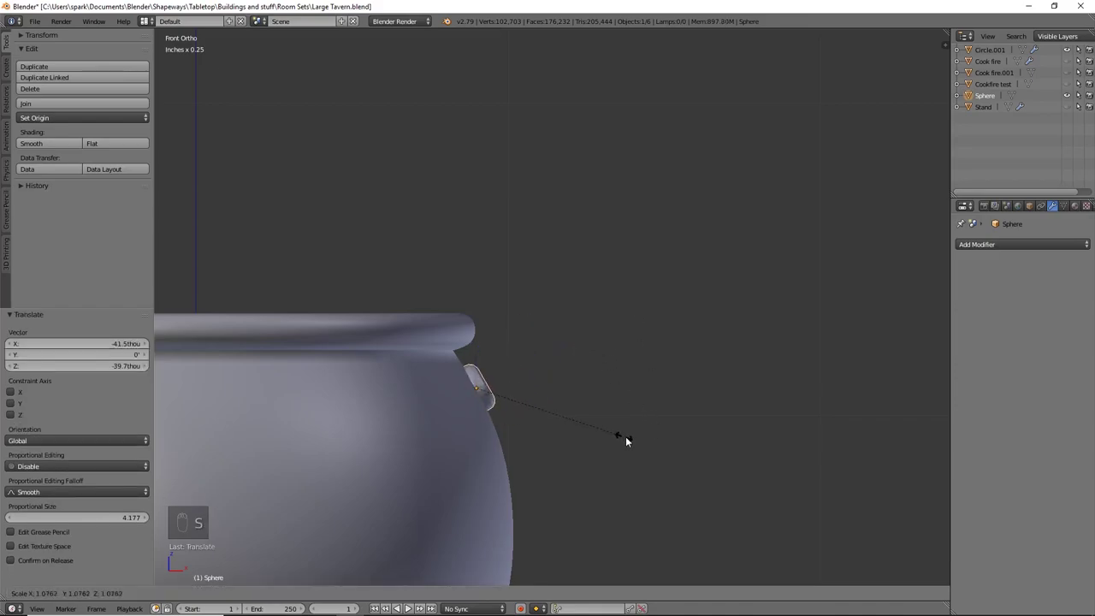
{"action": "left_click", "coordinate": [682, 463]}
{"action": "key", "text": "g"}
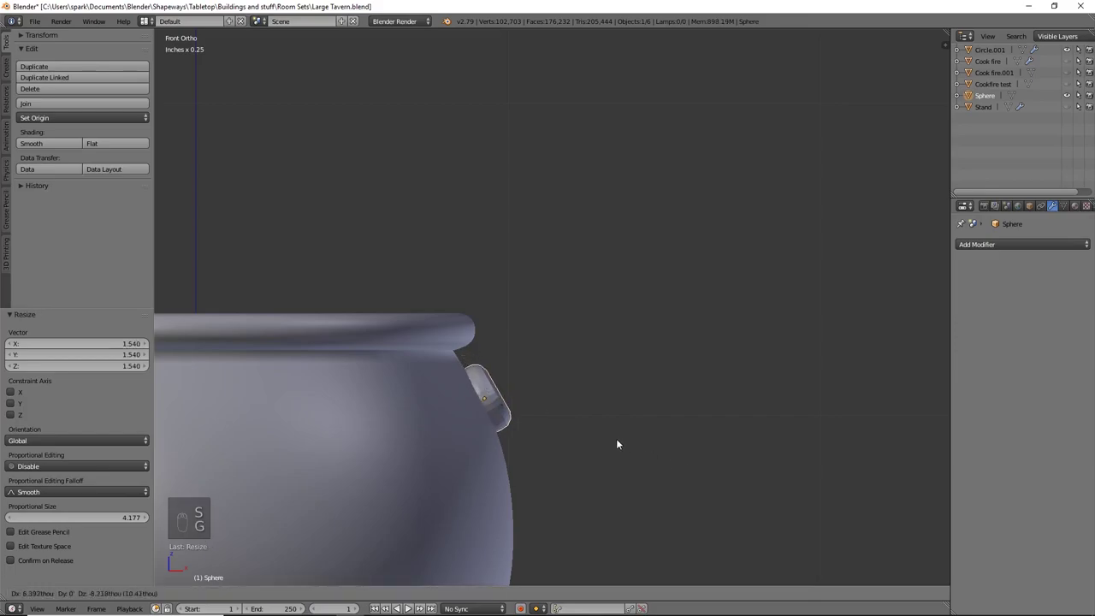
{"action": "left_click", "coordinate": [619, 452]}
{"action": "key", "text": "KP_1"}
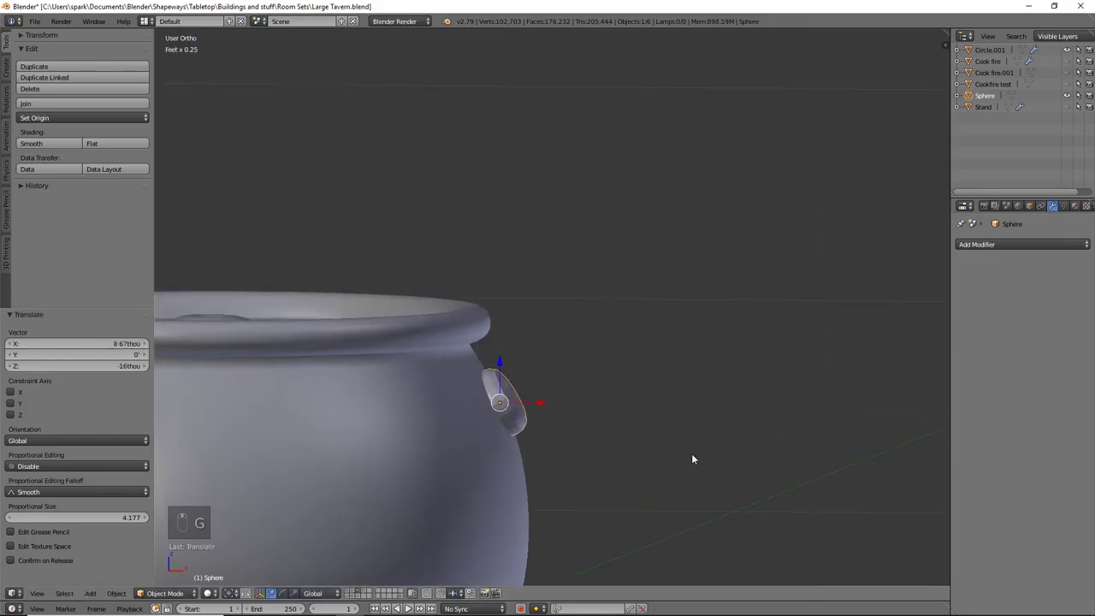
{"action": "key", "text": "s"}
{"action": "left_click", "coordinate": [690, 444]}
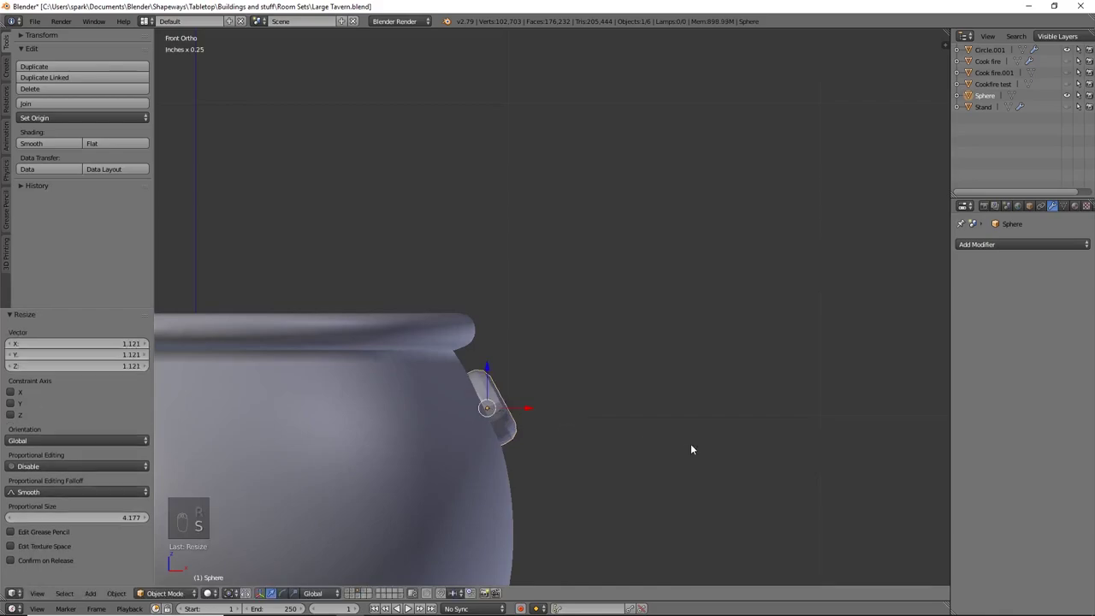
Step: In wireframe front view, enter Edit Mode, select the dented sphere's pole vertex nearest the pot and disable proportional editing
{"action": "scroll", "coordinate": [659, 466], "scroll_direction": "down", "scroll_amount": 5}
{"action": "mouse_move", "coordinate": [665, 469]}
{"action": "middle_mouse_down"}
{"action": "mouse_move", "coordinate": [681, 467]}
{"action": "mouse_move", "coordinate": [664, 451]}
{"action": "mouse_move", "coordinate": [594, 460]}
{"action": "mouse_move", "coordinate": [675, 462]}
{"action": "middle_mouse_up"}
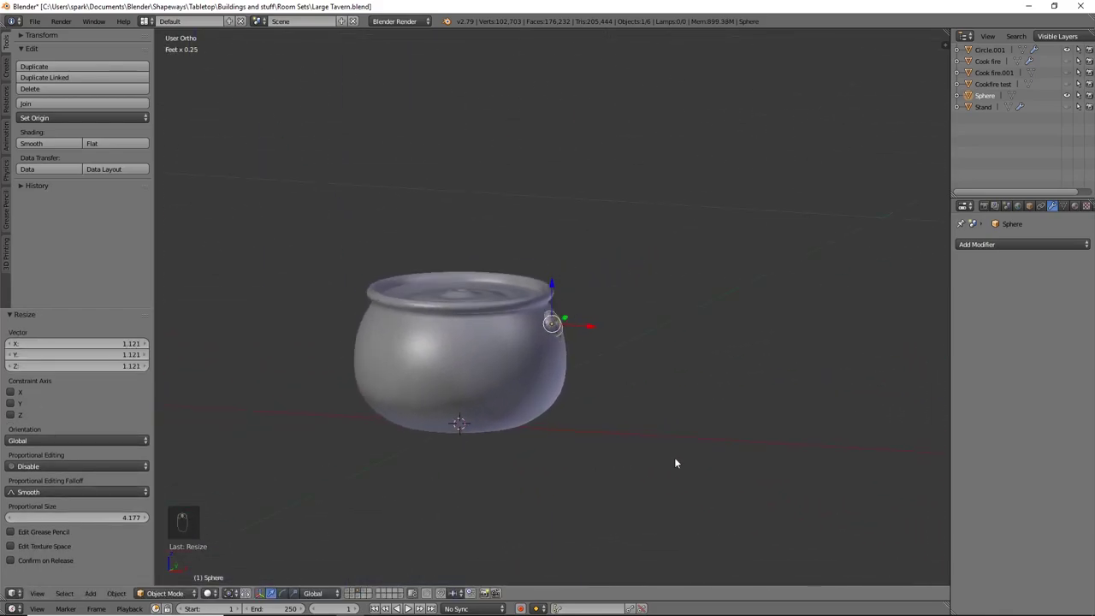
{"action": "scroll", "coordinate": [652, 462], "scroll_direction": "up", "scroll_amount": 4}
{"action": "key", "text": "KP_1"}
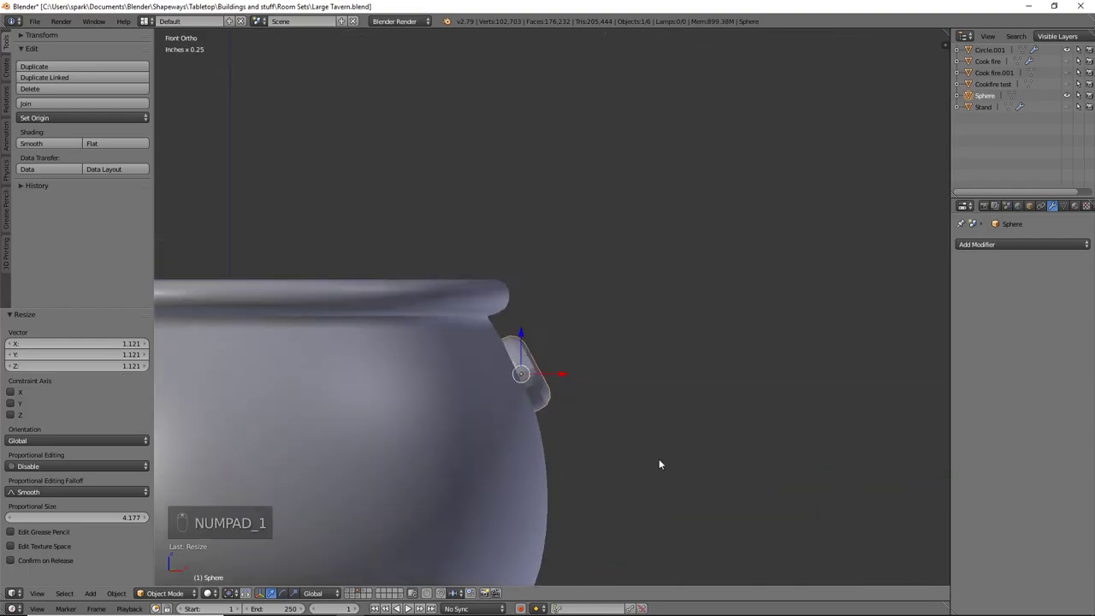
{"action": "scroll", "coordinate": [658, 459], "scroll_direction": "up", "scroll_amount": 4}
{"action": "key", "text": "z"}
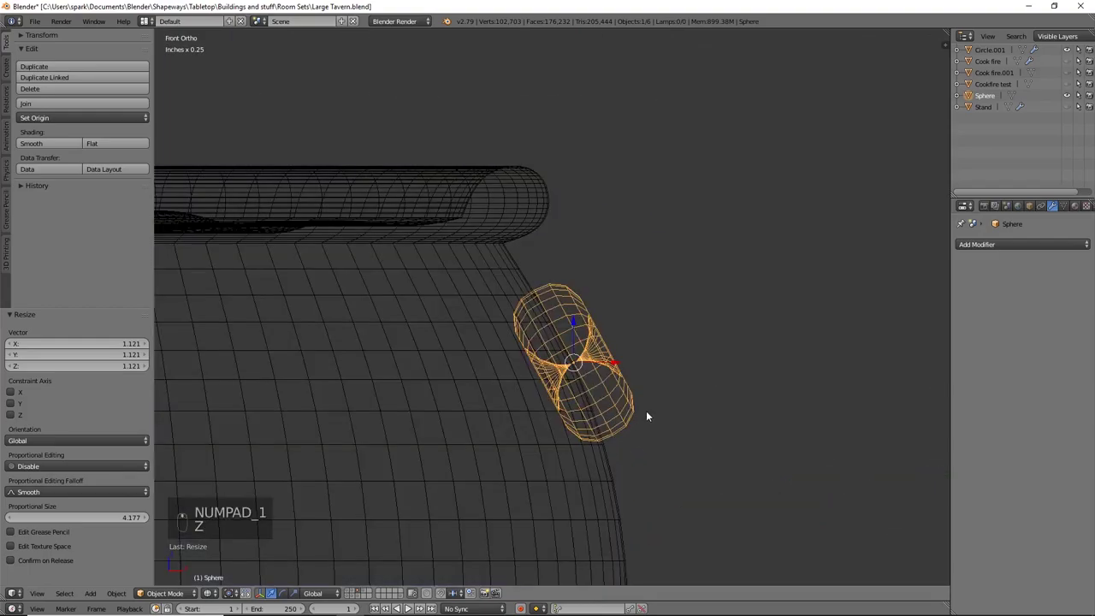
{"action": "scroll", "coordinate": [646, 417], "scroll_direction": "up", "scroll_amount": 4}
{"action": "key", "text": "Tab"}
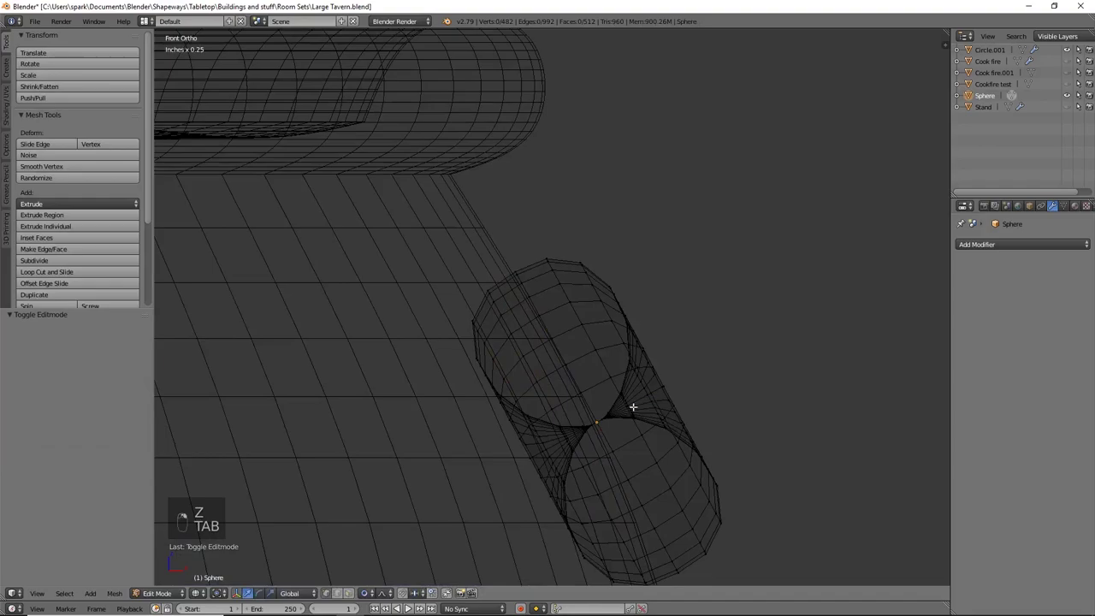
{"action": "right_click", "coordinate": [588, 422]}
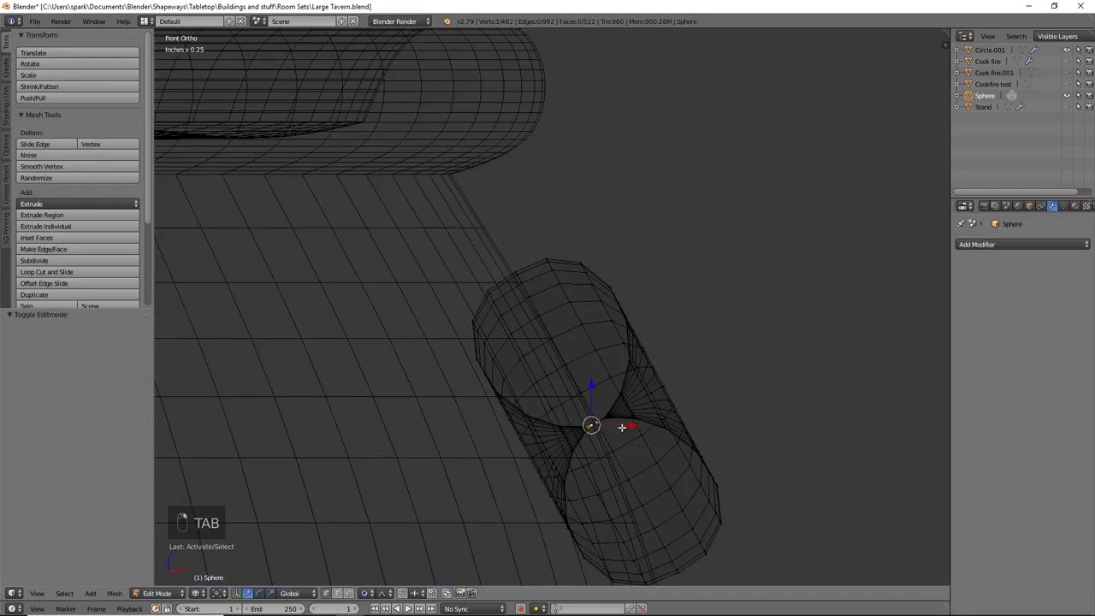
{"action": "left_click", "coordinate": [364, 593]}
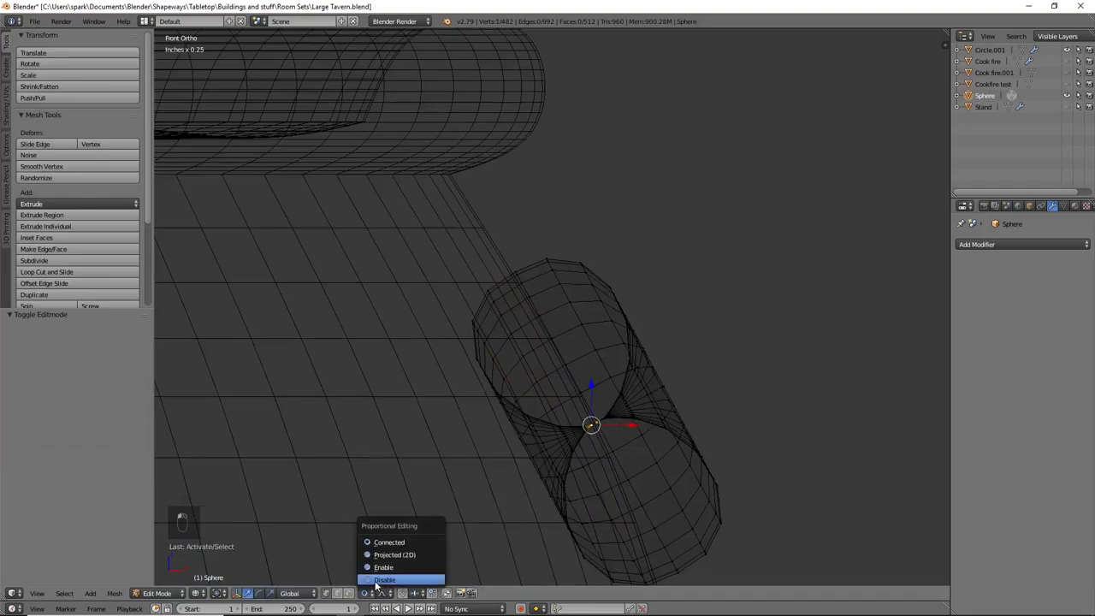
{"action": "left_click", "coordinate": [393, 580]}
Step: Move the pot-side pole vertex -1.27 thou and the outer one 1.38 thou along X, and return to Object Mode in solid shading
{"action": "key", "text": "g"}
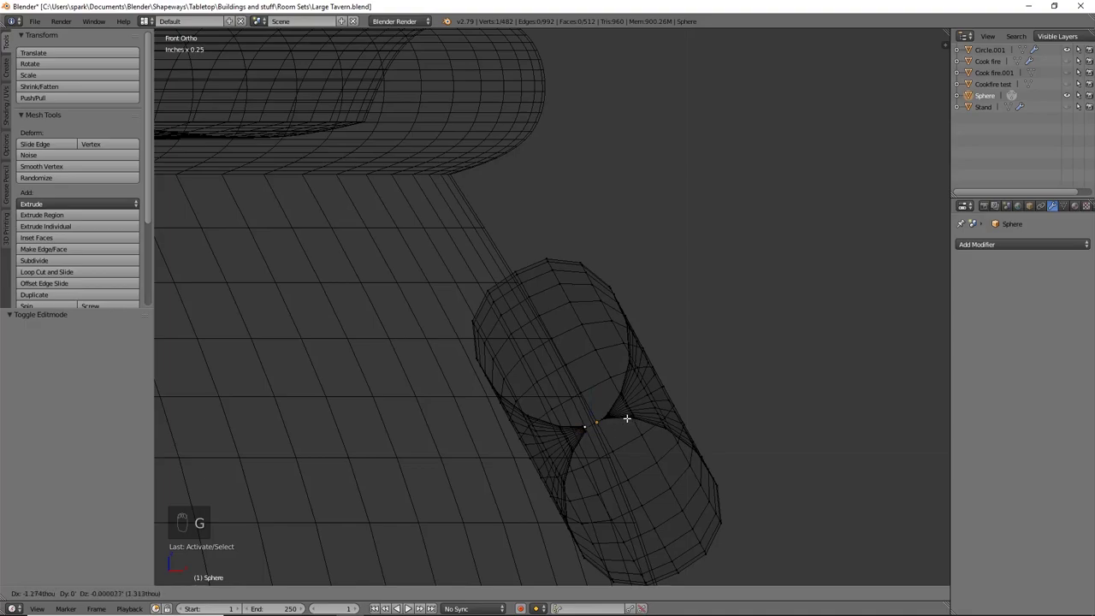
{"action": "left_click", "coordinate": [627, 420]}
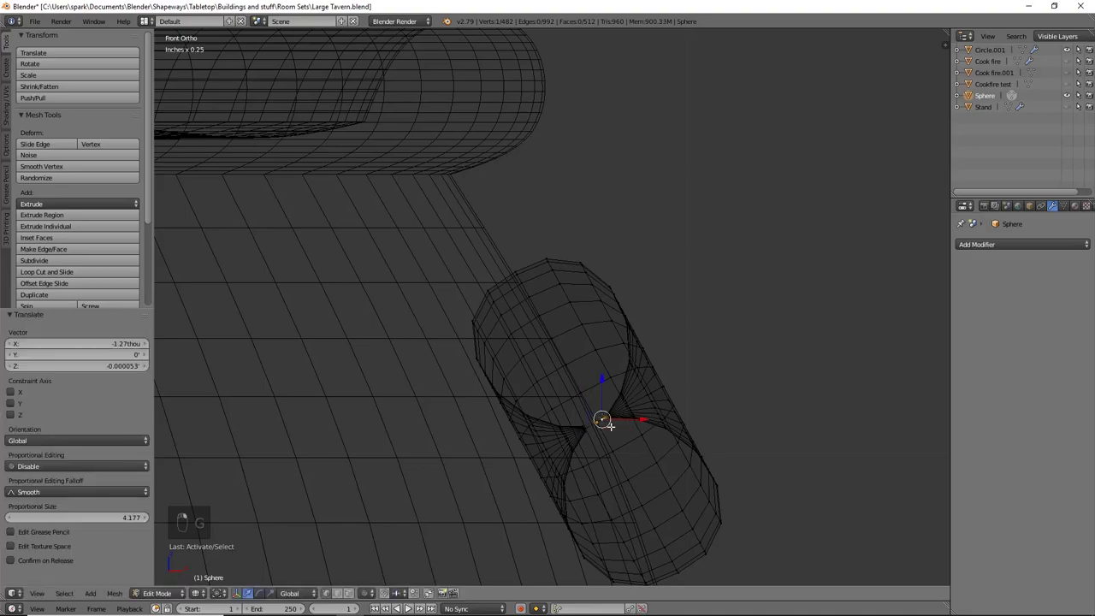
{"action": "key", "text": "g"}
{"action": "left_click", "coordinate": [618, 419]}
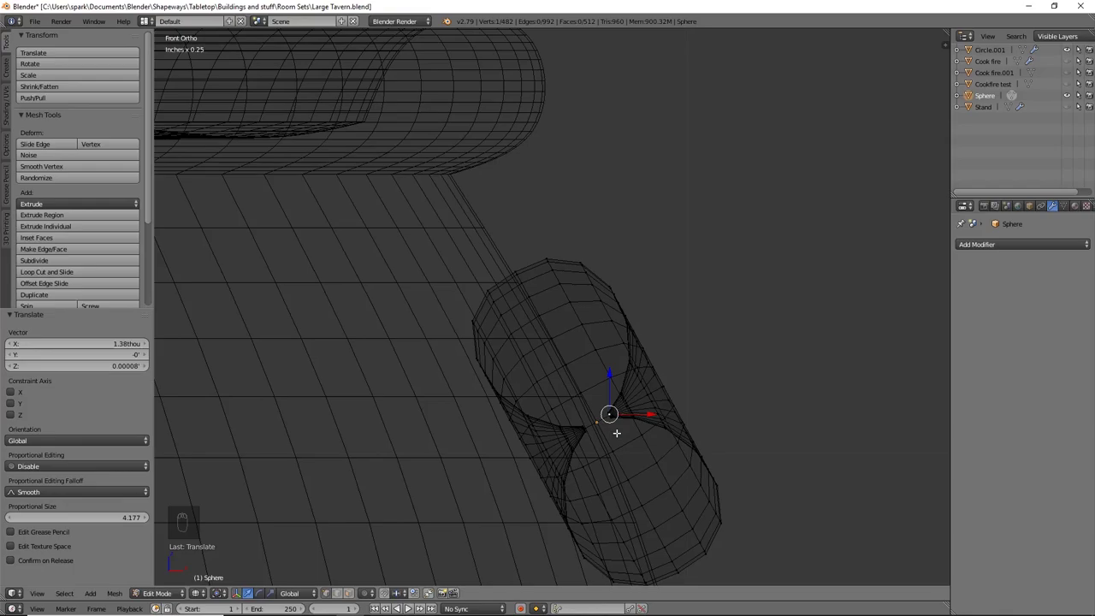
{"action": "scroll", "coordinate": [616, 433], "scroll_direction": "down", "scroll_amount": 4}
{"action": "key", "text": "Tab"}
{"action": "key", "text": "z"}
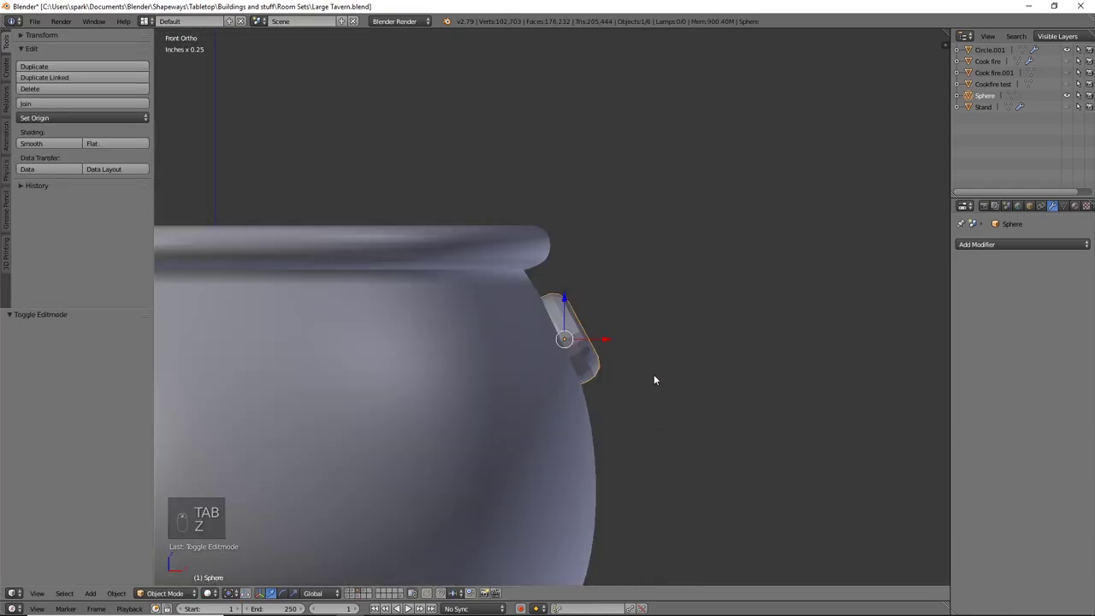
Step: Rotate the dented sphere 2.34° in the front view to follow the slope of the pot's wall
{"action": "middle_click_drag", "start_coordinate": [653, 379], "coordinate": [611, 408], "text": "shift"}
{"action": "middle_click_drag", "start_coordinate": [561, 467], "coordinate": [635, 390]}
{"action": "key", "text": "KP_1"}
{"action": "scroll", "coordinate": [635, 390], "scroll_direction": "up", "scroll_amount": 5}
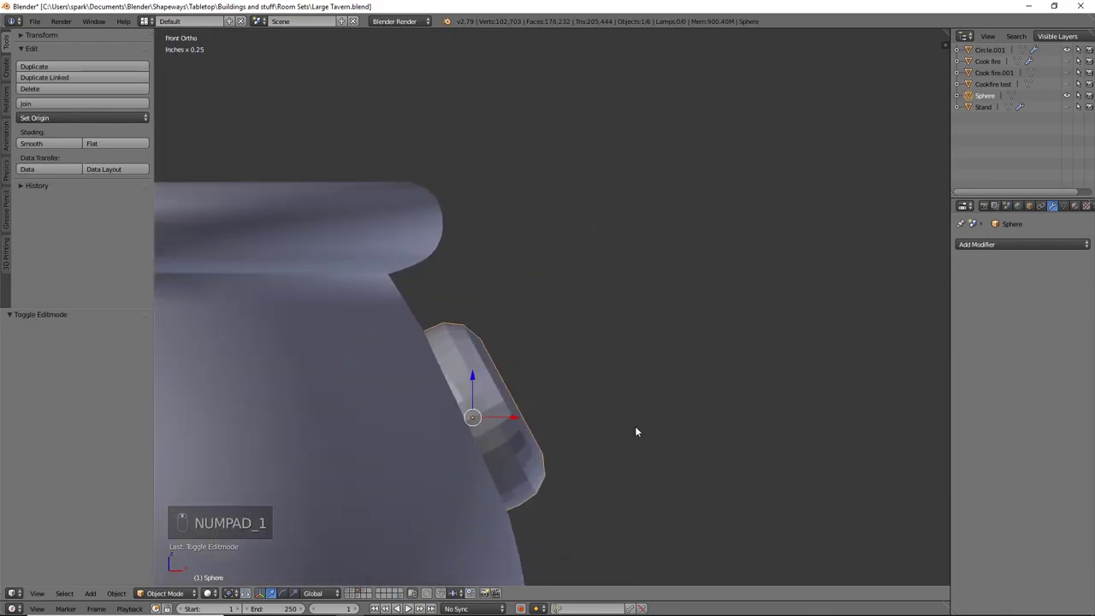
{"action": "middle_click_drag", "start_coordinate": [636, 433], "coordinate": [628, 321], "text": "shift"}
{"action": "key", "text": "r"}
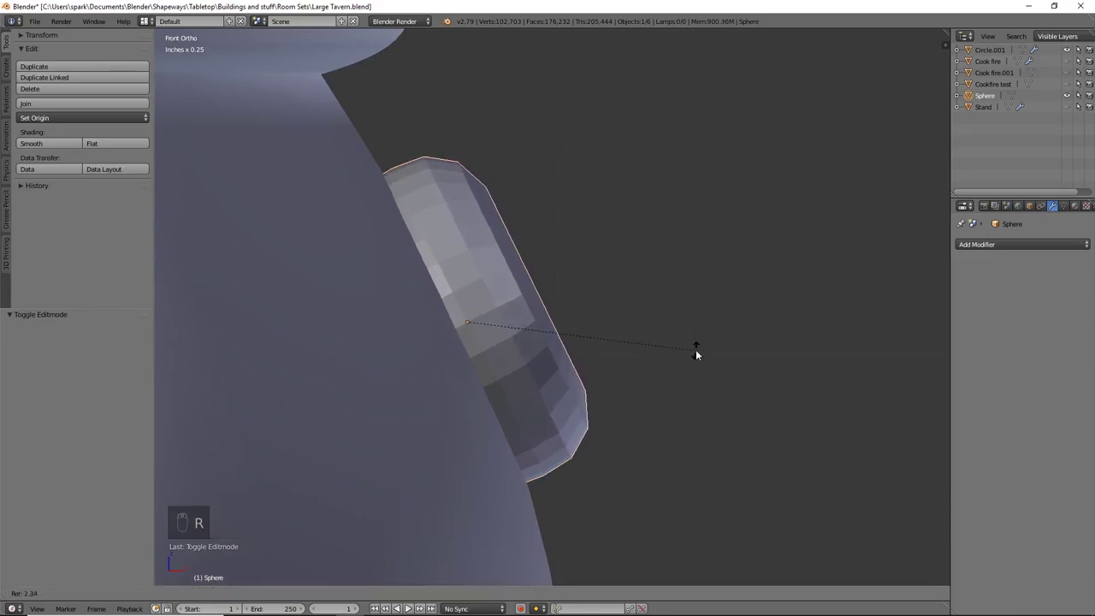
{"action": "left_click", "coordinate": [696, 349]}
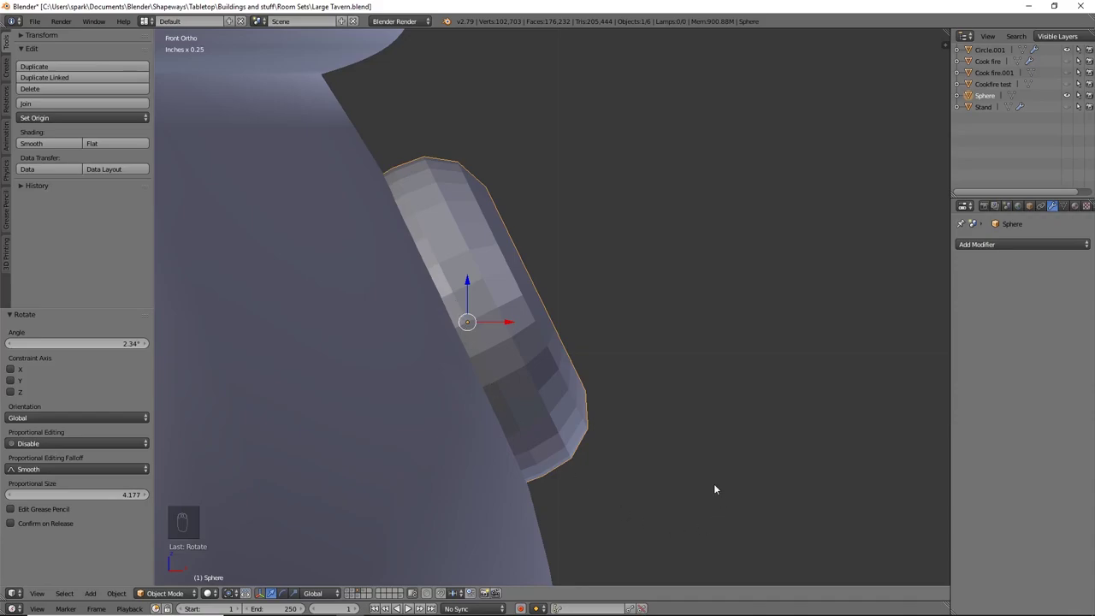
Step: Apply smooth shading to the dented sphere beneath the pot's rim
{"action": "scroll", "coordinate": [620, 363], "scroll_direction": "down", "scroll_amount": 6}
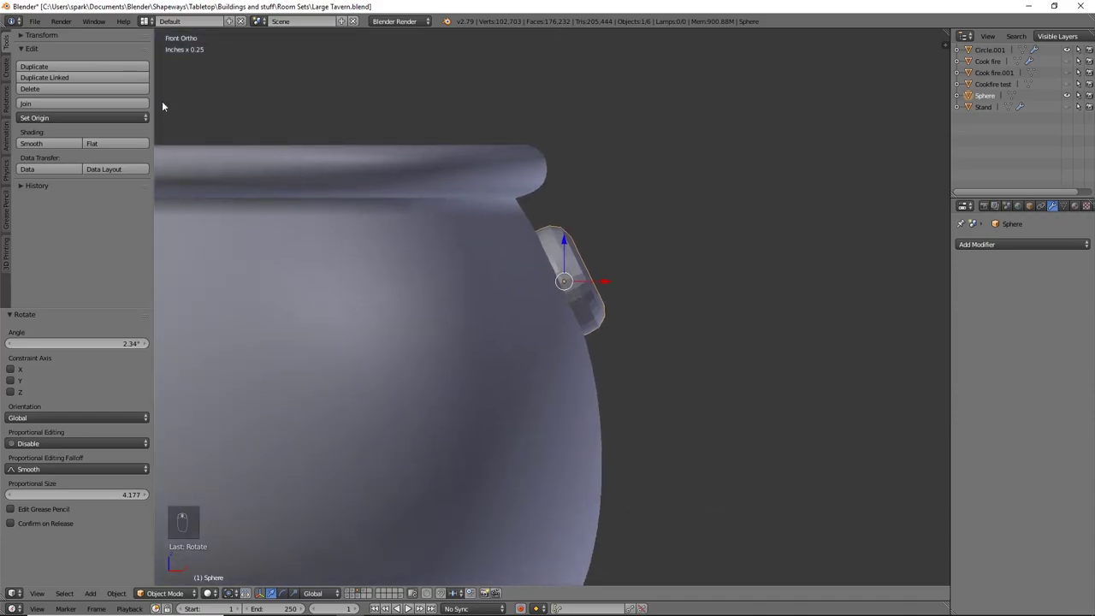
{"action": "left_click", "coordinate": [52, 143]}
{"action": "scroll", "coordinate": [600, 363], "scroll_direction": "down", "scroll_amount": 3}
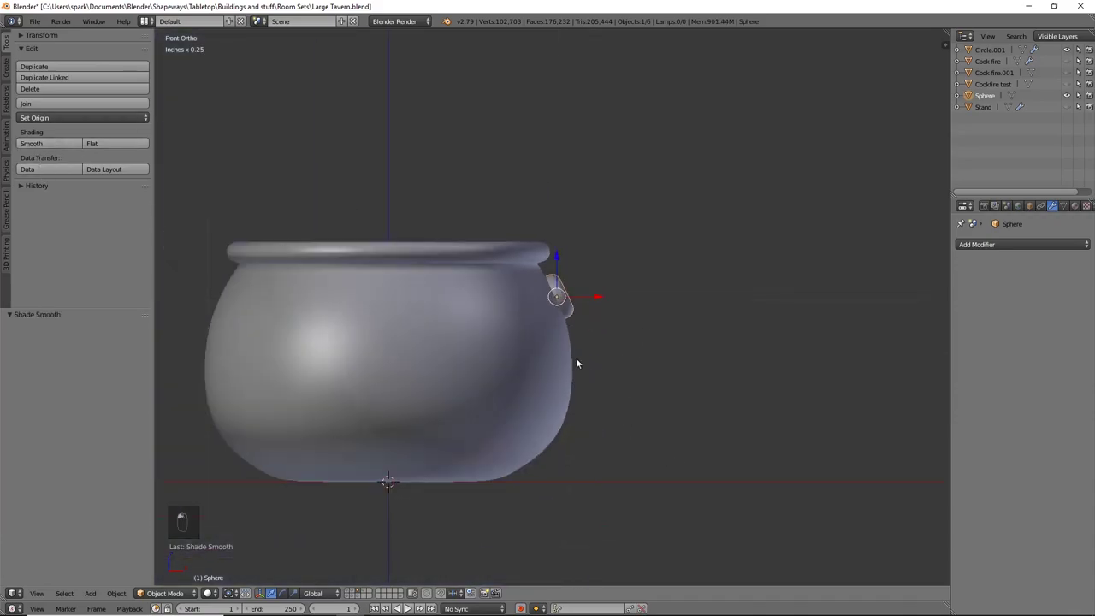
{"action": "middle_click_drag", "start_coordinate": [603, 347], "coordinate": [571, 378], "text": "shift"}
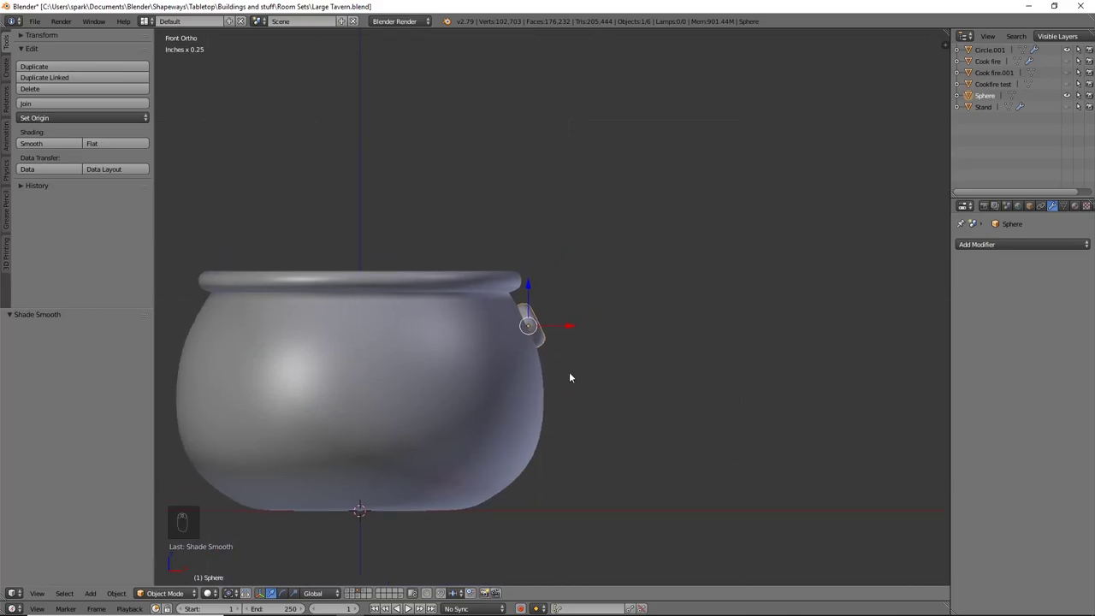
Step: Duplicate the dented sphere and move the copy about -510 thou along X to the opposite side of the pot
{"action": "key", "text": "shift+d"}
{"action": "right_click", "coordinate": [739, 274]}
{"action": "middle_click_drag", "start_coordinate": [554, 370], "coordinate": [689, 348], "text": "shift"}
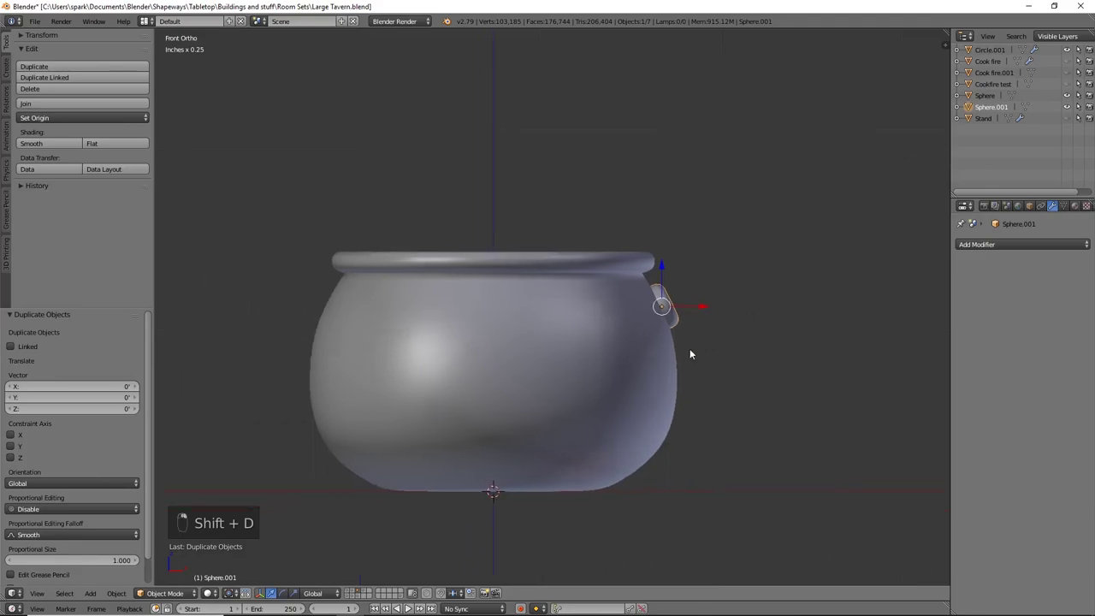
{"action": "key", "text": "g"}
{"action": "key", "text": "x"}
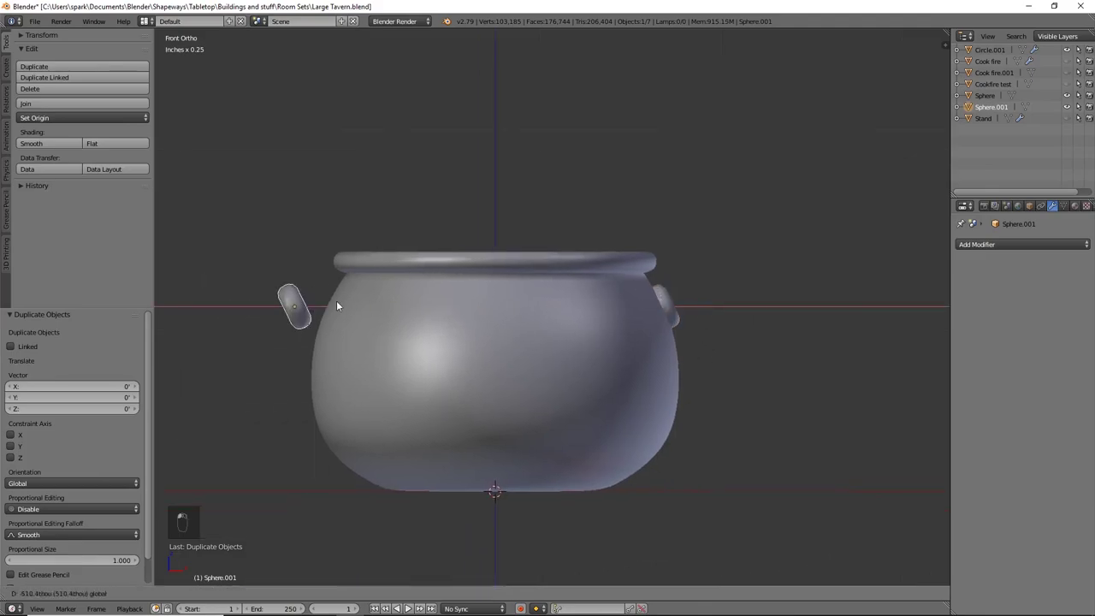
{"action": "key", "text": "ctrl+z"}
{"action": "key", "text": "ctrl+z"}
Step: Select all of the copy's vertices in Edit Mode and mirror them along the global X axis
{"action": "key", "text": "Tab"}
{"action": "key", "text": "Tab"}
{"action": "key", "text": "a"}
{"action": "key", "text": "a"}
{"action": "key", "text": "a"}
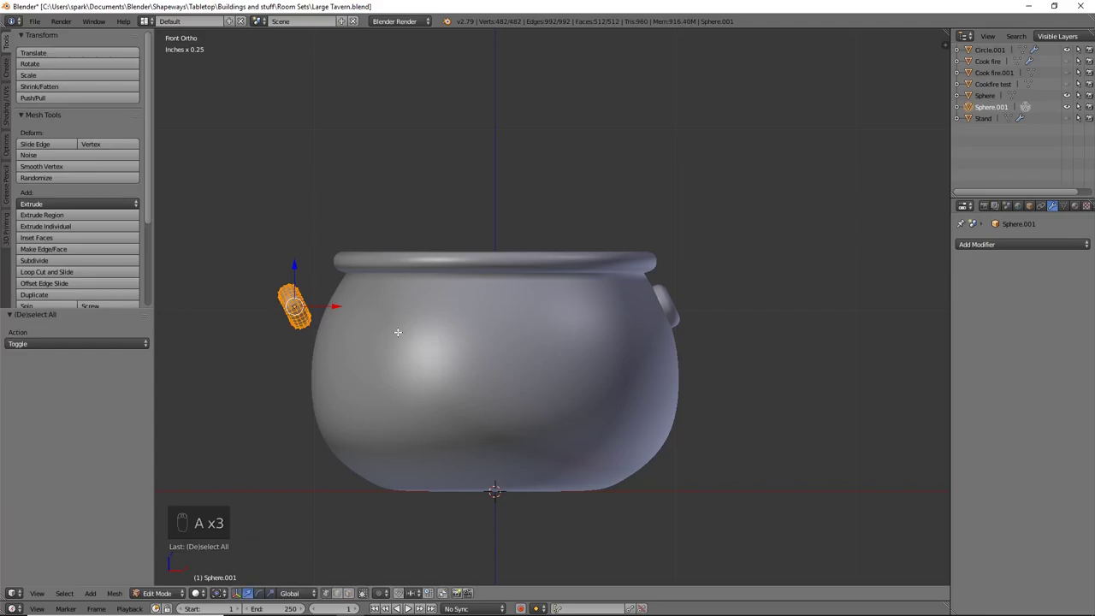
{"action": "key", "text": "ctrl+m"}
{"action": "key", "text": "x"}
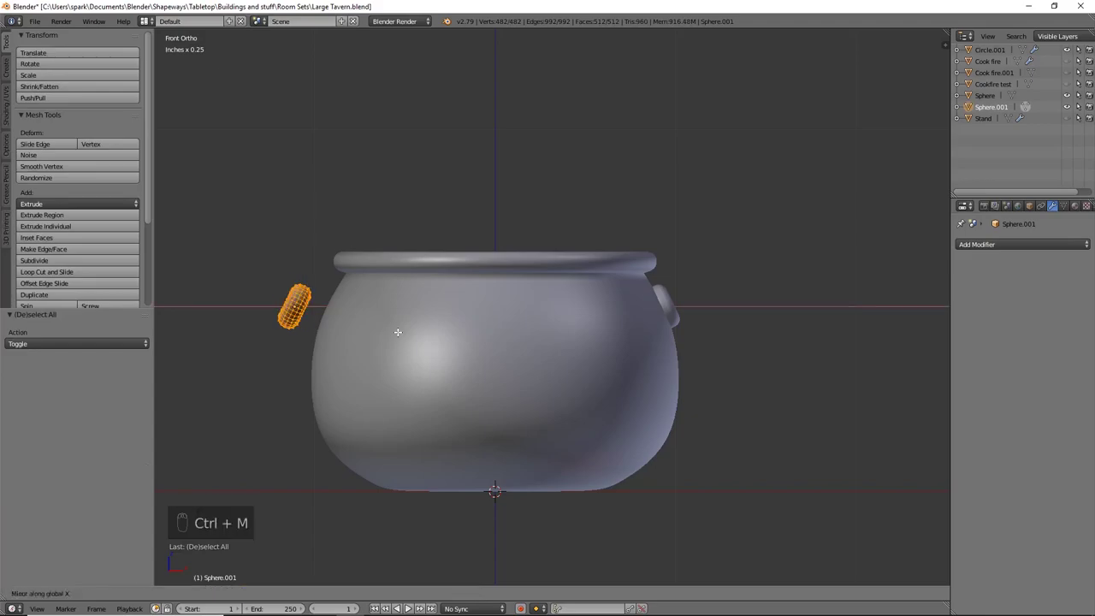
{"action": "left_click", "coordinate": [394, 323]}
Step: Move the mirrored mesh along X until it sits against the pot's wall, and return to Object Mode
{"action": "left_click_drag", "start_coordinate": [345, 305], "coordinate": [363, 313]}
{"action": "key", "text": "Tab"}
{"action": "scroll", "coordinate": [320, 337], "scroll_direction": "up", "scroll_amount": 3}
{"action": "middle_click_drag", "start_coordinate": [320, 337], "coordinate": [598, 385], "text": "shift"}
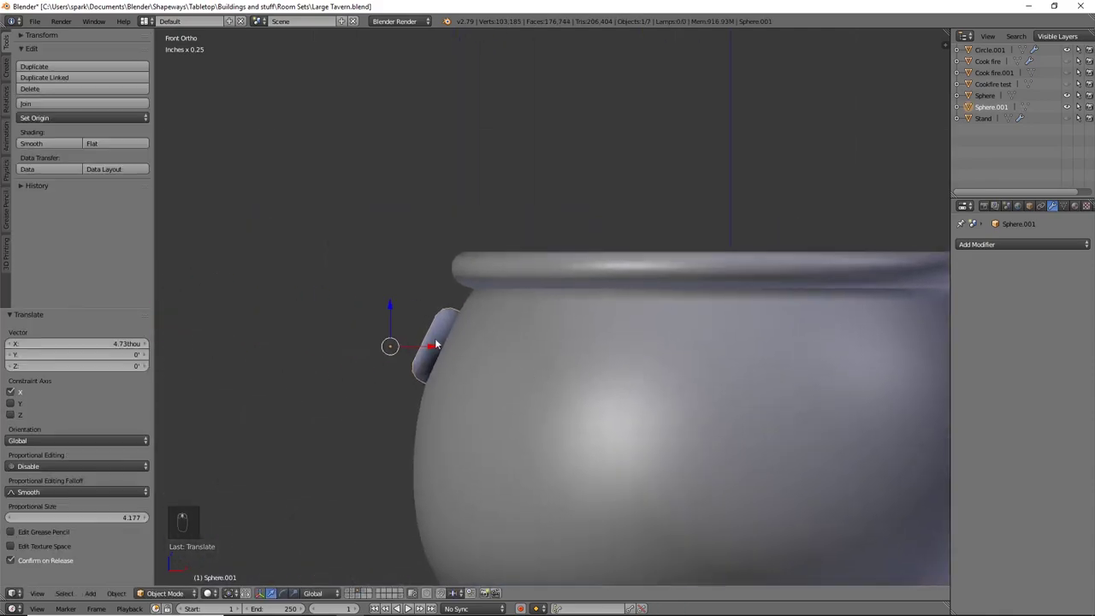
{"action": "scroll", "coordinate": [435, 345], "scroll_direction": "down", "scroll_amount": 5}
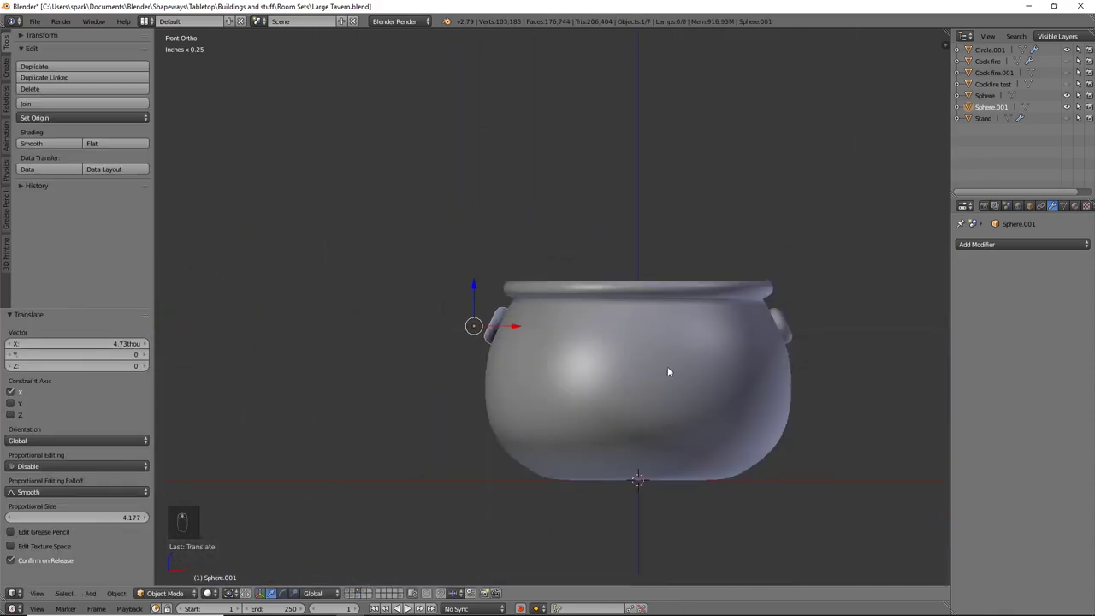
{"action": "scroll", "coordinate": [521, 413], "scroll_direction": "up", "scroll_amount": 5}
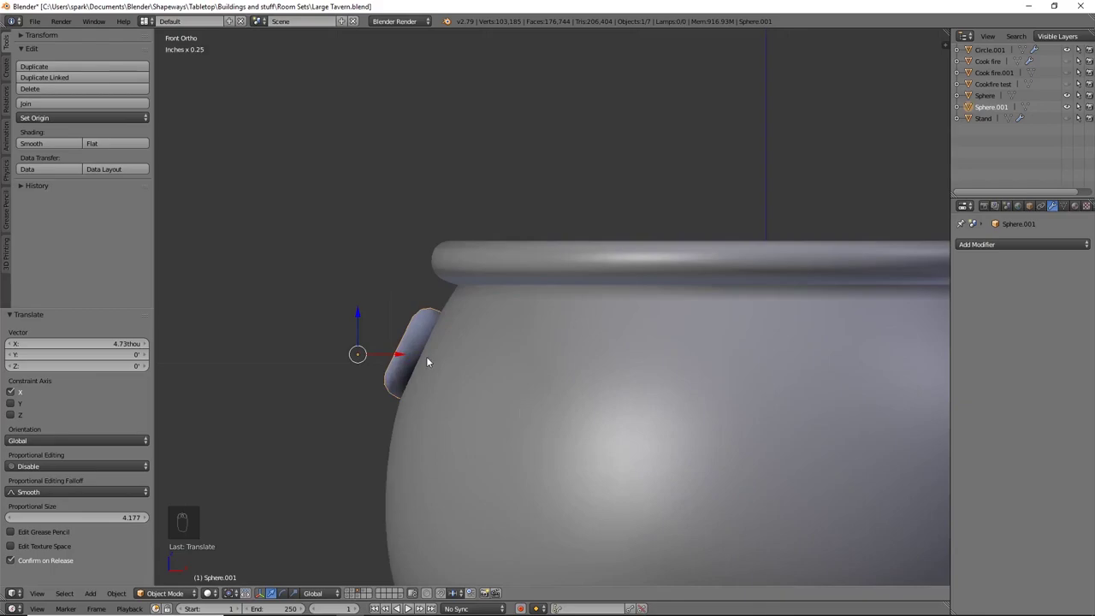
Step: Turn on the face normals display for the mirrored copy in Edit Mode and inspect its surface in wireframe and solid shading
{"action": "key", "text": "n"}
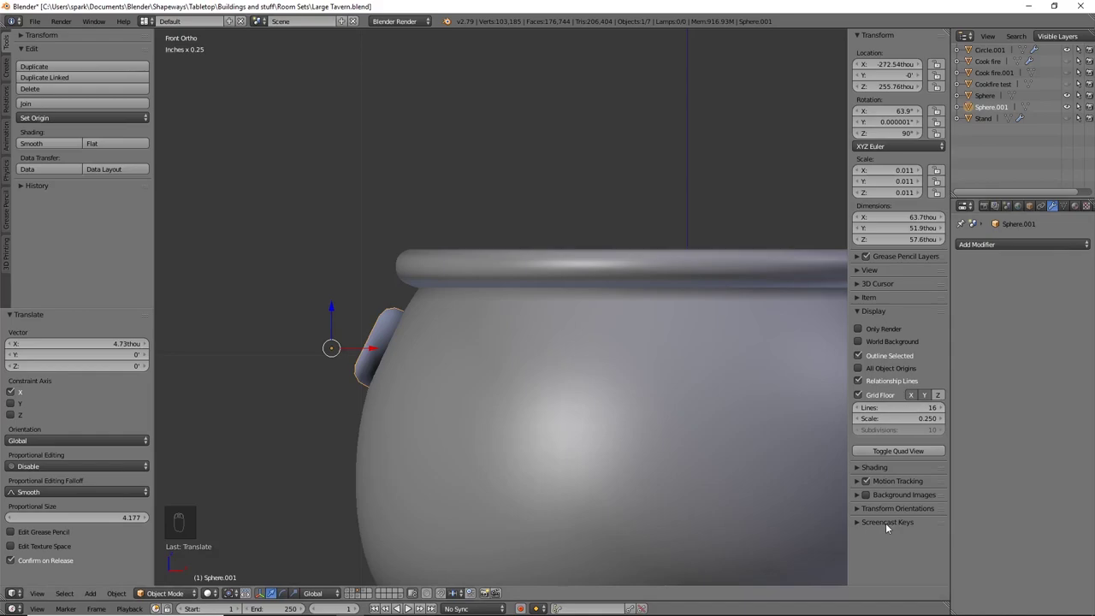
{"action": "key", "text": "Tab"}
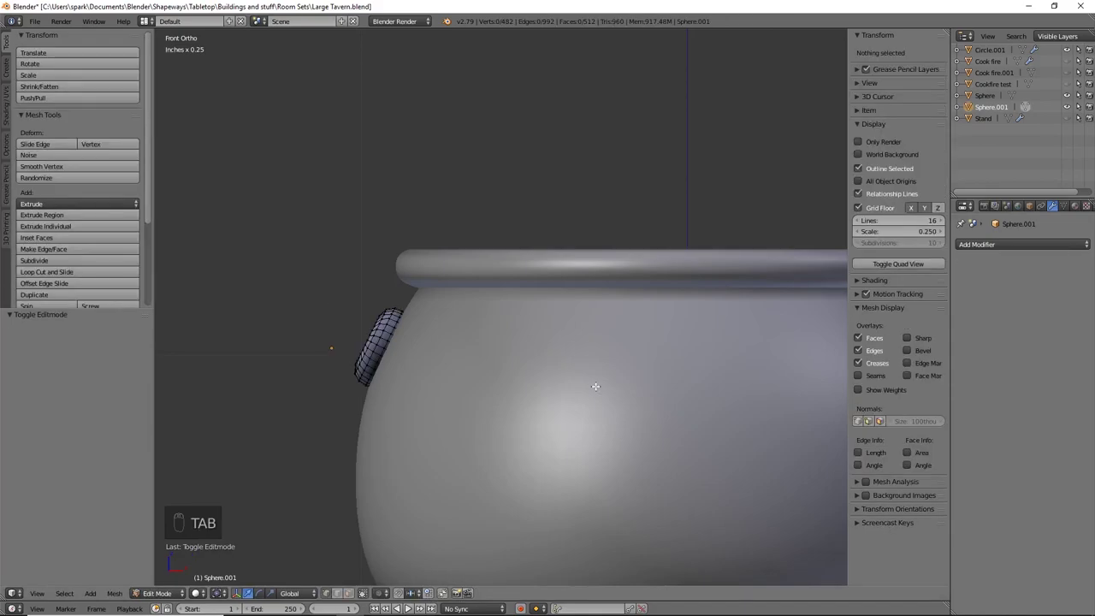
{"action": "left_click", "coordinate": [880, 421]}
{"action": "middle_click_drag", "start_coordinate": [390, 410], "coordinate": [641, 360]}
{"action": "scroll", "coordinate": [556, 416], "scroll_direction": "up", "scroll_amount": 5}
{"action": "key", "text": "z"}
{"action": "scroll", "coordinate": [570, 377], "scroll_direction": "down", "scroll_amount": 3}
{"action": "key", "text": "z"}
{"action": "scroll", "coordinate": [556, 381], "scroll_direction": "up", "scroll_amount": 3}
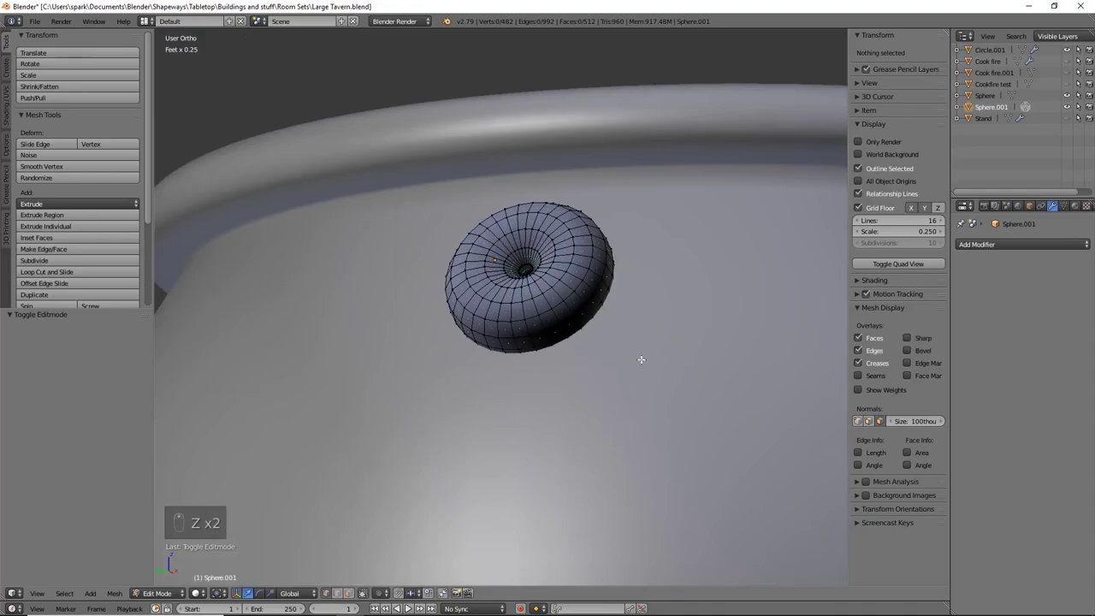
Step: Select the whole mirrored lug mesh, flip its normals, and return to Object Mode
{"action": "key", "text": "a"}
{"action": "key", "text": "a"}
{"action": "key", "text": "a"}
{"action": "key", "text": "a"}
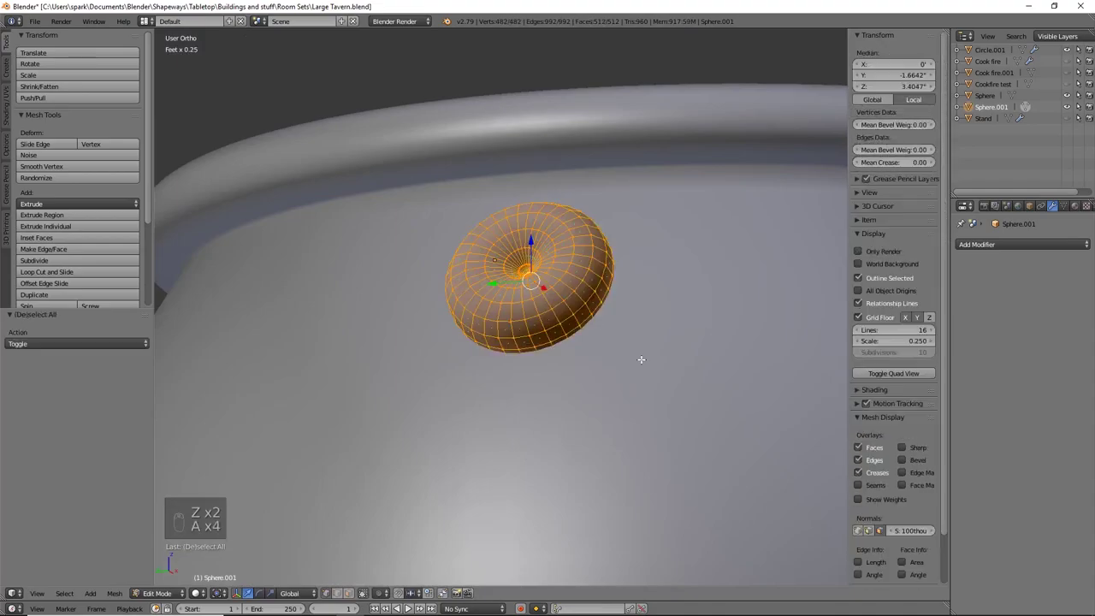
{"action": "key", "text": "space"}
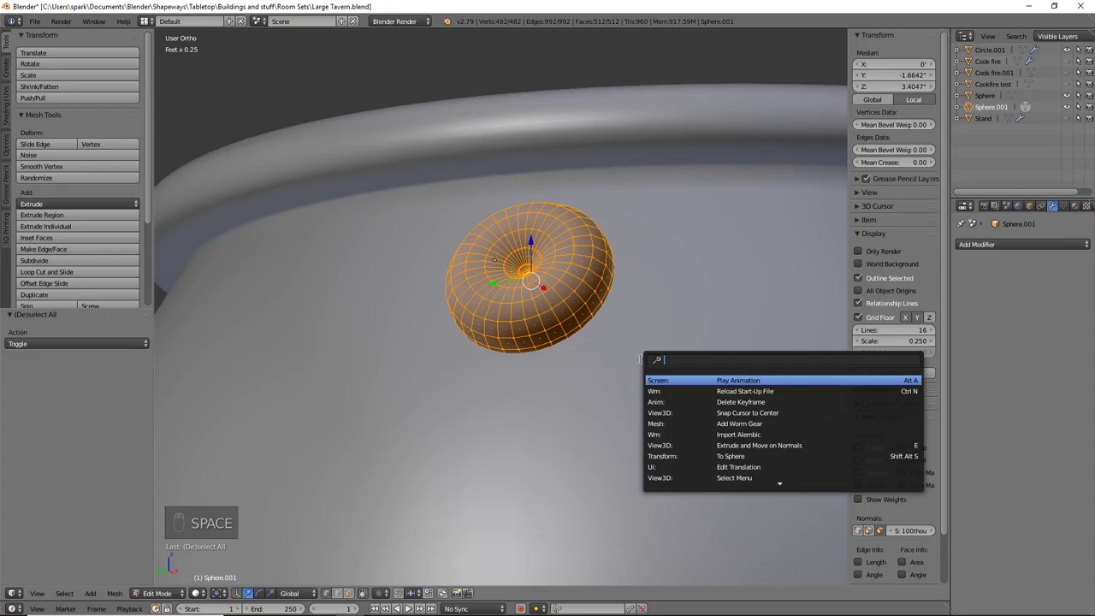
{"action": "type", "text": "noar"}
{"action": "key", "text": "BackSpace"}
{"action": "key", "text": "BackSpace"}
{"action": "key", "text": "BackSpace"}
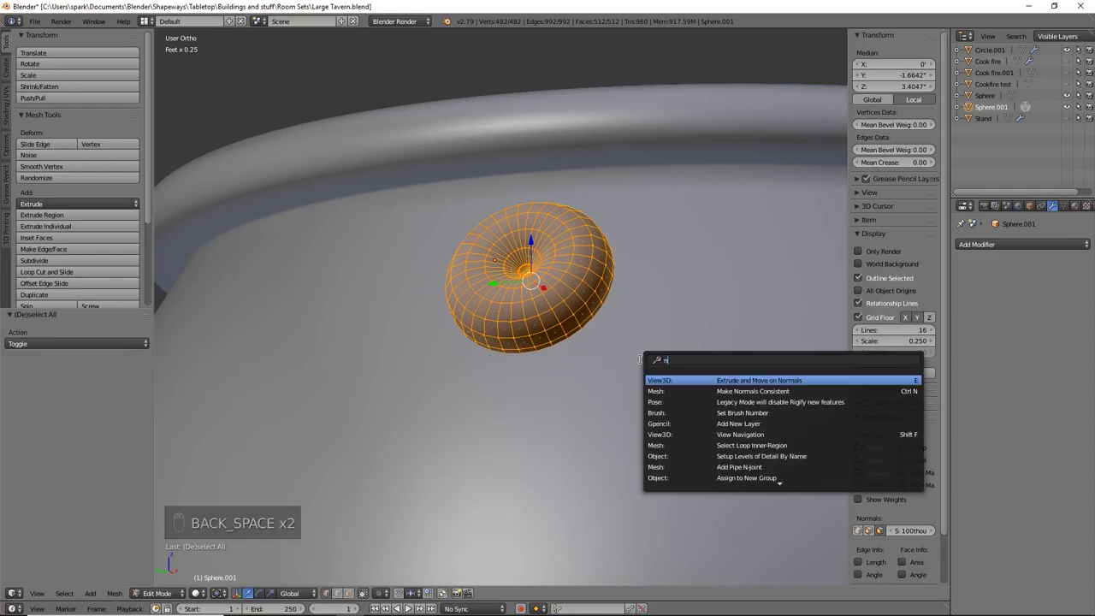
{"action": "type", "text": "or"}
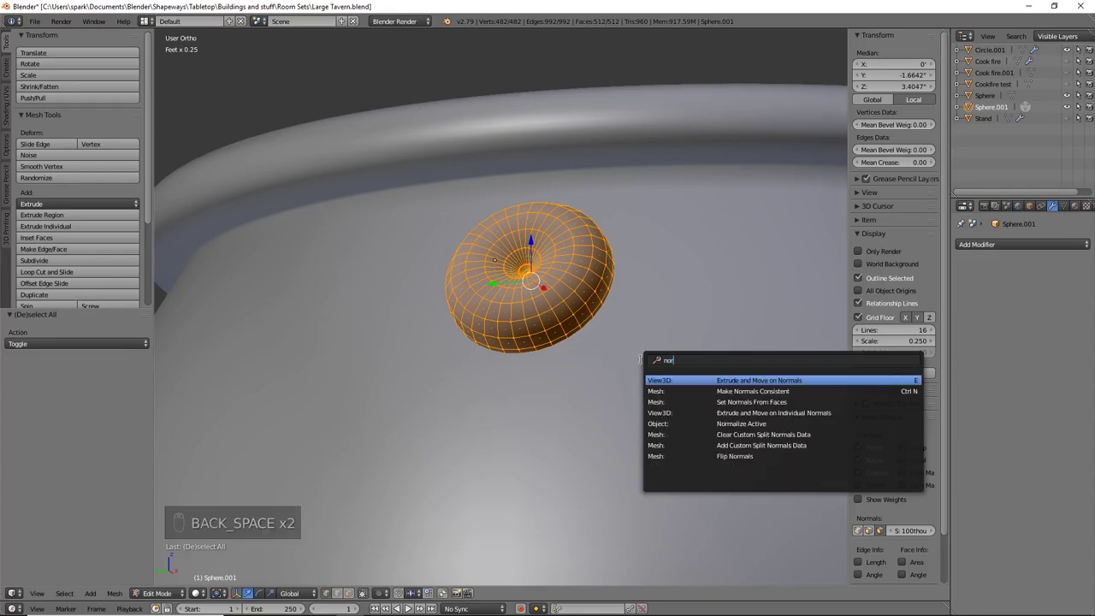
{"action": "left_click", "coordinate": [736, 455]}
{"action": "key", "text": "Tab"}
{"action": "scroll", "coordinate": [554, 431], "scroll_direction": "down", "scroll_amount": 4}
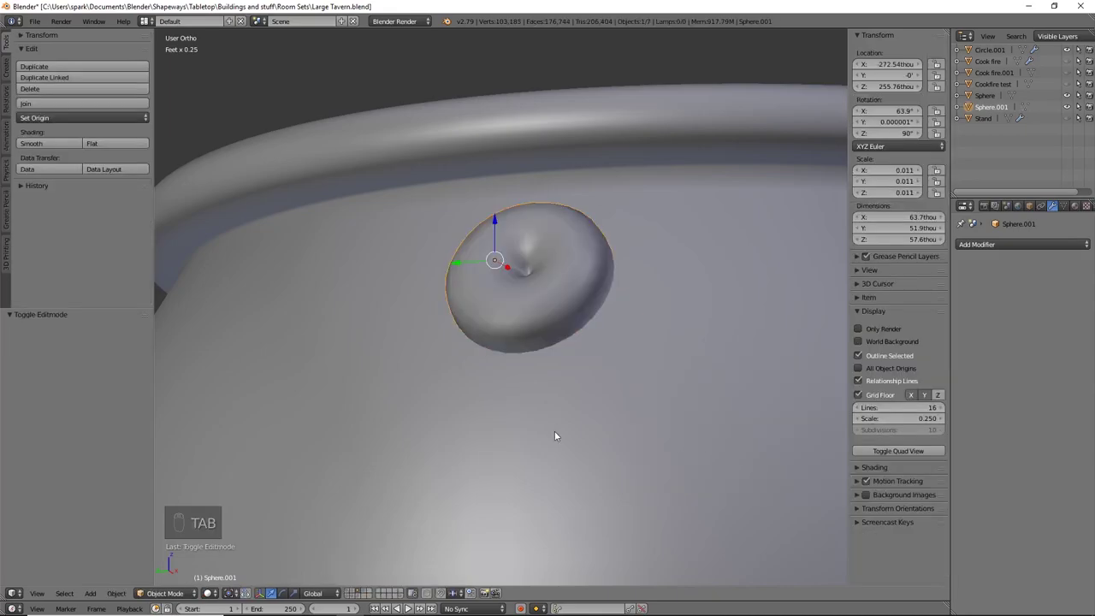
{"action": "middle_click_drag", "start_coordinate": [554, 430], "coordinate": [676, 376]}
{"action": "key", "text": "n"}
{"action": "key", "text": "KP_1"}
{"action": "scroll", "coordinate": [676, 379], "scroll_direction": "down", "scroll_amount": 4}
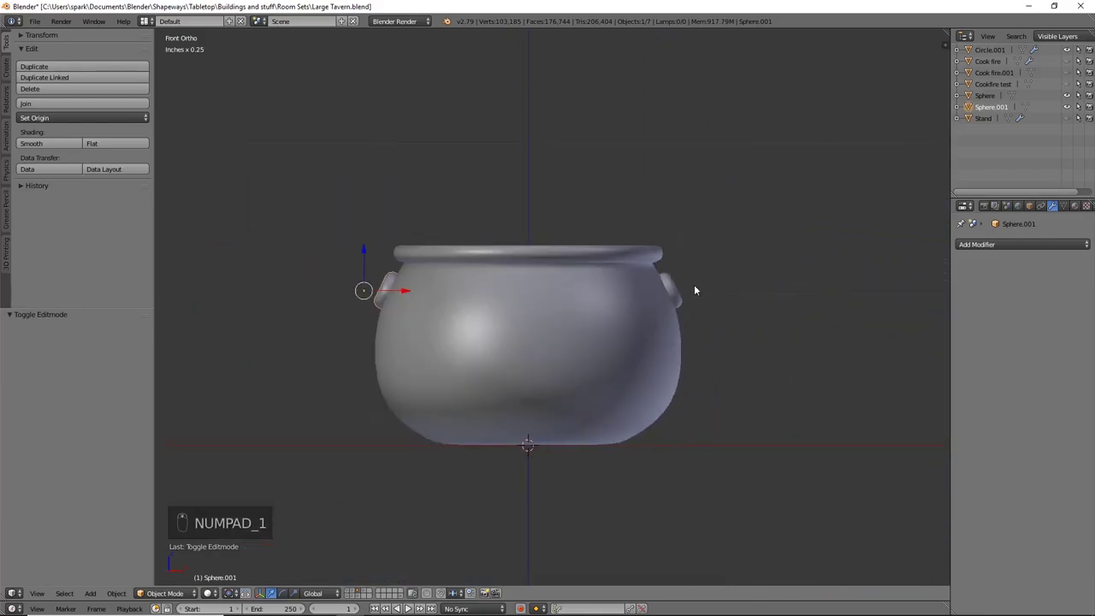
{"action": "key", "text": "x"}
{"action": "left_click", "coordinate": [694, 290]}
{"action": "scroll", "coordinate": [634, 351], "scroll_direction": "down", "scroll_amount": 2}
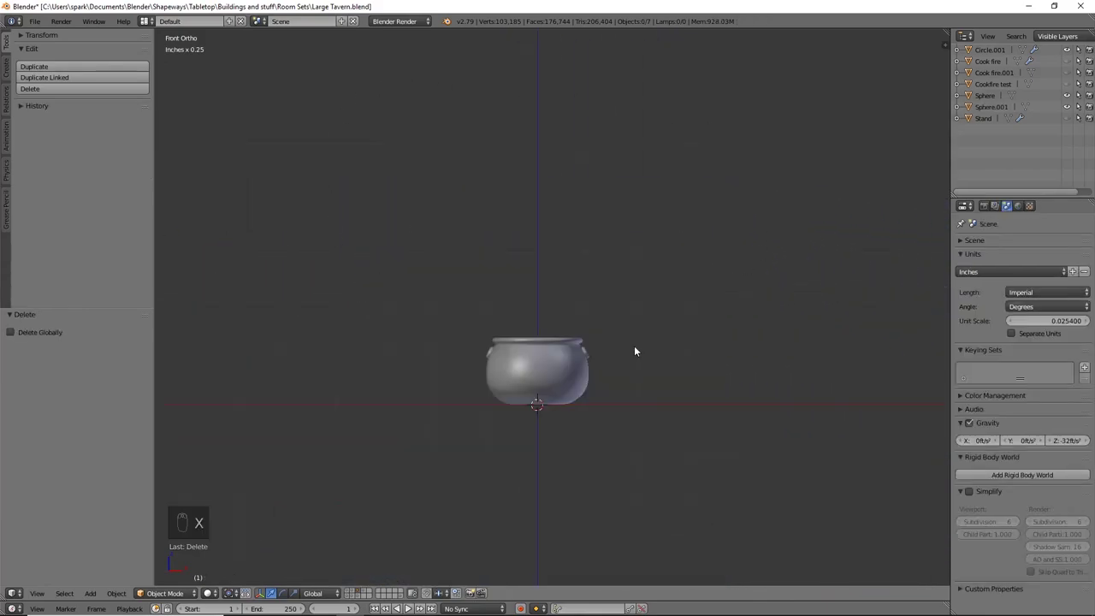
Step: Add a cylinder mesh and set it to 12 vertices
{"action": "key", "text": "shift+a"}
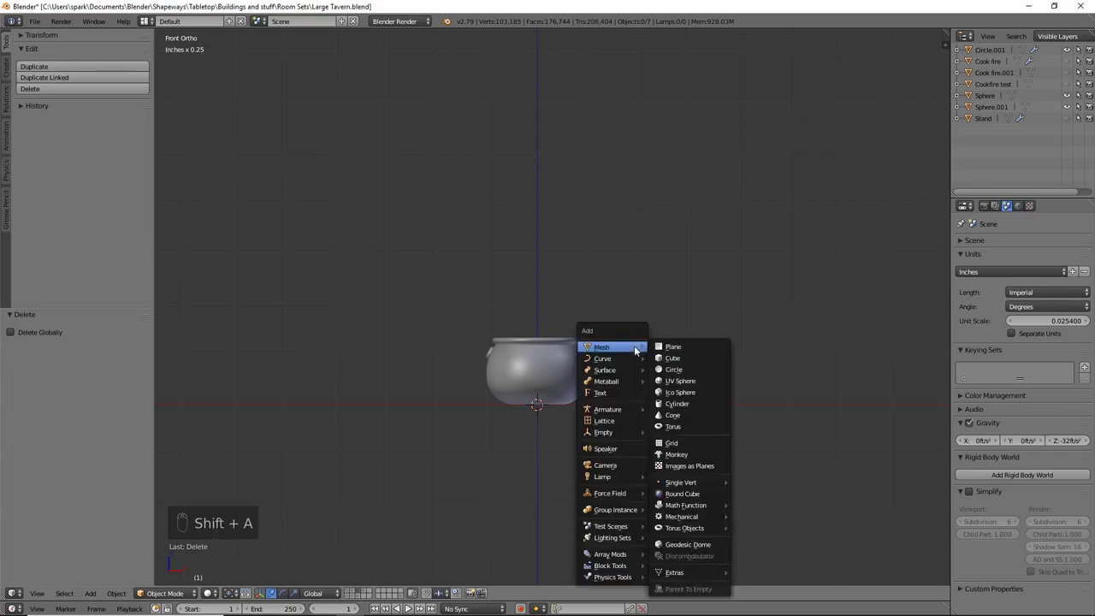
{"action": "left_click", "coordinate": [694, 401]}
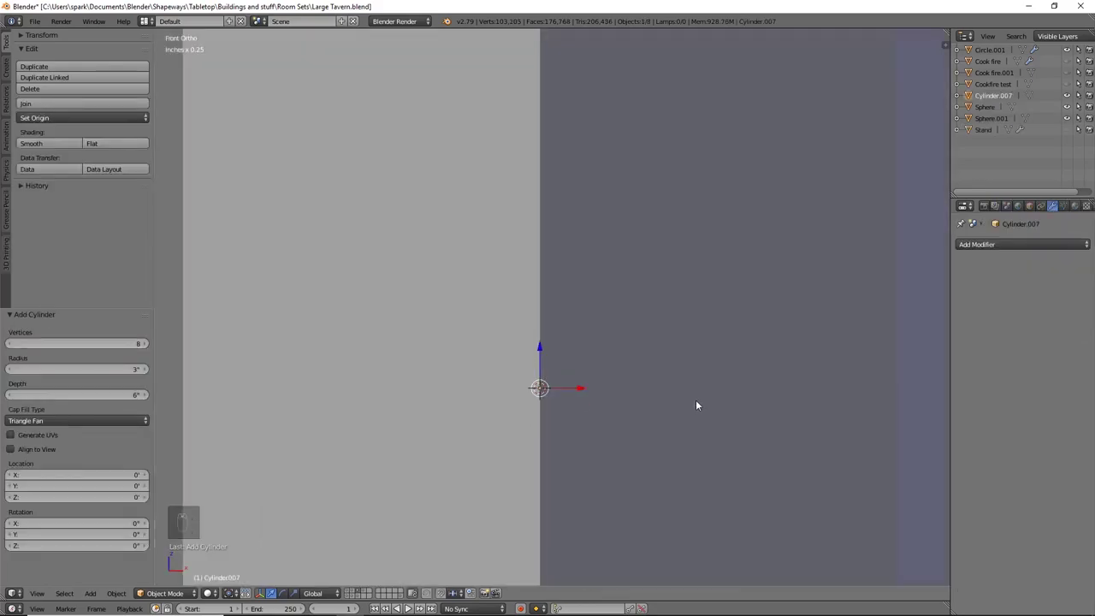
{"action": "scroll", "coordinate": [695, 399], "scroll_direction": "down", "scroll_amount": 8}
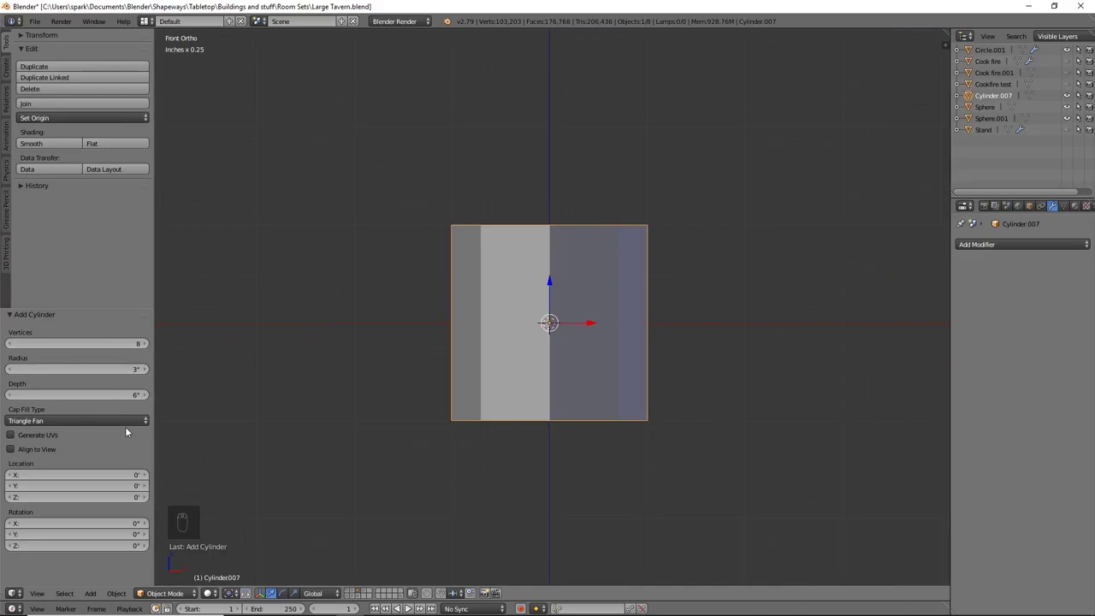
{"action": "left_click", "coordinate": [105, 344]}
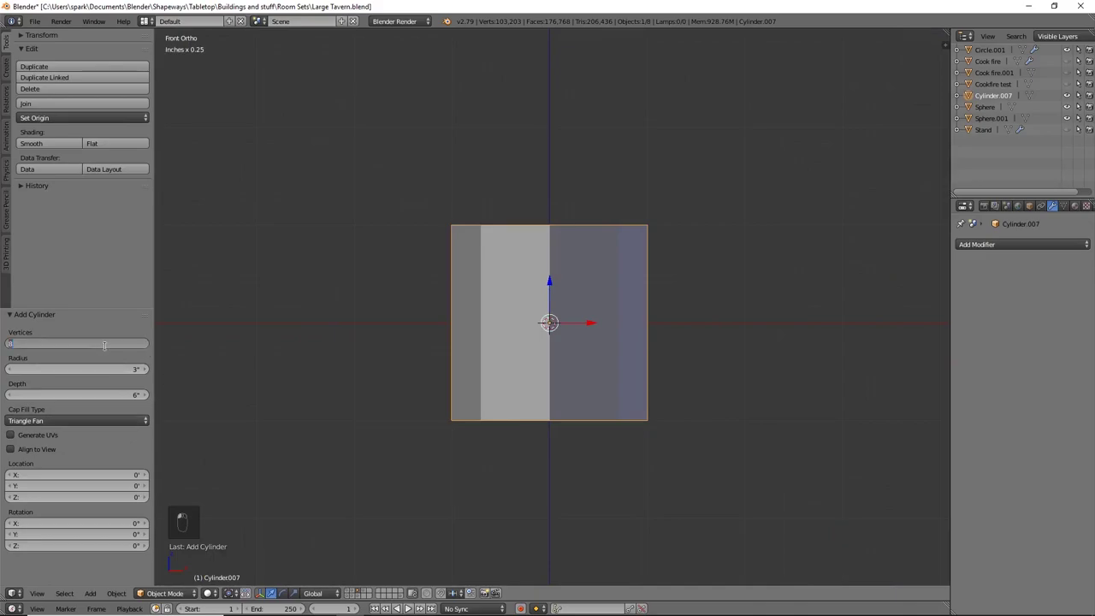
{"action": "type", "text": "12"}
{"action": "key", "text": "Return"}
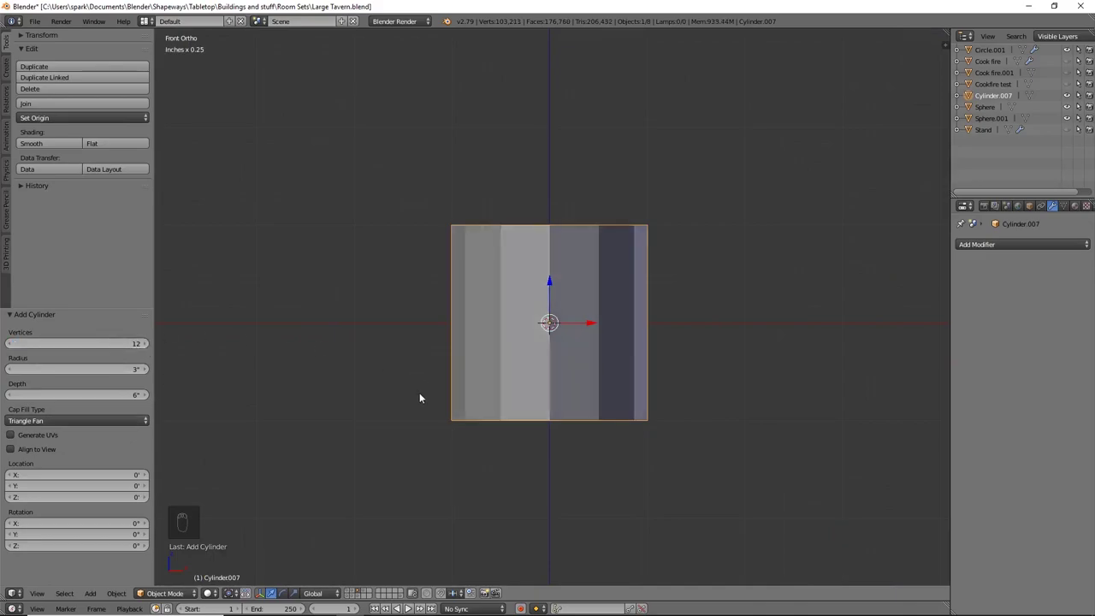
Step: Narrow the cylinder to about a tenth in X and Y only, and move it about 942 thou along X, clear of the pot
{"action": "scroll", "coordinate": [421, 393], "scroll_direction": "up", "scroll_amount": 3}
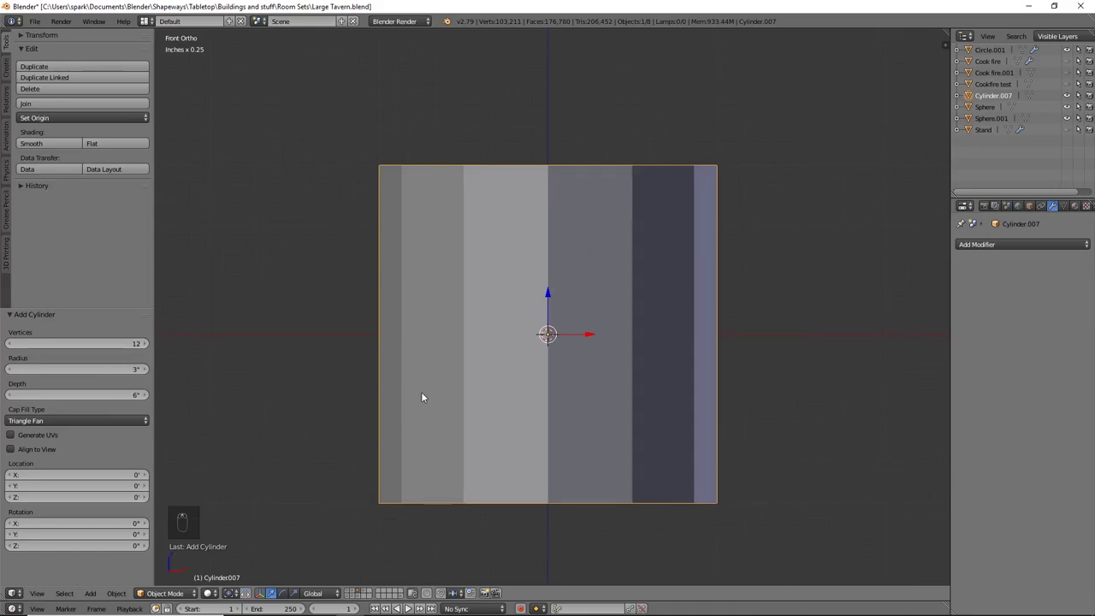
{"action": "key", "text": "s"}
{"action": "key", "text": "shift+z"}
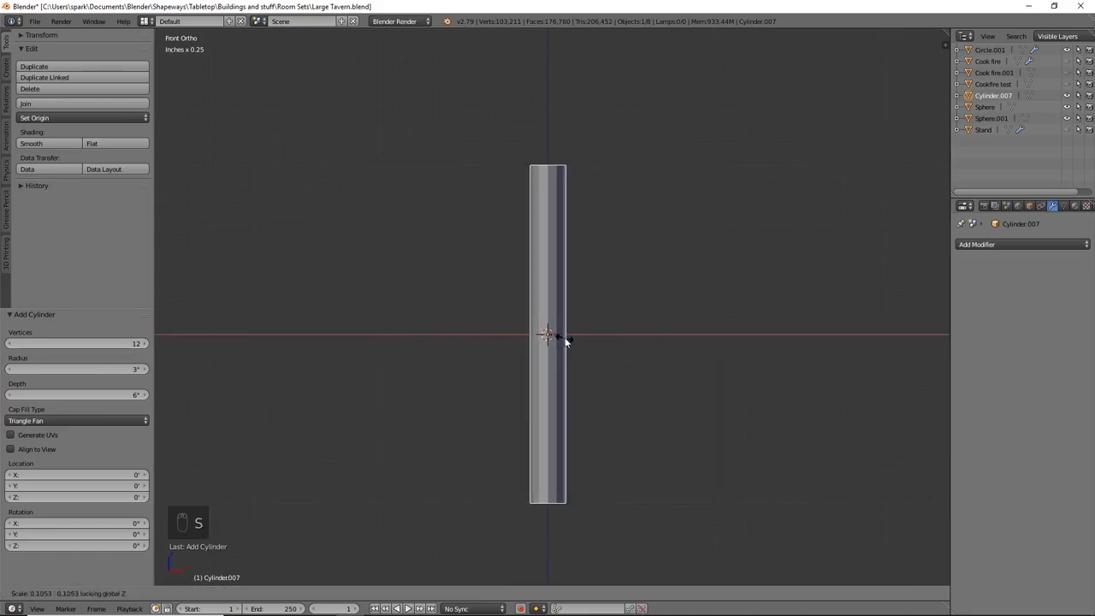
{"action": "left_click", "coordinate": [569, 345]}
{"action": "left_click_drag", "start_coordinate": [586, 339], "coordinate": [638, 335]}
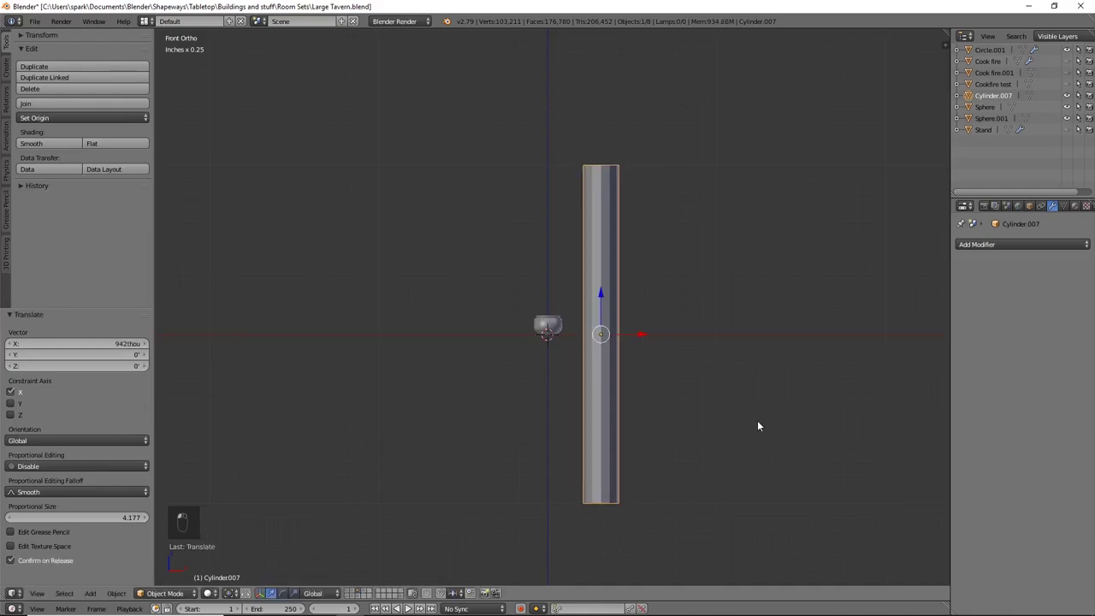
Step: Shorten the cylinder by a factor of about 0.353 along Z, and scale it down uniformly by about 0.283
{"action": "key", "text": "s"}
{"action": "key", "text": "z"}
{"action": "left_click", "coordinate": [660, 356]}
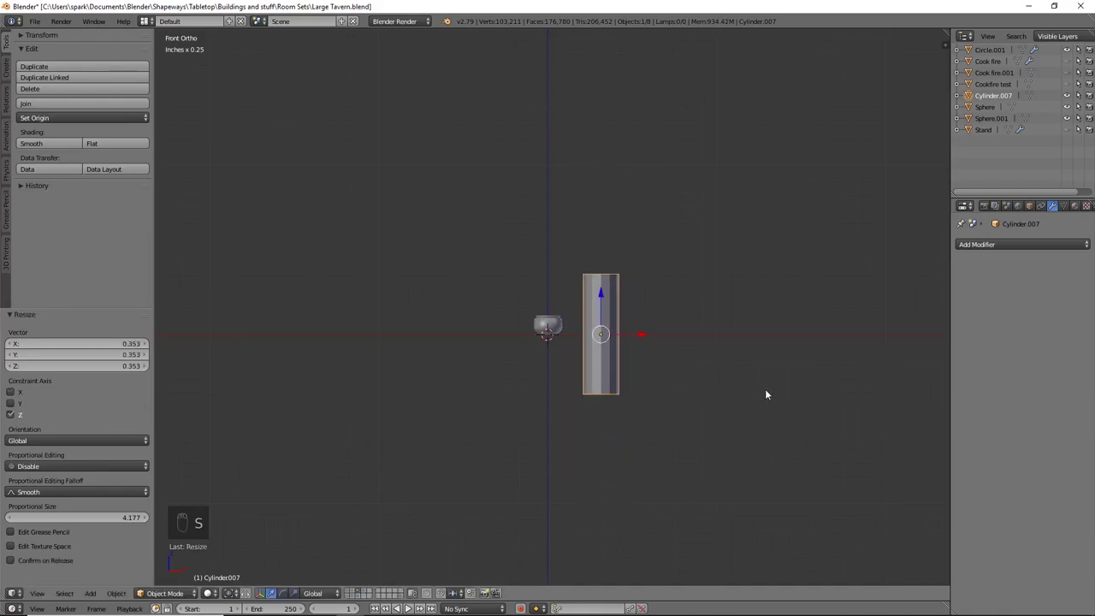
{"action": "key", "text": "s"}
{"action": "left_click", "coordinate": [646, 335]}
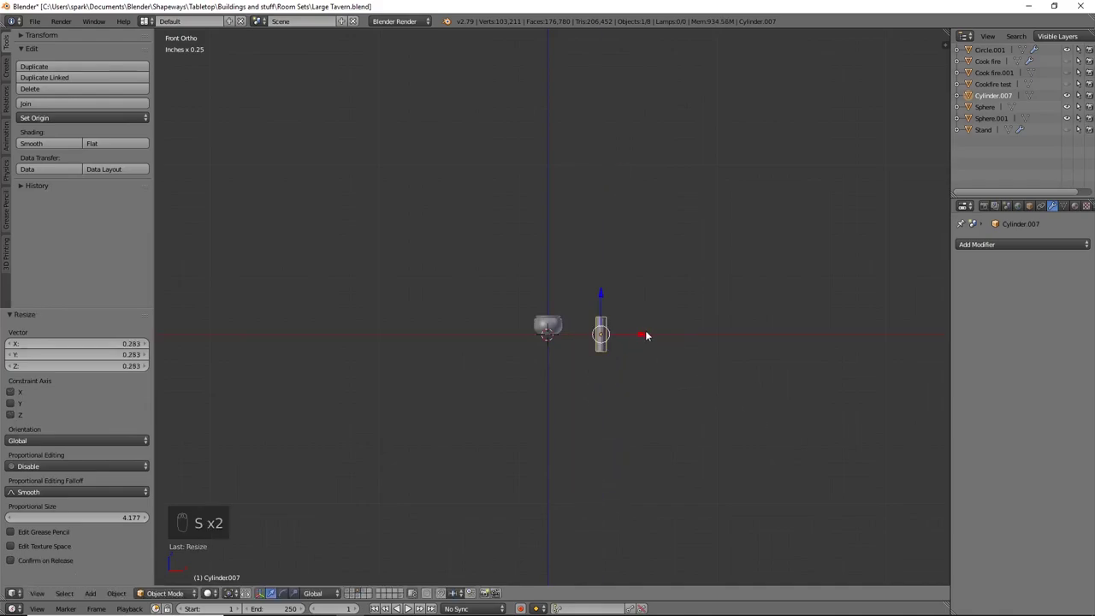
Step: Move the cylinder about -557 thou in X and 436 thou in Z, placing it beside the pot's rim
{"action": "key", "text": "g"}
{"action": "left_click", "coordinate": [614, 307]}
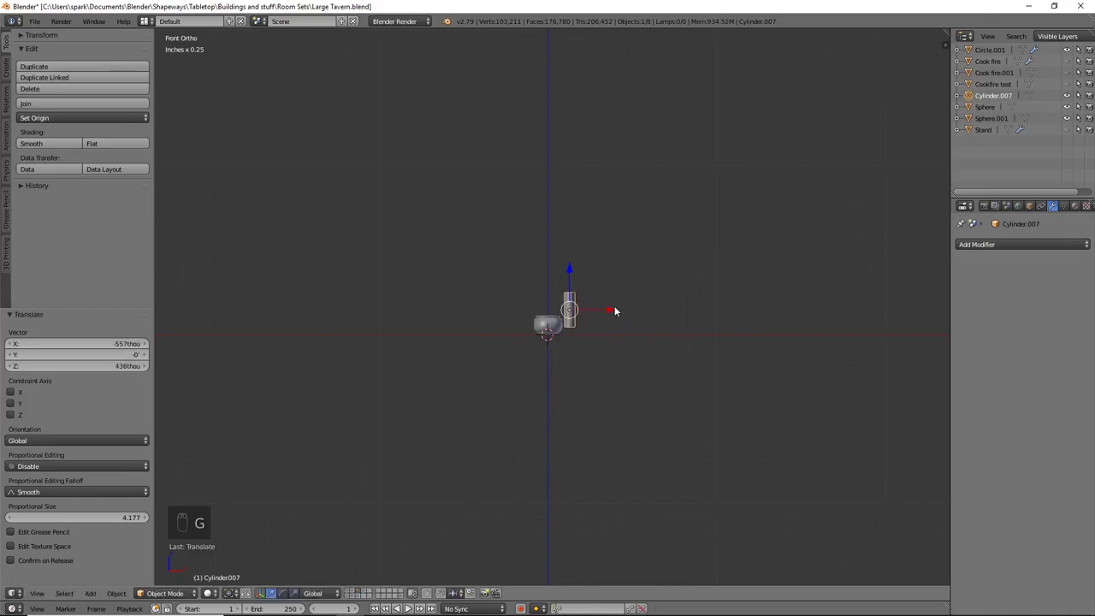
{"action": "scroll", "coordinate": [615, 310], "scroll_direction": "up", "scroll_amount": 15}
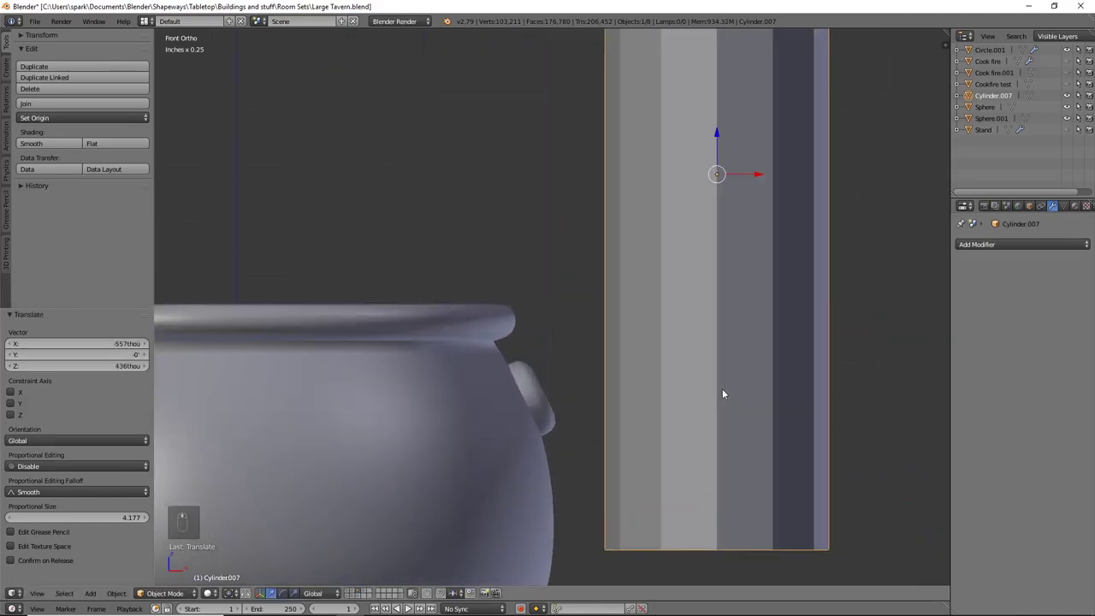
{"action": "middle_click_drag", "start_coordinate": [722, 394], "coordinate": [633, 380], "text": "shift"}
{"action": "key", "text": "r"}
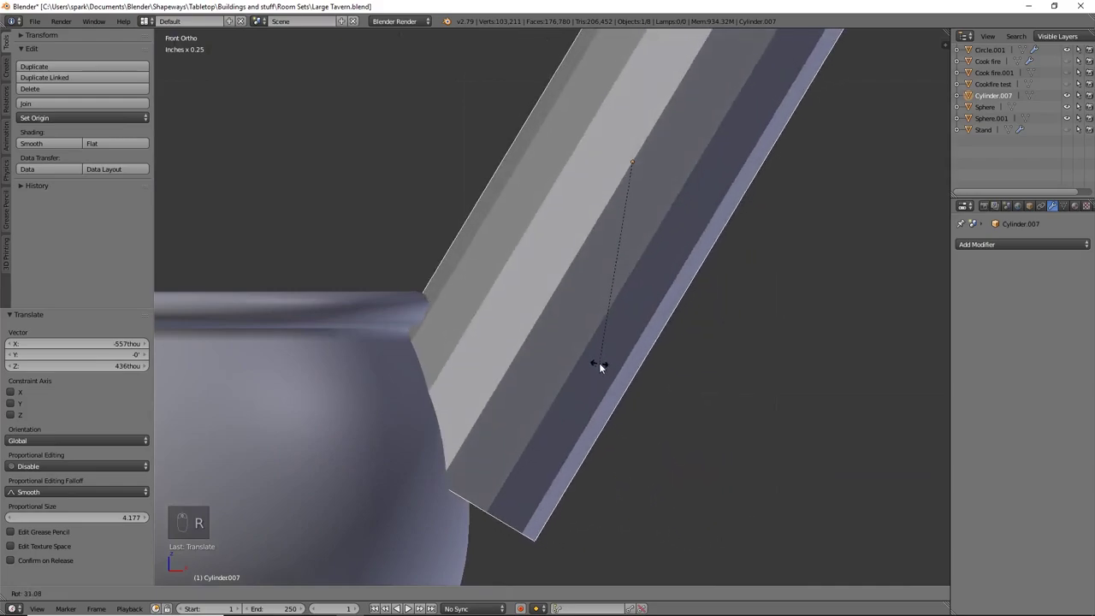
{"action": "right_click", "coordinate": [791, 418]}
Step: Scale the cylinder by about 0.377 and rotate it about 48.7° in the front view so it slants toward the lug
{"action": "key", "text": "s"}
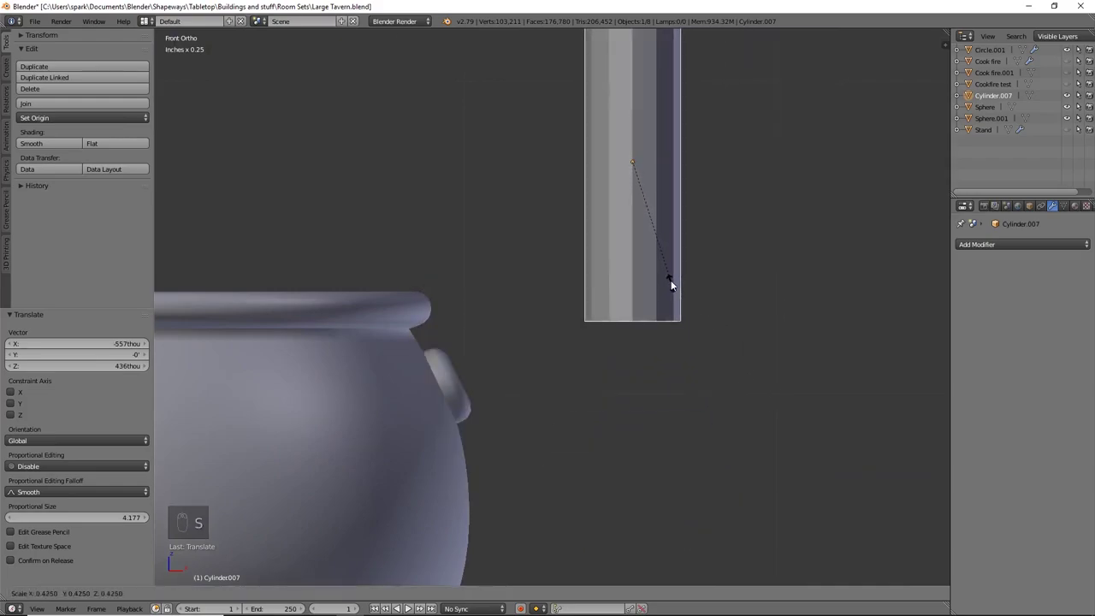
{"action": "left_click", "coordinate": [666, 269]}
{"action": "key", "text": "r"}
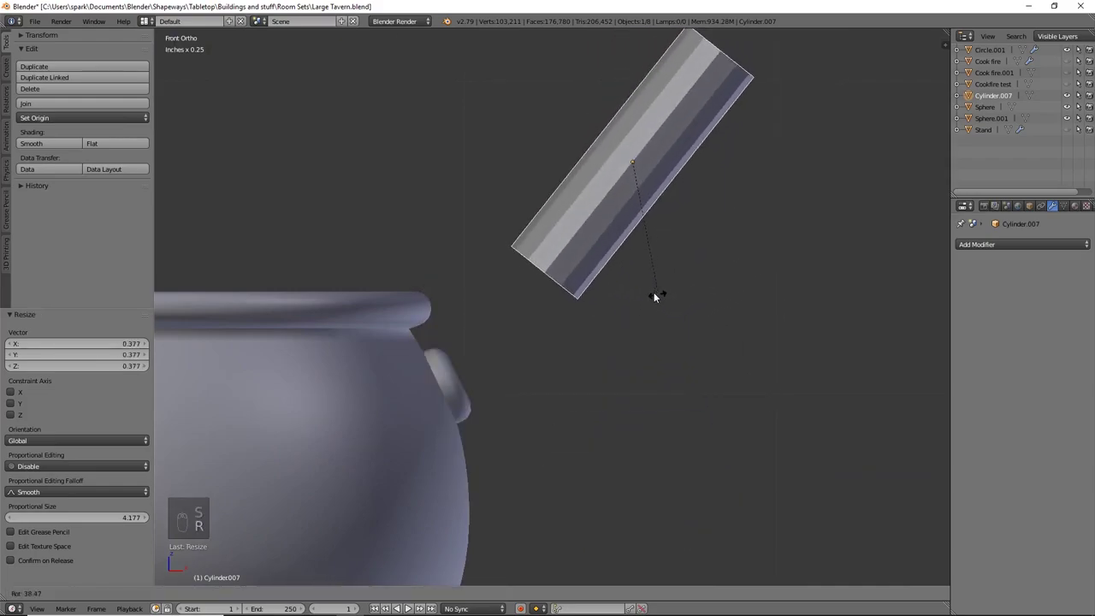
{"action": "left_click", "coordinate": [632, 279]}
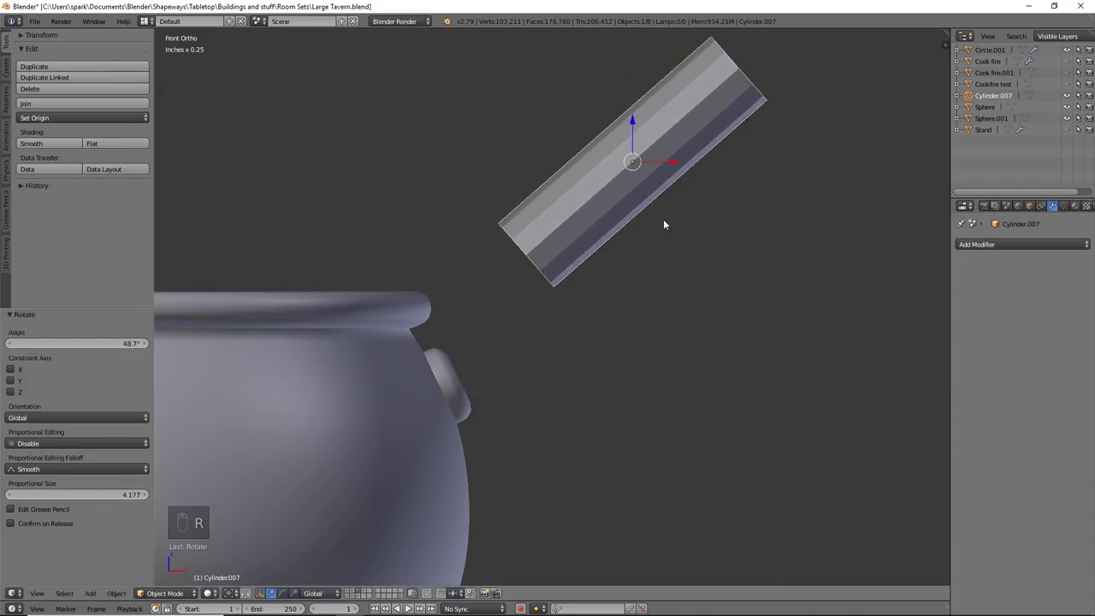
Step: Move the cylinder about -83.5 thou in X and -117 thou in Z onto the lug, and scale it by about 0.797
{"action": "key", "text": "g"}
{"action": "left_click", "coordinate": [560, 371]}
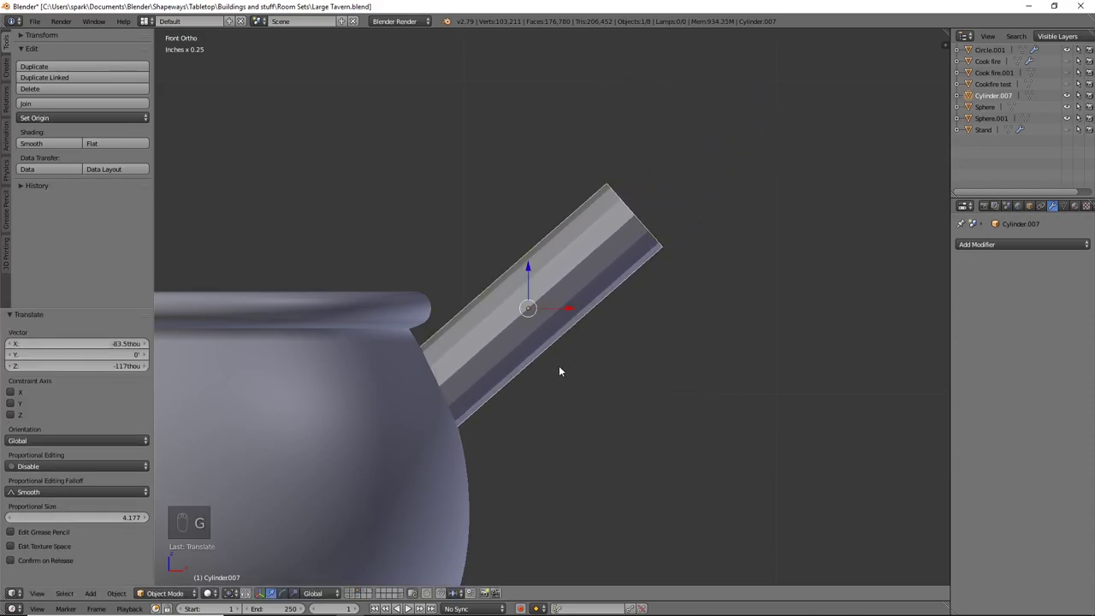
{"action": "key", "text": "KP_3"}
{"action": "key", "text": "s"}
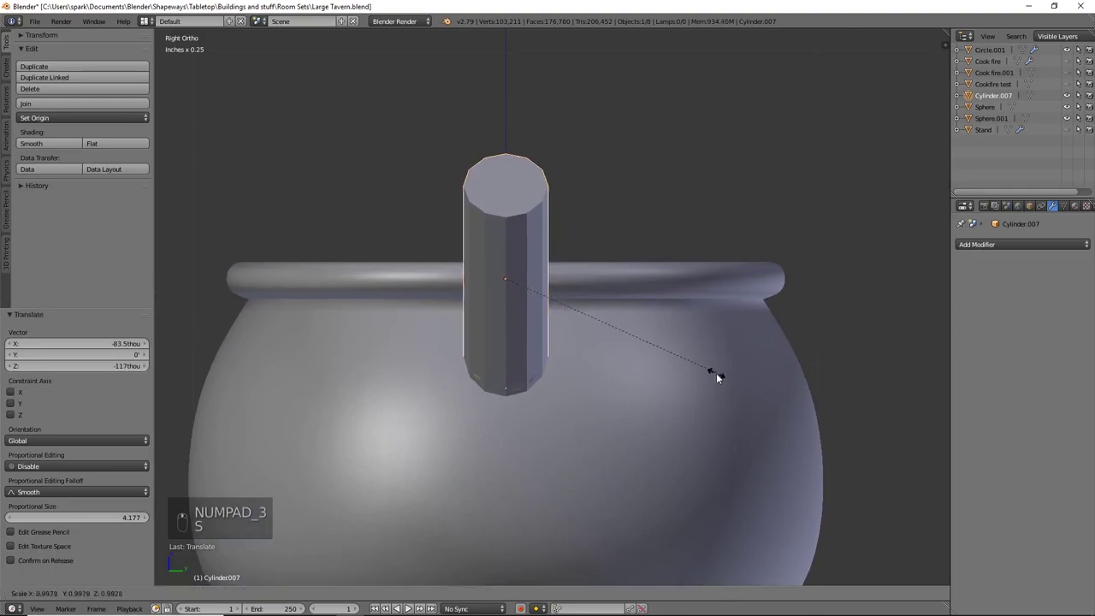
{"action": "left_click", "coordinate": [660, 370]}
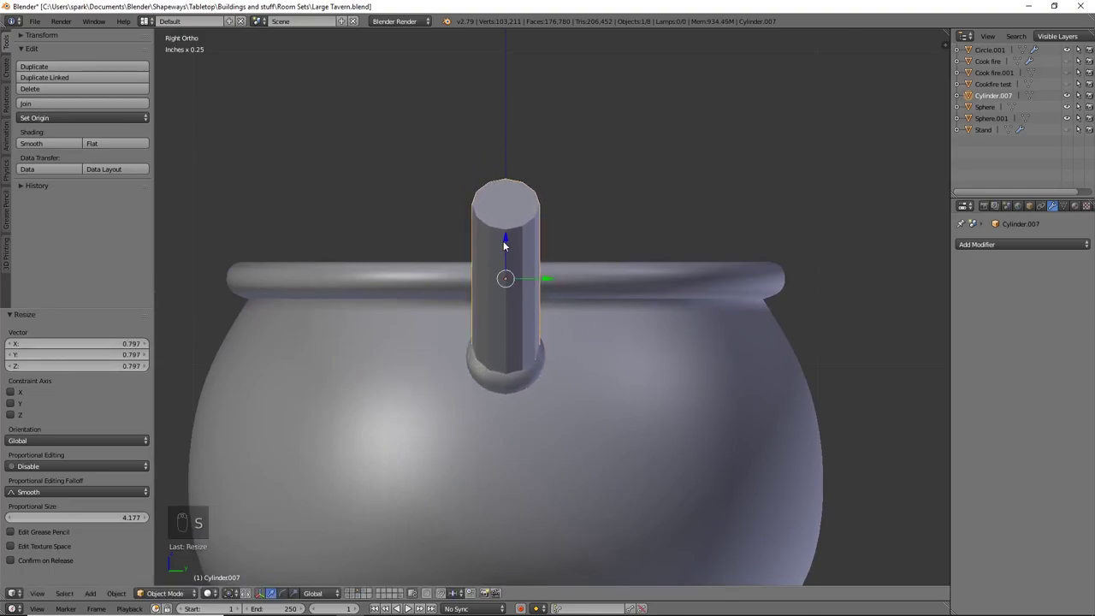
Step: Lower the cylinder about 8 thou in total and scale it by about 0.852 to fit within the lug's ring
{"action": "left_click_drag", "start_coordinate": [503, 243], "coordinate": [510, 256]}
{"action": "key", "text": "s"}
{"action": "key", "text": "s"}
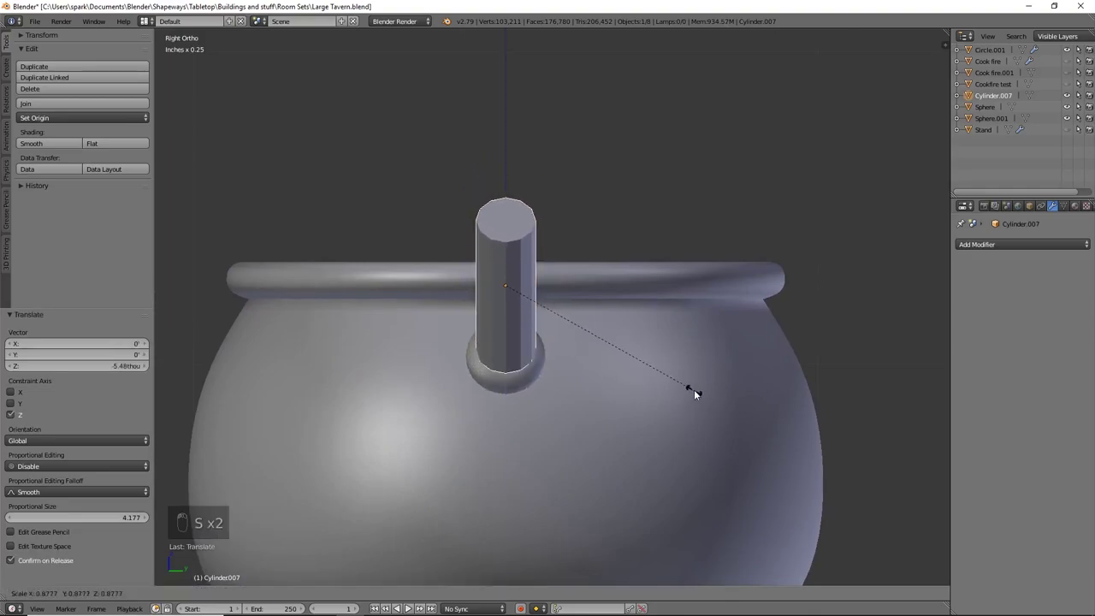
{"action": "left_click", "coordinate": [685, 387]}
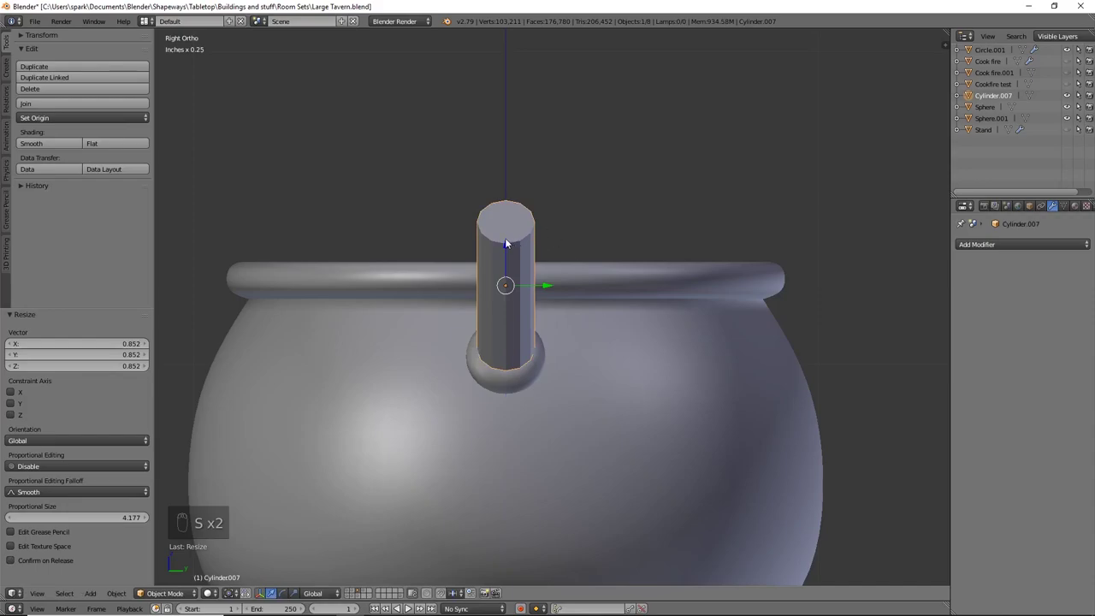
{"action": "left_click_drag", "start_coordinate": [506, 244], "coordinate": [508, 264]}
{"action": "middle_click_drag", "start_coordinate": [508, 265], "coordinate": [606, 326]}
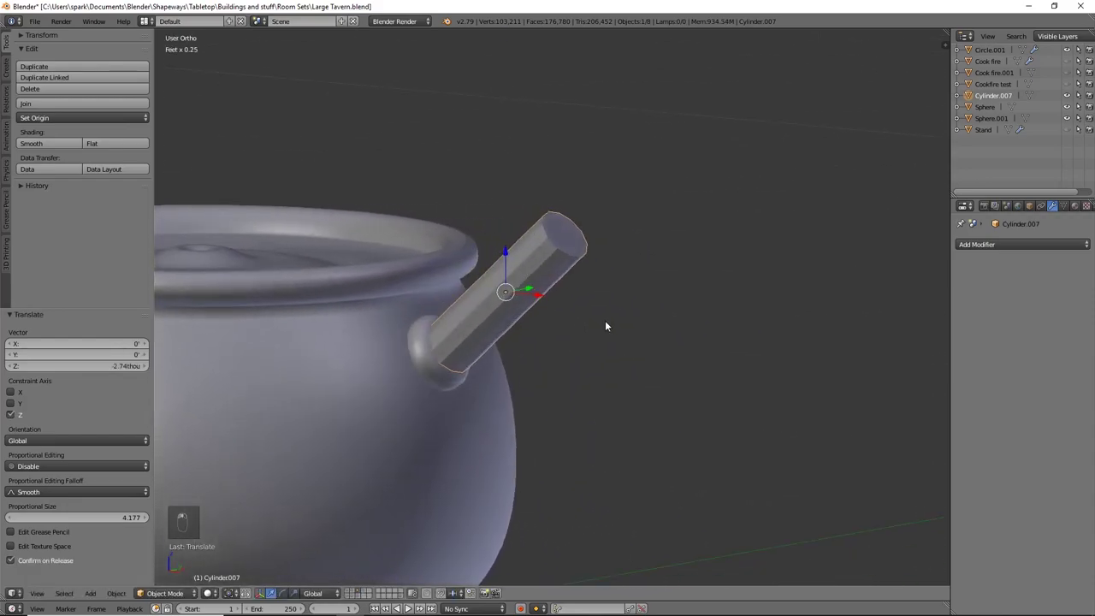
Step: Rotate the cylinder a further 10.7° in the front view and move it about -10.5 thou in X and -20.5 thou in Z into the lug
{"action": "key", "text": "KP_1"}
{"action": "key", "text": "r"}
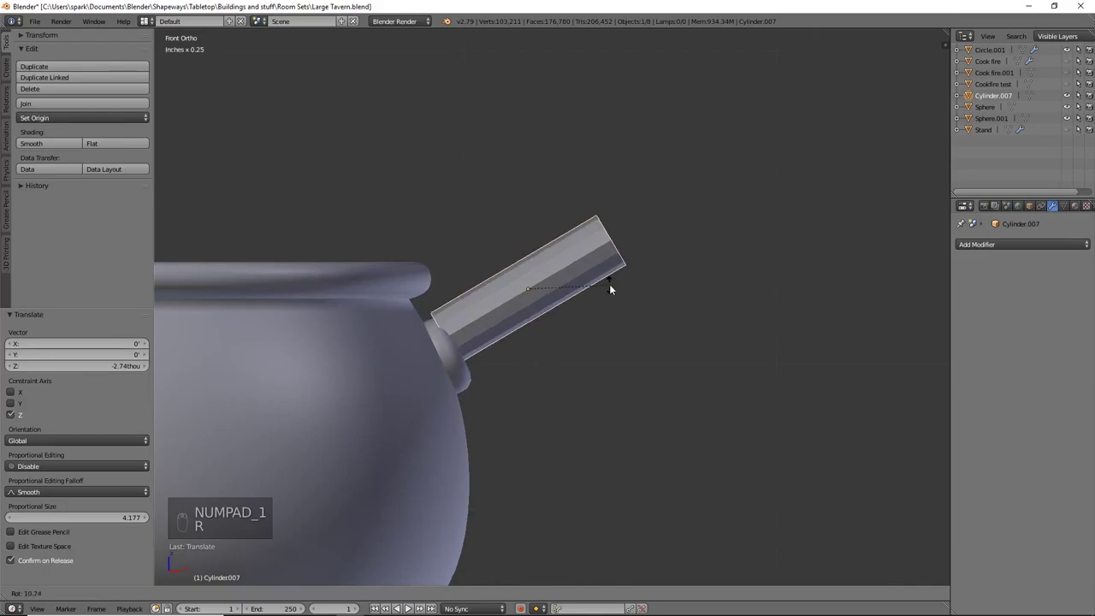
{"action": "left_click", "coordinate": [610, 288]}
{"action": "key", "text": "g"}
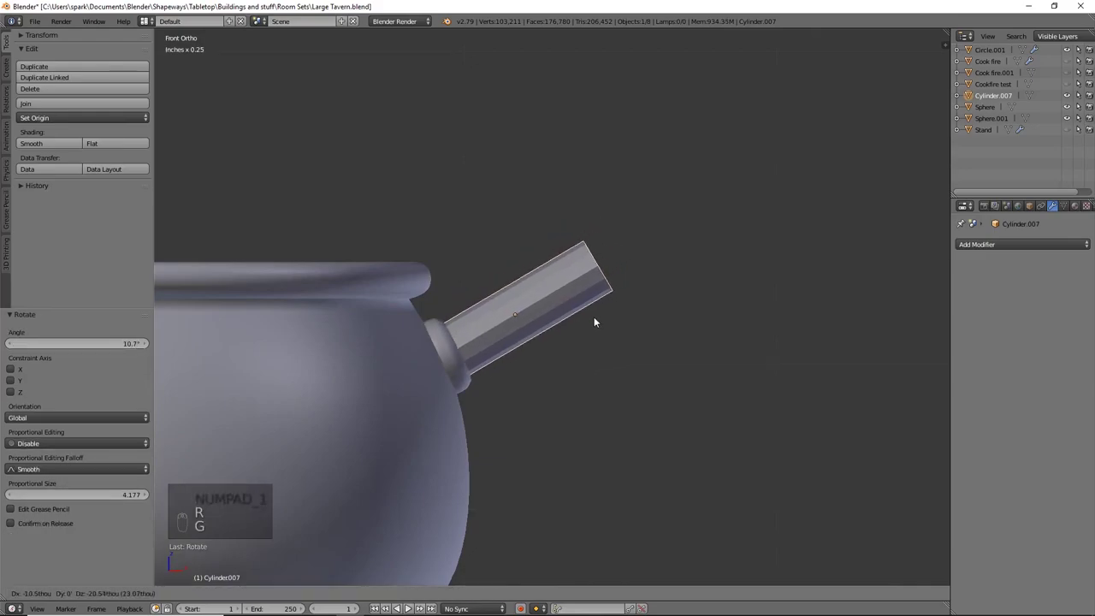
{"action": "left_click", "coordinate": [594, 322]}
{"action": "middle_click_drag", "start_coordinate": [594, 322], "coordinate": [508, 351]}
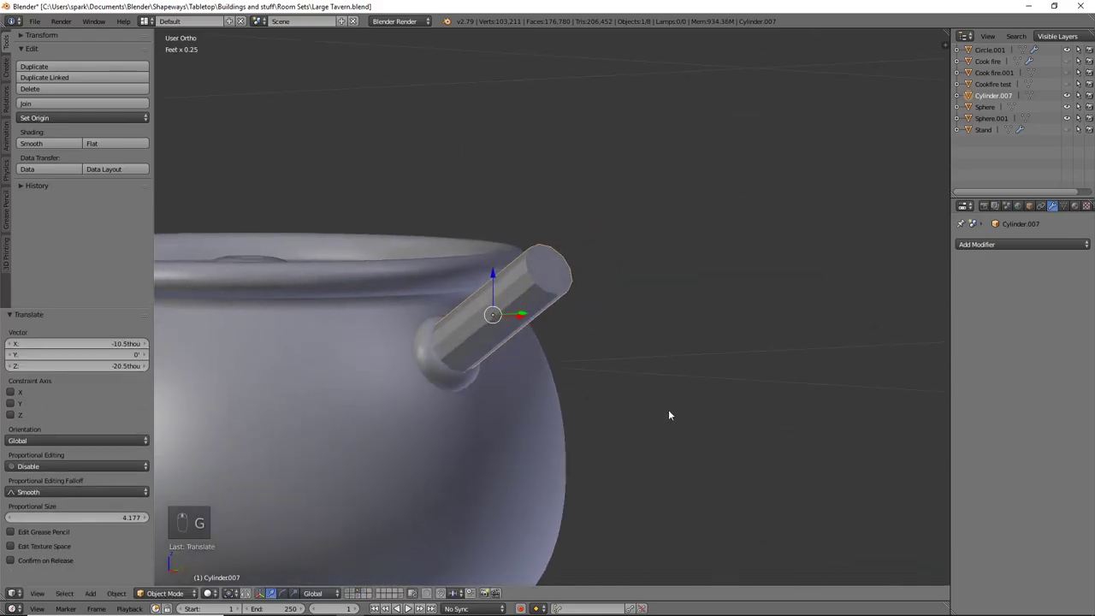
Step: Scale the cylinder by about 0.757 so it sits well inside the lug's ring
{"action": "key", "text": "s"}
{"action": "left_click", "coordinate": [617, 396]}
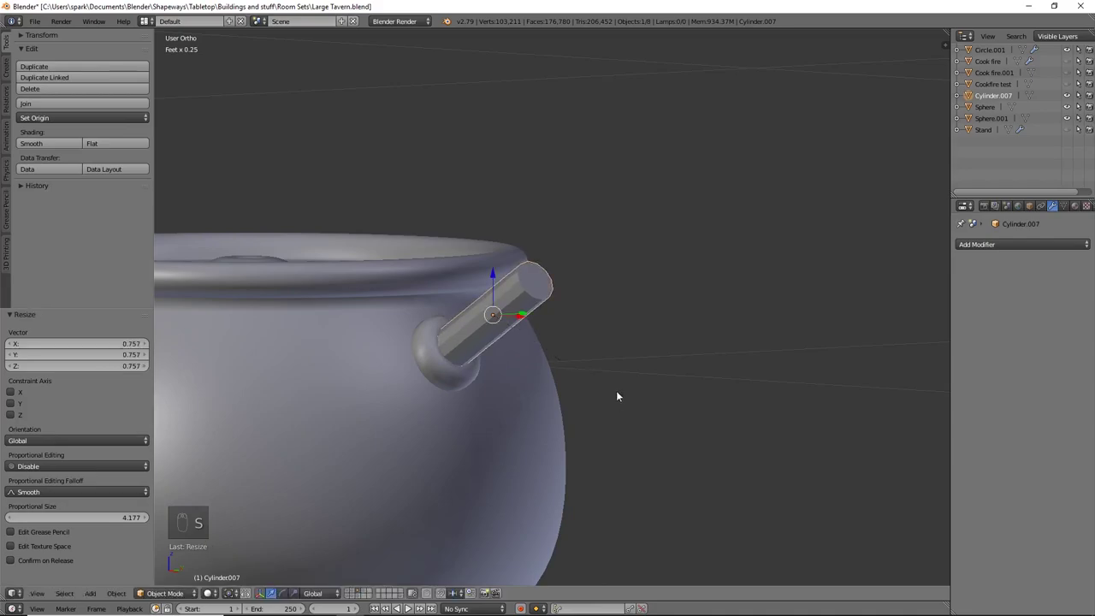
{"action": "middle_click_drag", "start_coordinate": [617, 397], "coordinate": [567, 347]}
{"action": "key", "text": "KP_1"}
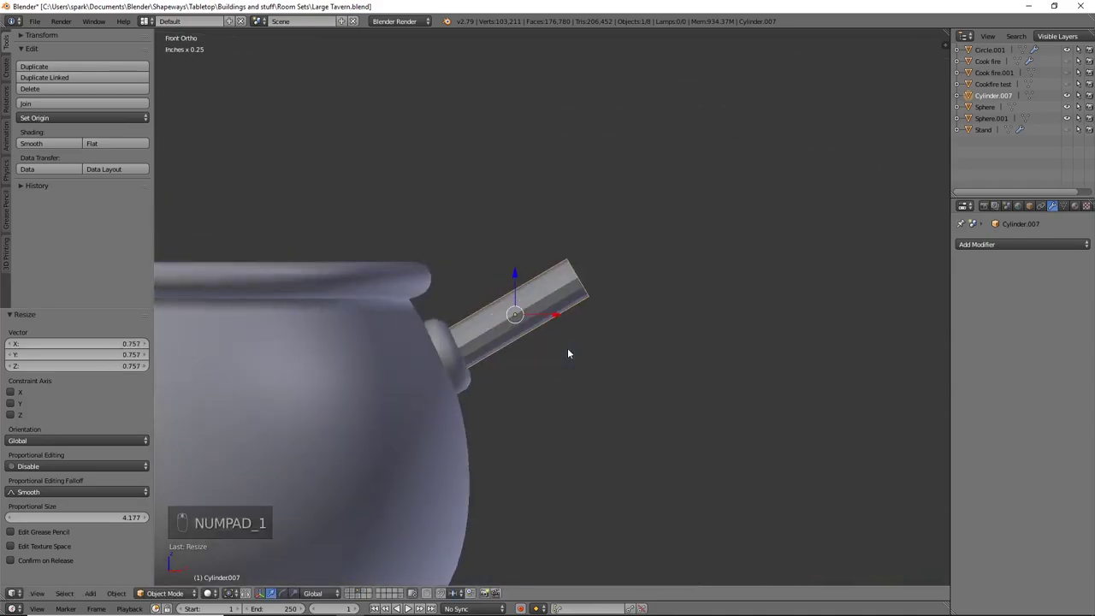
{"action": "scroll", "coordinate": [606, 363], "scroll_direction": "up", "scroll_amount": 3}
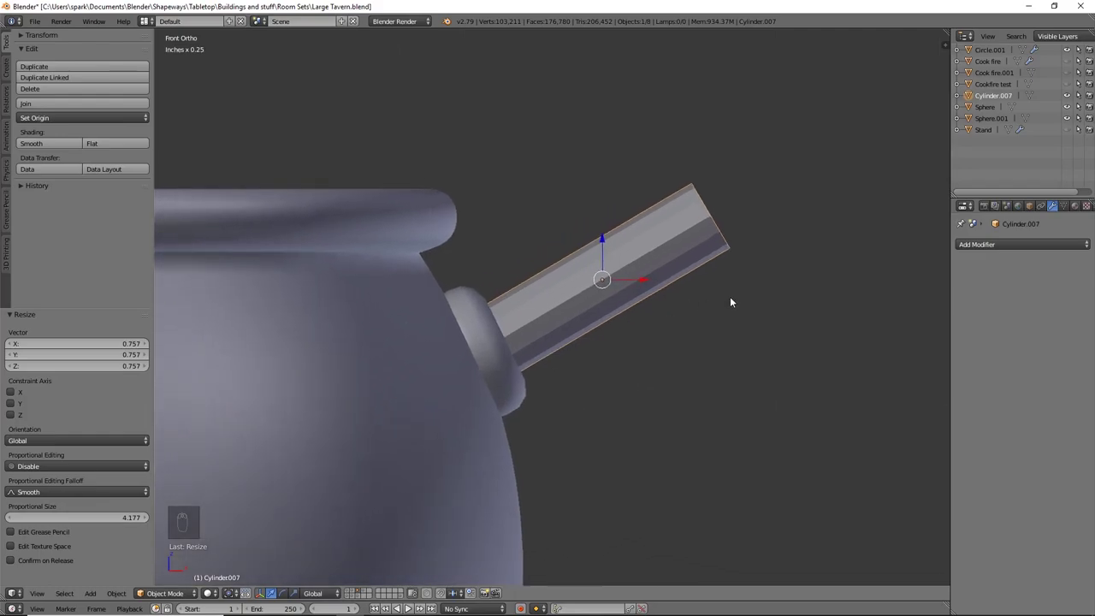
Step: Move the cylinder -66.3 thou in X and -38.3 thou in Z into the lug, and check its depth in wireframe
{"action": "key", "text": "g"}
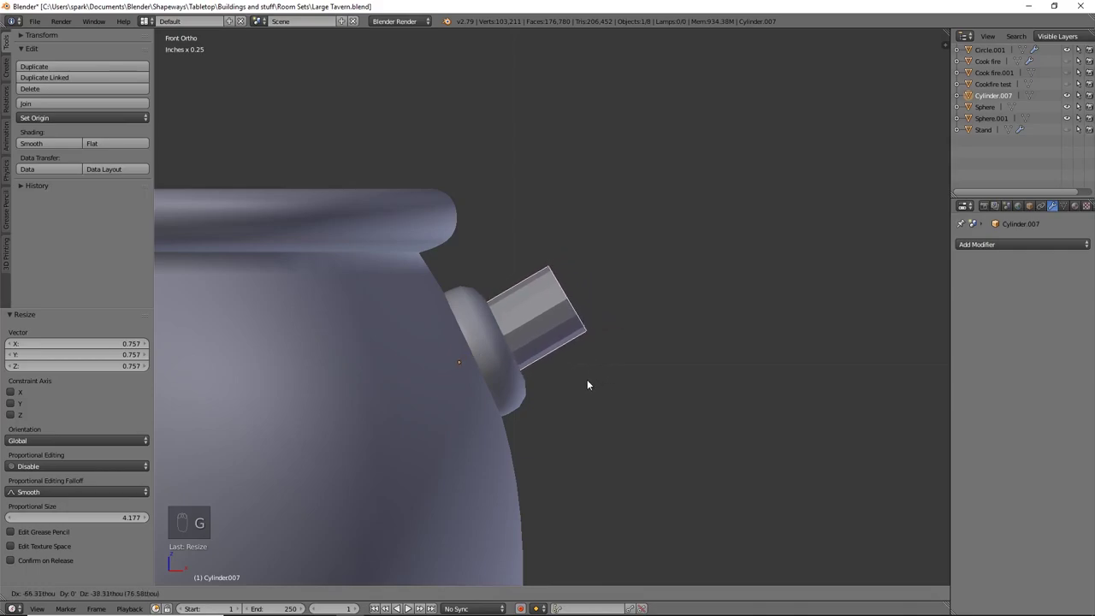
{"action": "left_click", "coordinate": [588, 381]}
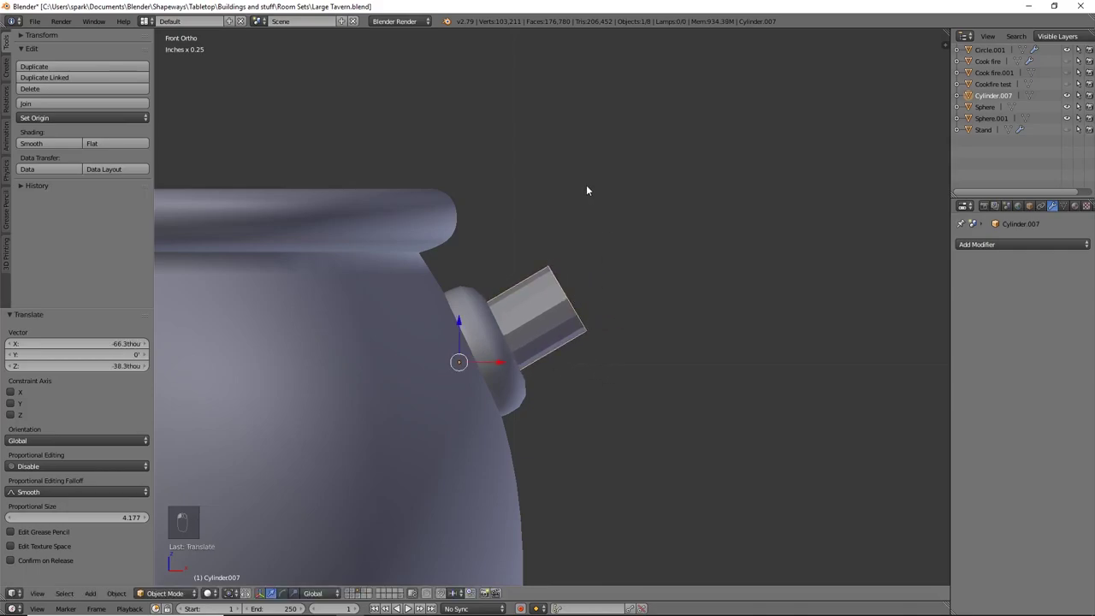
{"action": "scroll", "coordinate": [587, 187], "scroll_direction": "down", "scroll_amount": 4}
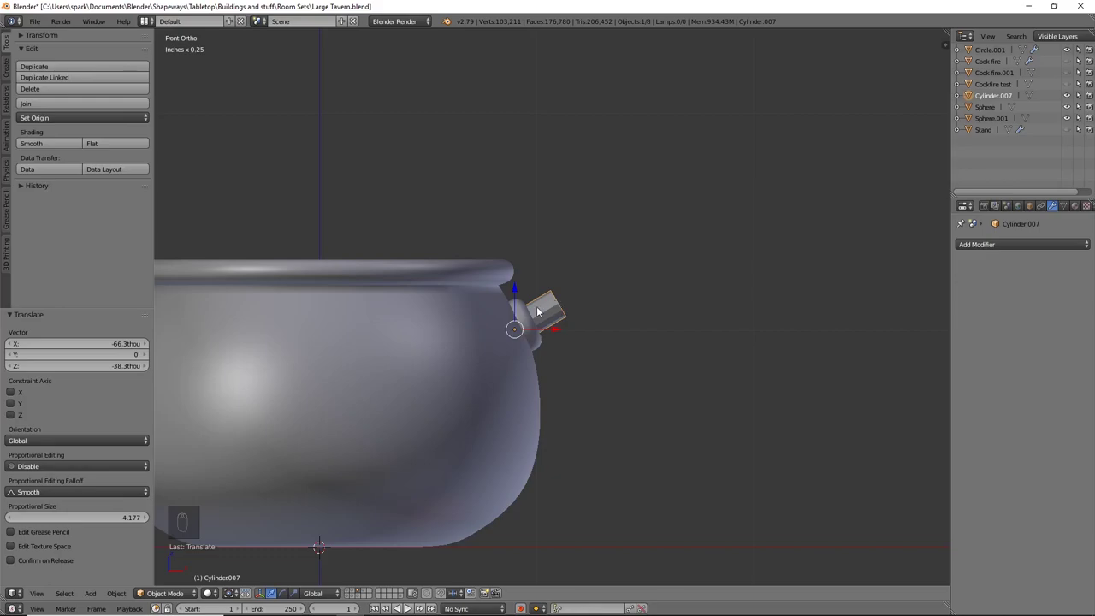
{"action": "scroll", "coordinate": [616, 295], "scroll_direction": "up", "scroll_amount": 3}
{"action": "key", "text": "z"}
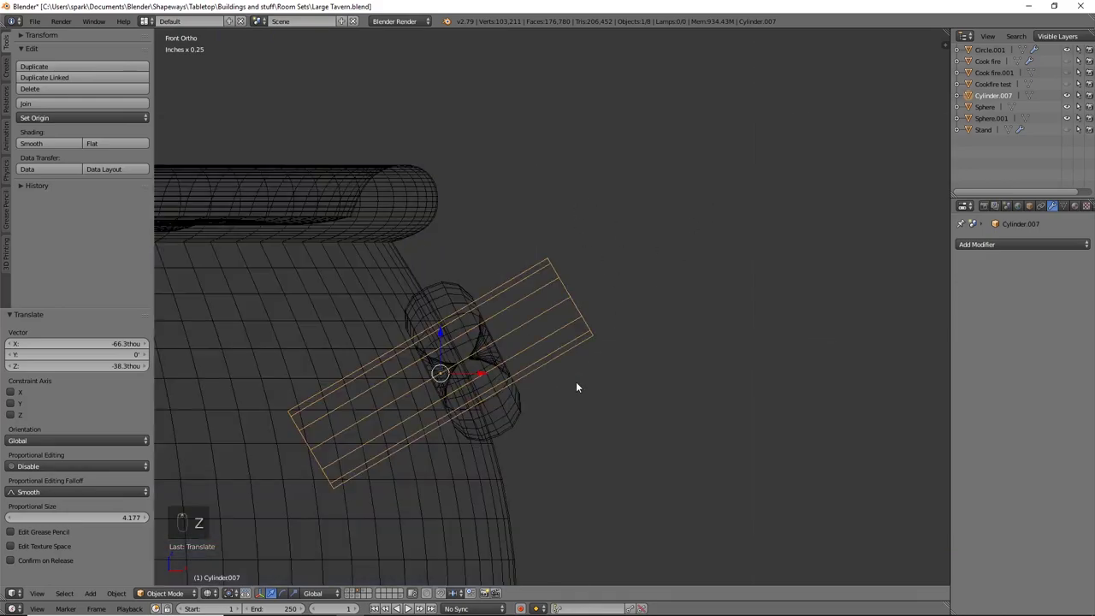
{"action": "key", "text": "z"}
{"action": "scroll", "coordinate": [556, 358], "scroll_direction": "down", "scroll_amount": 3}
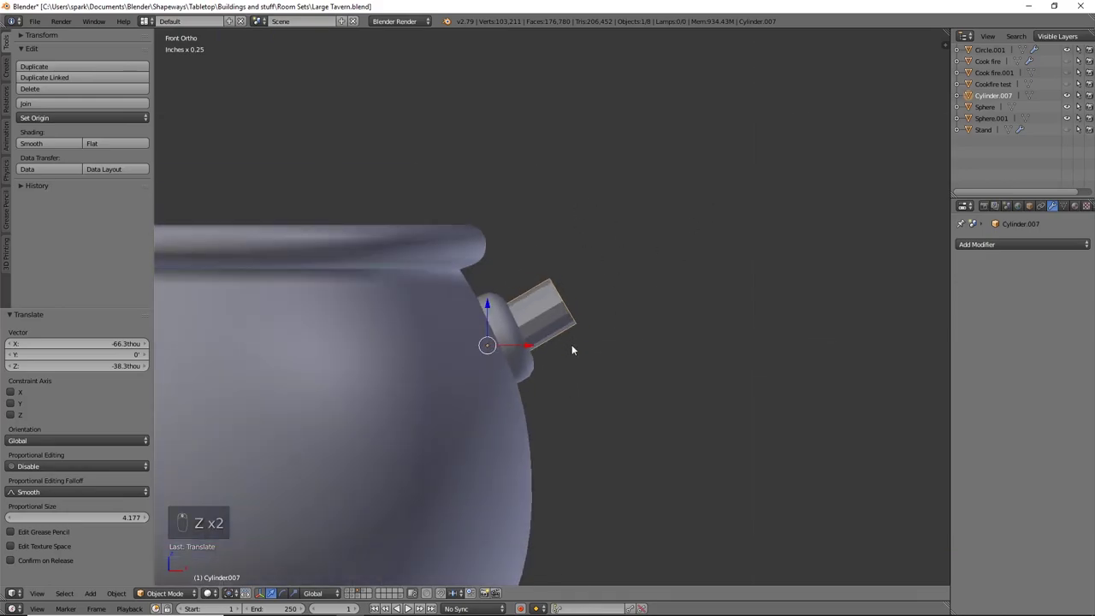
{"action": "key", "text": "z"}
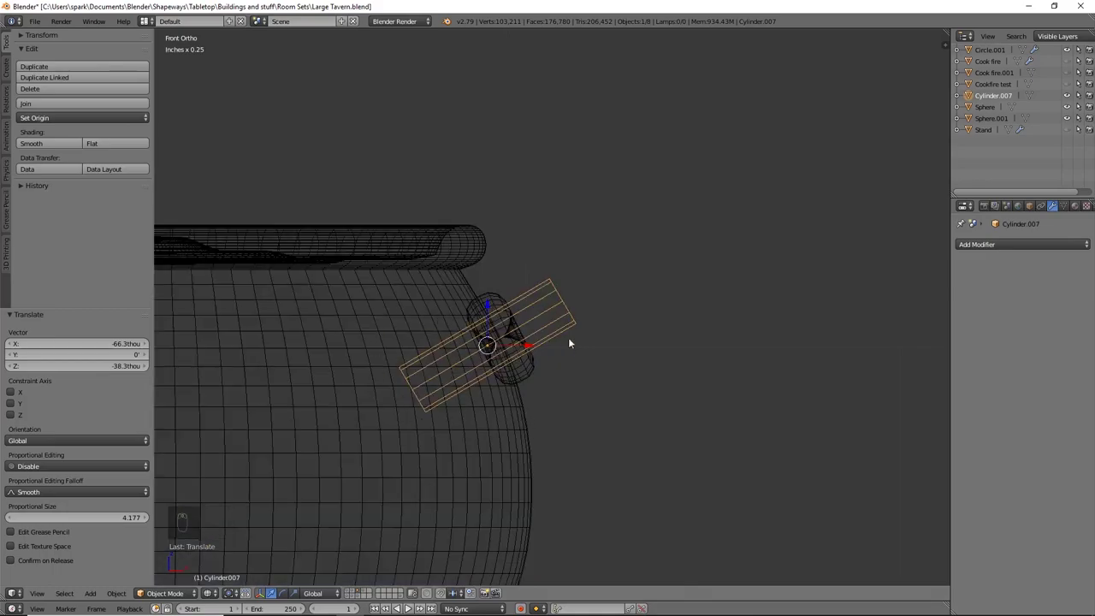
{"action": "key", "text": "z"}
{"action": "middle_click_drag", "start_coordinate": [575, 321], "coordinate": [563, 360], "text": "shift"}
Step: Extrude the whole outer end cap of the cylinder and raise it 174 thou in Z
{"action": "key", "text": "Tab"}
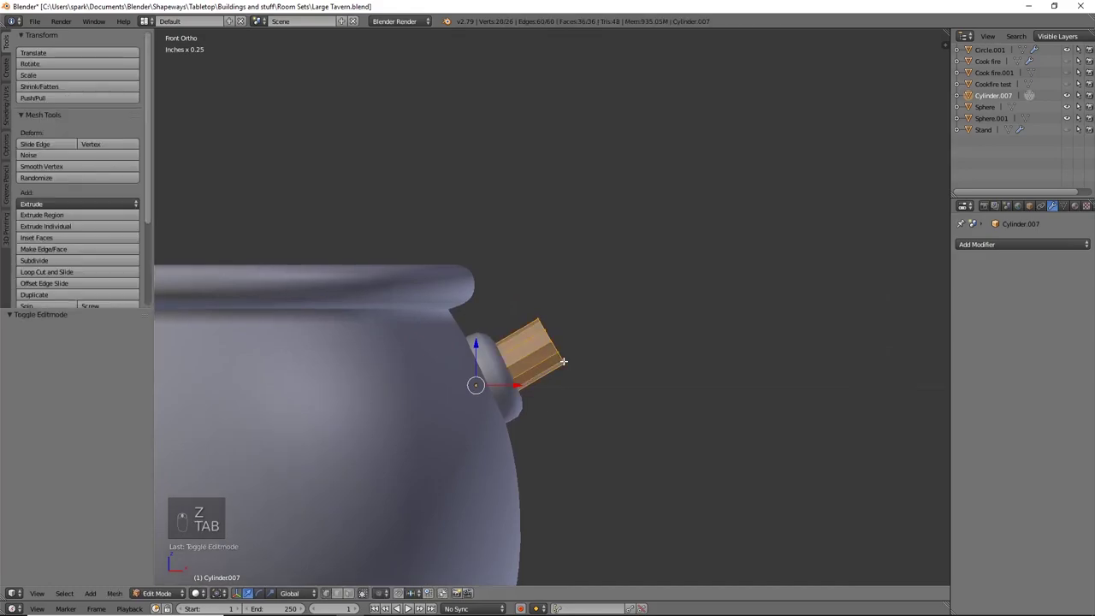
{"action": "right_click", "coordinate": [556, 346], "text": "alt"}
{"action": "middle_click_drag", "start_coordinate": [637, 360], "coordinate": [584, 372]}
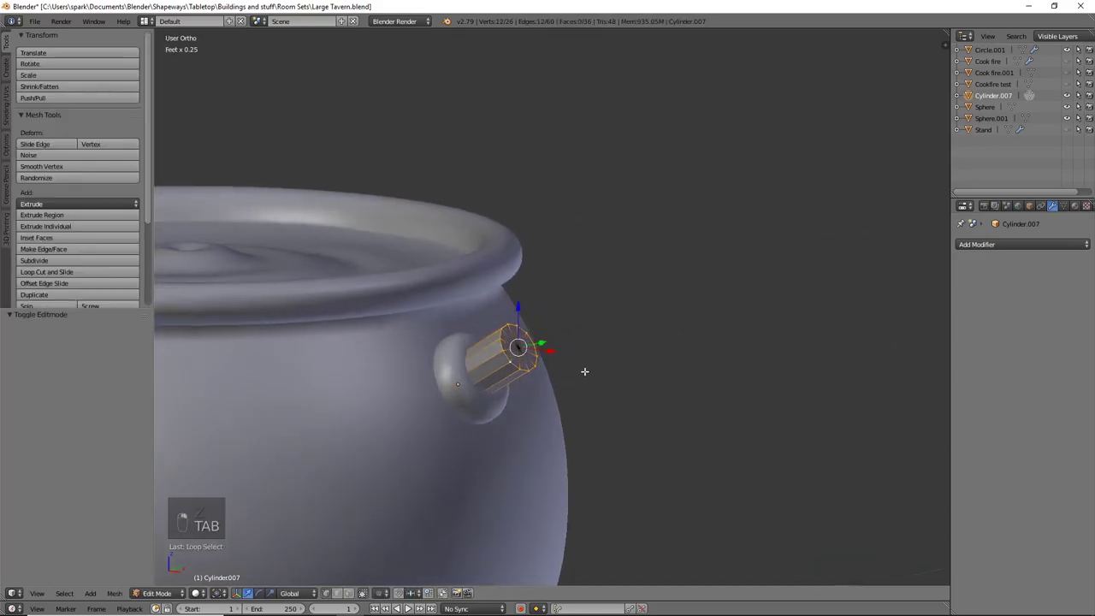
{"action": "right_click", "coordinate": [585, 372], "text": "shift"}
{"action": "key", "text": "KP_1"}
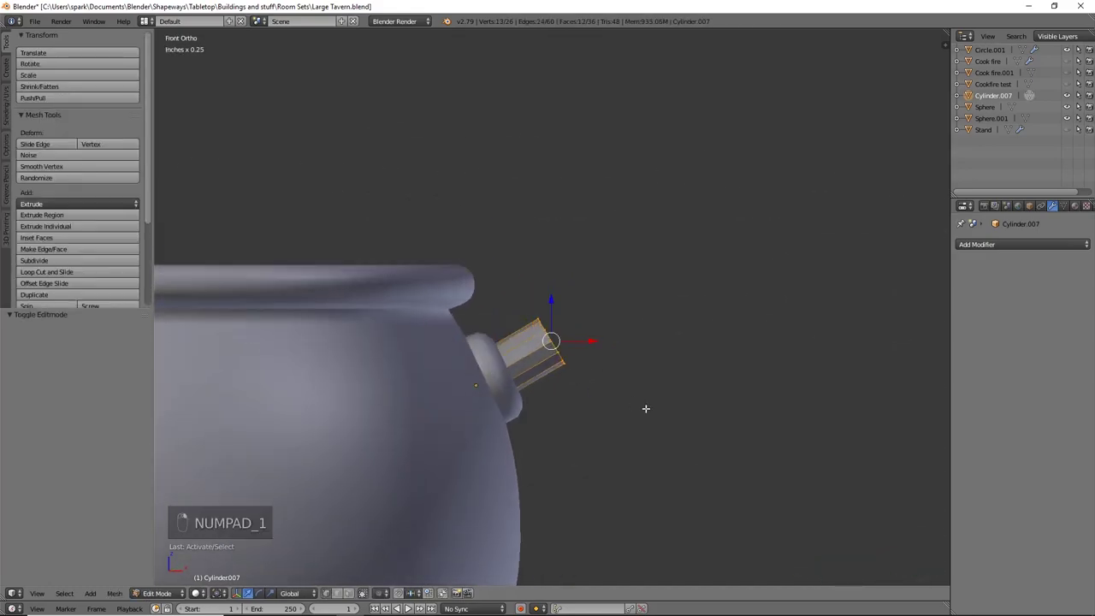
{"action": "scroll", "coordinate": [646, 409], "scroll_direction": "down", "scroll_amount": 5}
{"action": "key", "text": "e"}
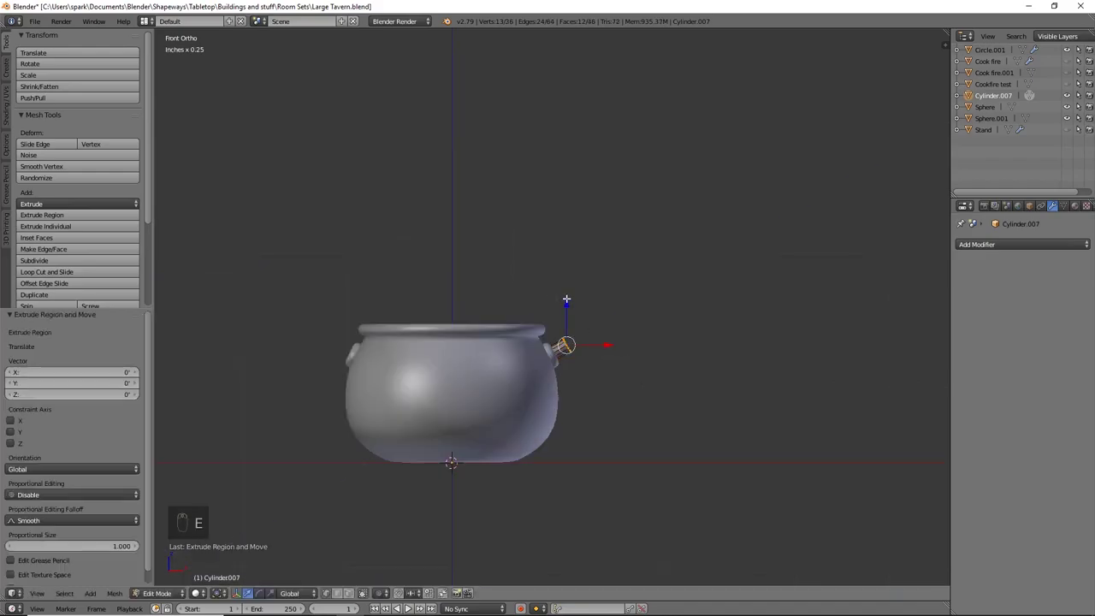
{"action": "left_click_drag", "start_coordinate": [566, 300], "coordinate": [581, 225]}
{"action": "left_click", "coordinate": [580, 225]}
{"action": "key", "text": "r"}
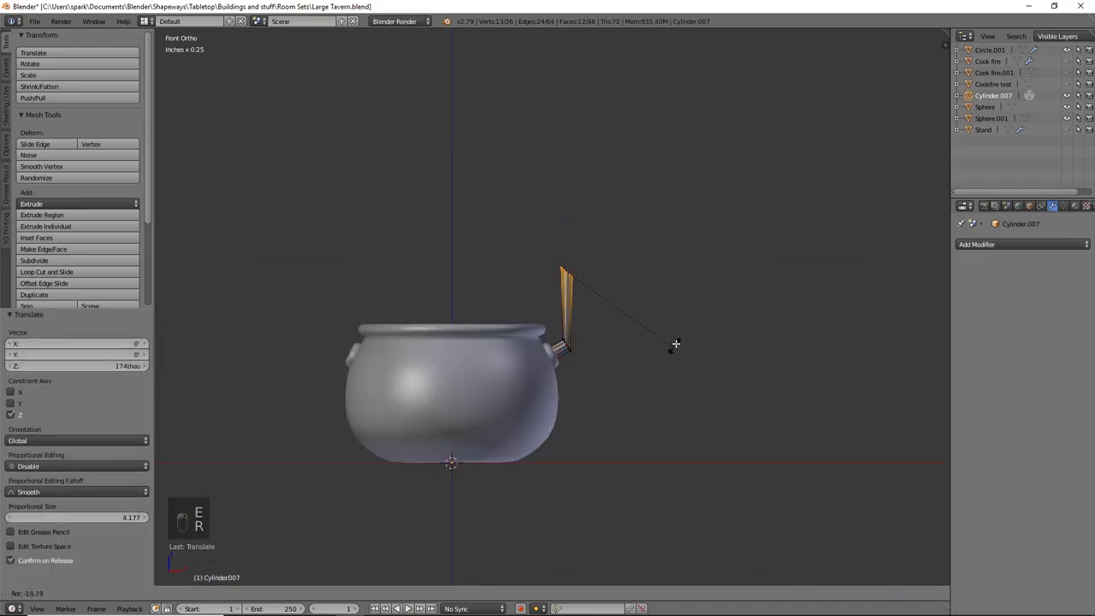
{"action": "right_click", "coordinate": [699, 240]}
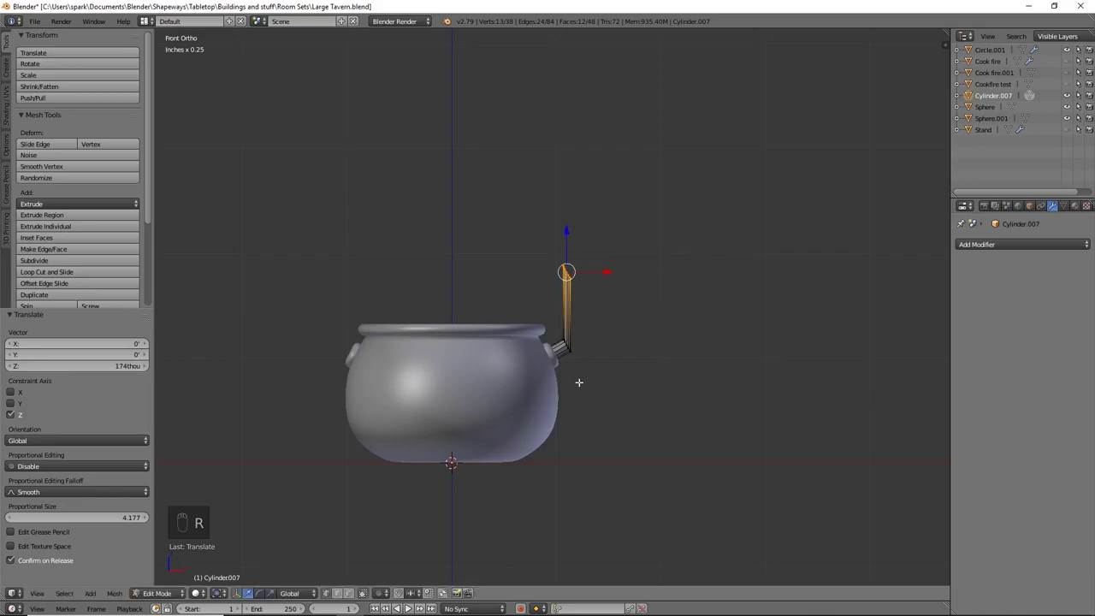
Step: Move the extruded end 43.6 thou in X and -70.9 thou in Z, and rotate it -80.4° in the front view
{"action": "key", "text": "g"}
{"action": "left_click", "coordinate": [642, 420]}
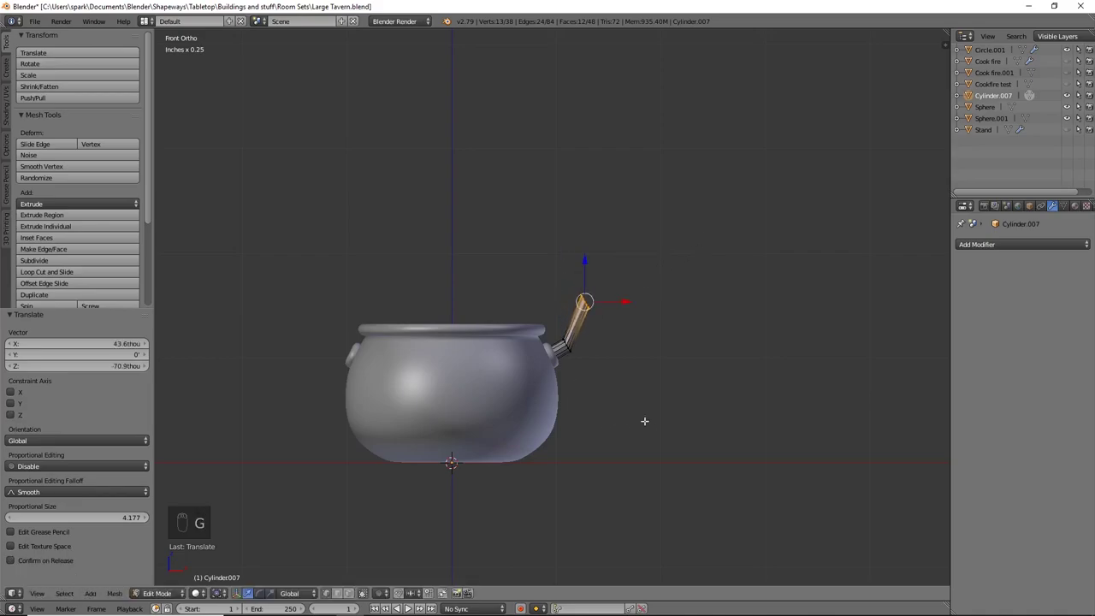
{"action": "key", "text": "r"}
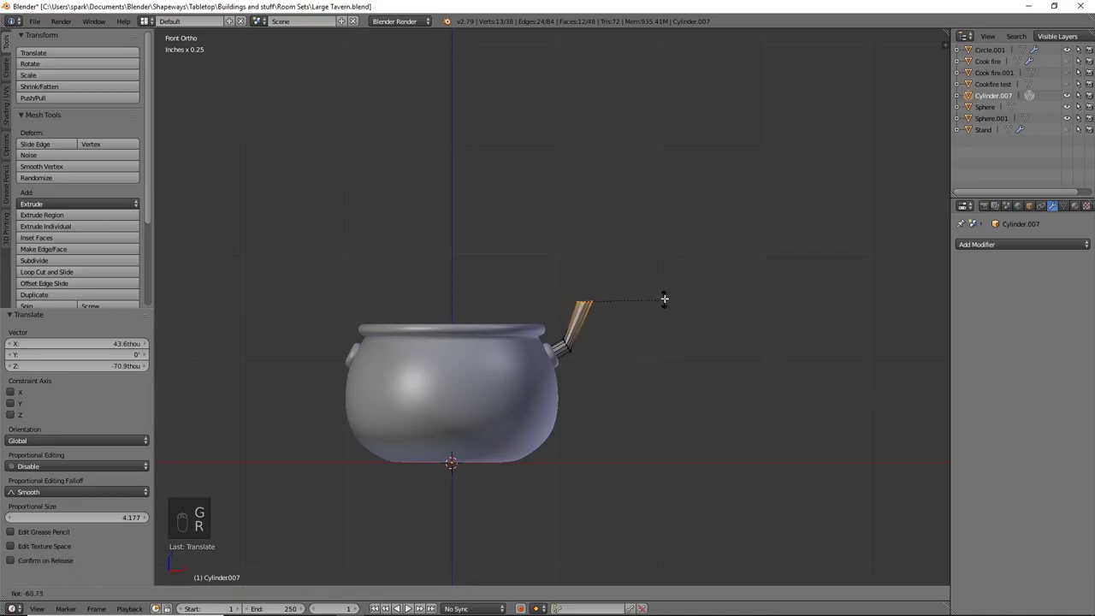
{"action": "left_click", "coordinate": [655, 275]}
{"action": "middle_click_drag", "start_coordinate": [664, 345], "coordinate": [670, 371], "text": "shift"}
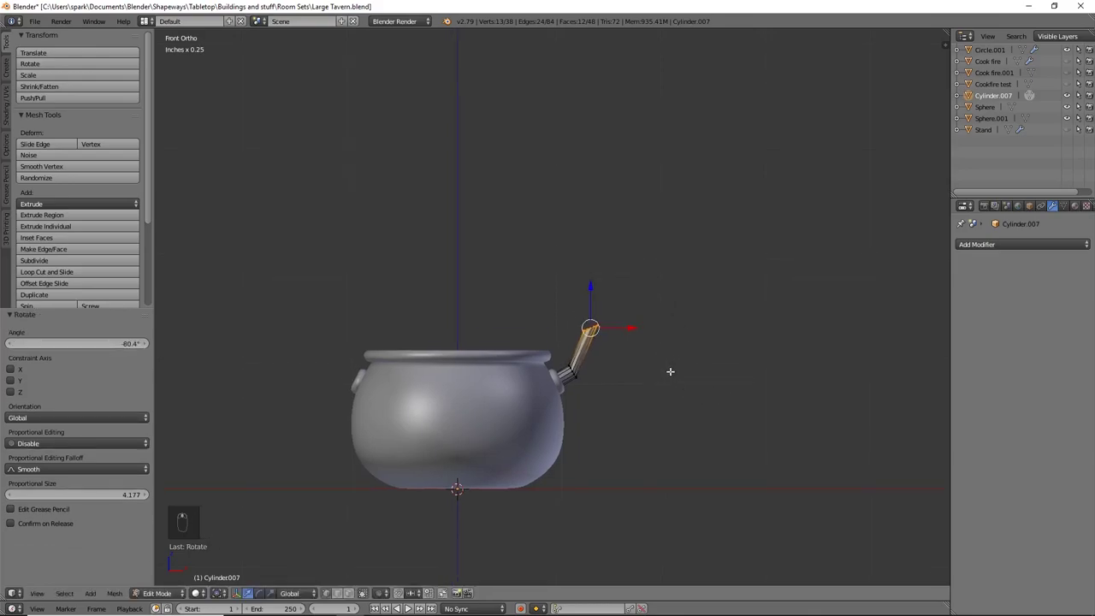
Step: Extrude the handle's end along its normal, up and inward above the rim, and rotate the new end -11.2°
{"action": "key", "text": "e"}
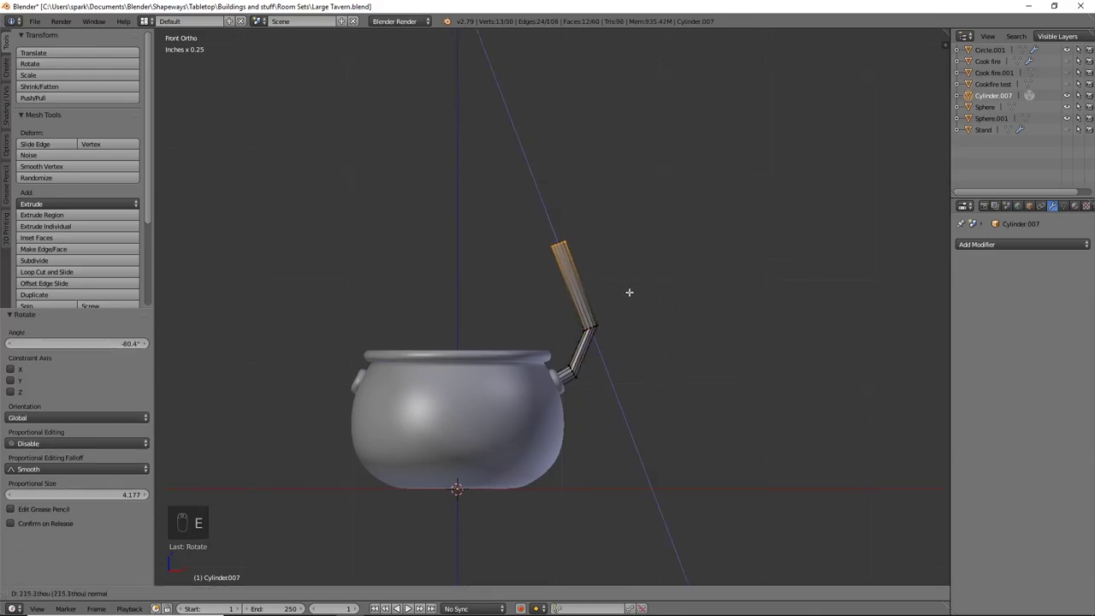
{"action": "left_click", "coordinate": [638, 314]}
{"action": "key", "text": "r"}
{"action": "left_click", "coordinate": [643, 300]}
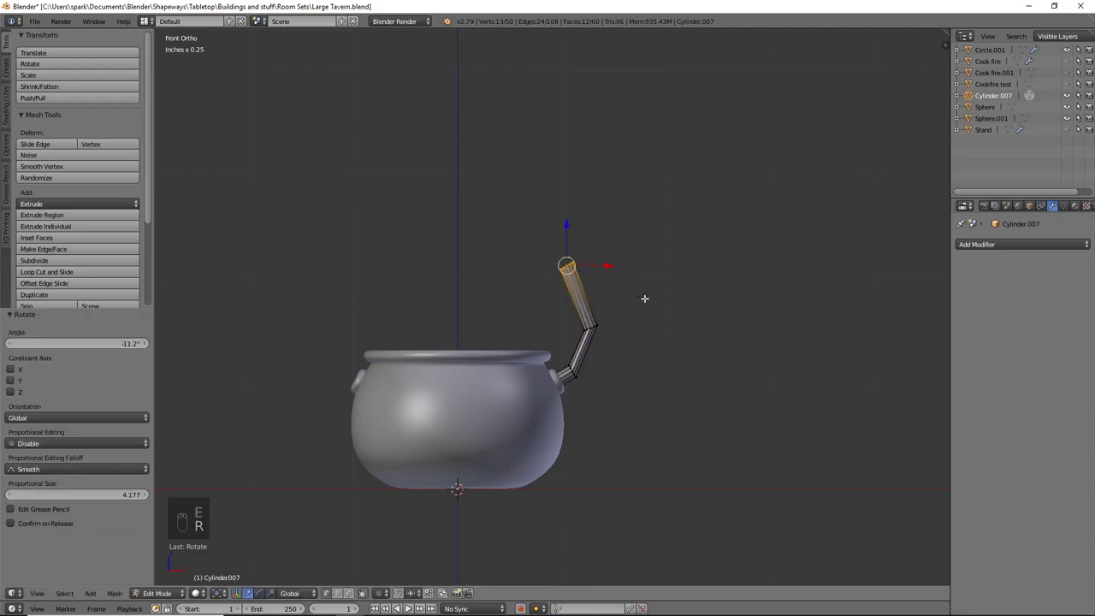
Step: Extrude the handle's end again, move it -228 thou in X and 76.3 thou in Z, and rotate it -39.8°
{"action": "middle_click_drag", "start_coordinate": [642, 299], "coordinate": [615, 328], "text": "shift"}
{"action": "key", "text": "e"}
{"action": "left_click", "coordinate": [615, 327]}
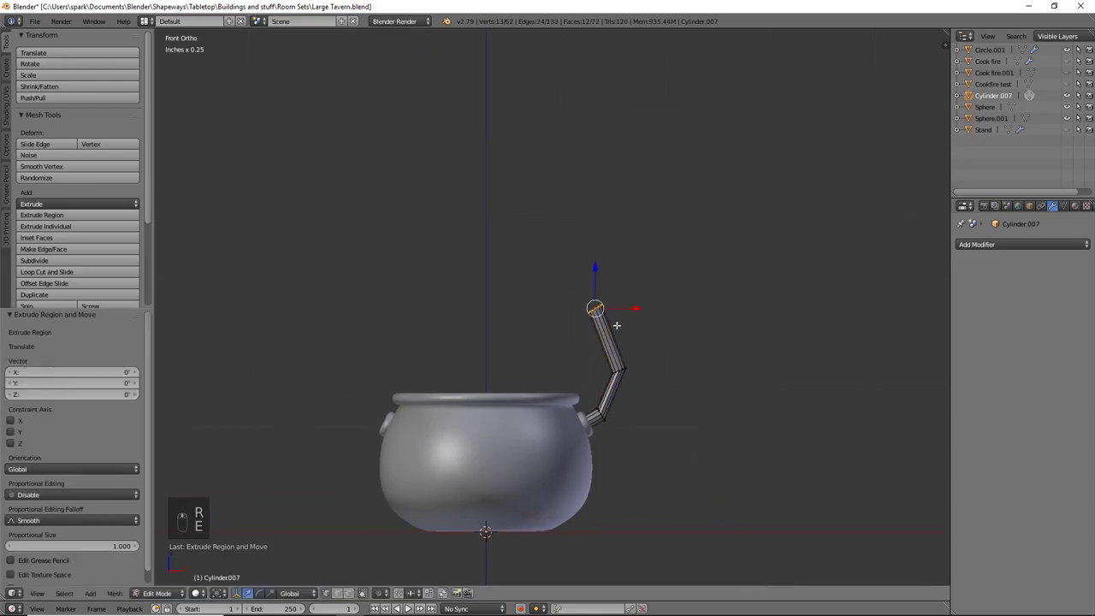
{"action": "key", "text": "g"}
{"action": "left_click", "coordinate": [525, 295]}
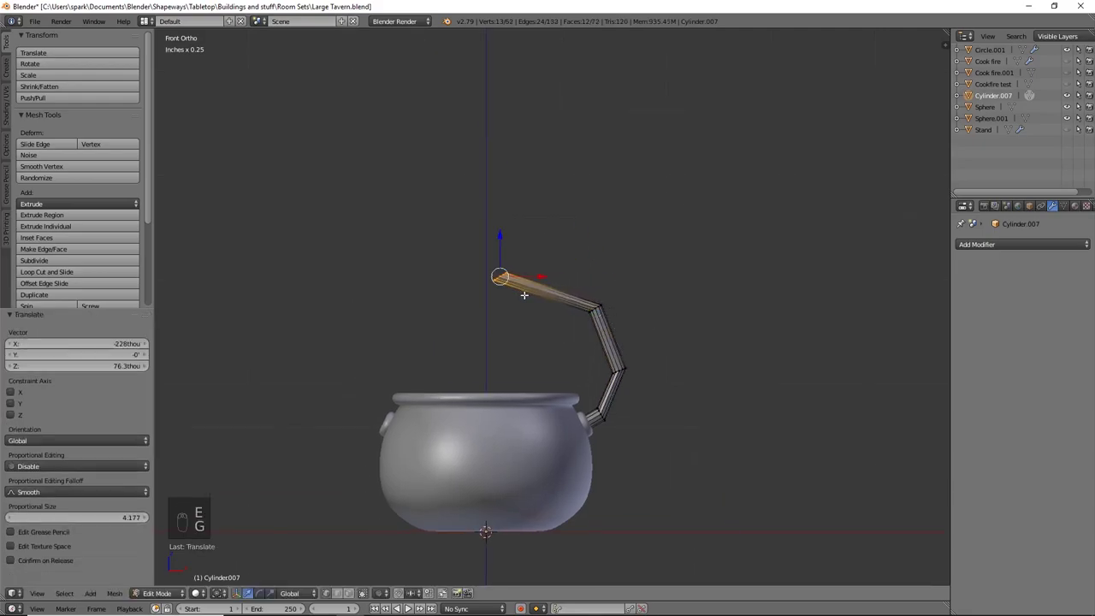
{"action": "key", "text": "r"}
{"action": "left_click", "coordinate": [568, 281]}
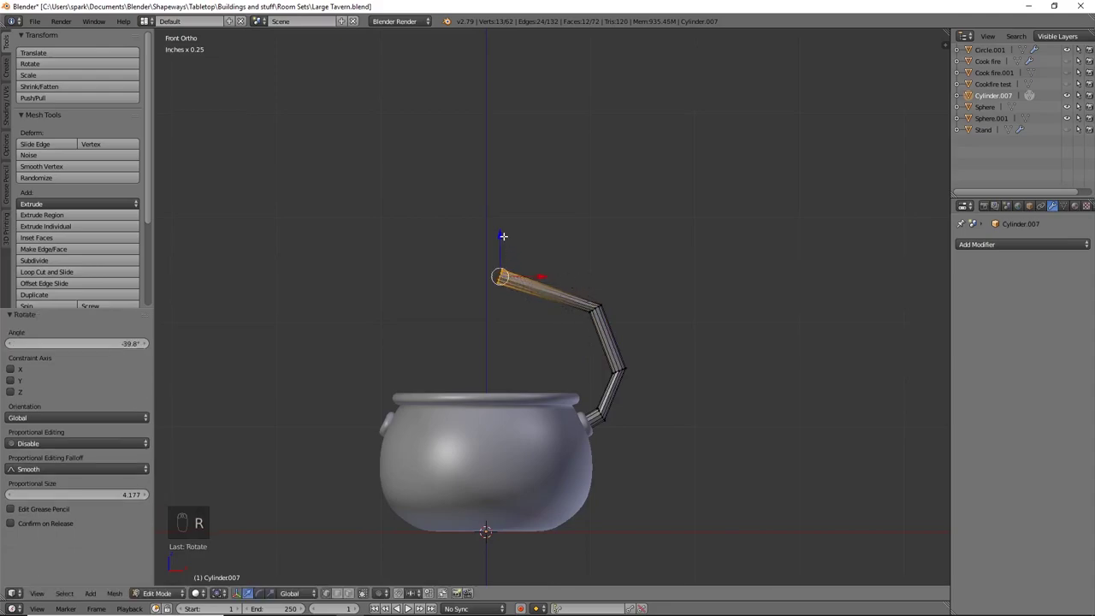
Step: Raise the handle's end in Z, shift it -19.1 thou in X, and rotate it -16.5°
{"action": "key", "text": "g"}
{"action": "key", "text": "z"}
{"action": "left_click", "coordinate": [501, 198]}
{"action": "key", "text": "g"}
{"action": "key", "text": "x"}
{"action": "left_click", "coordinate": [539, 241]}
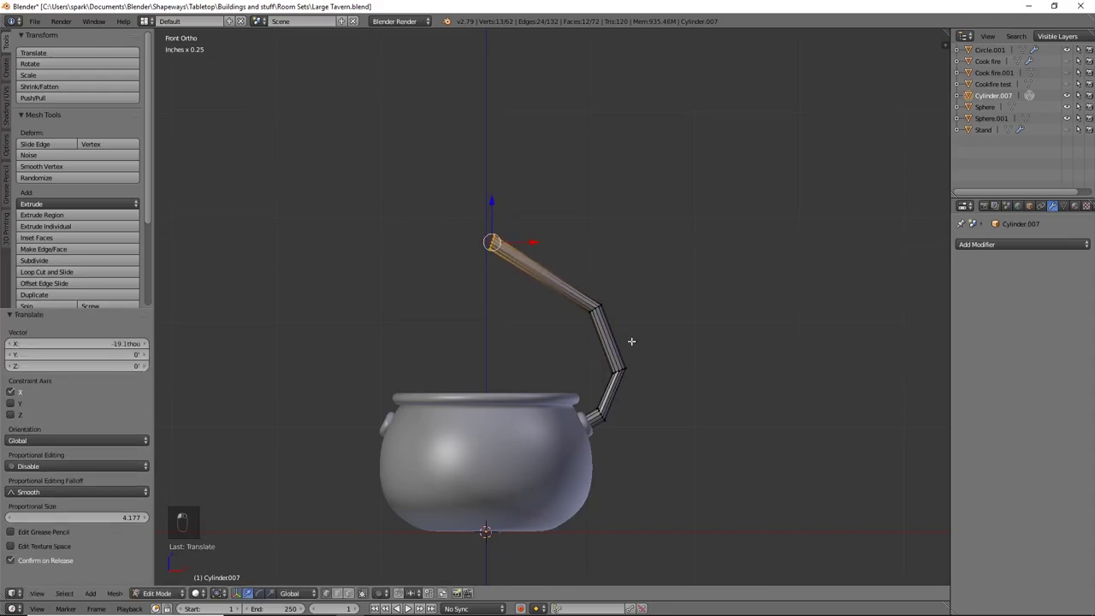
{"action": "key", "text": "r"}
{"action": "left_click", "coordinate": [627, 290]}
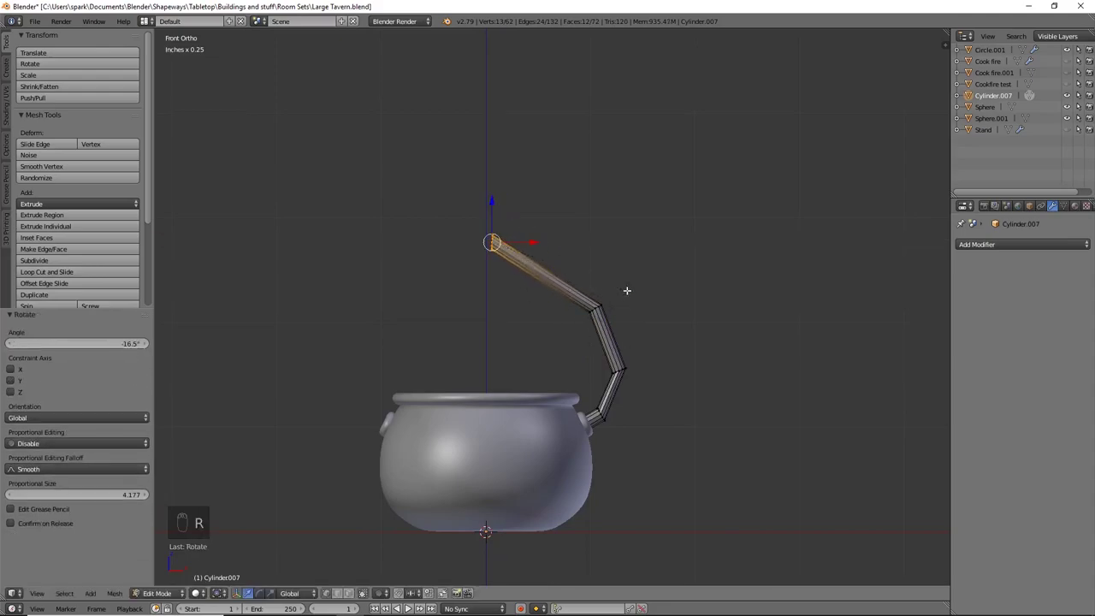
Step: Move the handle's end -12.3 thou in X onto the pot's centre line and rotate it -1.72° to stand vertical
{"action": "key", "text": "g"}
{"action": "key", "text": "x"}
{"action": "left_click", "coordinate": [533, 239]}
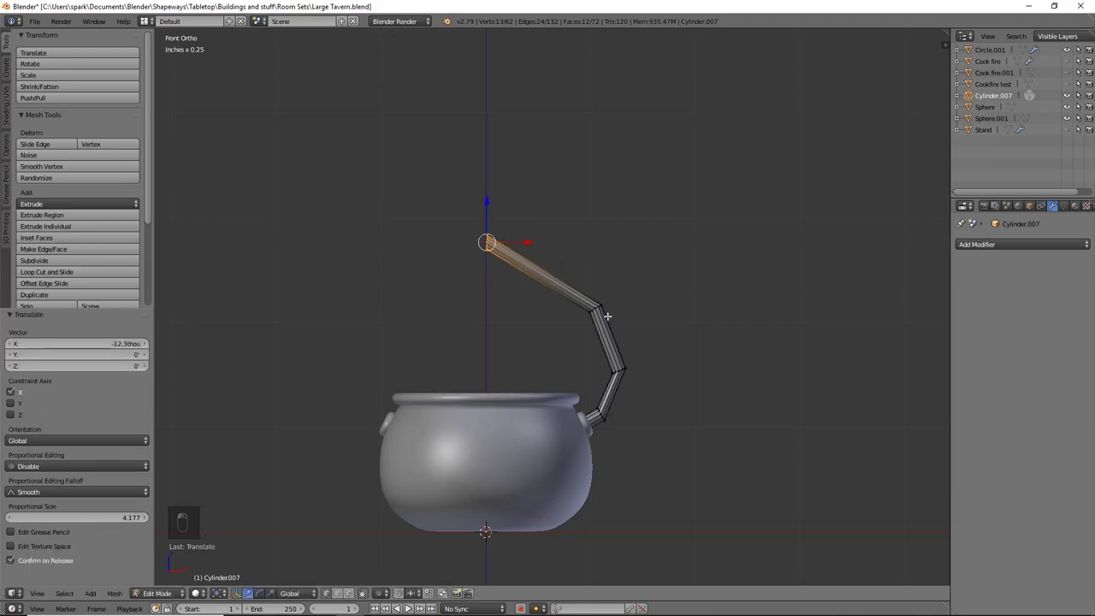
{"action": "key", "text": "r"}
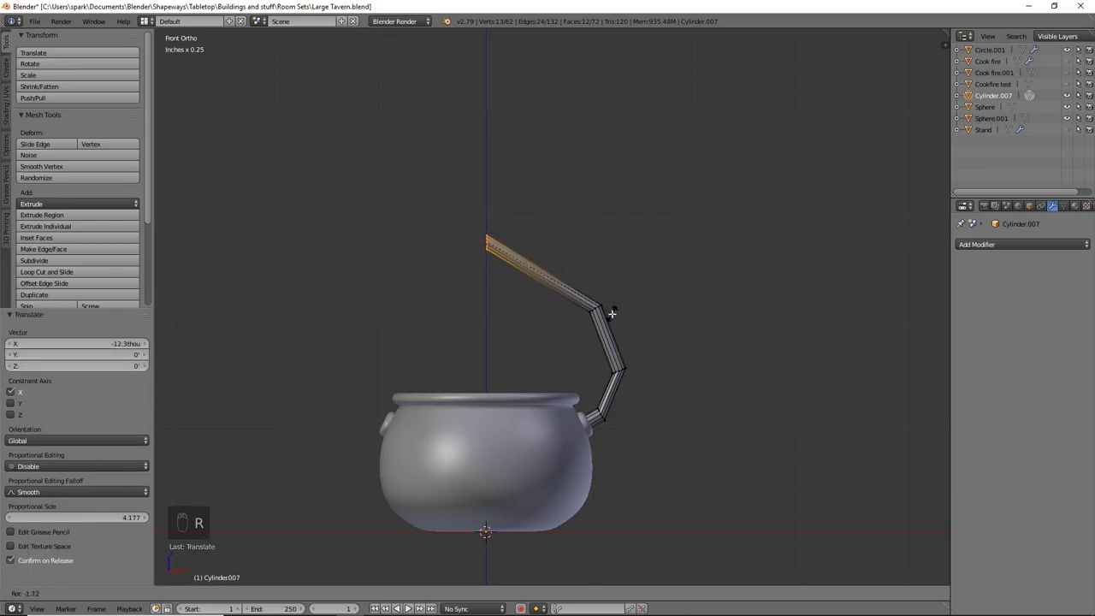
{"action": "left_click", "coordinate": [612, 313]}
Step: Add a Subdivision Surface modifier to the handle with 3 view subdivisions
{"action": "left_click", "coordinate": [1006, 245]}
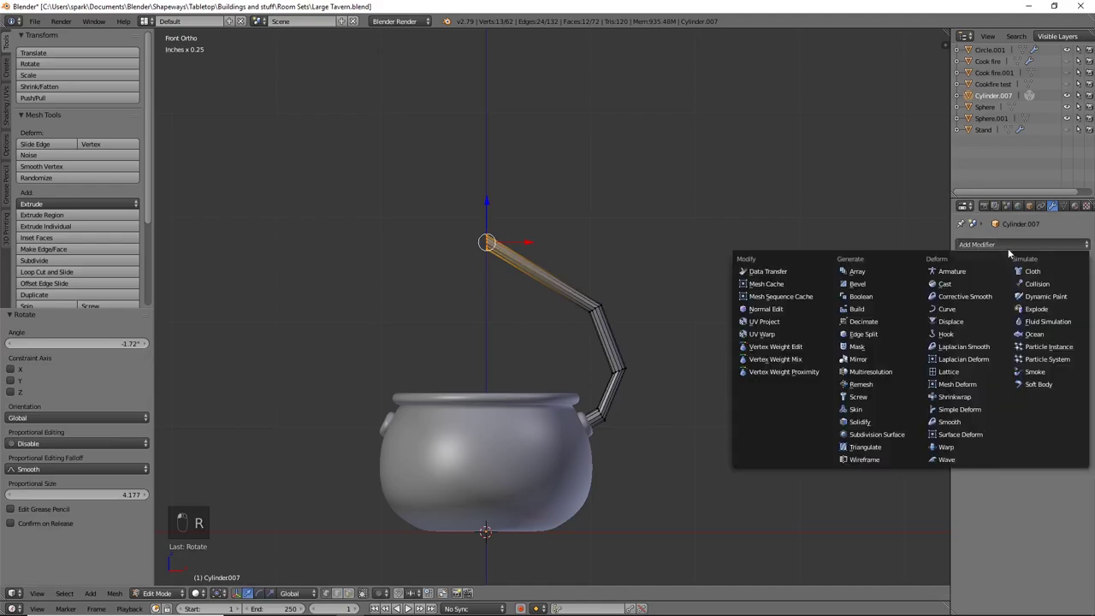
{"action": "left_click", "coordinate": [894, 435]}
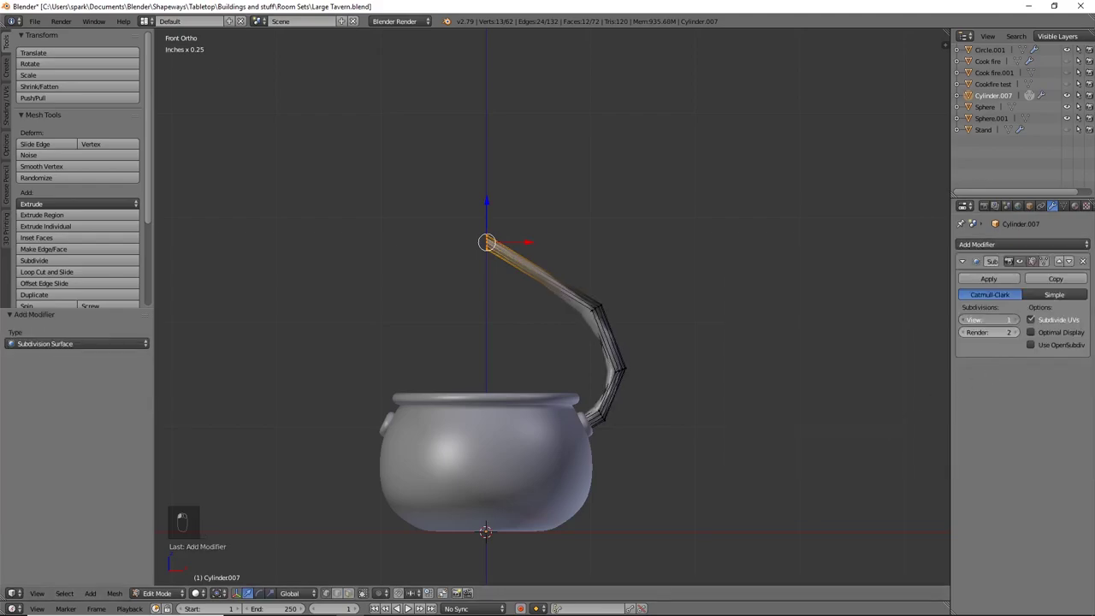
{"action": "left_click", "coordinate": [1016, 320]}
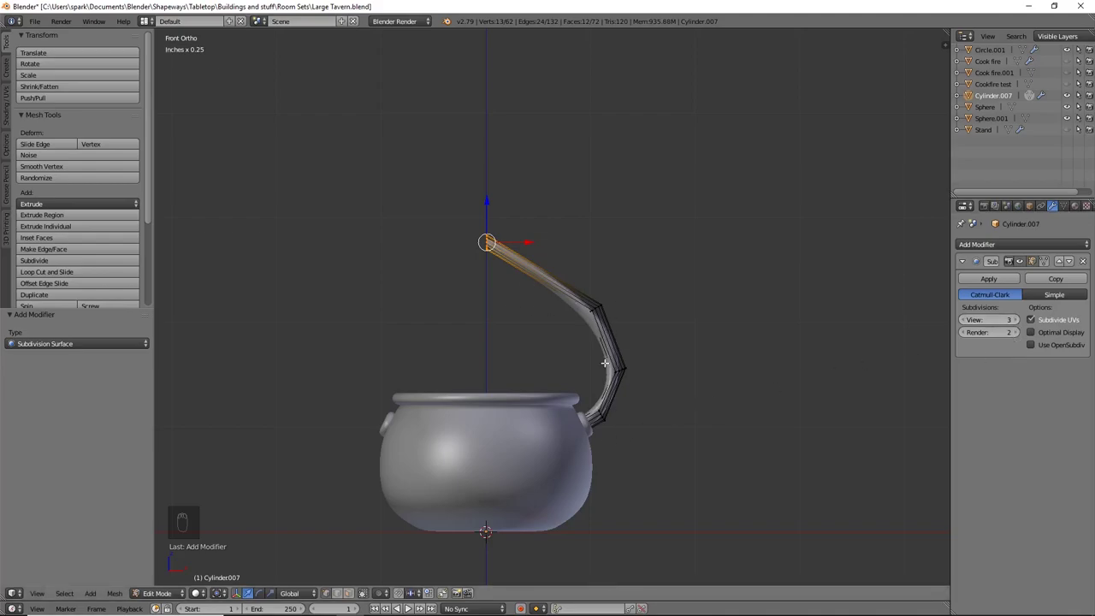
Step: Add one edge loop midway along the handle's top segment and move it 4.09 thou in X and 70.9 thou in Z
{"action": "key", "text": "ctrl+r"}
{"action": "left_click", "coordinate": [566, 296]}
{"action": "right_click", "coordinate": [567, 295]}
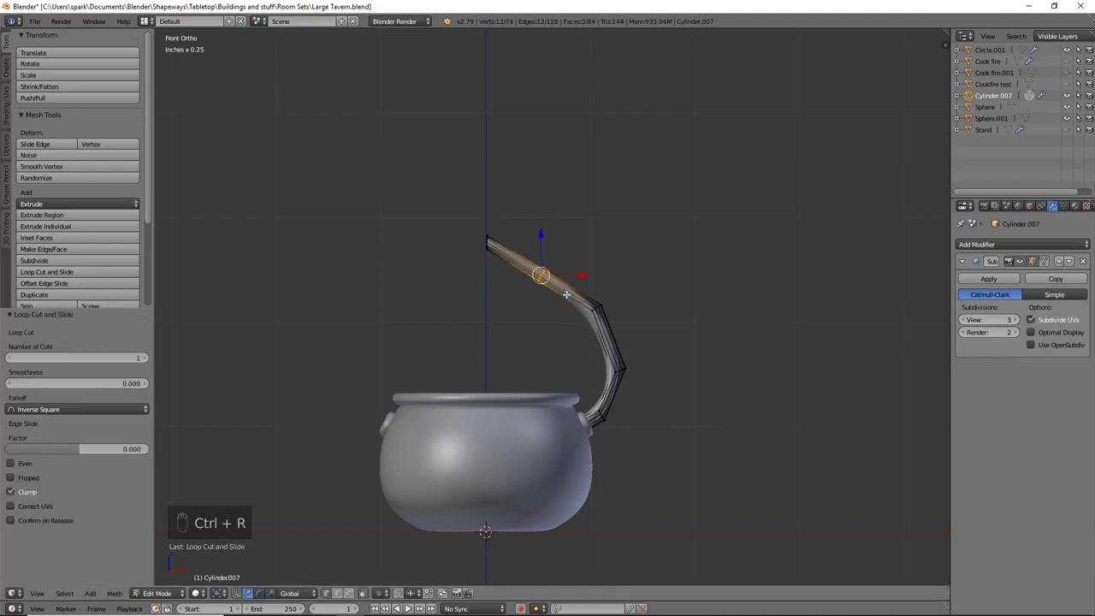
{"action": "key", "text": "g"}
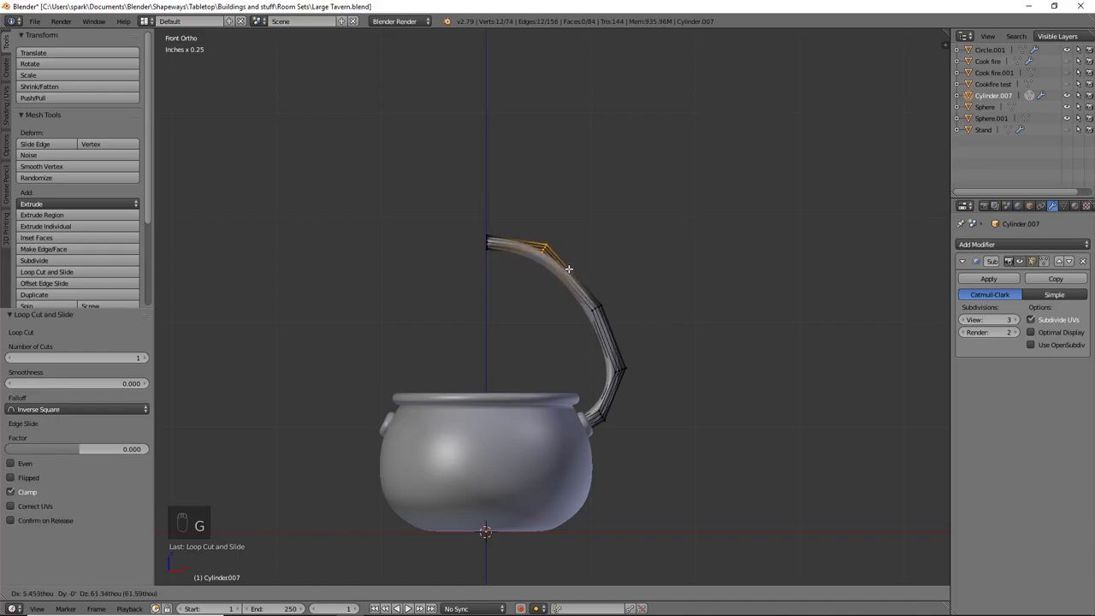
{"action": "left_click", "coordinate": [572, 263]}
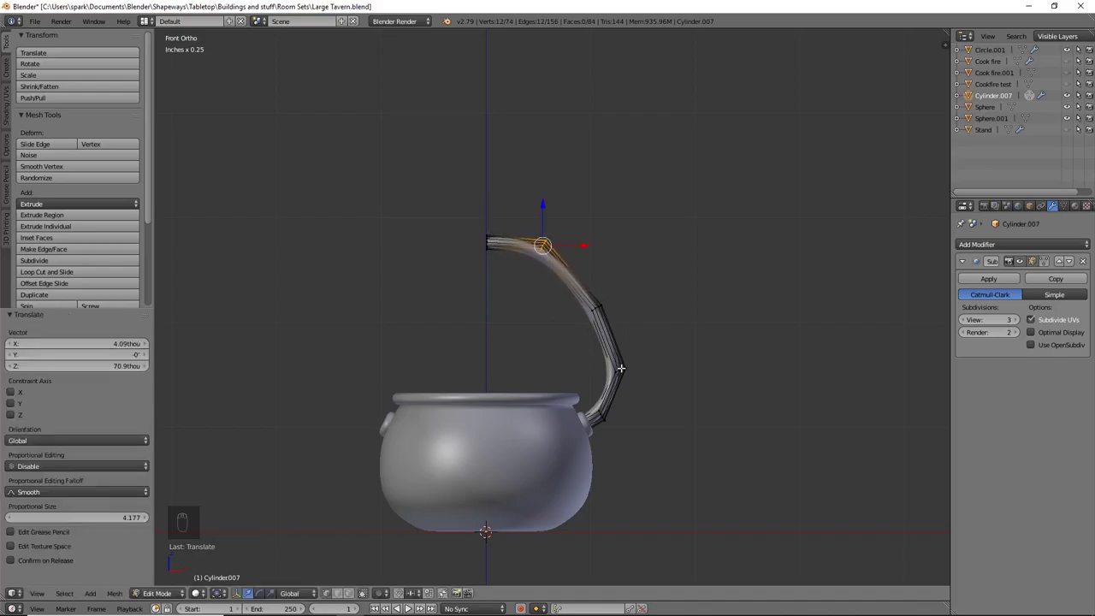
Step: Move the edge loop at the handle's outermost bend about -24.5 thou in X toward the pot
{"action": "right_click", "coordinate": [636, 370], "text": "alt"}
{"action": "right_click", "coordinate": [619, 370], "text": "alt"}
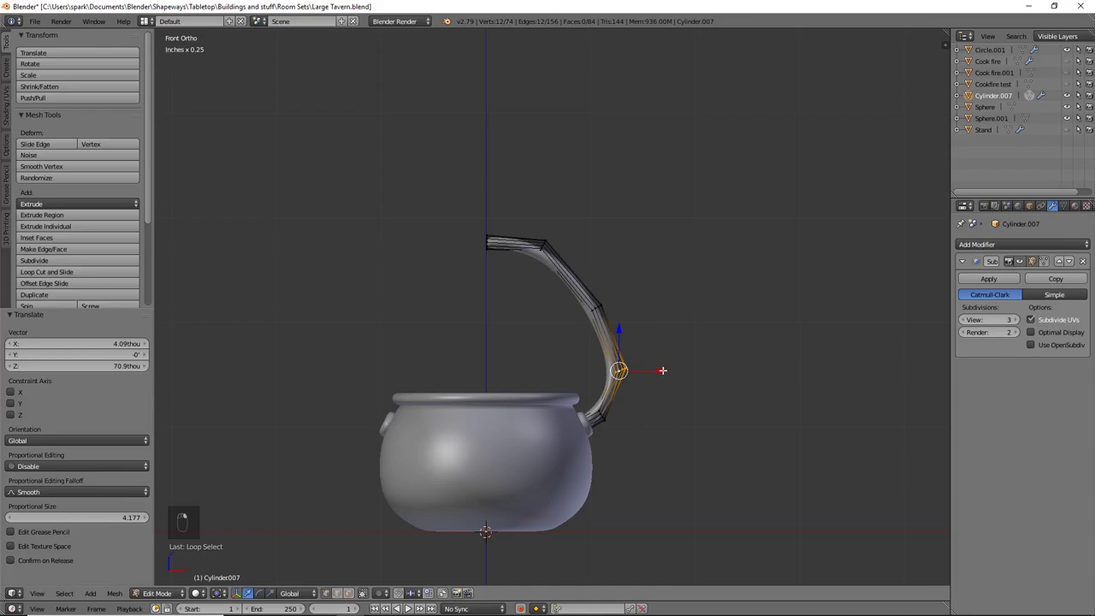
{"action": "key", "text": "g"}
{"action": "key", "text": "x"}
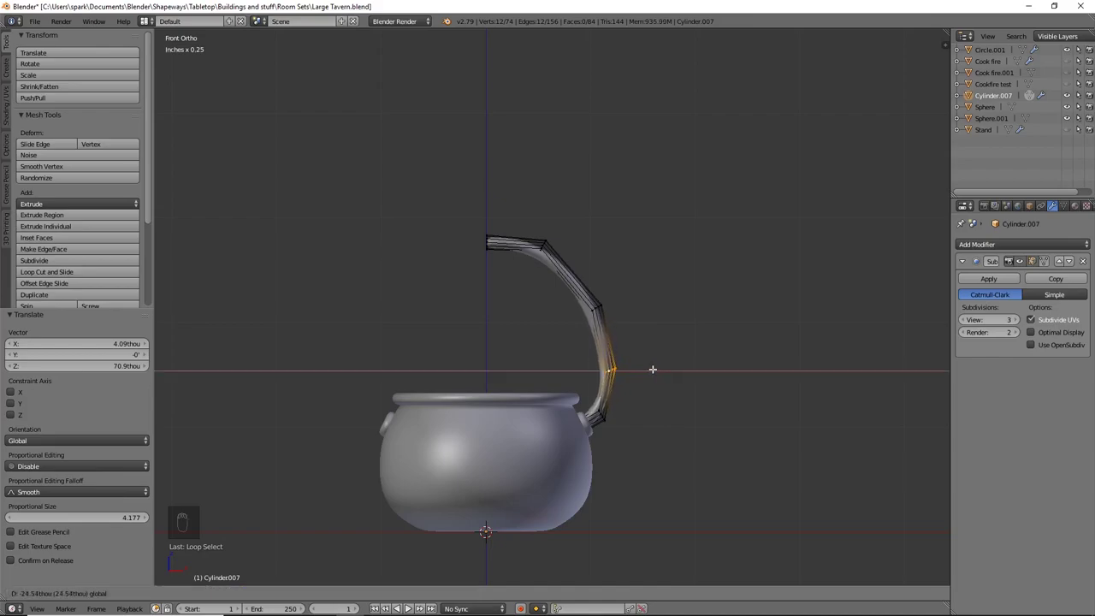
{"action": "left_click", "coordinate": [652, 370]}
Step: Move the edge loop at the bend above it -8.18 thou in X and 36.8 thou in Z
{"action": "right_click", "coordinate": [633, 310], "text": "alt"}
{"action": "key", "text": "g"}
{"action": "key", "text": "x"}
{"action": "left_click", "coordinate": [640, 308]}
Step: Rotate the added edge loop near the handle's top by about -15° to follow the curve
{"action": "right_click", "coordinate": [640, 306], "text": "alt"}
{"action": "key", "text": "r"}
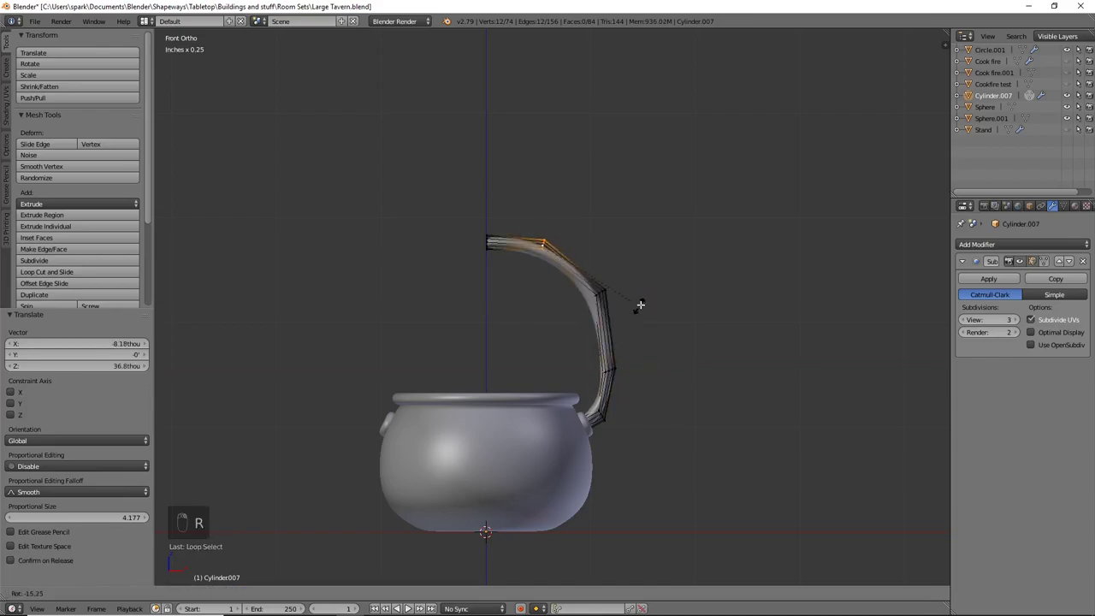
{"action": "key", "text": "g"}
{"action": "key", "text": "g"}
{"action": "key", "text": "z"}
{"action": "key", "text": "z"}
Step: Rotate the edge loop at the handle's outermost bend by about 1.4°
{"action": "key", "text": "Tab"}
{"action": "key", "text": "Tab"}
{"action": "scroll", "coordinate": [672, 377], "scroll_direction": "up", "scroll_amount": 3}
{"action": "key", "text": "r"}
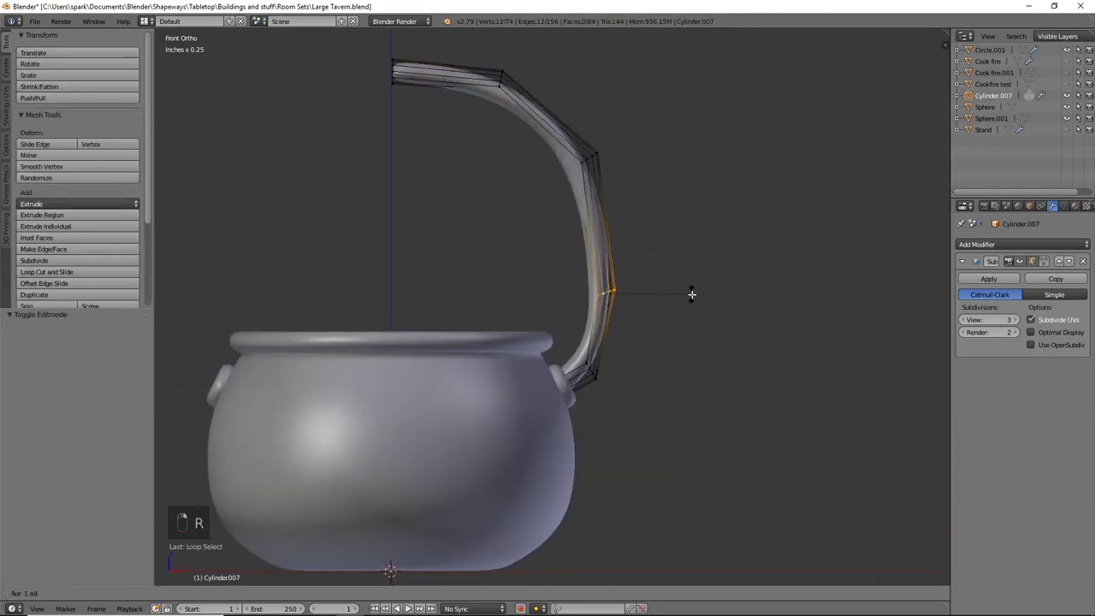
{"action": "left_click", "coordinate": [692, 294]}
Step: Crease the edge loop at the handle's lowest bend to sharpen the corner beside the lug, and inspect it in Object Mode
{"action": "right_click", "coordinate": [631, 372], "text": "alt"}
{"action": "key", "text": "shift+e"}
{"action": "key", "text": "Tab"}
{"action": "middle_click_drag", "start_coordinate": [630, 371], "coordinate": [626, 389]}
{"action": "key", "text": "Tab"}
{"action": "key", "text": "Tab"}
{"action": "scroll", "coordinate": [599, 376], "scroll_direction": "up", "scroll_amount": 3}
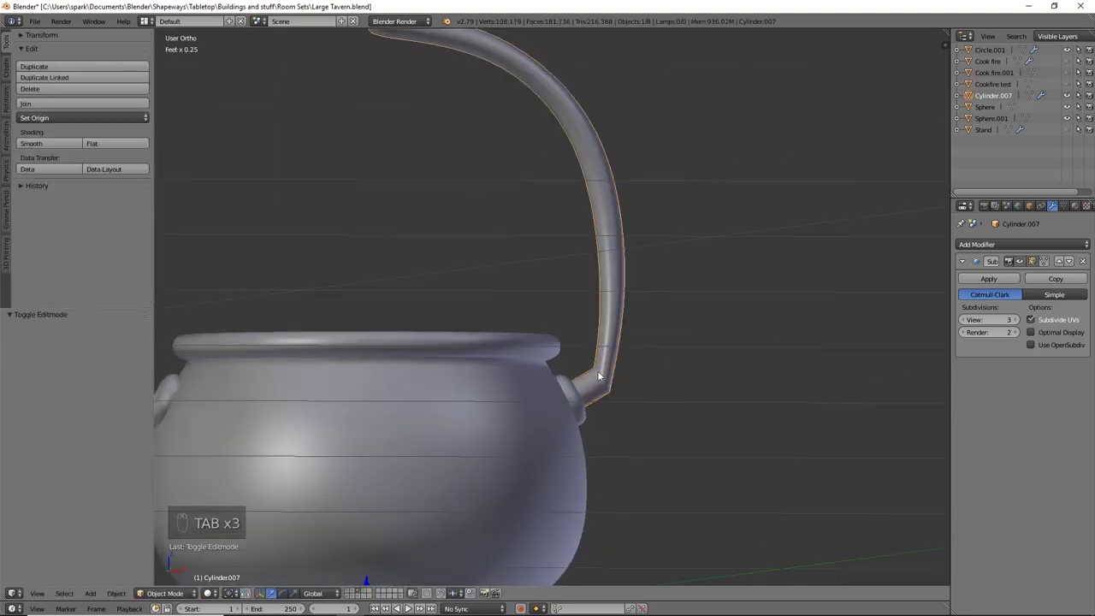
Step: Add an edge loop to the handle just above its lowest bend and move it 3.29 thou in X and -11.2 thou in Z
{"action": "key", "text": "Tab"}
{"action": "key", "text": "KP_1"}
{"action": "key", "text": "ctrl+r"}
{"action": "left_click", "coordinate": [604, 368]}
{"action": "key", "text": "g"}
{"action": "left_click", "coordinate": [658, 381]}
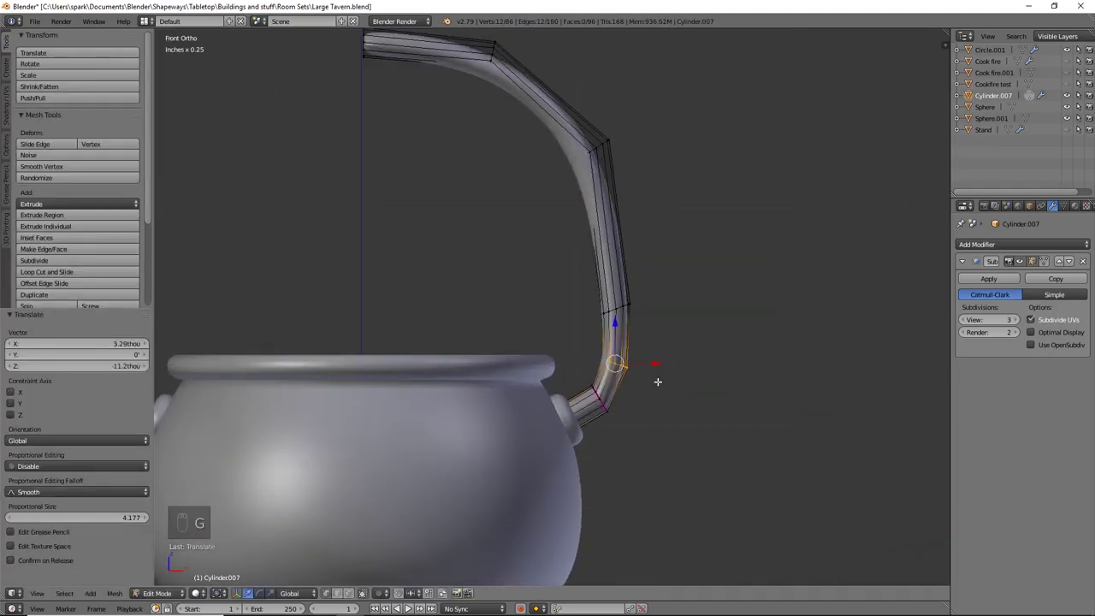
{"action": "key", "text": "Tab"}
{"action": "key", "text": "Tab"}
Step: Scale down the edge loop at the handle's upper outer bend to slim it, and check the shape in Object Mode
{"action": "right_click", "coordinate": [650, 291], "text": "alt"}
{"action": "scroll", "coordinate": [693, 210], "scroll_direction": "up", "scroll_amount": 3, "text": "shift"}
{"action": "key", "text": "s"}
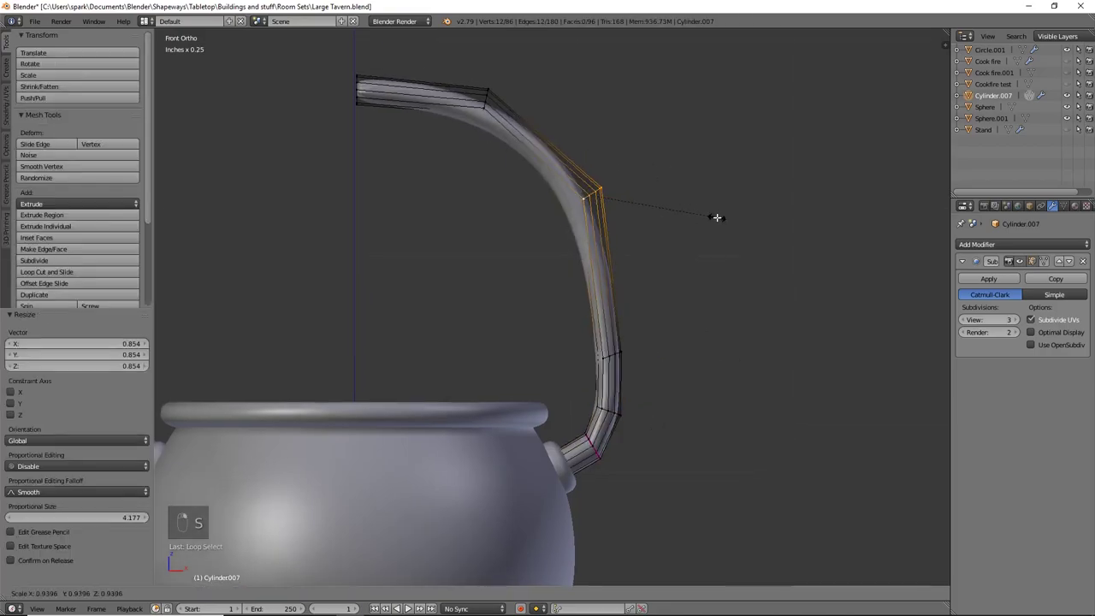
{"action": "left_click", "coordinate": [718, 341]}
{"action": "key", "text": "Tab"}
{"action": "key", "text": "Tab"}
{"action": "scroll", "coordinate": [670, 385], "scroll_direction": "down", "scroll_amount": 3}
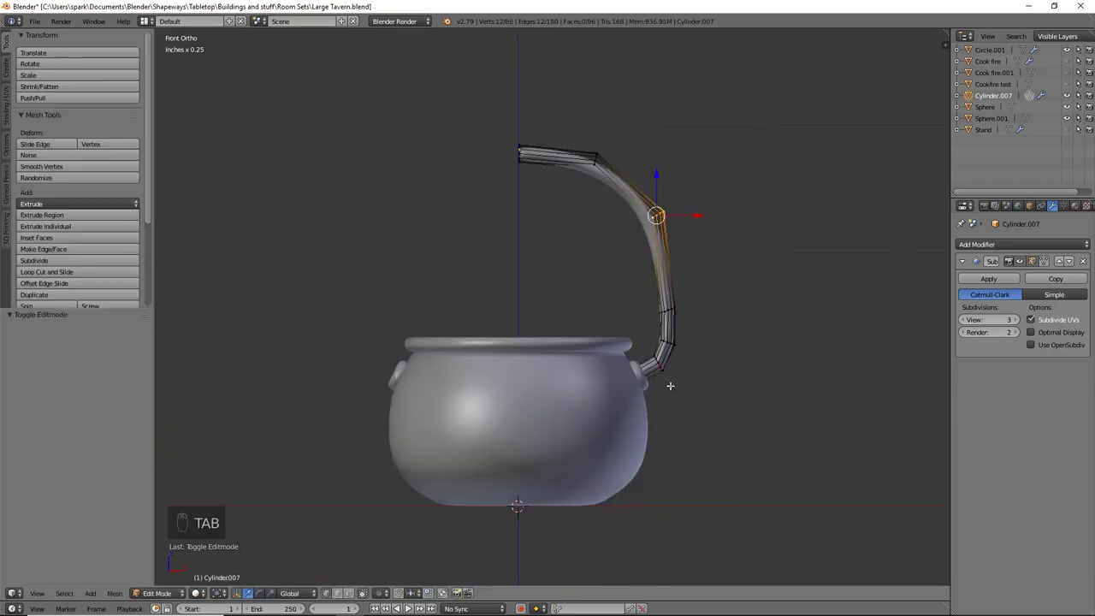
Step: Duplicate the entire half handle within the mesh and move the copy -487 thou along X
{"action": "key", "text": "a"}
{"action": "key", "text": "a"}
{"action": "key", "text": "a"}
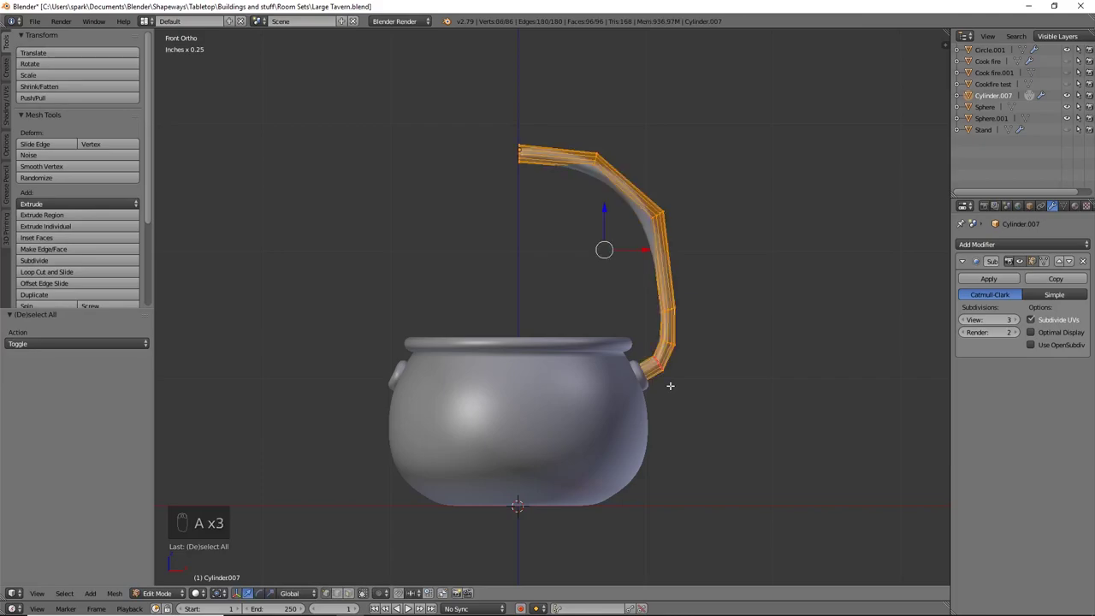
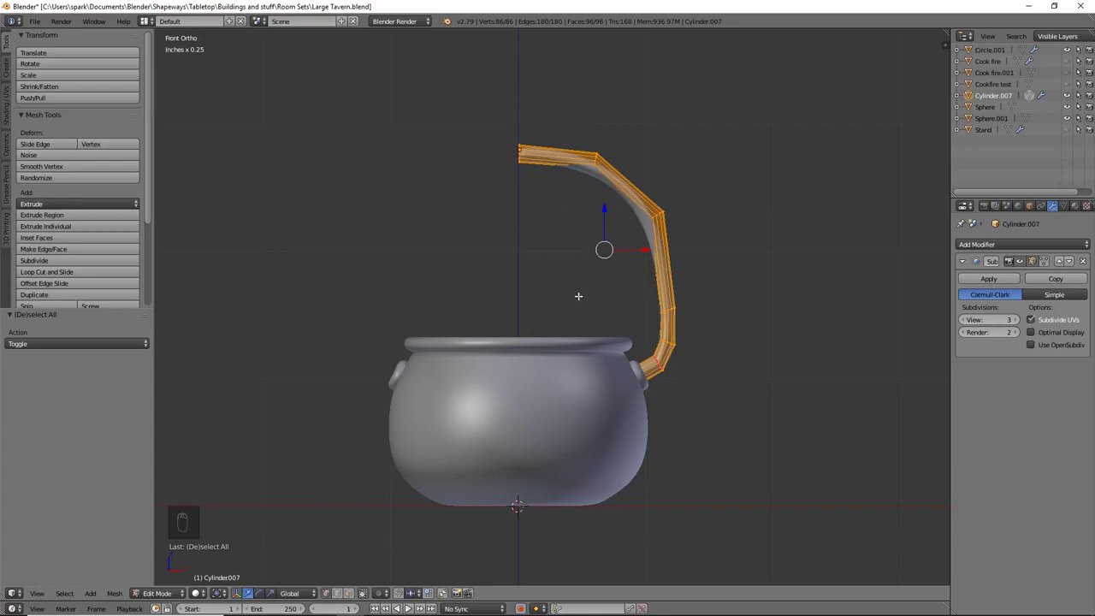
{"action": "key", "text": "shift+d"}
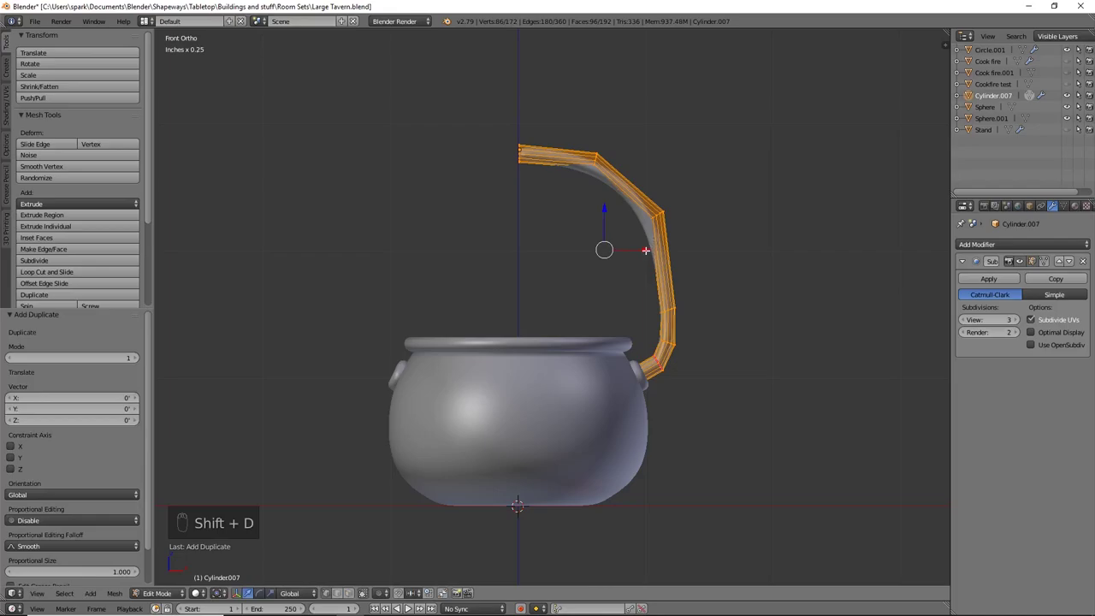
{"action": "left_click_drag", "start_coordinate": [645, 250], "coordinate": [398, 237]}
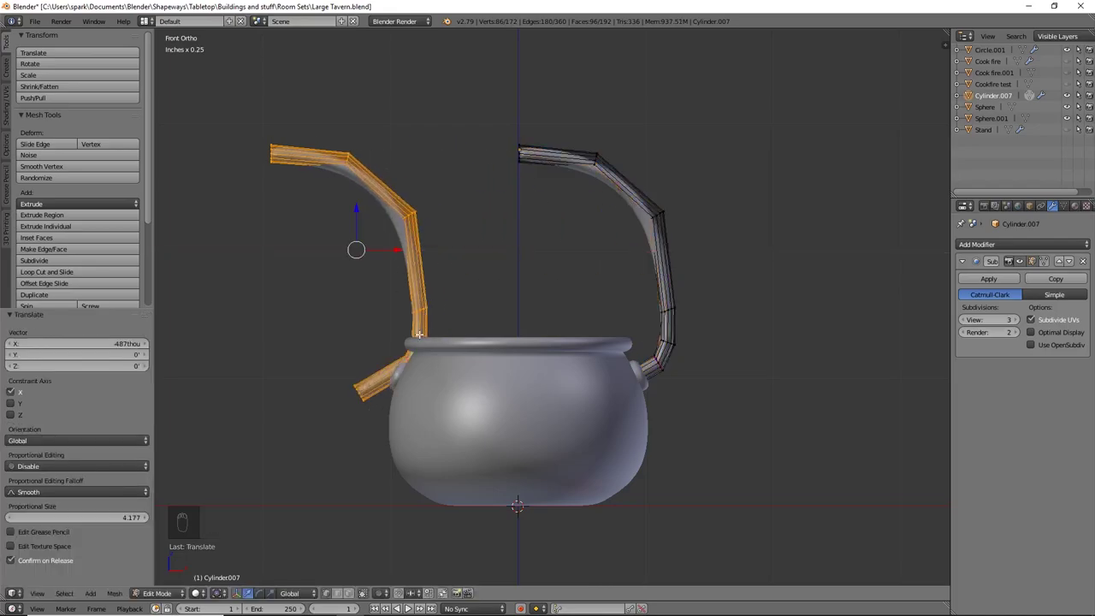
Step: Mirror the duplicated handle half along the X axis
{"action": "key", "text": "ctrl+m"}
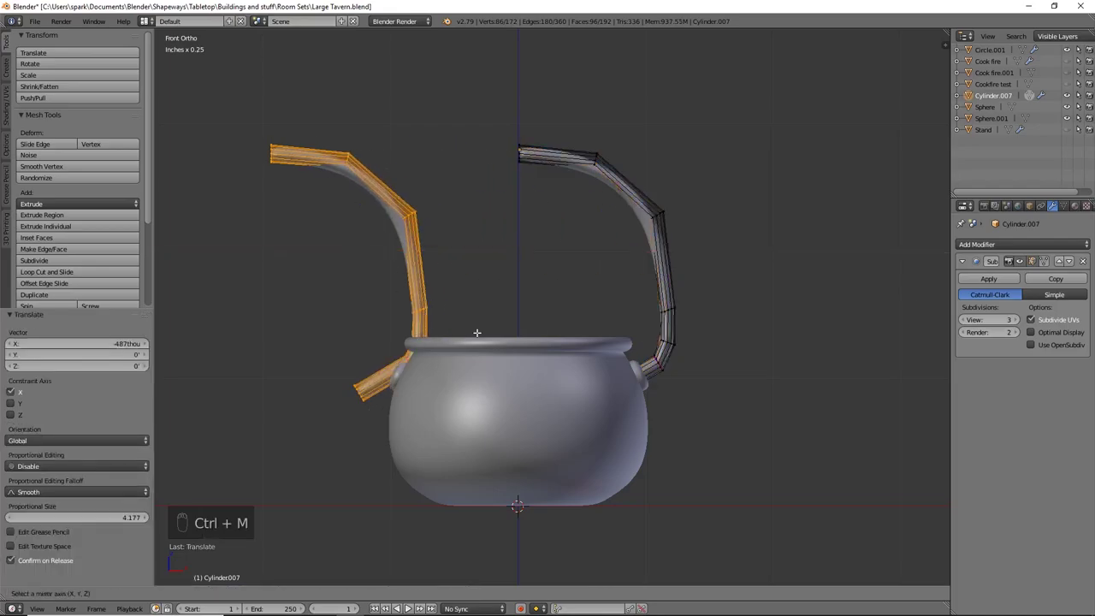
{"action": "key", "text": "x"}
{"action": "left_click", "coordinate": [477, 333]}
Step: Find the Flip Normals command and apply it to the mirrored handle half
{"action": "key", "text": "space"}
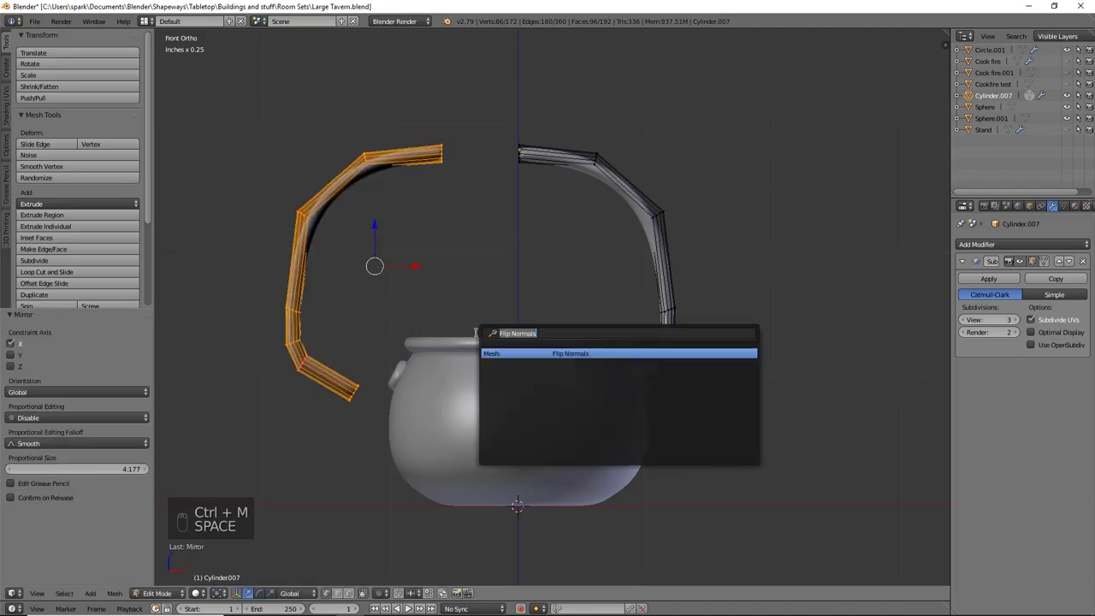
{"action": "type", "text": "nor"}
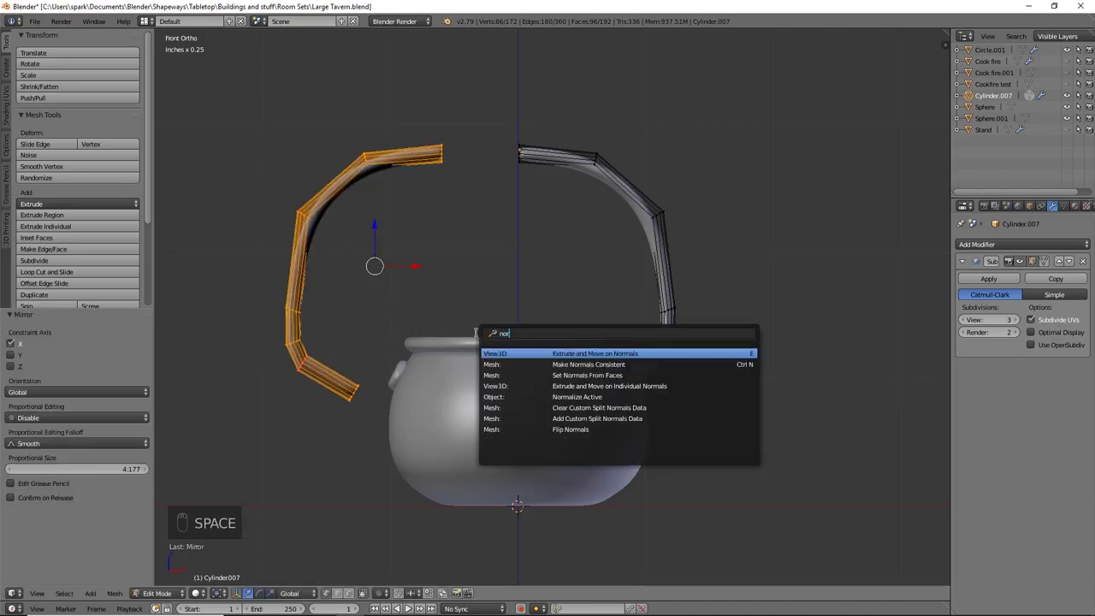
{"action": "key", "text": "Down"}
{"action": "key", "text": "Down"}
{"action": "key", "text": "Down"}
{"action": "key", "text": "Down"}
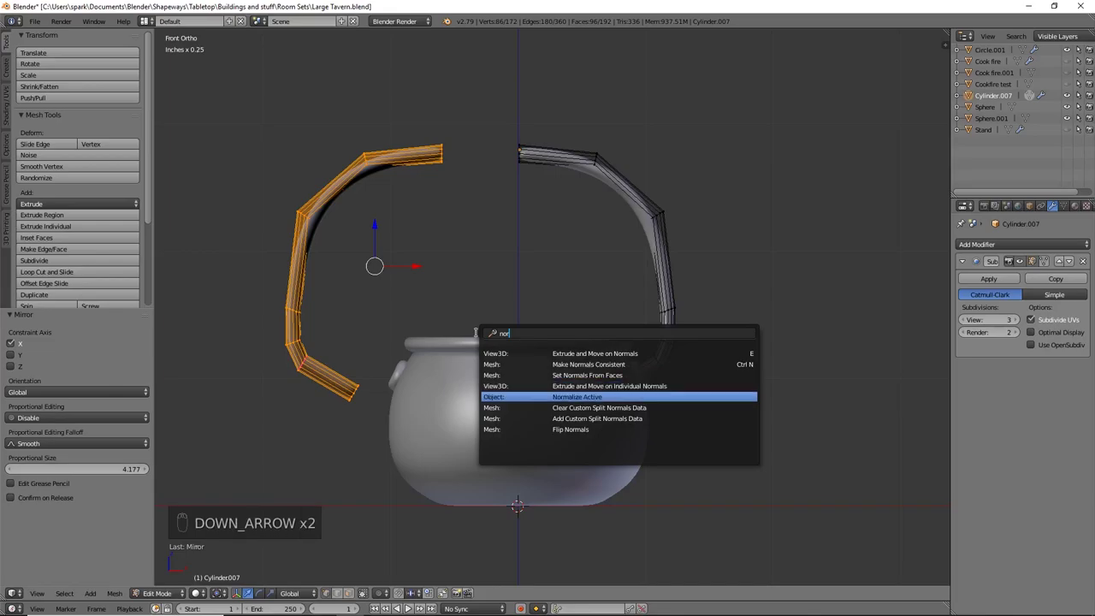
{"action": "key", "text": "Down"}
{"action": "key", "text": "Down"}
{"action": "key", "text": "Down"}
{"action": "key", "text": "Return"}
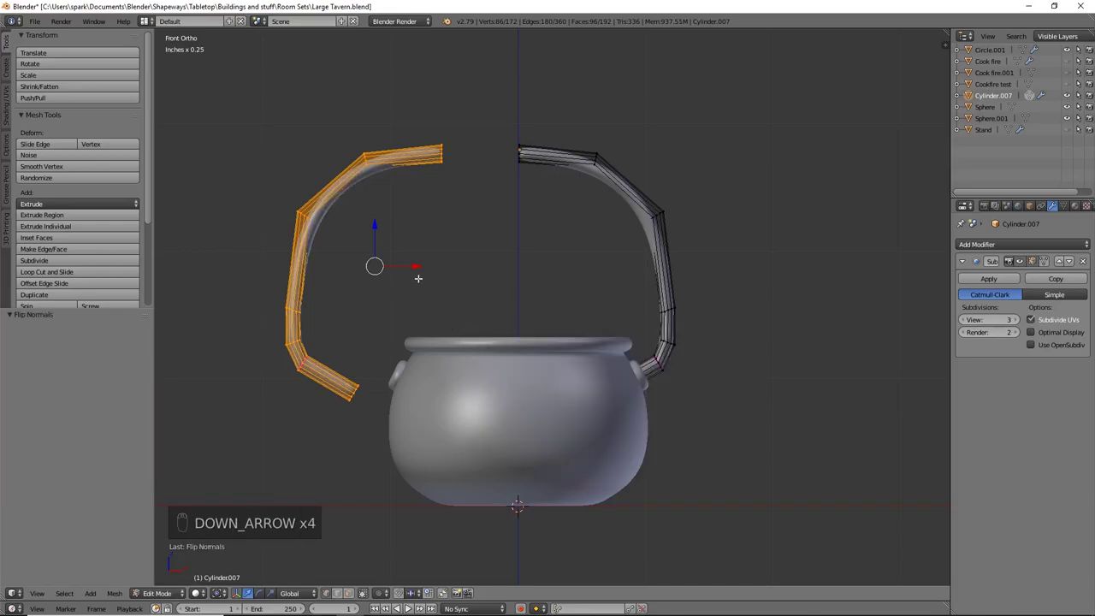
Step: Move the mirrored handle half 151 thou along X so its upper end meets the original half
{"action": "left_click_drag", "start_coordinate": [413, 268], "coordinate": [495, 290]}
{"action": "scroll", "coordinate": [593, 210], "scroll_direction": "up", "scroll_amount": 6}
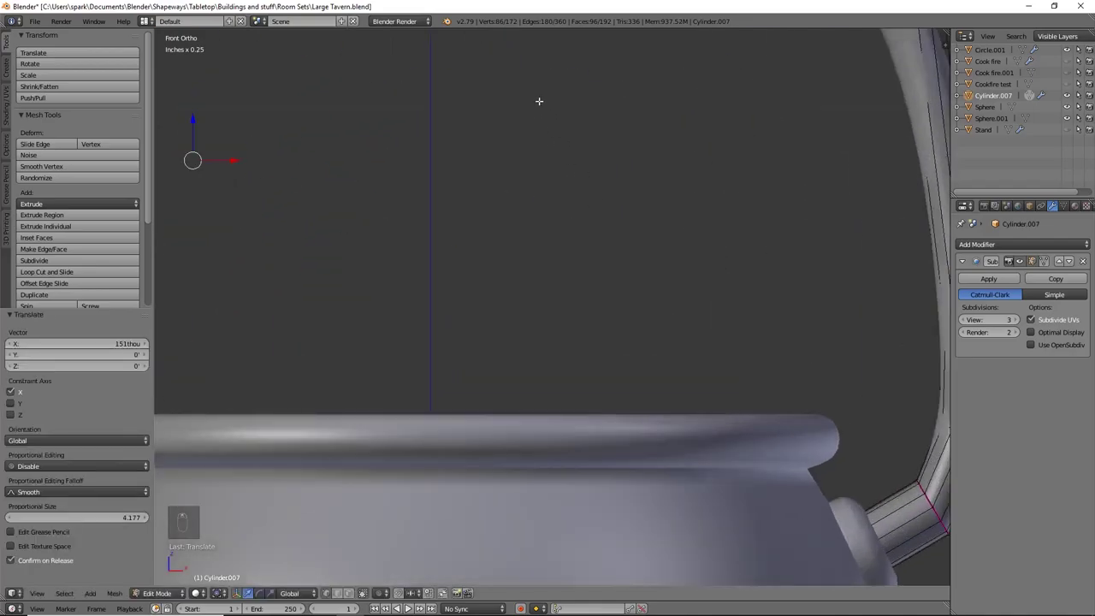
{"action": "middle_click_drag", "start_coordinate": [540, 101], "coordinate": [607, 506], "text": "shift"}
{"action": "middle_click_drag", "start_coordinate": [558, 194], "coordinate": [502, 377], "text": "shift"}
{"action": "scroll", "coordinate": [557, 318], "scroll_direction": "up", "scroll_amount": 5}
{"action": "scroll", "coordinate": [543, 335], "scroll_direction": "up", "scroll_amount": 2}
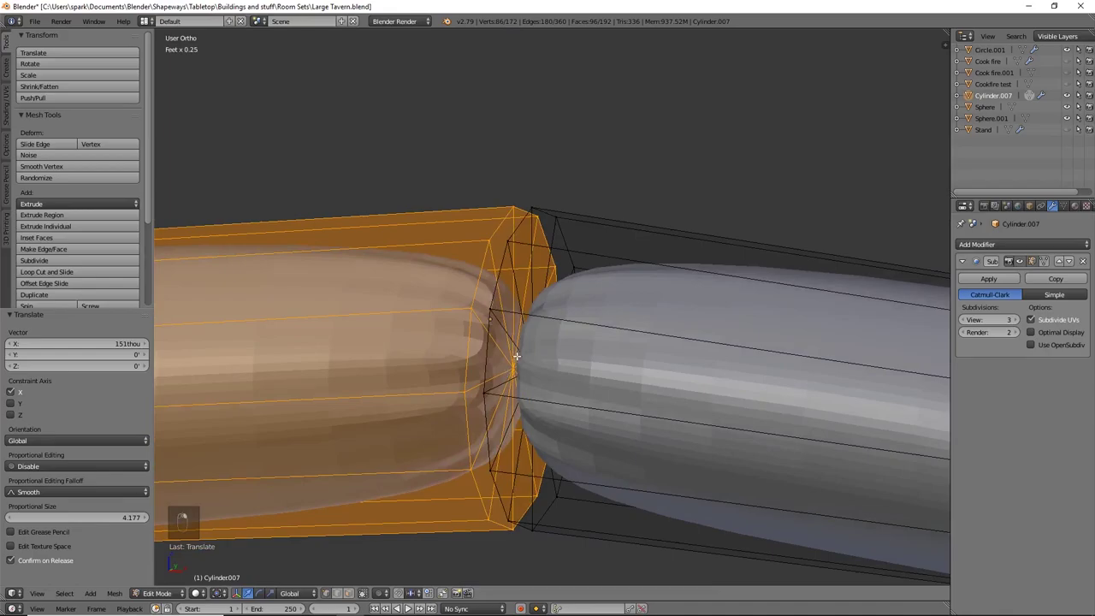
Step: In wireframe, delete the two center vertices of the facing end caps where the handle halves meet
{"action": "key", "text": "z"}
{"action": "right_click", "coordinate": [515, 370]}
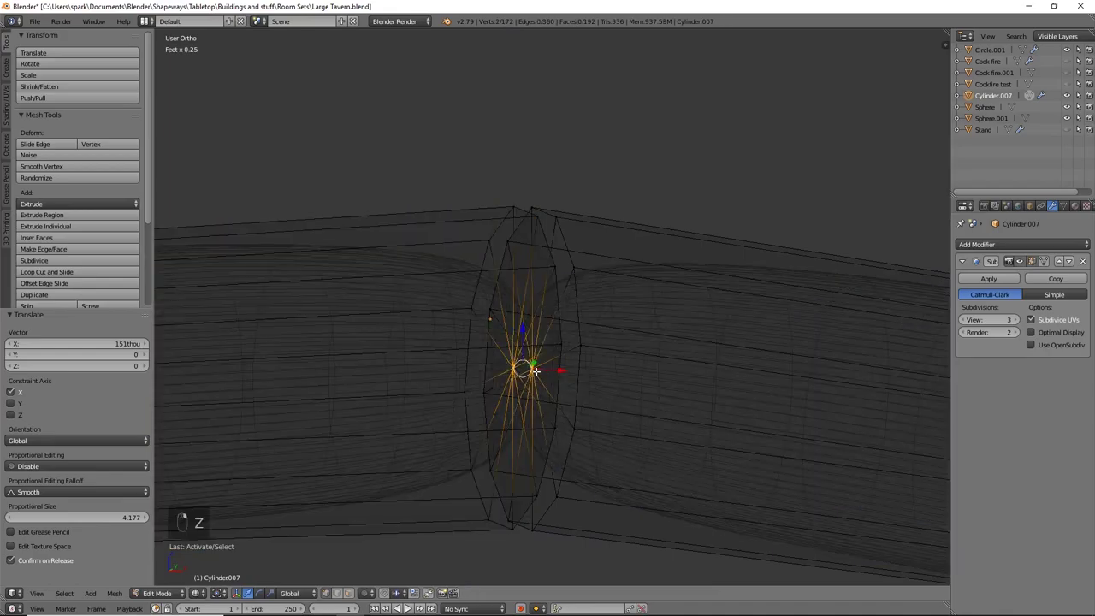
{"action": "key", "text": "x"}
{"action": "left_click", "coordinate": [532, 349]}
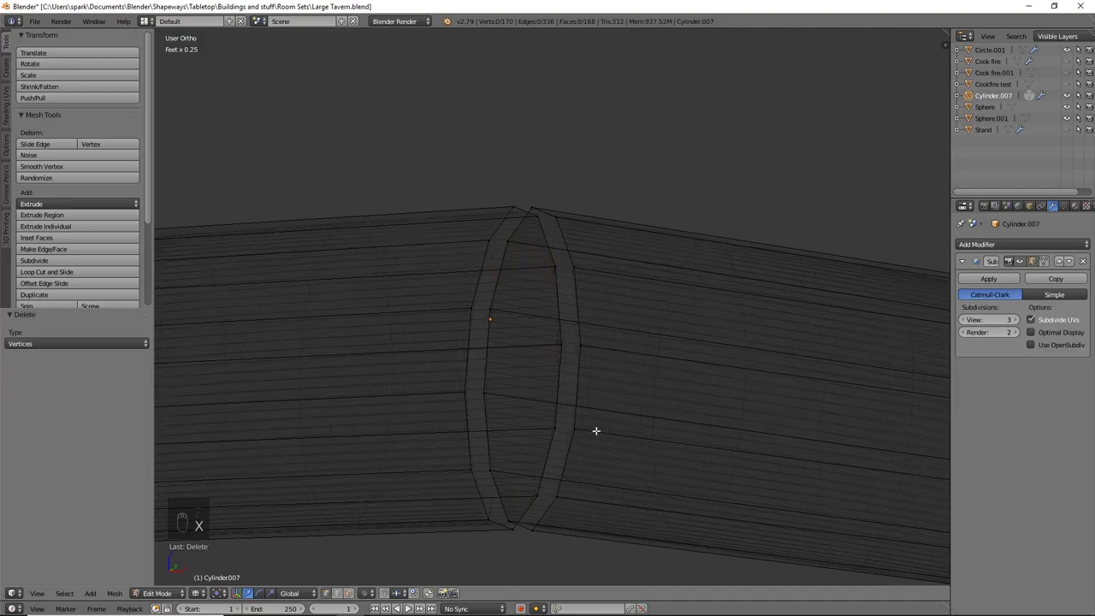
Step: Merge each facing pair of vertices at center all around the seam to join the two handle halves
{"action": "right_click", "coordinate": [533, 211]}
{"action": "right_click", "coordinate": [511, 207], "text": "shift"}
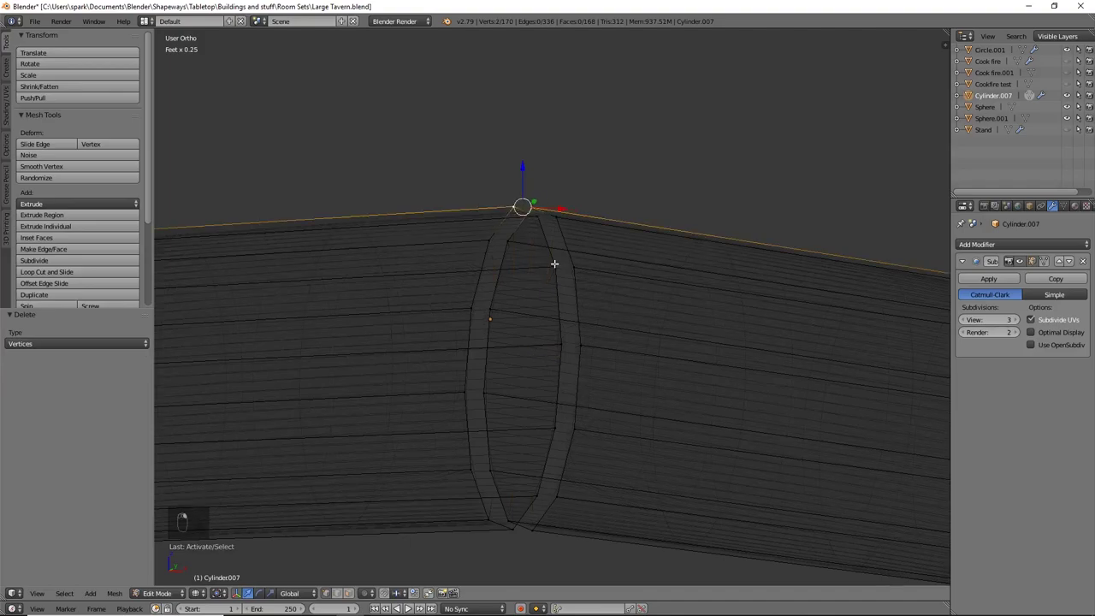
{"action": "key", "text": "alt+m"}
{"action": "left_click", "coordinate": [554, 263]}
{"action": "key", "text": "alt+m"}
{"action": "left_click", "coordinate": [562, 264]}
{"action": "key", "text": "alt+m"}
{"action": "left_click", "coordinate": [562, 265]}
{"action": "key", "text": "alt+m"}
{"action": "left_click", "coordinate": [484, 241]}
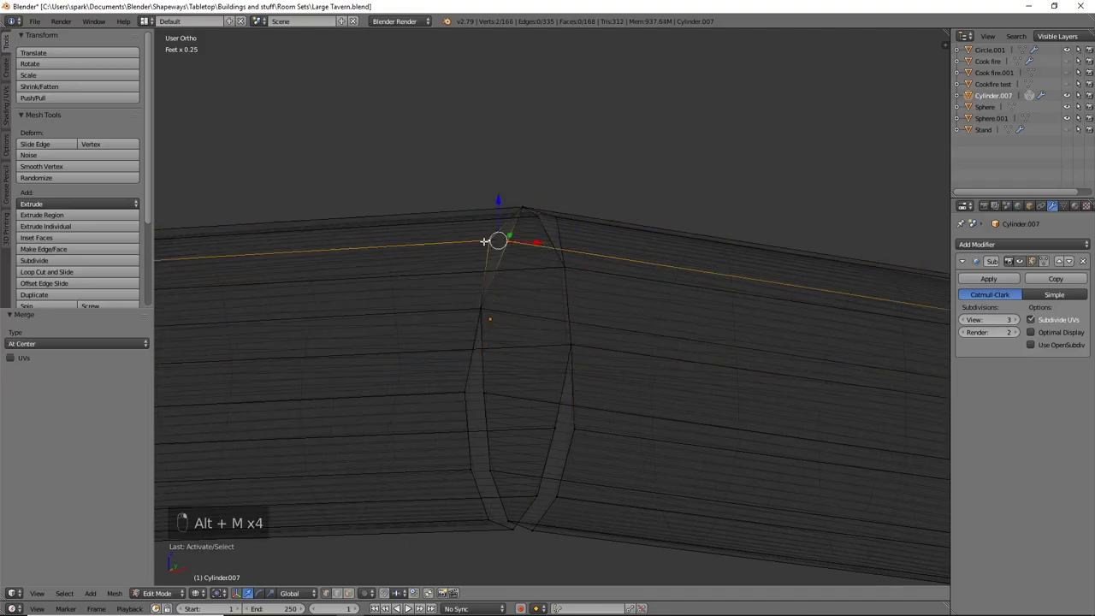
{"action": "key", "text": "alt+m"}
{"action": "left_click", "coordinate": [489, 391]}
{"action": "key", "text": "alt+m"}
{"action": "left_click", "coordinate": [521, 523]}
{"action": "key", "text": "alt+m"}
{"action": "left_click", "coordinate": [490, 472]}
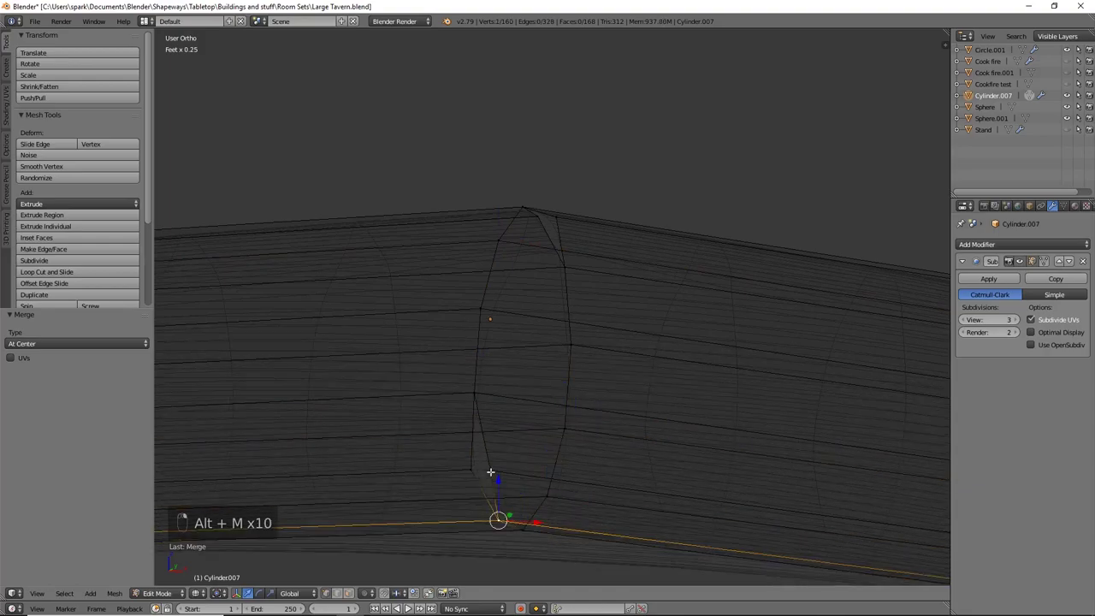
{"action": "key", "text": "alt+m"}
{"action": "left_click", "coordinate": [490, 473]}
{"action": "key", "text": "alt+m"}
{"action": "left_click", "coordinate": [491, 473]}
Step: Return to solid shading and Object Mode and inspect the joined handle on the pot from the front and at an angle
{"action": "key", "text": "z"}
{"action": "key", "text": "KP_1"}
{"action": "scroll", "coordinate": [627, 292], "scroll_direction": "down", "scroll_amount": 3}
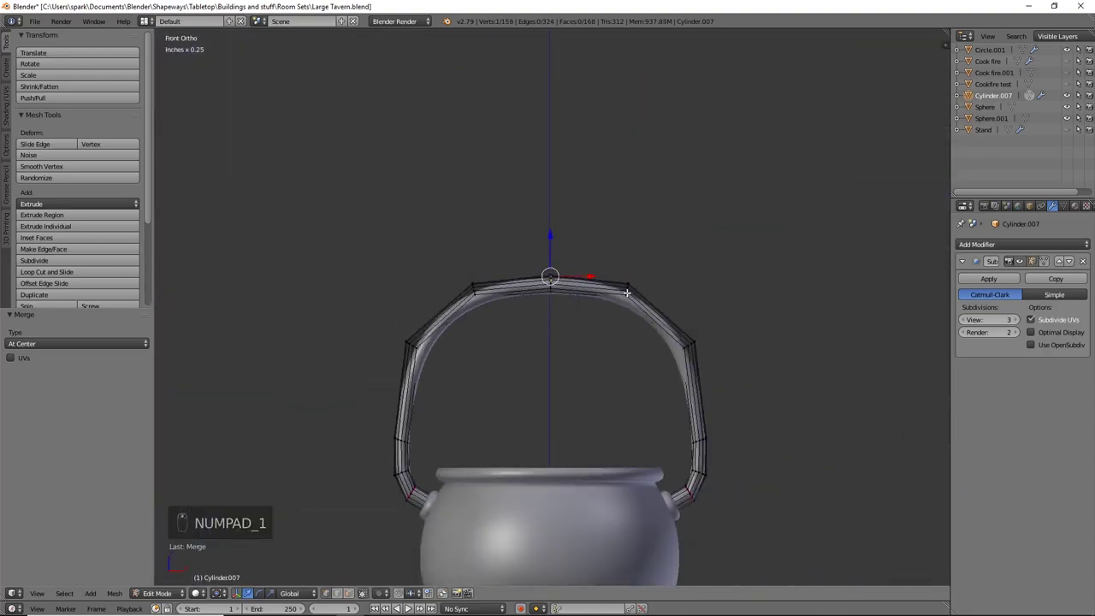
{"action": "scroll", "coordinate": [639, 210], "scroll_direction": "down", "scroll_amount": 2}
{"action": "key", "text": "Tab"}
{"action": "scroll", "coordinate": [567, 330], "scroll_direction": "down", "scroll_amount": 2}
{"action": "key", "text": "grave"}
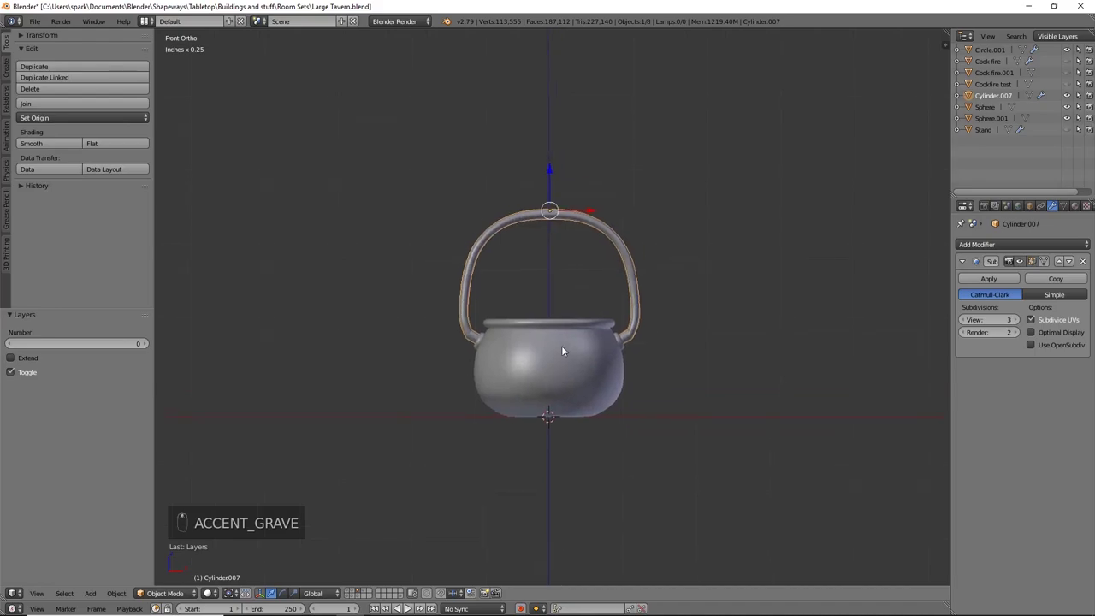
{"action": "middle_click_drag", "start_coordinate": [562, 351], "coordinate": [514, 175]}
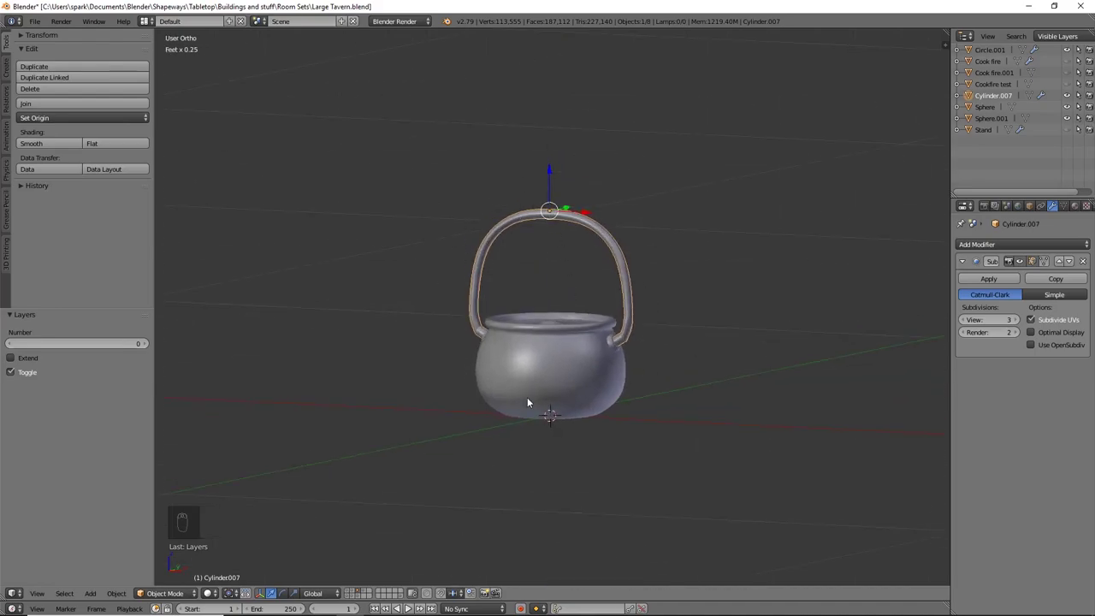
Step: Add a cylinder mesh with 30 vertices at the scene's origin
{"action": "key", "text": "shift+a"}
{"action": "mouse_move", "coordinate": [526, 374]}
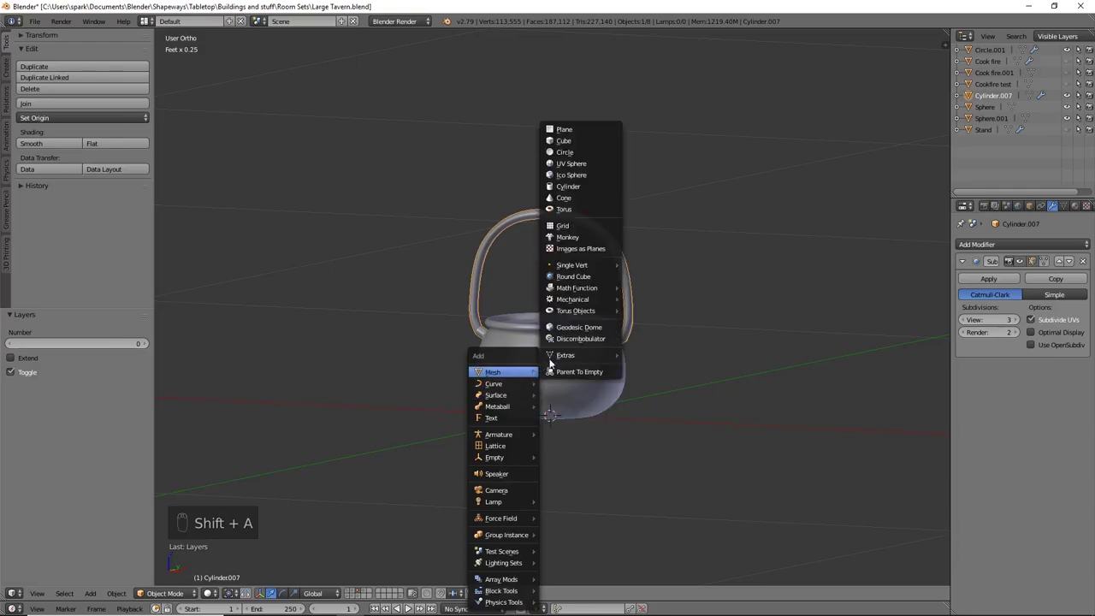
{"action": "left_click", "coordinate": [568, 186]}
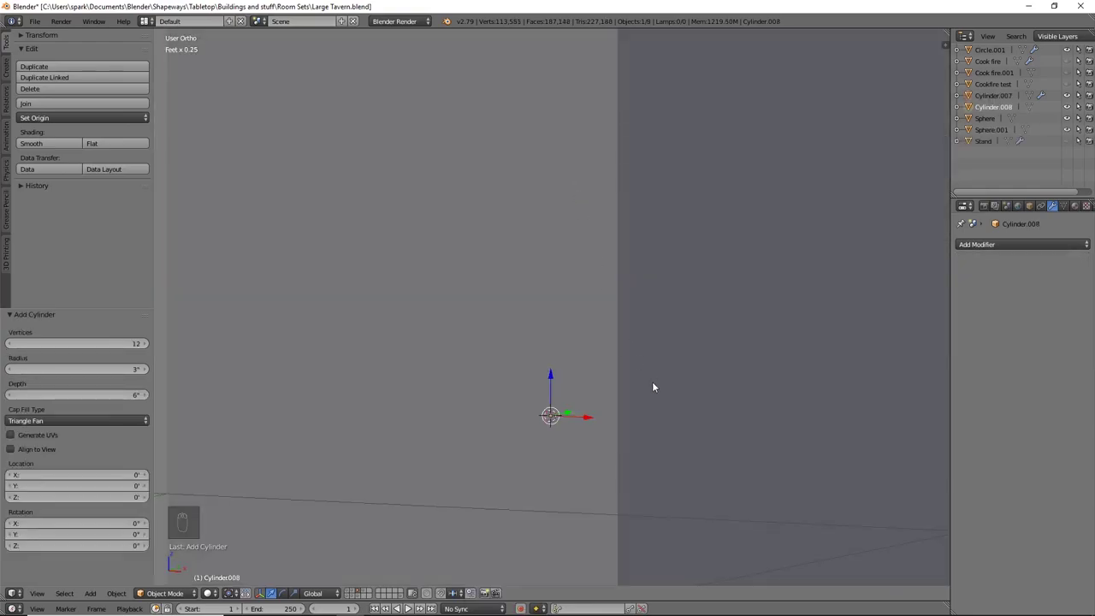
{"action": "scroll", "coordinate": [648, 387], "scroll_direction": "down", "scroll_amount": 6}
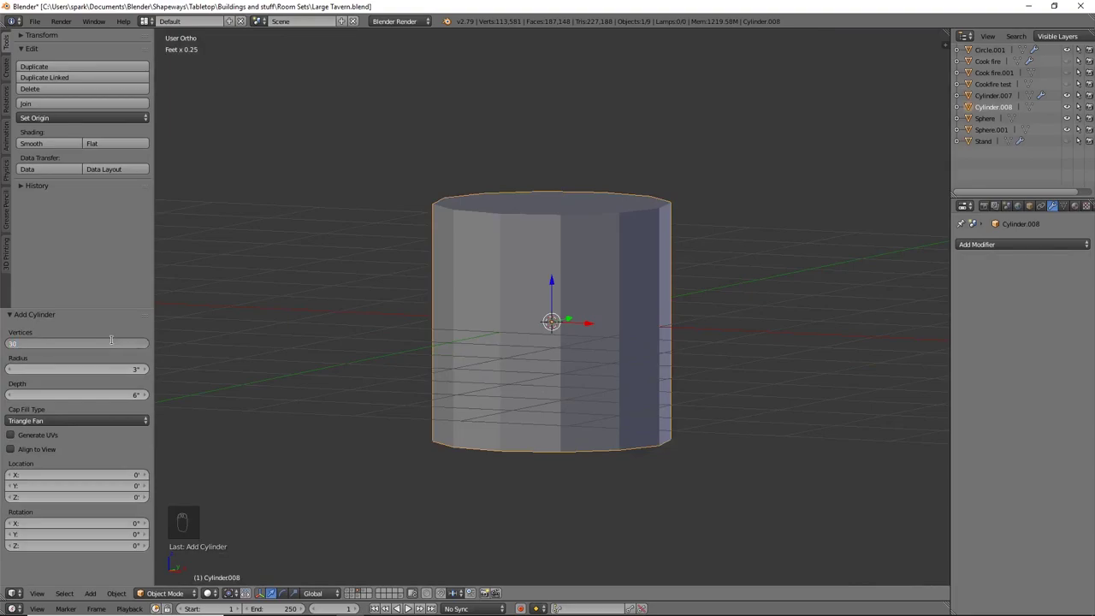
{"action": "key", "text": "Return"}
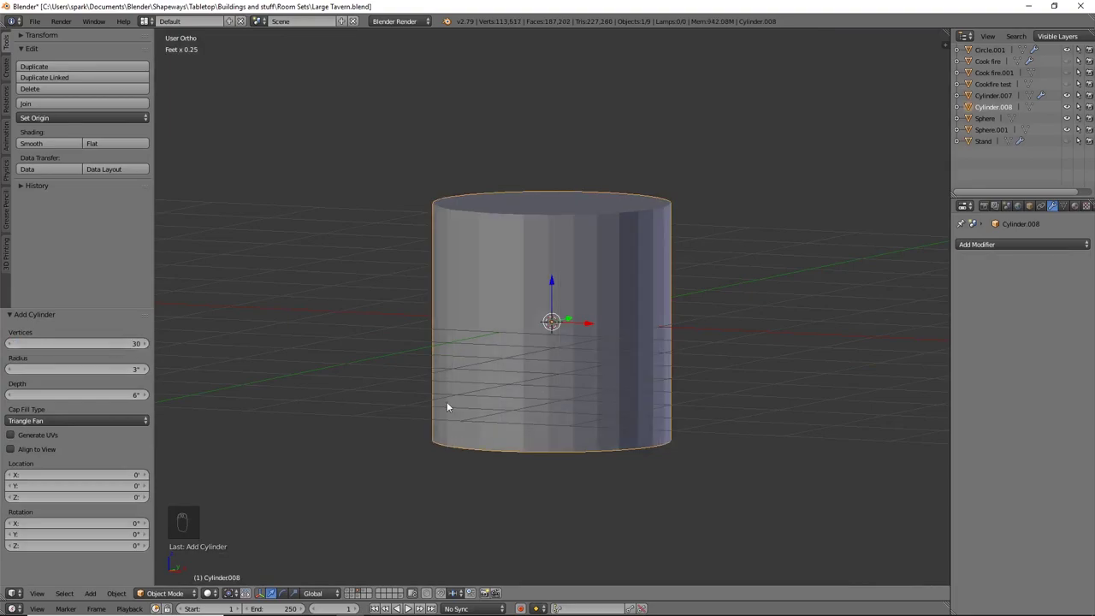
Step: Add an edge loop just below the cylinder's upper rim with factor -0.955, and scale the rim to 0.692
{"action": "scroll", "coordinate": [447, 407], "scroll_direction": "up", "scroll_amount": 4}
{"action": "key", "text": "Tab"}
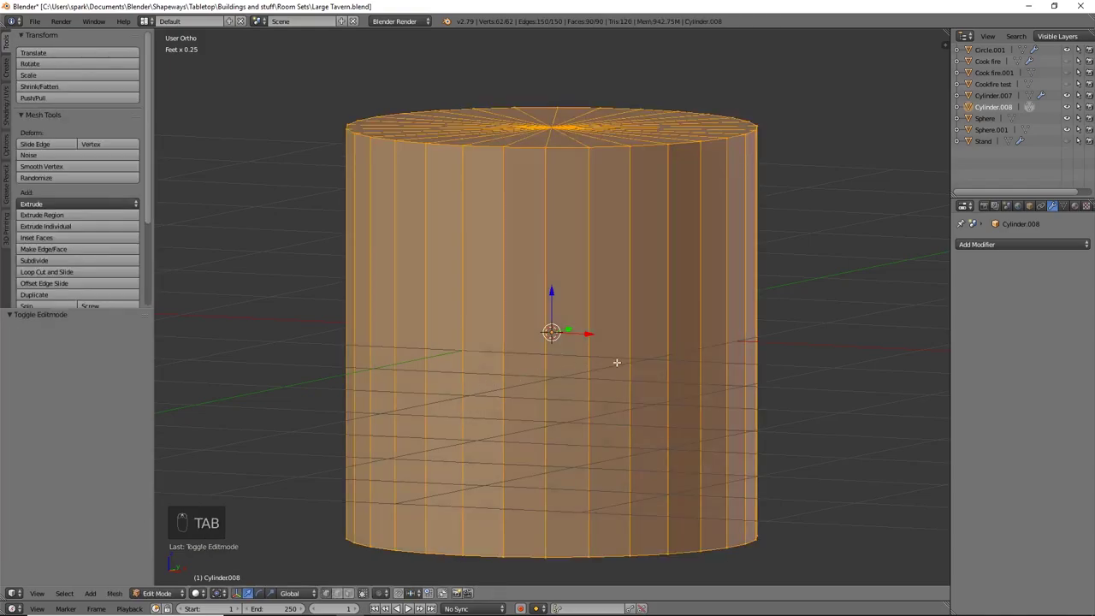
{"action": "key", "text": "ctrl+r"}
{"action": "left_click", "coordinate": [618, 360]}
{"action": "left_click", "coordinate": [626, 164]}
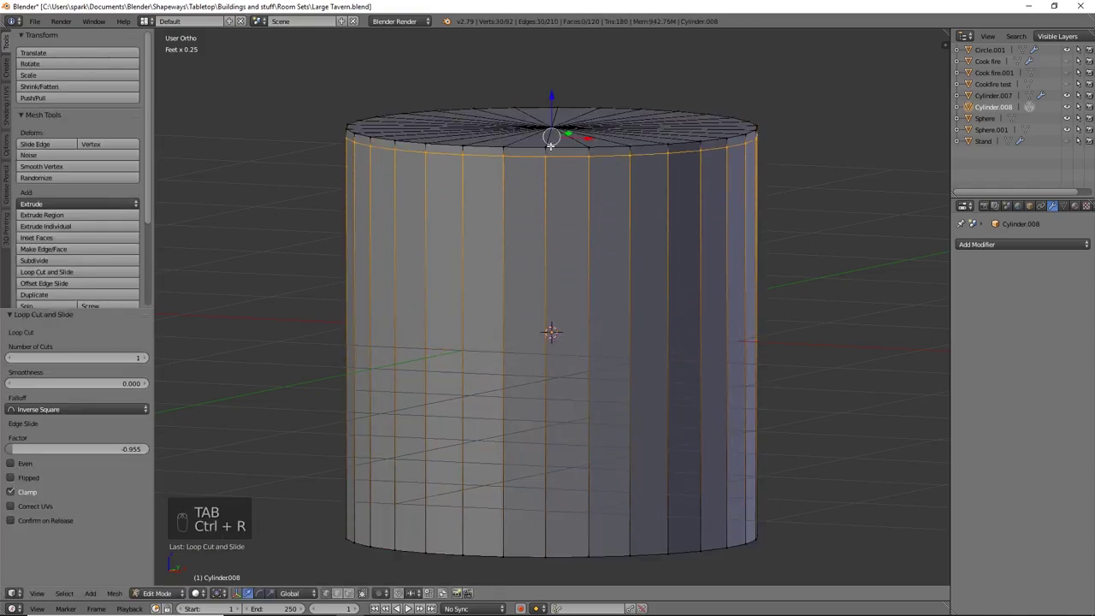
{"action": "key", "text": "s"}
{"action": "left_click", "coordinate": [756, 213]}
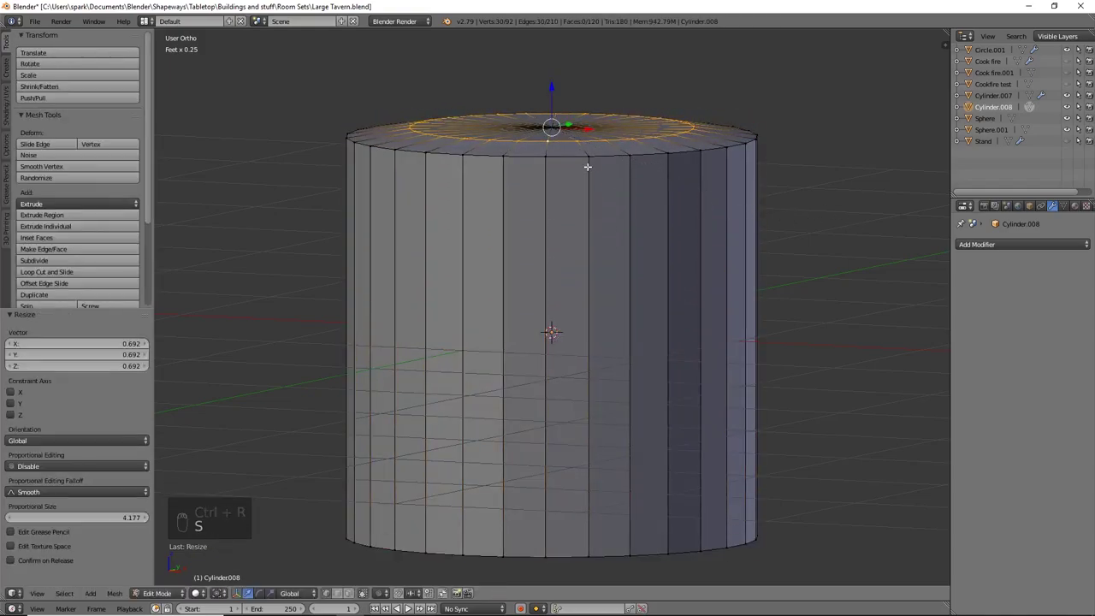
Step: Lower the edge loop below the rim by 326 thou in Z and scale it to 0.964
{"action": "right_click", "coordinate": [587, 166], "text": "alt"}
{"action": "key", "text": "g"}
{"action": "key", "text": "z"}
{"action": "left_click", "coordinate": [559, 118]}
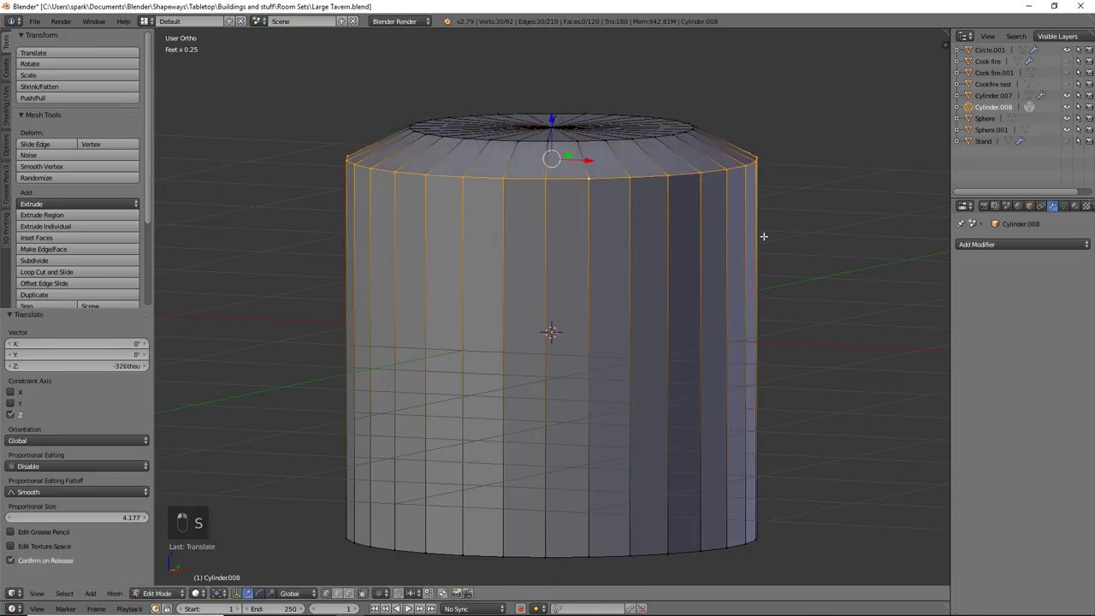
{"action": "key", "text": "s"}
{"action": "left_click", "coordinate": [756, 235]}
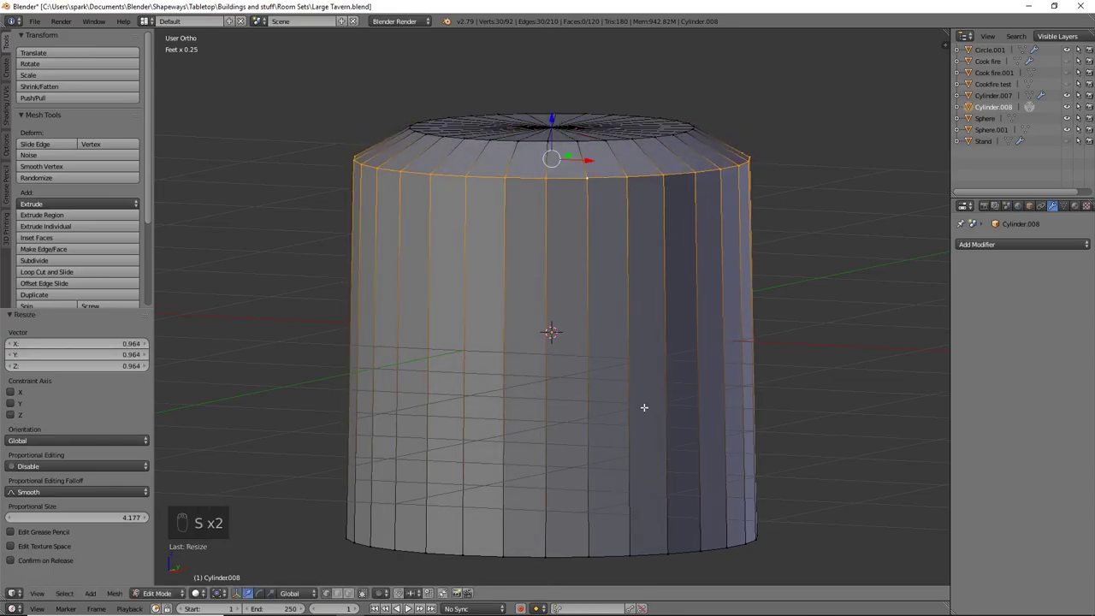
Step: Scale the whole cylinder down in Object Mode by 0.242 and again by 0.318
{"action": "key", "text": "Tab"}
{"action": "key", "text": "s"}
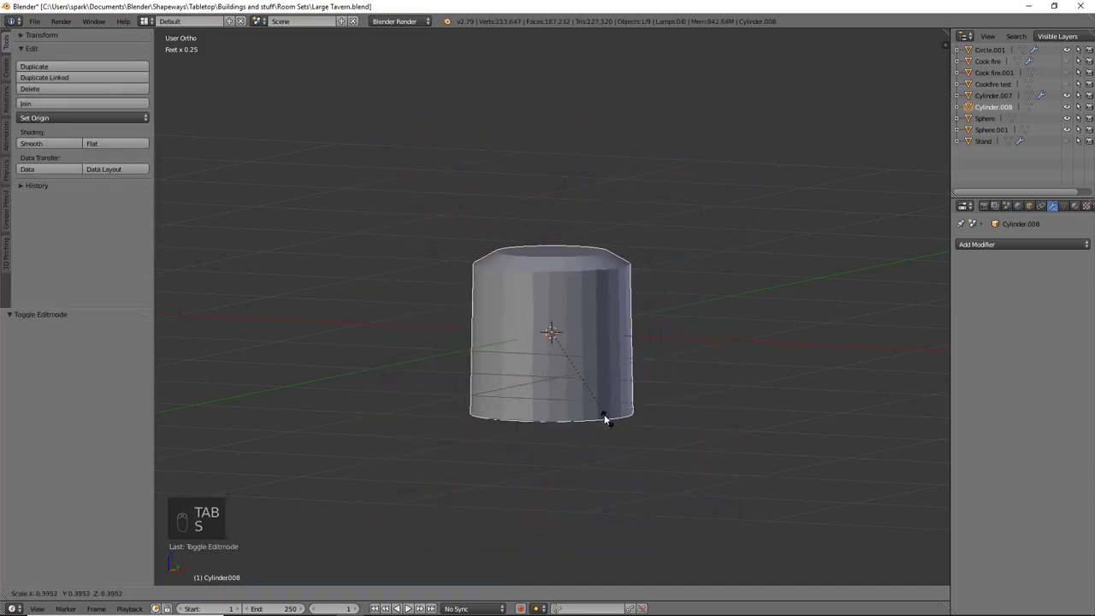
{"action": "left_click", "coordinate": [587, 386]}
{"action": "key", "text": "KP_1"}
{"action": "scroll", "coordinate": [654, 406], "scroll_direction": "up", "scroll_amount": 6}
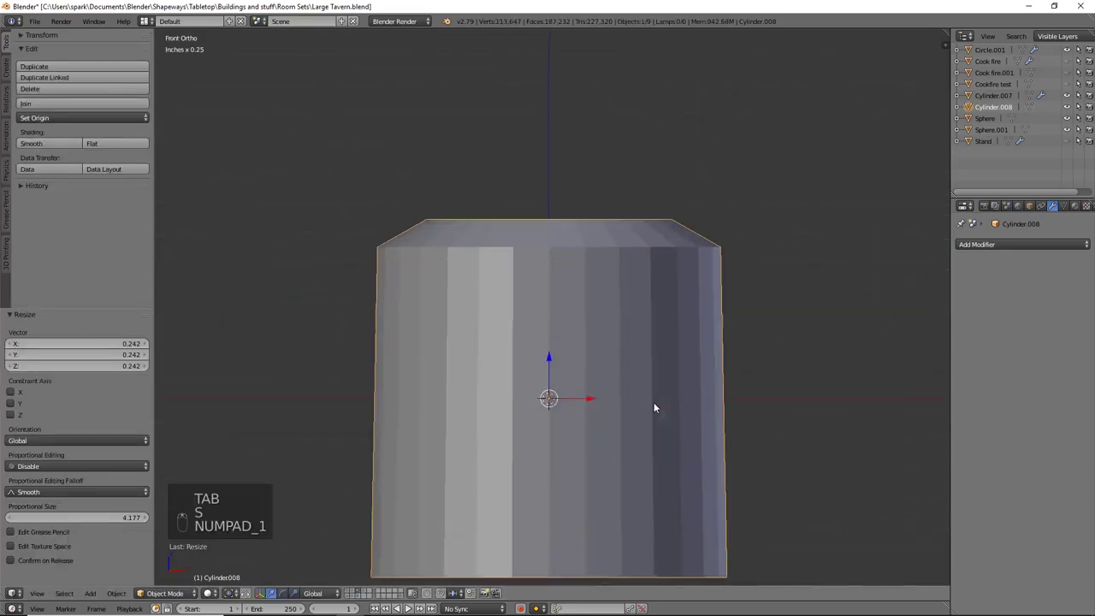
{"action": "key", "text": "s"}
{"action": "scroll", "coordinate": [562, 318], "scroll_direction": "down", "scroll_amount": 6}
{"action": "left_click", "coordinate": [597, 344]}
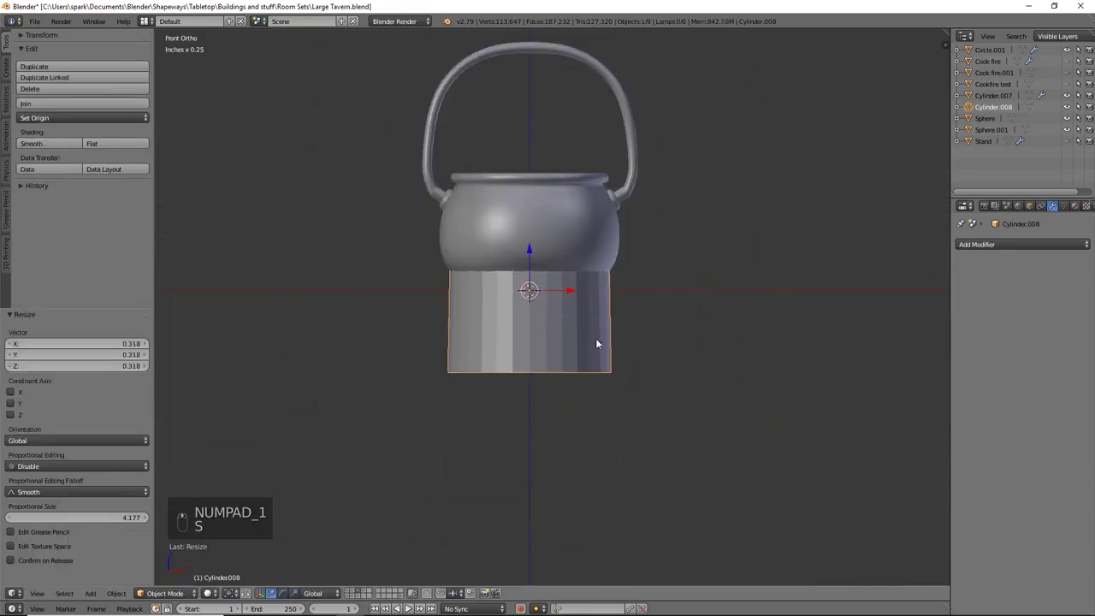
Step: Move the cylinder 17.7 thou in X and 424 thou in Z, up over the pot
{"action": "key", "text": "g"}
{"action": "left_click", "coordinate": [556, 222]}
{"action": "scroll", "coordinate": [706, 365], "scroll_direction": "down", "scroll_amount": 2}
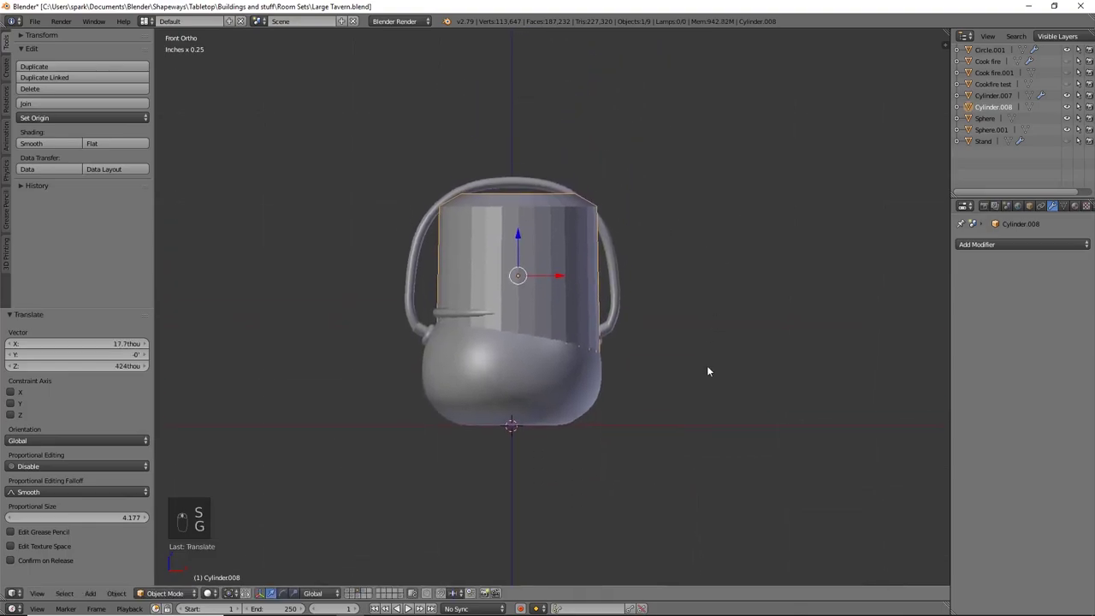
Step: Thin the cylinder to about 0.19 in X and Y, scale it uniformly by 0.435, and widen it by 1.600 in X and Y
{"action": "scroll", "coordinate": [736, 372], "scroll_direction": "up", "scroll_amount": 2}
{"action": "key", "text": "s"}
{"action": "key", "text": "shift+z"}
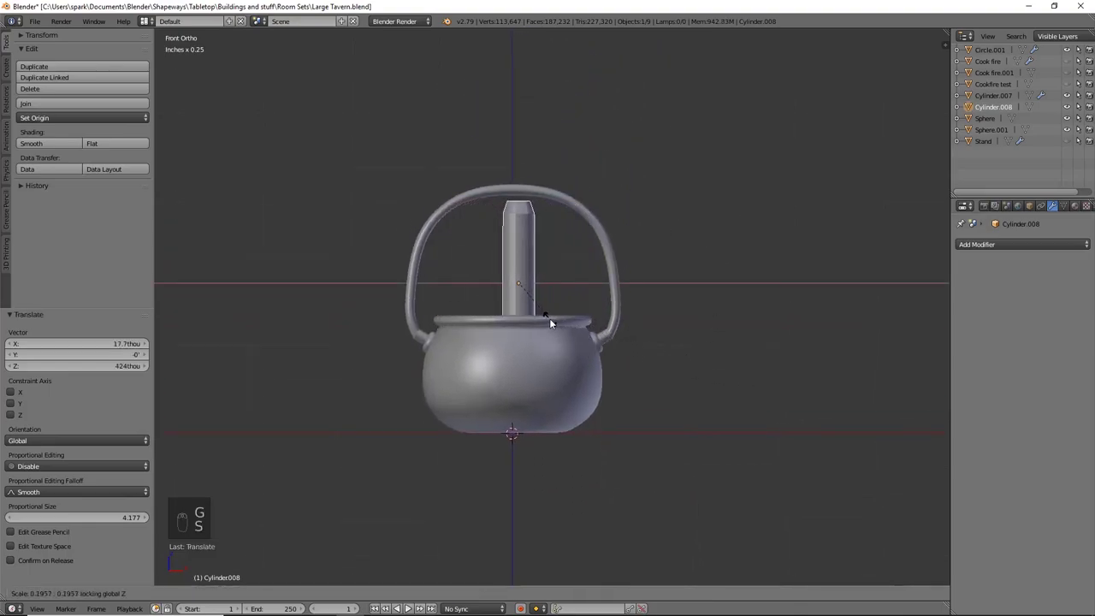
{"action": "left_click", "coordinate": [550, 319]}
{"action": "key", "text": "s"}
{"action": "left_click", "coordinate": [616, 311]}
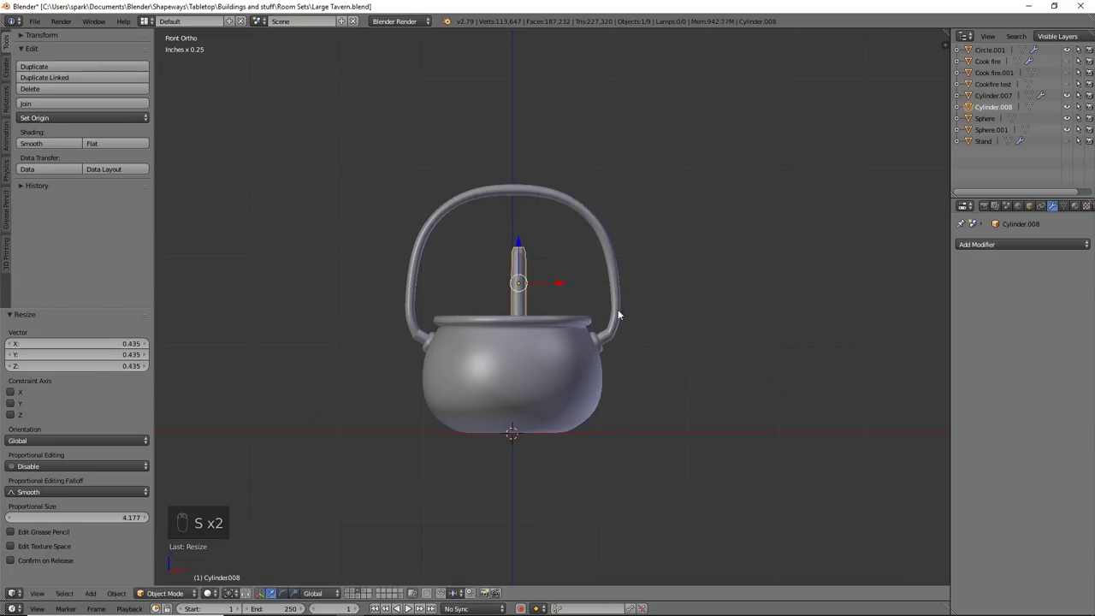
{"action": "key", "text": "s"}
{"action": "key", "text": "shift+z"}
{"action": "left_click", "coordinate": [681, 327]}
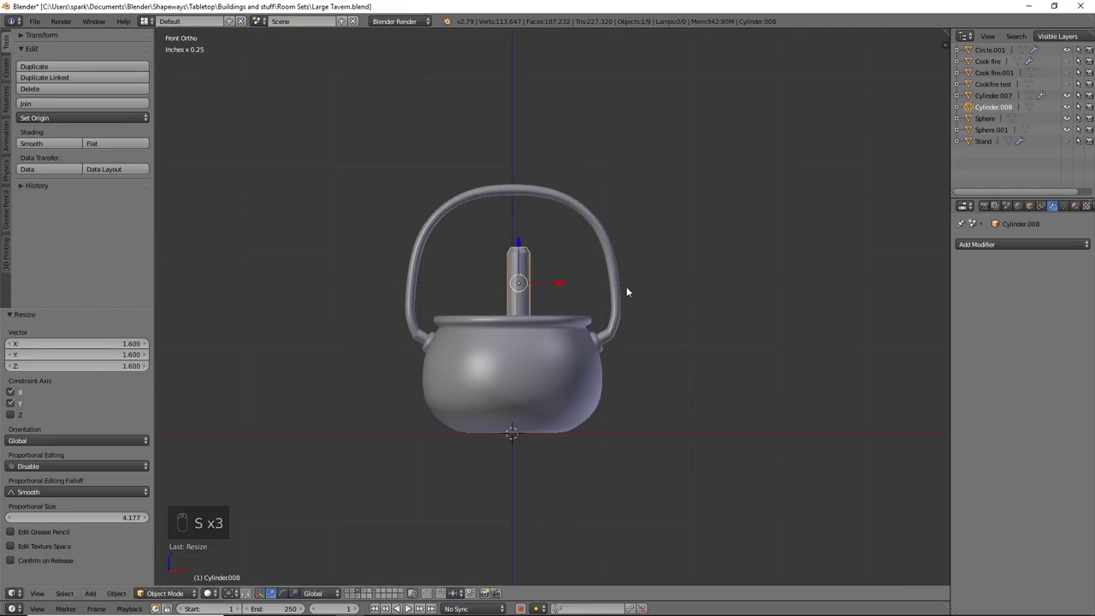
Step: Move the cylinder along X from the pot's middle to near the right-hand inner rim
{"action": "key", "text": "KP_1"}
{"action": "middle_click_drag", "start_coordinate": [585, 301], "coordinate": [548, 400], "text": "shift"}
{"action": "key", "text": "g"}
{"action": "key", "text": "x"}
{"action": "left_click", "coordinate": [550, 334]}
Step: Raise the centre vertex of the cylinder's top cap along Z to form a shallow point, and return to Object Mode
{"action": "scroll", "coordinate": [564, 336], "scroll_direction": "up", "scroll_amount": 3}
{"action": "key", "text": "Tab"}
{"action": "scroll", "coordinate": [446, 389], "scroll_direction": "up", "scroll_amount": 6}
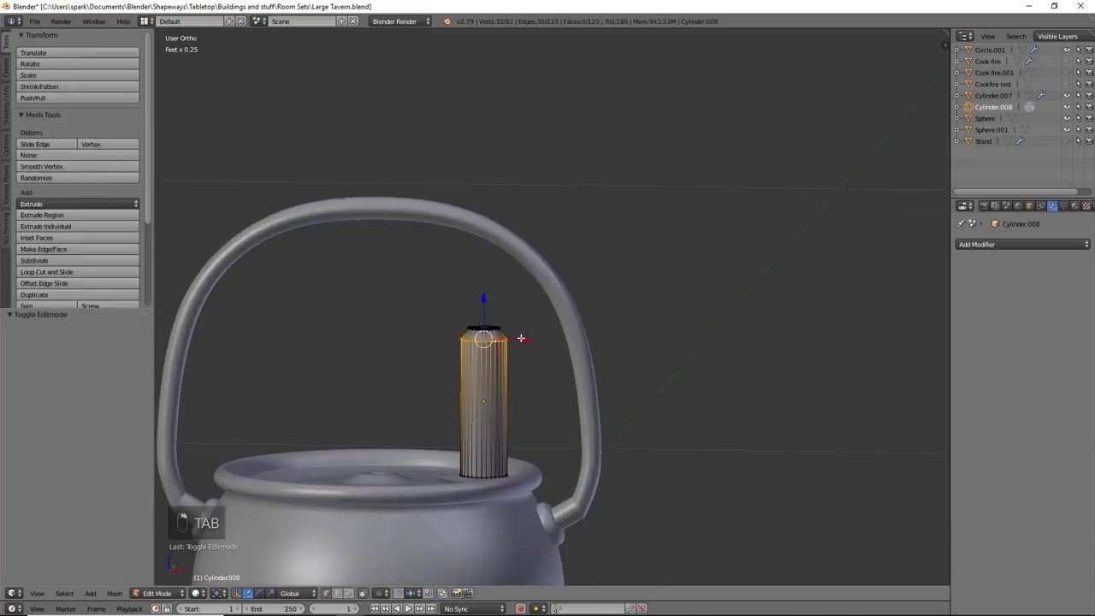
{"action": "right_click", "coordinate": [379, 360]}
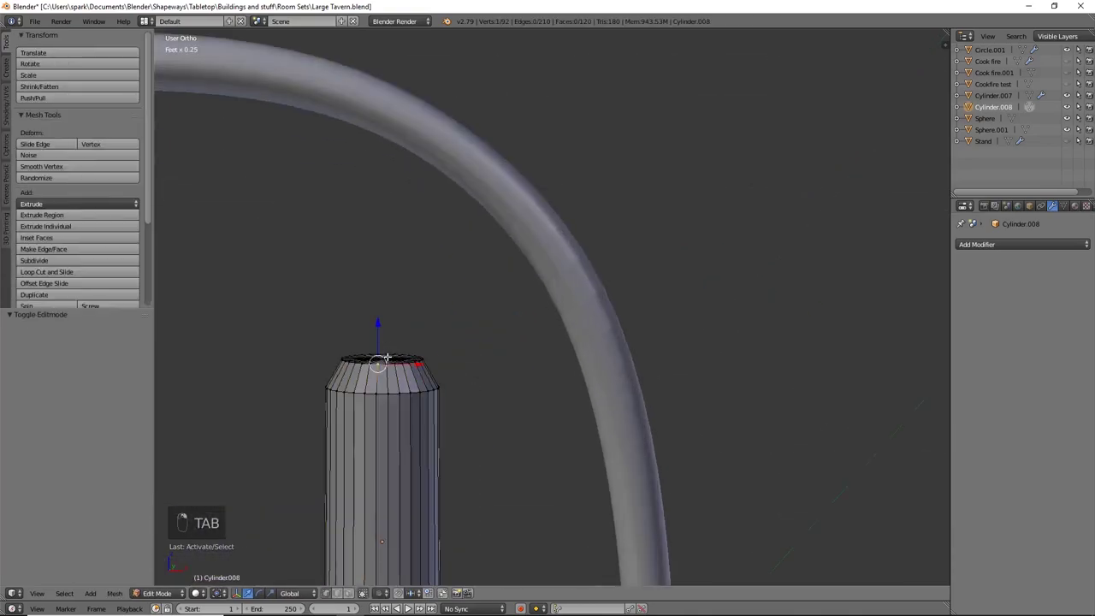
{"action": "right_click", "coordinate": [381, 359], "text": "alt"}
{"action": "left_click_drag", "start_coordinate": [386, 324], "coordinate": [383, 305]}
{"action": "key", "text": "Tab"}
{"action": "scroll", "coordinate": [577, 352], "scroll_direction": "down", "scroll_amount": 5}
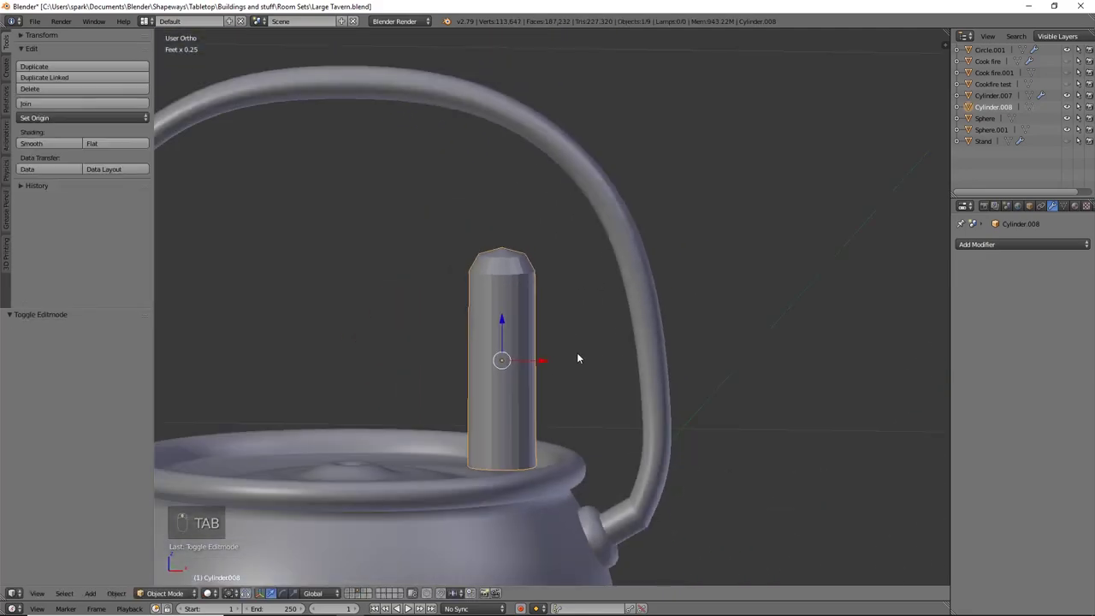
Step: Lower the cylinder slightly along Z toward the liquid and scale it by 0.913
{"action": "scroll", "coordinate": [613, 374], "scroll_direction": "up", "scroll_amount": 2}
{"action": "key", "text": "KP_1"}
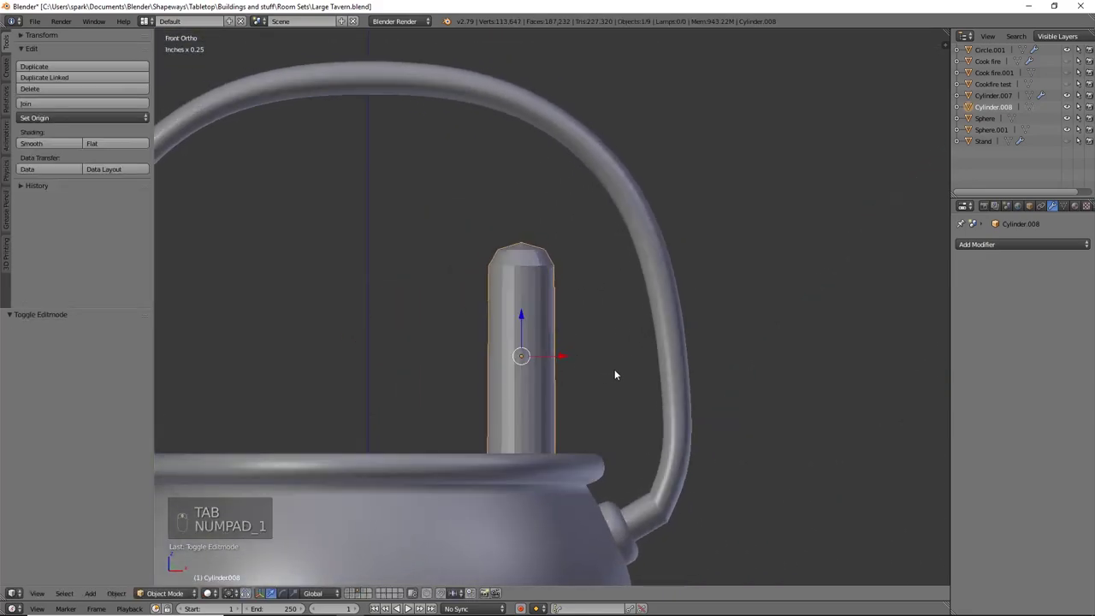
{"action": "middle_click_drag", "start_coordinate": [615, 369], "coordinate": [622, 357], "text": "shift"}
{"action": "left_click_drag", "start_coordinate": [557, 304], "coordinate": [562, 334]}
{"action": "middle_click_drag", "start_coordinate": [561, 334], "coordinate": [516, 398]}
{"action": "key", "text": "s"}
{"action": "left_click", "coordinate": [741, 422]}
Step: Rotate the cylinder in the front view so its top leans outward toward the handle's right side
{"action": "middle_click_drag", "start_coordinate": [596, 353], "coordinate": [658, 318]}
{"action": "key", "text": "KP_1"}
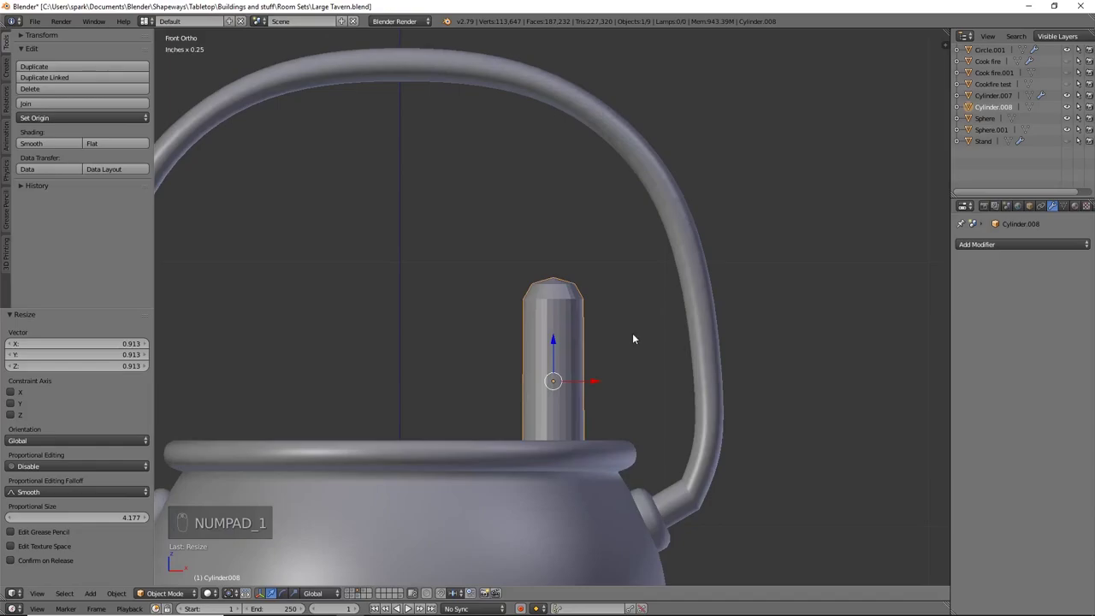
{"action": "key", "text": "r"}
{"action": "left_click", "coordinate": [638, 367]}
{"action": "middle_click_drag", "start_coordinate": [631, 366], "coordinate": [699, 432]}
Step: Move the tilted cylinder -98.8 thou in Y and 15.2 thou in X toward the pot's front rim
{"action": "key", "text": "g"}
{"action": "left_click", "coordinate": [598, 357]}
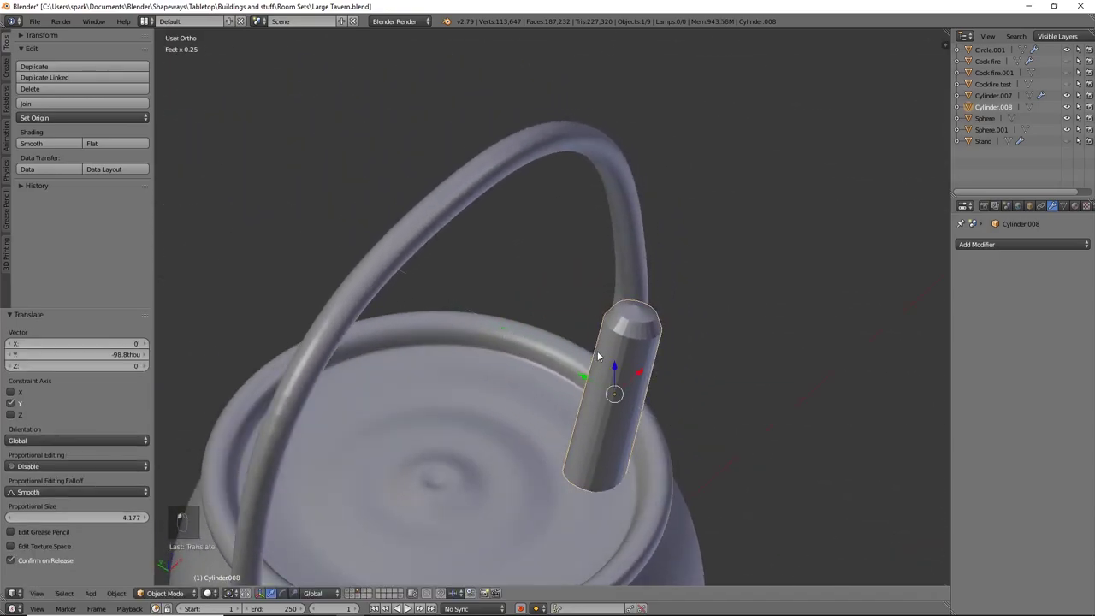
{"action": "key", "text": "g"}
{"action": "key", "text": "x"}
{"action": "left_click", "coordinate": [656, 370]}
Step: Rotate the cylinder in the right view to lean it further toward the front, and move it -21.6 thou in Y
{"action": "middle_click_drag", "start_coordinate": [656, 370], "coordinate": [739, 355]}
{"action": "key", "text": "KP_1"}
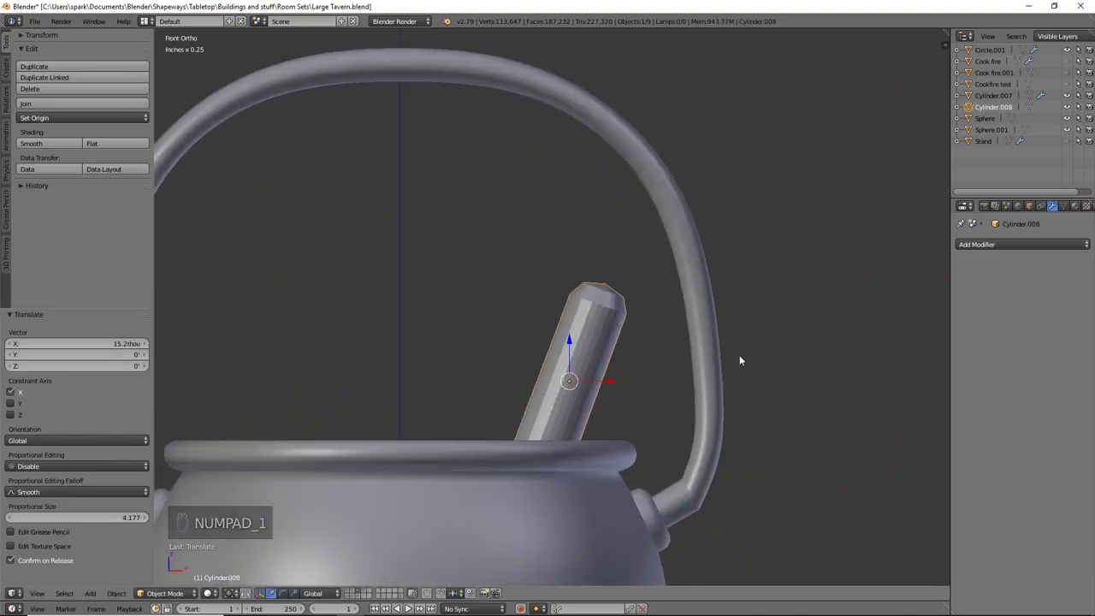
{"action": "key", "text": "KP_3"}
{"action": "key", "text": "r"}
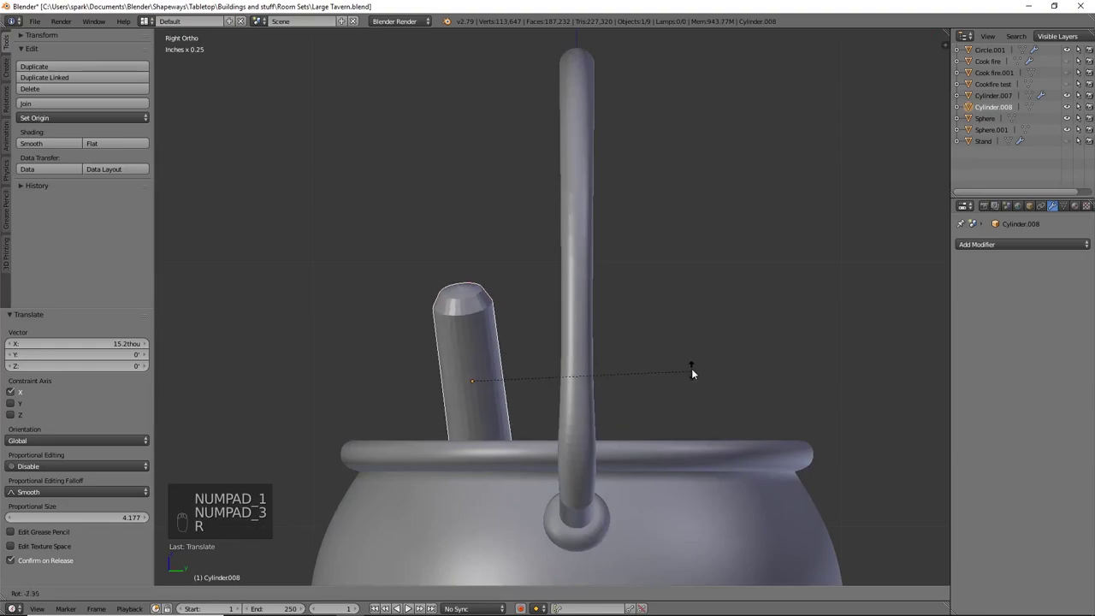
{"action": "left_click", "coordinate": [678, 352]}
{"action": "key", "text": "g"}
{"action": "key", "text": "y"}
{"action": "left_click", "coordinate": [491, 393]}
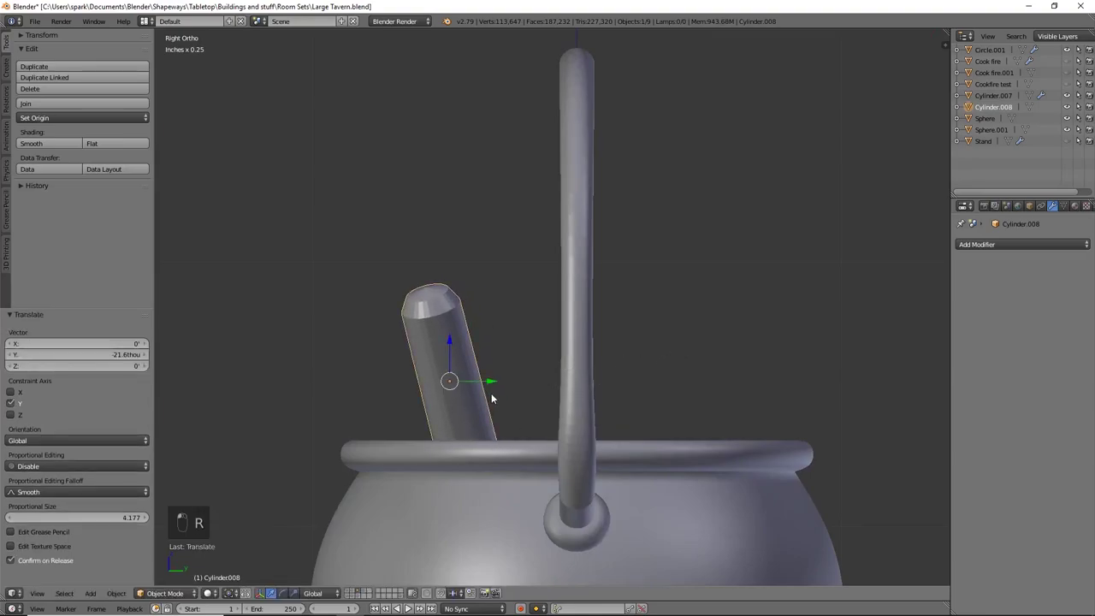
Step: Extend the cylinder's bottom ring and centre vertex along its tilt, deeper into the pot below the liquid surface
{"action": "middle_click_drag", "start_coordinate": [491, 393], "coordinate": [601, 412]}
{"action": "key", "text": "KP_1"}
{"action": "key", "text": "z"}
{"action": "scroll", "coordinate": [723, 237], "scroll_direction": "up", "scroll_amount": 6}
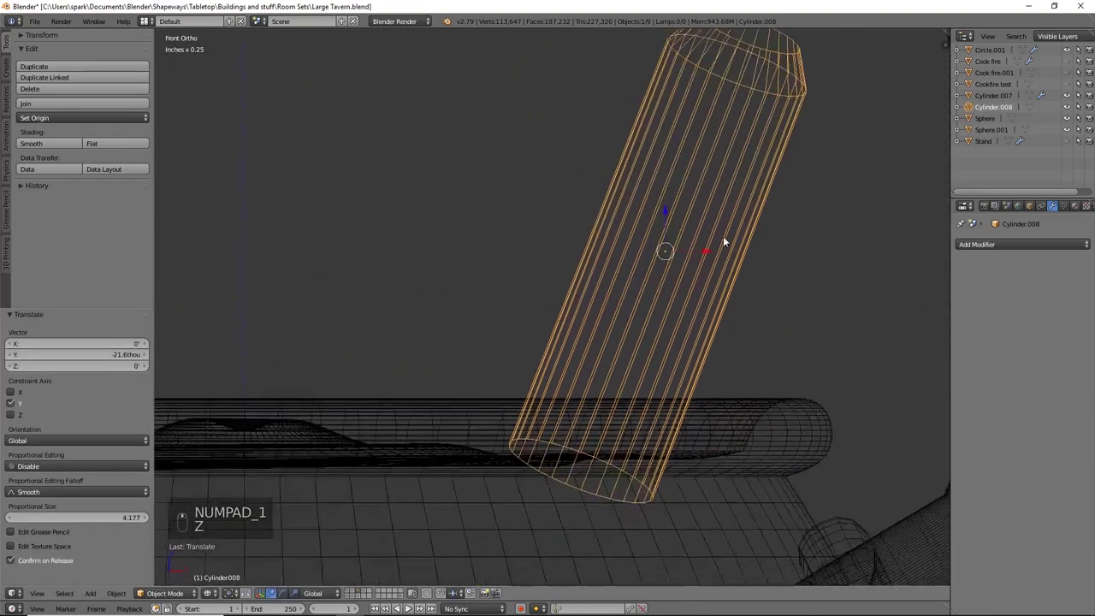
{"action": "scroll", "coordinate": [557, 424], "scroll_direction": "down", "scroll_amount": 4}
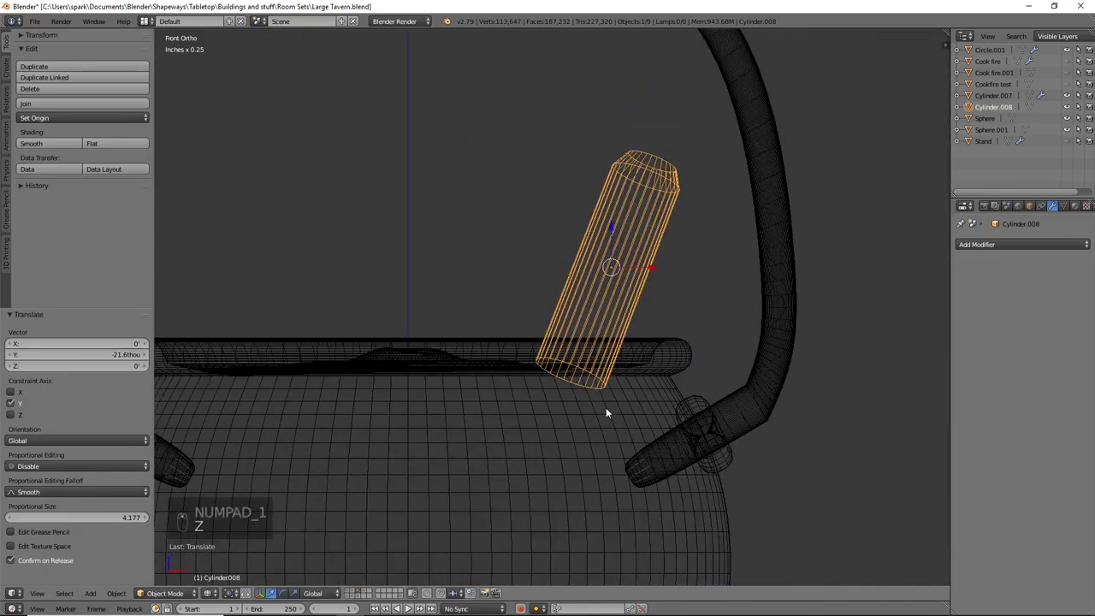
{"action": "key", "text": "Tab"}
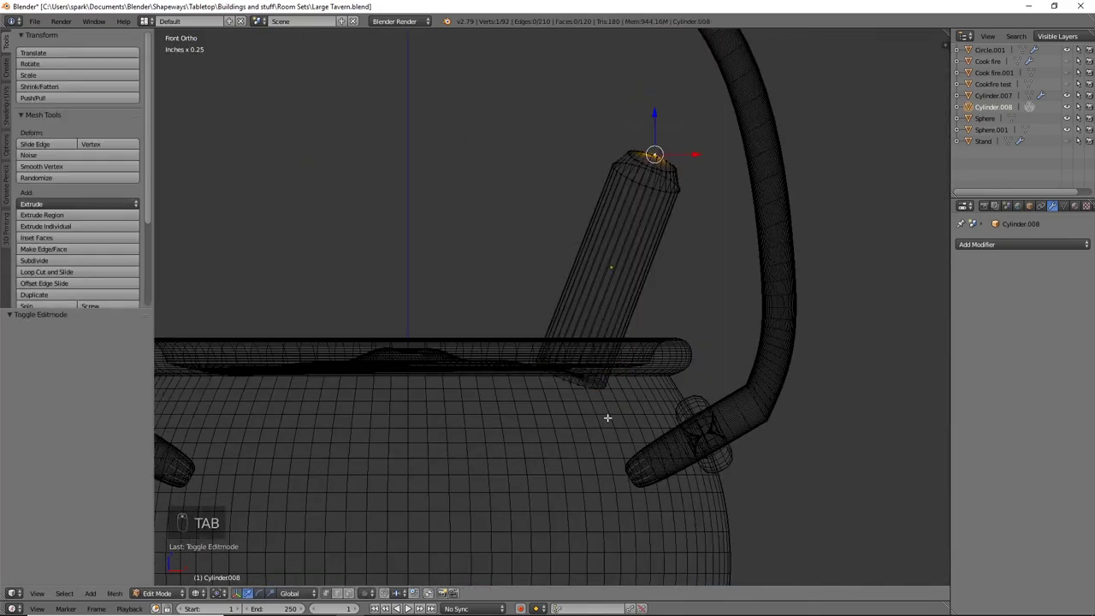
{"action": "right_click", "coordinate": [568, 380], "text": "alt"}
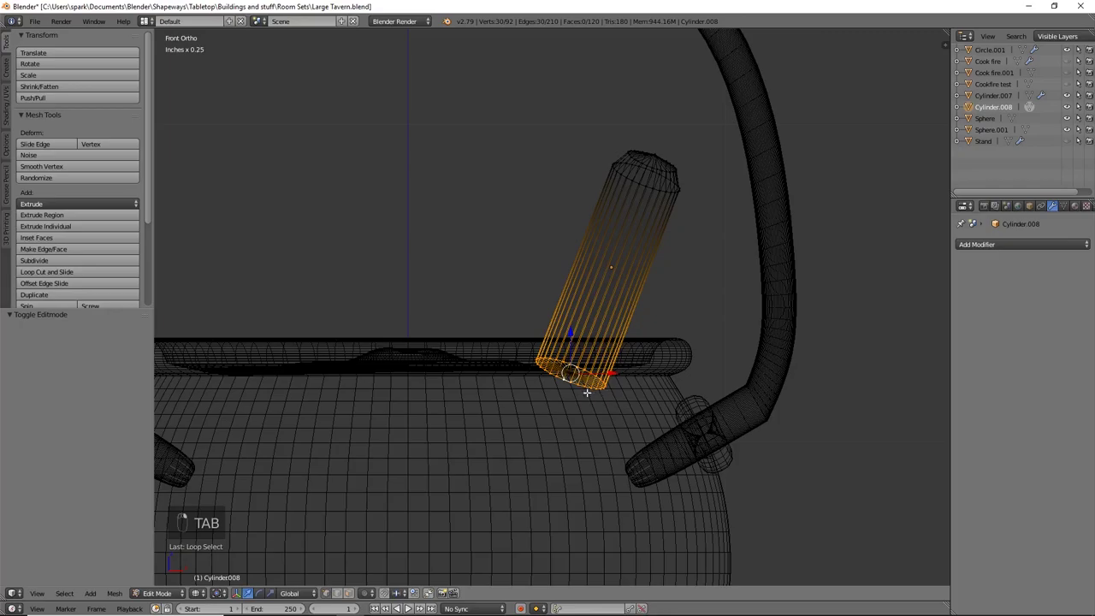
{"action": "right_click", "coordinate": [575, 375], "text": "shift"}
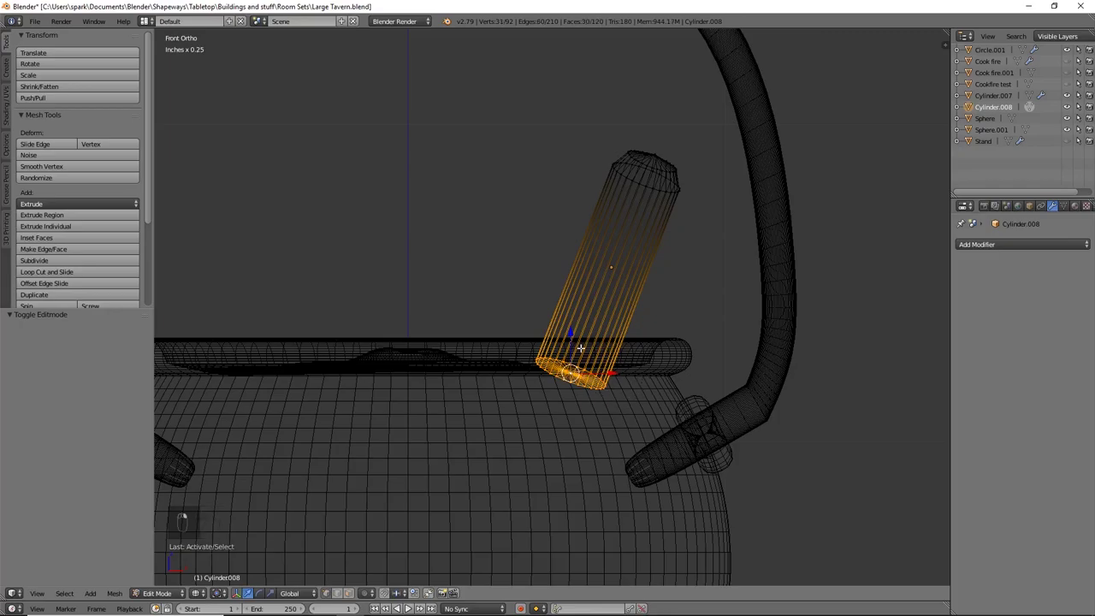
{"action": "left_click_drag", "start_coordinate": [573, 335], "coordinate": [547, 431]}
{"action": "key", "text": "a"}
{"action": "key", "text": "Tab"}
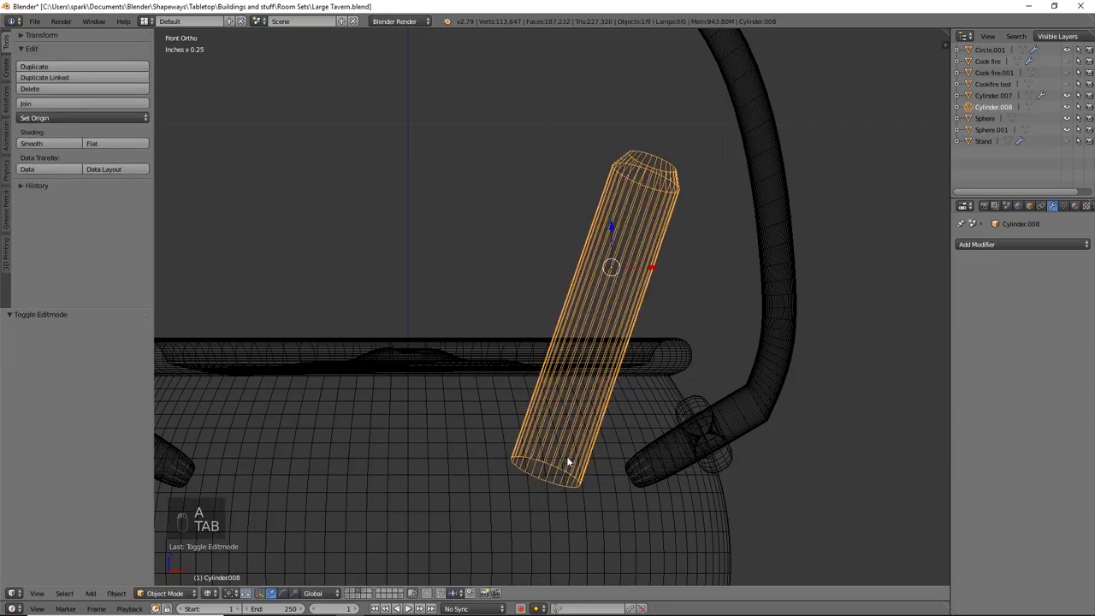
Step: Nudge the tilted cylinder slightly in positive X beside the pot's inner rim, and save the file
{"action": "mouse_move", "coordinate": [567, 457]}
{"action": "middle_mouse_down"}
{"action": "mouse_move", "coordinate": [651, 465]}
{"action": "mouse_move", "coordinate": [655, 473]}
{"action": "mouse_move", "coordinate": [623, 469]}
{"action": "mouse_move", "coordinate": [634, 499]}
{"action": "mouse_move", "coordinate": [669, 468]}
{"action": "mouse_move", "coordinate": [771, 460]}
{"action": "mouse_move", "coordinate": [765, 440]}
{"action": "mouse_move", "coordinate": [374, 447]}
{"action": "mouse_move", "coordinate": [508, 379]}
{"action": "mouse_move", "coordinate": [568, 409]}
{"action": "mouse_move", "coordinate": [628, 403]}
{"action": "mouse_move", "coordinate": [574, 414]}
{"action": "mouse_move", "coordinate": [657, 402]}
{"action": "mouse_move", "coordinate": [716, 428]}
{"action": "mouse_move", "coordinate": [592, 450]}
{"action": "mouse_move", "coordinate": [624, 485]}
{"action": "middle_mouse_up"}
{"action": "key", "text": "z"}
{"action": "scroll", "coordinate": [765, 440], "scroll_direction": "up", "scroll_amount": 5}
{"action": "key", "text": "z"}
{"action": "scroll", "coordinate": [574, 414], "scroll_direction": "down", "scroll_amount": 5}
{"action": "key", "text": "z"}
{"action": "scroll", "coordinate": [592, 450], "scroll_direction": "up", "scroll_amount": 4}
{"action": "left_click_drag", "start_coordinate": [625, 302], "coordinate": [632, 302]}
{"action": "middle_click_drag", "start_coordinate": [632, 302], "coordinate": [611, 420]}
{"action": "scroll", "coordinate": [631, 432], "scroll_direction": "down", "scroll_amount": 5}
{"action": "key", "text": "Tab"}
{"action": "key", "text": "Tab"}
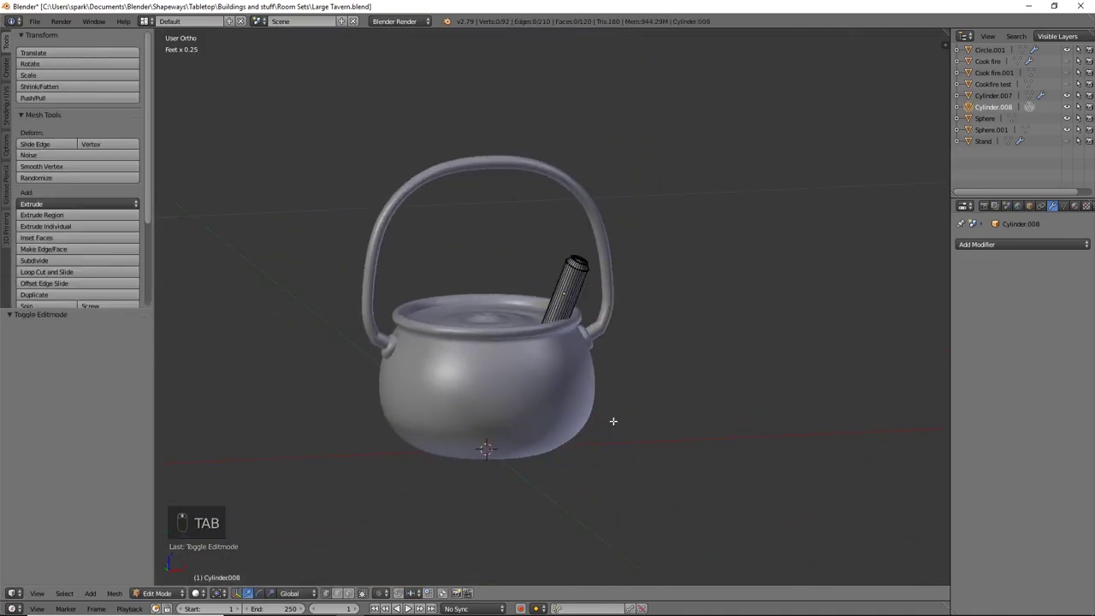
{"action": "key", "text": "ctrl+s"}
Step: Rename the pot body Circle.001 to Cauldron and apply its Subsurf modifier
{"action": "right_click", "coordinate": [511, 394]}
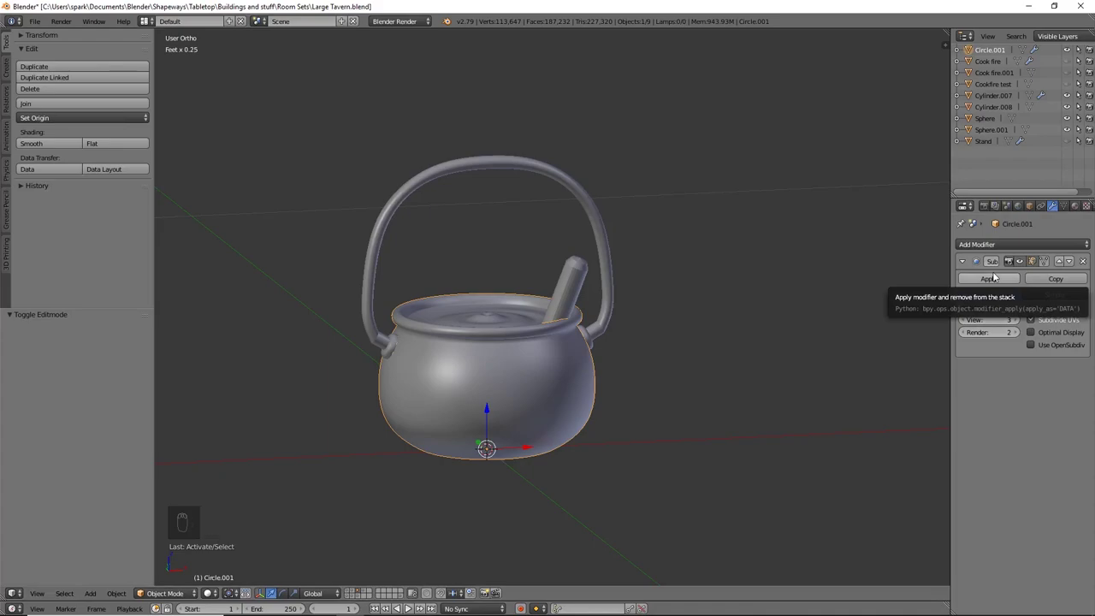
{"action": "double_click", "coordinate": [988, 52]}
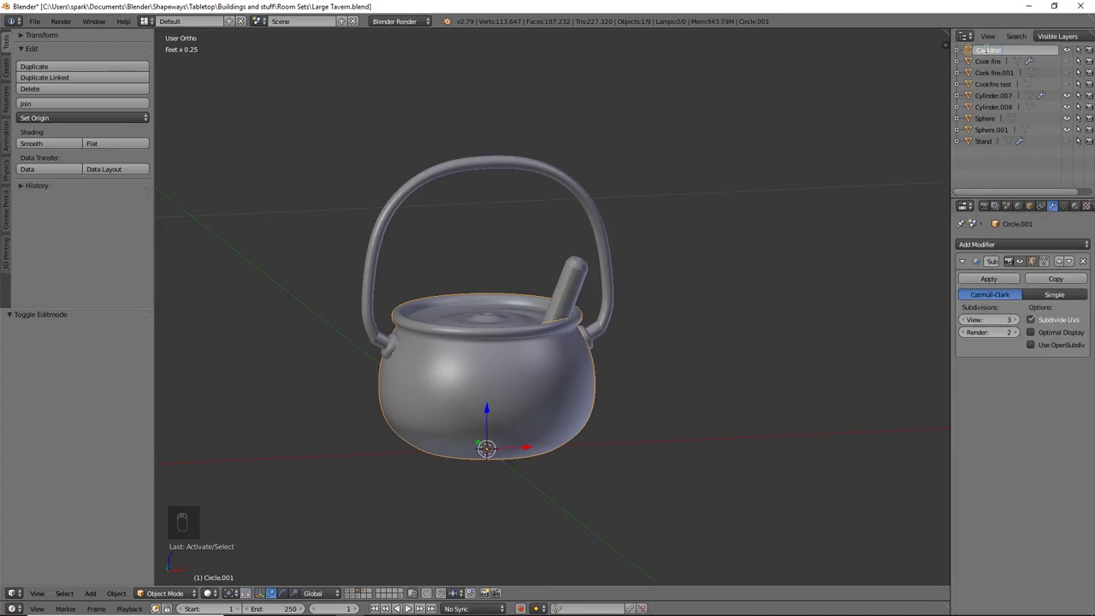
{"action": "key", "text": "Return"}
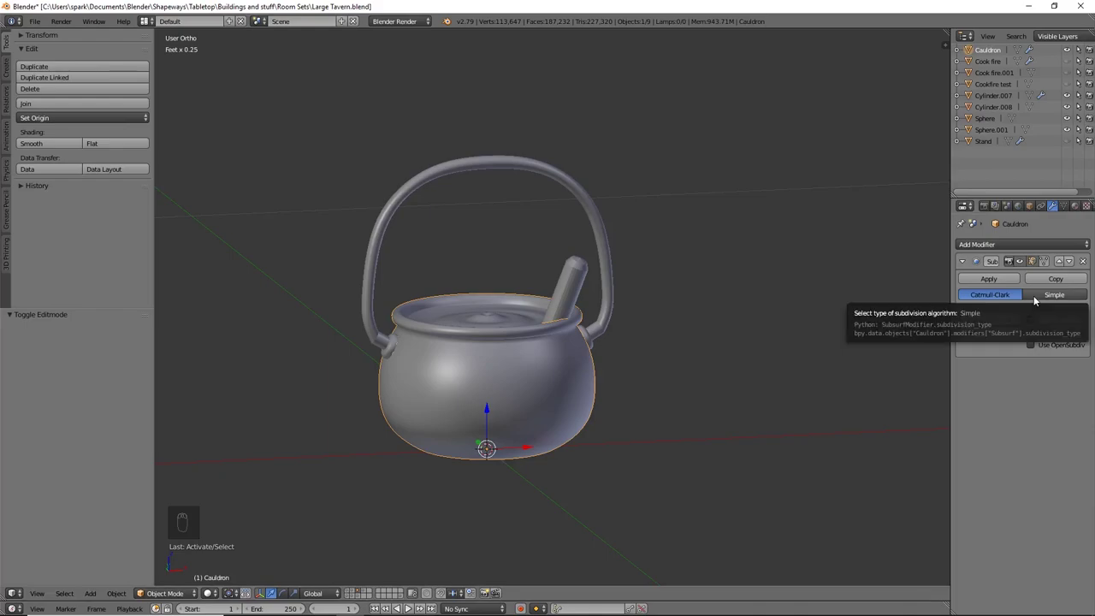
{"action": "left_click", "coordinate": [989, 279]}
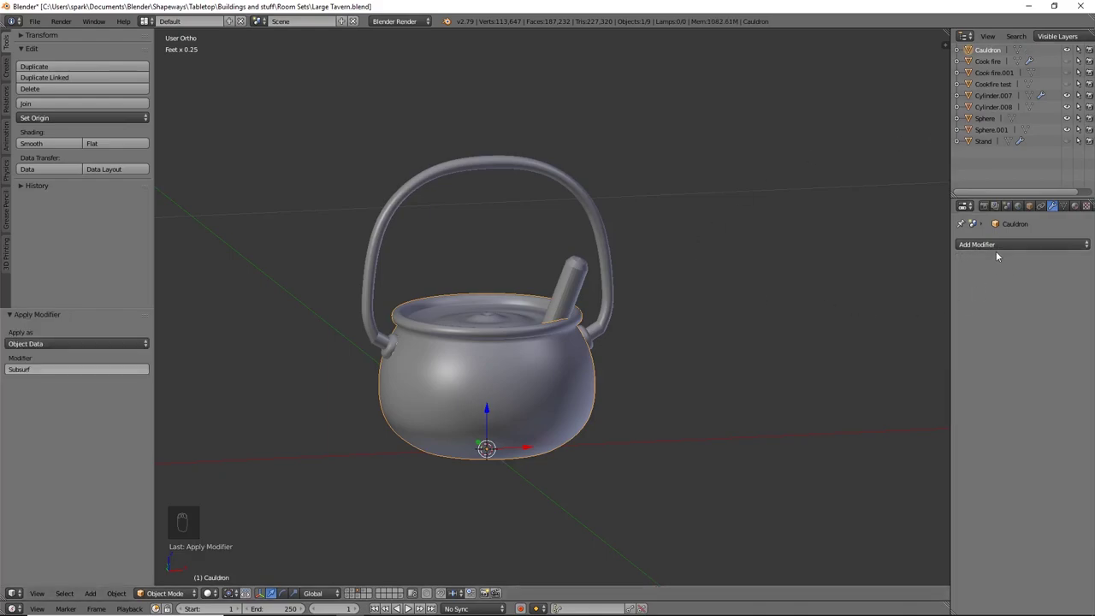
Step: Add a Boolean modifier to the Cauldron with the Union operation, and copy it three times
{"action": "left_click", "coordinate": [994, 245]}
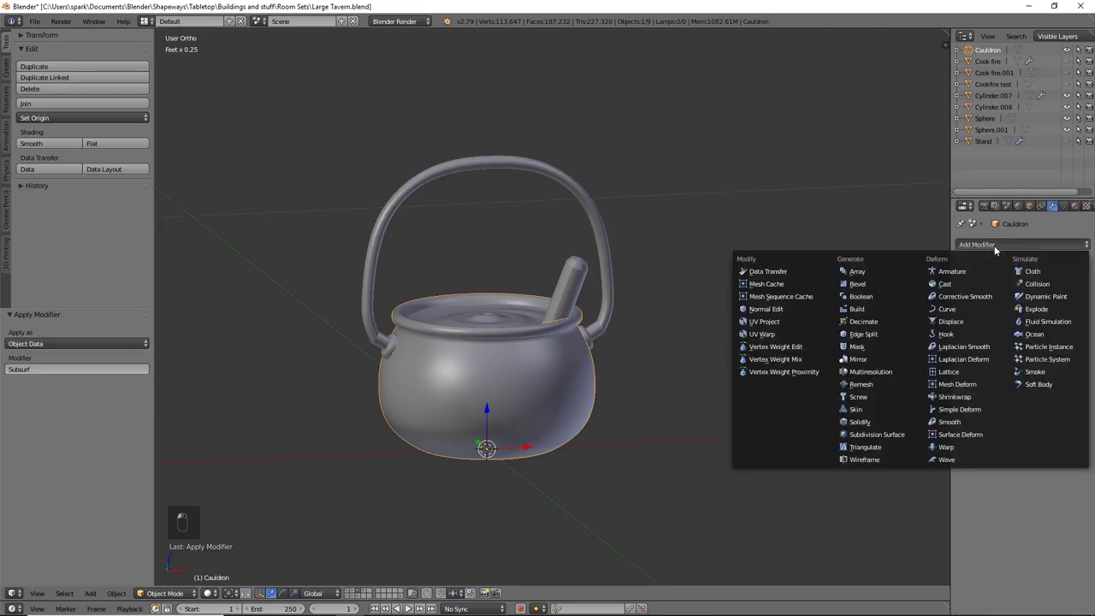
{"action": "left_click", "coordinate": [860, 301]}
{"action": "left_click", "coordinate": [990, 307]}
{"action": "left_click", "coordinate": [980, 288]}
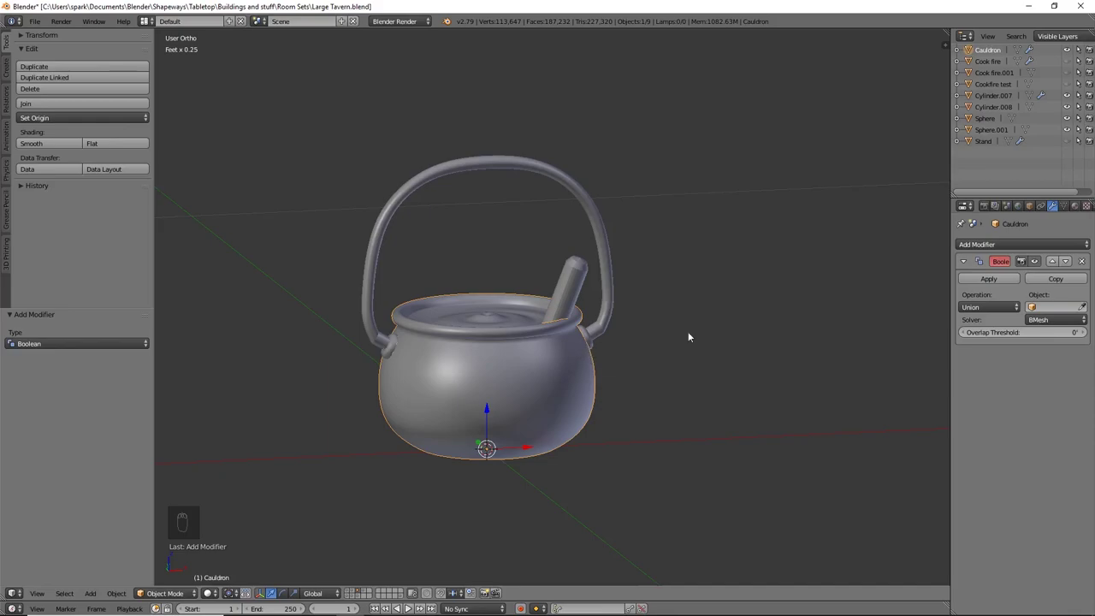
{"action": "left_click", "coordinate": [1072, 281]}
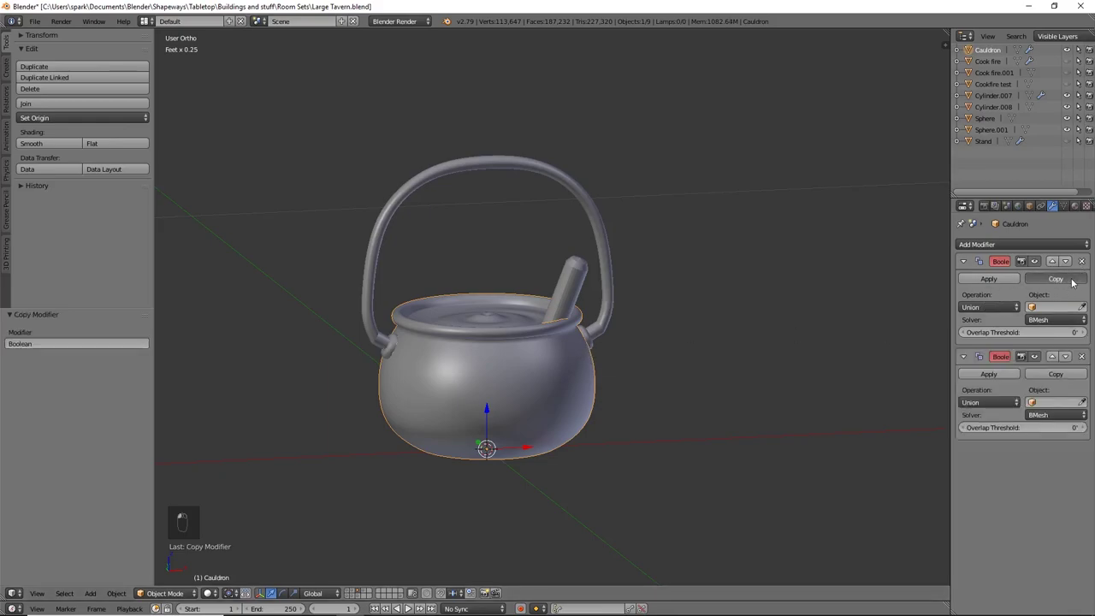
{"action": "left_click", "coordinate": [1072, 280]}
{"action": "left_click", "coordinate": [1072, 281]}
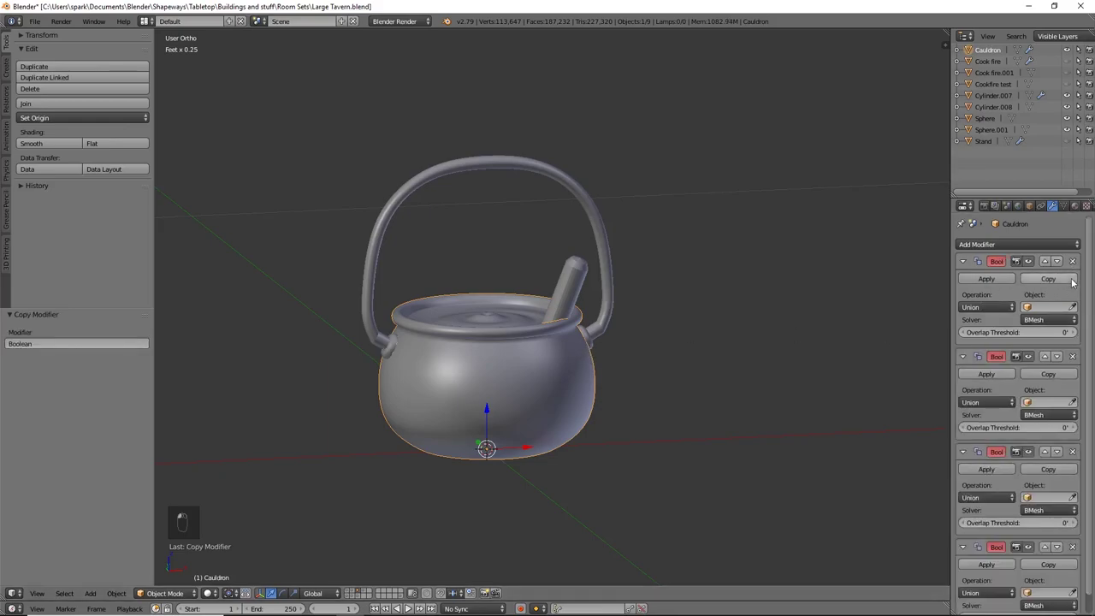
Step: Use the tilted cylinder as the first Boolean's union object and apply that modifier
{"action": "left_click", "coordinate": [569, 281]}
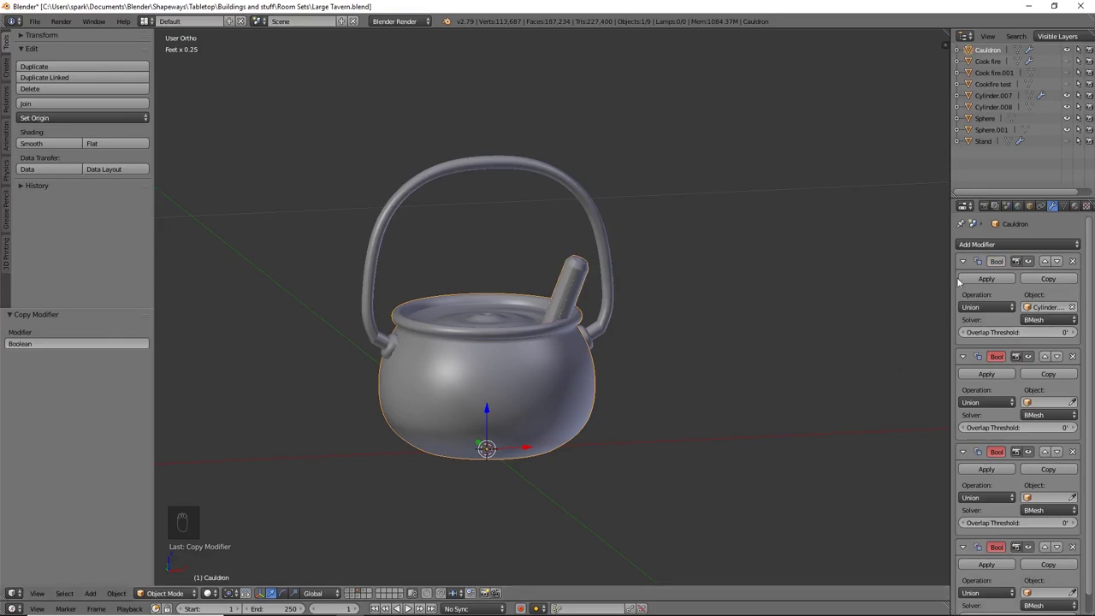
{"action": "left_click", "coordinate": [984, 279]}
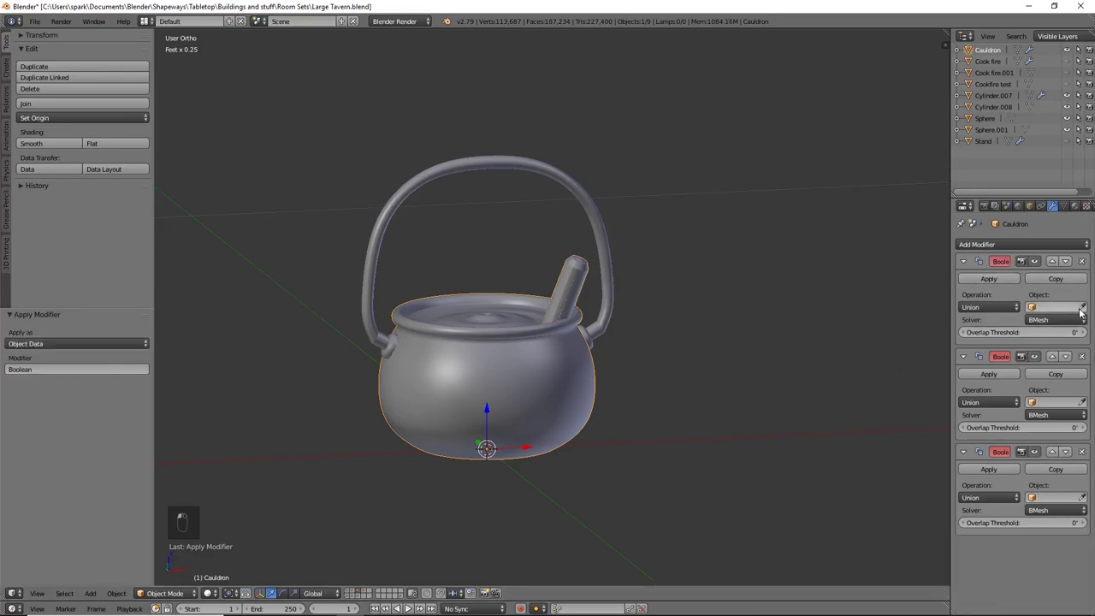
Step: Set the lugs Sphere.001 and Sphere as the union objects of the next two Booleans, and apply both modifiers
{"action": "left_click", "coordinate": [398, 335]}
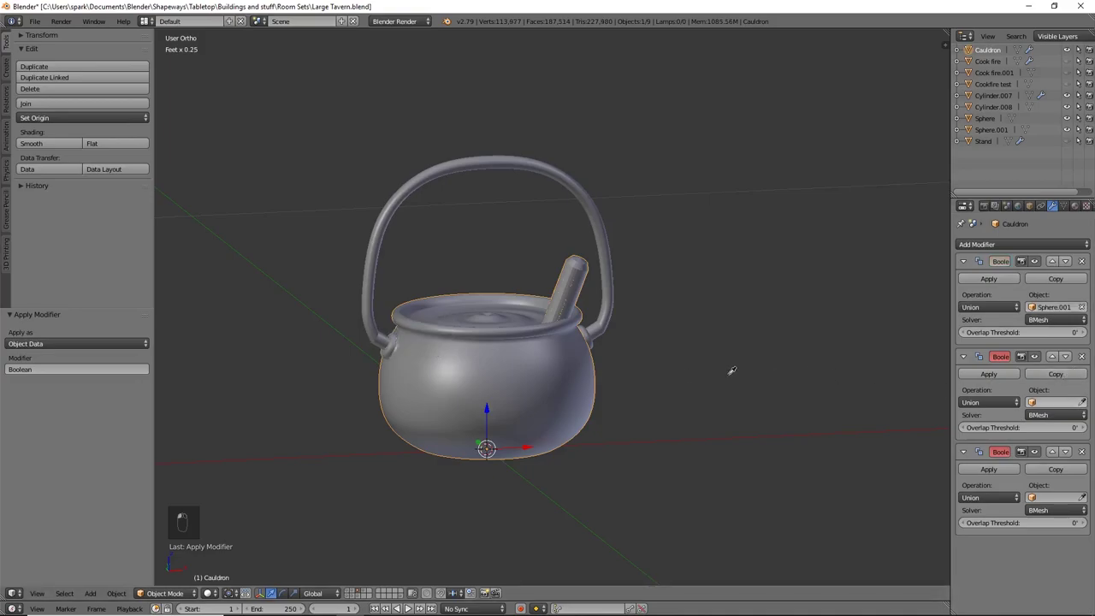
{"action": "left_click", "coordinate": [588, 342]}
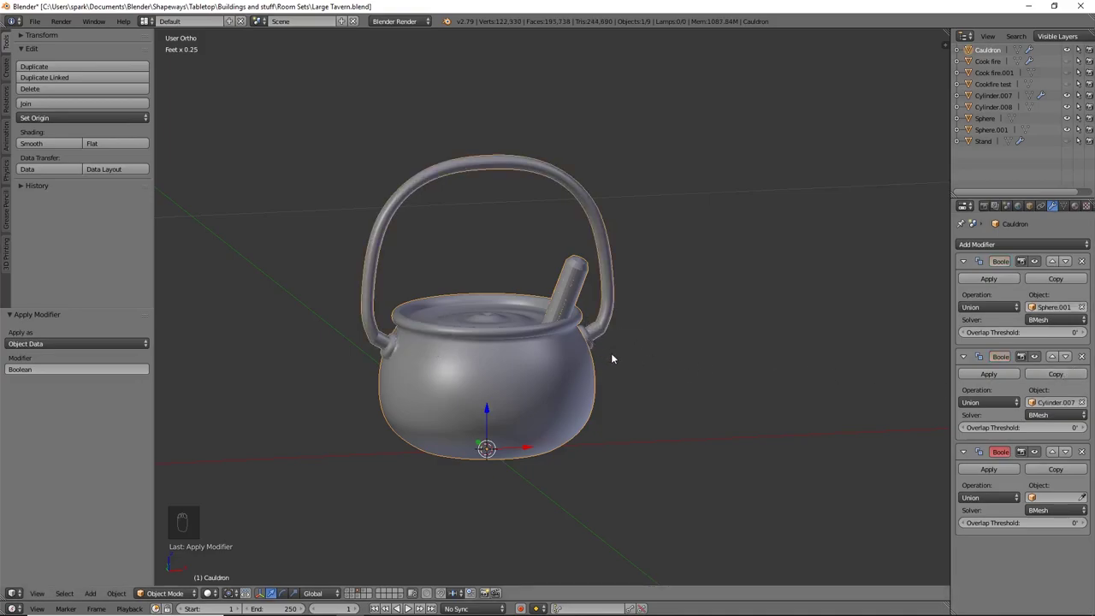
{"action": "left_click", "coordinate": [1081, 403]}
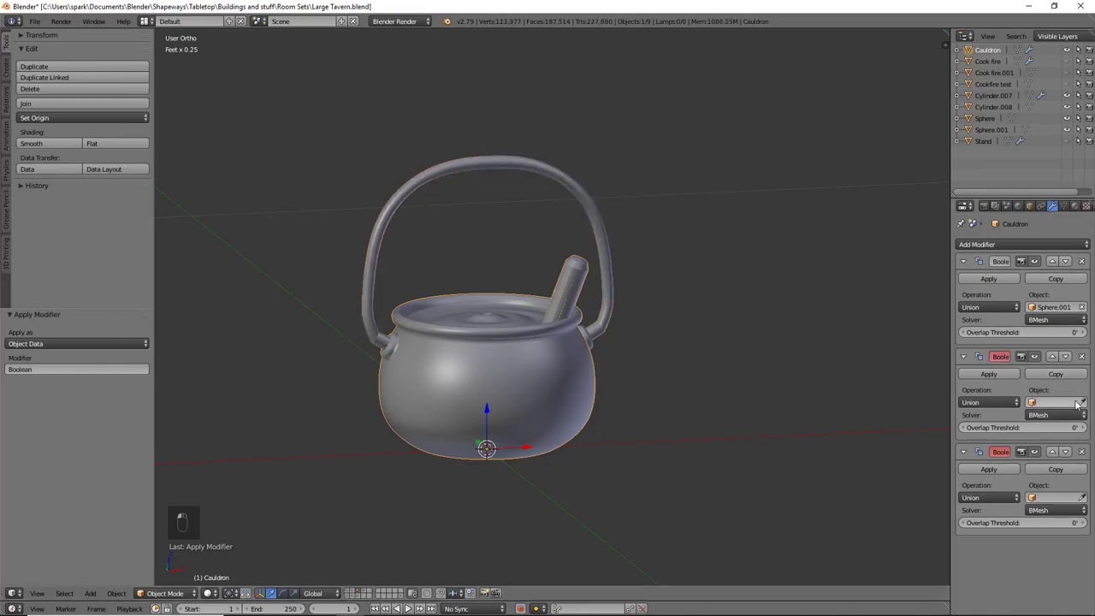
{"action": "left_click", "coordinate": [1083, 403]}
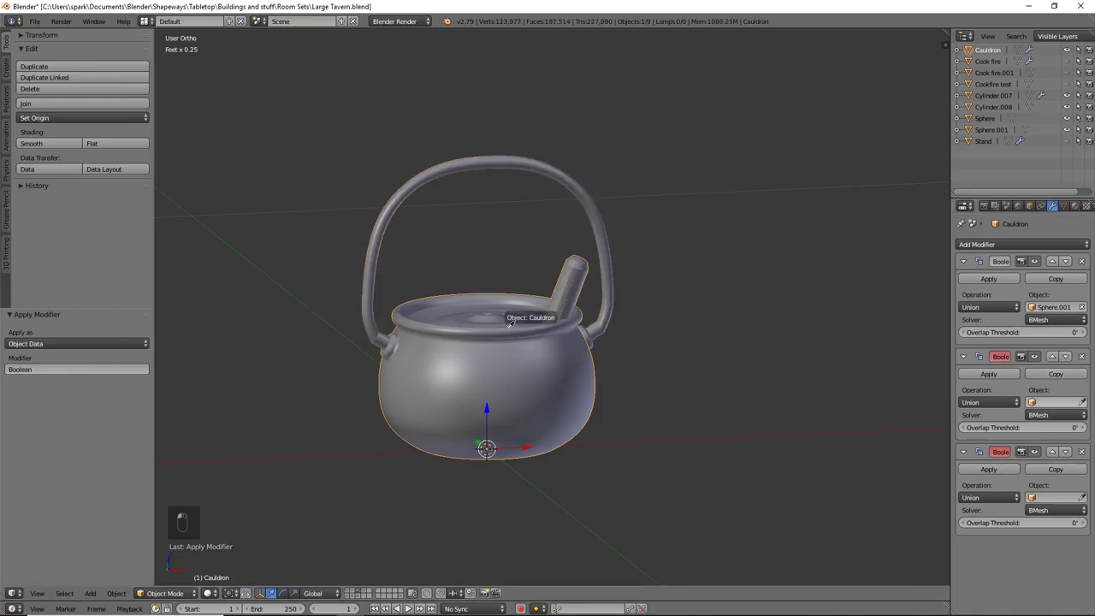
{"action": "left_click", "coordinate": [589, 327]}
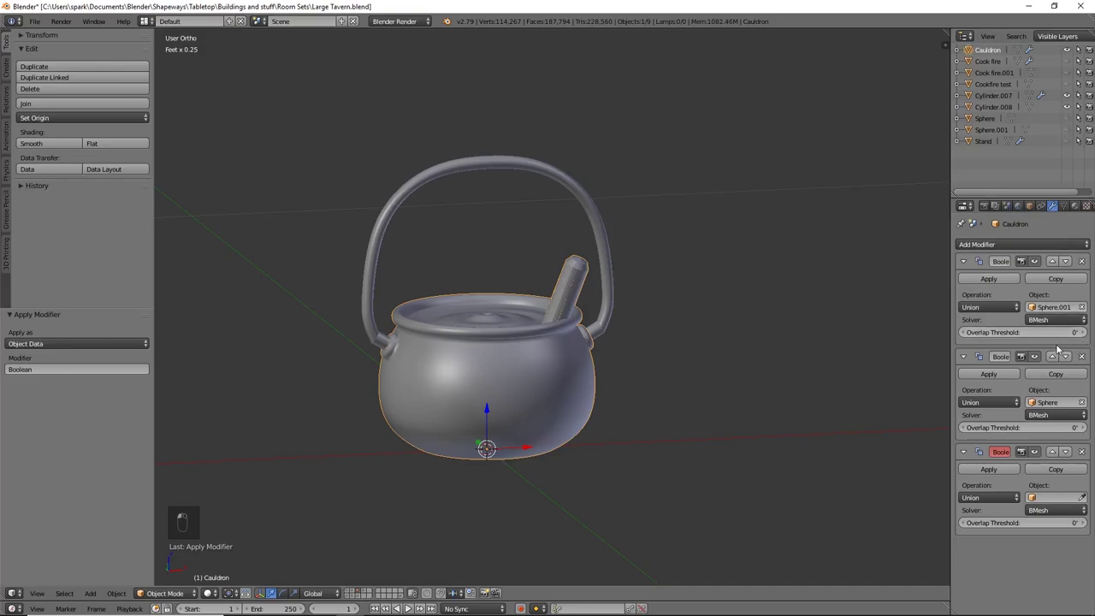
{"action": "left_click", "coordinate": [998, 373]}
{"action": "left_click", "coordinate": [999, 281]}
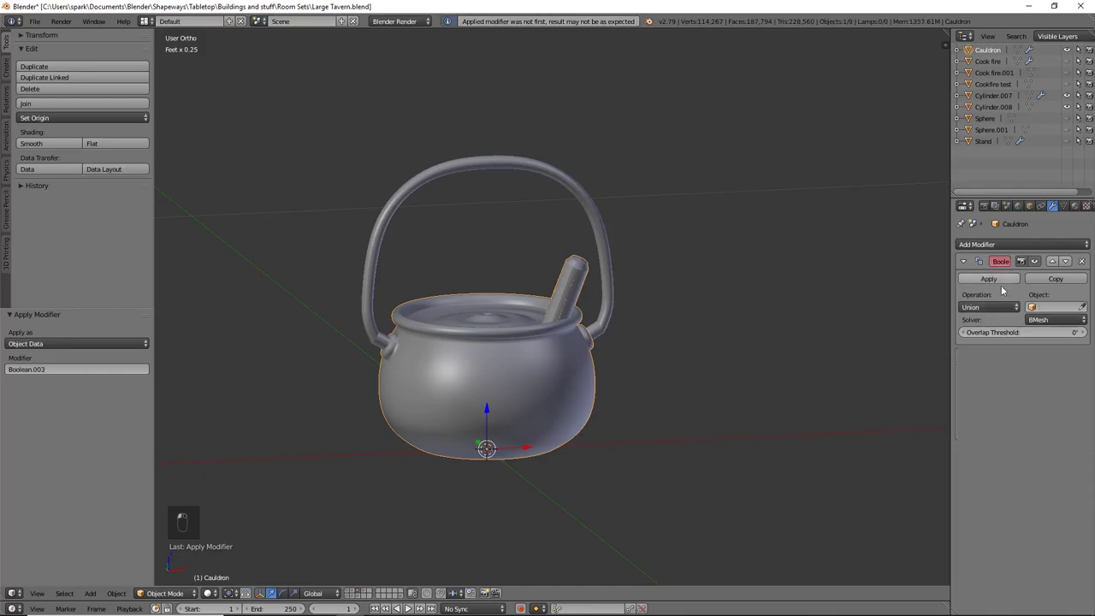
Step: Set the handle Cylinder.007 as the last Boolean's union object and apply that modifier to the Cauldron
{"action": "left_click", "coordinate": [1082, 307]}
{"action": "left_click", "coordinate": [585, 171]}
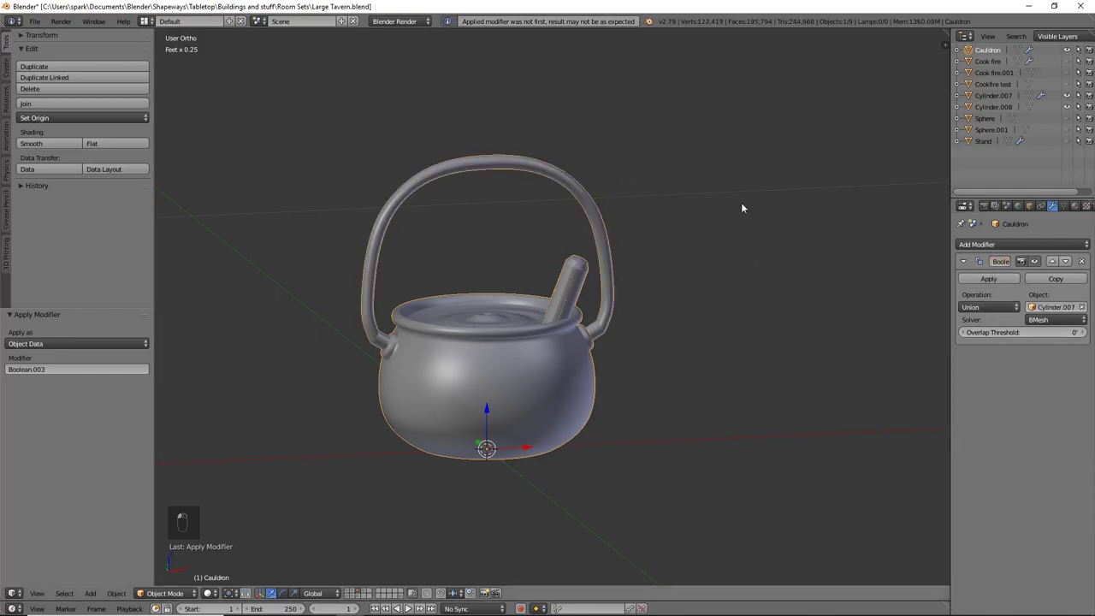
{"action": "left_click", "coordinate": [1000, 278]}
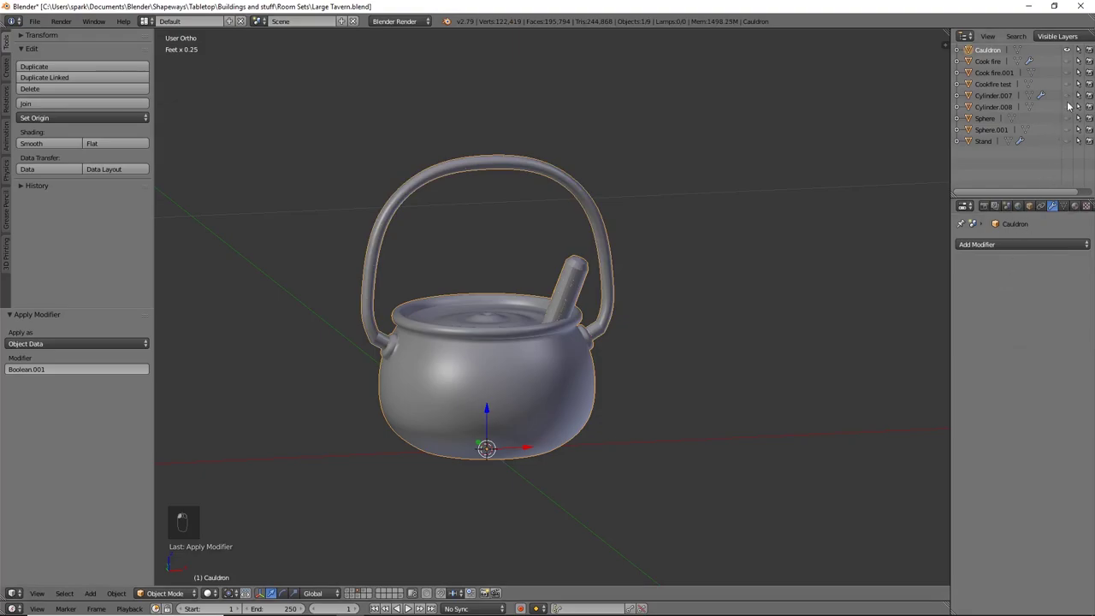
Step: Inspect the merged Cauldron mesh in wireframe around the lugs, handle joints and stick
{"action": "key", "text": "Tab"}
{"action": "scroll", "coordinate": [591, 376], "scroll_direction": "up", "scroll_amount": 5}
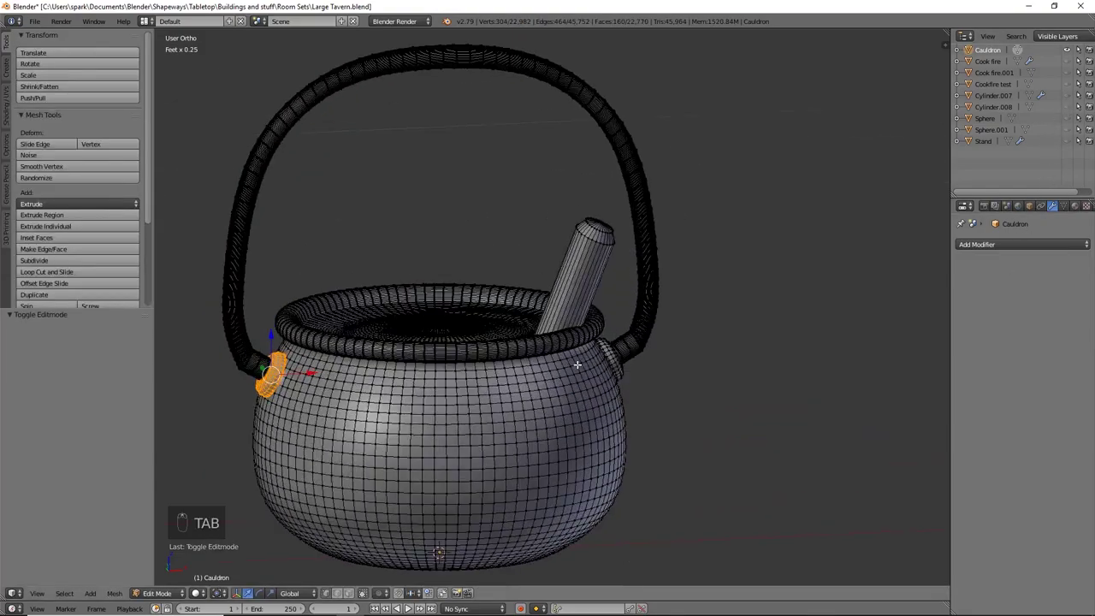
{"action": "key", "text": "z"}
{"action": "middle_click_drag", "start_coordinate": [601, 379], "coordinate": [485, 331]}
{"action": "key", "text": "Tab"}
{"action": "mouse_move", "coordinate": [440, 374]}
{"action": "middle_mouse_down"}
{"action": "mouse_move", "coordinate": [587, 330]}
{"action": "mouse_move", "coordinate": [249, 546]}
{"action": "middle_mouse_up"}
{"action": "key", "text": "z"}
Step: Apply the Cauldron's rotation and scale
{"action": "left_click", "coordinate": [116, 593]}
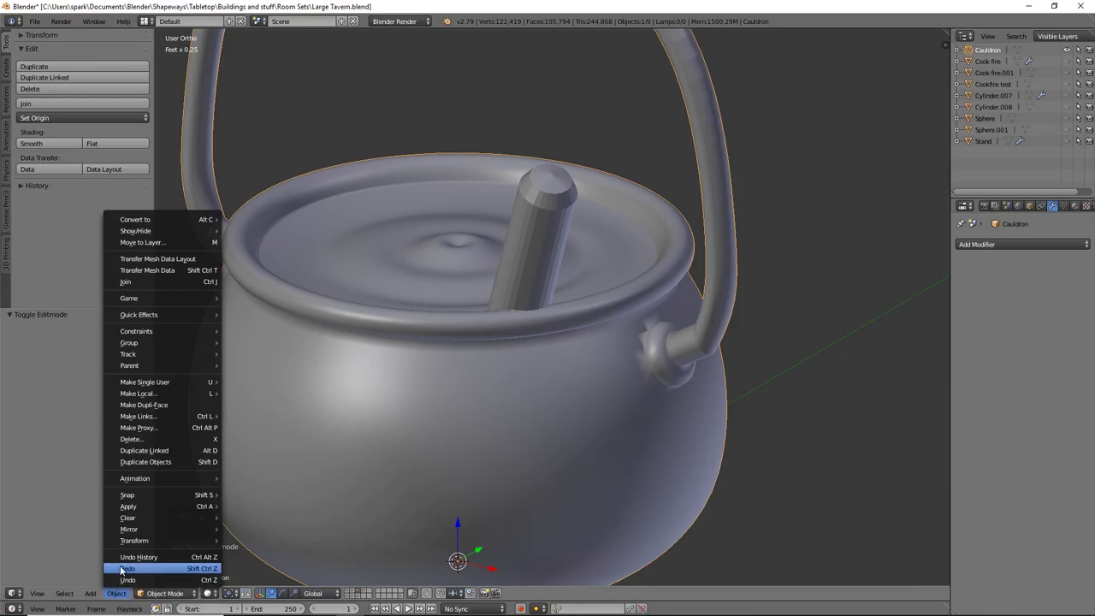
{"action": "mouse_move", "coordinate": [148, 512]}
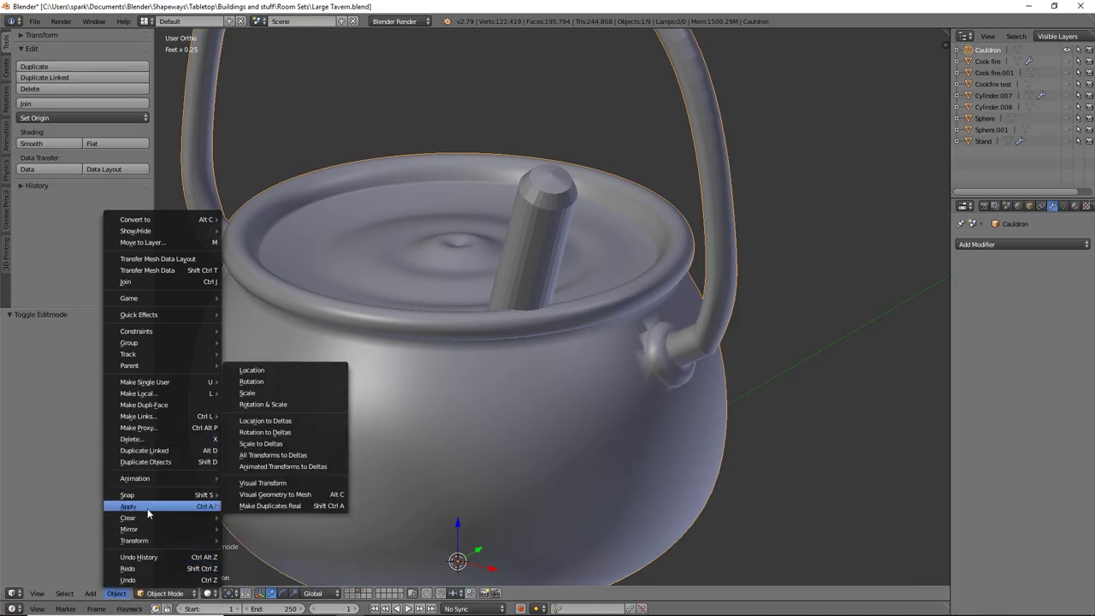
{"action": "left_click", "coordinate": [312, 405]}
{"action": "scroll", "coordinate": [522, 441], "scroll_direction": "down", "scroll_amount": 3}
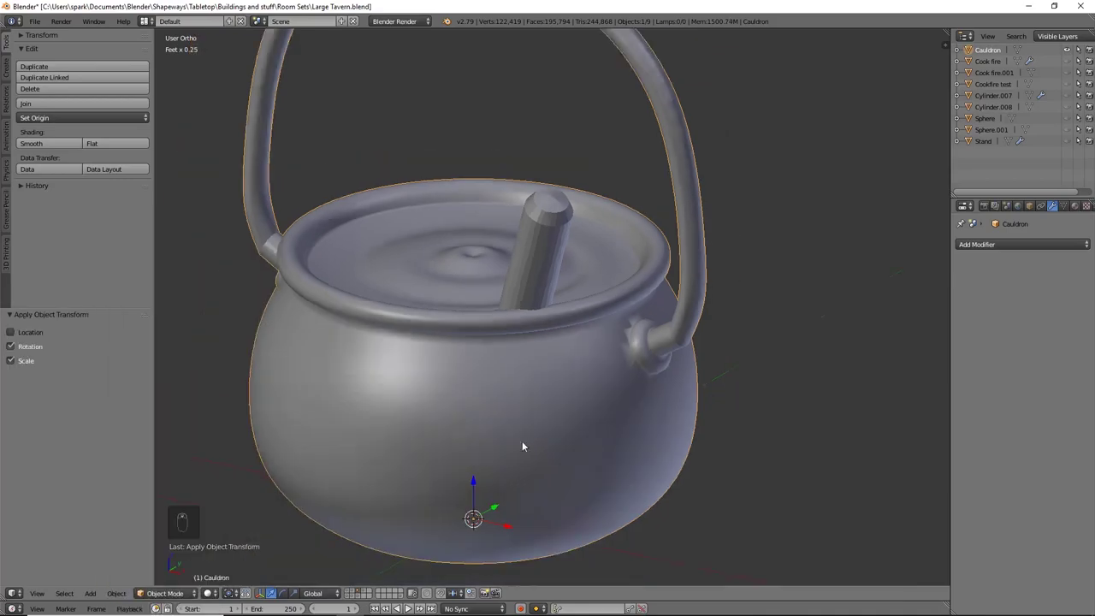
{"action": "middle_click_drag", "start_coordinate": [538, 451], "coordinate": [640, 518]}
{"action": "key", "text": "Tab"}
{"action": "key", "text": "Tab"}
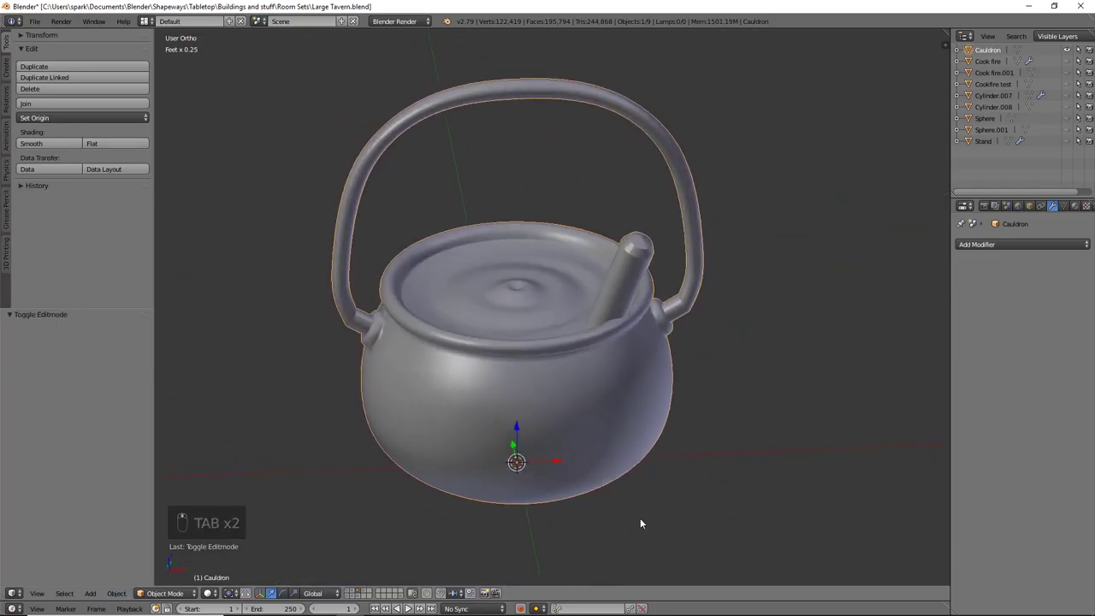
{"action": "key", "text": "Tab"}
{"action": "key", "text": "Tab"}
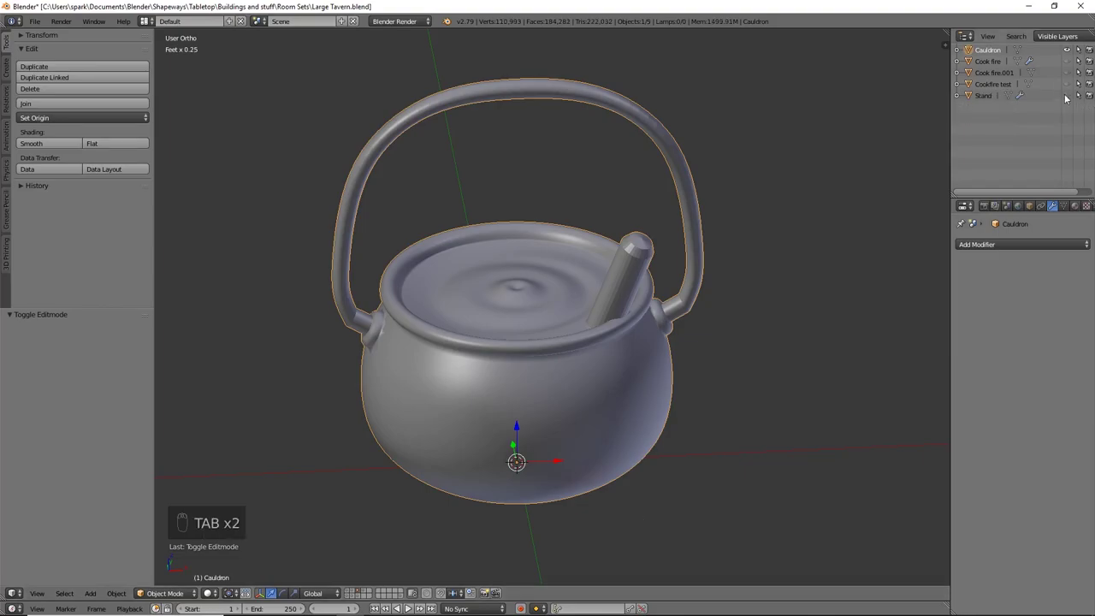
Step: Unhide the Stand and Cook fire.001, and raise the Cauldron about 489 thou along Z to the crossbar
{"action": "left_click", "coordinate": [1067, 95]}
{"action": "left_click", "coordinate": [1067, 95]}
{"action": "left_click", "coordinate": [1067, 73]}
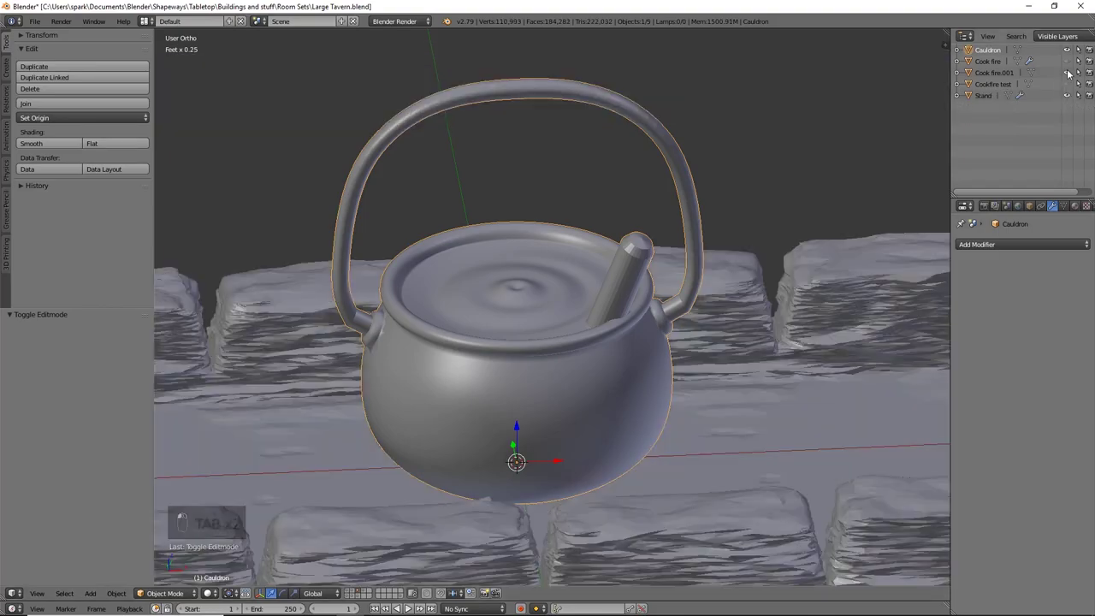
{"action": "scroll", "coordinate": [753, 296], "scroll_direction": "down", "scroll_amount": 5}
{"action": "middle_click_drag", "start_coordinate": [739, 326], "coordinate": [717, 321]}
{"action": "key", "text": "KP_1"}
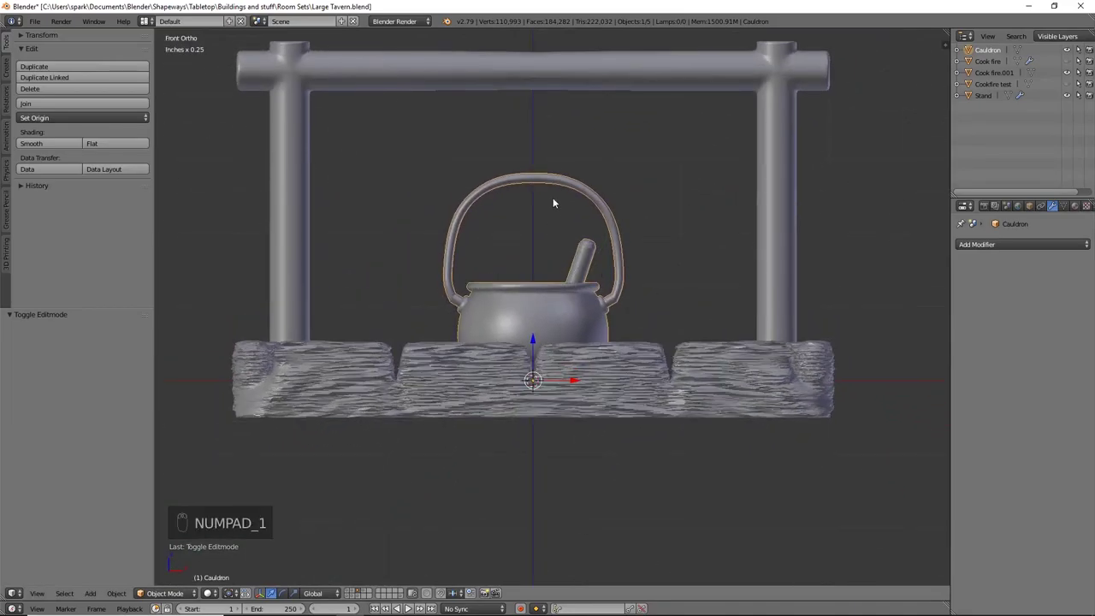
{"action": "left_click_drag", "start_coordinate": [532, 342], "coordinate": [532, 197]}
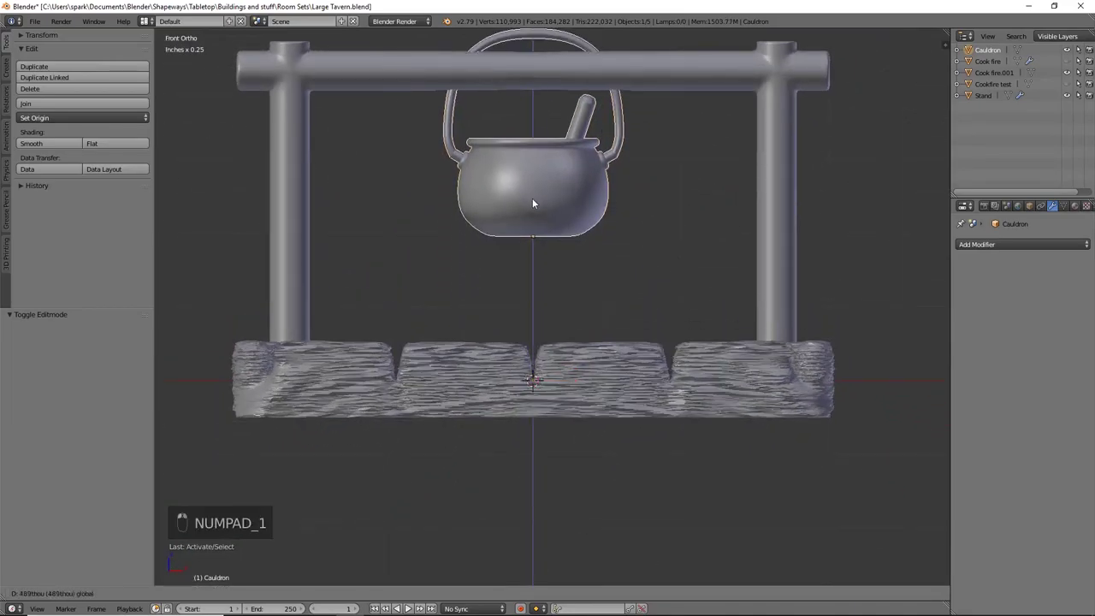
Step: Rotate the Cauldron 90° in the top view so its handle crosses the stand's beam
{"action": "key", "text": "KP_7"}
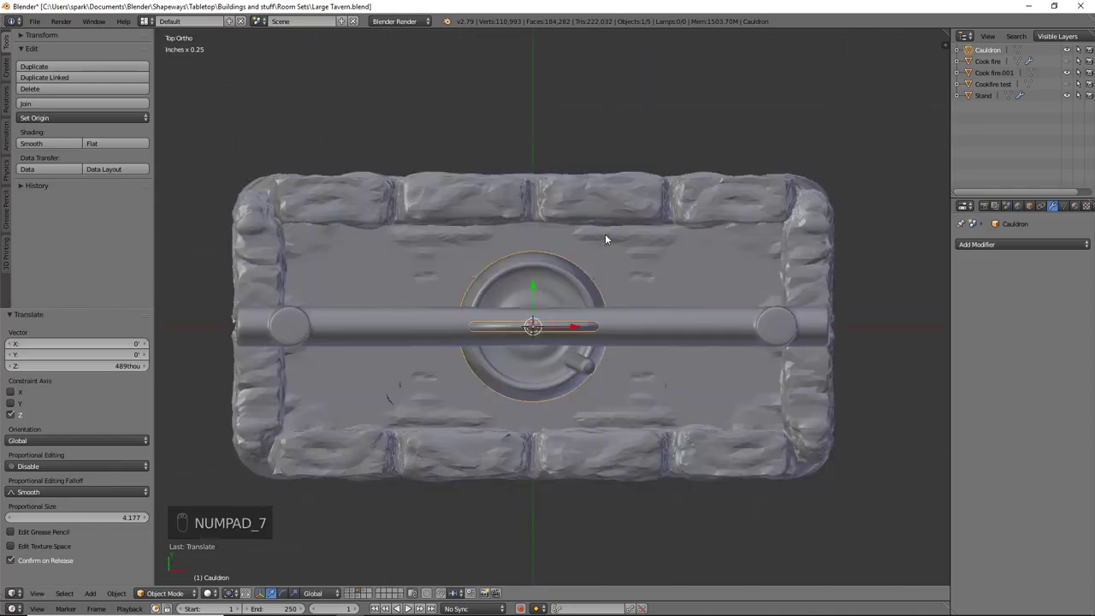
{"action": "middle_click_drag", "start_coordinate": [605, 239], "coordinate": [602, 302], "text": "shift"}
{"action": "key", "text": "r"}
{"action": "key", "text": "9"}
{"action": "key", "text": "0"}
{"action": "key", "text": "Return"}
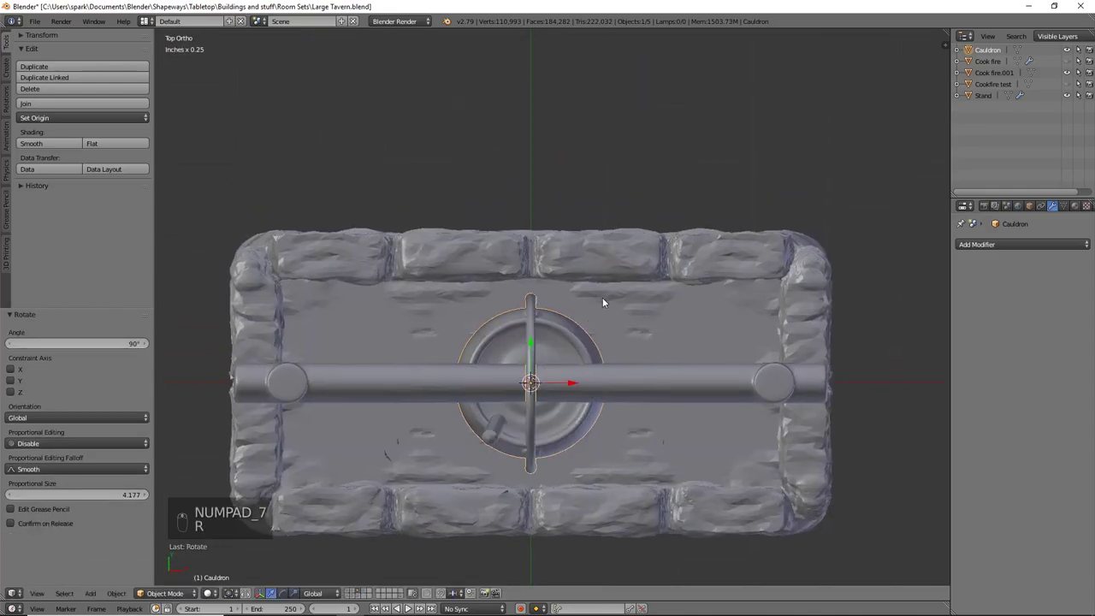
{"action": "middle_click_drag", "start_coordinate": [642, 433], "coordinate": [714, 349]}
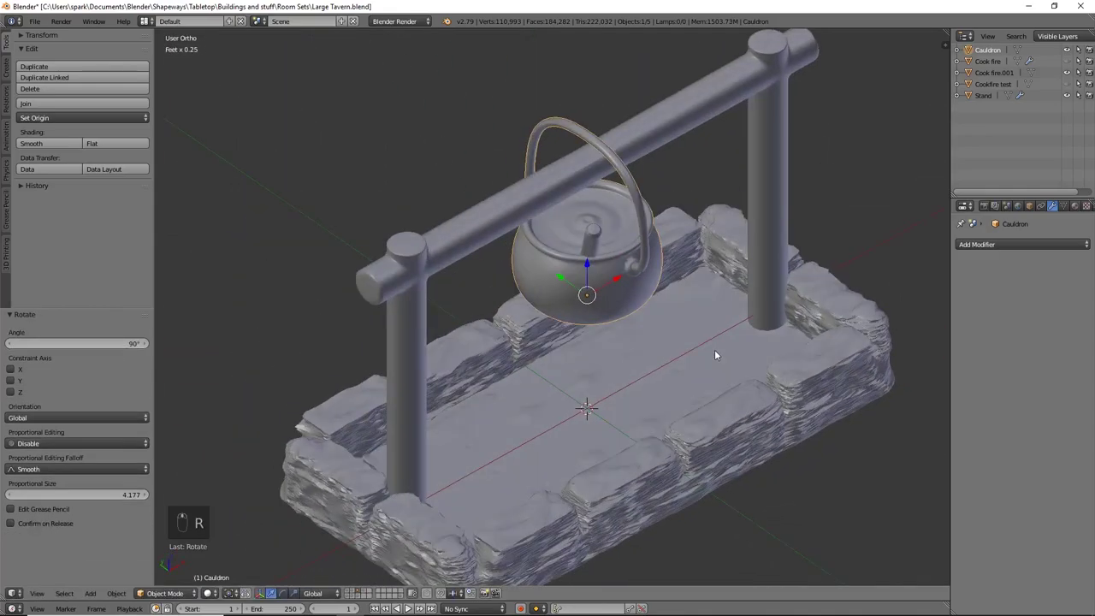
Step: Lower the Cauldron about 69.6 thou along Z so the handle's top rests on the beam
{"action": "key", "text": "KP_1"}
{"action": "middle_click_drag", "start_coordinate": [647, 140], "coordinate": [602, 299], "text": "shift"}
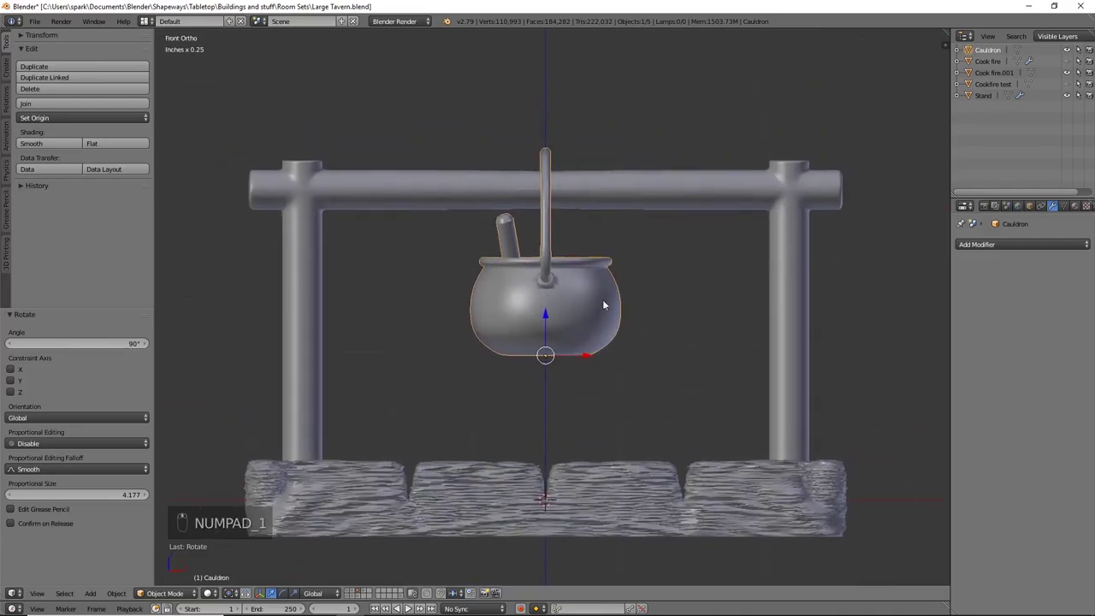
{"action": "left_click_drag", "start_coordinate": [543, 316], "coordinate": [546, 332]}
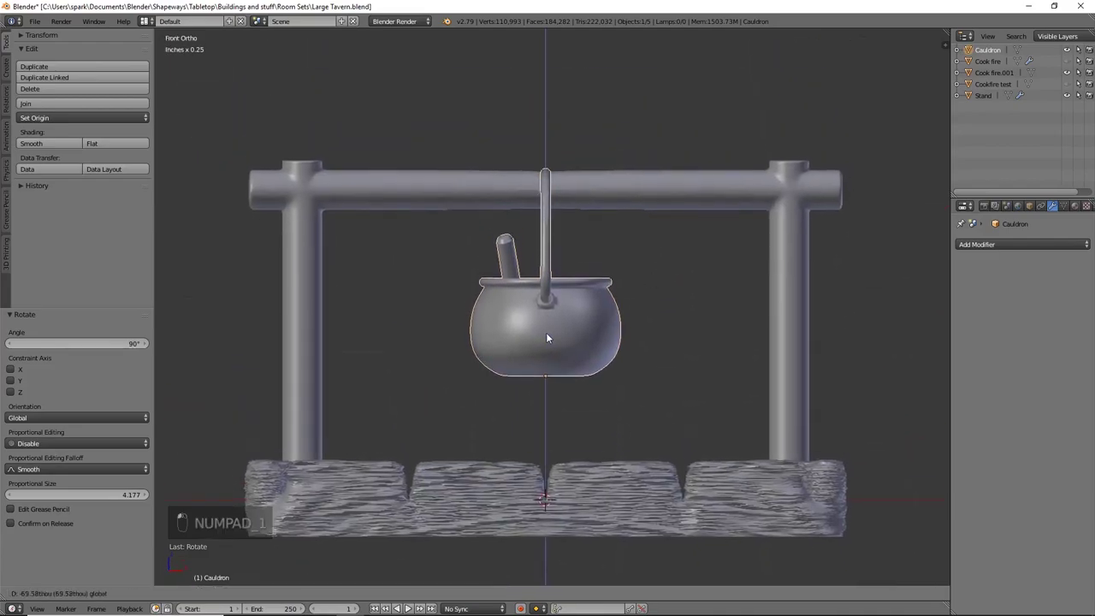
{"action": "middle_click_drag", "start_coordinate": [546, 332], "coordinate": [700, 364]}
{"action": "middle_click_drag", "start_coordinate": [689, 251], "coordinate": [636, 310]}
{"action": "scroll", "coordinate": [671, 291], "scroll_direction": "down", "scroll_amount": 2}
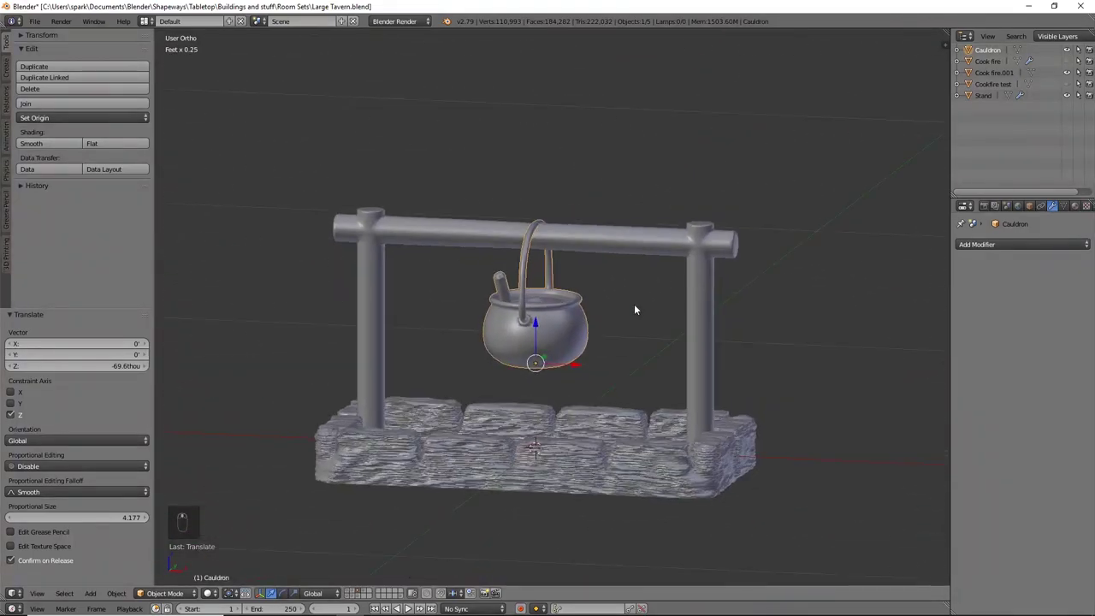
Step: Duplicate the stone base Cook fire.001 in place and hide the original
{"action": "middle_click_drag", "start_coordinate": [637, 364], "coordinate": [588, 399]}
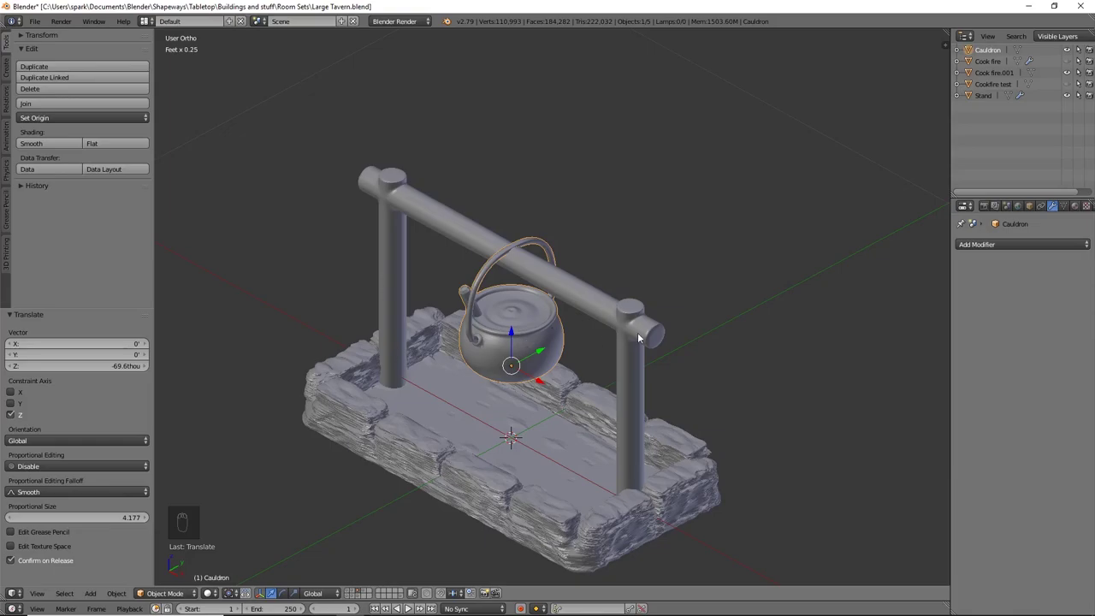
{"action": "middle_click_drag", "start_coordinate": [637, 338], "coordinate": [476, 247]}
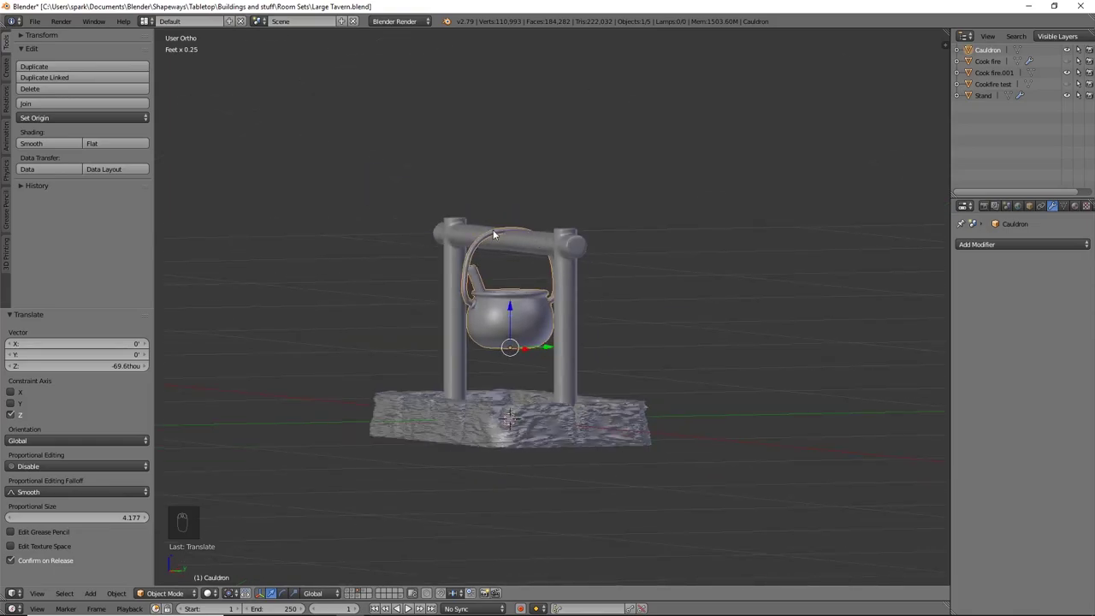
{"action": "scroll", "coordinate": [500, 363], "scroll_direction": "up", "scroll_amount": 4}
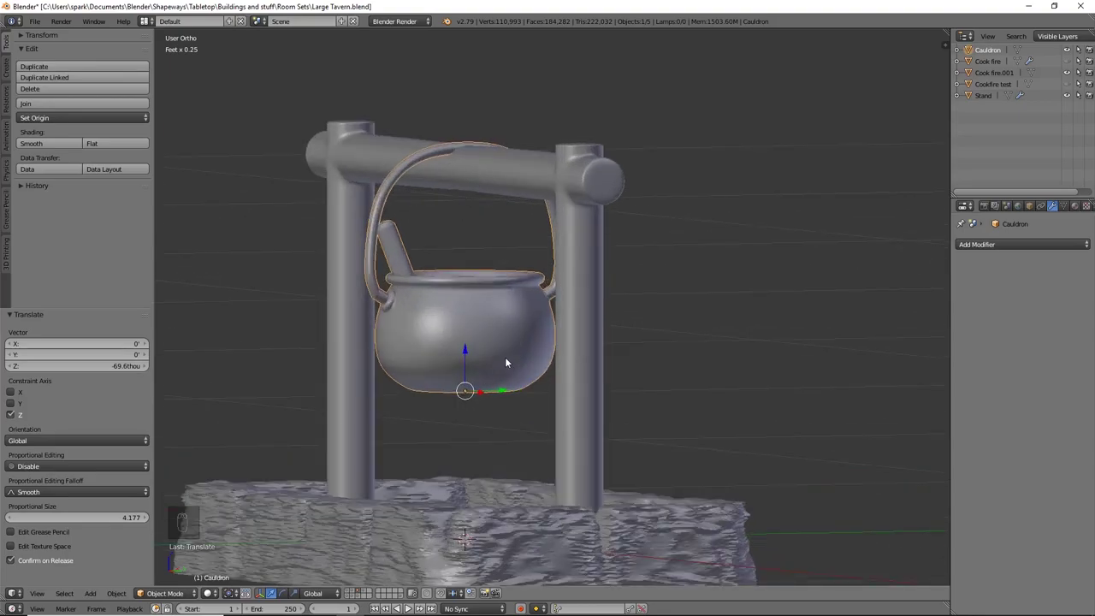
{"action": "middle_click_drag", "start_coordinate": [516, 356], "coordinate": [556, 192], "text": "shift"}
{"action": "right_click", "coordinate": [512, 402]}
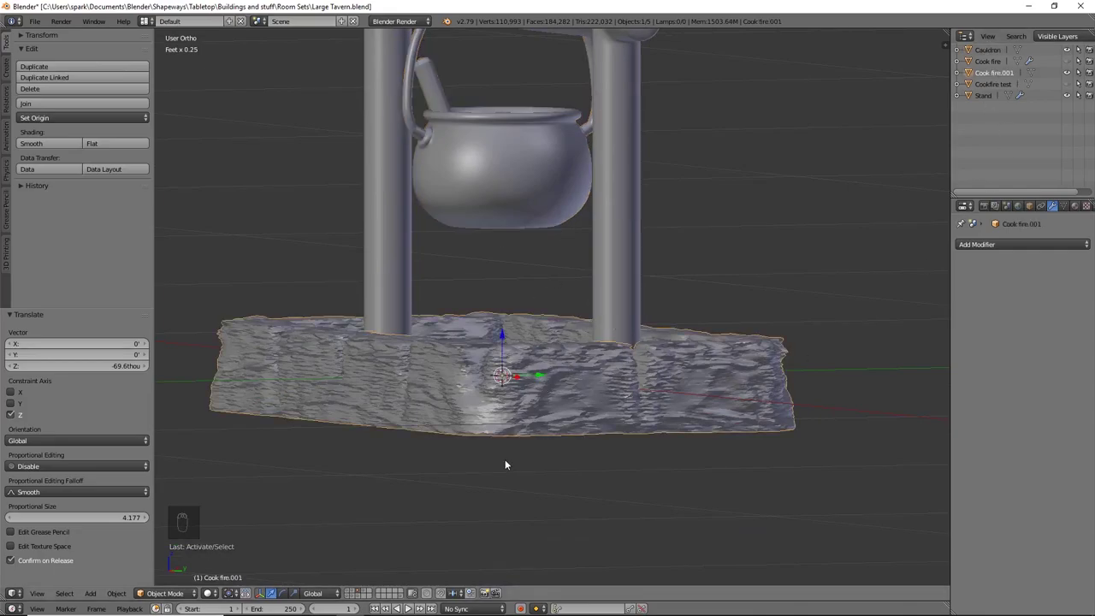
{"action": "left_click", "coordinate": [166, 594]}
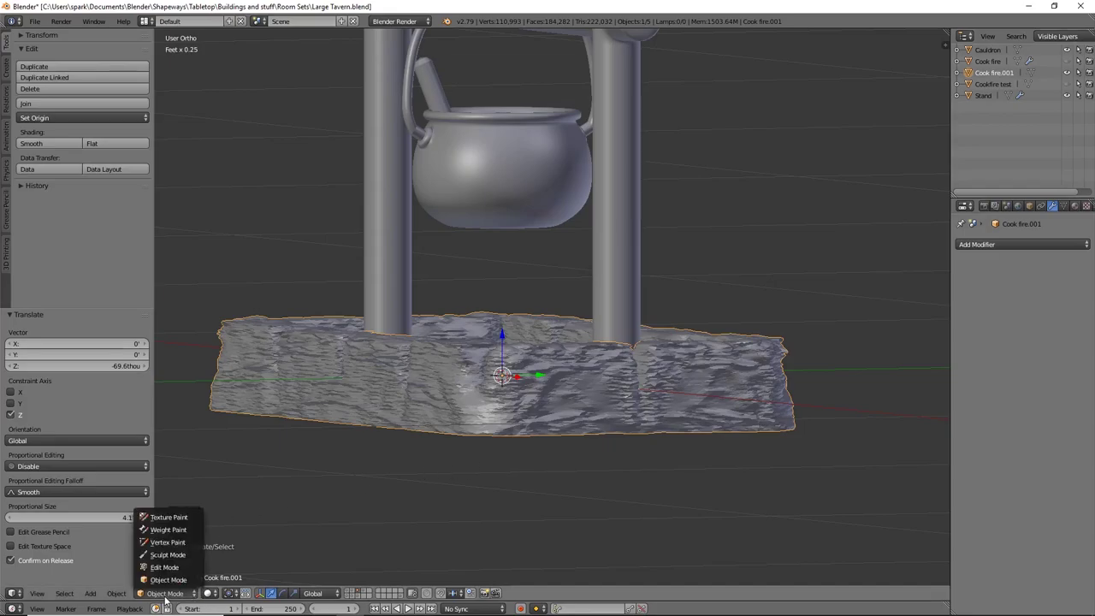
{"action": "key", "text": "shift+d"}
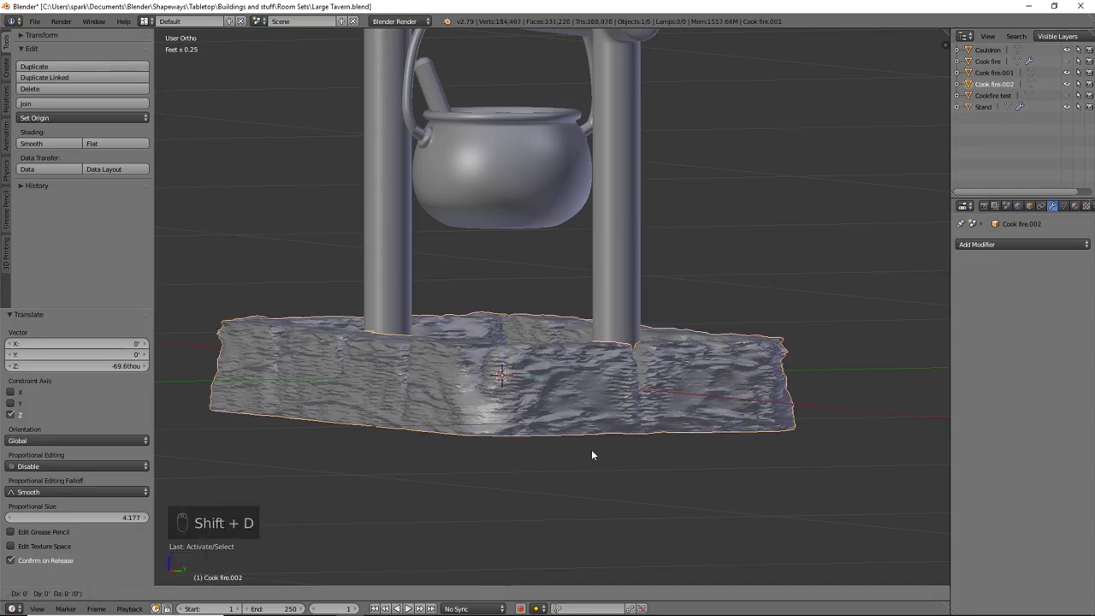
{"action": "right_click", "coordinate": [635, 441]}
{"action": "left_click", "coordinate": [1070, 74]}
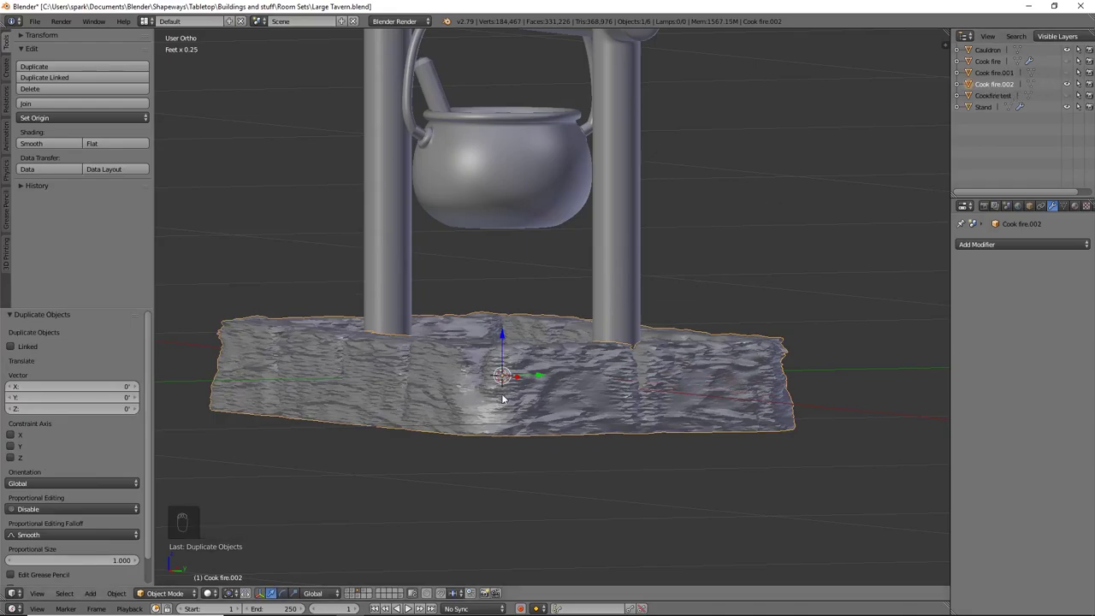
Step: Enter Sculpt Mode on Cook fire.002 and choose the SculptDraw brush
{"action": "left_click", "coordinate": [163, 593]}
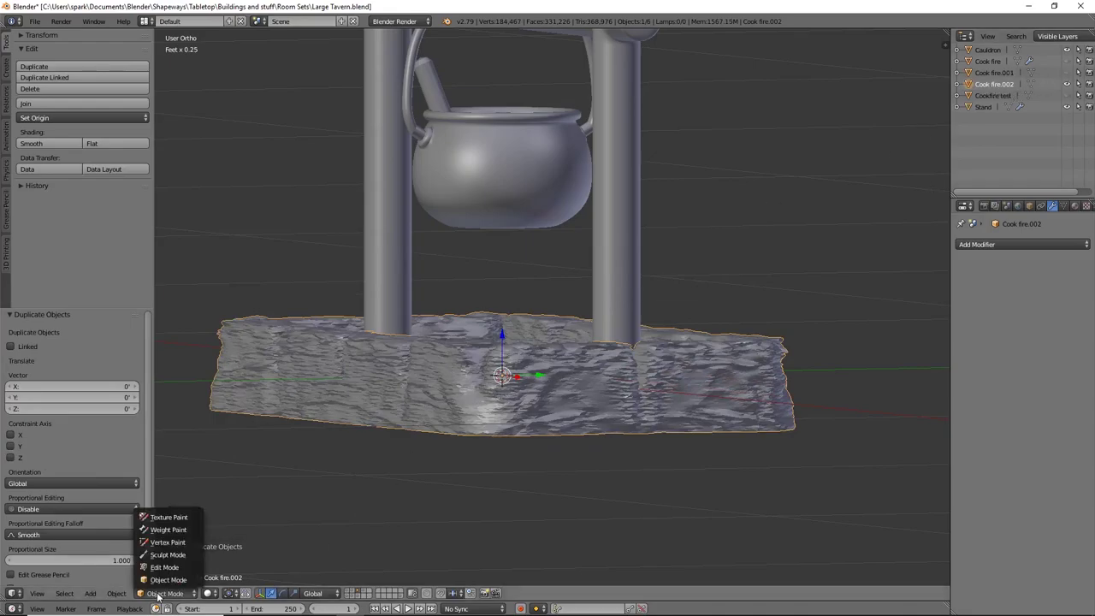
{"action": "left_click", "coordinate": [168, 555]}
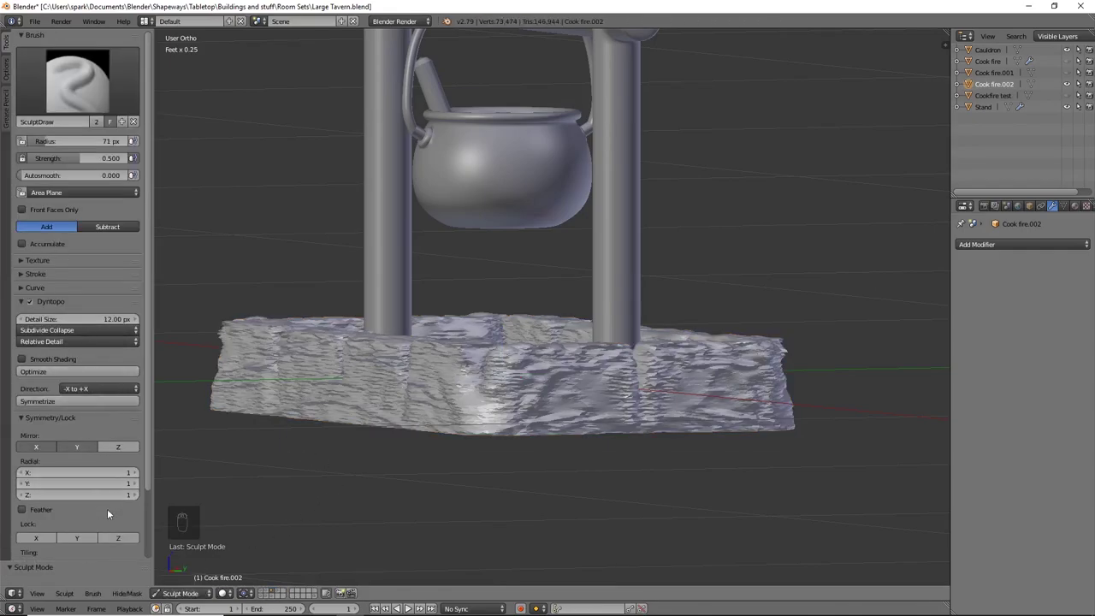
{"action": "mouse_move", "coordinate": [436, 379]}
{"action": "middle_mouse_down"}
{"action": "mouse_move", "coordinate": [573, 330]}
{"action": "mouse_move", "coordinate": [626, 357]}
{"action": "middle_mouse_up"}
{"action": "left_click", "coordinate": [97, 97]}
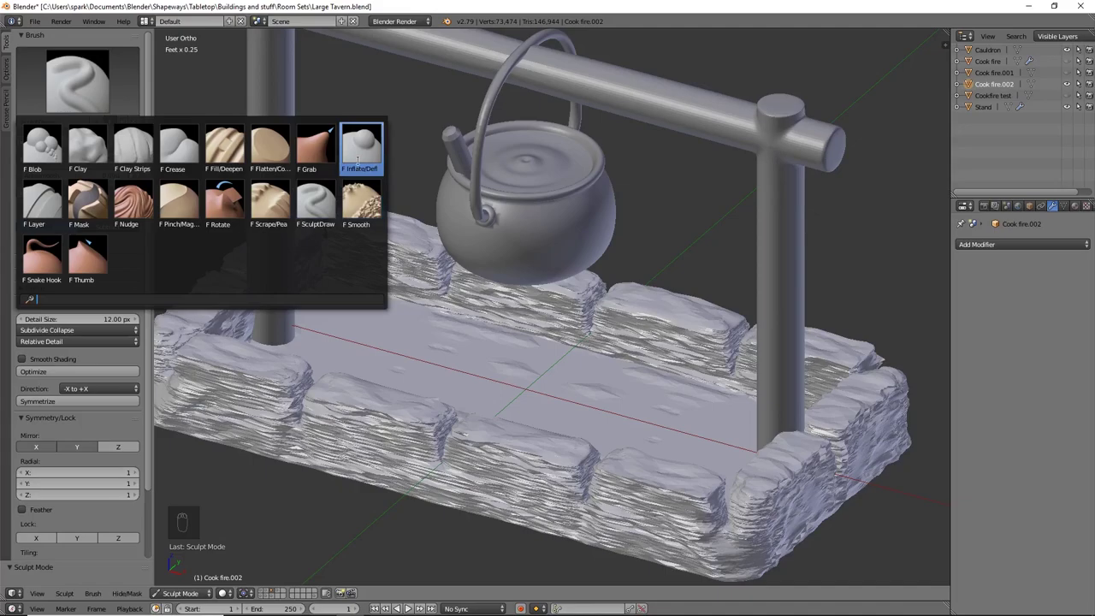
{"action": "left_click", "coordinate": [50, 257]}
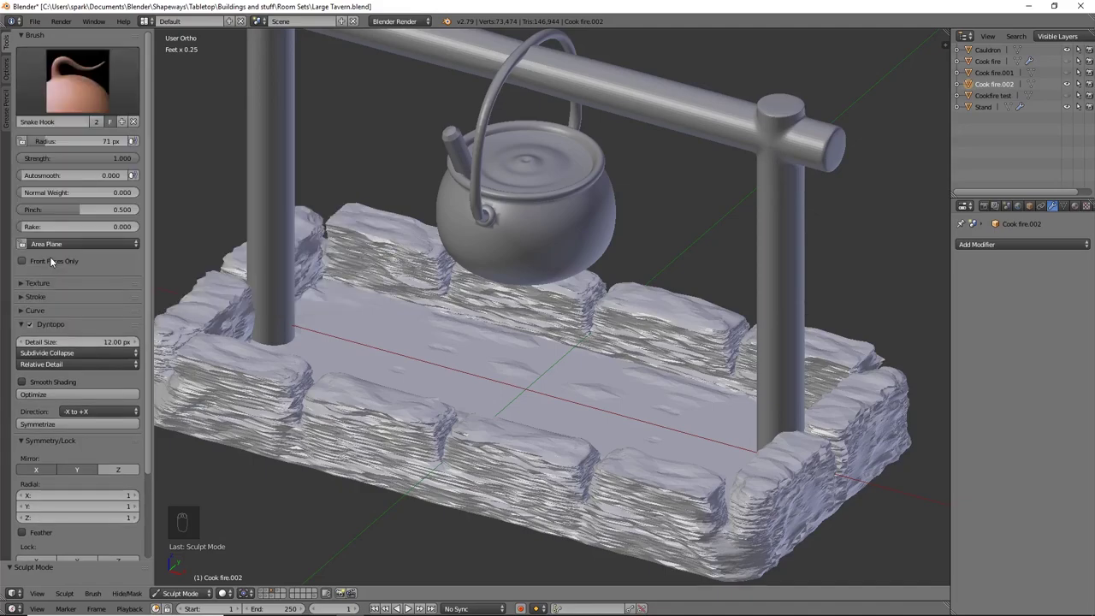
{"action": "left_click", "coordinate": [87, 99]}
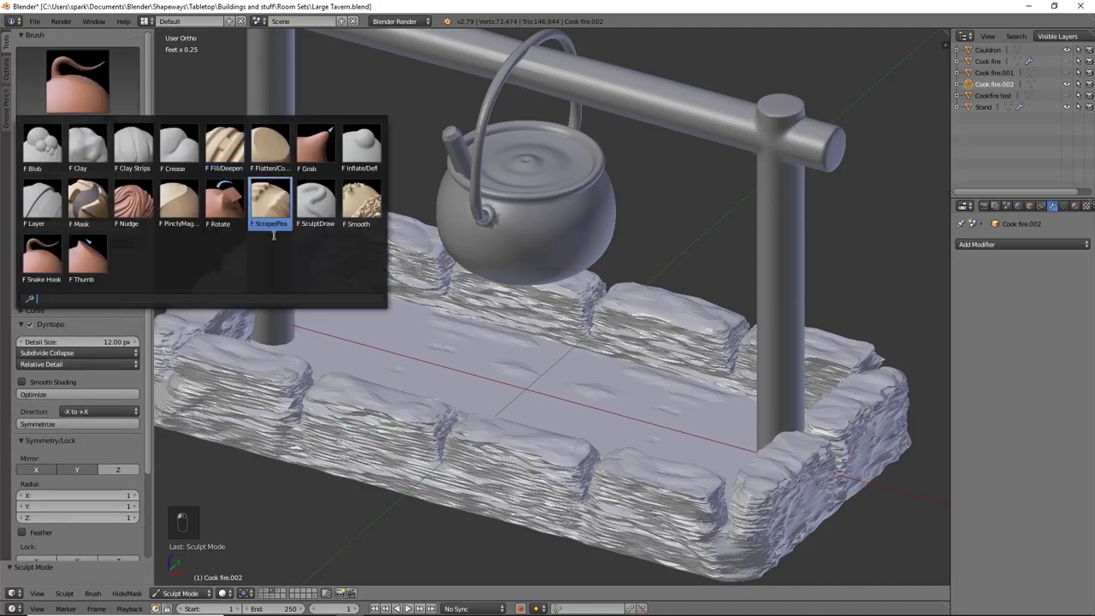
{"action": "left_click", "coordinate": [319, 203]}
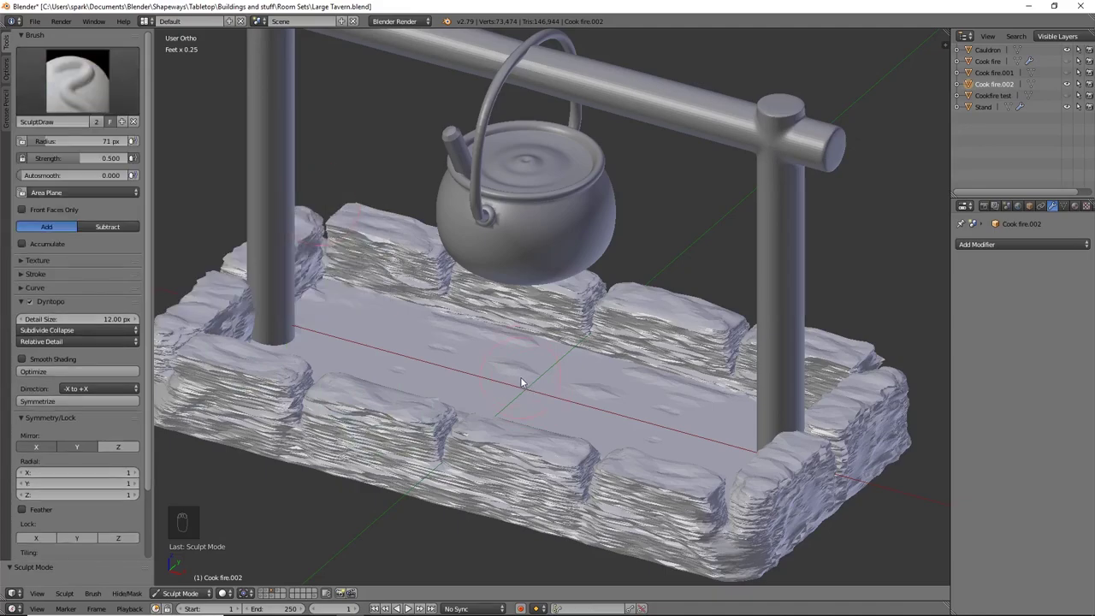
Step: Build up a column from the fire pit floor to the cauldron's base with SculptDraw strokes
{"action": "mouse_move", "coordinate": [526, 342]}
{"action": "middle_mouse_down"}
{"action": "mouse_move", "coordinate": [591, 245]}
{"action": "mouse_move", "coordinate": [523, 362]}
{"action": "middle_mouse_up"}
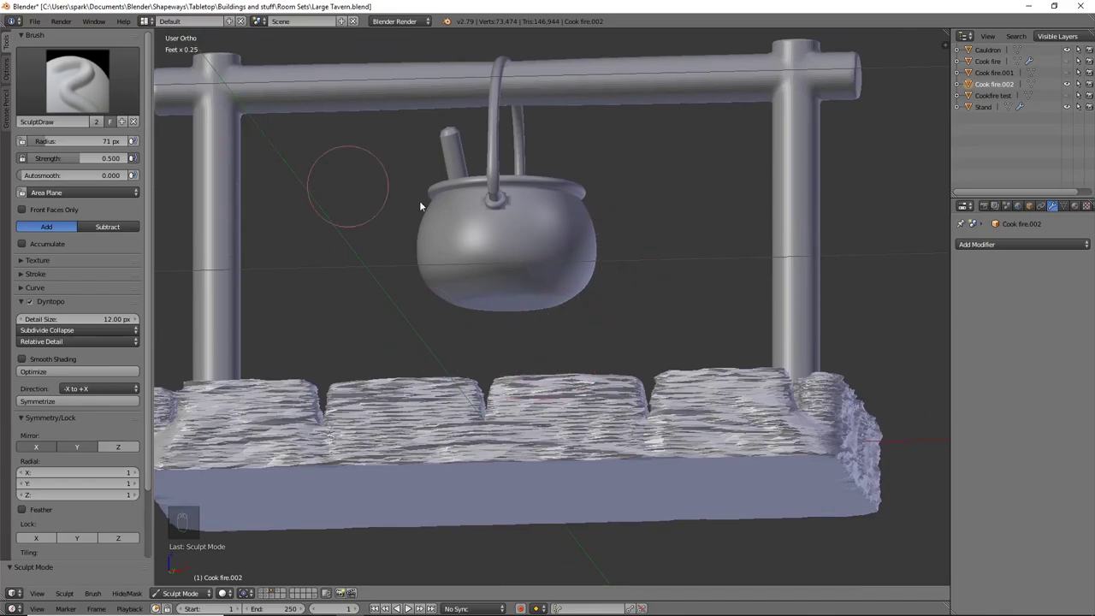
{"action": "middle_click_drag", "start_coordinate": [420, 203], "coordinate": [604, 454]}
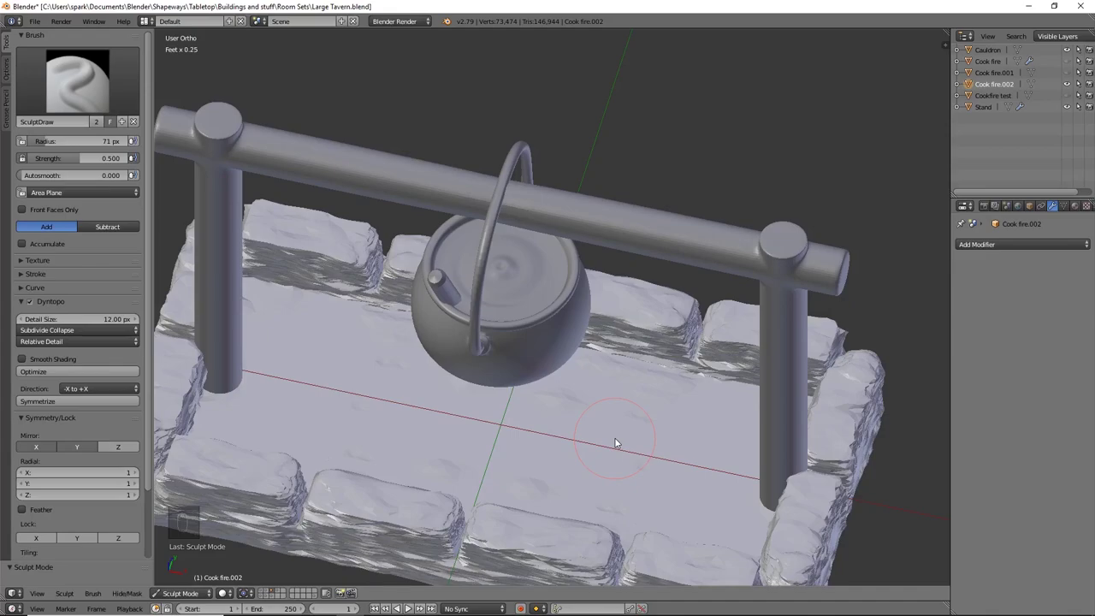
{"action": "mouse_move", "coordinate": [614, 441]}
{"action": "middle_mouse_down"}
{"action": "mouse_move", "coordinate": [598, 385]}
{"action": "mouse_move", "coordinate": [482, 362]}
{"action": "middle_mouse_up"}
{"action": "mouse_move", "coordinate": [482, 362]}
{"action": "left_mouse_down"}
{"action": "mouse_move", "coordinate": [593, 331]}
{"action": "mouse_move", "coordinate": [496, 340]}
{"action": "mouse_move", "coordinate": [556, 368]}
{"action": "left_mouse_up"}
{"action": "middle_click_drag", "start_coordinate": [556, 368], "coordinate": [531, 379]}
{"action": "mouse_move", "coordinate": [532, 379]}
{"action": "left_mouse_down"}
{"action": "mouse_move", "coordinate": [508, 446]}
{"action": "mouse_move", "coordinate": [615, 444]}
{"action": "mouse_move", "coordinate": [625, 495]}
{"action": "mouse_move", "coordinate": [585, 518]}
{"action": "mouse_move", "coordinate": [521, 386]}
{"action": "mouse_move", "coordinate": [493, 431]}
{"action": "mouse_move", "coordinate": [535, 354]}
{"action": "mouse_move", "coordinate": [602, 380]}
{"action": "mouse_move", "coordinate": [582, 501]}
{"action": "mouse_move", "coordinate": [671, 468]}
{"action": "mouse_move", "coordinate": [614, 463]}
{"action": "mouse_move", "coordinate": [466, 382]}
{"action": "mouse_move", "coordinate": [526, 337]}
{"action": "mouse_move", "coordinate": [701, 419]}
{"action": "mouse_move", "coordinate": [521, 277]}
{"action": "mouse_move", "coordinate": [507, 387]}
{"action": "mouse_move", "coordinate": [567, 344]}
{"action": "mouse_move", "coordinate": [537, 299]}
{"action": "left_mouse_up"}
{"action": "mouse_move", "coordinate": [537, 299]}
{"action": "middle_mouse_down"}
{"action": "mouse_move", "coordinate": [517, 232]}
{"action": "mouse_move", "coordinate": [614, 253]}
{"action": "mouse_move", "coordinate": [510, 274]}
{"action": "mouse_move", "coordinate": [557, 160]}
{"action": "mouse_move", "coordinate": [561, 179]}
{"action": "middle_mouse_up"}
Step: Smooth the sculpted column beneath the cauldron with the Smooth brush
{"action": "key", "text": "z"}
{"action": "key", "text": "KP_7"}
{"action": "key", "text": "z"}
{"action": "key", "text": "s"}
{"action": "mouse_move", "coordinate": [472, 188]}
{"action": "middle_mouse_down"}
{"action": "mouse_move", "coordinate": [670, 328]}
{"action": "mouse_move", "coordinate": [502, 296]}
{"action": "middle_mouse_up"}
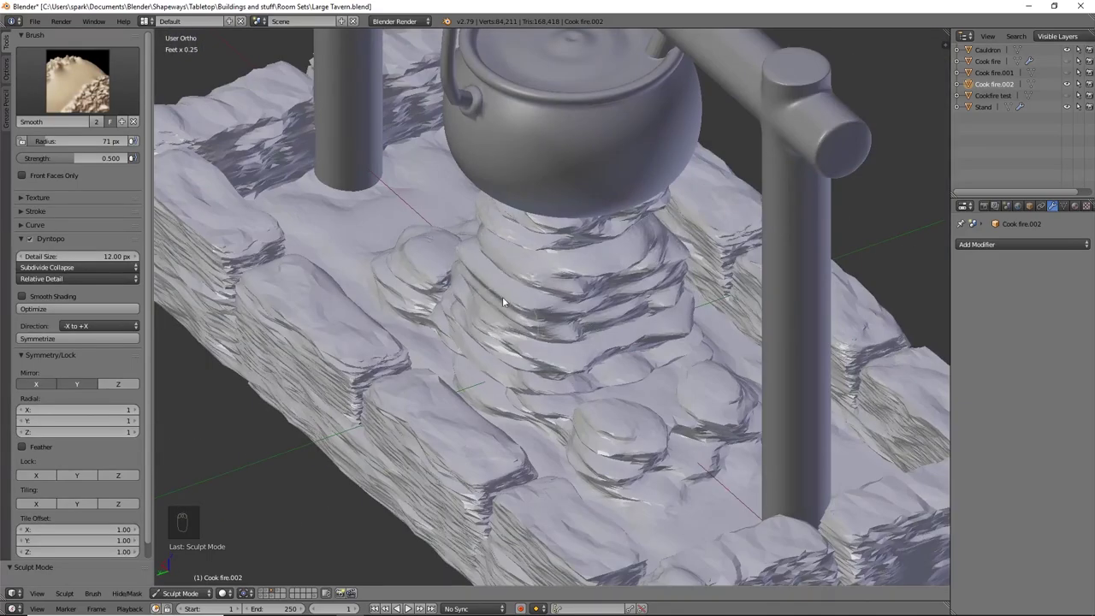
{"action": "left_click_drag", "start_coordinate": [502, 296], "coordinate": [521, 359]}
Step: Thicken the narrow upper part of the column beneath the cauldron with SculptDraw strokes
{"action": "left_click", "coordinate": [77, 82]}
{"action": "left_click", "coordinate": [345, 215]}
{"action": "middle_click_drag", "start_coordinate": [585, 334], "coordinate": [557, 256]}
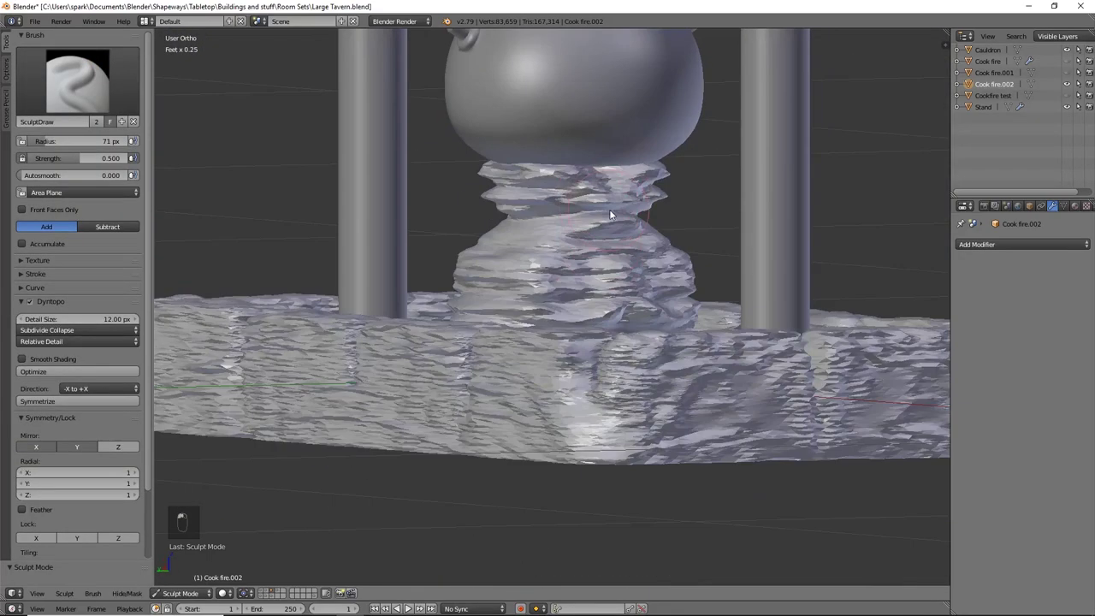
{"action": "mouse_move", "coordinate": [556, 257]}
{"action": "left_mouse_down"}
{"action": "mouse_move", "coordinate": [622, 168]}
{"action": "mouse_move", "coordinate": [650, 256]}
{"action": "left_mouse_up"}
{"action": "middle_click_drag", "start_coordinate": [651, 256], "coordinate": [607, 351]}
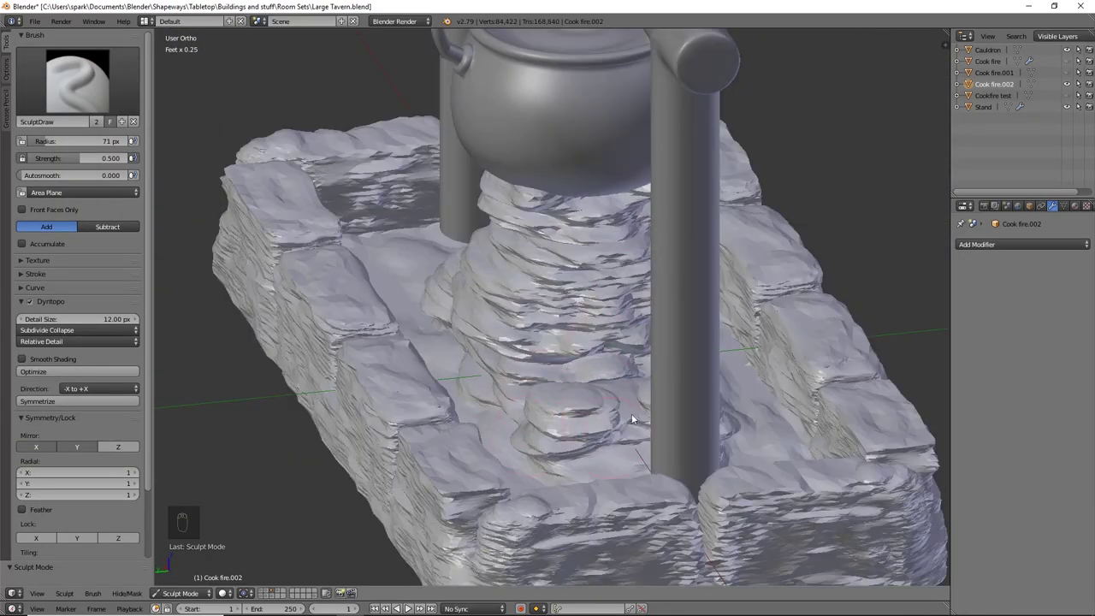
{"action": "middle_click_drag", "start_coordinate": [632, 413], "coordinate": [813, 426]}
{"action": "left_click_drag", "start_coordinate": [812, 427], "coordinate": [518, 287]}
Step: Pull flame tips from the top of the column up around the cauldron's sides with the Snake Hook brush
{"action": "key", "text": "k"}
{"action": "mouse_move", "coordinate": [518, 288]}
{"action": "middle_mouse_down"}
{"action": "mouse_move", "coordinate": [506, 368]}
{"action": "mouse_move", "coordinate": [573, 320]}
{"action": "middle_mouse_up"}
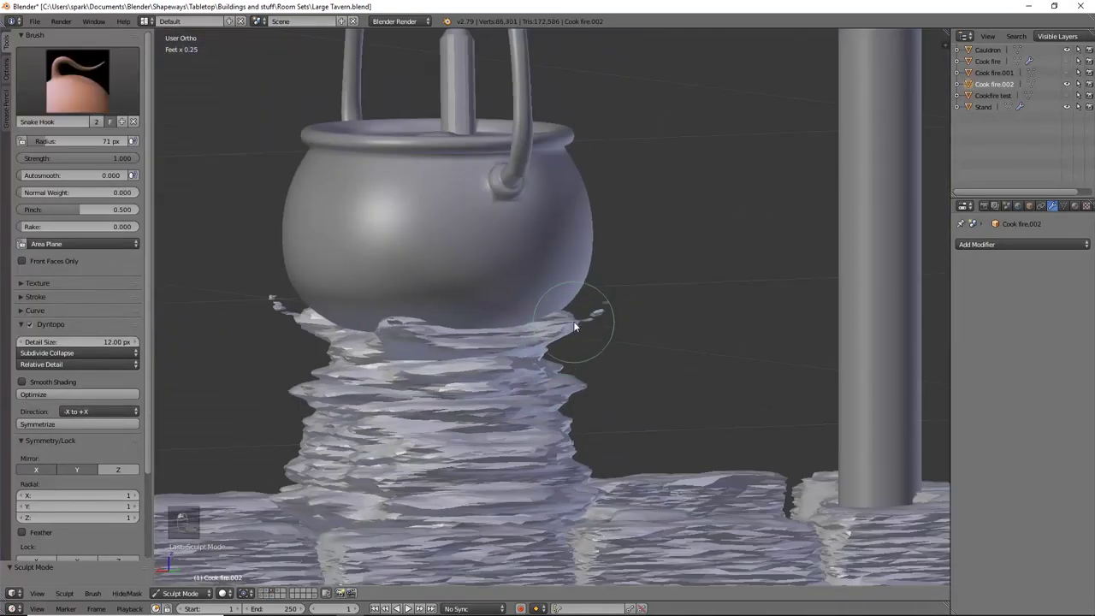
{"action": "mouse_move", "coordinate": [573, 320]}
{"action": "left_mouse_down"}
{"action": "mouse_move", "coordinate": [604, 305]}
{"action": "mouse_move", "coordinate": [541, 344]}
{"action": "mouse_move", "coordinate": [559, 375]}
{"action": "mouse_move", "coordinate": [555, 426]}
{"action": "mouse_move", "coordinate": [531, 368]}
{"action": "left_mouse_up"}
{"action": "mouse_move", "coordinate": [531, 368]}
{"action": "middle_mouse_down"}
{"action": "mouse_move", "coordinate": [485, 310]}
{"action": "mouse_move", "coordinate": [667, 299]}
{"action": "middle_mouse_up"}
{"action": "mouse_move", "coordinate": [667, 300]}
{"action": "left_mouse_down"}
{"action": "mouse_move", "coordinate": [676, 368]}
{"action": "mouse_move", "coordinate": [480, 351]}
{"action": "left_mouse_up"}
{"action": "middle_click_drag", "start_coordinate": [480, 351], "coordinate": [472, 317]}
{"action": "left_click_drag", "start_coordinate": [513, 300], "coordinate": [567, 354]}
{"action": "mouse_move", "coordinate": [567, 354]}
{"action": "middle_mouse_down"}
{"action": "mouse_move", "coordinate": [660, 353]}
{"action": "mouse_move", "coordinate": [585, 368]}
{"action": "mouse_move", "coordinate": [618, 332]}
{"action": "mouse_move", "coordinate": [582, 342]}
{"action": "mouse_move", "coordinate": [540, 323]}
{"action": "mouse_move", "coordinate": [565, 325]}
{"action": "middle_mouse_up"}
{"action": "scroll", "coordinate": [660, 354], "scroll_direction": "down", "scroll_amount": 5}
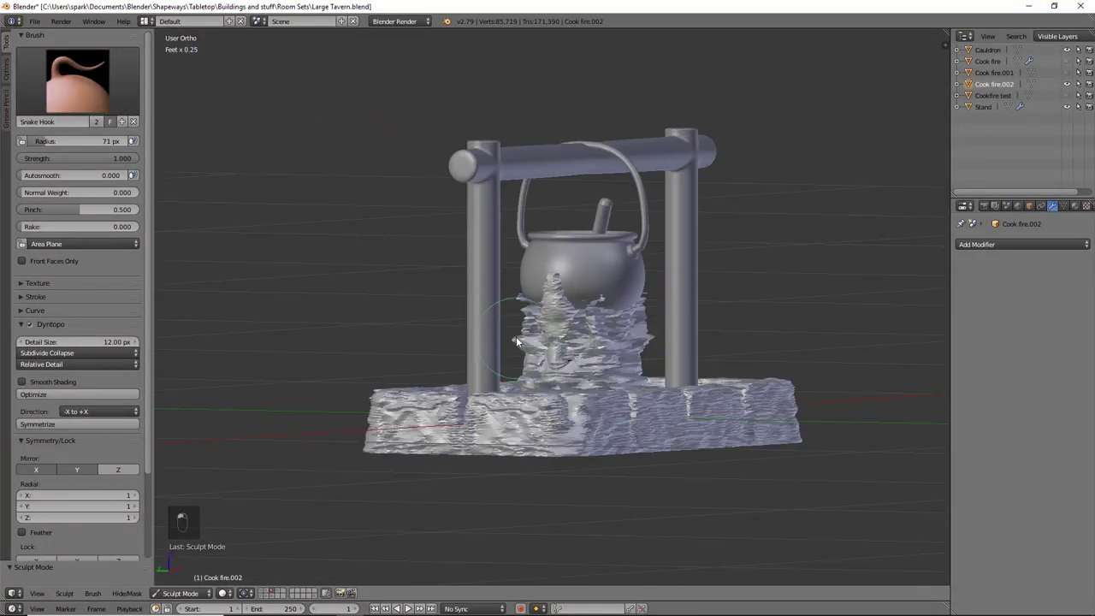
{"action": "left_click_drag", "start_coordinate": [565, 317], "coordinate": [633, 317]}
{"action": "mouse_move", "coordinate": [513, 325]}
{"action": "left_mouse_down"}
{"action": "mouse_move", "coordinate": [616, 342]}
{"action": "mouse_move", "coordinate": [641, 325]}
{"action": "left_mouse_up"}
{"action": "mouse_move", "coordinate": [641, 325]}
{"action": "middle_mouse_down"}
{"action": "mouse_move", "coordinate": [687, 342]}
{"action": "mouse_move", "coordinate": [599, 317]}
{"action": "mouse_move", "coordinate": [538, 272]}
{"action": "mouse_move", "coordinate": [490, 315]}
{"action": "mouse_move", "coordinate": [576, 318]}
{"action": "middle_mouse_up"}
Step: Smooth the pulled flames and build them up against the cauldron's body with SculptDraw strokes
{"action": "key", "text": "s"}
{"action": "key", "text": "x"}
{"action": "scroll", "coordinate": [513, 334], "scroll_direction": "up", "scroll_amount": 6}
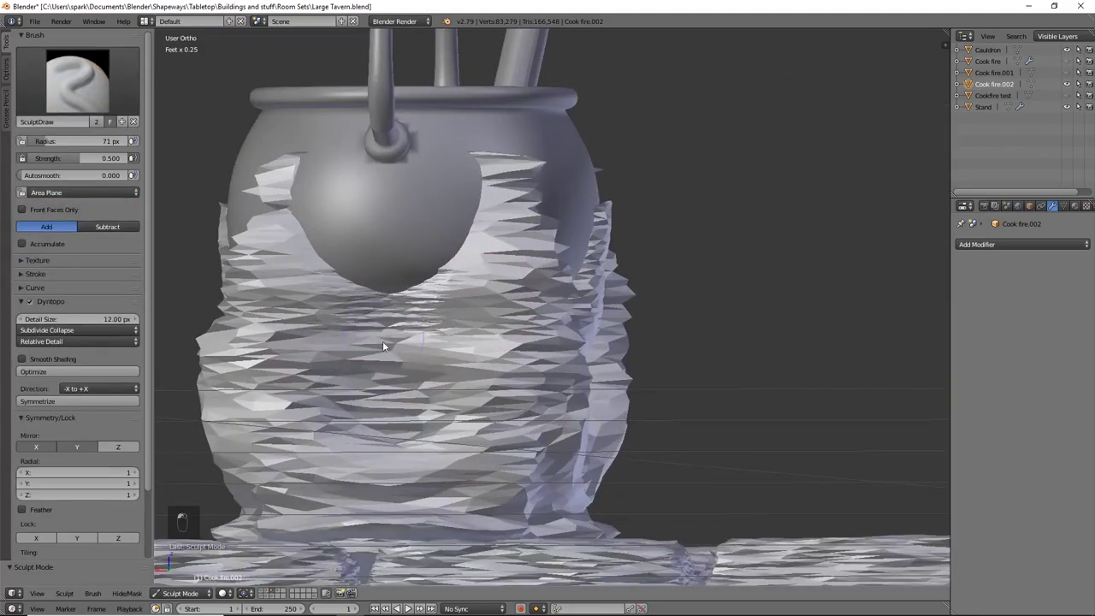
{"action": "scroll", "coordinate": [398, 178], "scroll_direction": "down", "scroll_amount": 2}
{"action": "scroll", "coordinate": [599, 128], "scroll_direction": "up", "scroll_amount": 3}
{"action": "scroll", "coordinate": [706, 57], "scroll_direction": "down", "scroll_amount": 8}
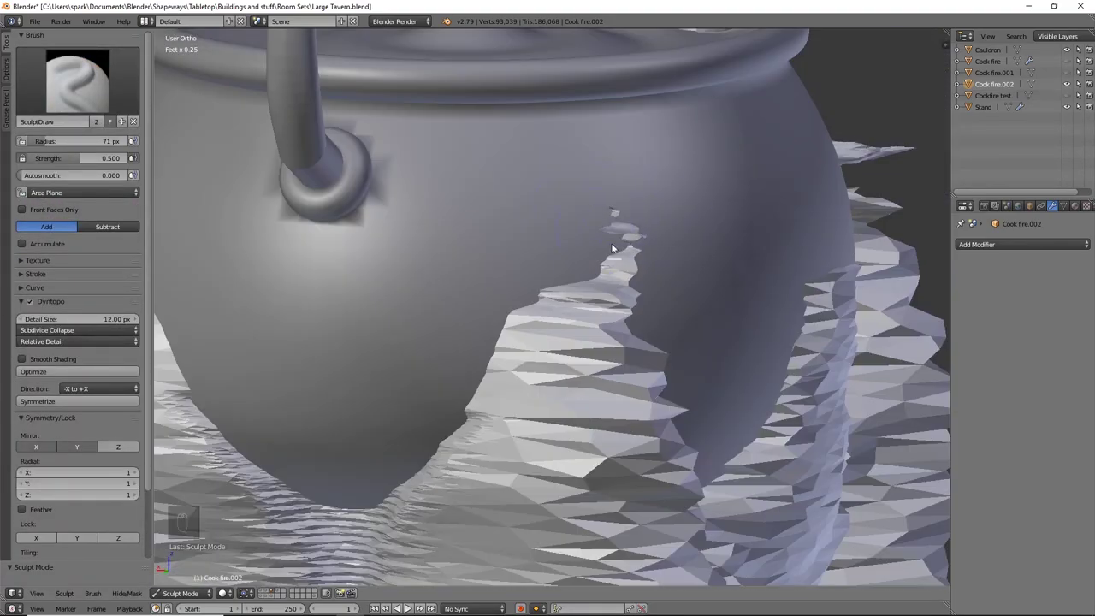
{"action": "scroll", "coordinate": [605, 396], "scroll_direction": "up", "scroll_amount": 2}
Step: Pull small flames up from the mounds on the fire pit floor with the Snake Hook brush
{"action": "key", "text": "k"}
{"action": "scroll", "coordinate": [534, 447], "scroll_direction": "down", "scroll_amount": 5}
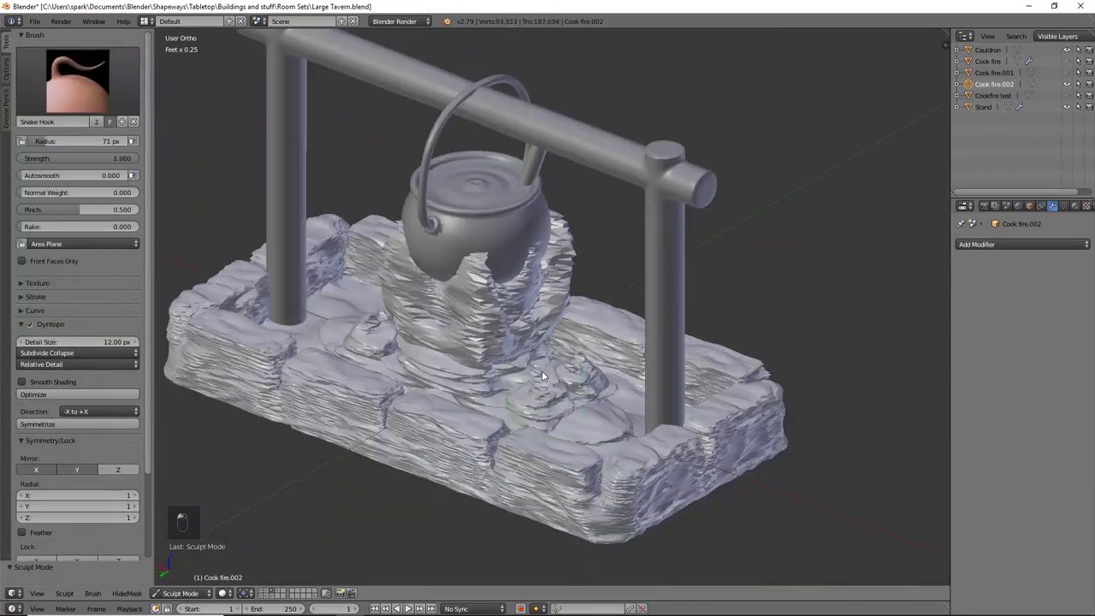
{"action": "mouse_move", "coordinate": [542, 371]}
{"action": "left_mouse_down"}
{"action": "mouse_move", "coordinate": [576, 360]}
{"action": "mouse_move", "coordinate": [610, 386]}
{"action": "mouse_move", "coordinate": [574, 413]}
{"action": "mouse_move", "coordinate": [573, 381]}
{"action": "mouse_move", "coordinate": [582, 413]}
{"action": "left_mouse_up"}
{"action": "mouse_move", "coordinate": [582, 413]}
{"action": "middle_mouse_down"}
{"action": "mouse_move", "coordinate": [596, 383]}
{"action": "mouse_move", "coordinate": [753, 330]}
{"action": "mouse_move", "coordinate": [633, 317]}
{"action": "middle_mouse_up"}
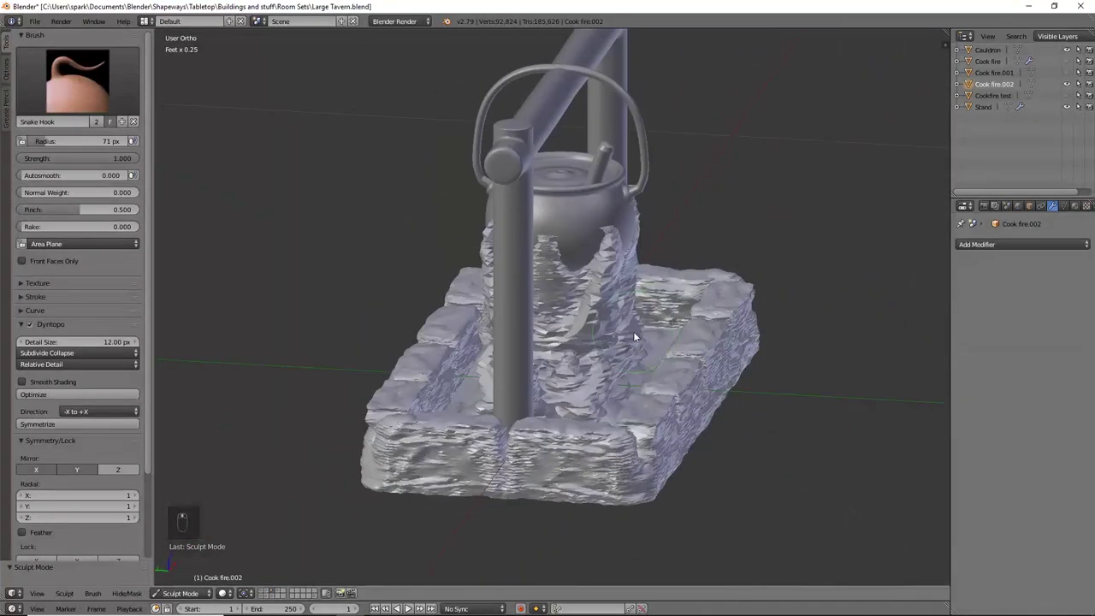
{"action": "left_click_drag", "start_coordinate": [633, 316], "coordinate": [620, 385]}
{"action": "mouse_move", "coordinate": [621, 385]}
{"action": "middle_mouse_down"}
{"action": "mouse_move", "coordinate": [560, 419]}
{"action": "mouse_move", "coordinate": [544, 477]}
{"action": "middle_mouse_up"}
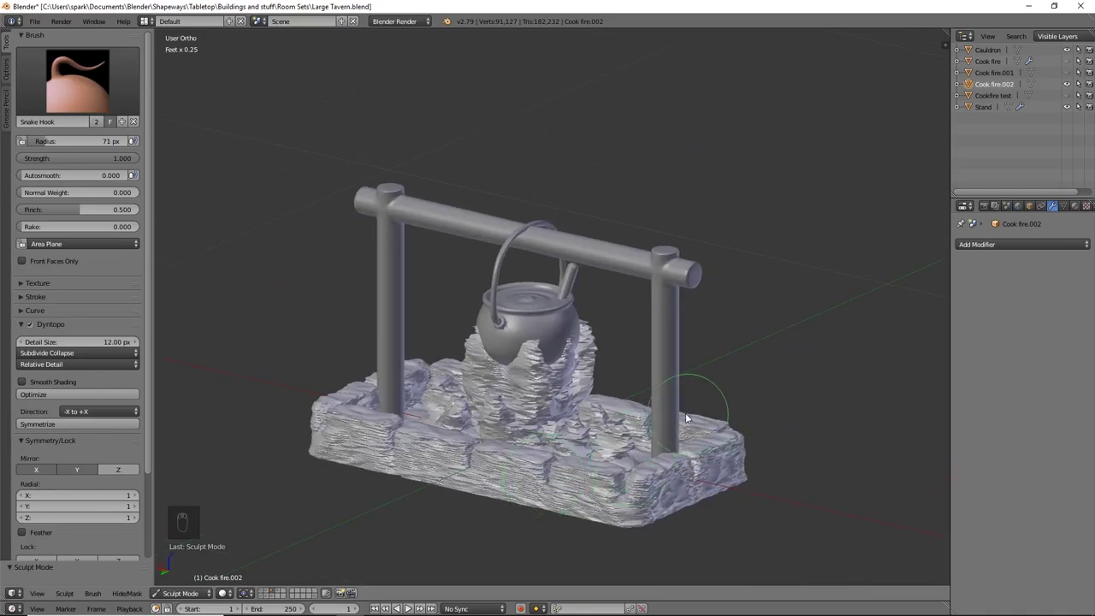
Step: Examine the flames around the cauldron from several angles and in front-view wireframe, checking where they meet the pot
{"action": "scroll", "coordinate": [770, 440], "scroll_direction": "up", "scroll_amount": 2}
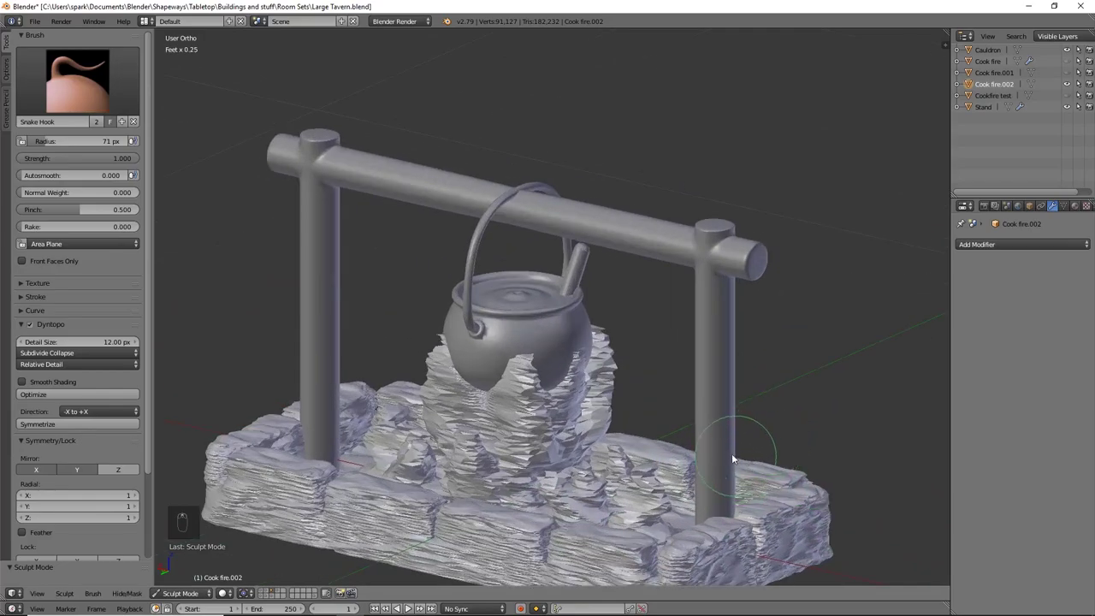
{"action": "mouse_move", "coordinate": [700, 450]}
{"action": "middle_mouse_down"}
{"action": "mouse_move", "coordinate": [580, 479]}
{"action": "mouse_move", "coordinate": [501, 481]}
{"action": "mouse_move", "coordinate": [744, 462]}
{"action": "mouse_move", "coordinate": [530, 469]}
{"action": "middle_mouse_up"}
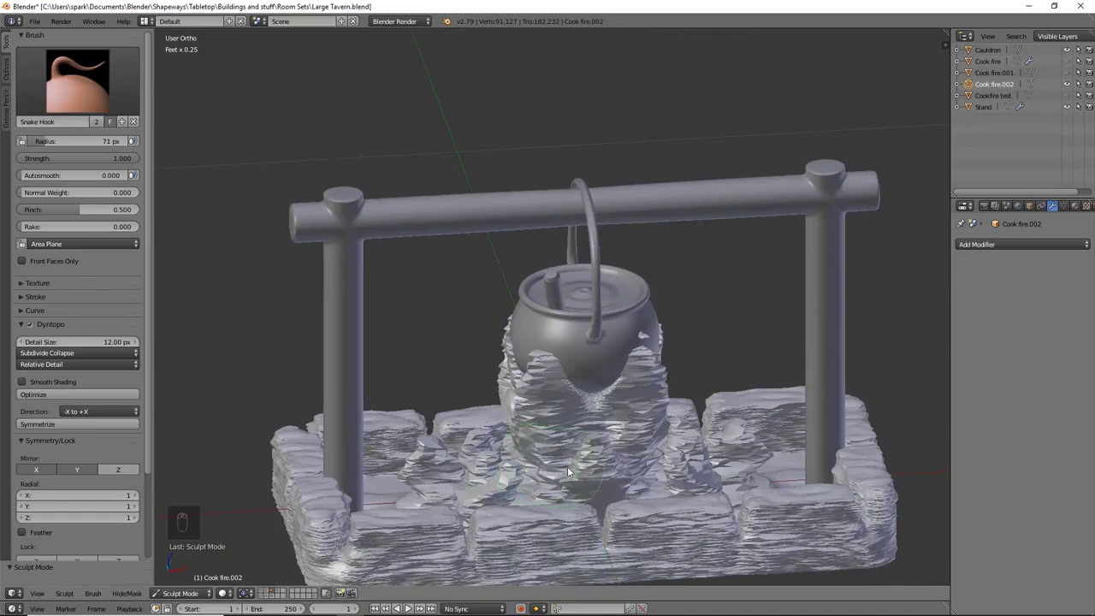
{"action": "scroll", "coordinate": [594, 468], "scroll_direction": "up", "scroll_amount": 4}
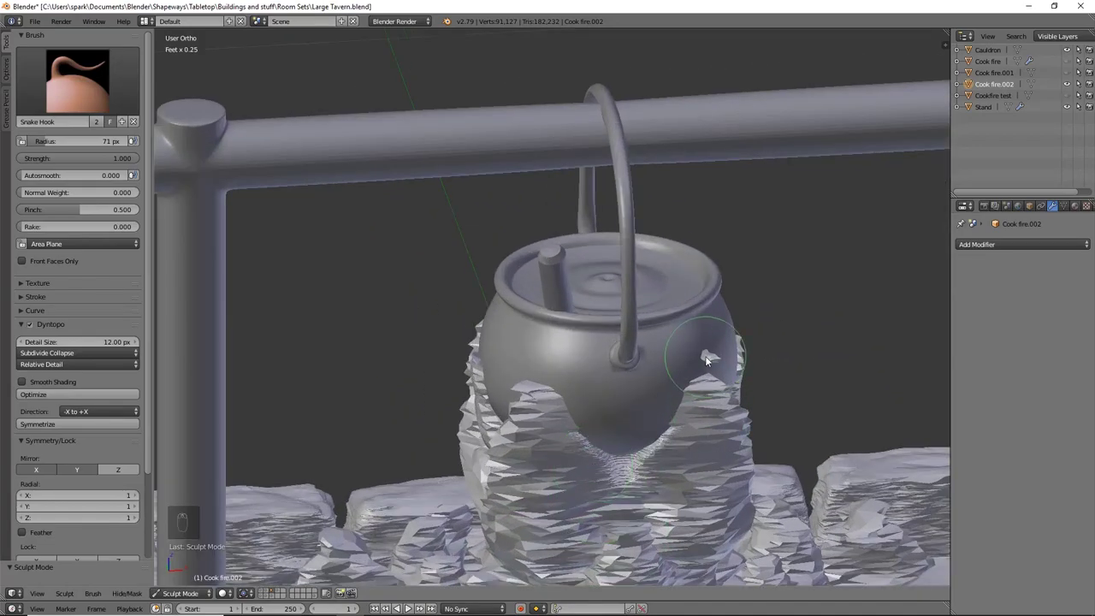
{"action": "middle_click_drag", "start_coordinate": [713, 508], "coordinate": [784, 511]}
{"action": "scroll", "coordinate": [531, 510], "scroll_direction": "down", "scroll_amount": 3}
{"action": "scroll", "coordinate": [530, 509], "scroll_direction": "up", "scroll_amount": 3}
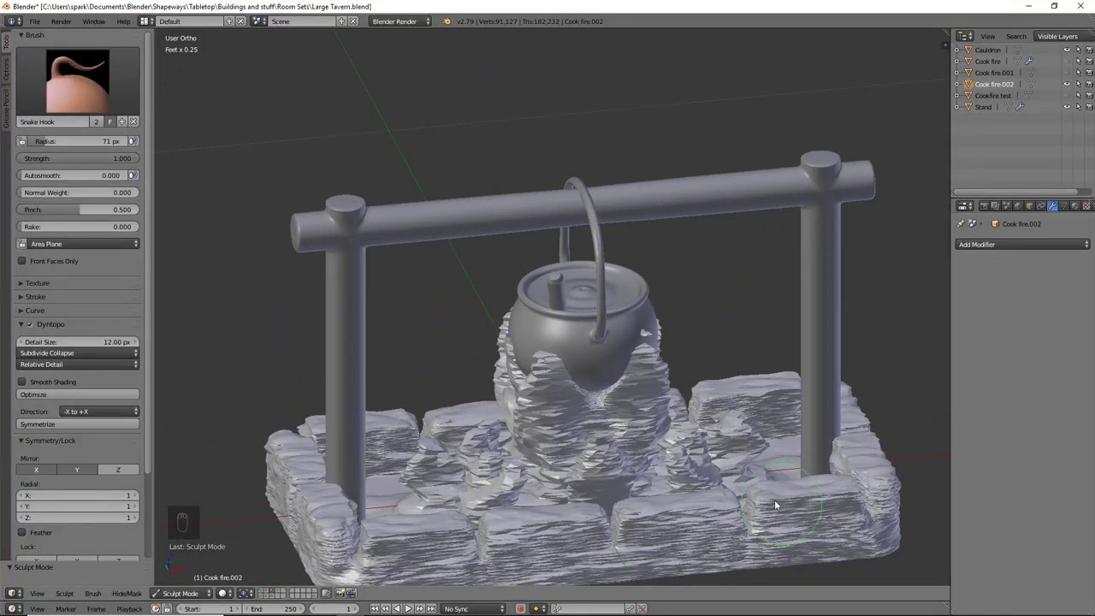
{"action": "scroll", "coordinate": [774, 500], "scroll_direction": "up", "scroll_amount": 3}
{"action": "middle_click_drag", "start_coordinate": [684, 481], "coordinate": [706, 457]}
{"action": "key", "text": "KP_1"}
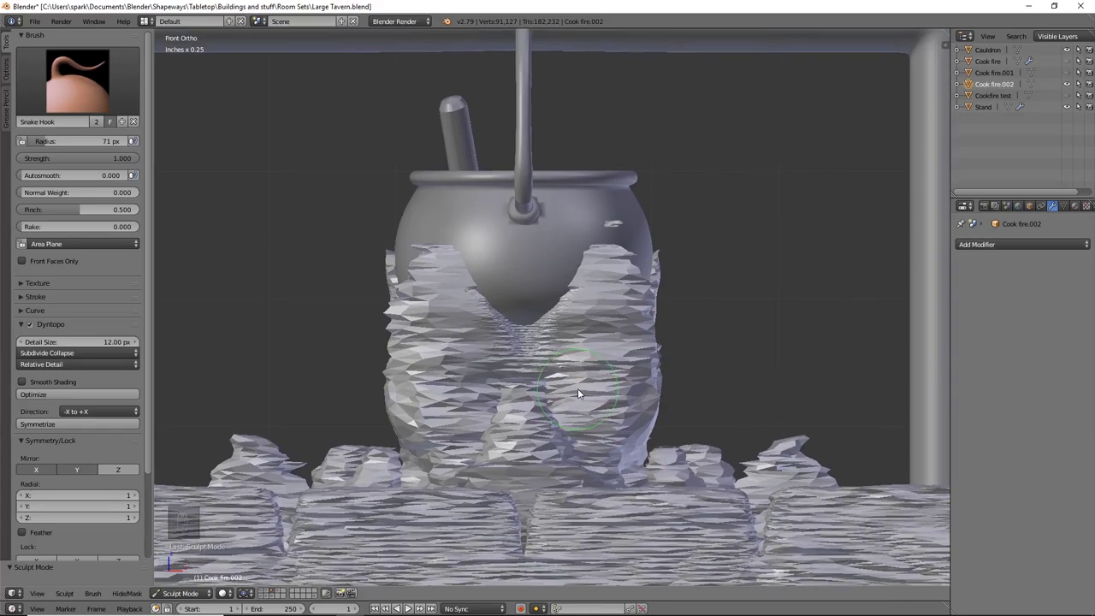
{"action": "key", "text": "z"}
{"action": "scroll", "coordinate": [580, 396], "scroll_direction": "up", "scroll_amount": 3}
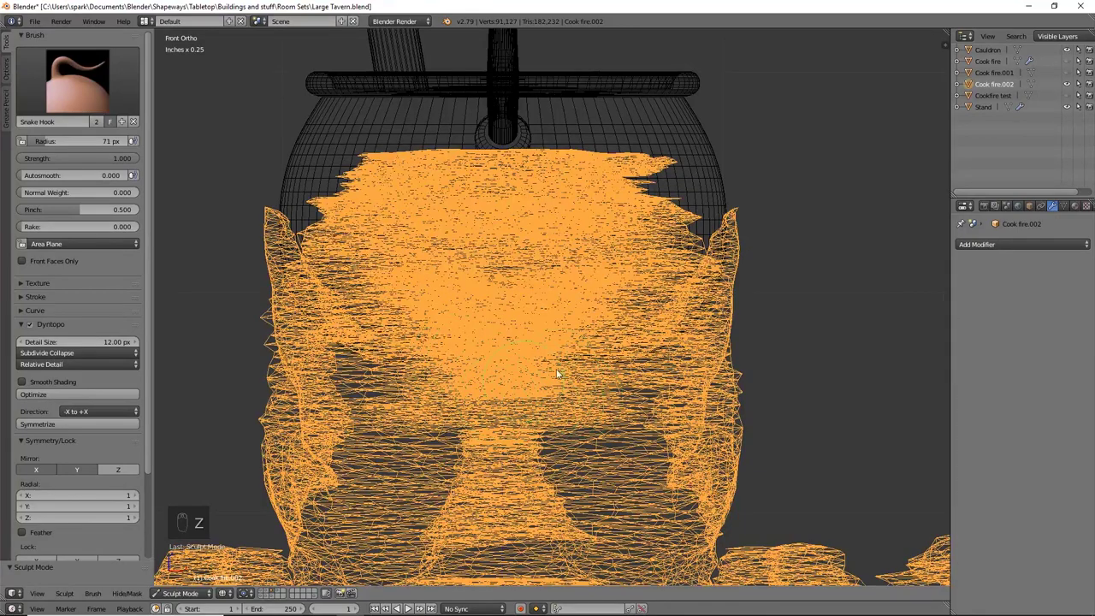
{"action": "key", "text": "z"}
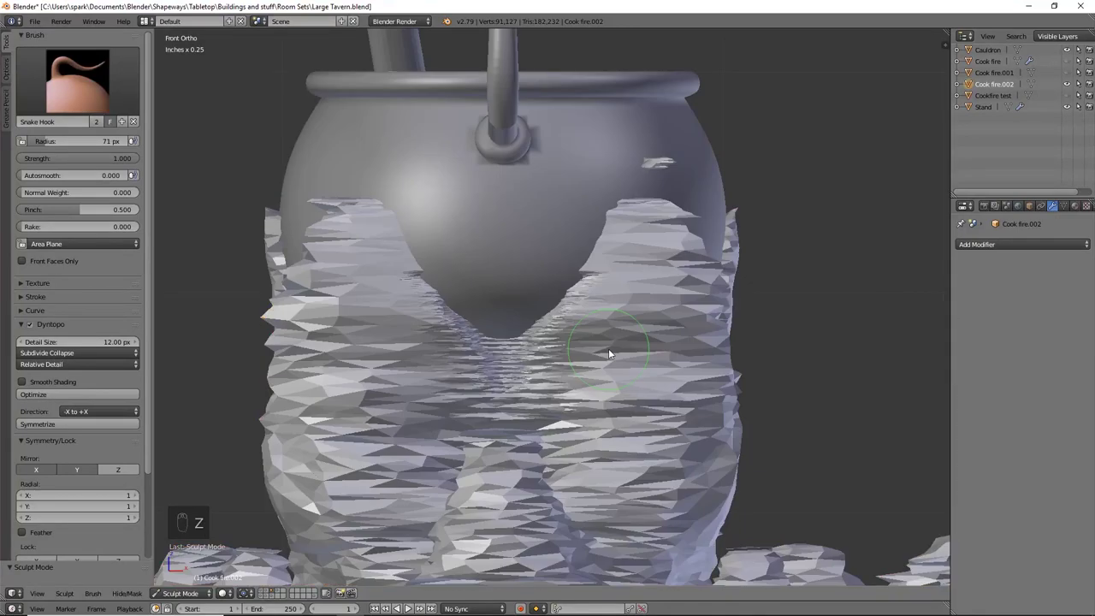
{"action": "scroll", "coordinate": [609, 351], "scroll_direction": "down", "scroll_amount": 6}
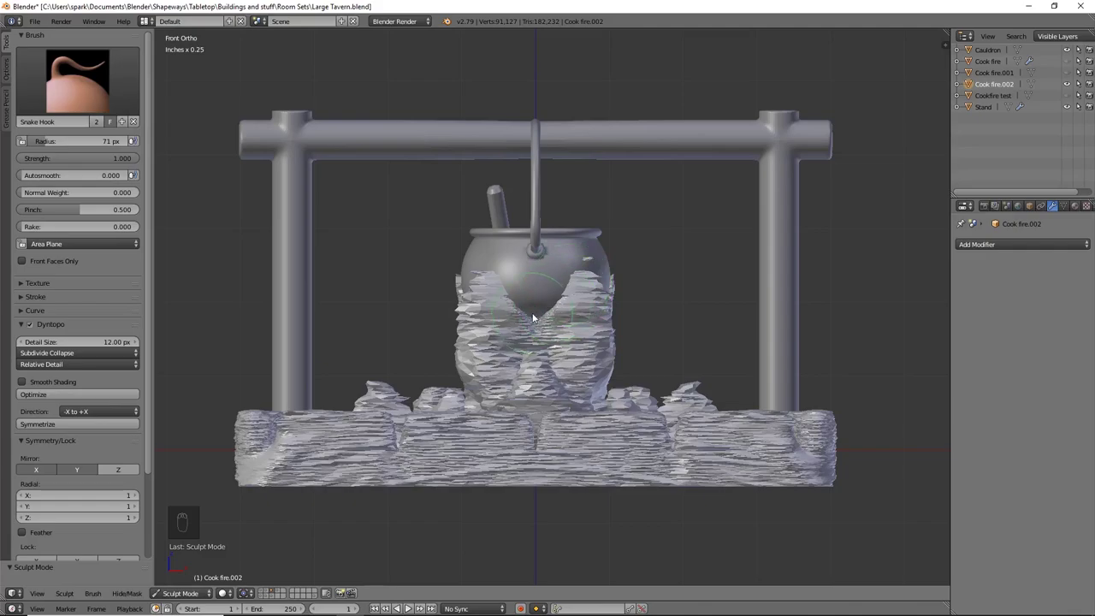
{"action": "middle_click_drag", "start_coordinate": [569, 301], "coordinate": [675, 413]}
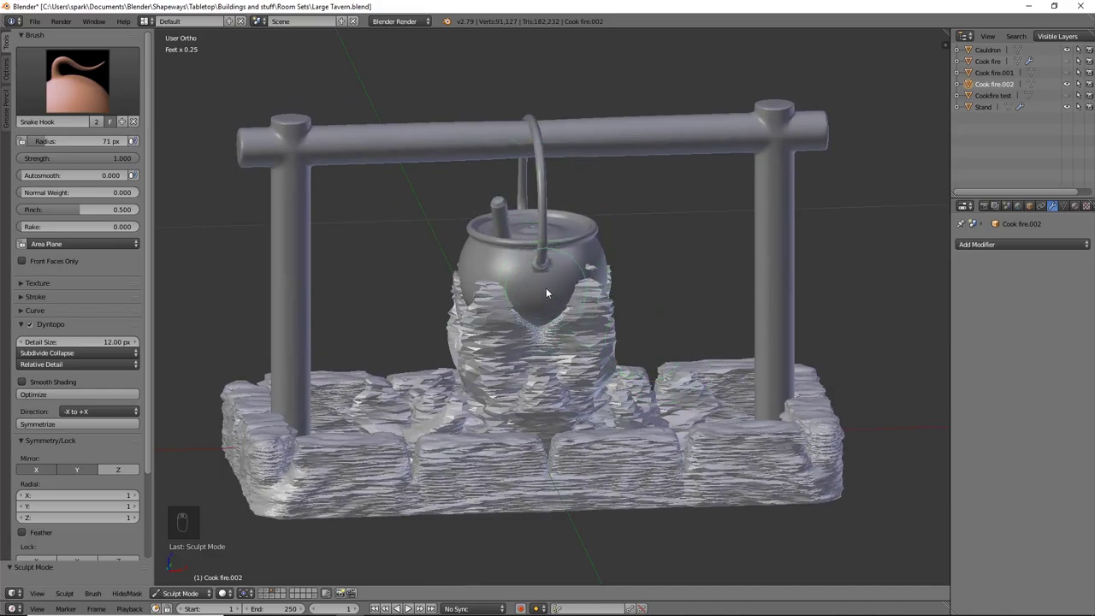
{"action": "mouse_move", "coordinate": [545, 288]}
{"action": "middle_mouse_down"}
{"action": "mouse_move", "coordinate": [510, 311]}
{"action": "mouse_move", "coordinate": [517, 318]}
{"action": "mouse_move", "coordinate": [574, 267]}
{"action": "middle_mouse_up"}
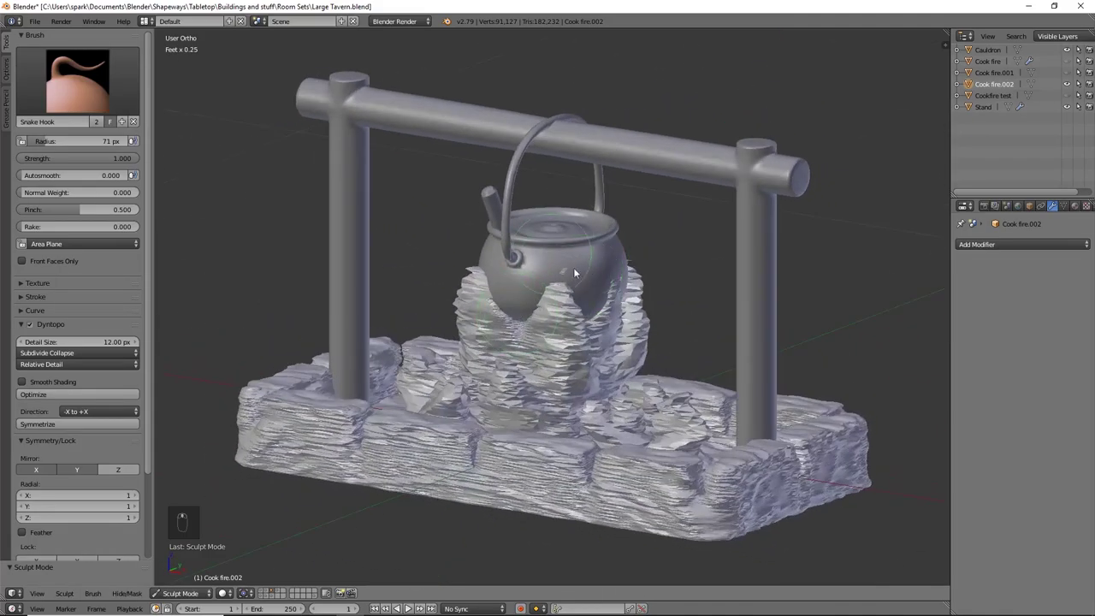
{"action": "middle_click_drag", "start_coordinate": [638, 321], "coordinate": [601, 267]}
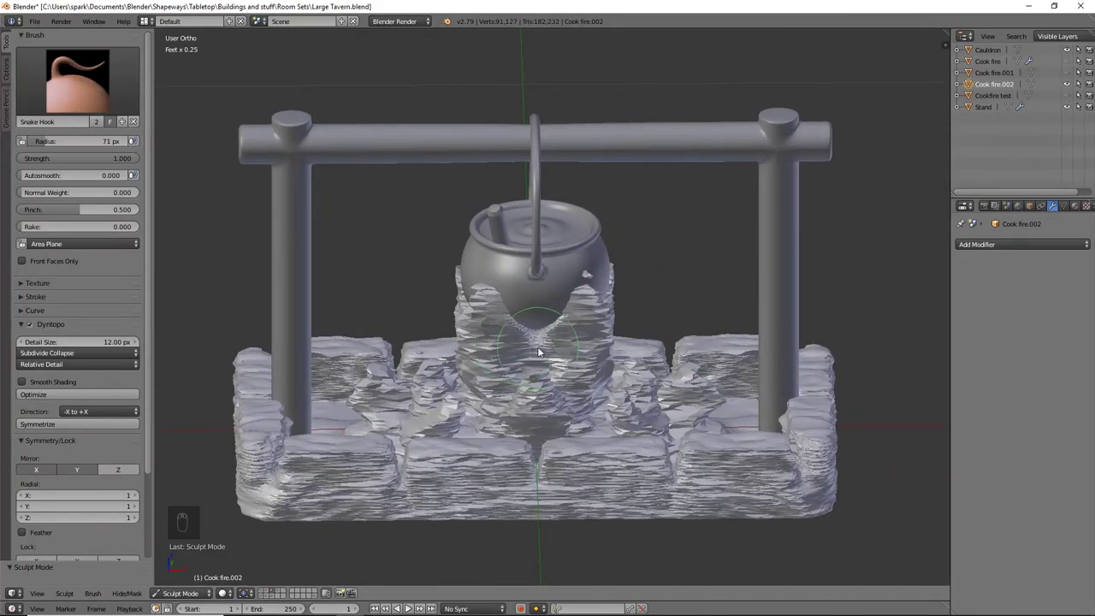
{"action": "middle_click_drag", "start_coordinate": [540, 353], "coordinate": [579, 375], "text": "shift"}
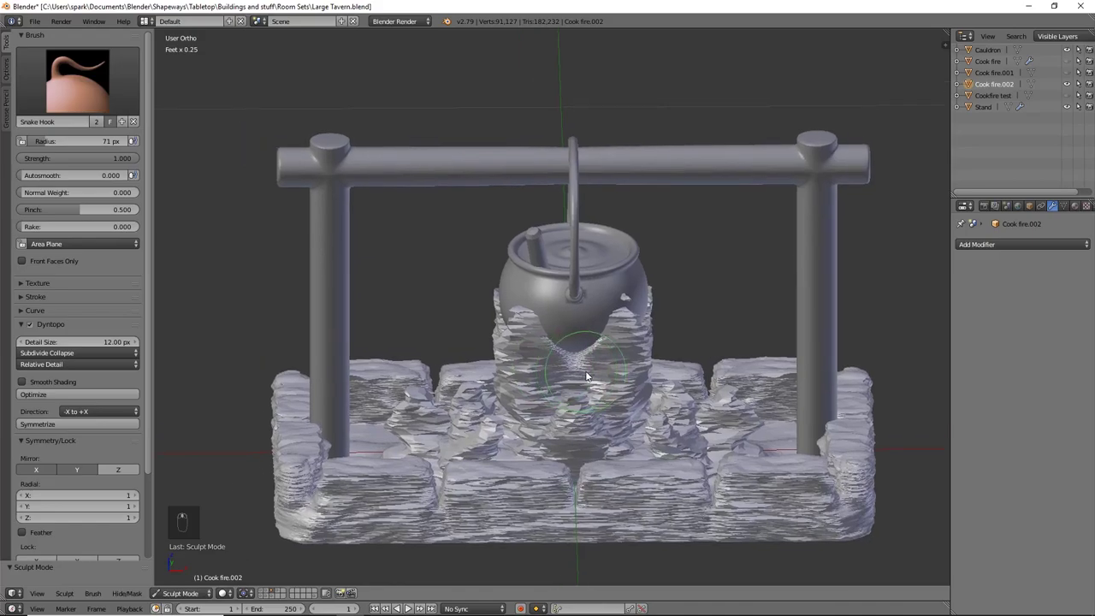
Step: Rework the flame sliver poking through the cauldron's side with SculptDraw strokes
{"action": "scroll", "coordinate": [587, 376], "scroll_direction": "up", "scroll_amount": 12}
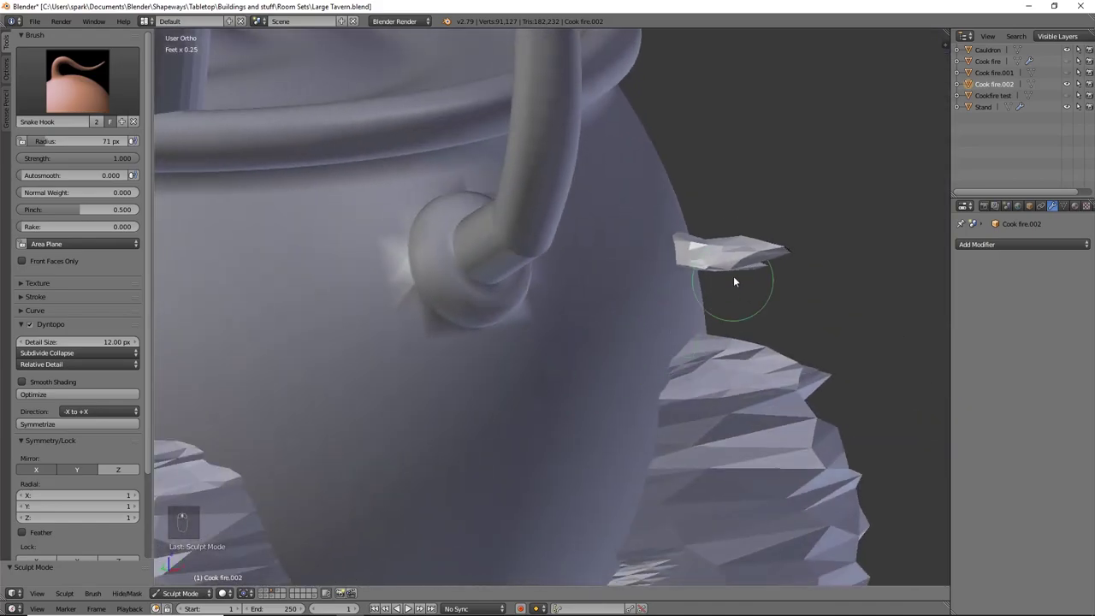
{"action": "middle_click_drag", "start_coordinate": [728, 286], "coordinate": [670, 350]}
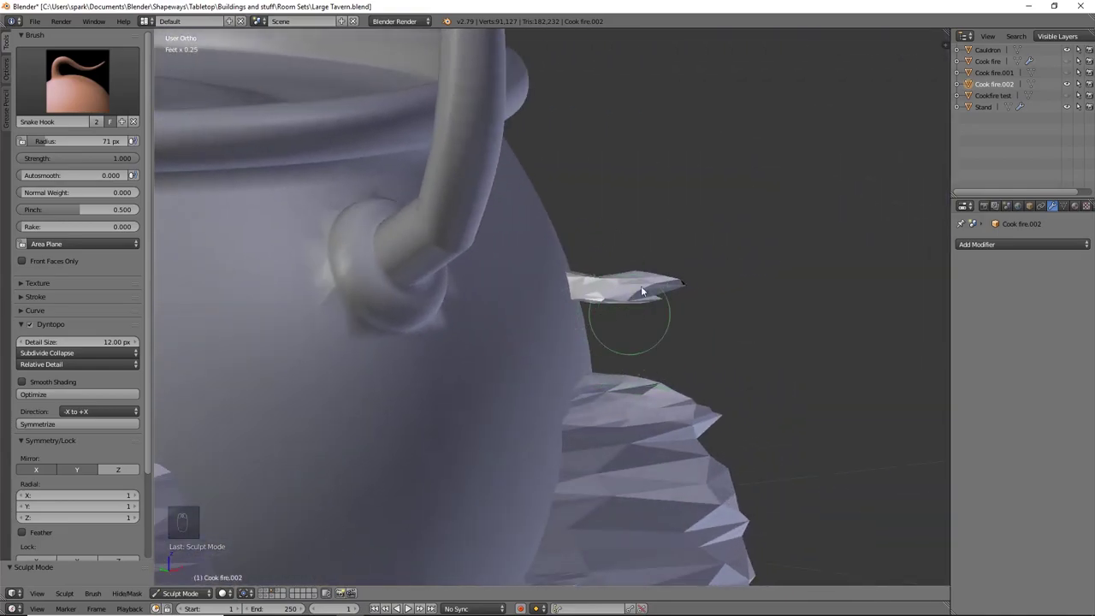
{"action": "left_click", "coordinate": [77, 82]}
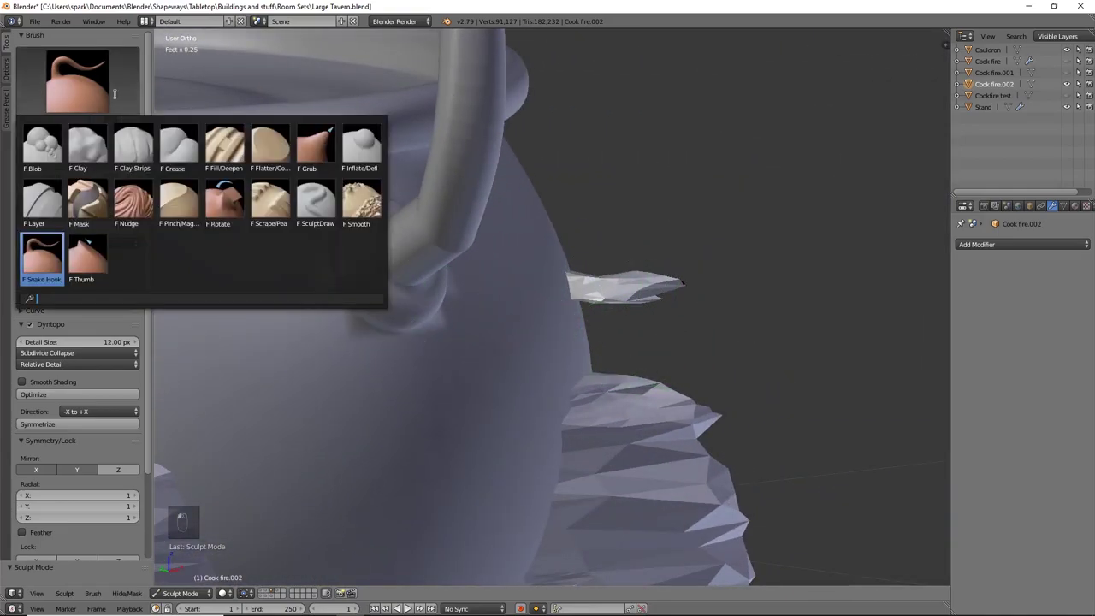
{"action": "left_click", "coordinate": [318, 203]}
{"action": "scroll", "coordinate": [616, 287], "scroll_direction": "down", "scroll_amount": 4}
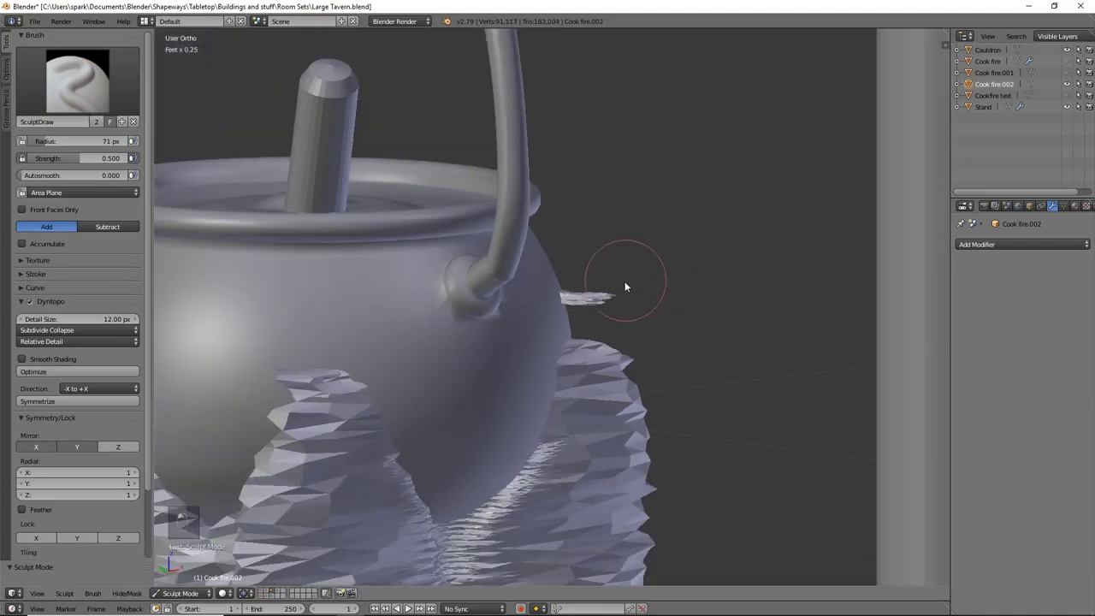
{"action": "middle_click_drag", "start_coordinate": [765, 278], "coordinate": [499, 294]}
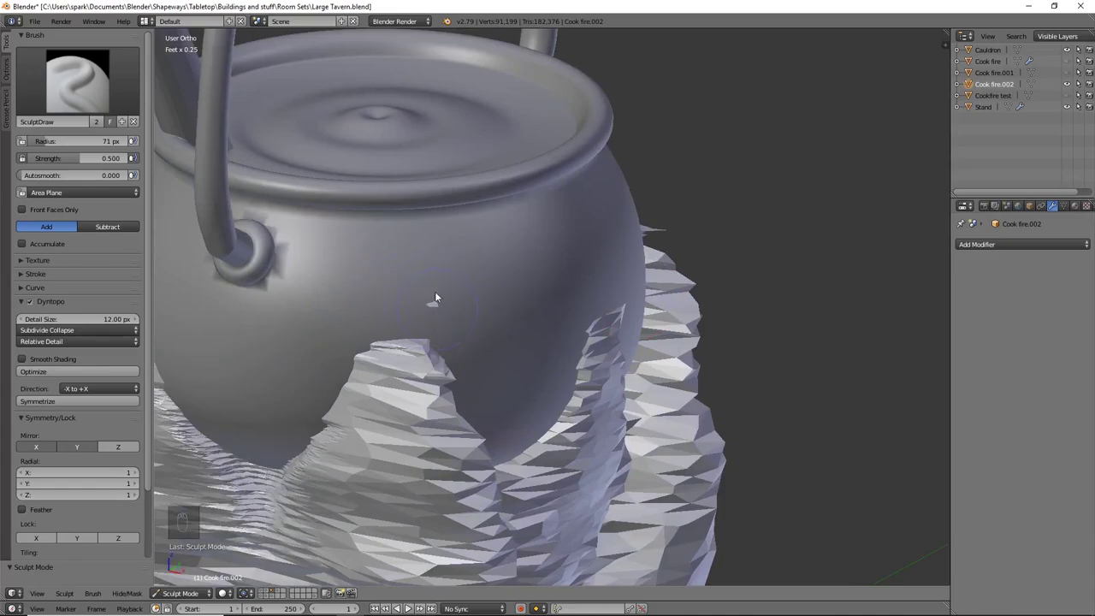
{"action": "scroll", "coordinate": [431, 279], "scroll_direction": "down", "scroll_amount": 8}
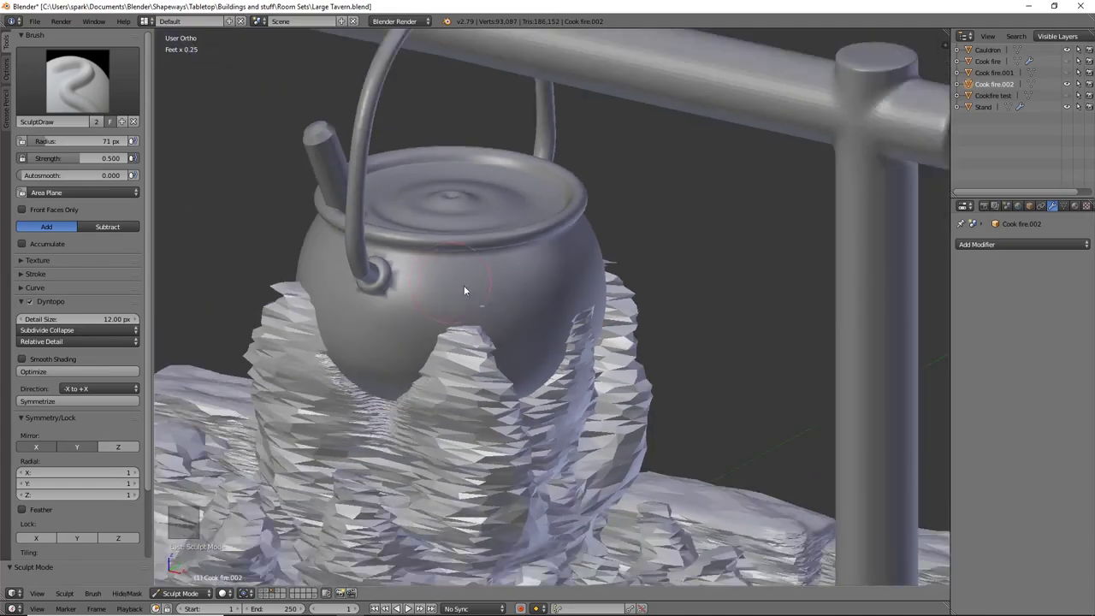
{"action": "scroll", "coordinate": [503, 305], "scroll_direction": "down", "scroll_amount": 5}
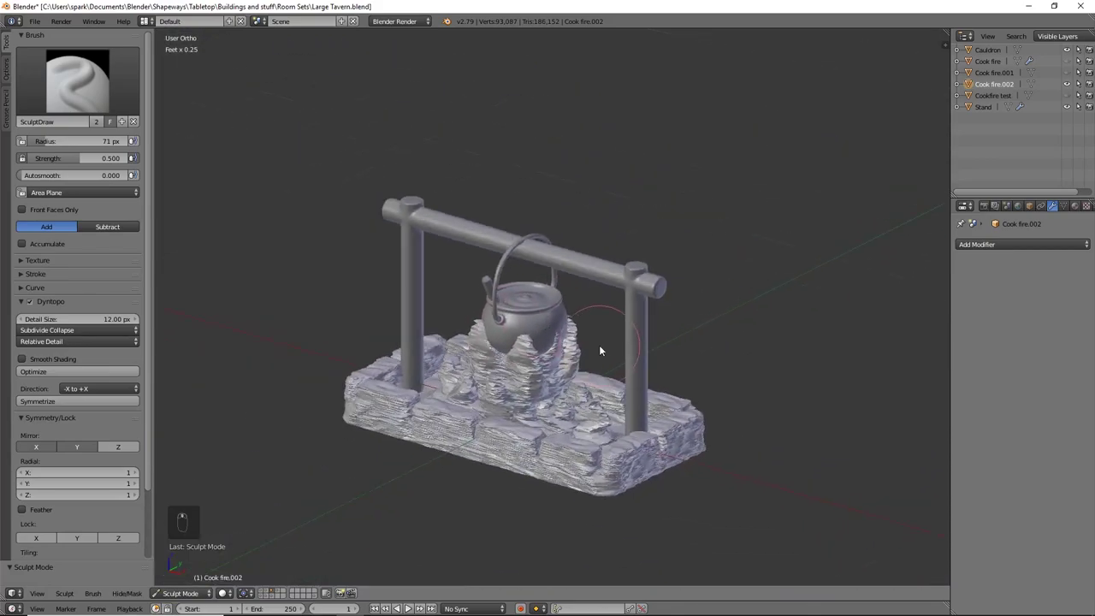
{"action": "mouse_move", "coordinate": [620, 325]}
{"action": "middle_mouse_down"}
{"action": "mouse_move", "coordinate": [736, 342]}
{"action": "mouse_move", "coordinate": [689, 355]}
{"action": "mouse_move", "coordinate": [685, 346]}
{"action": "middle_mouse_up"}
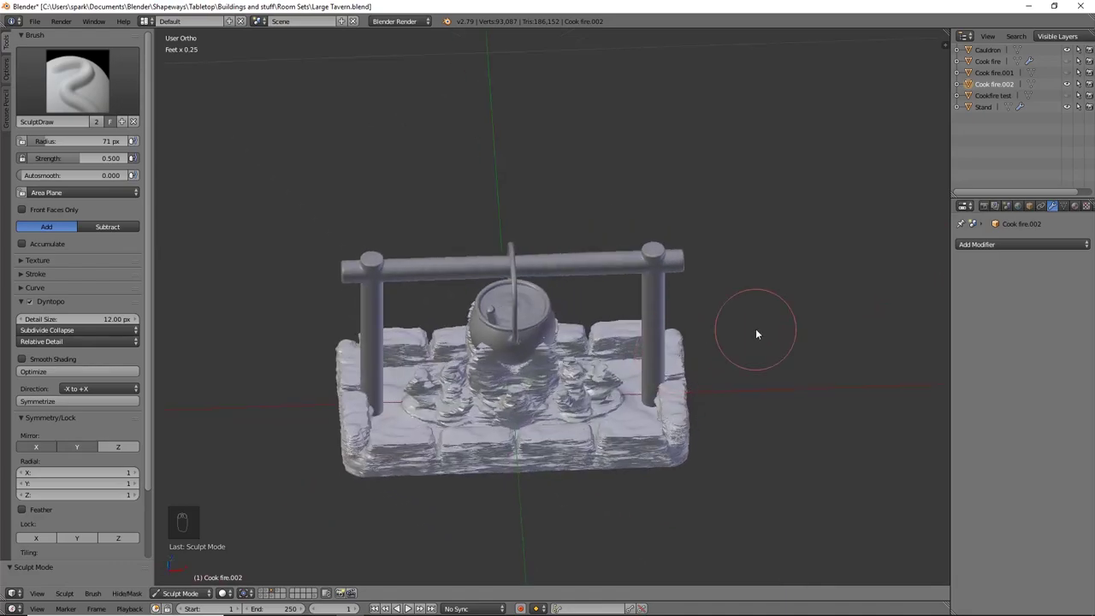